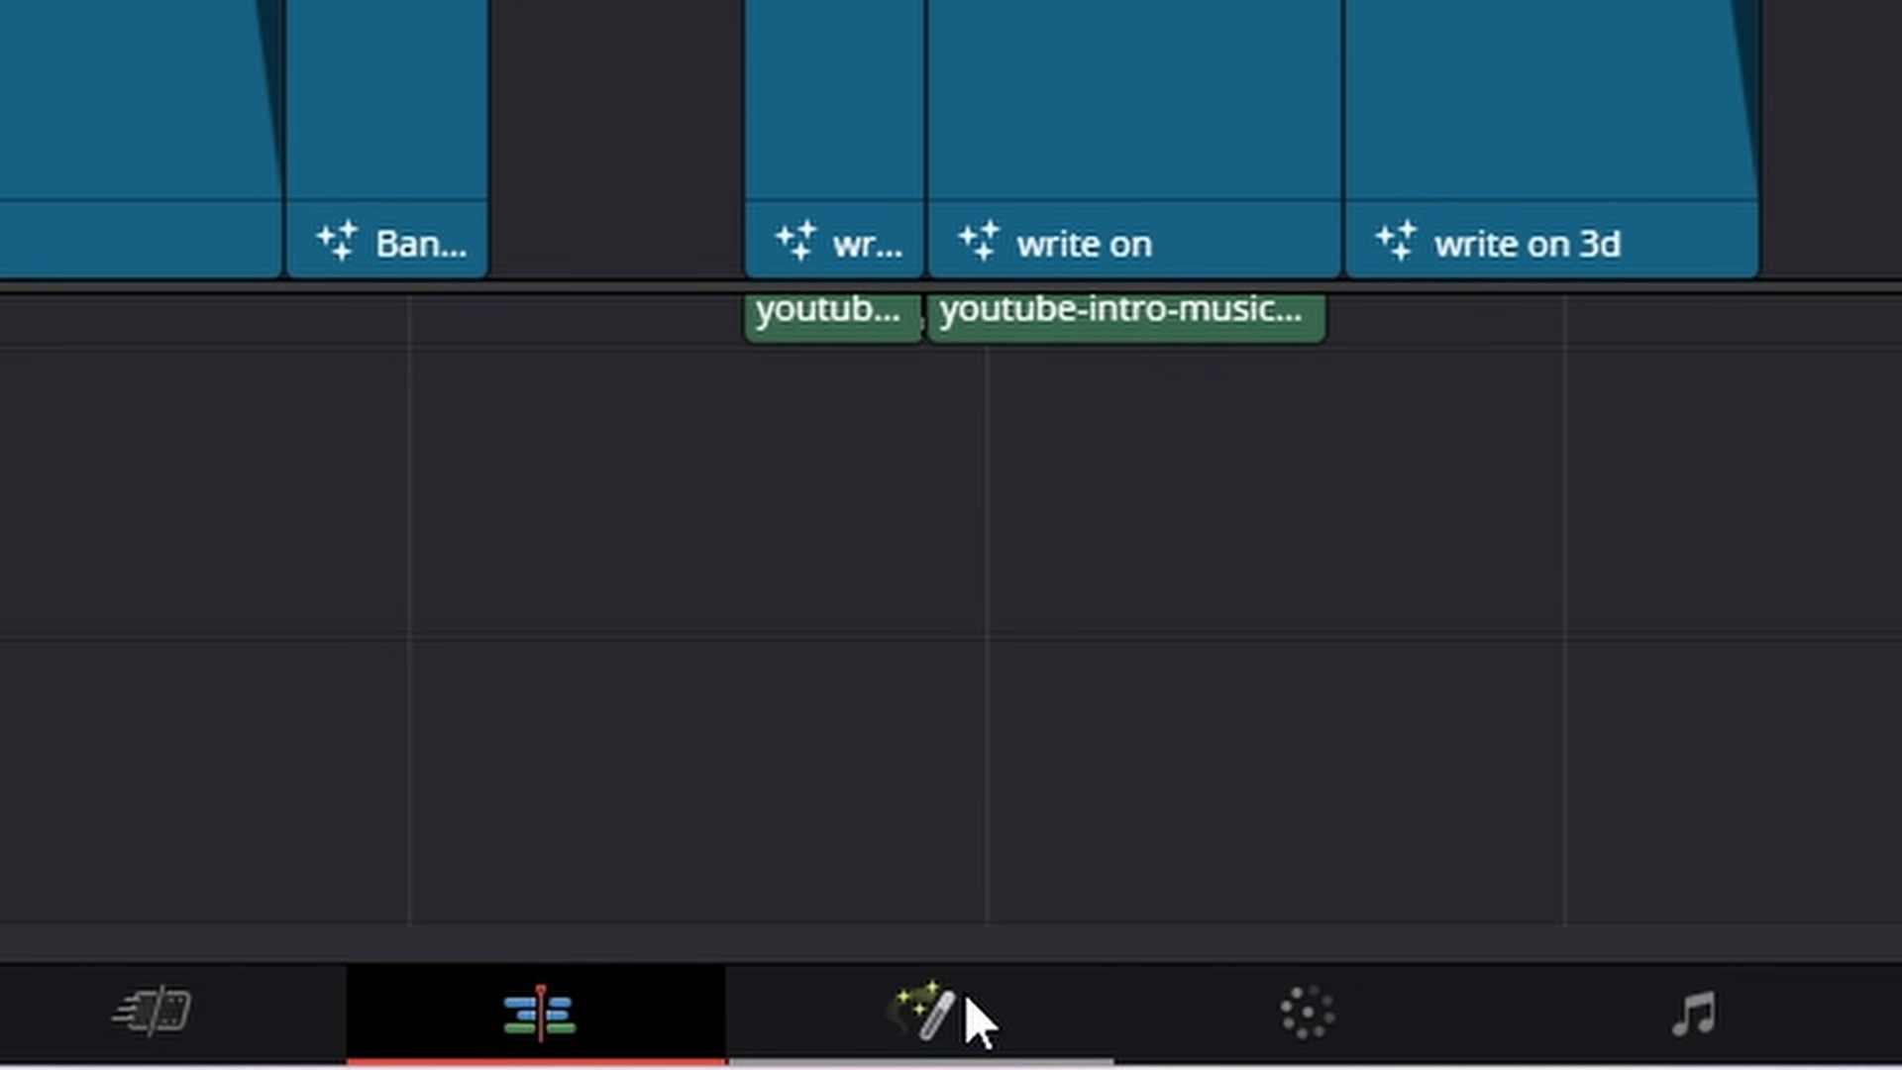
Step: Open the Fusion page, clear the existing composition down to the MediaOut1 node, and reposition that node in the graph
click(971, 1016)
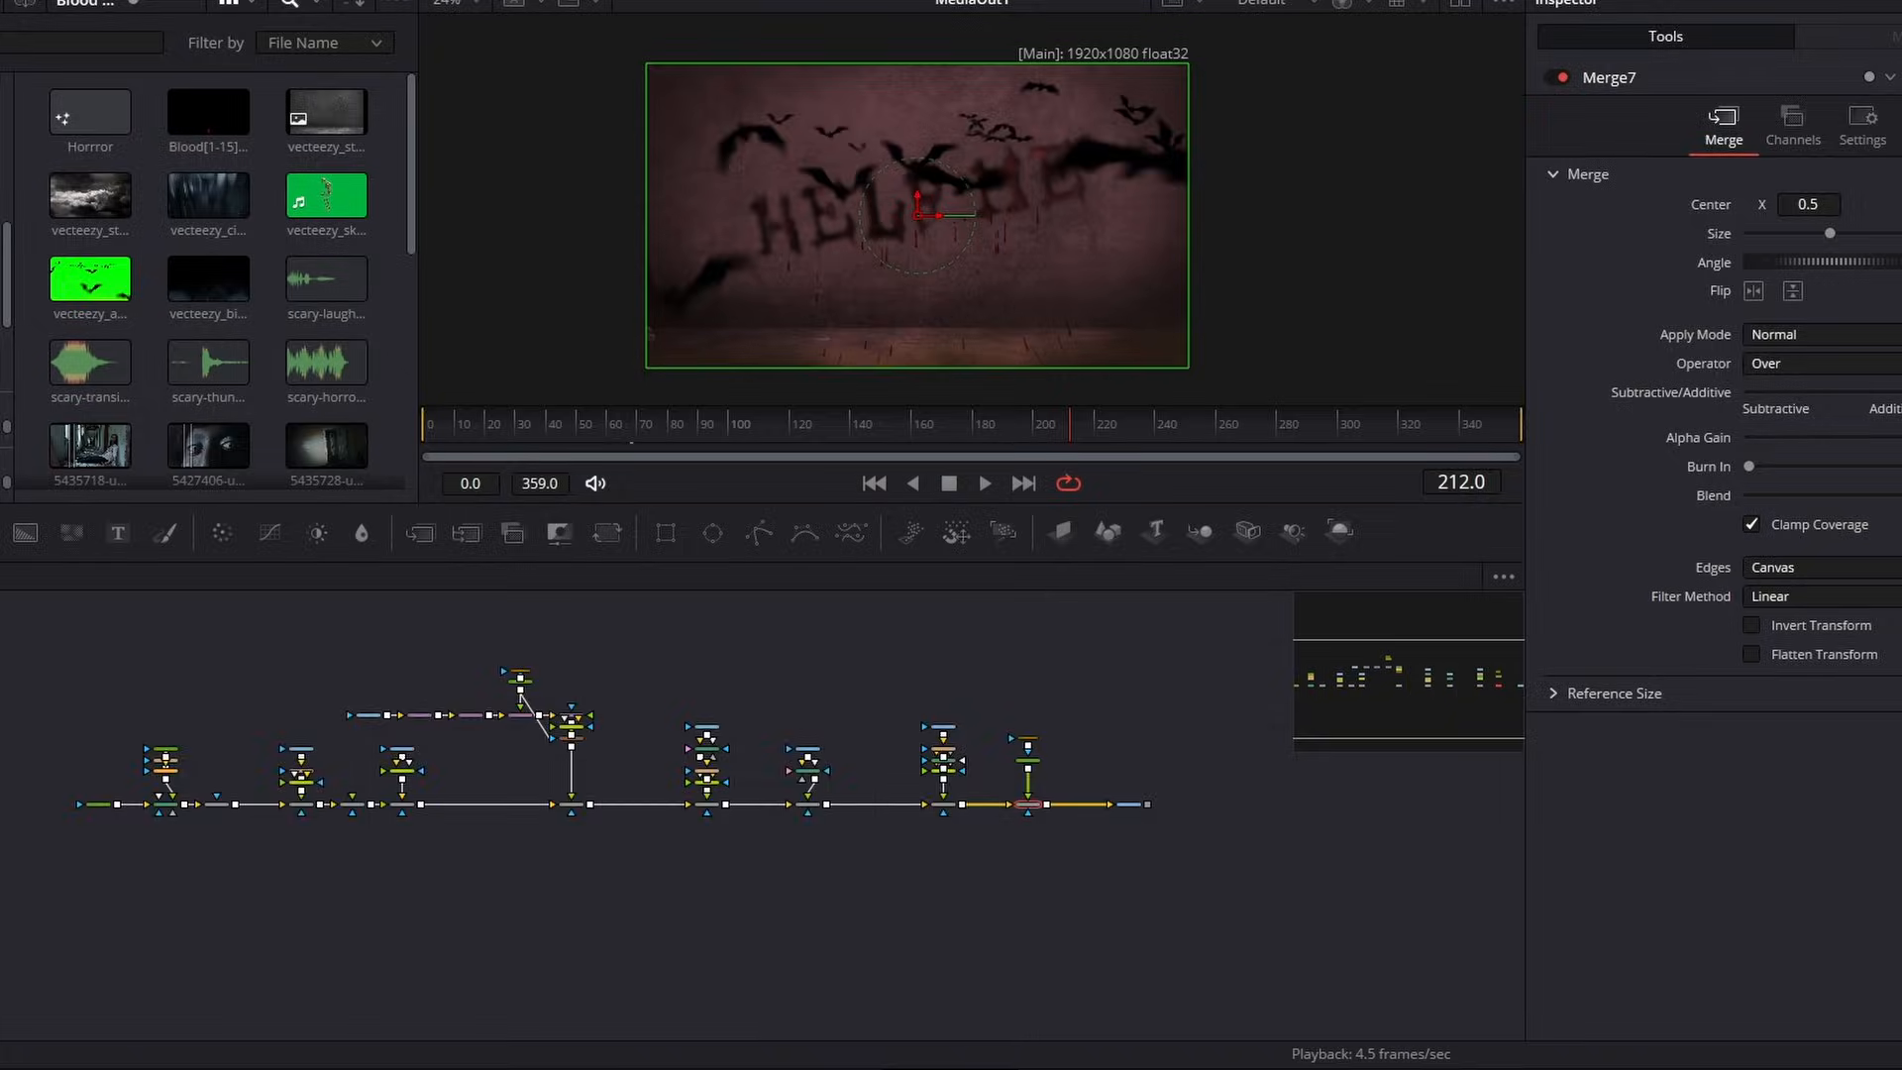
drag(2, 612, 1056, 945)
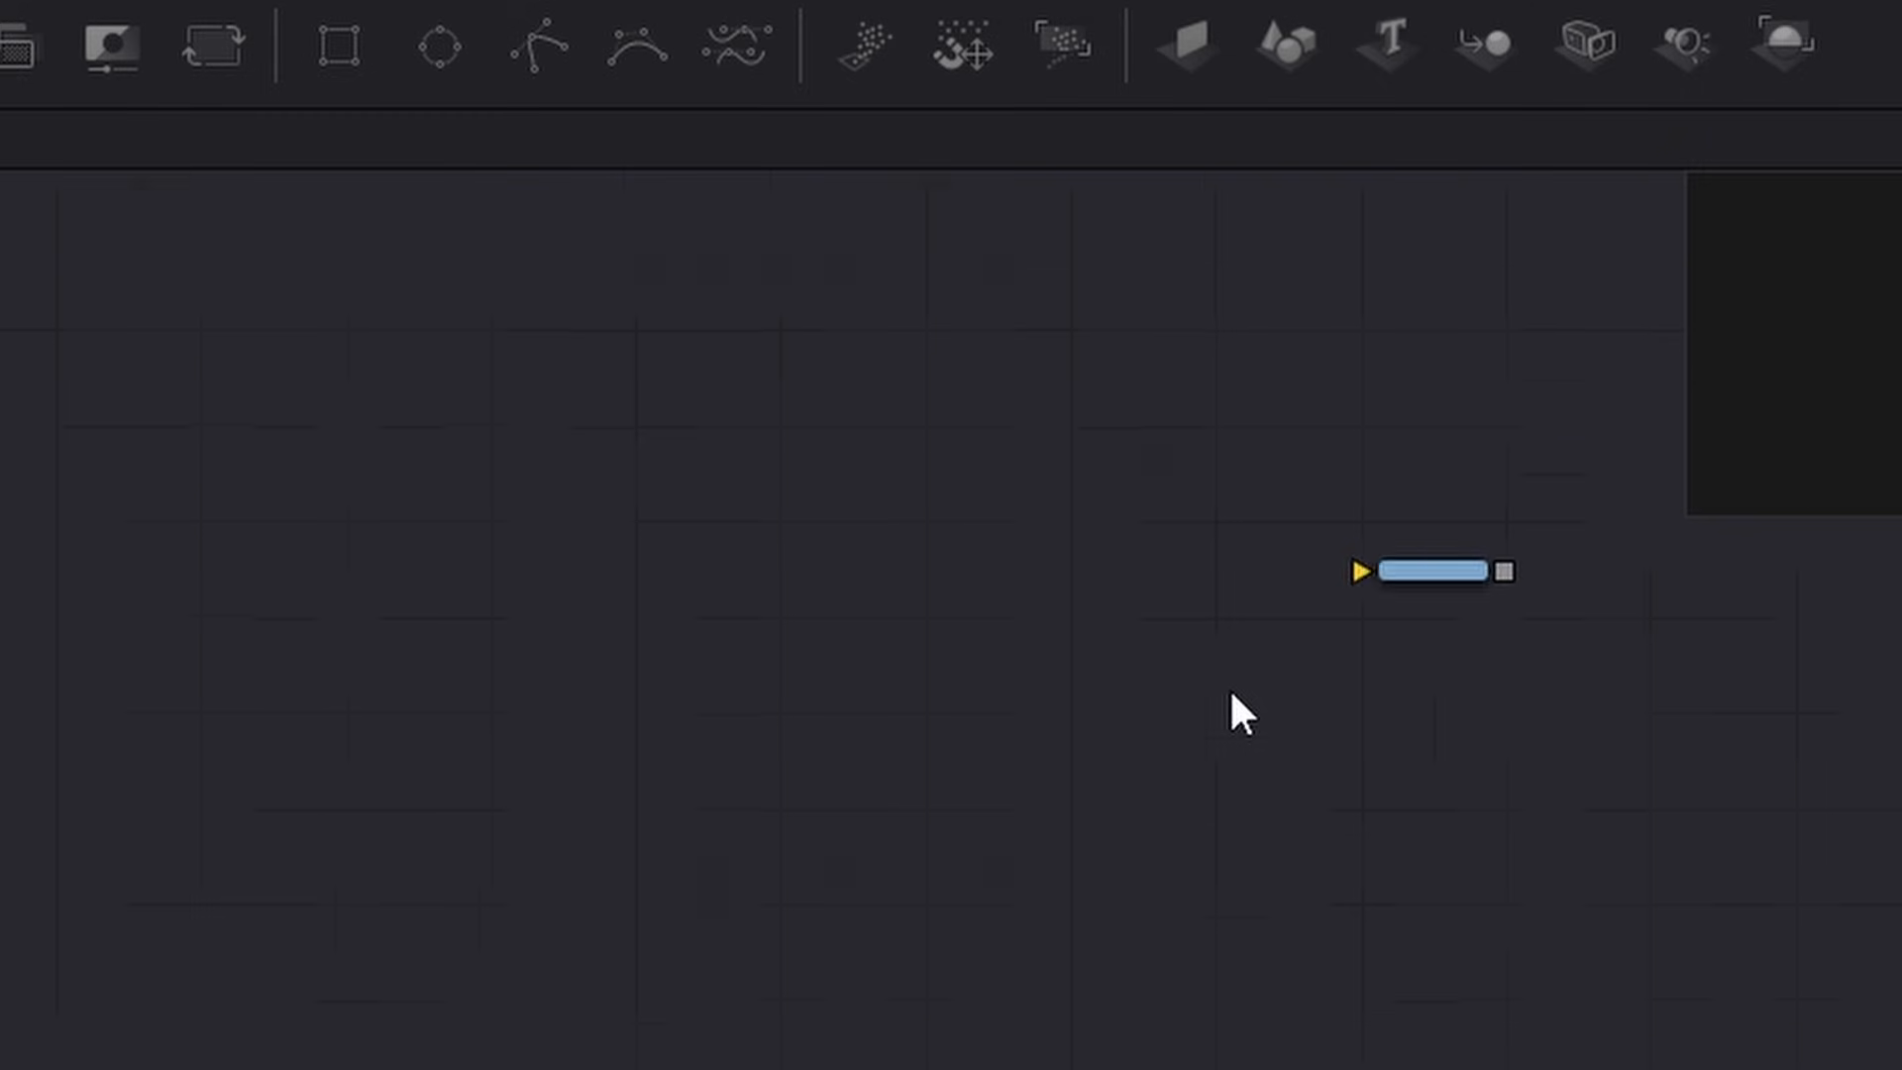
drag(1229, 687, 1377, 566)
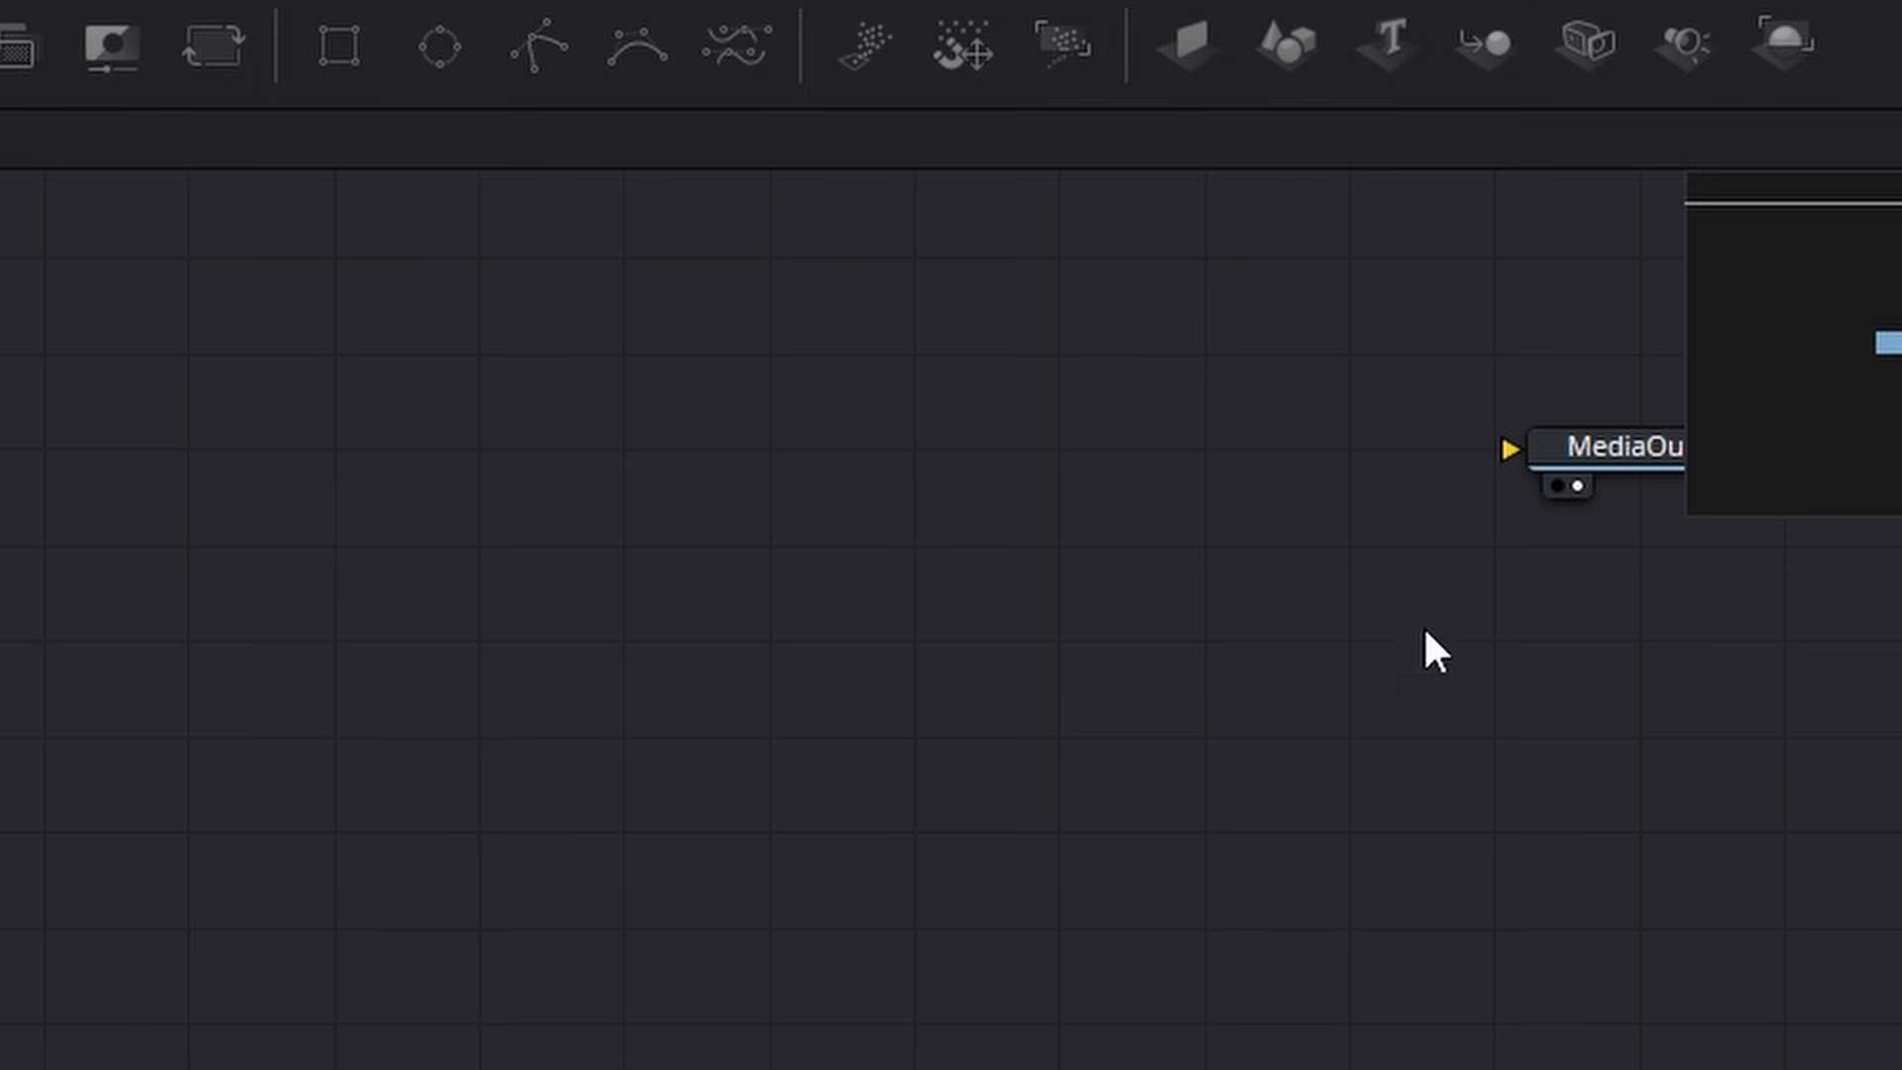
drag(1609, 476, 955, 624)
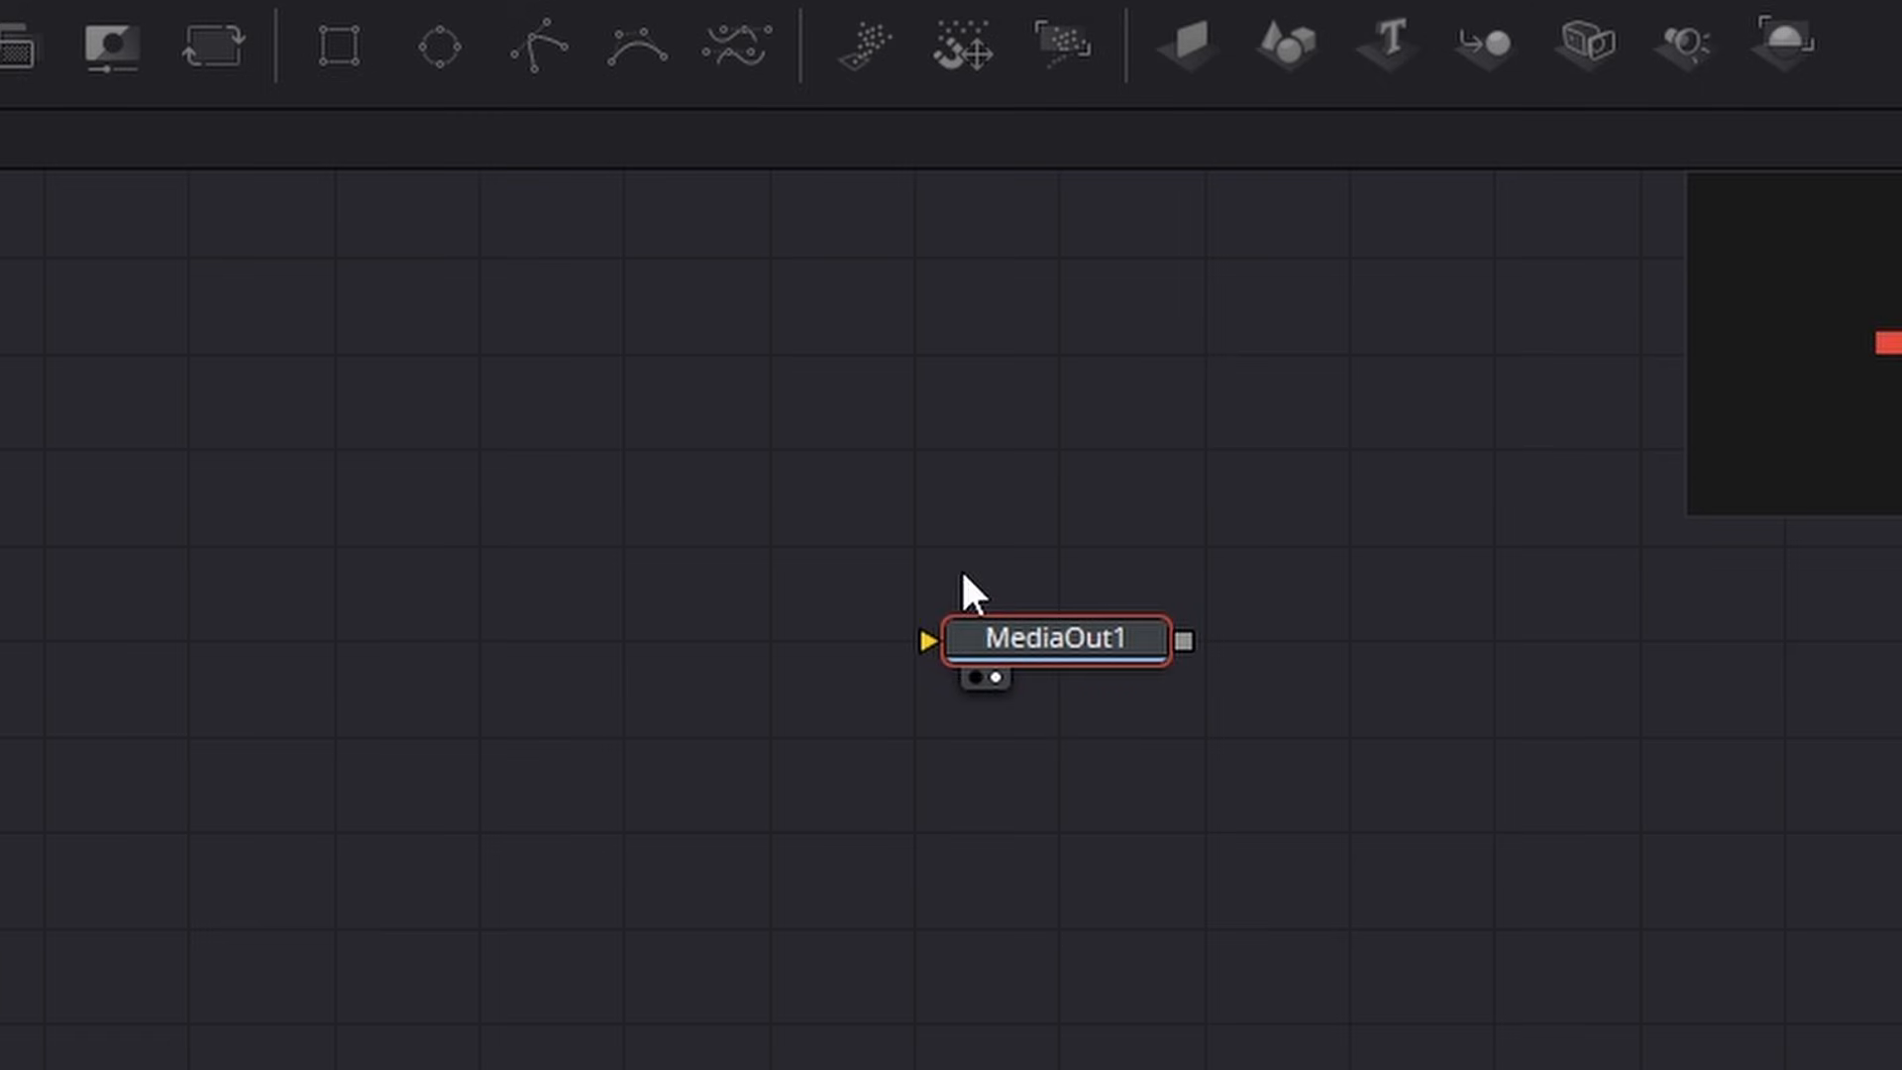
Step: Add a Background node connected to MediaOut1 and reduce its alpha to 0 so it is fully transparent
drag(337, 401, 733, 994)
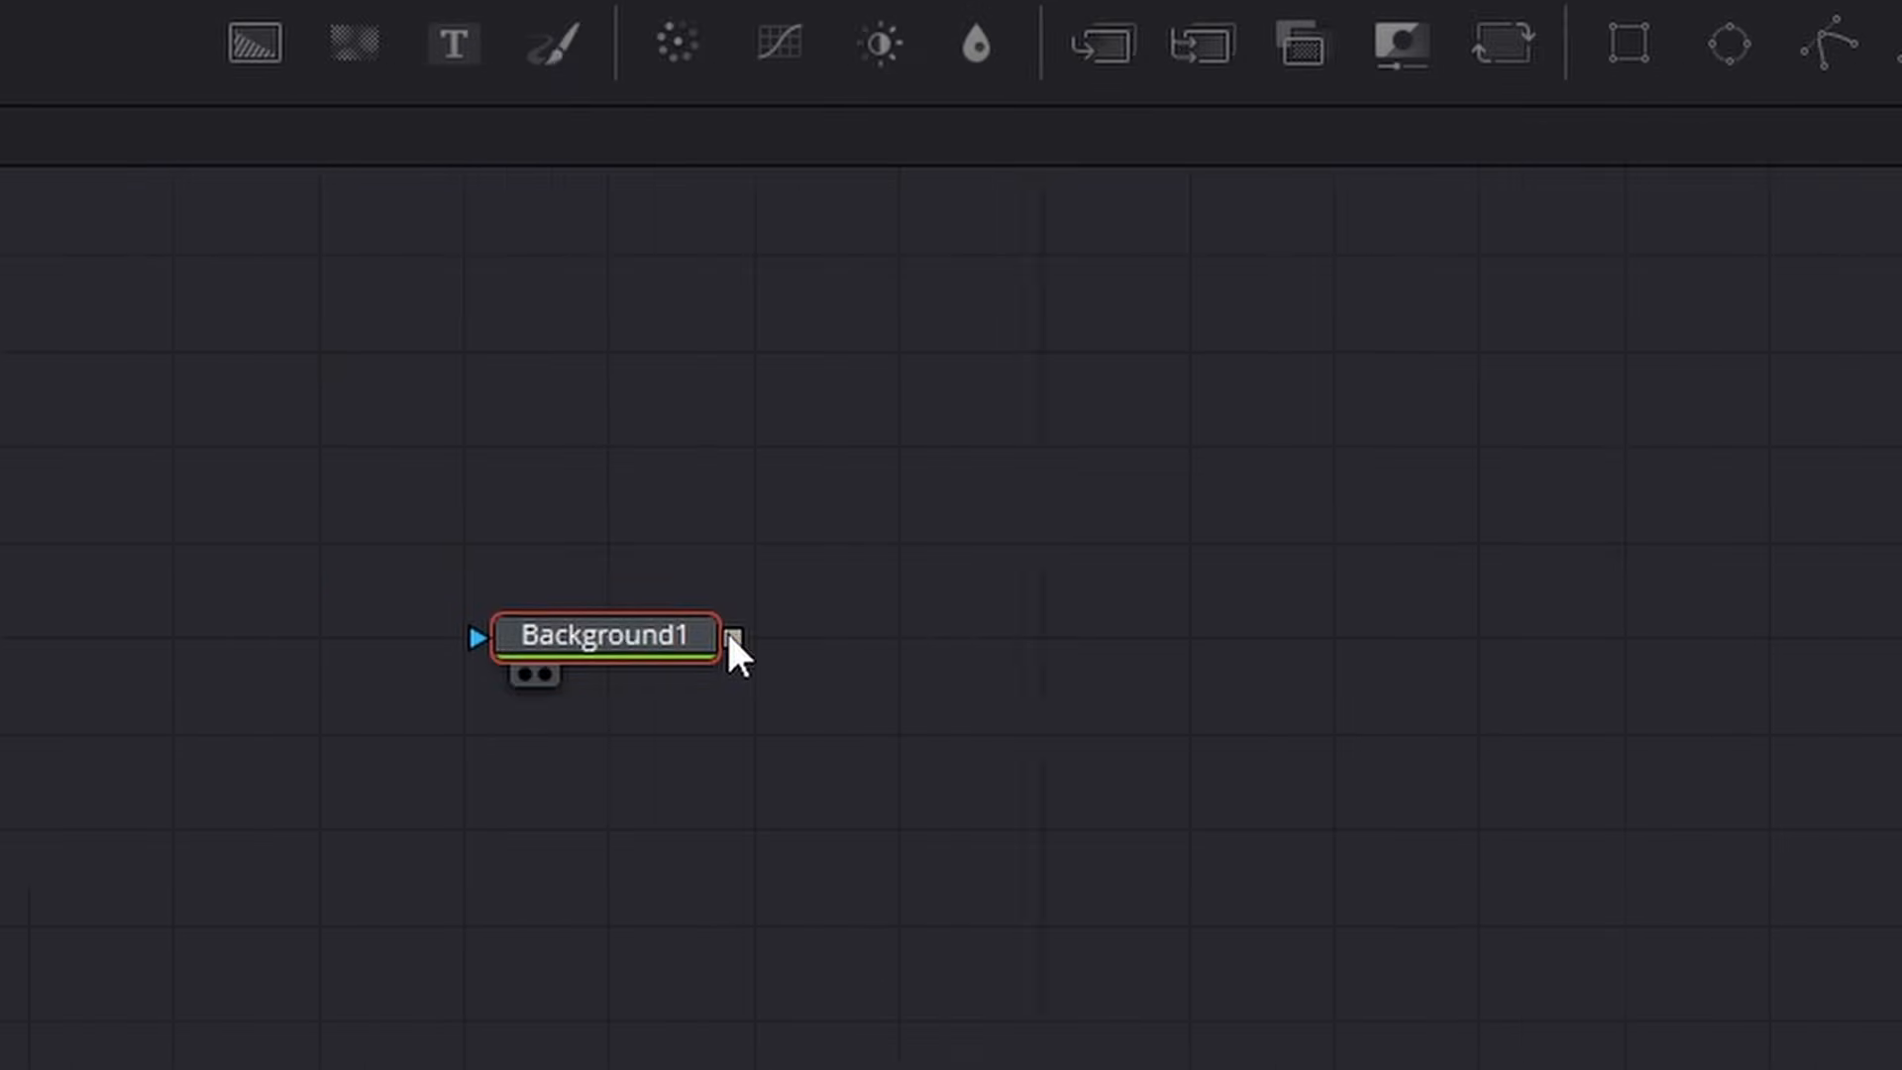
drag(733, 639, 1901, 634)
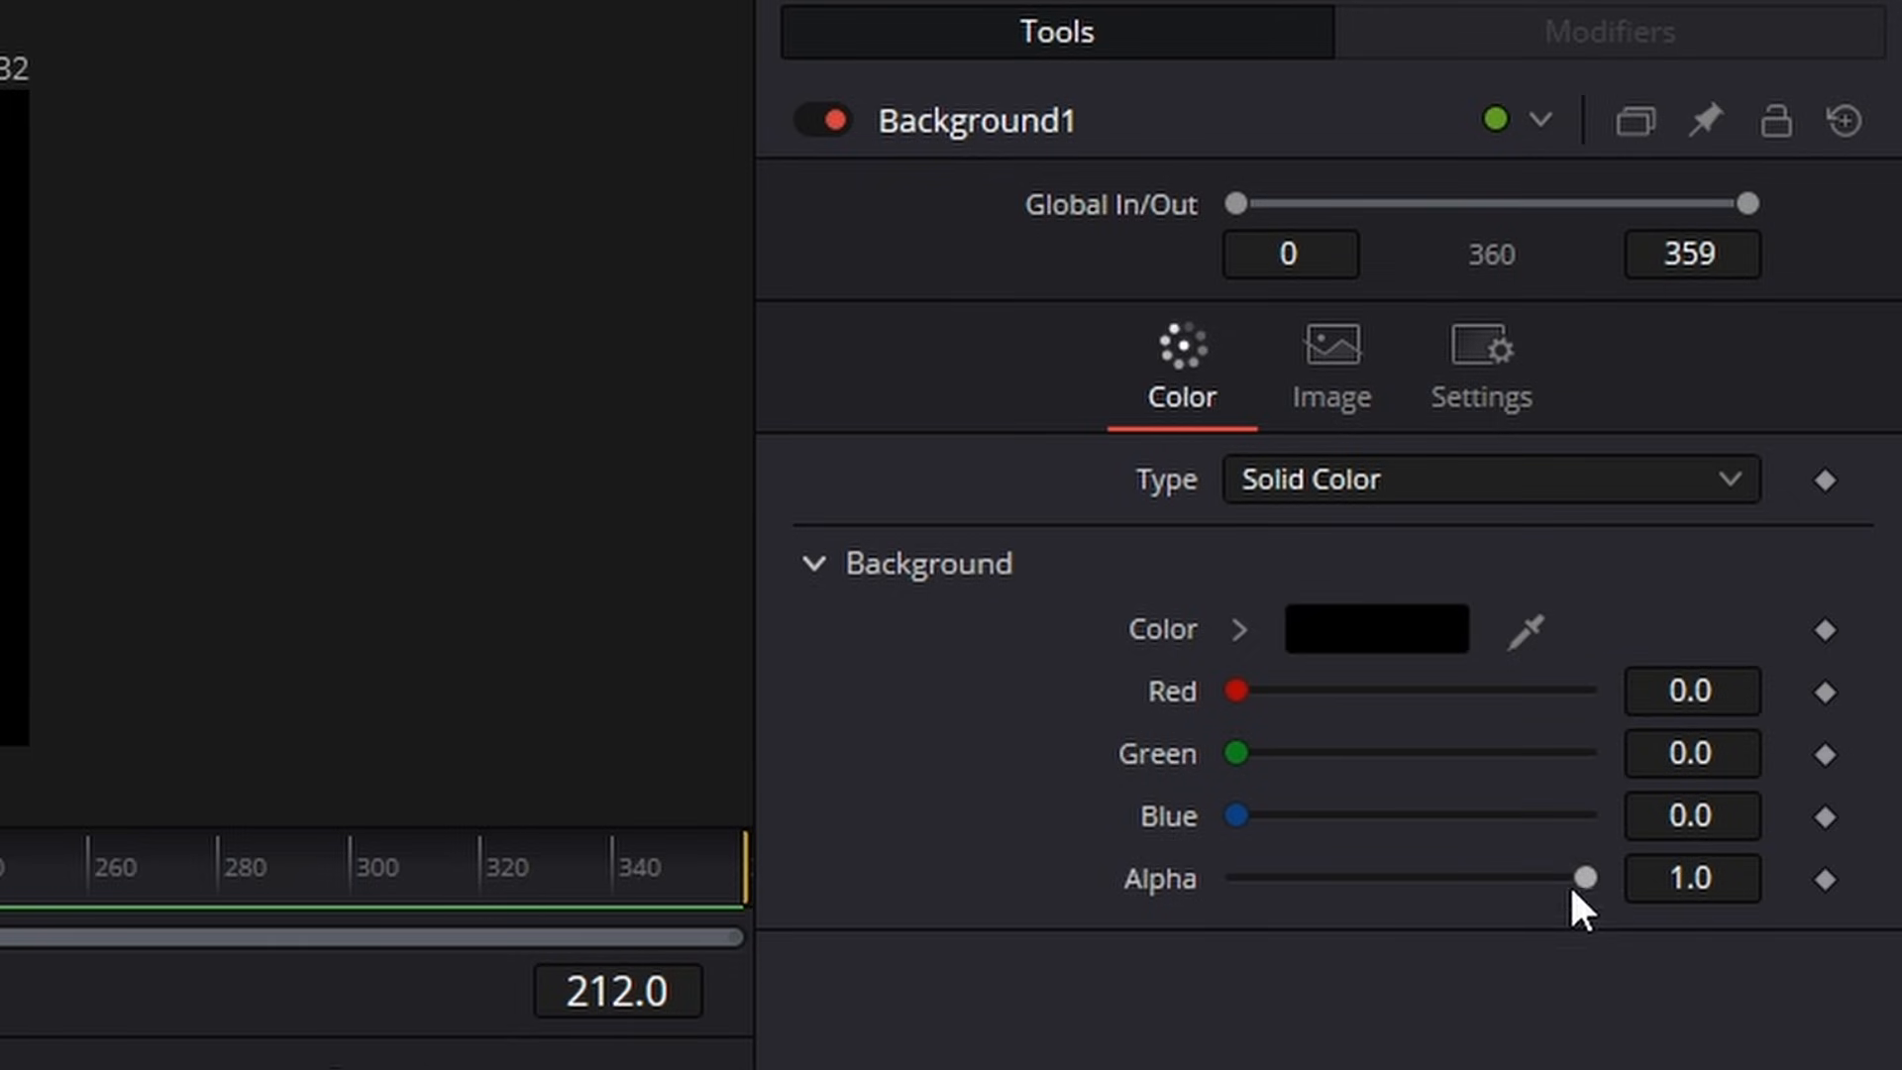
drag(1579, 877, 1169, 871)
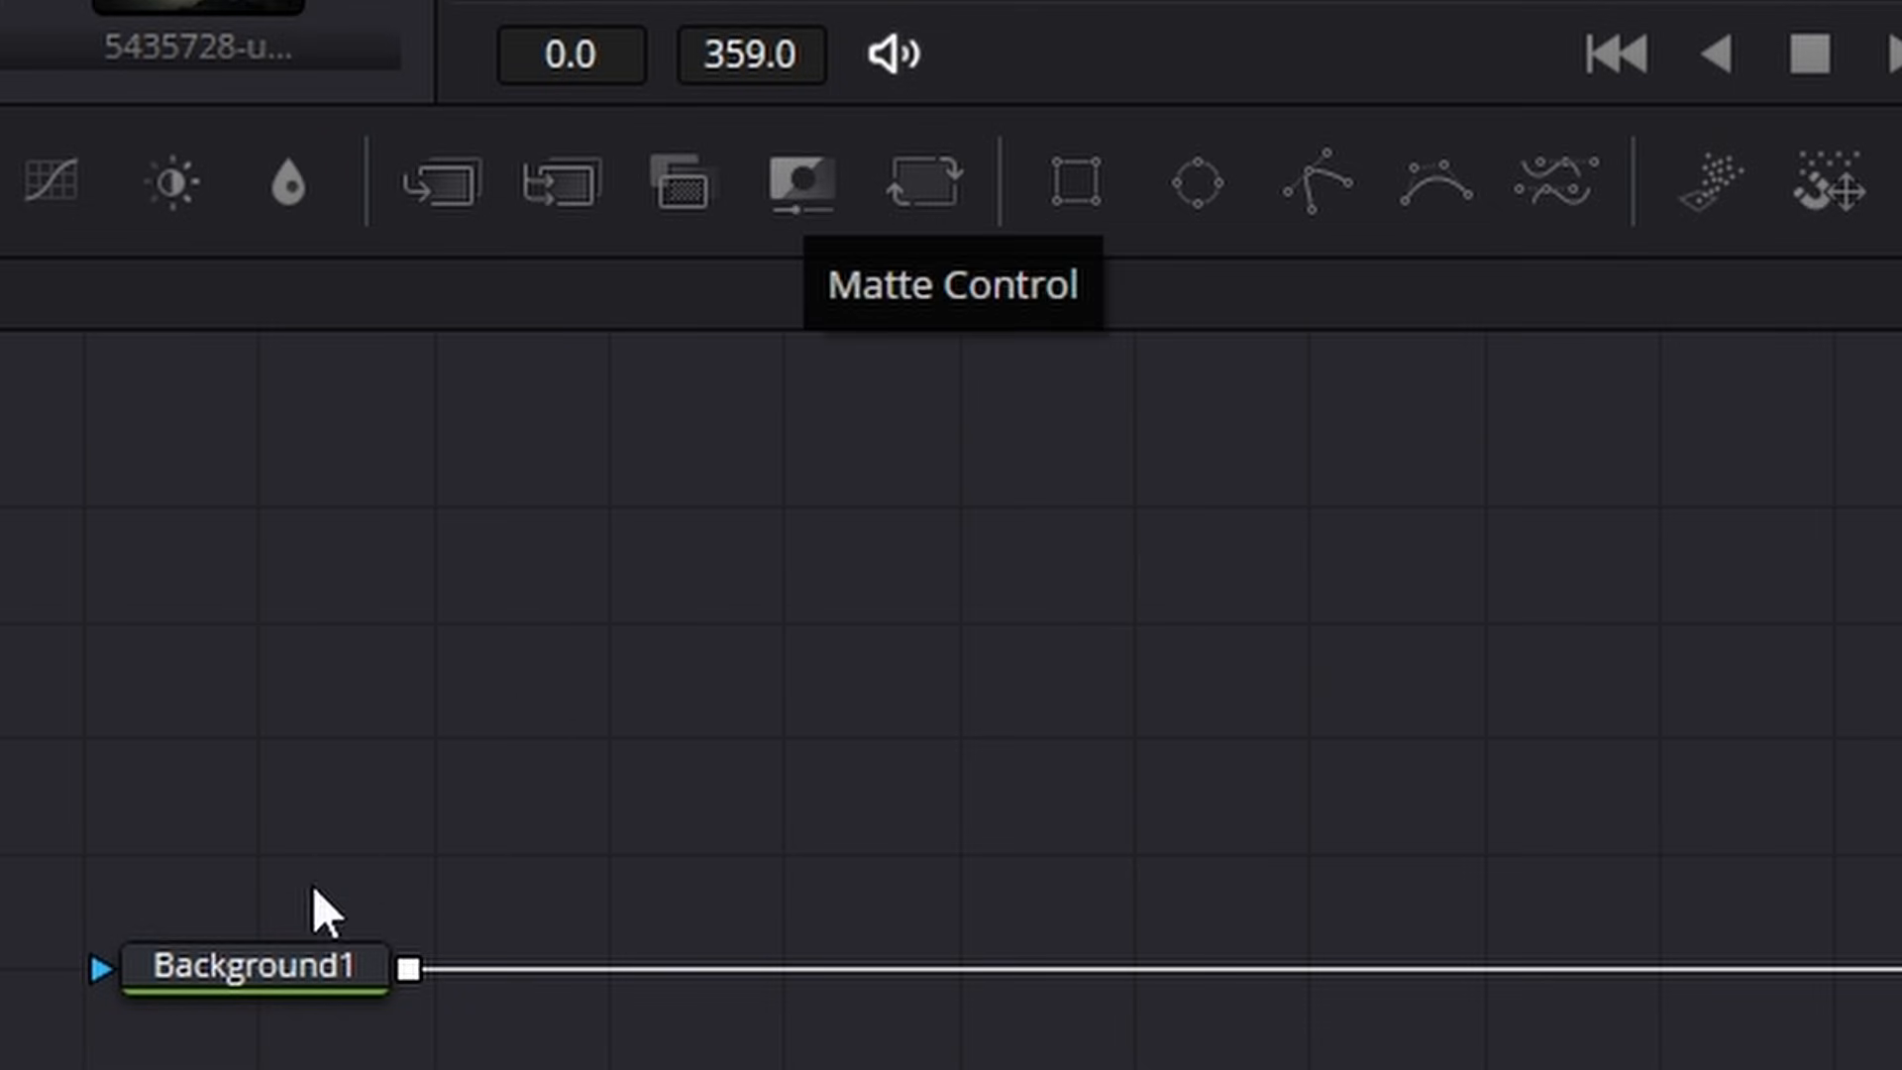
Step: Insert a Matte Control node between Background1 and MediaOut1
click(287, 969)
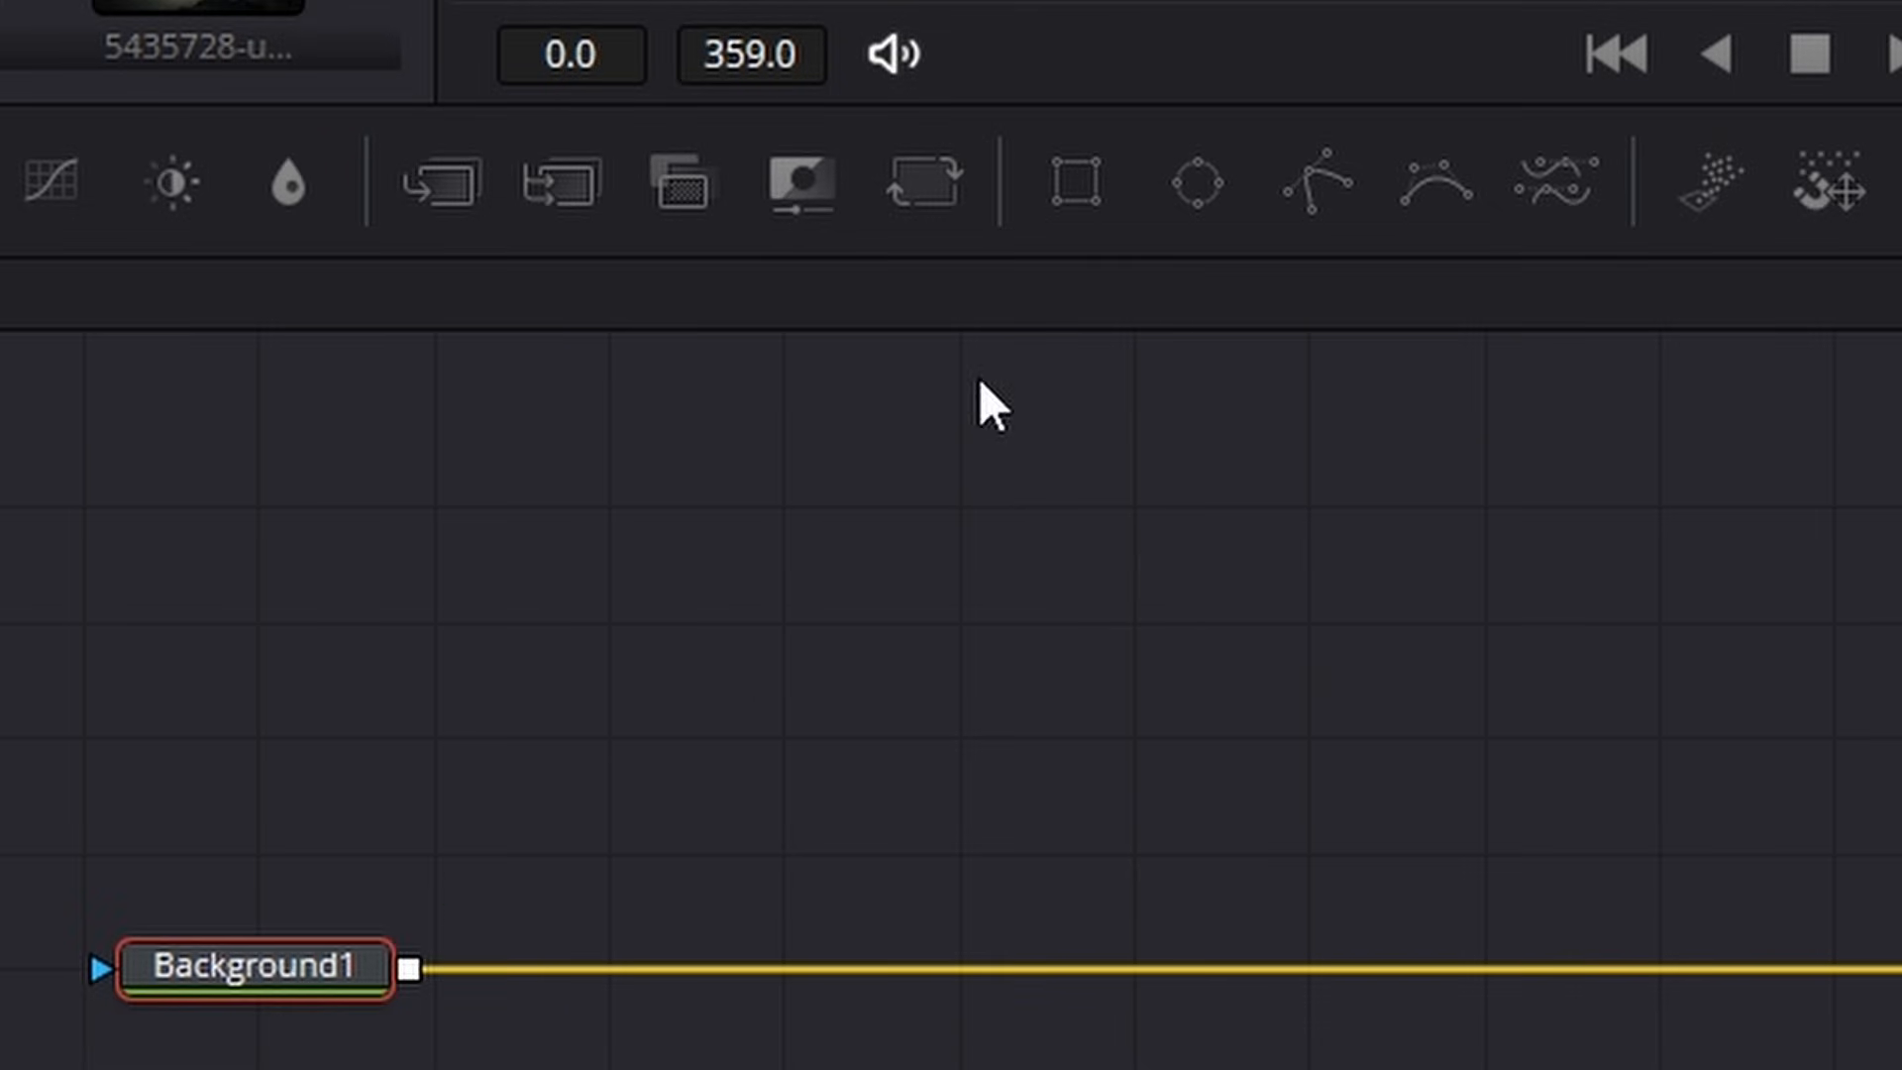
click(817, 183)
click(1105, 577)
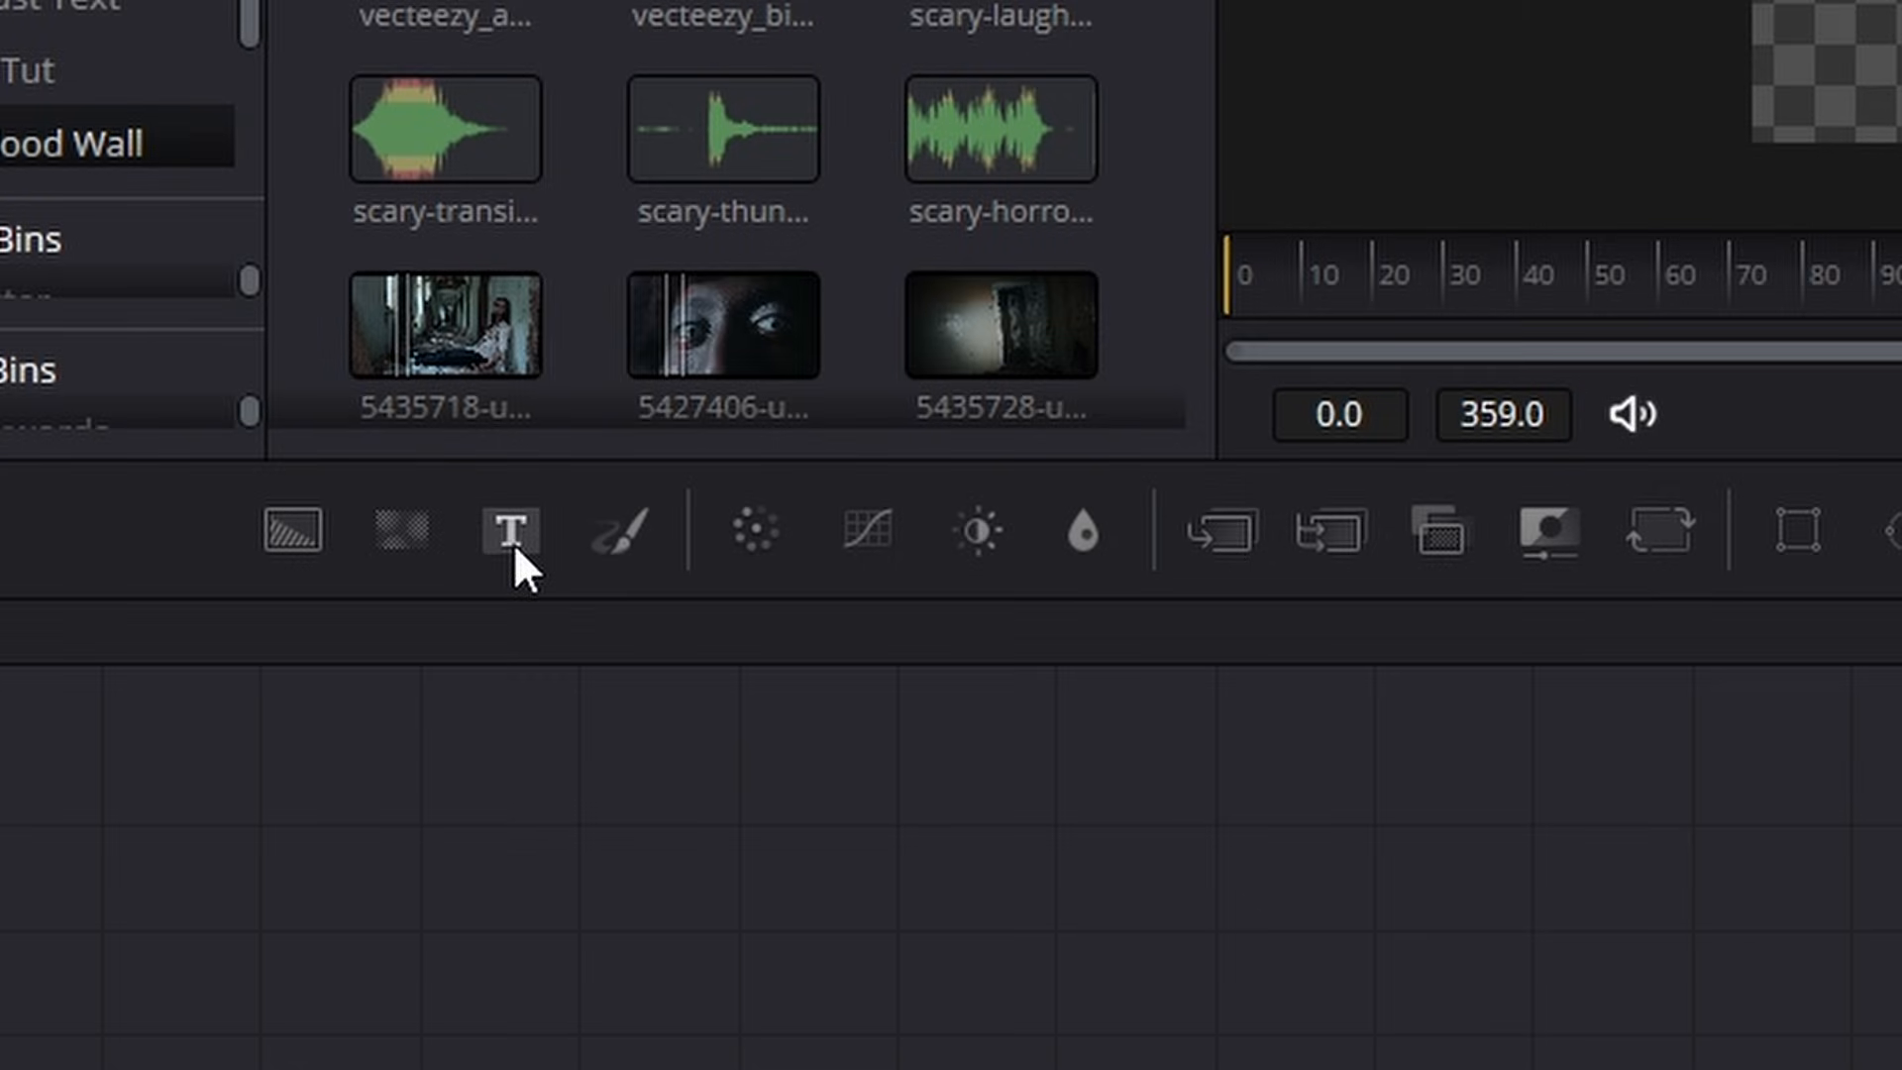
Step: Add a Text node above MatteControl1 reading "HELP ME" in the Terror Machine font
drag(513, 543, 1485, 956)
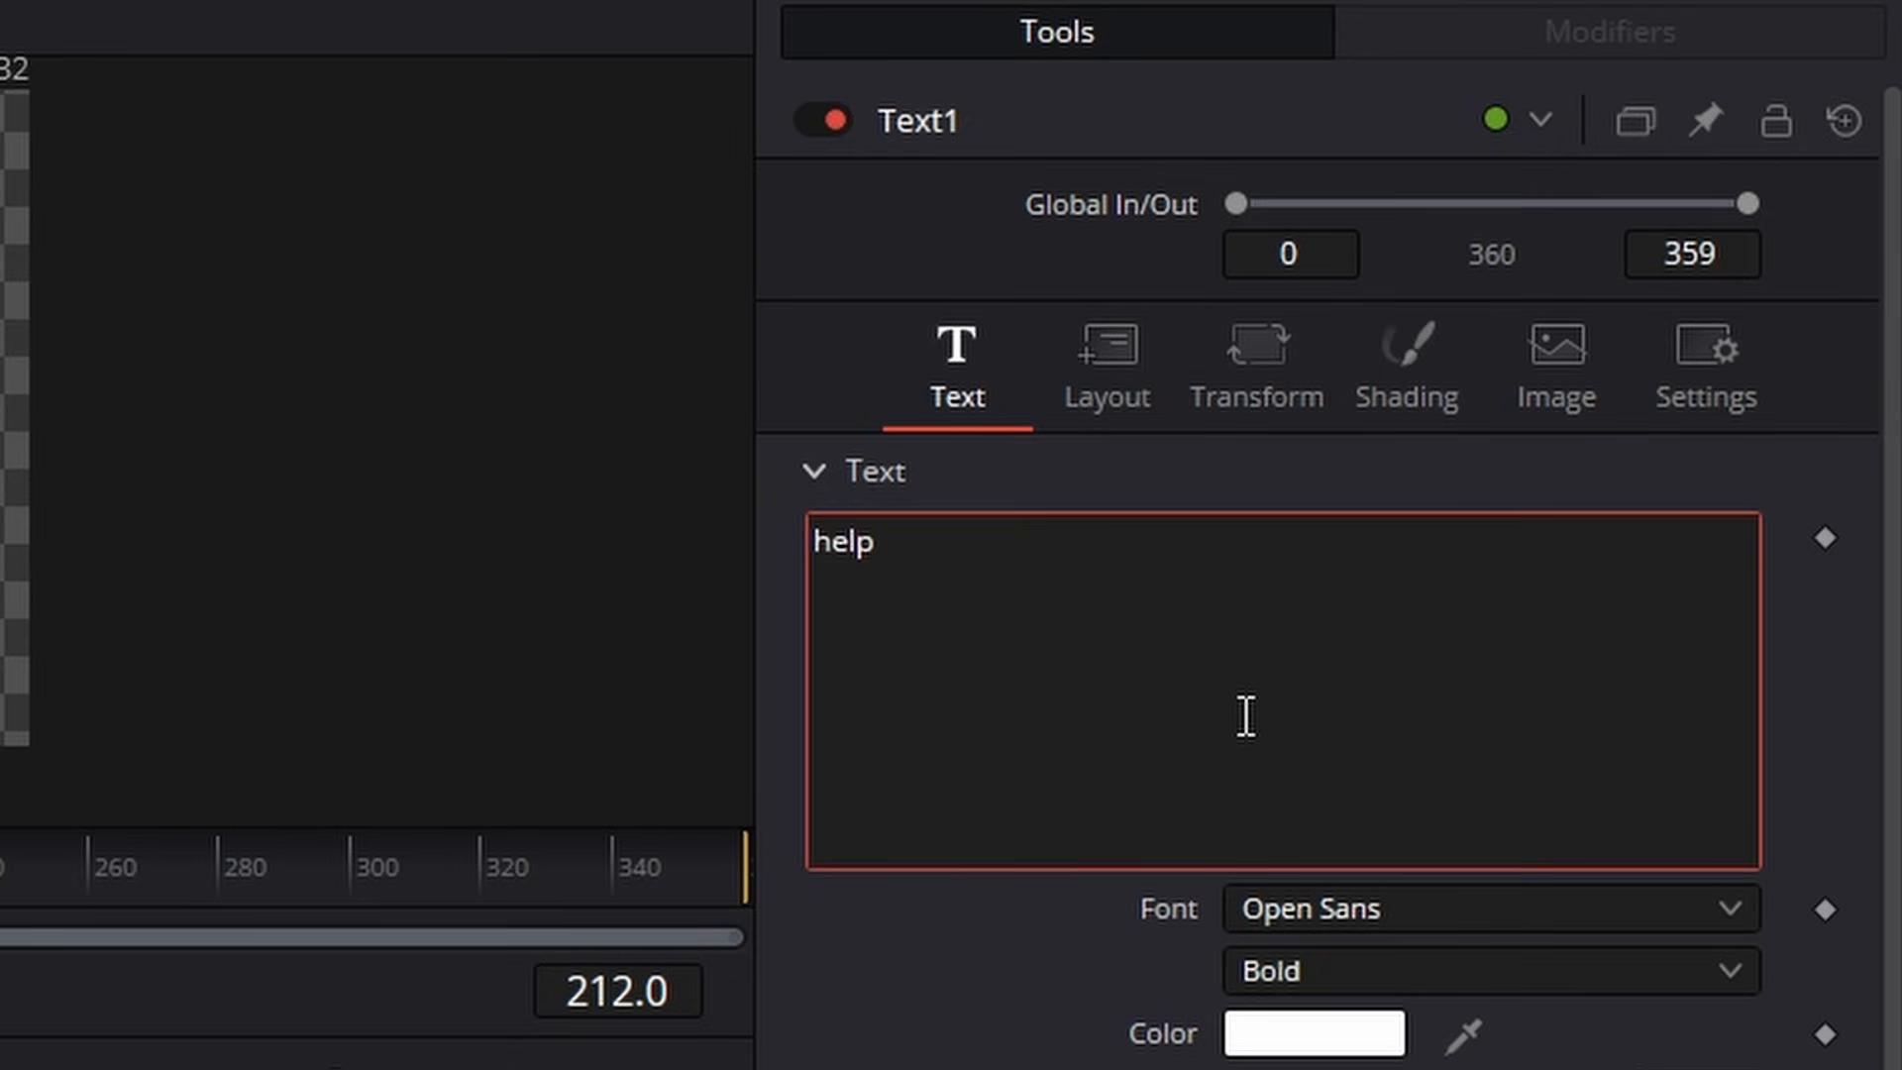
click(1372, 909)
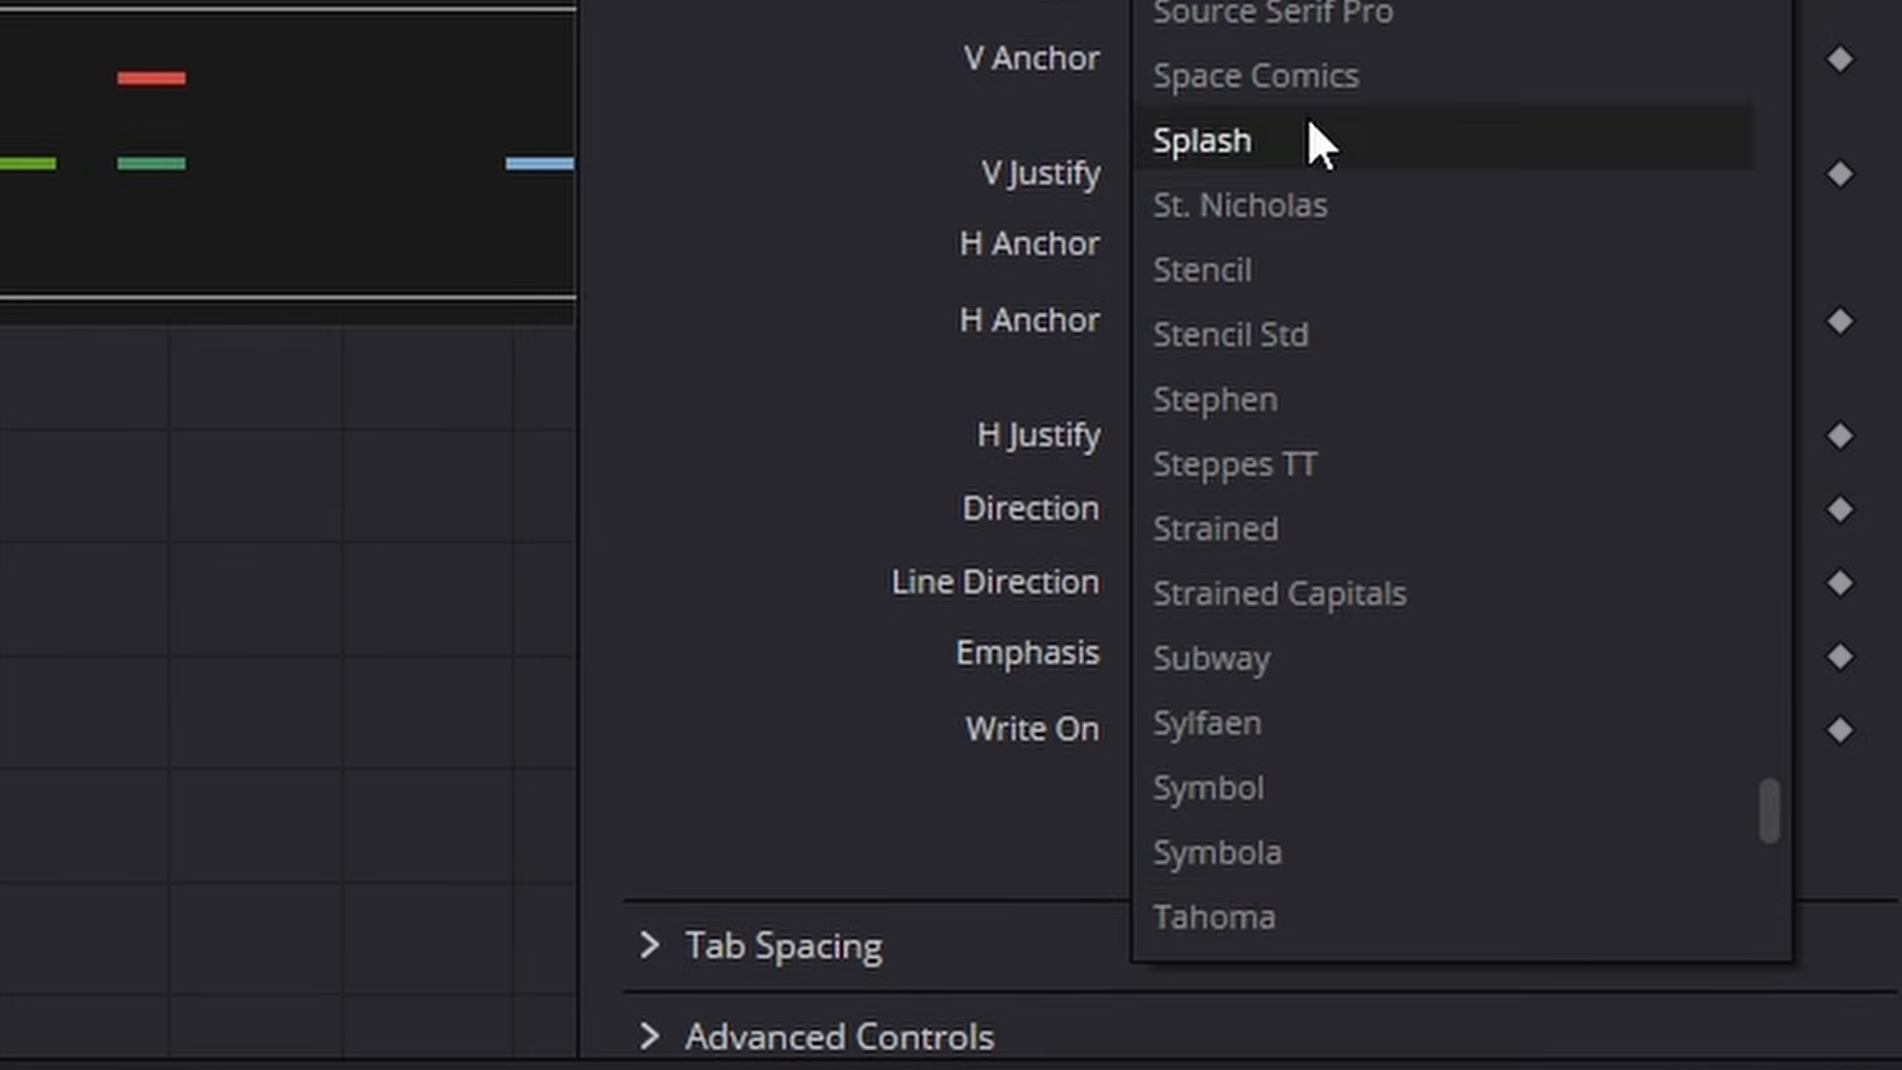
scroll(1262, 212, down, 2)
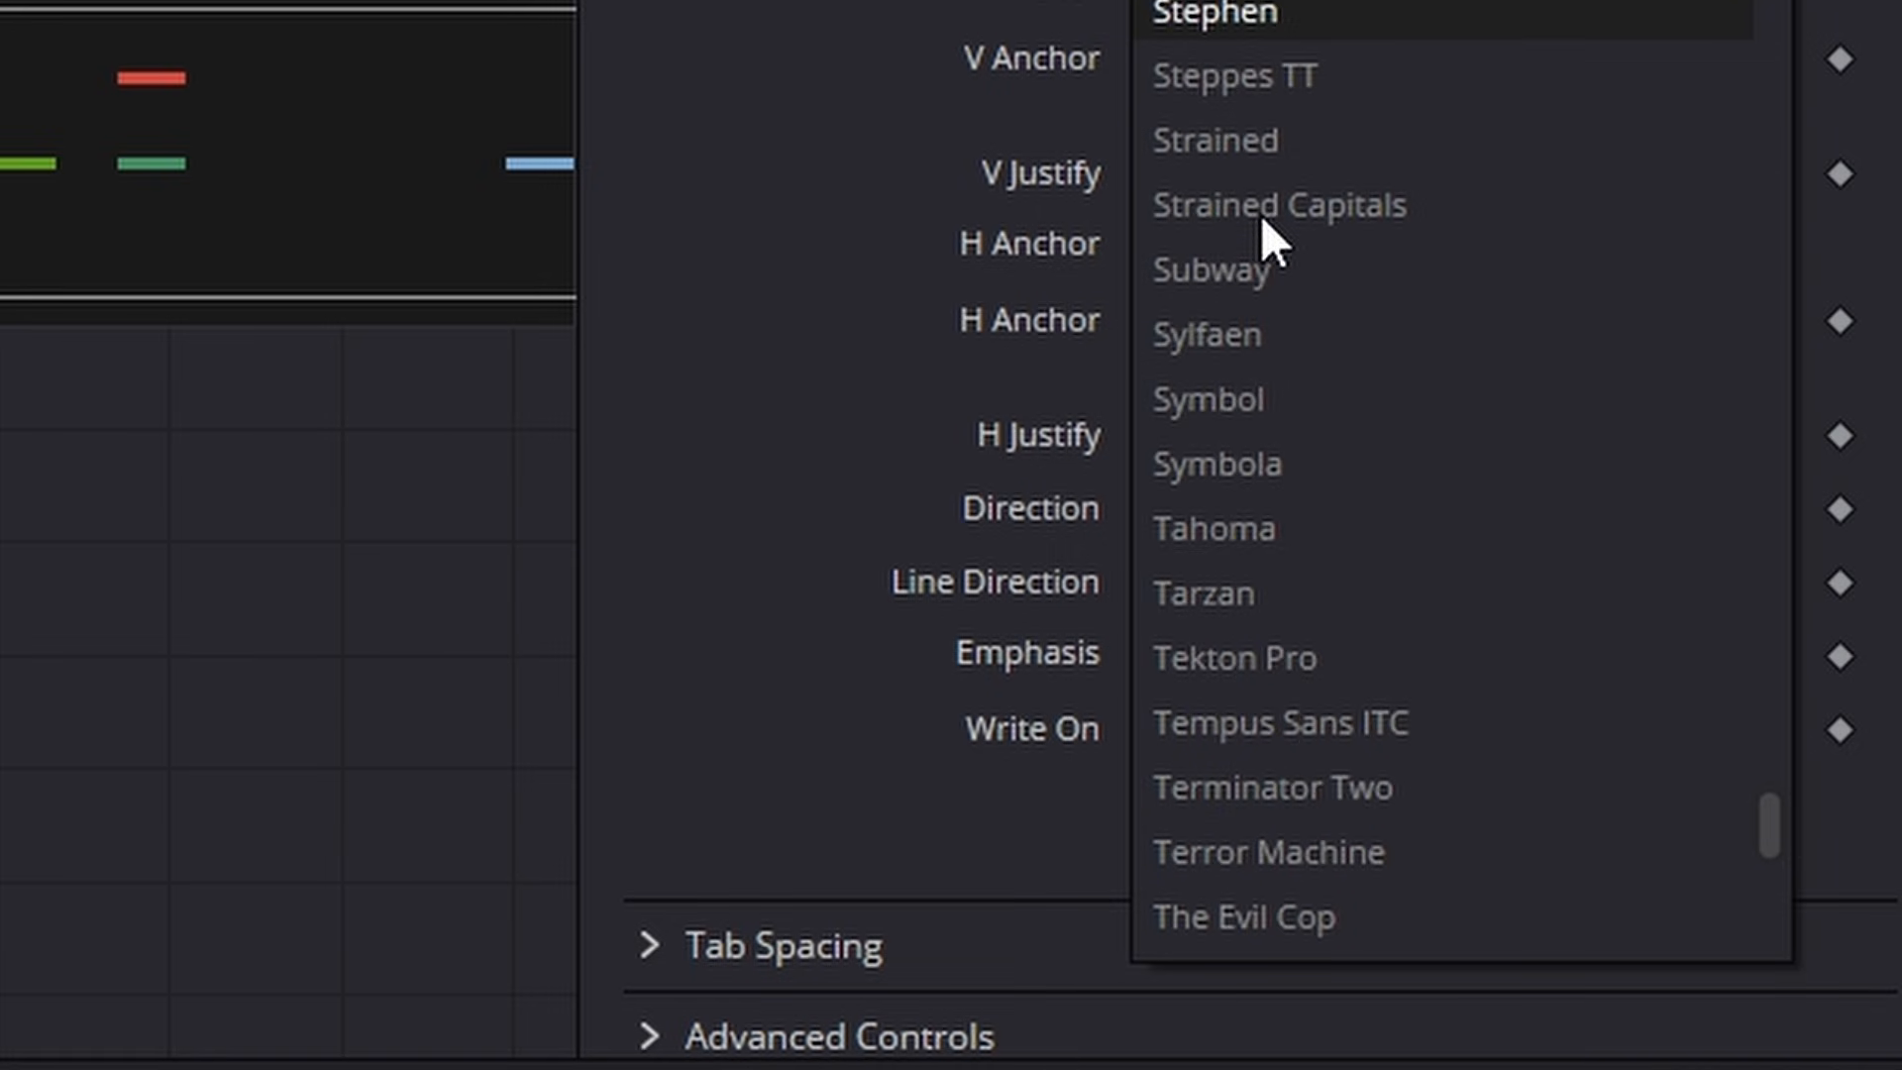
click(1415, 850)
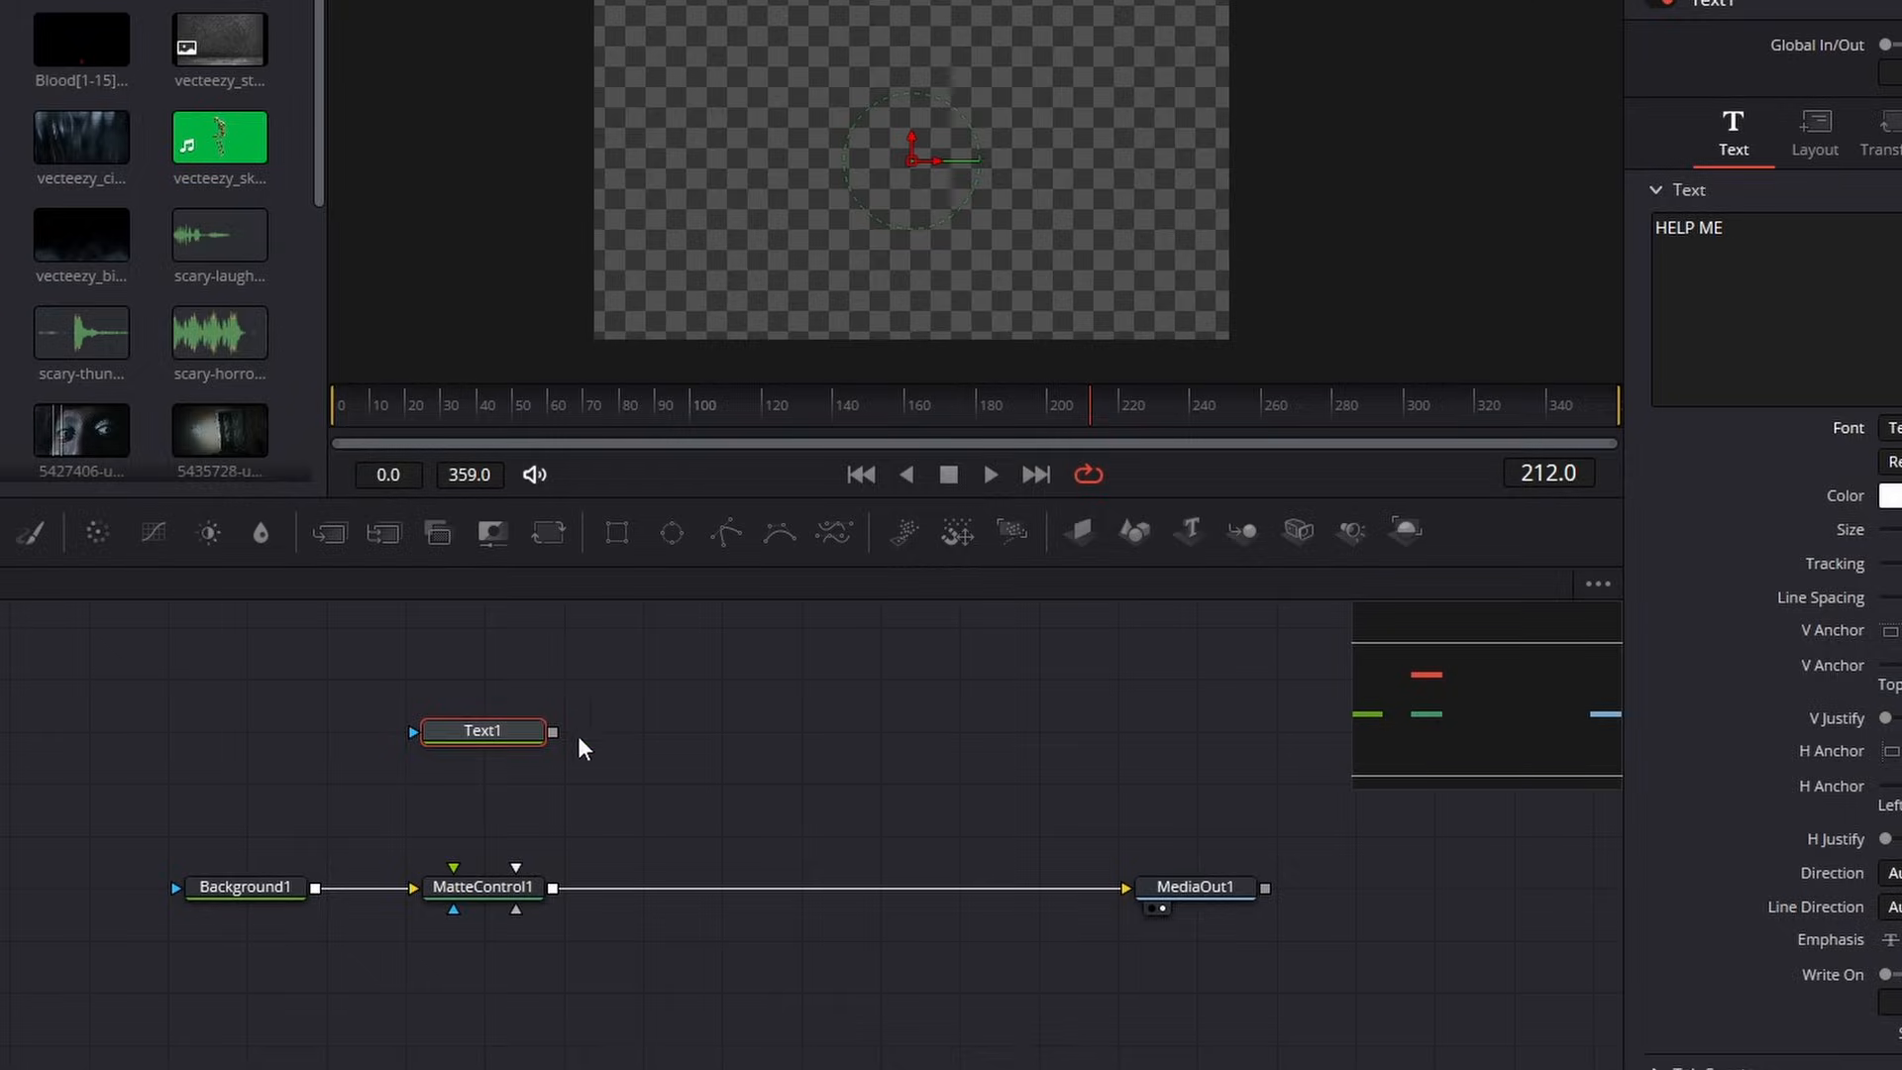
Step: Move Text1 higher above MatteControl1 and connect its output to MatteControl1's Foreground input
drag(525, 730, 525, 677)
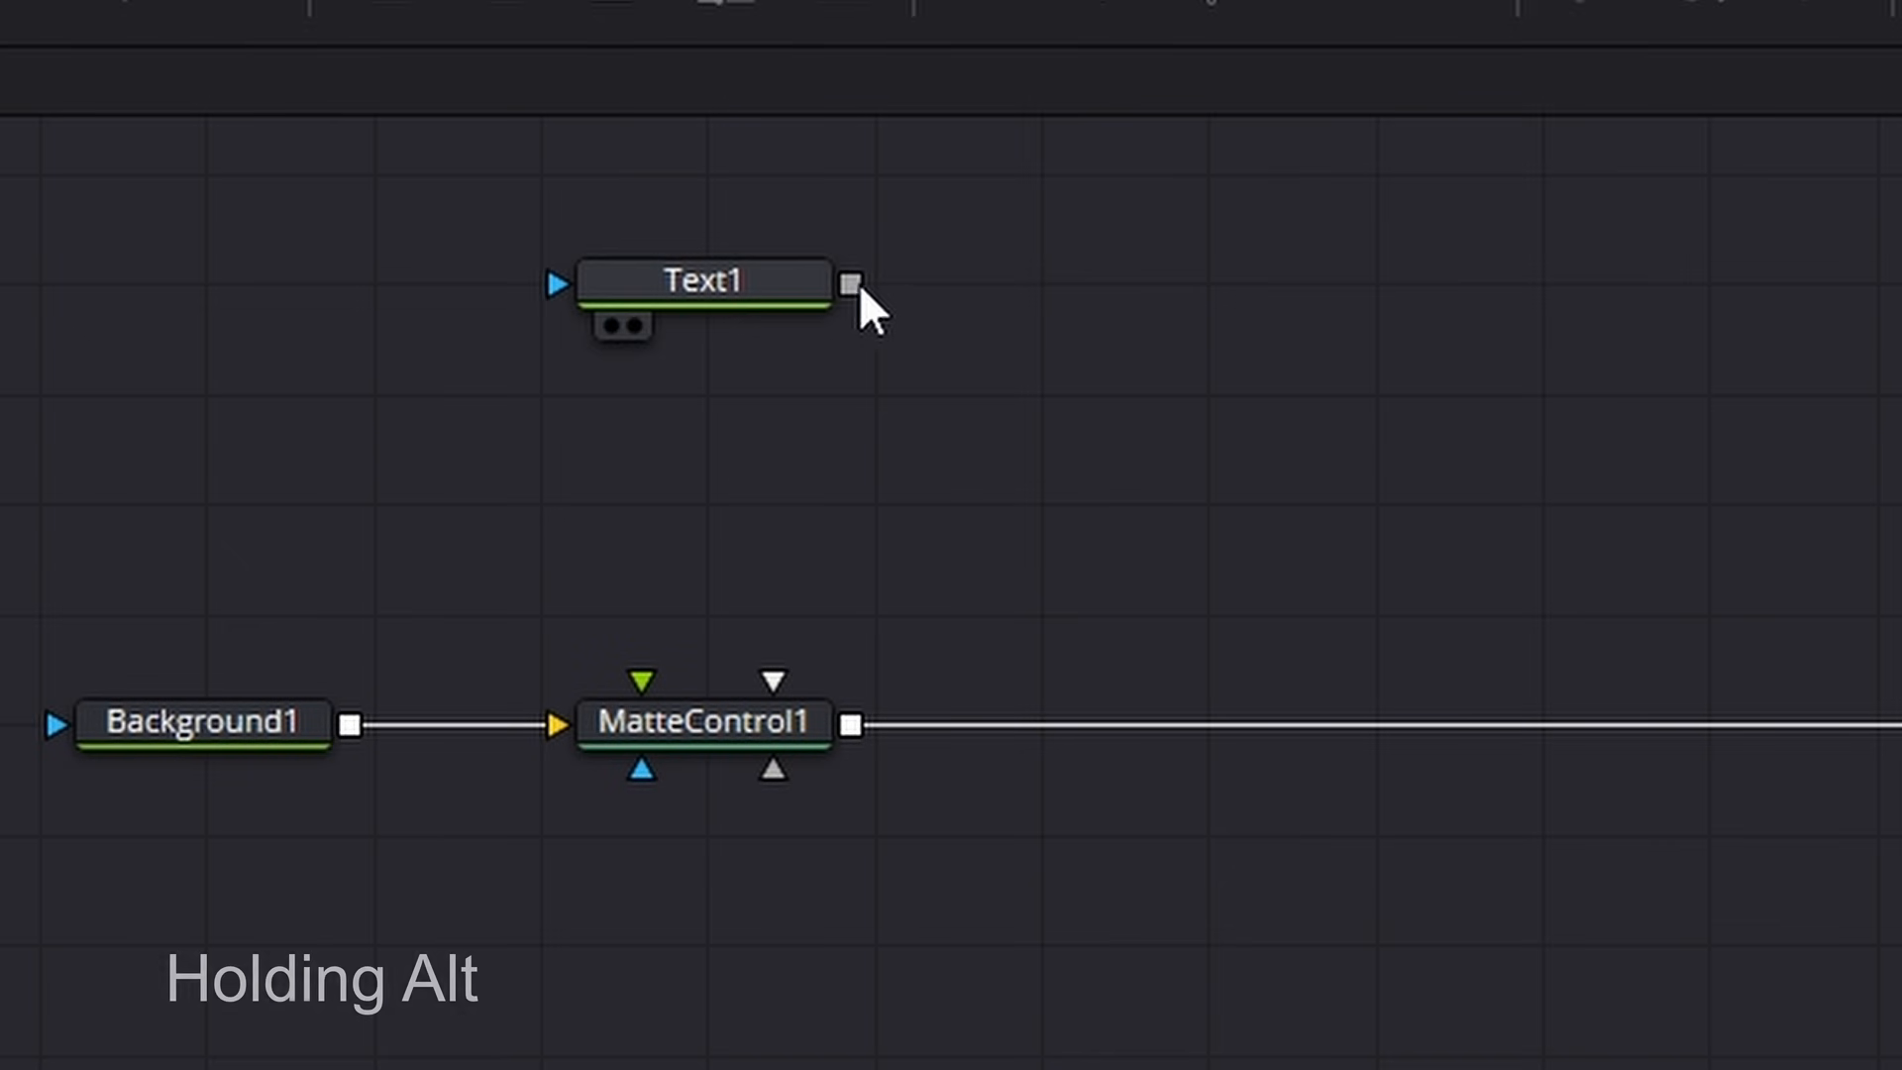
drag(852, 281, 714, 731)
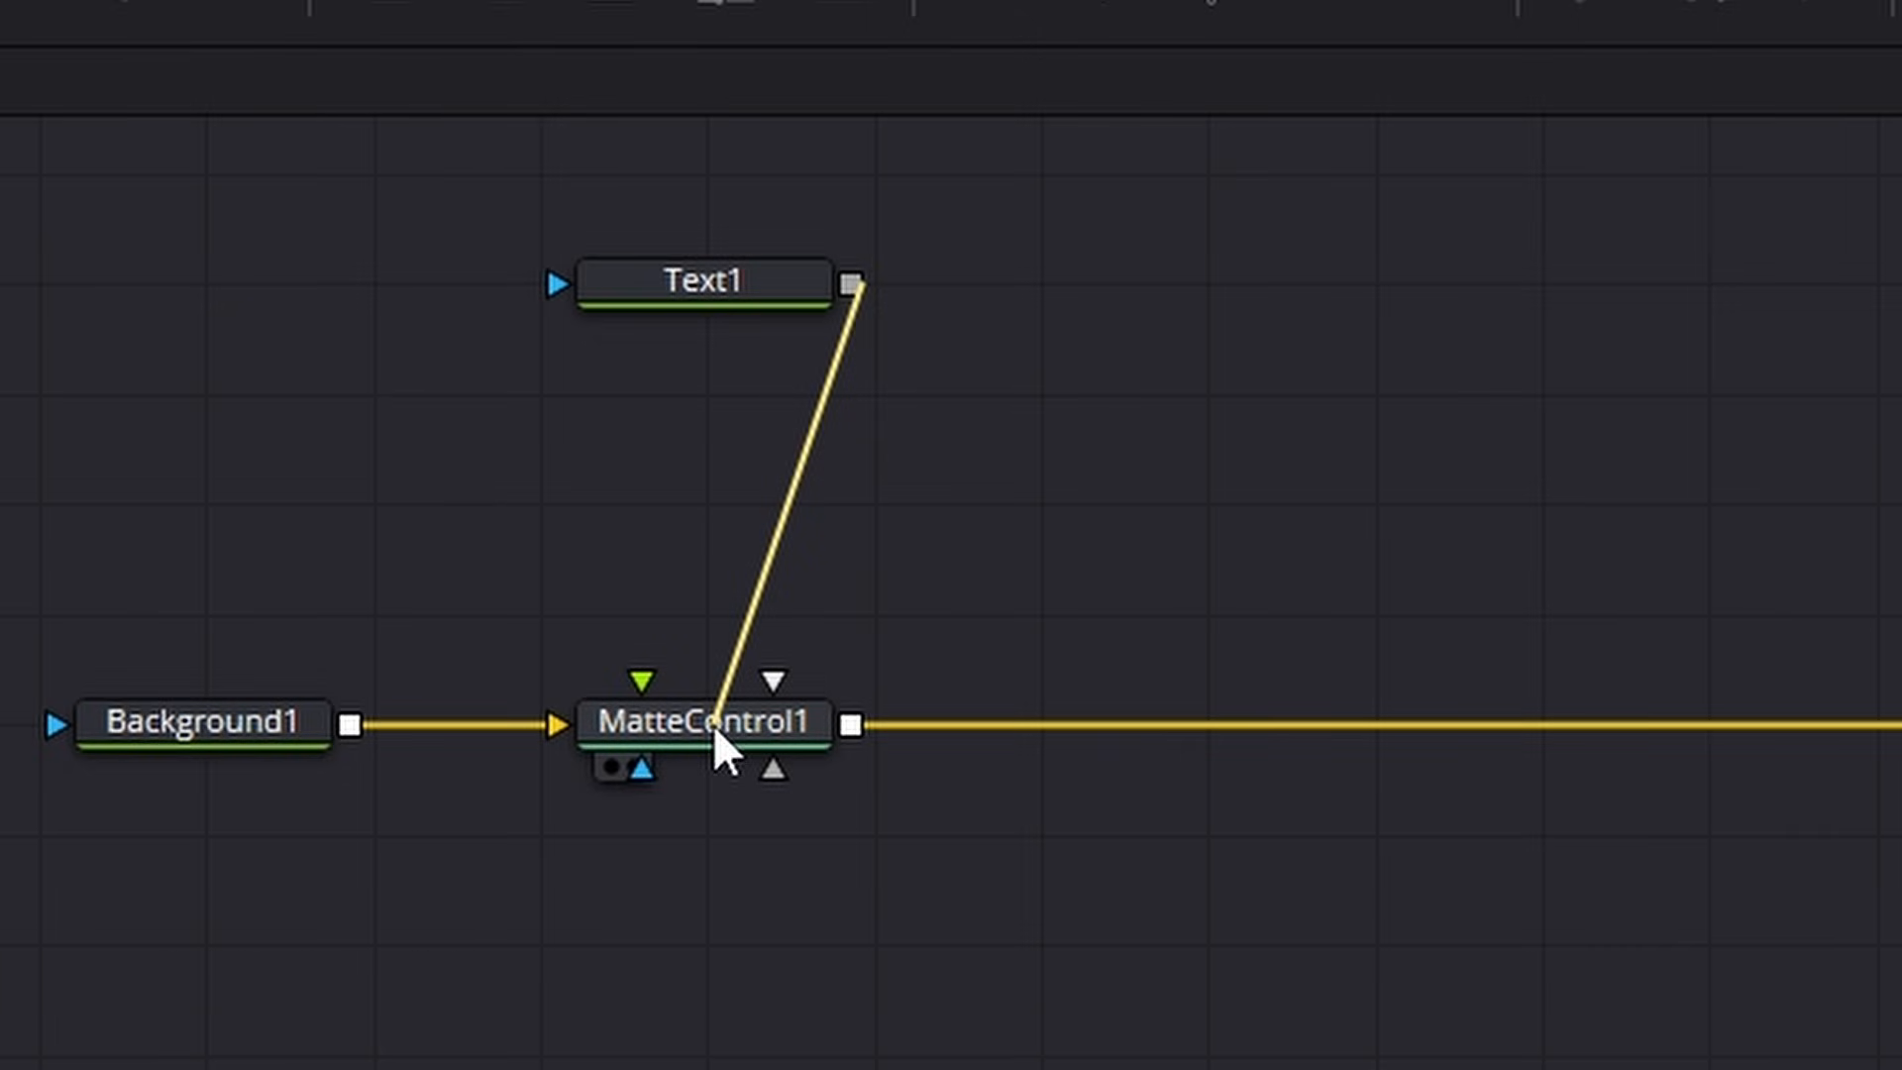
drag(714, 723, 722, 720)
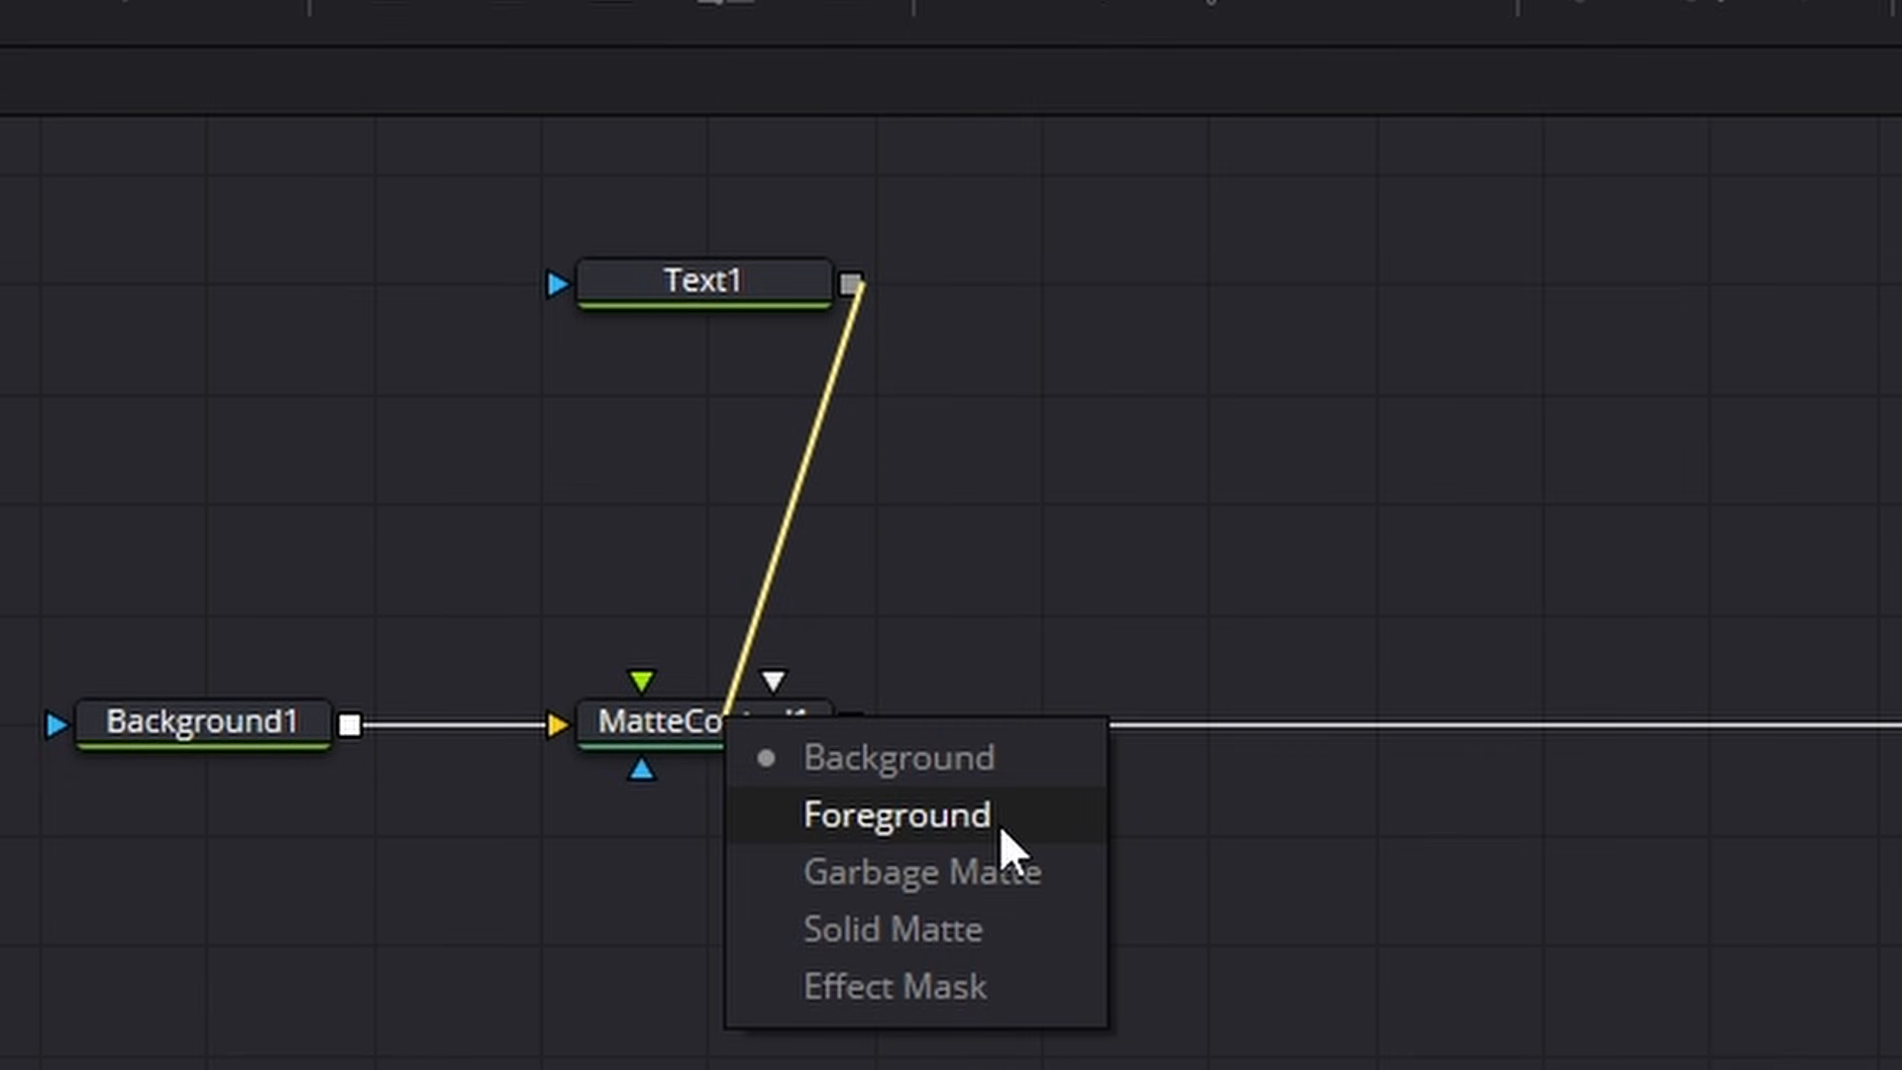
click(1000, 824)
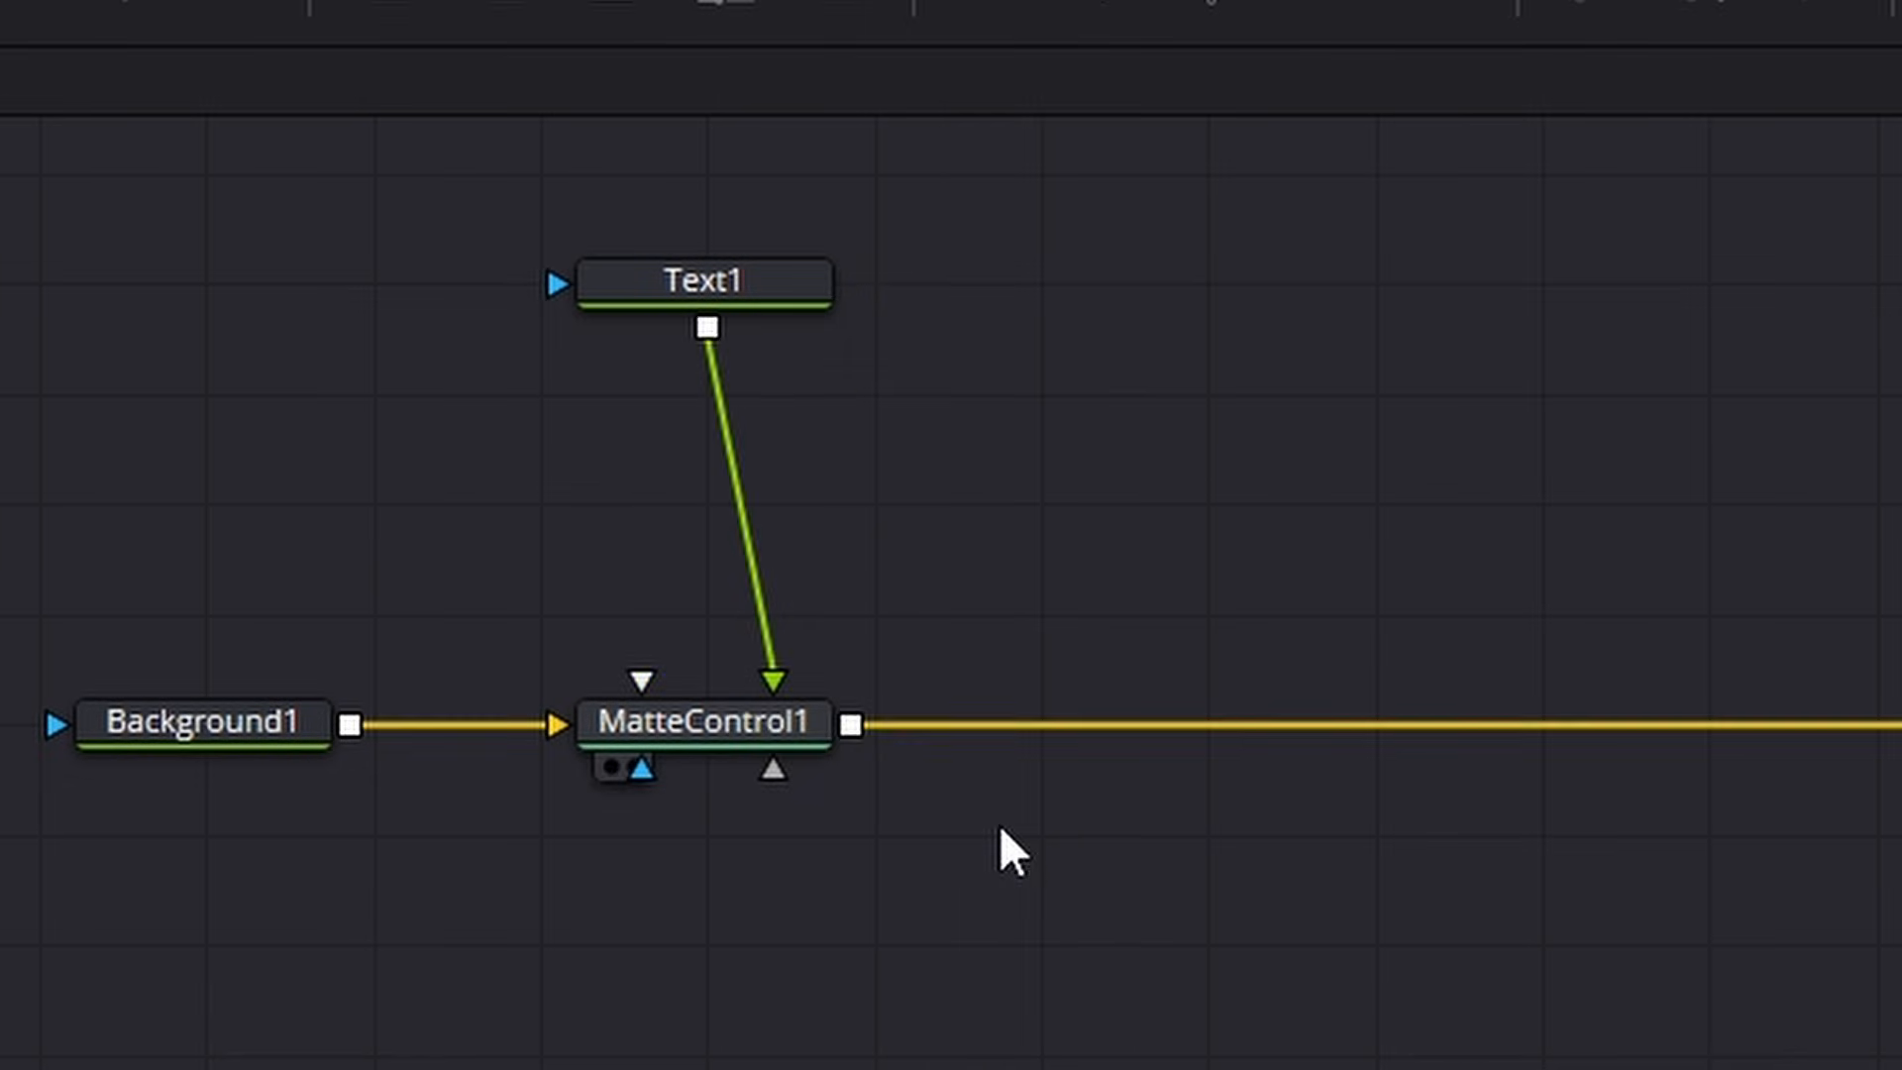
Step: Set MatteControl1's Combine mode to Combine Alpha and enable Invert Matte
click(776, 285)
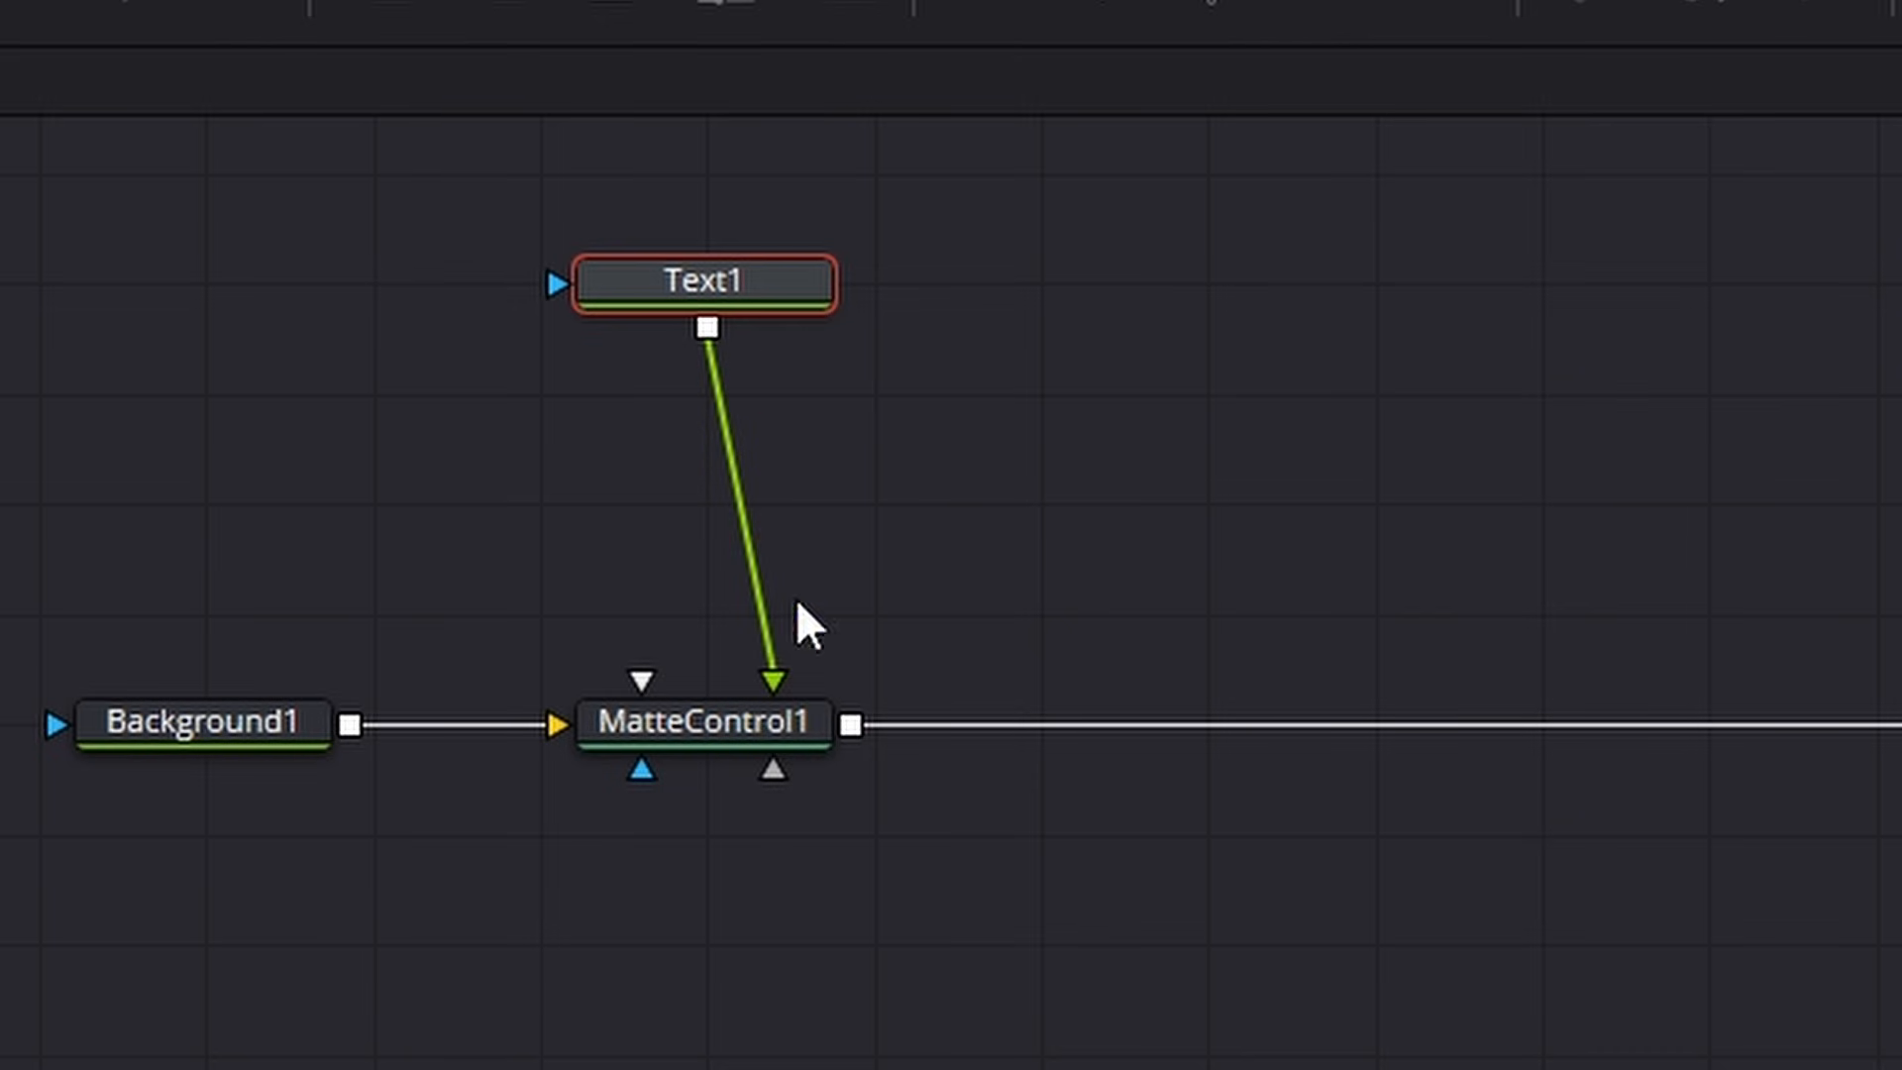
click(741, 703)
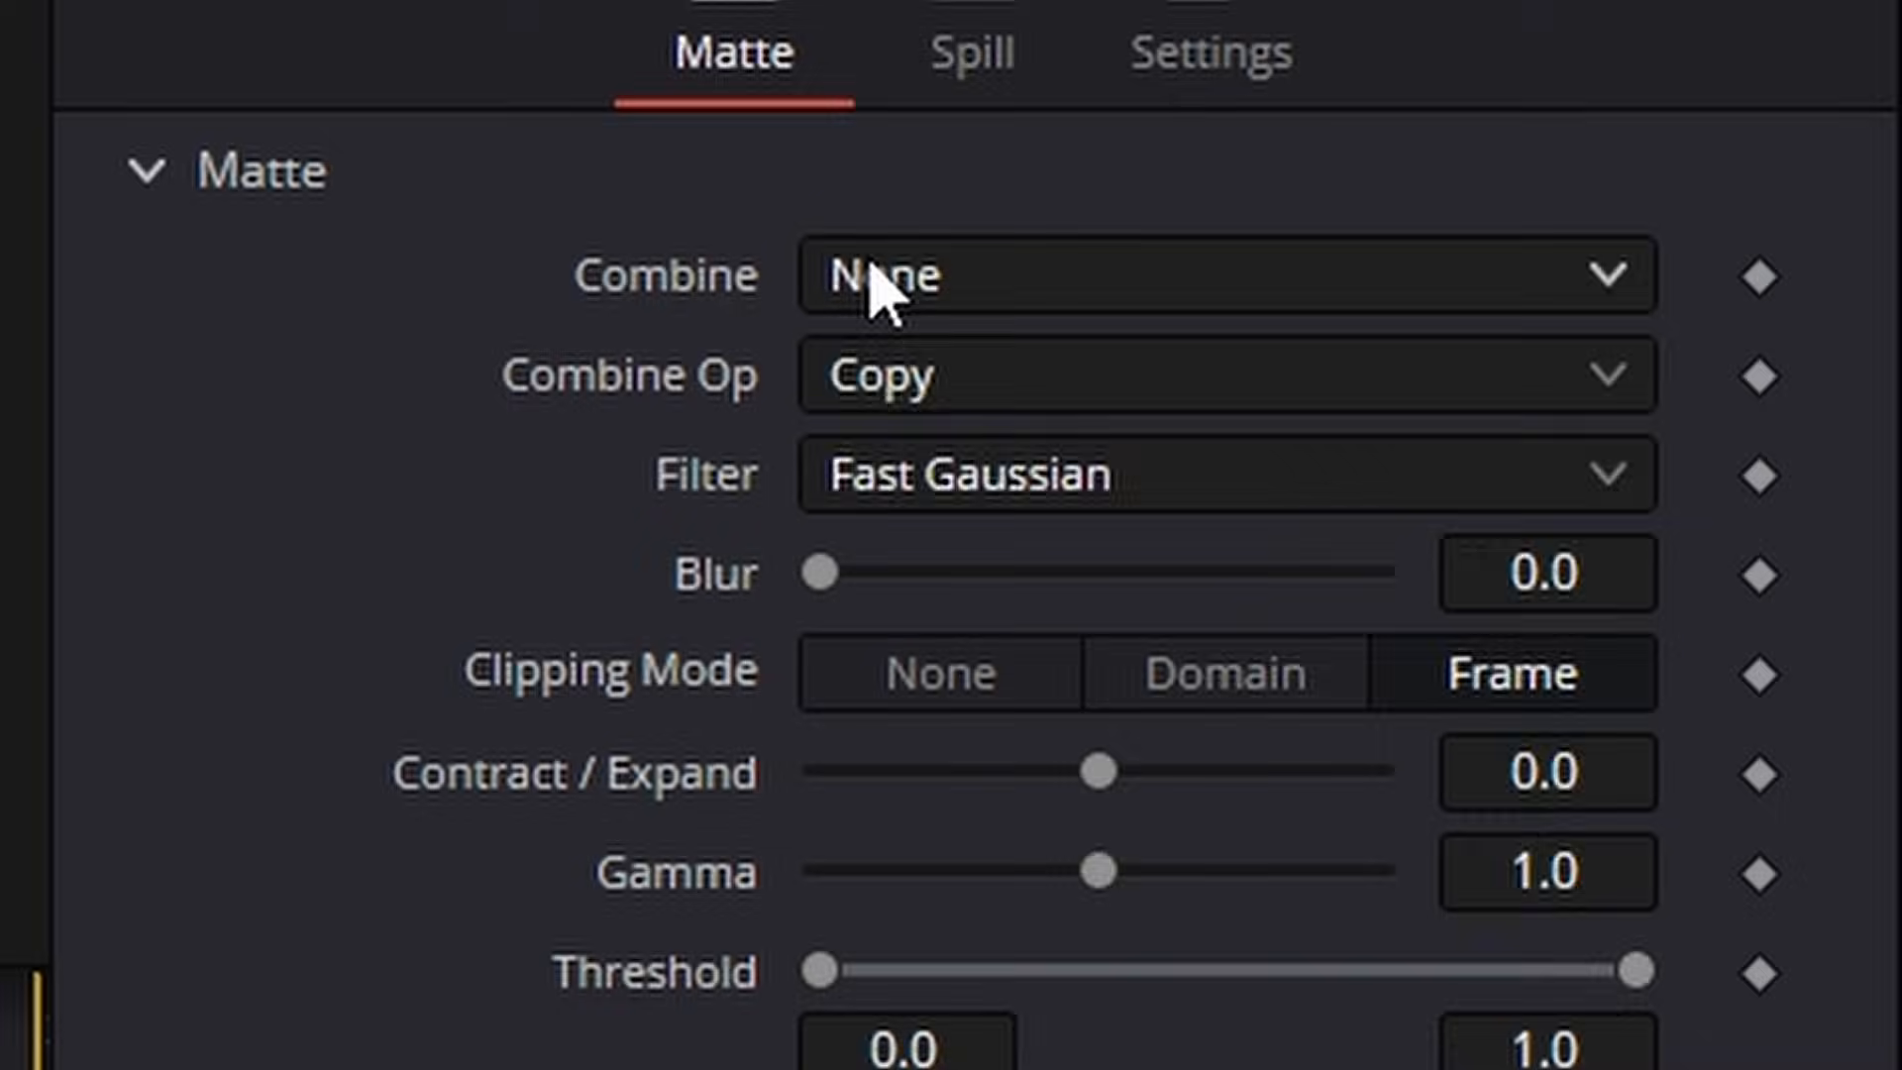
click(1270, 392)
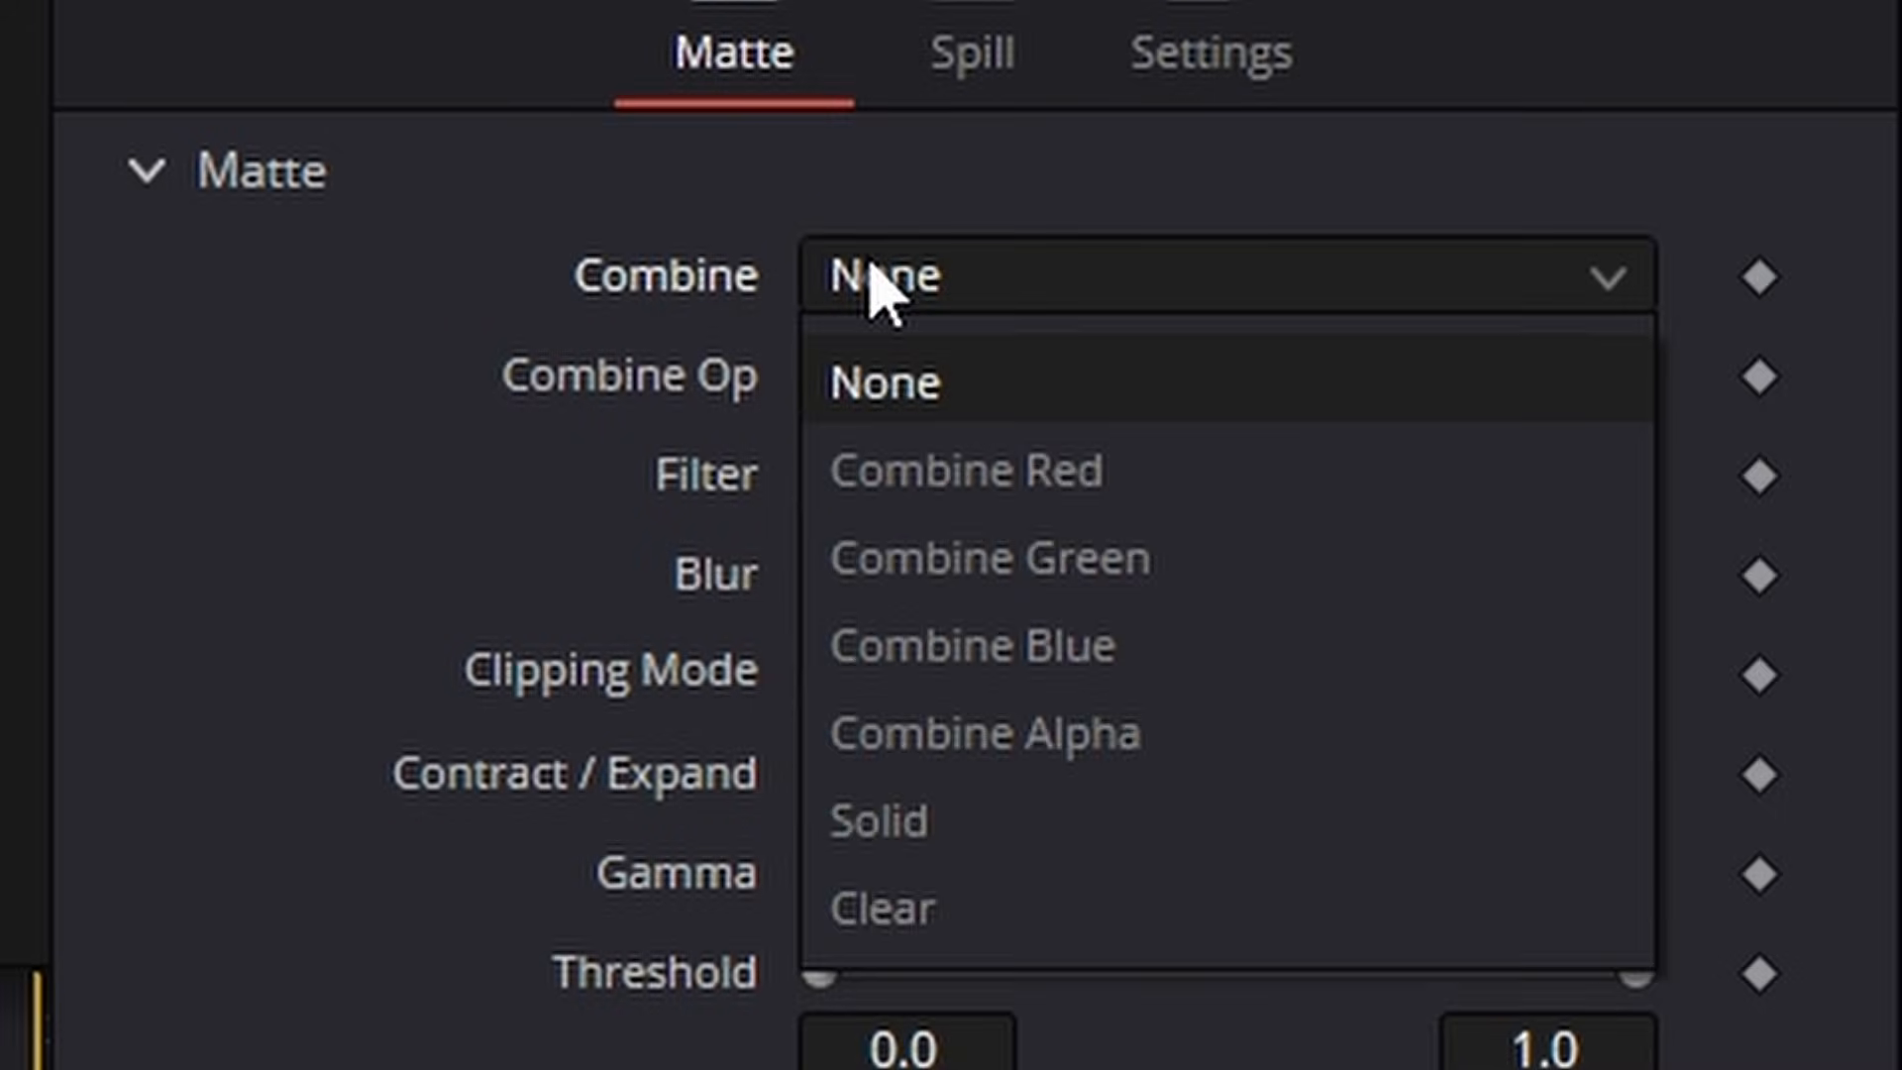
click(1258, 738)
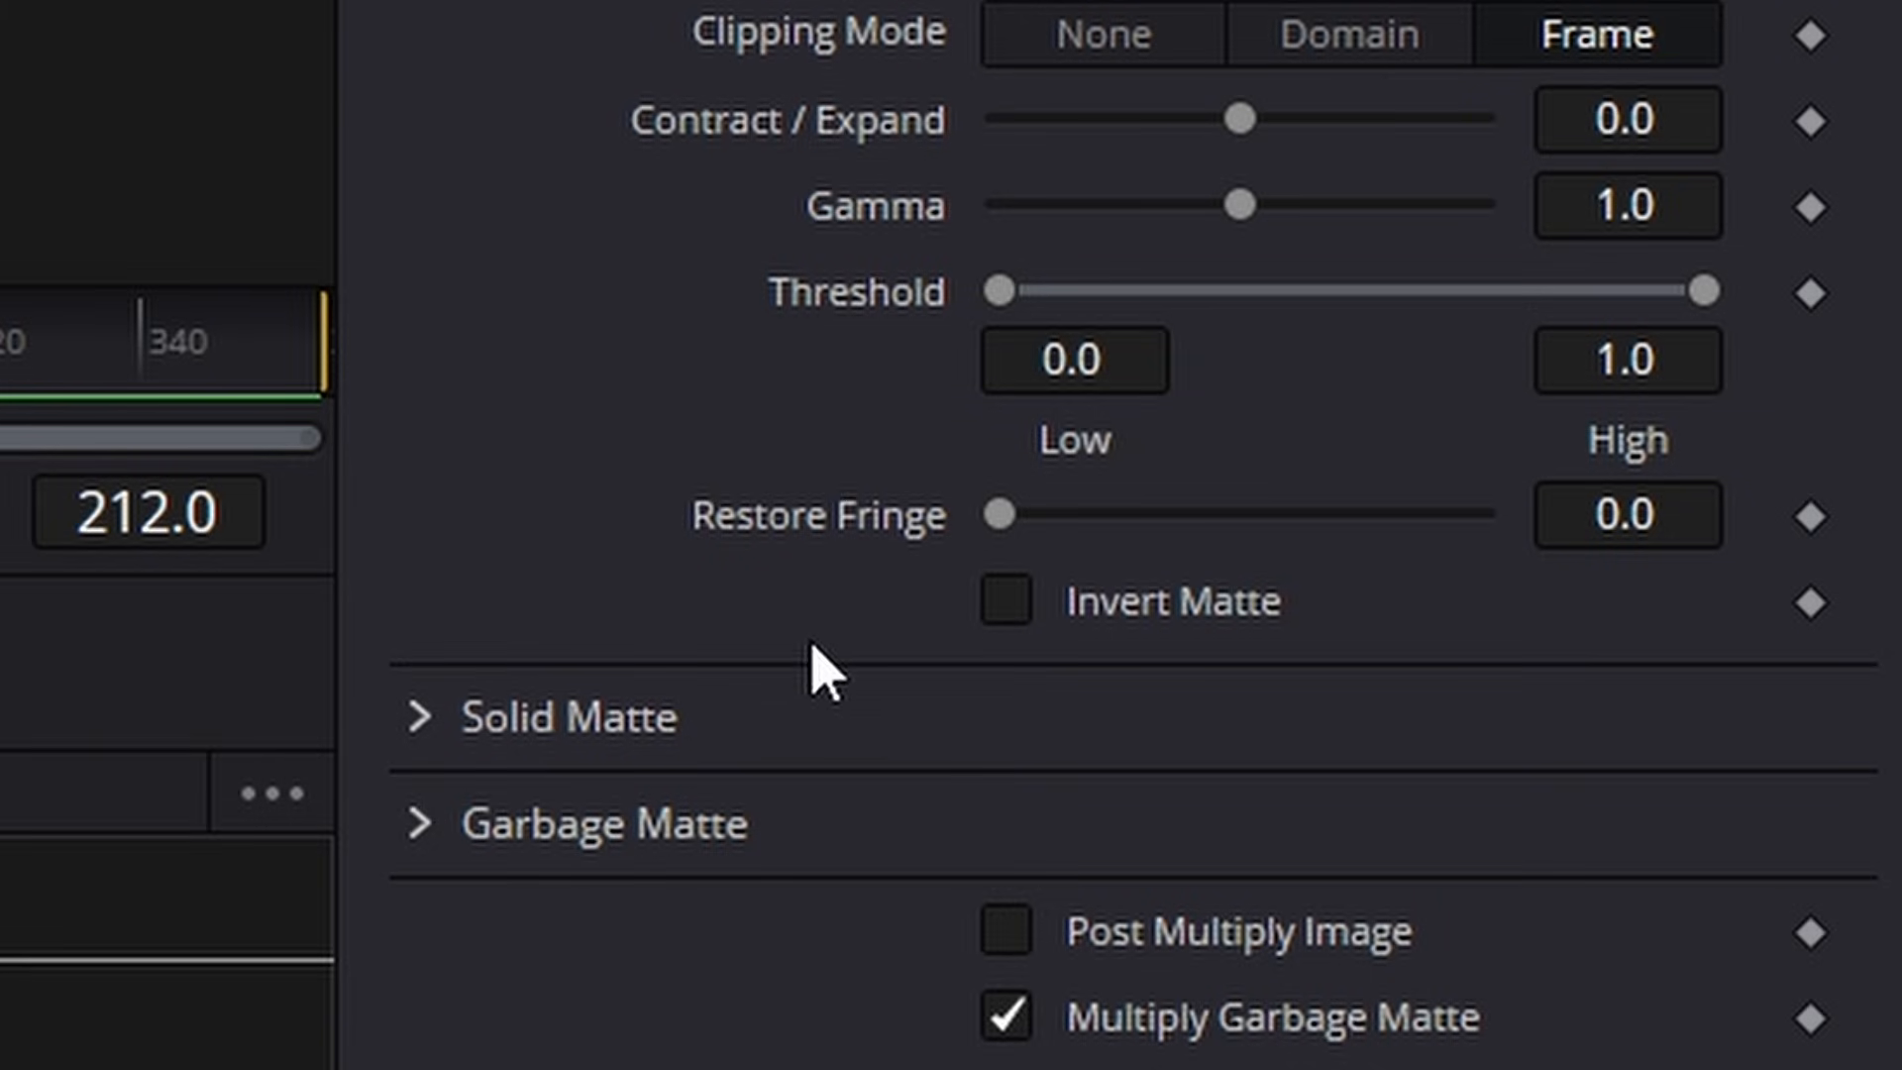
click(1009, 602)
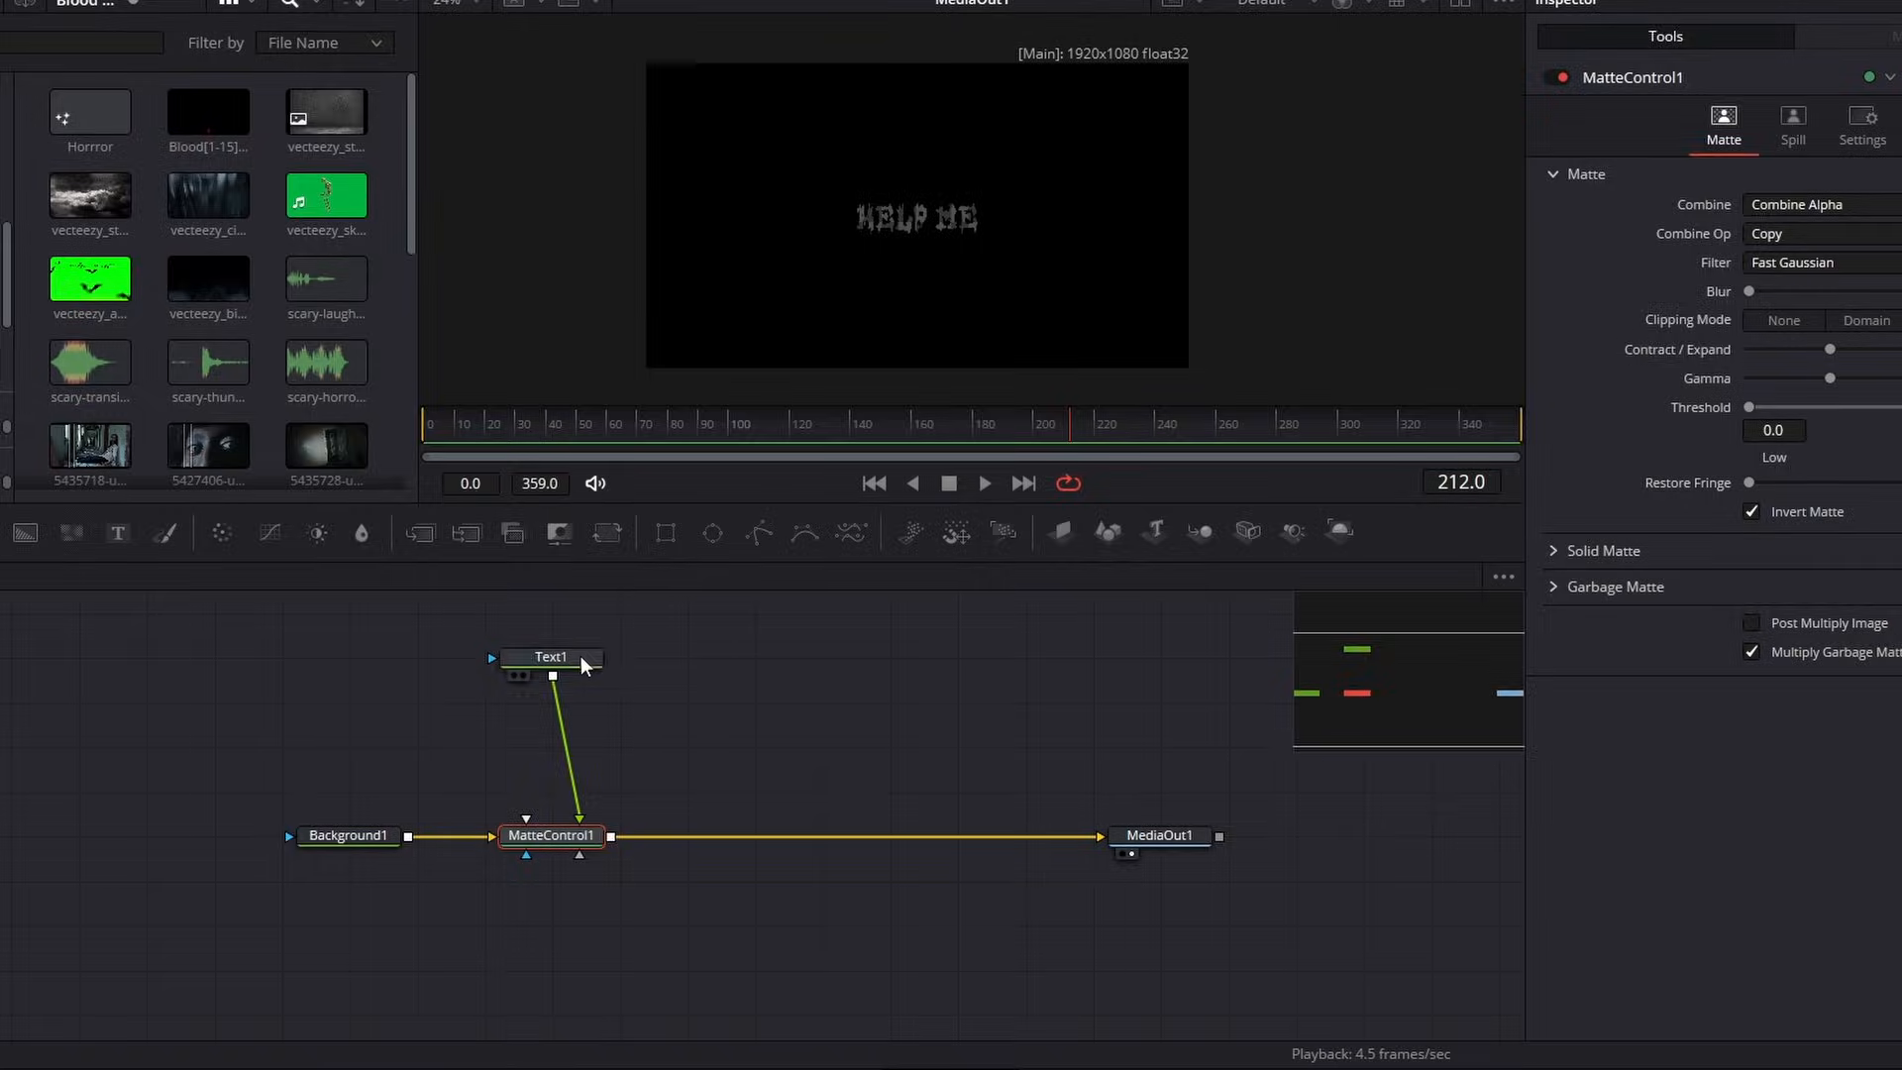
Step: Add a Transform node after Text1 to enlarge the HELP ME text, tilt it upward to the right, and raise it in the frame
mouse_move(609, 638)
mouse_down()
mouse_move(658, 607)
mouse_move(602, 619)
mouse_up()
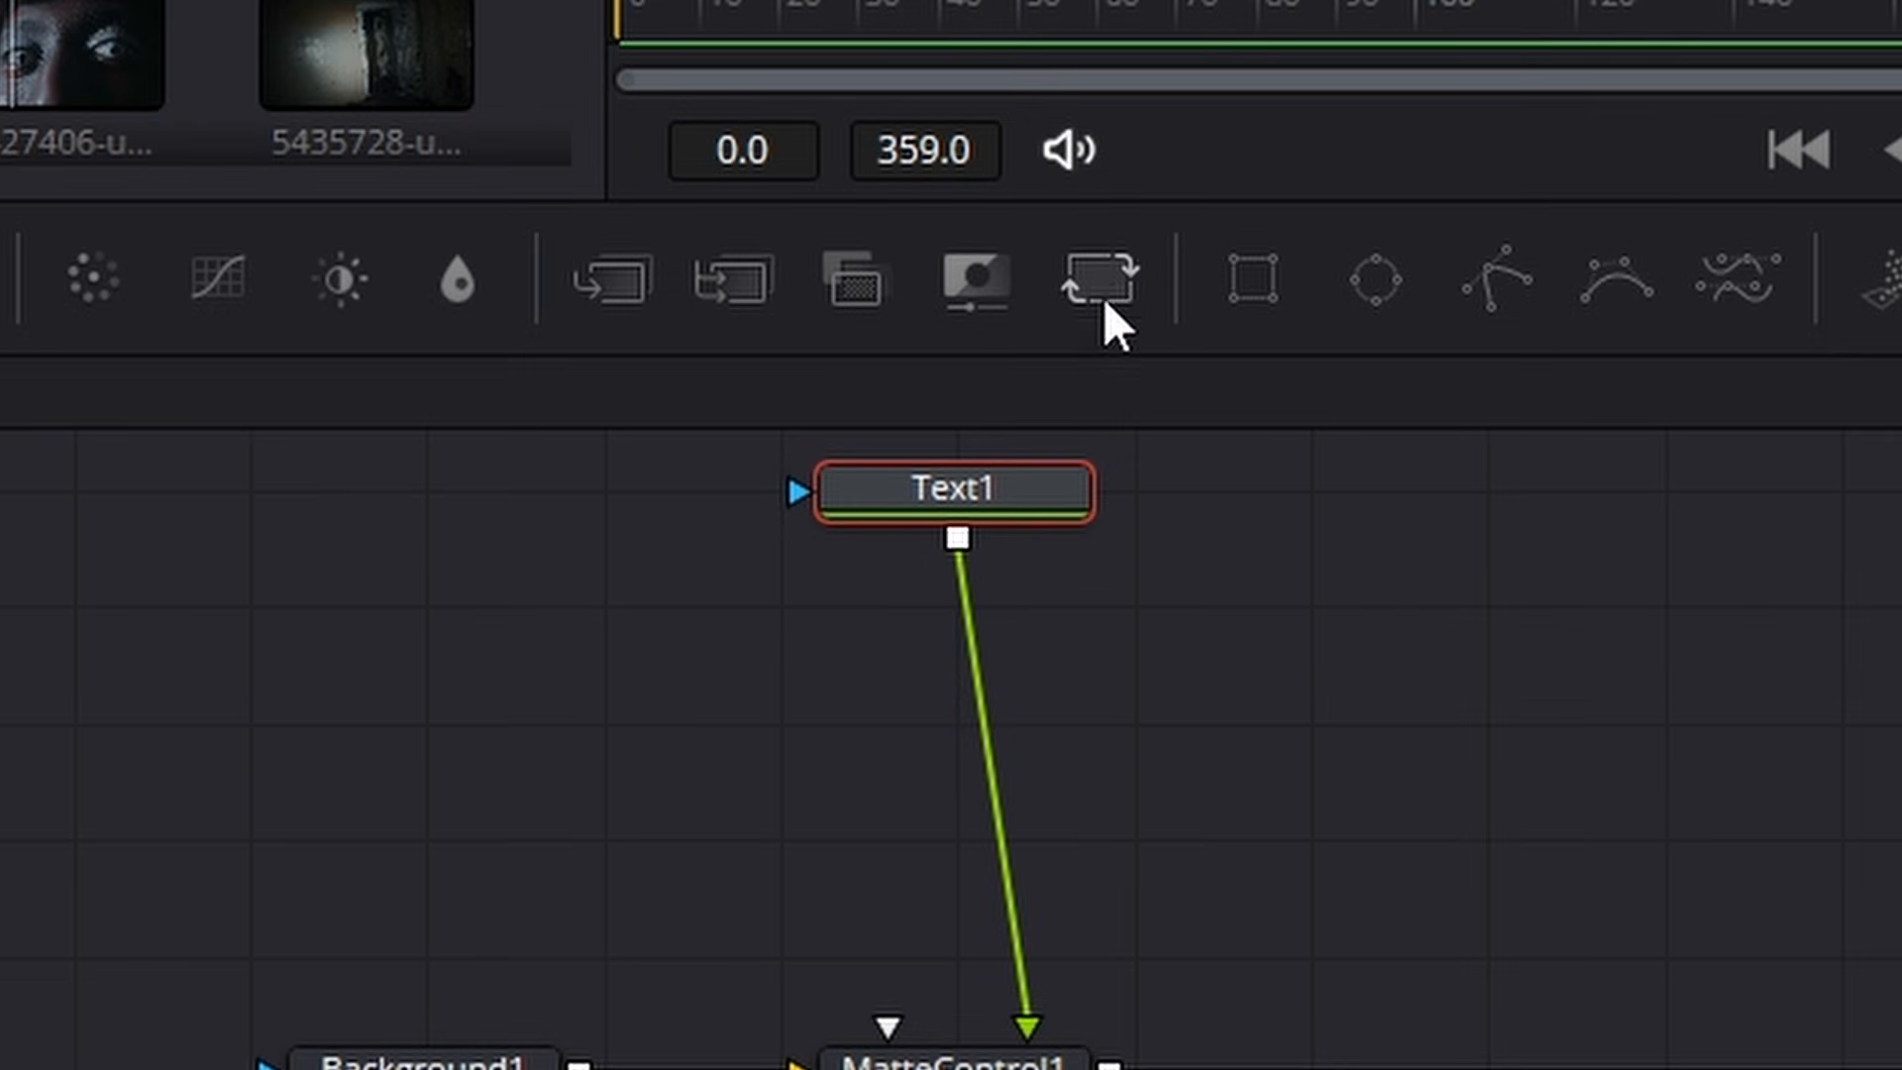
click(1102, 278)
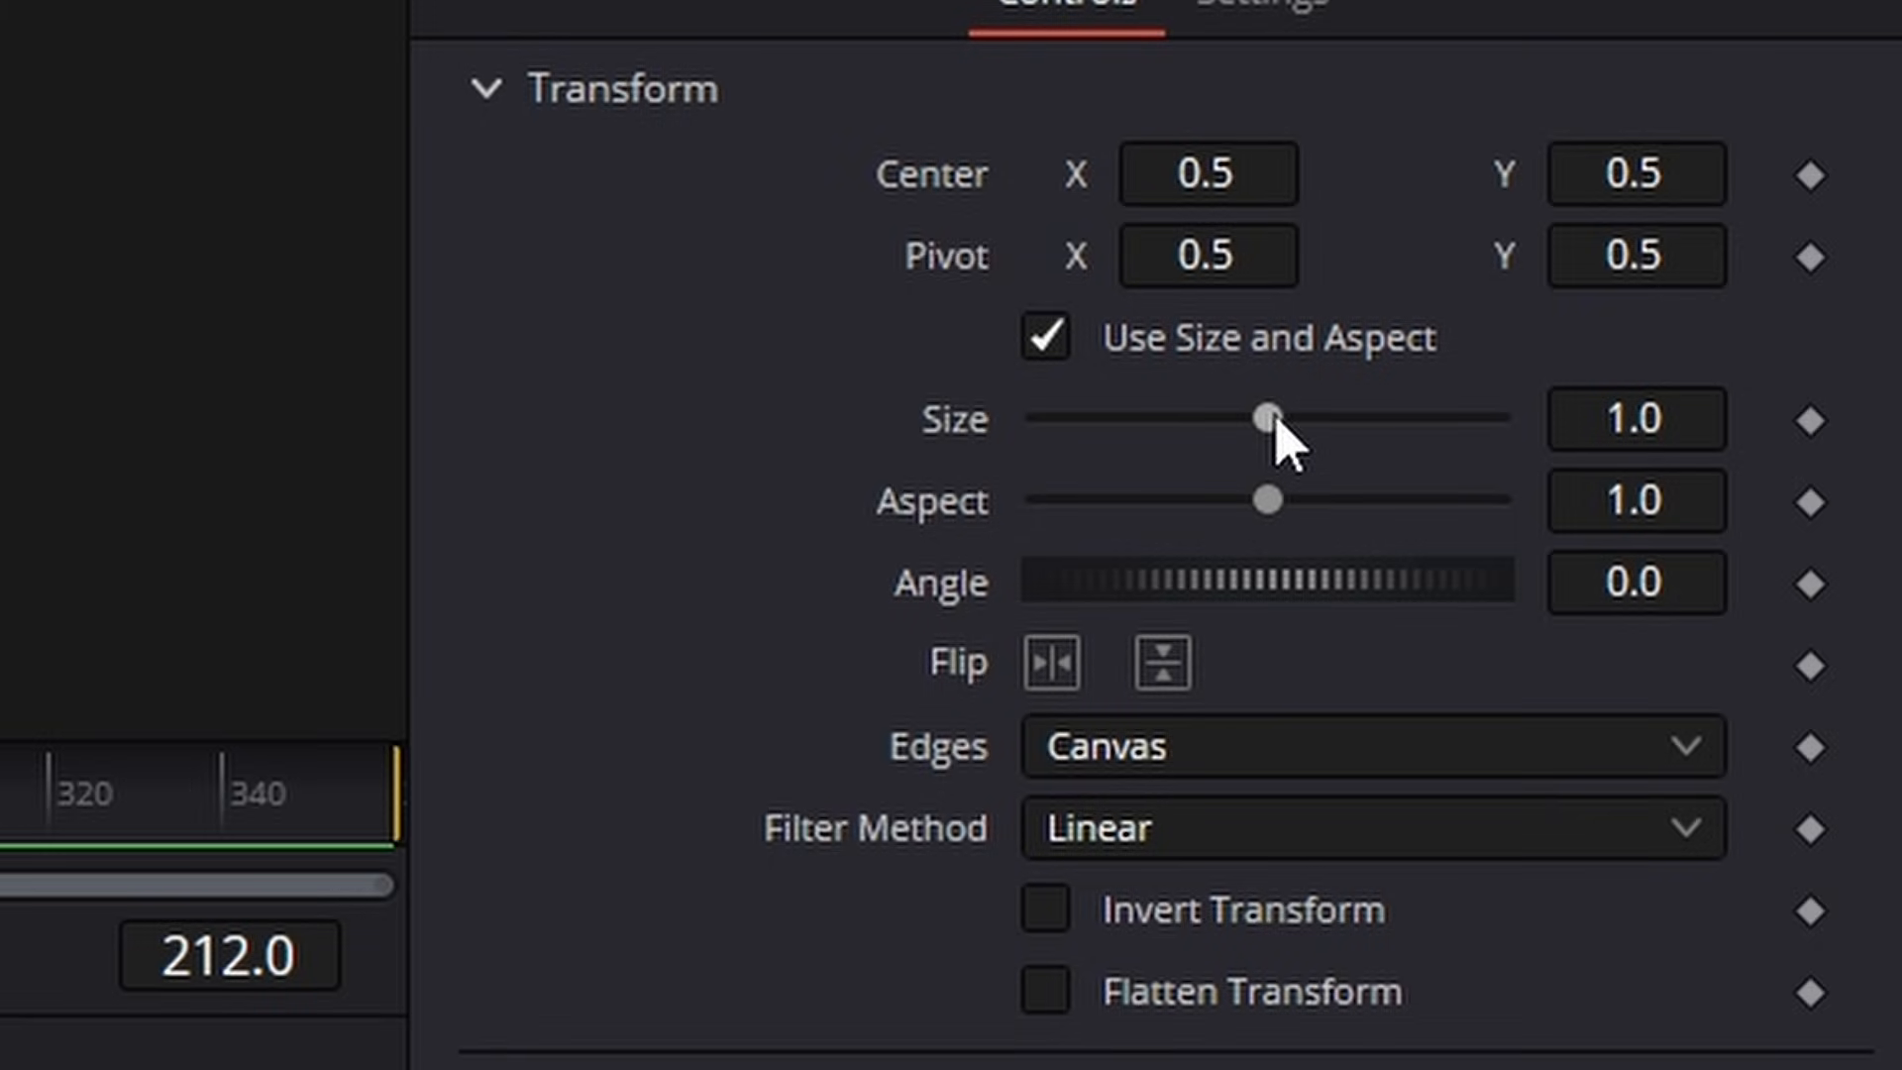
drag(1274, 433, 1373, 426)
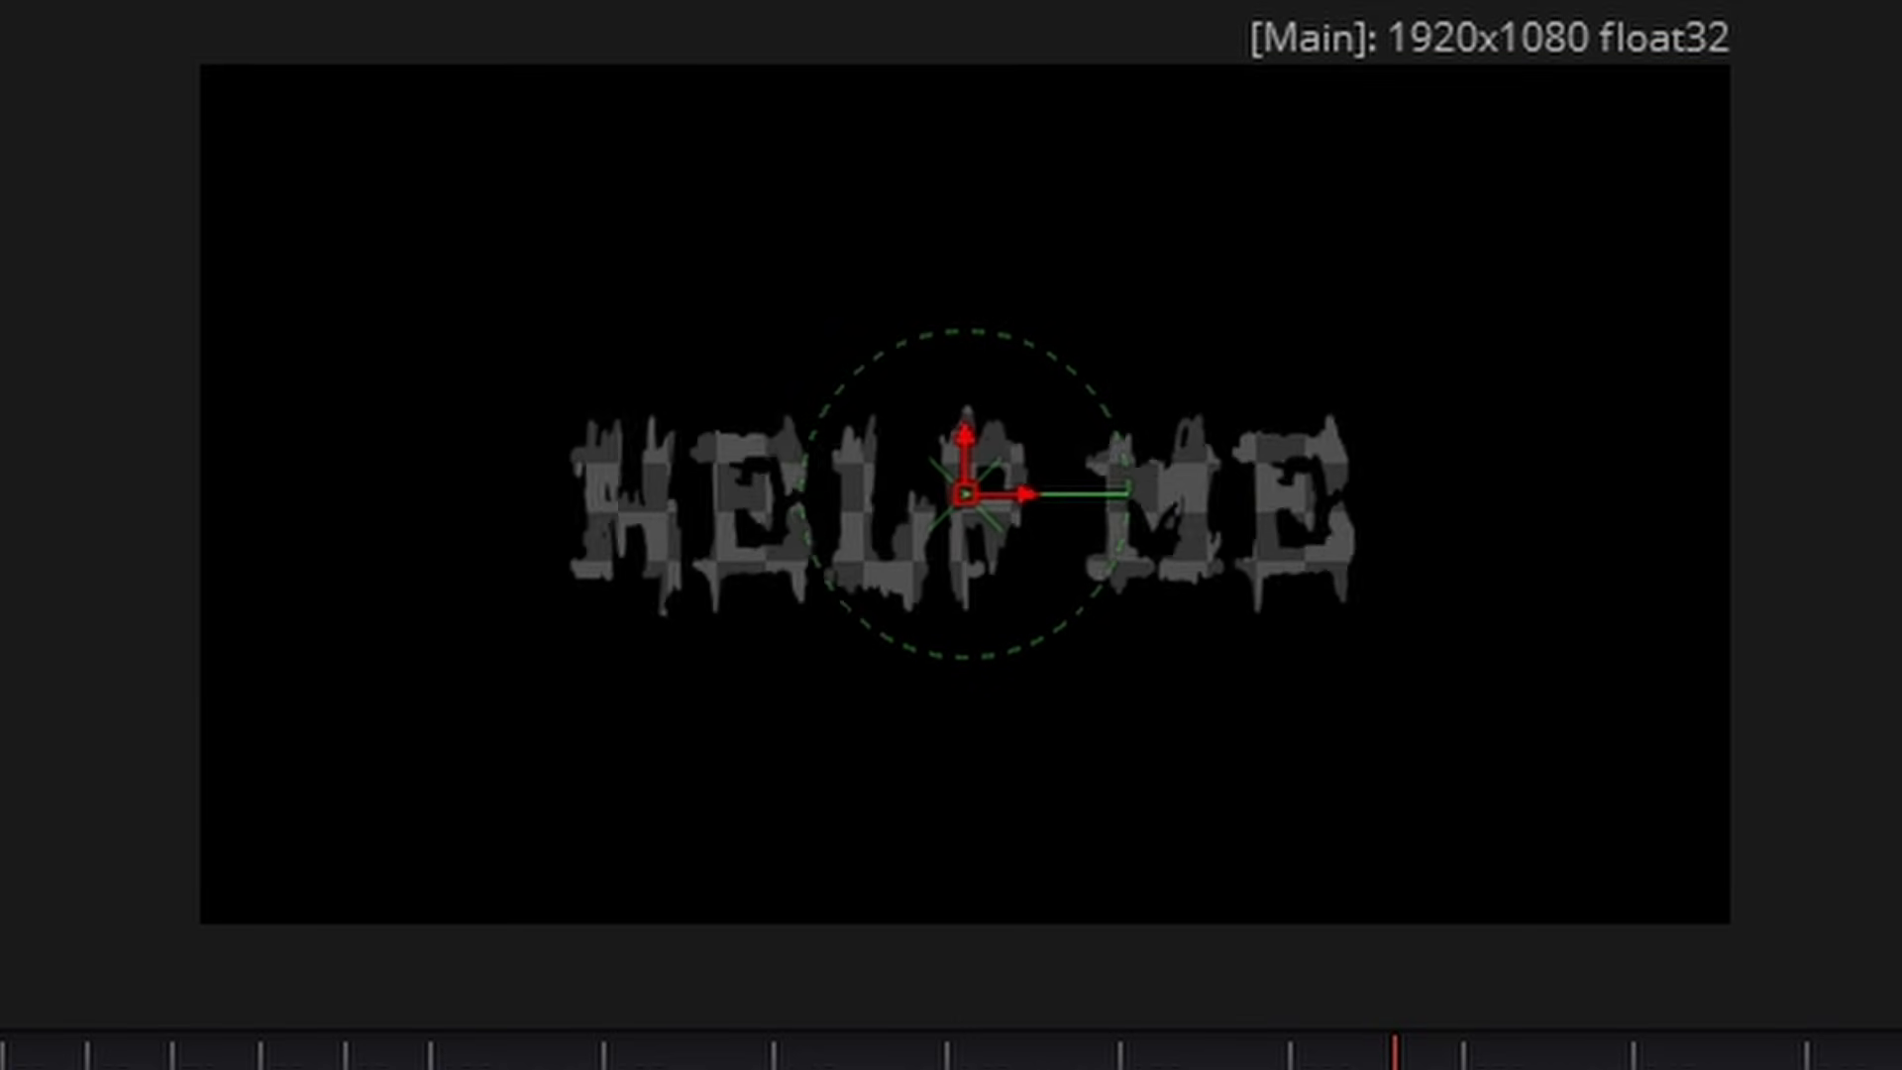
drag(1319, 572, 1365, 580)
drag(1635, 175, 1750, 174)
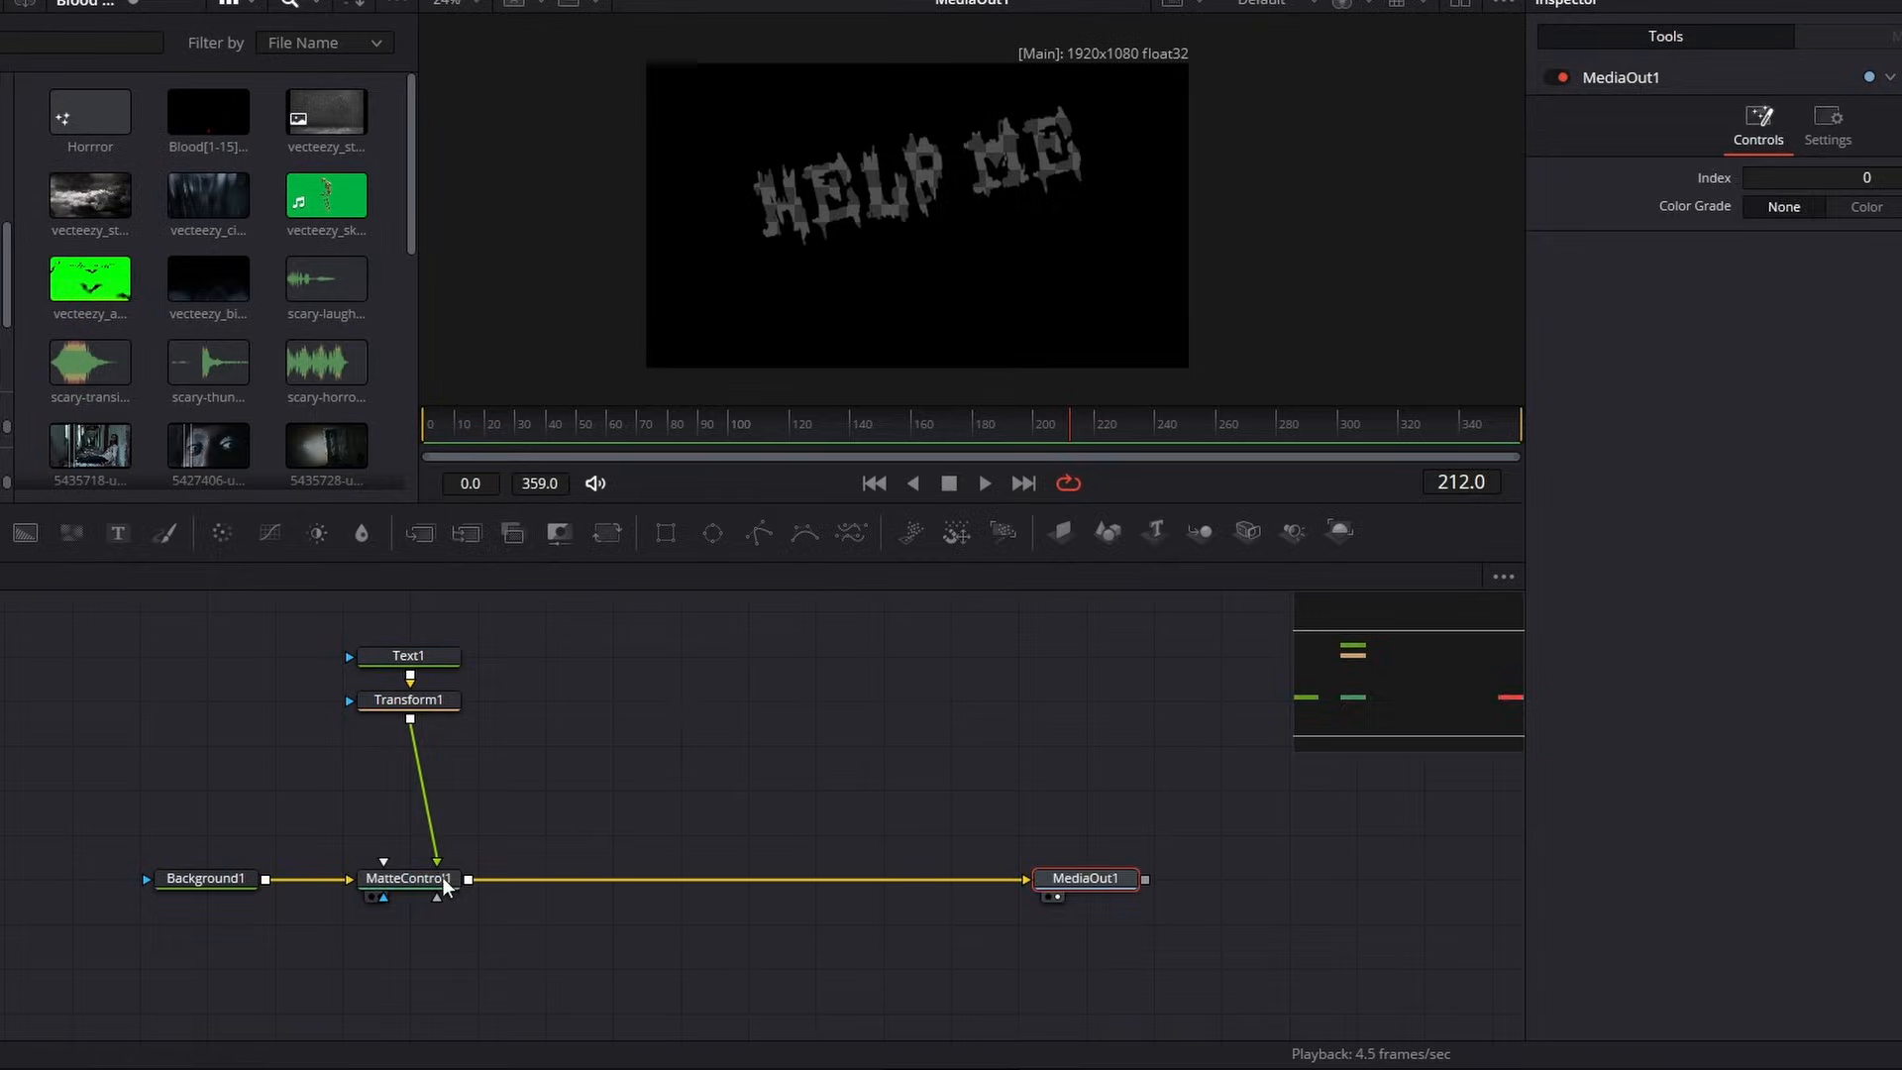
click(443, 880)
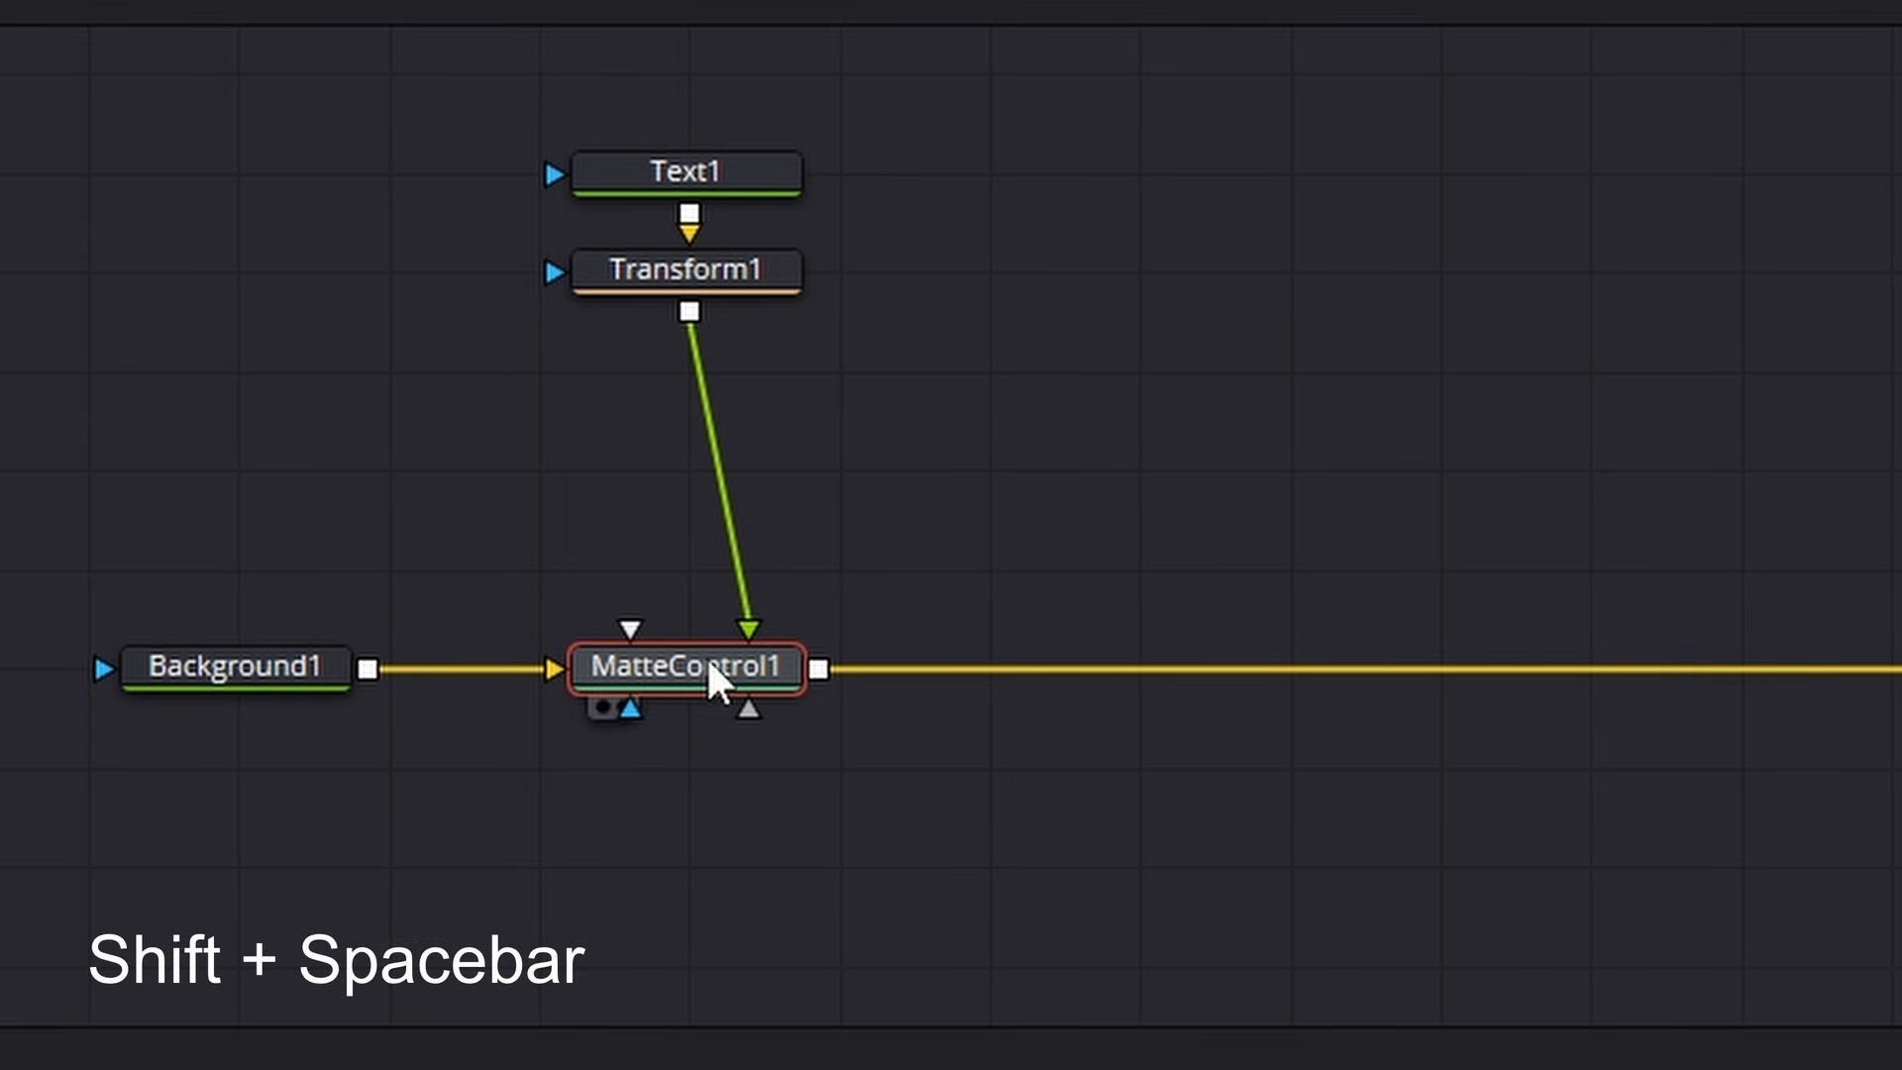
key(shift+space)
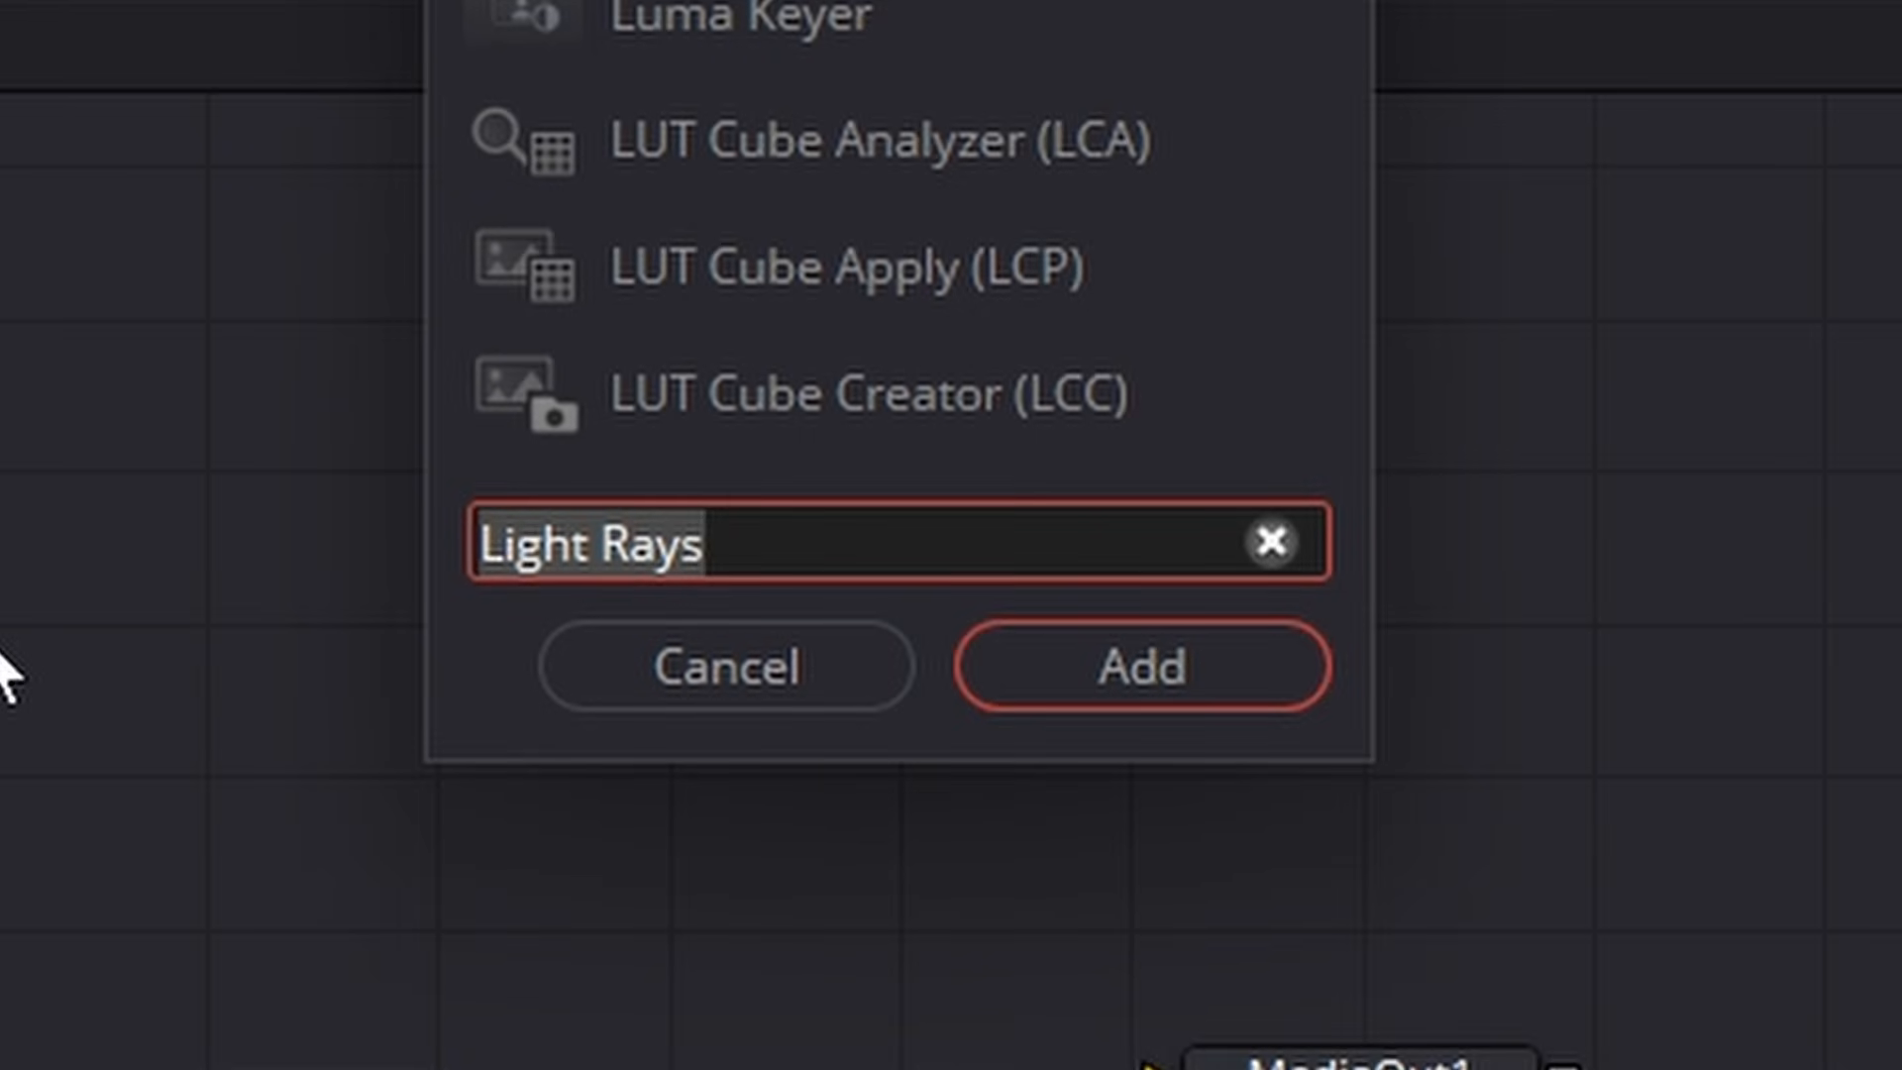
key(BackSpace)
text(DUP)
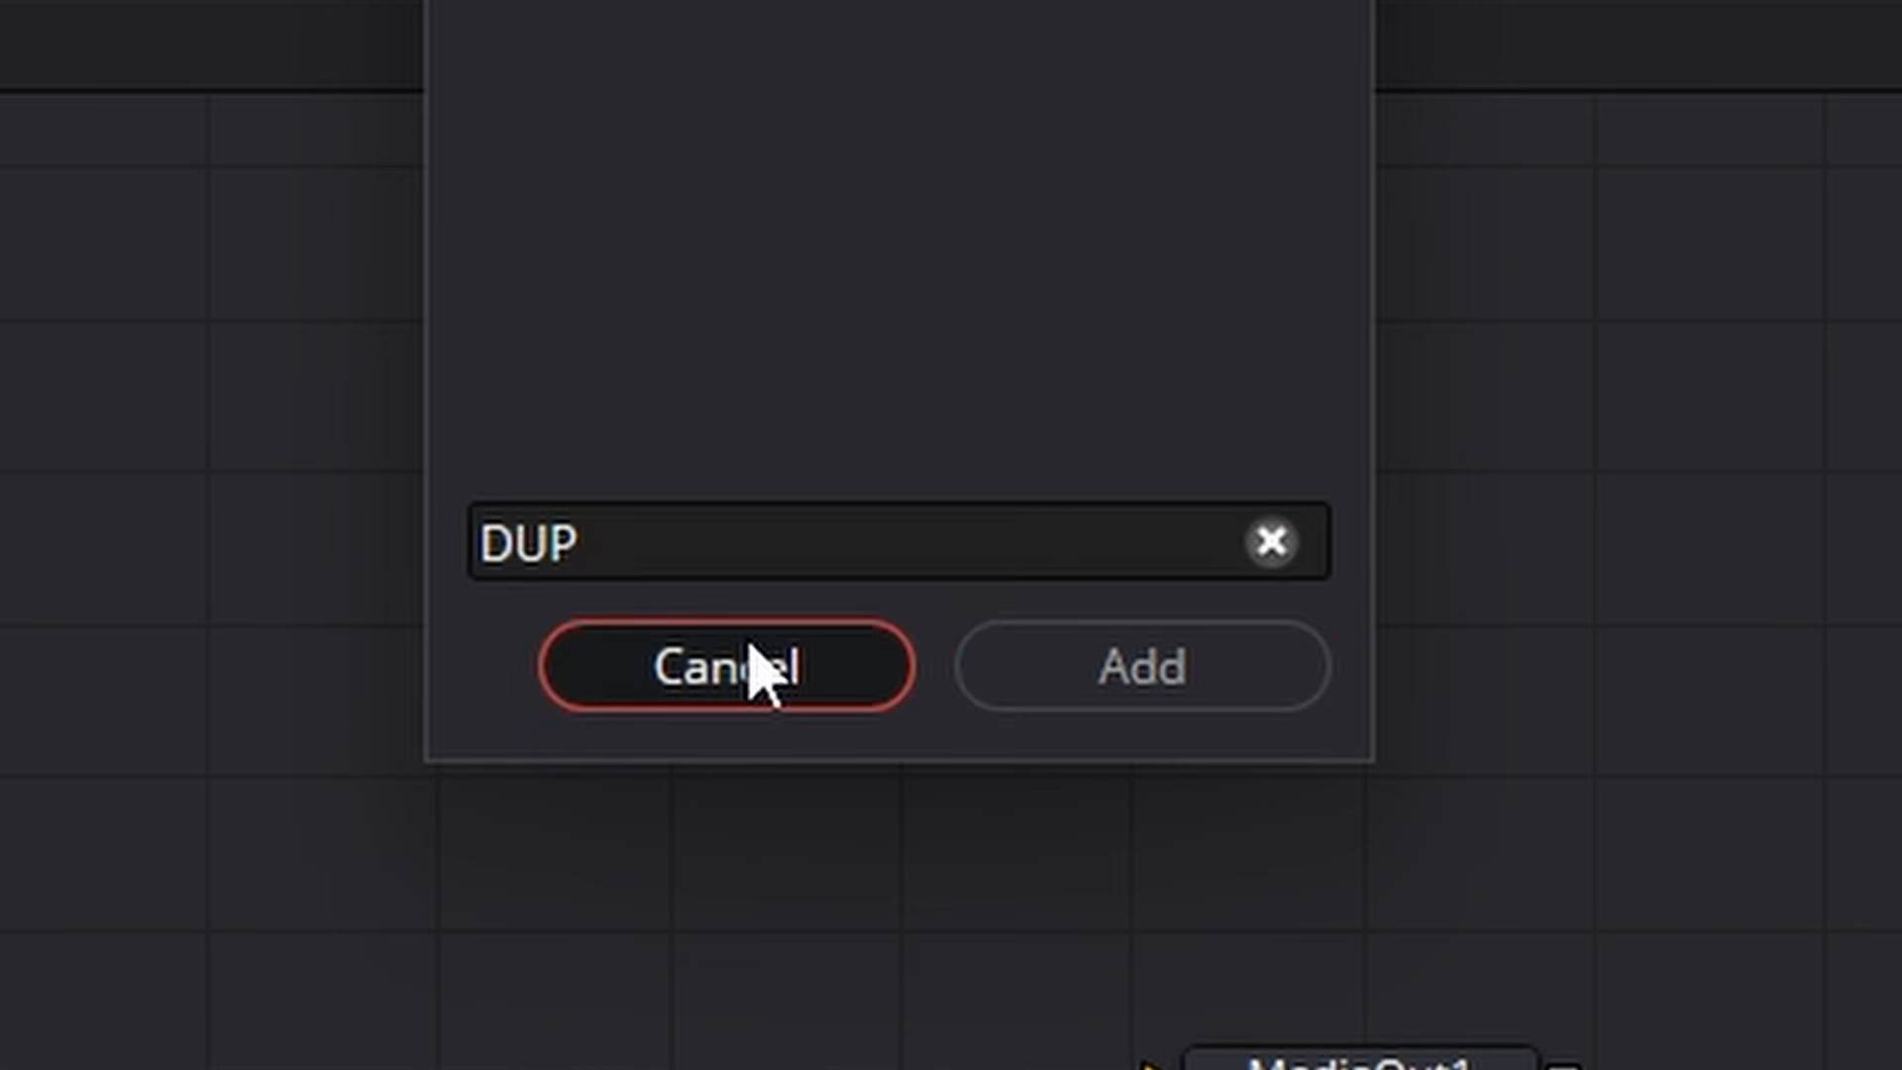
click(753, 665)
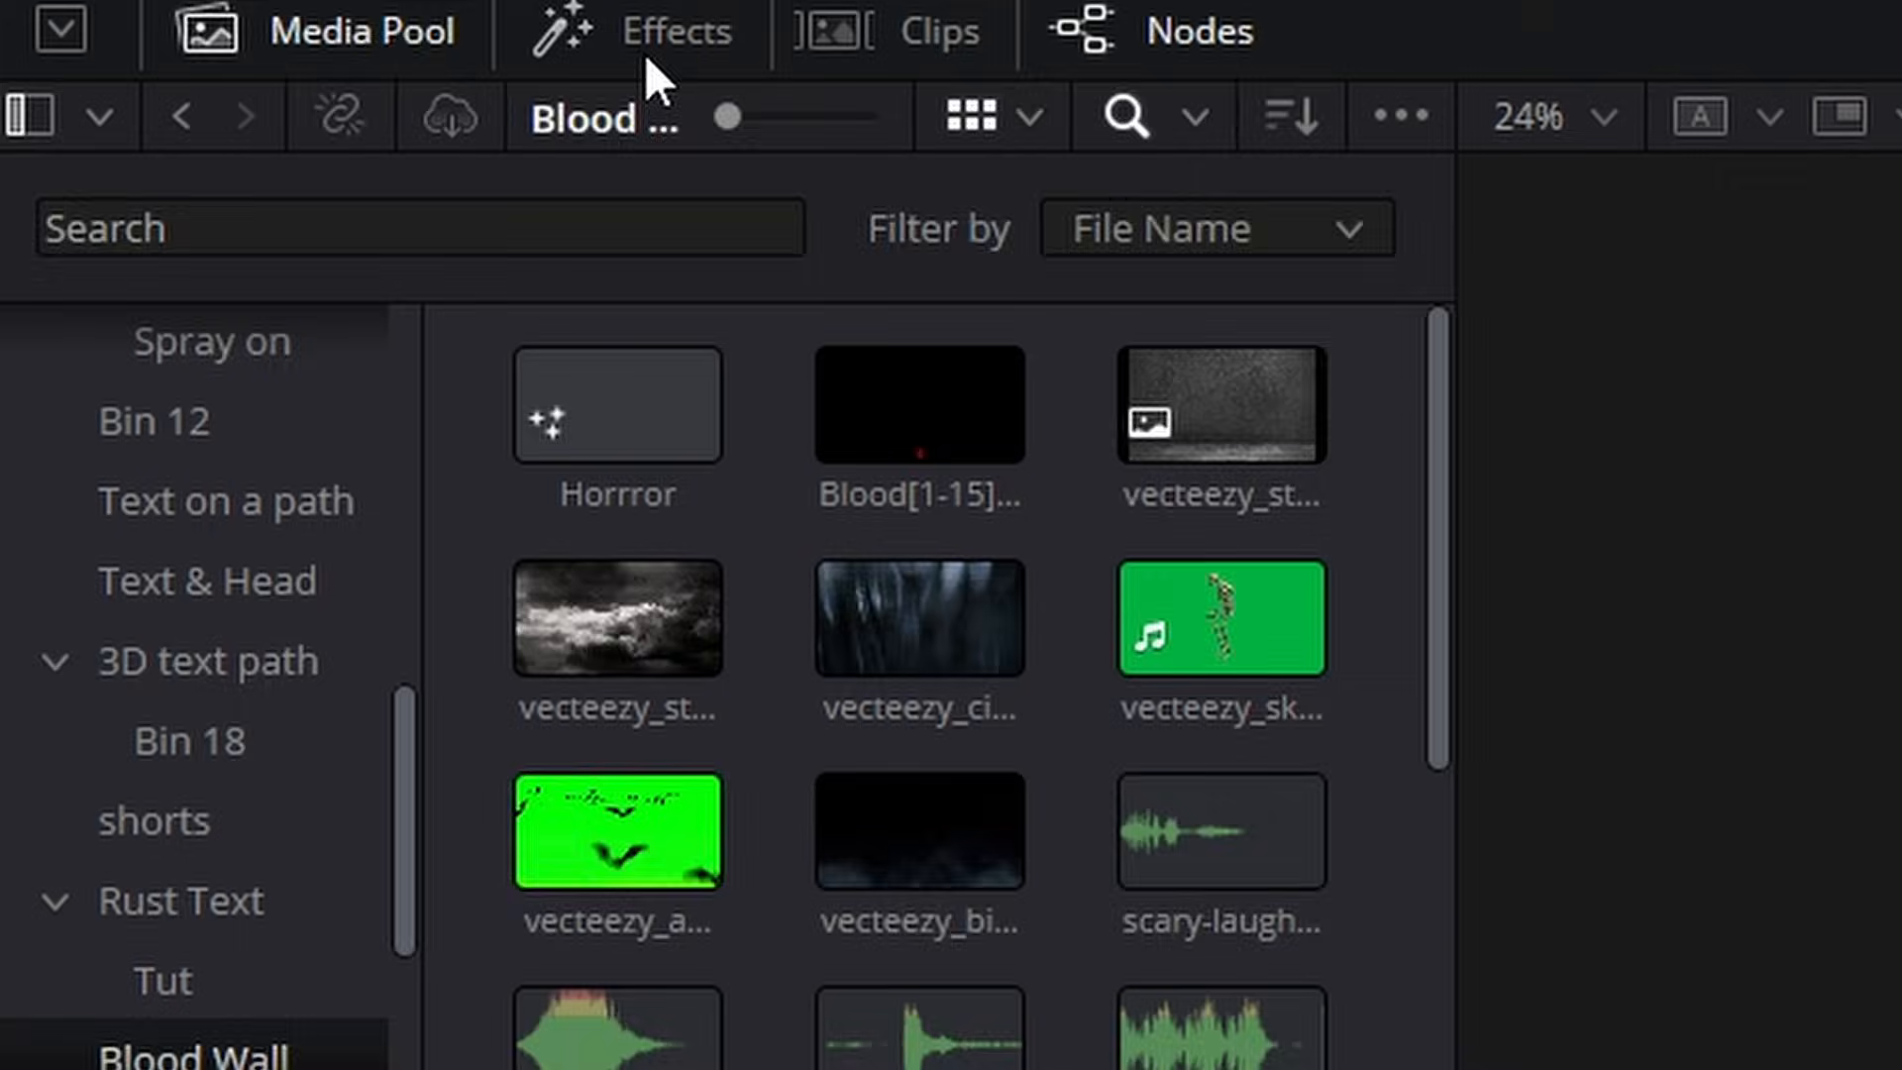
Step: Insert a Duplicate effect node from the Effect tools between MatteControl1 and MediaOut1
click(615, 33)
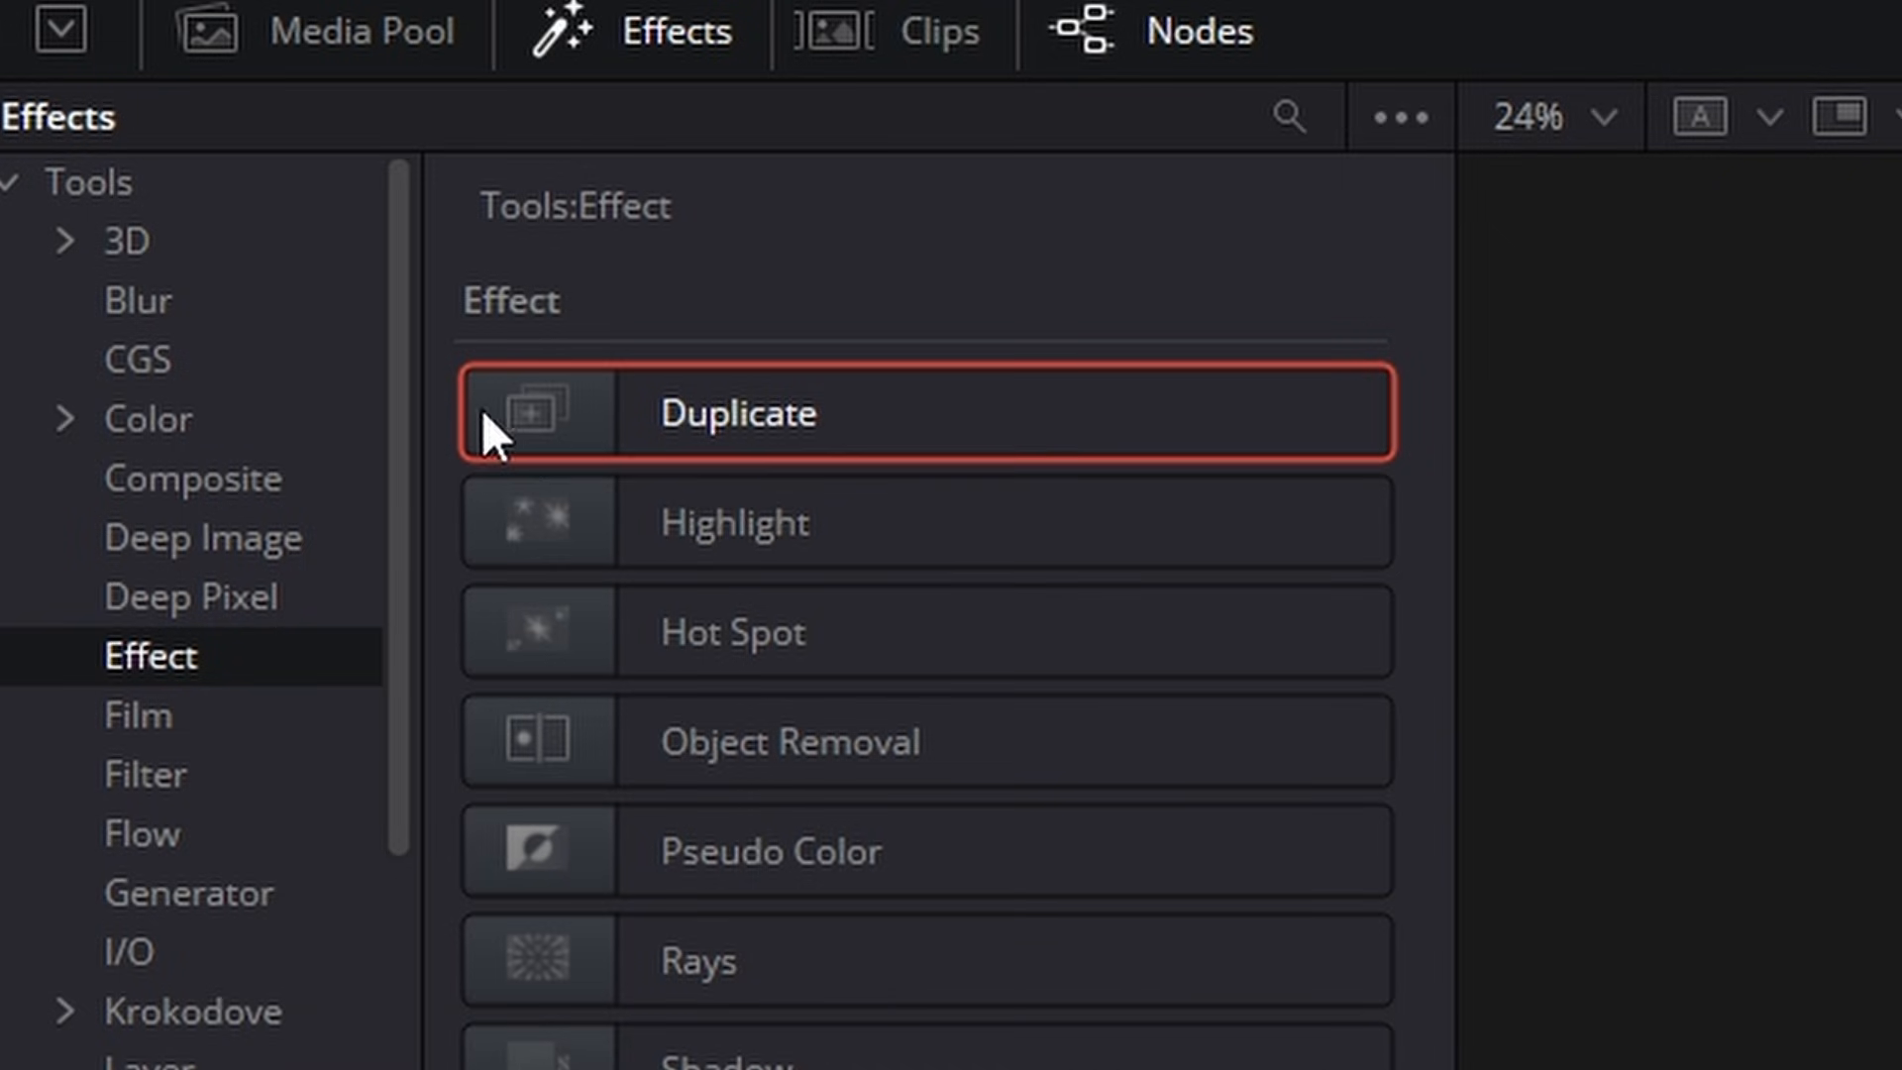
drag(542, 401, 615, 759)
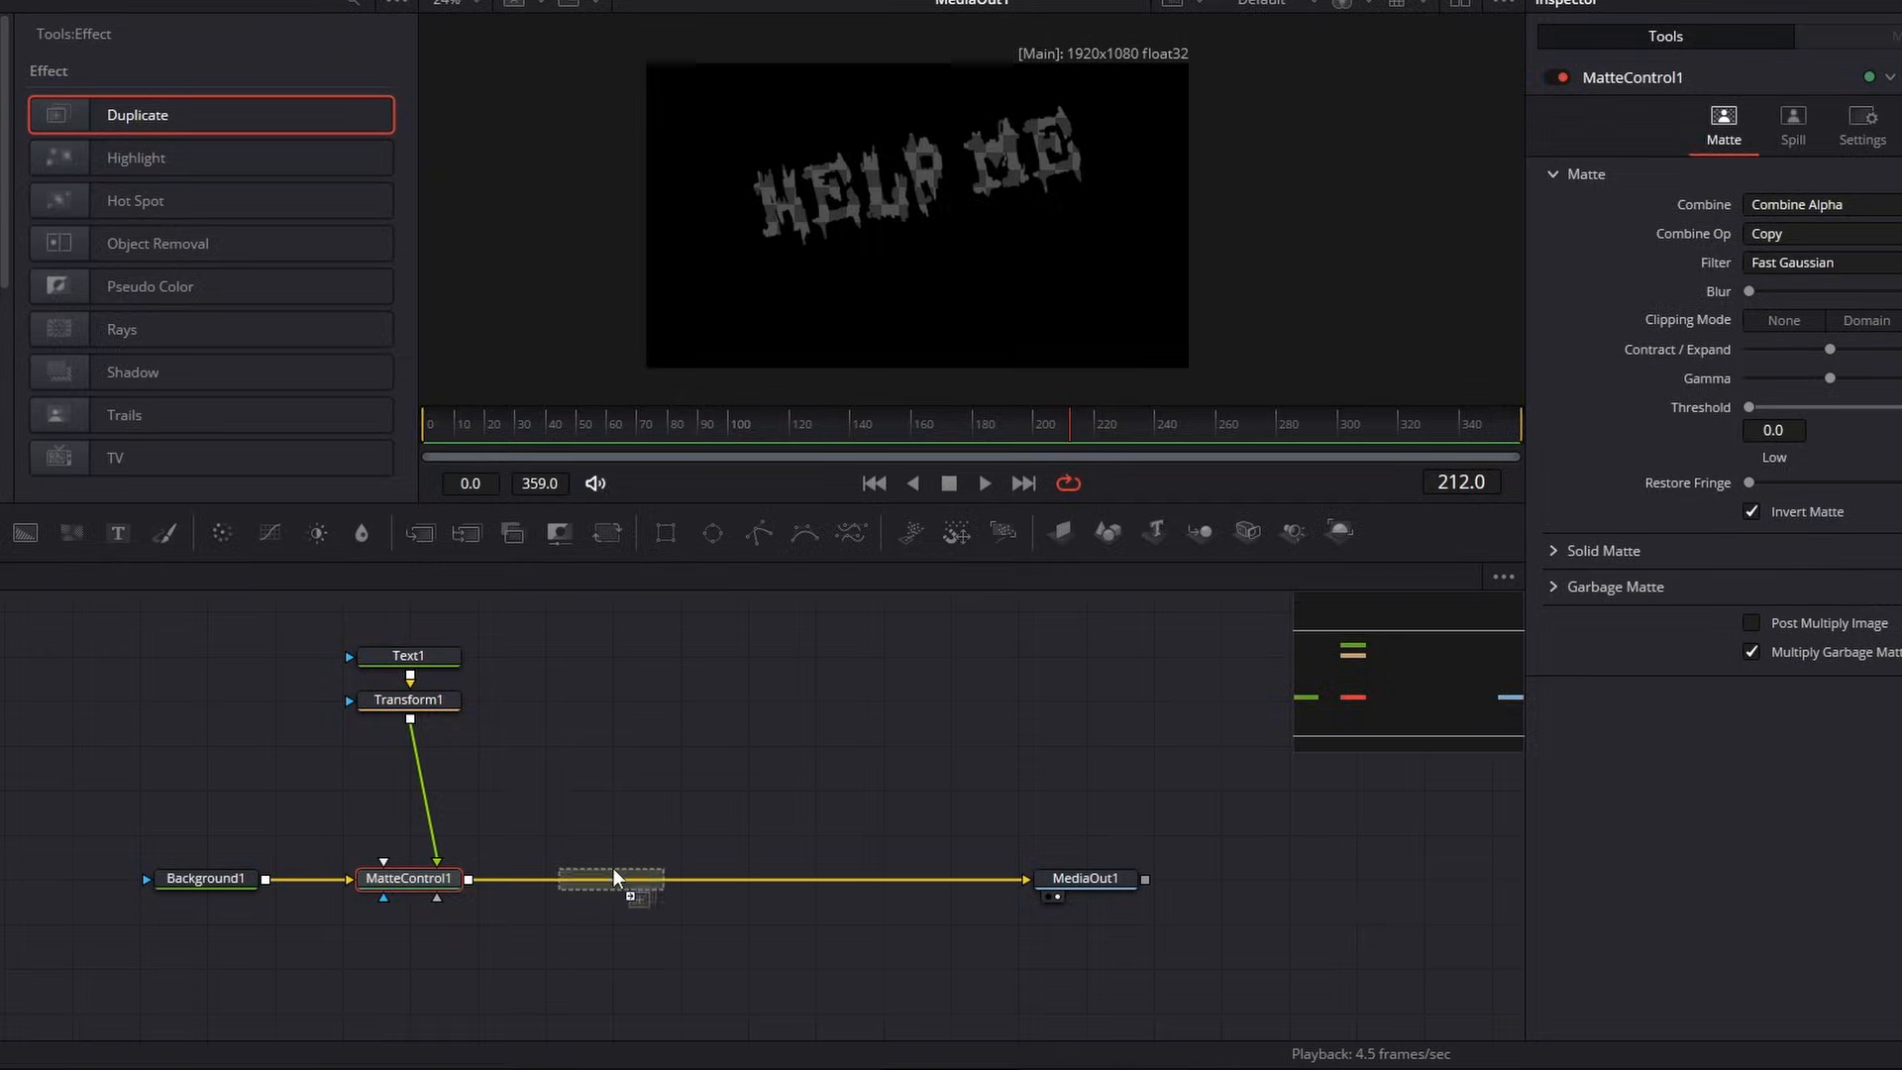
drag(615, 868, 612, 890)
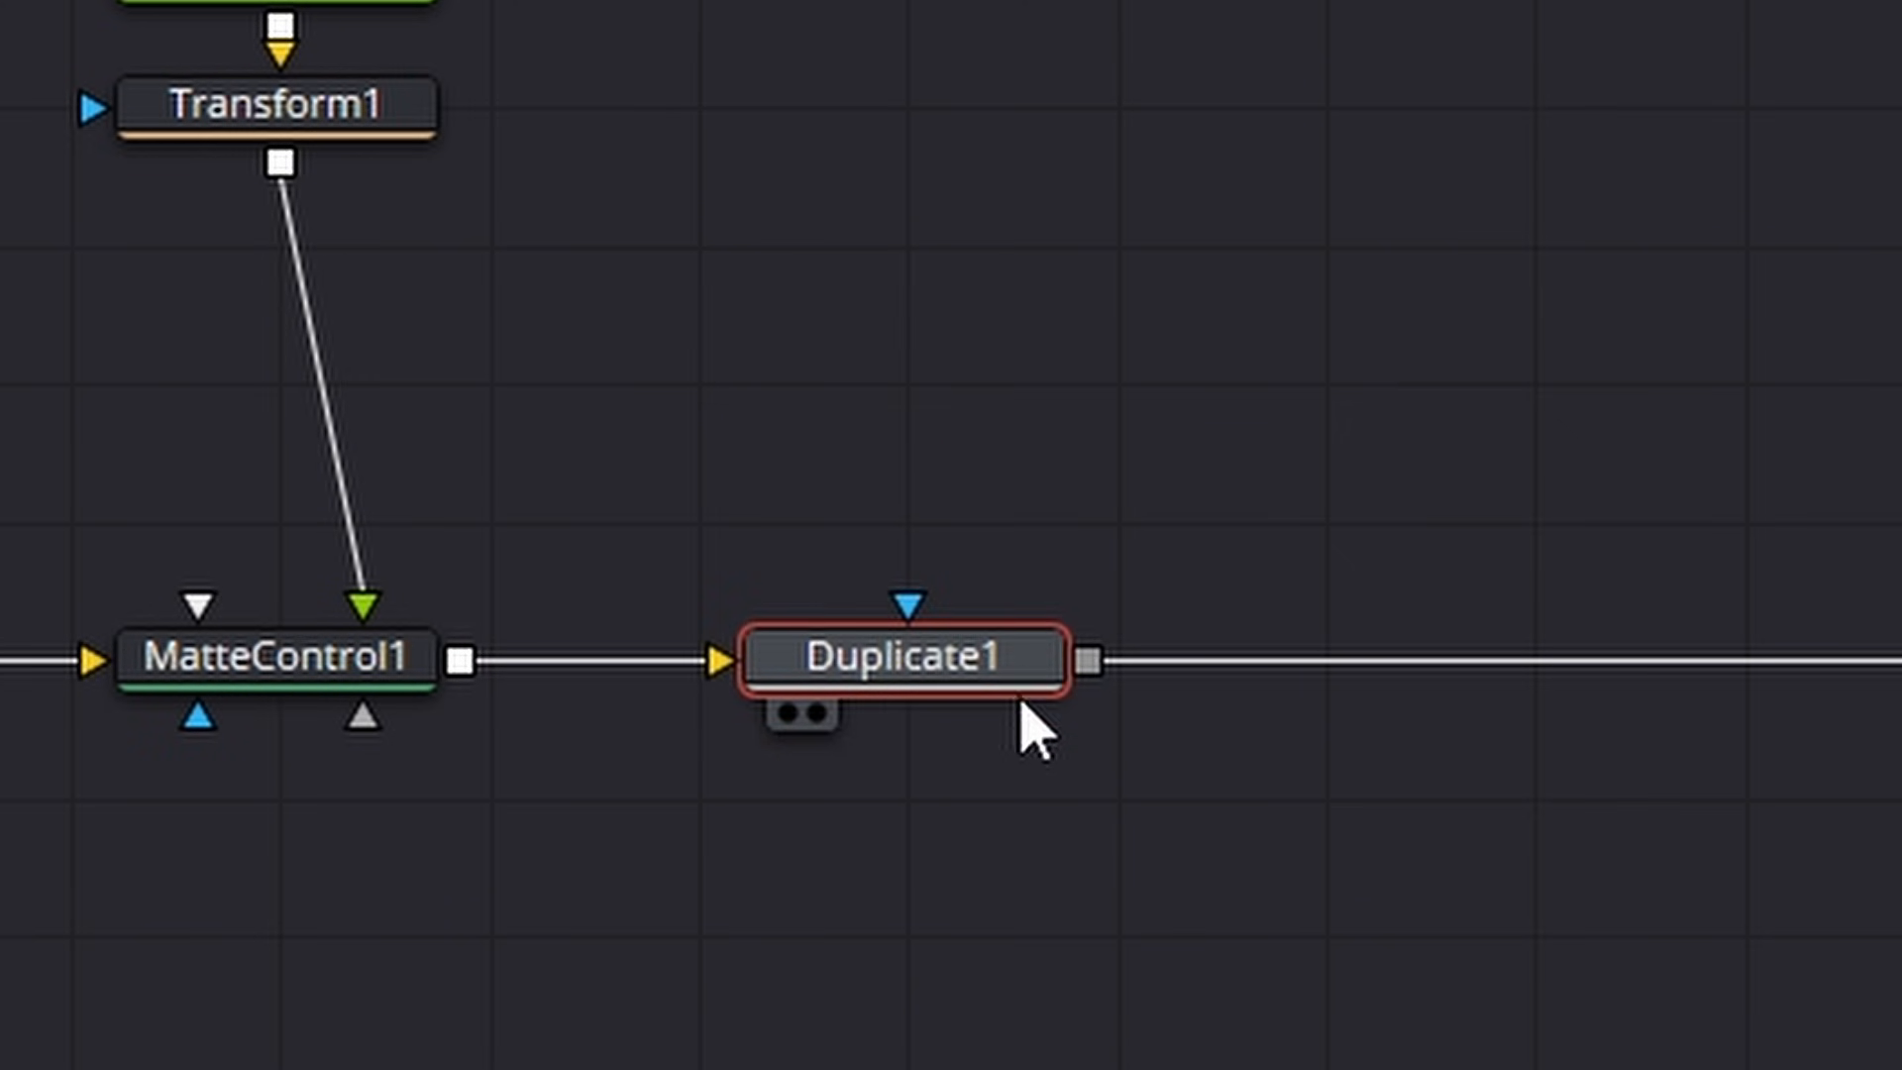
Step: Set the number of copies on the Duplicate1 node to 3
drag(1025, 701, 1028, 842)
drag(1741, 530, 587, 642)
drag(791, 624, 1726, 506)
drag(699, 643, 690, 523)
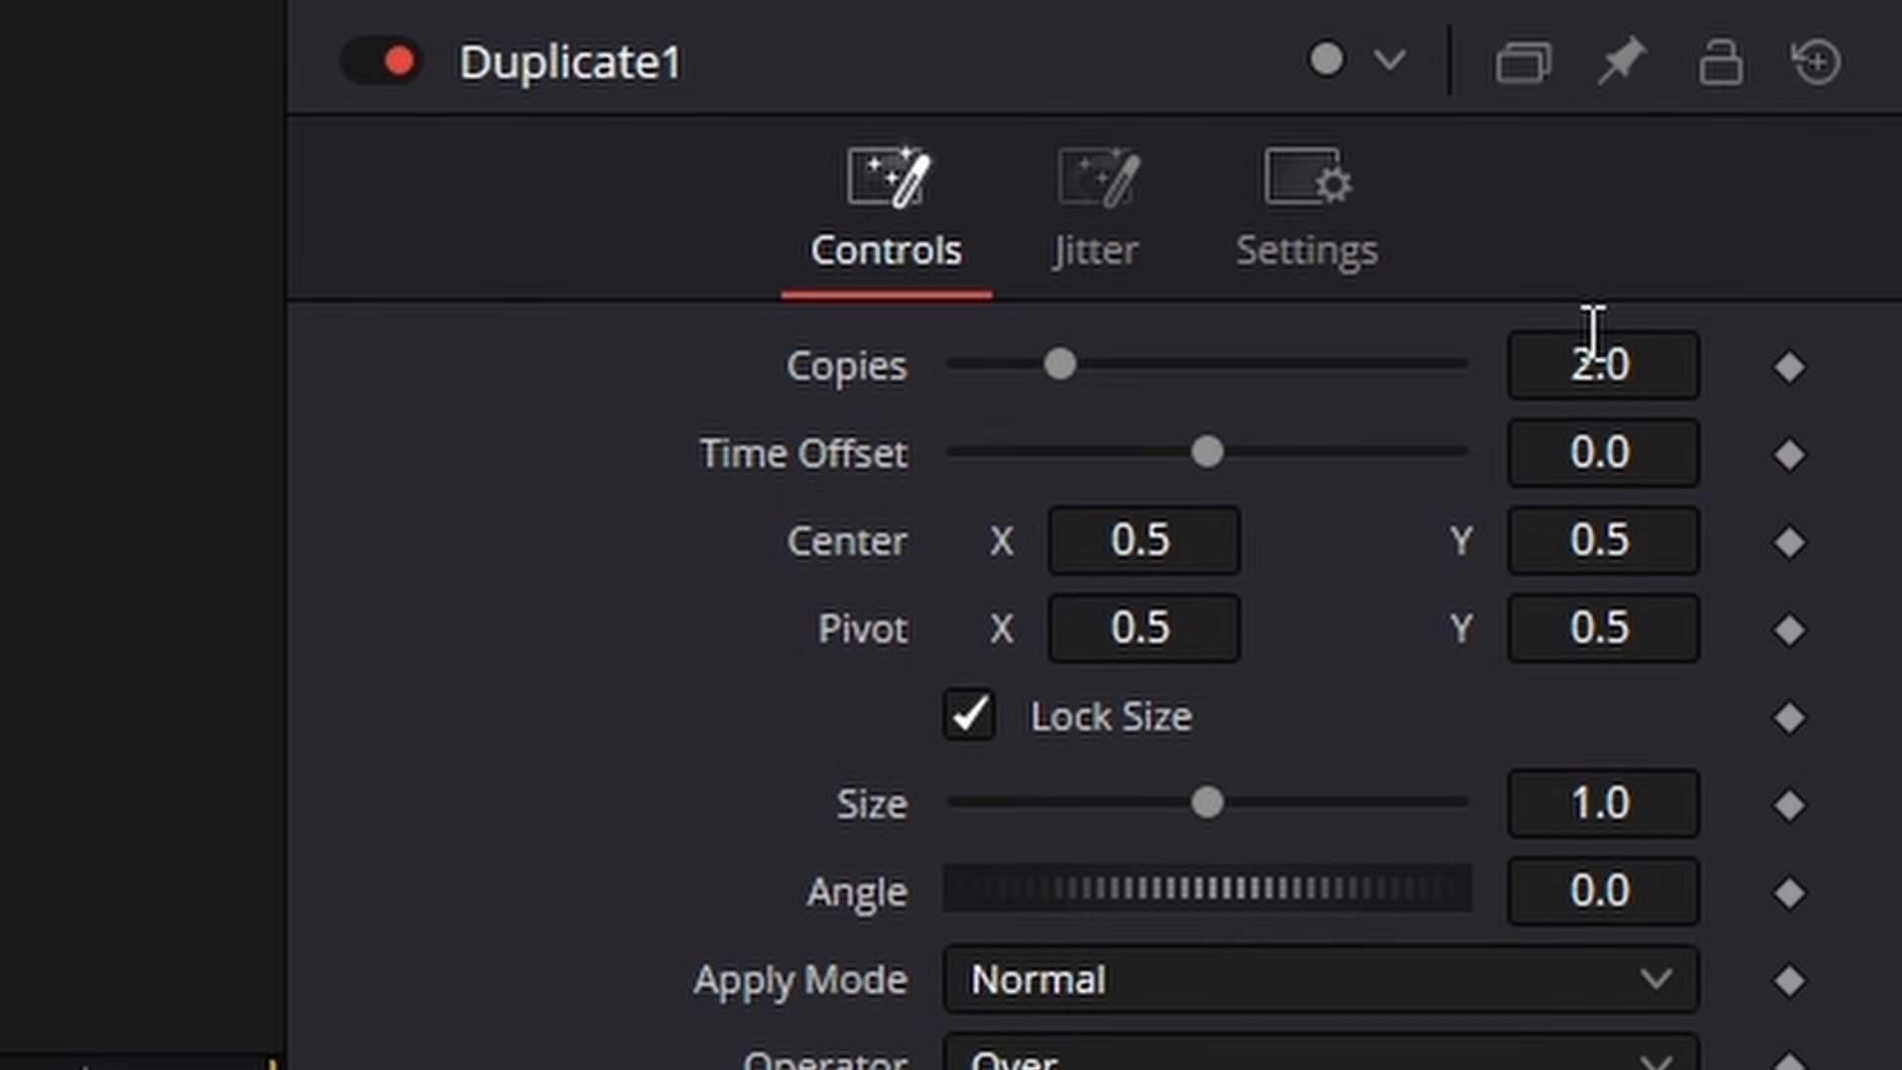
double_click(1589, 348)
text(3)
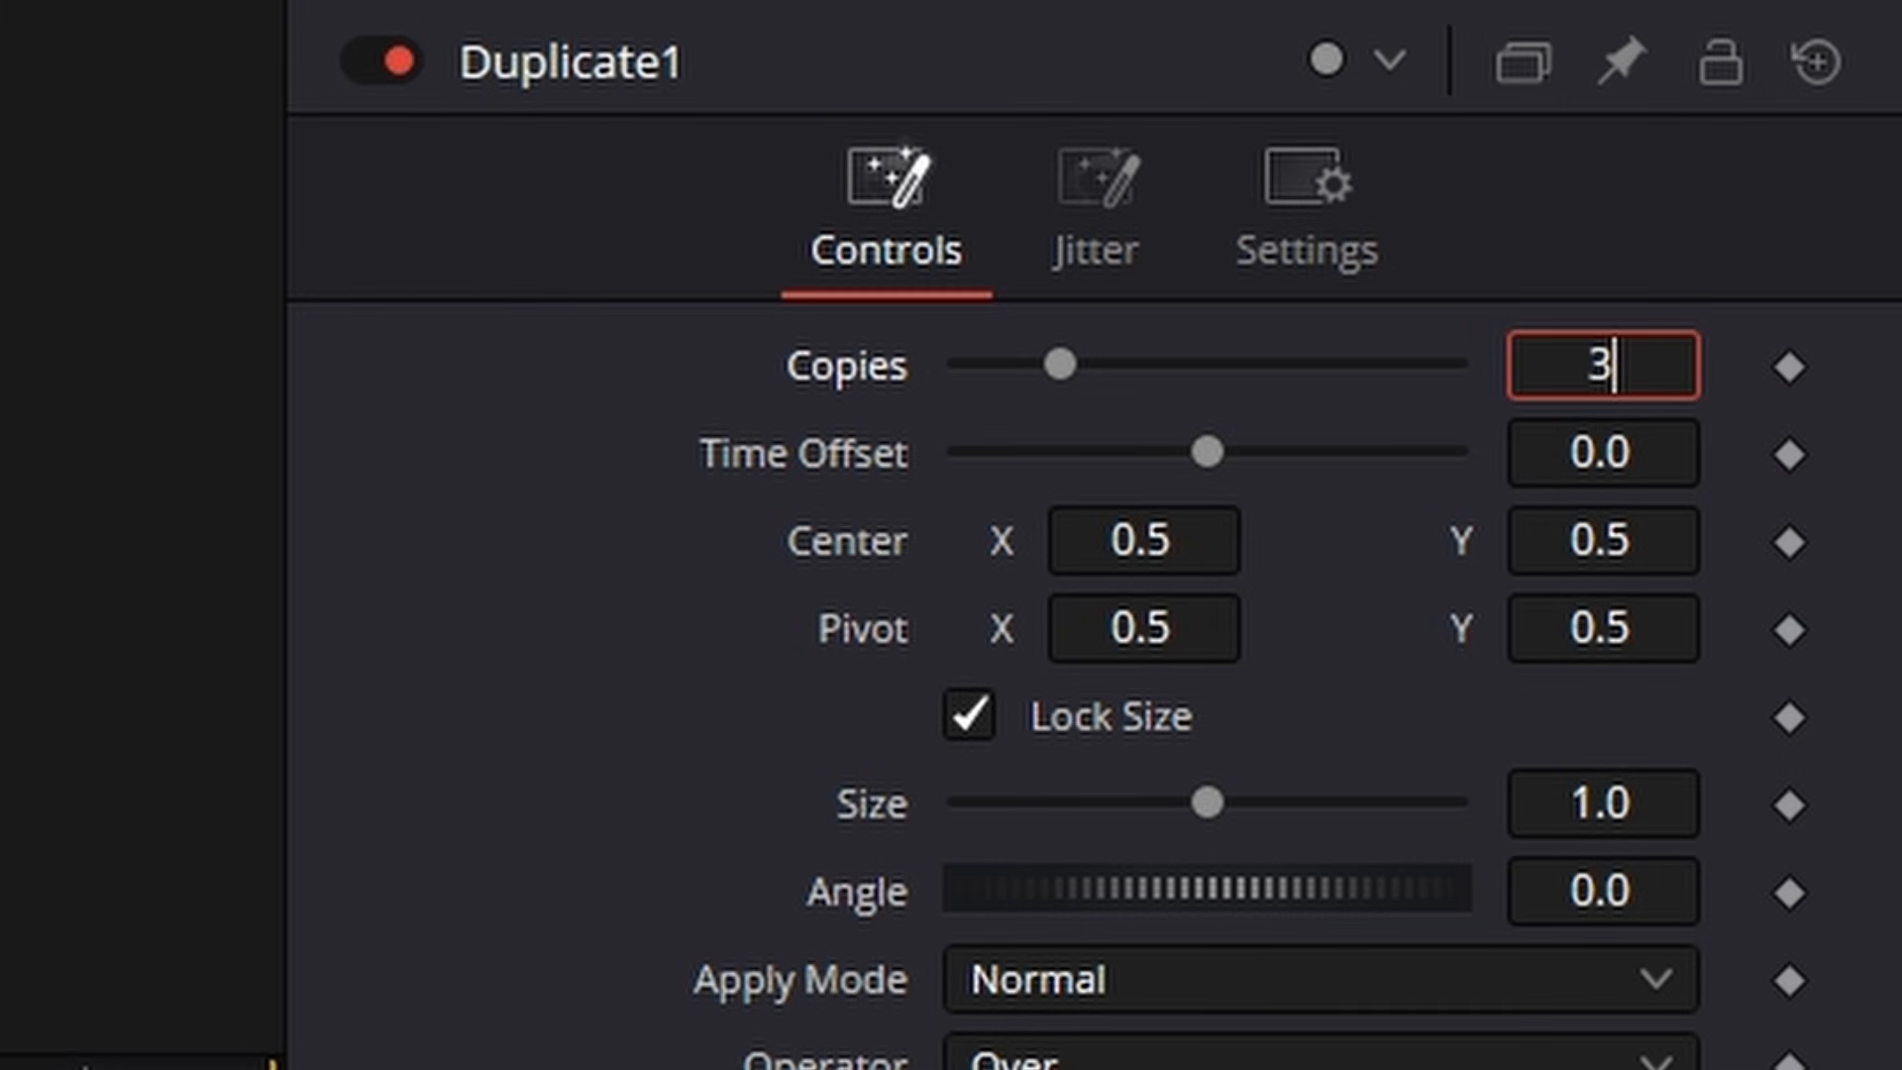
Step: Set the Duplicate1 node's Size to .99 and check the HELP ME letter edges up close
key(Tab)
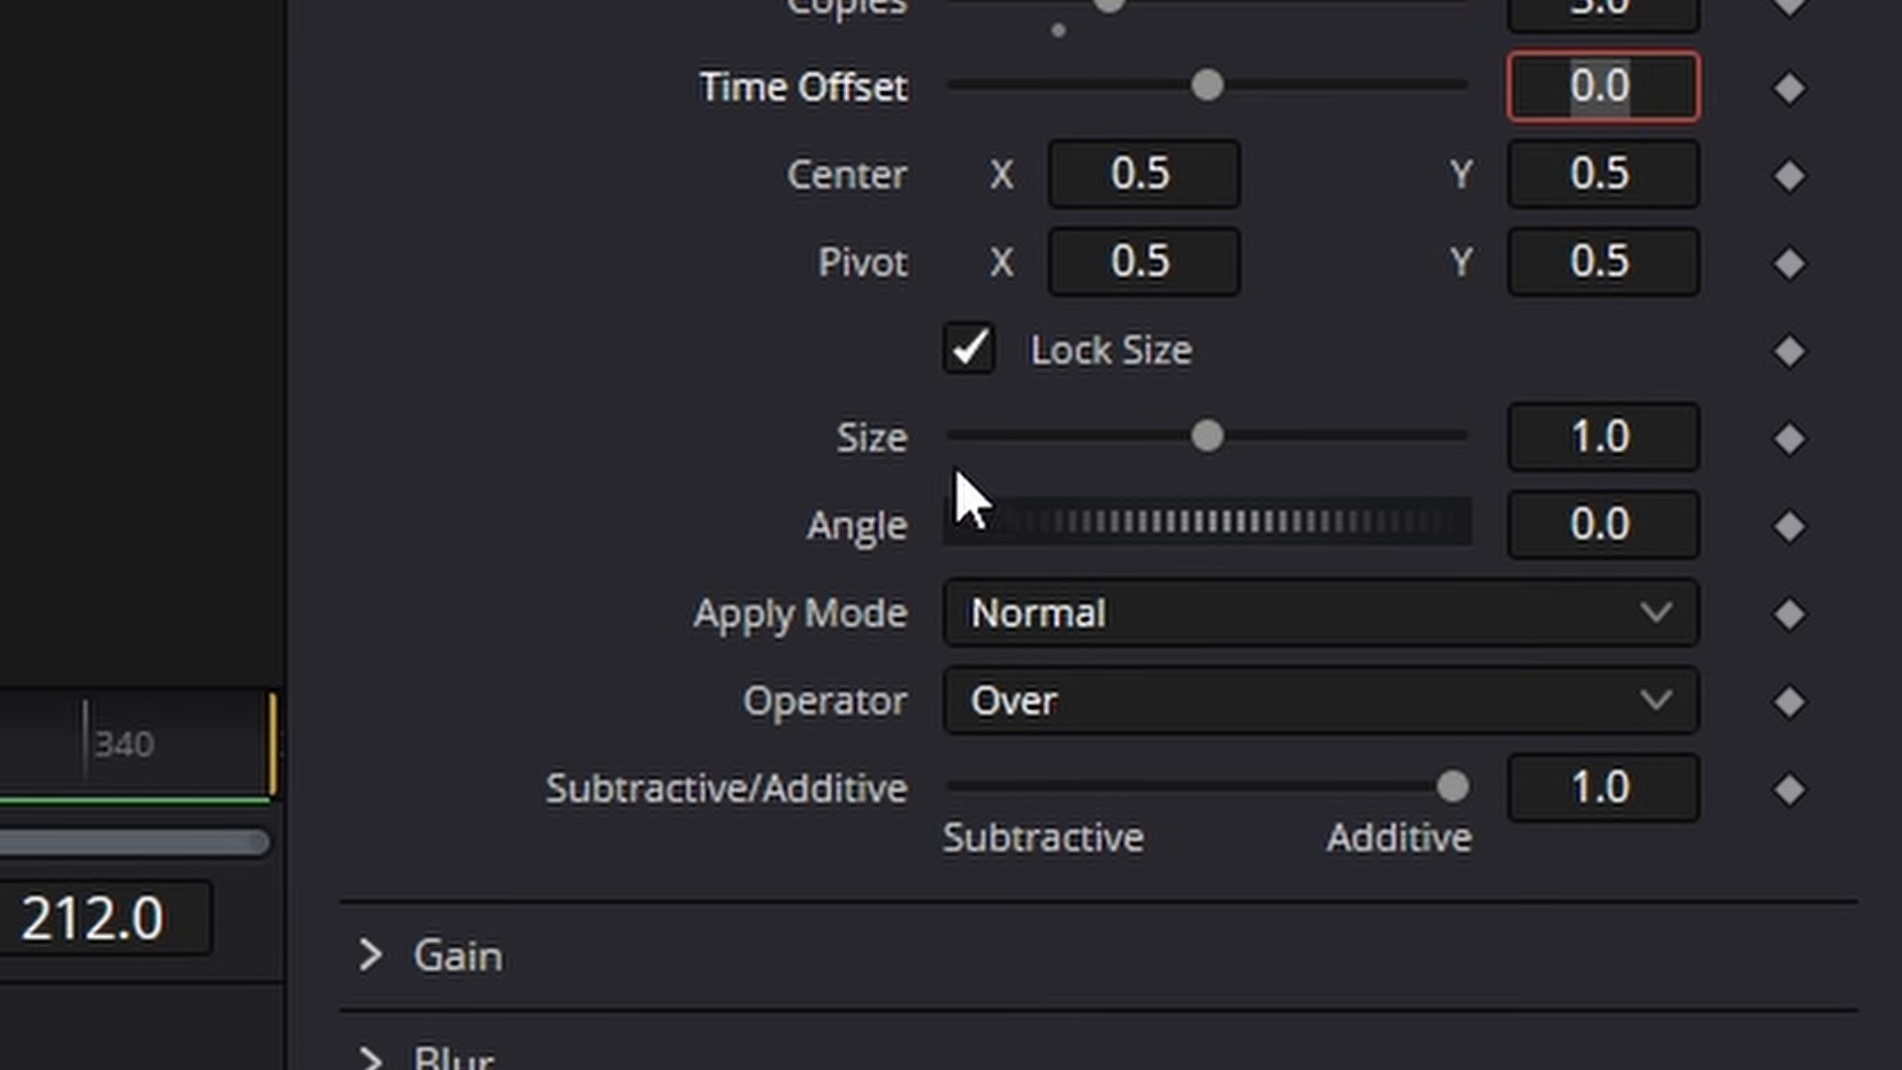
click(1586, 444)
click(1586, 443)
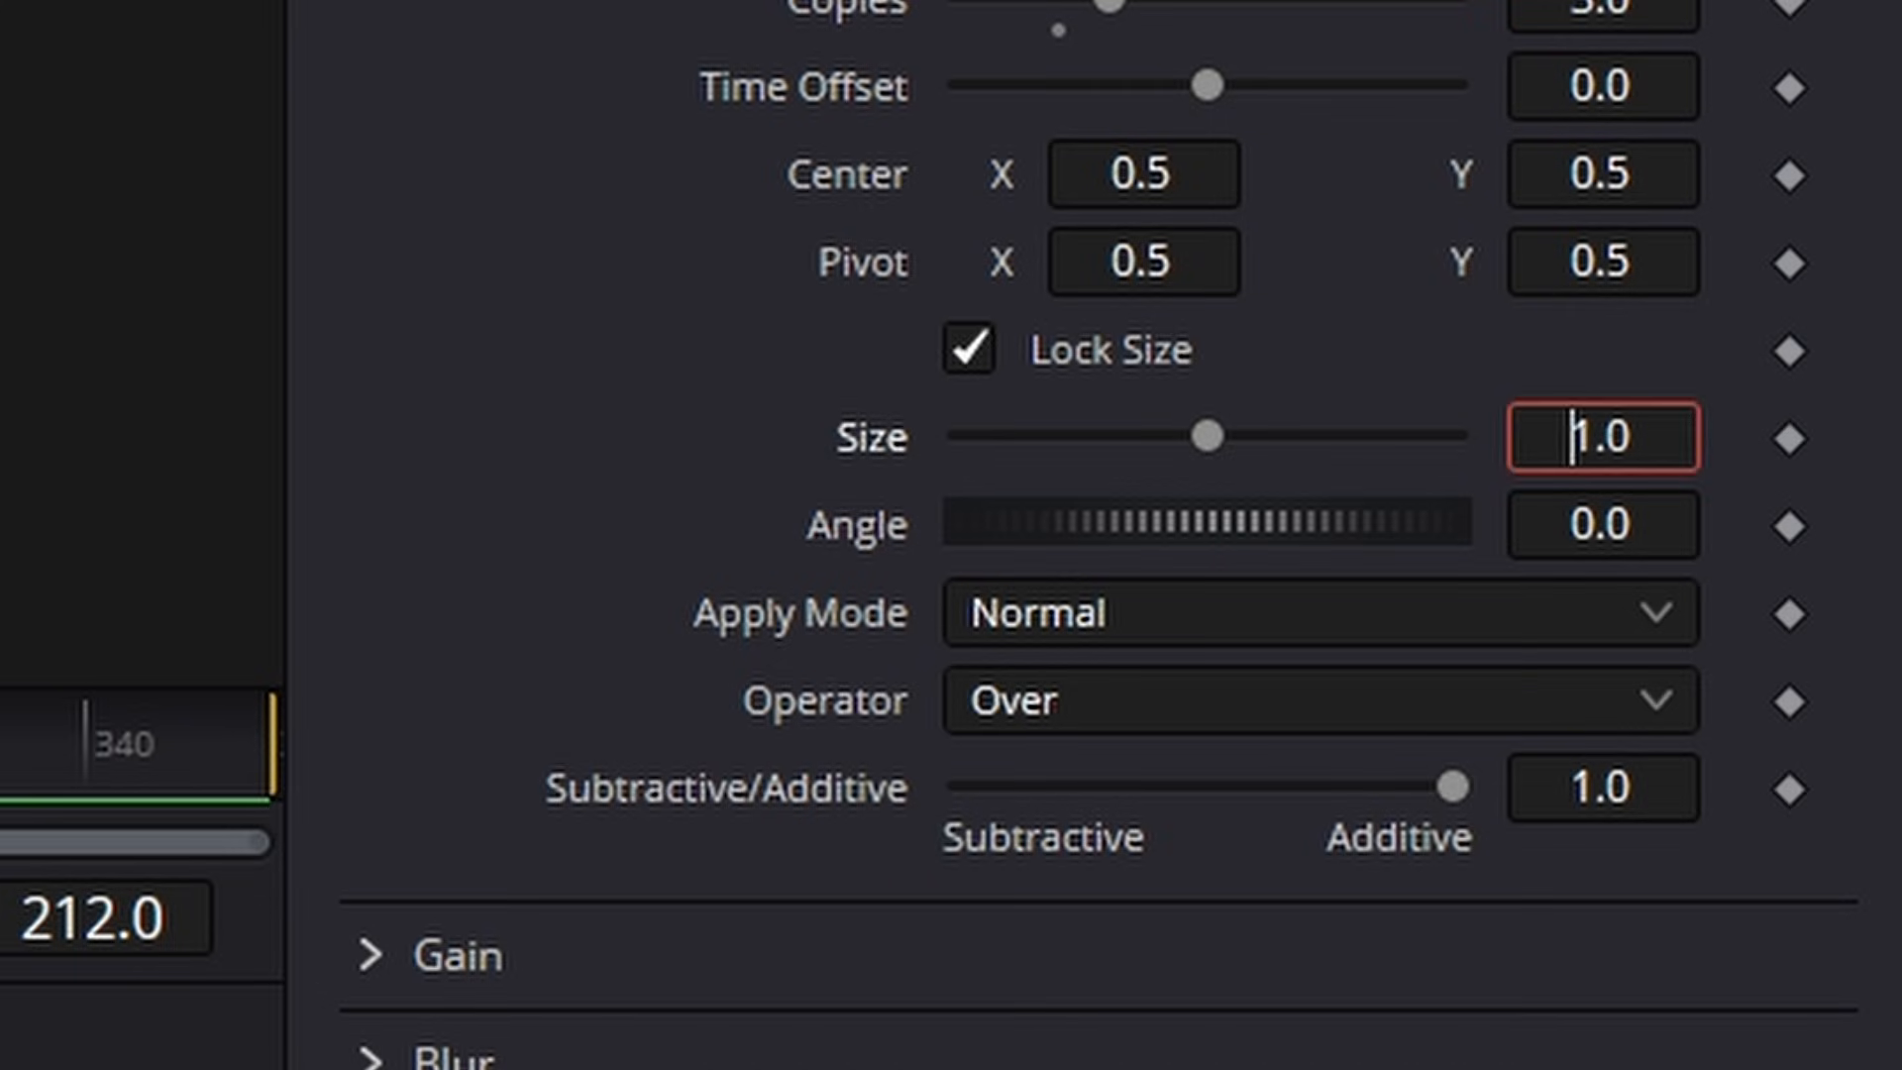
key(BackSpace)
key(Delete)
key(Delete)
text(.99)
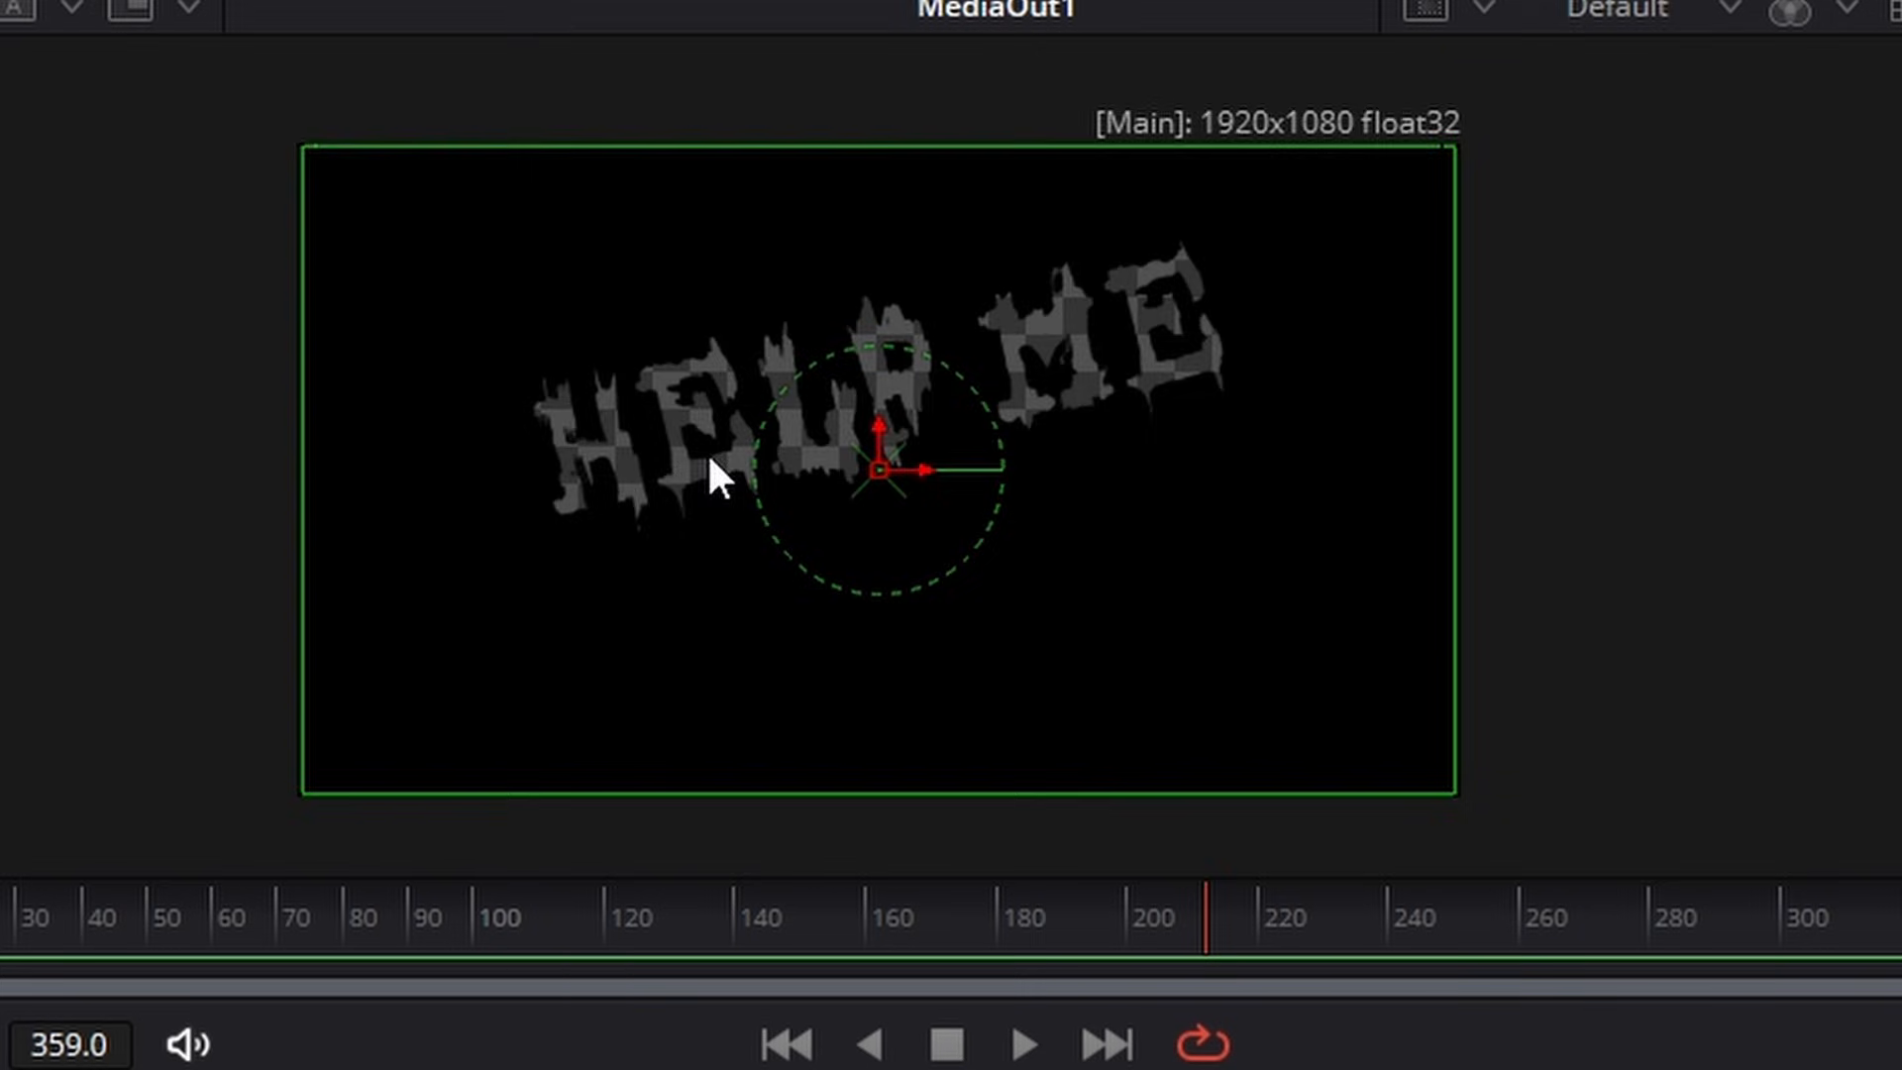
scroll(836, 206, up, 6)
scroll(1130, 226, down, 2)
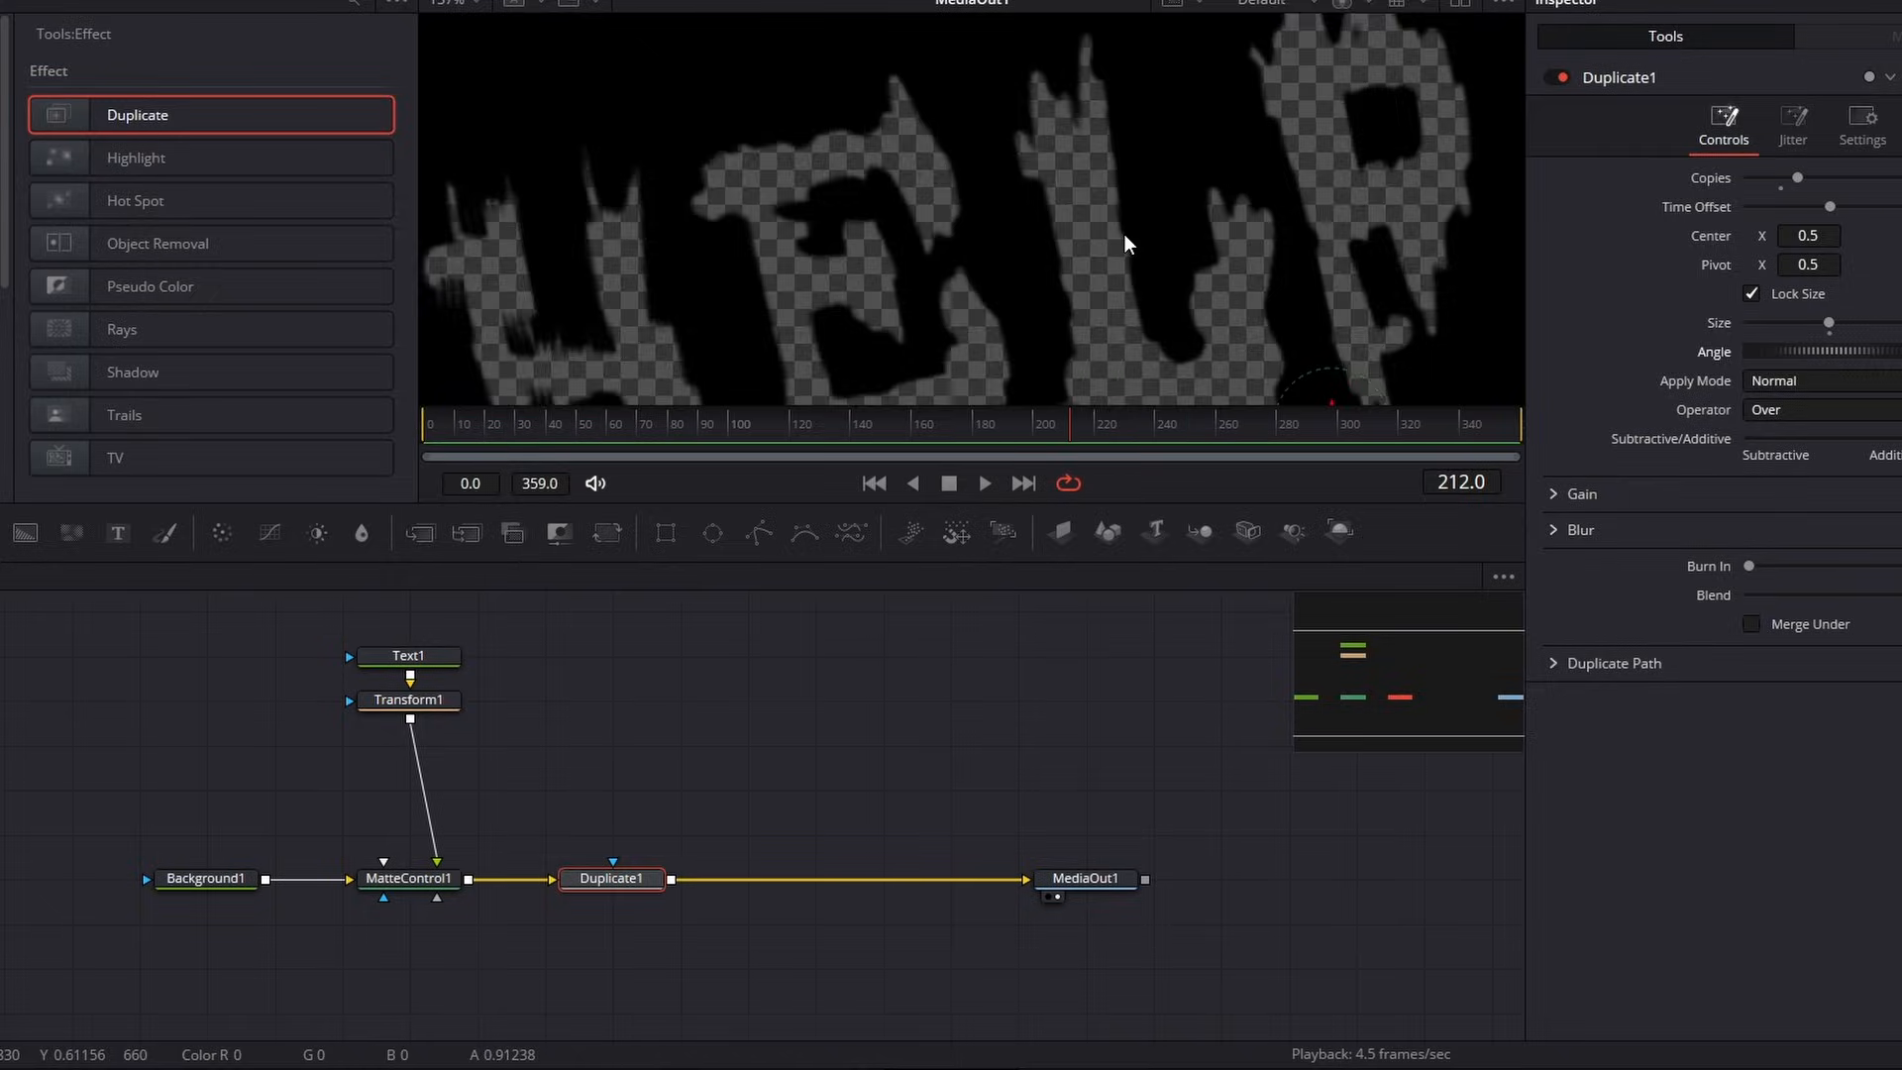
scroll(1324, 515, down, 2)
scroll(1012, 150, down, 2)
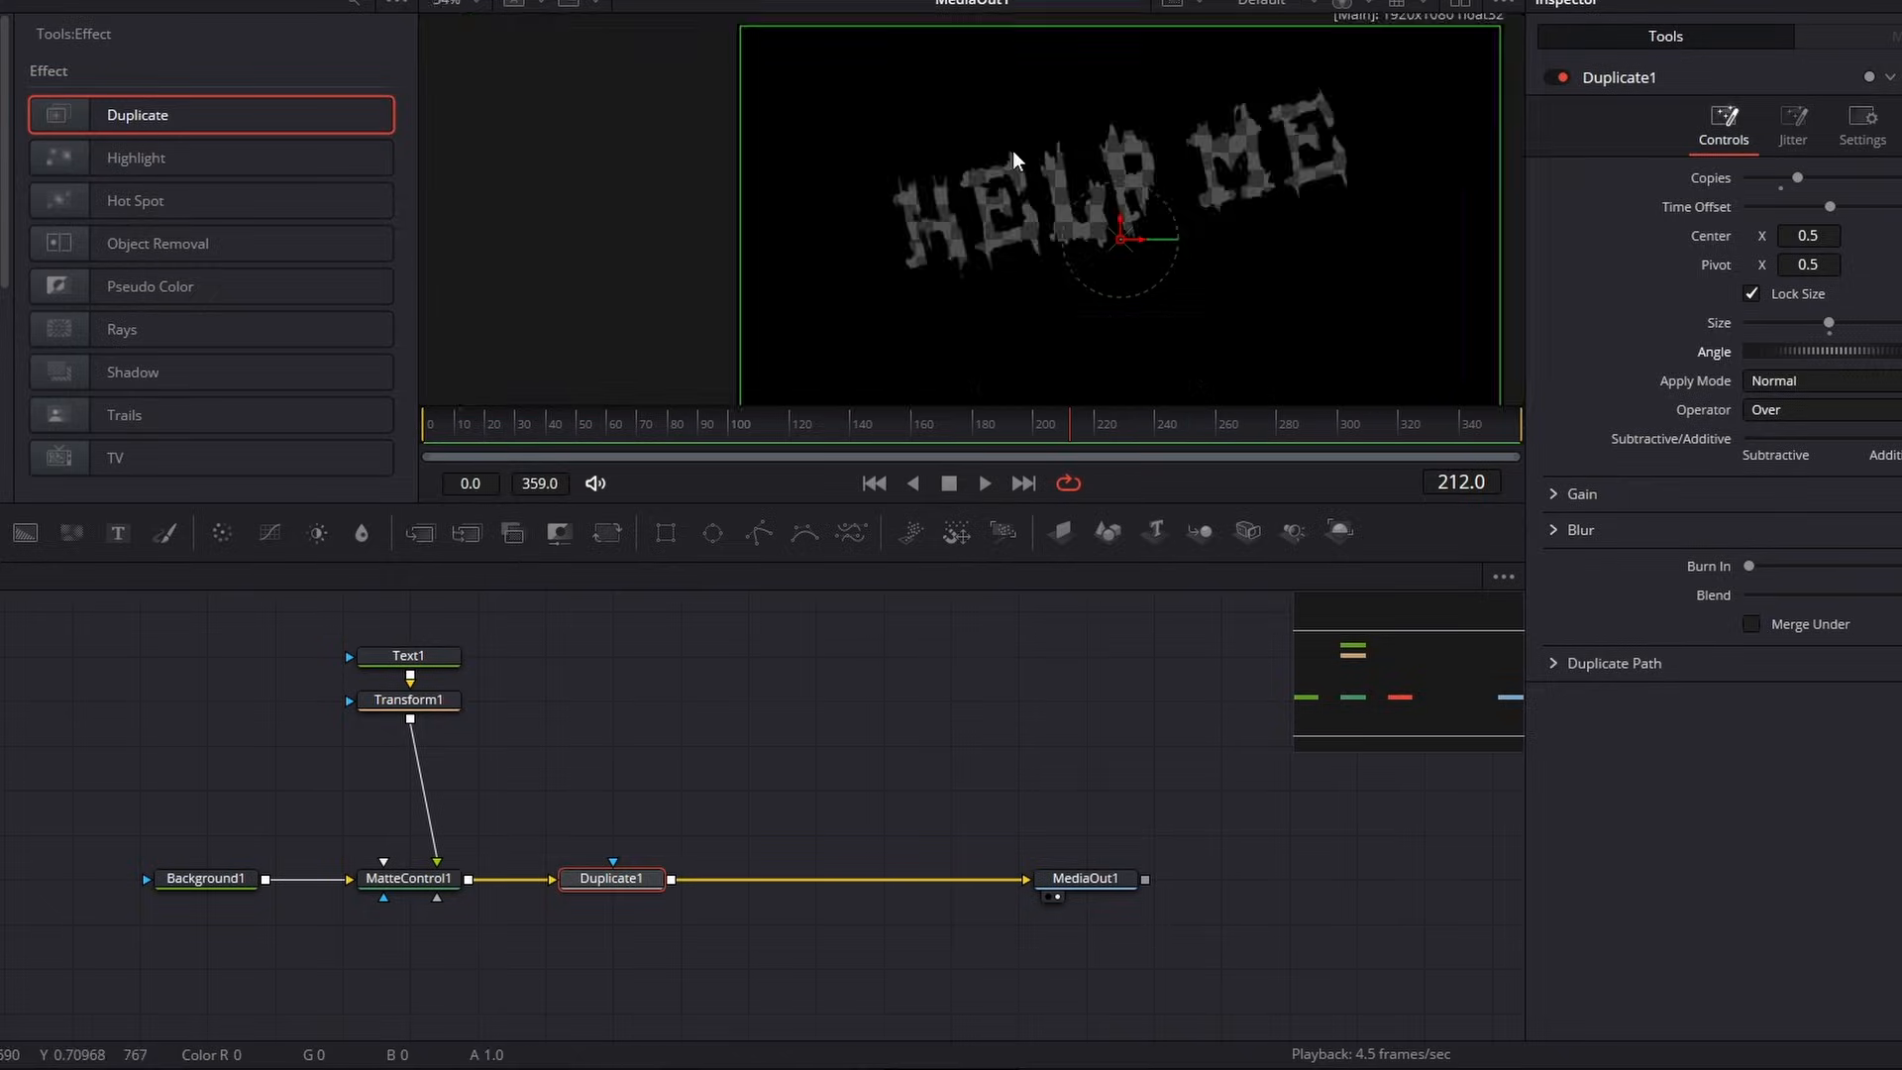
Step: Bring the gray stone wall image from the Media Pool into the node graph and rename its node Text BG
drag(1369, 626, 1422, 669)
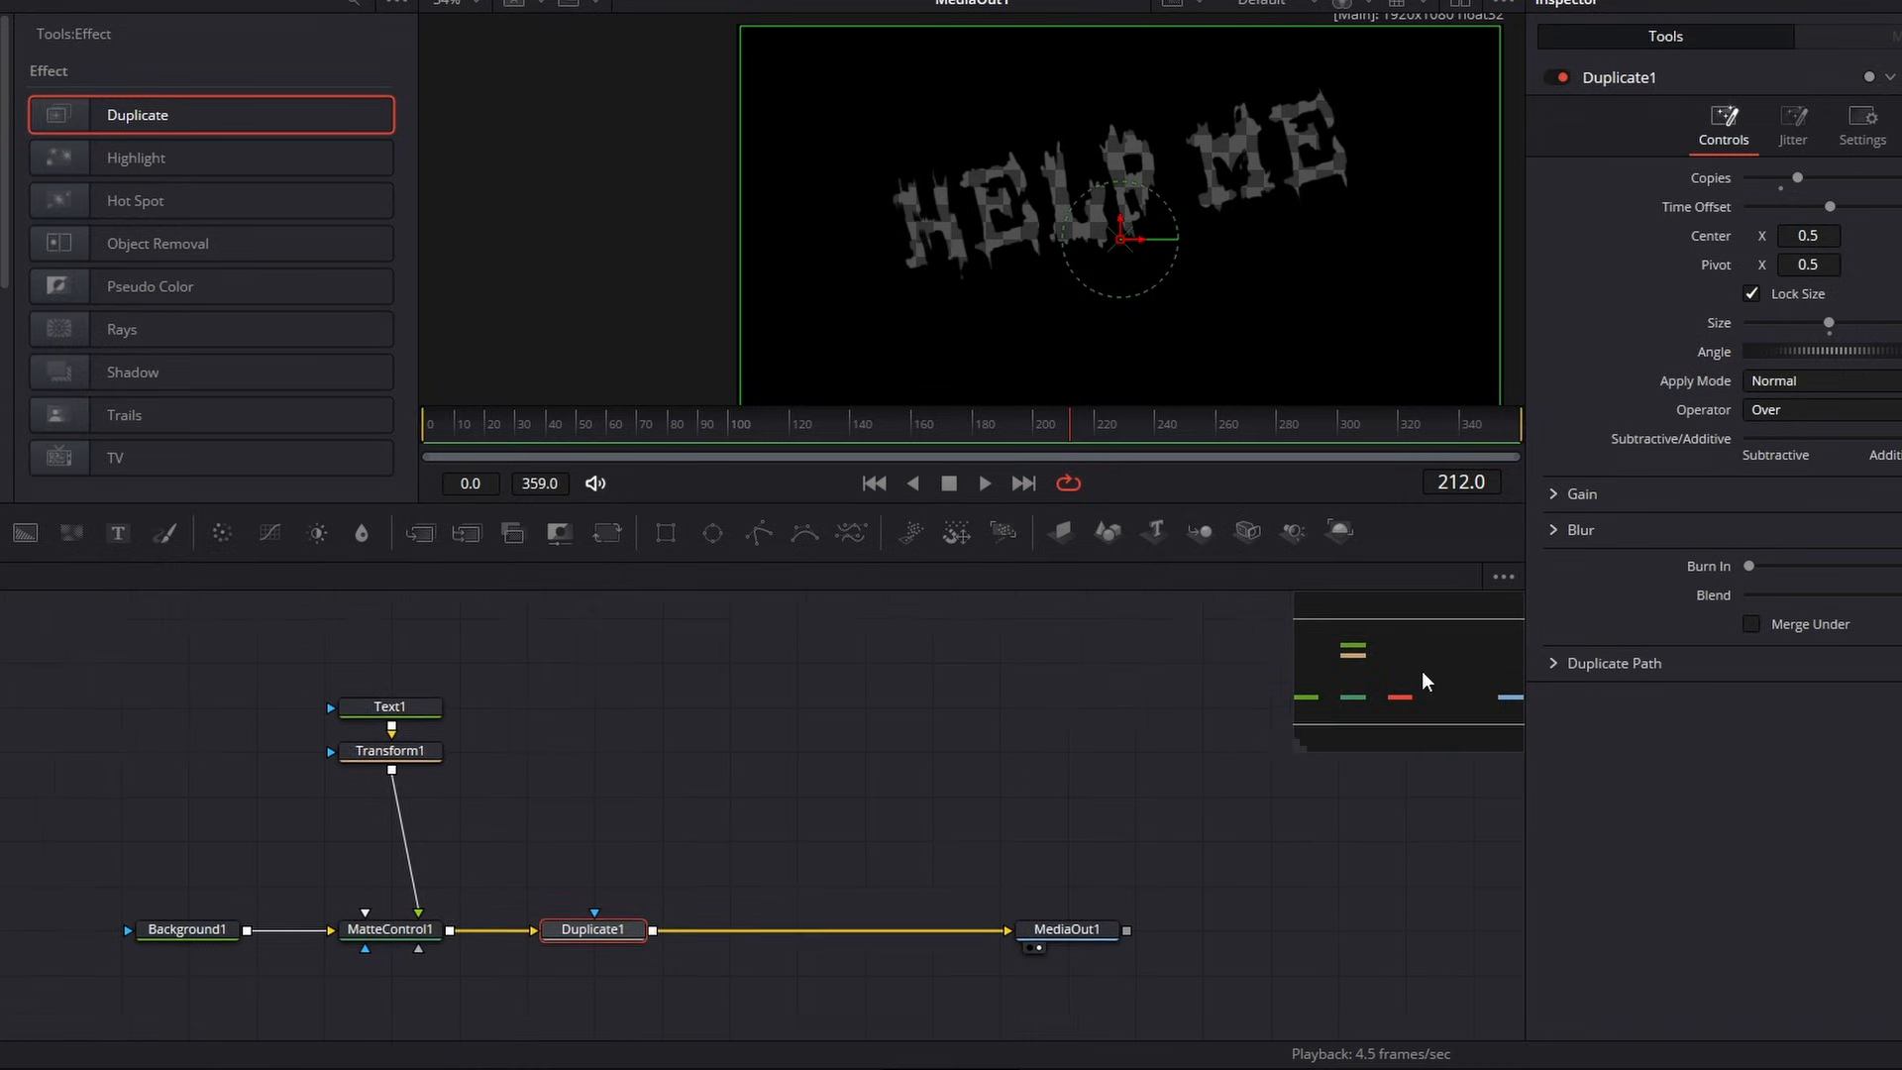
drag(1080, 912, 1188, 917)
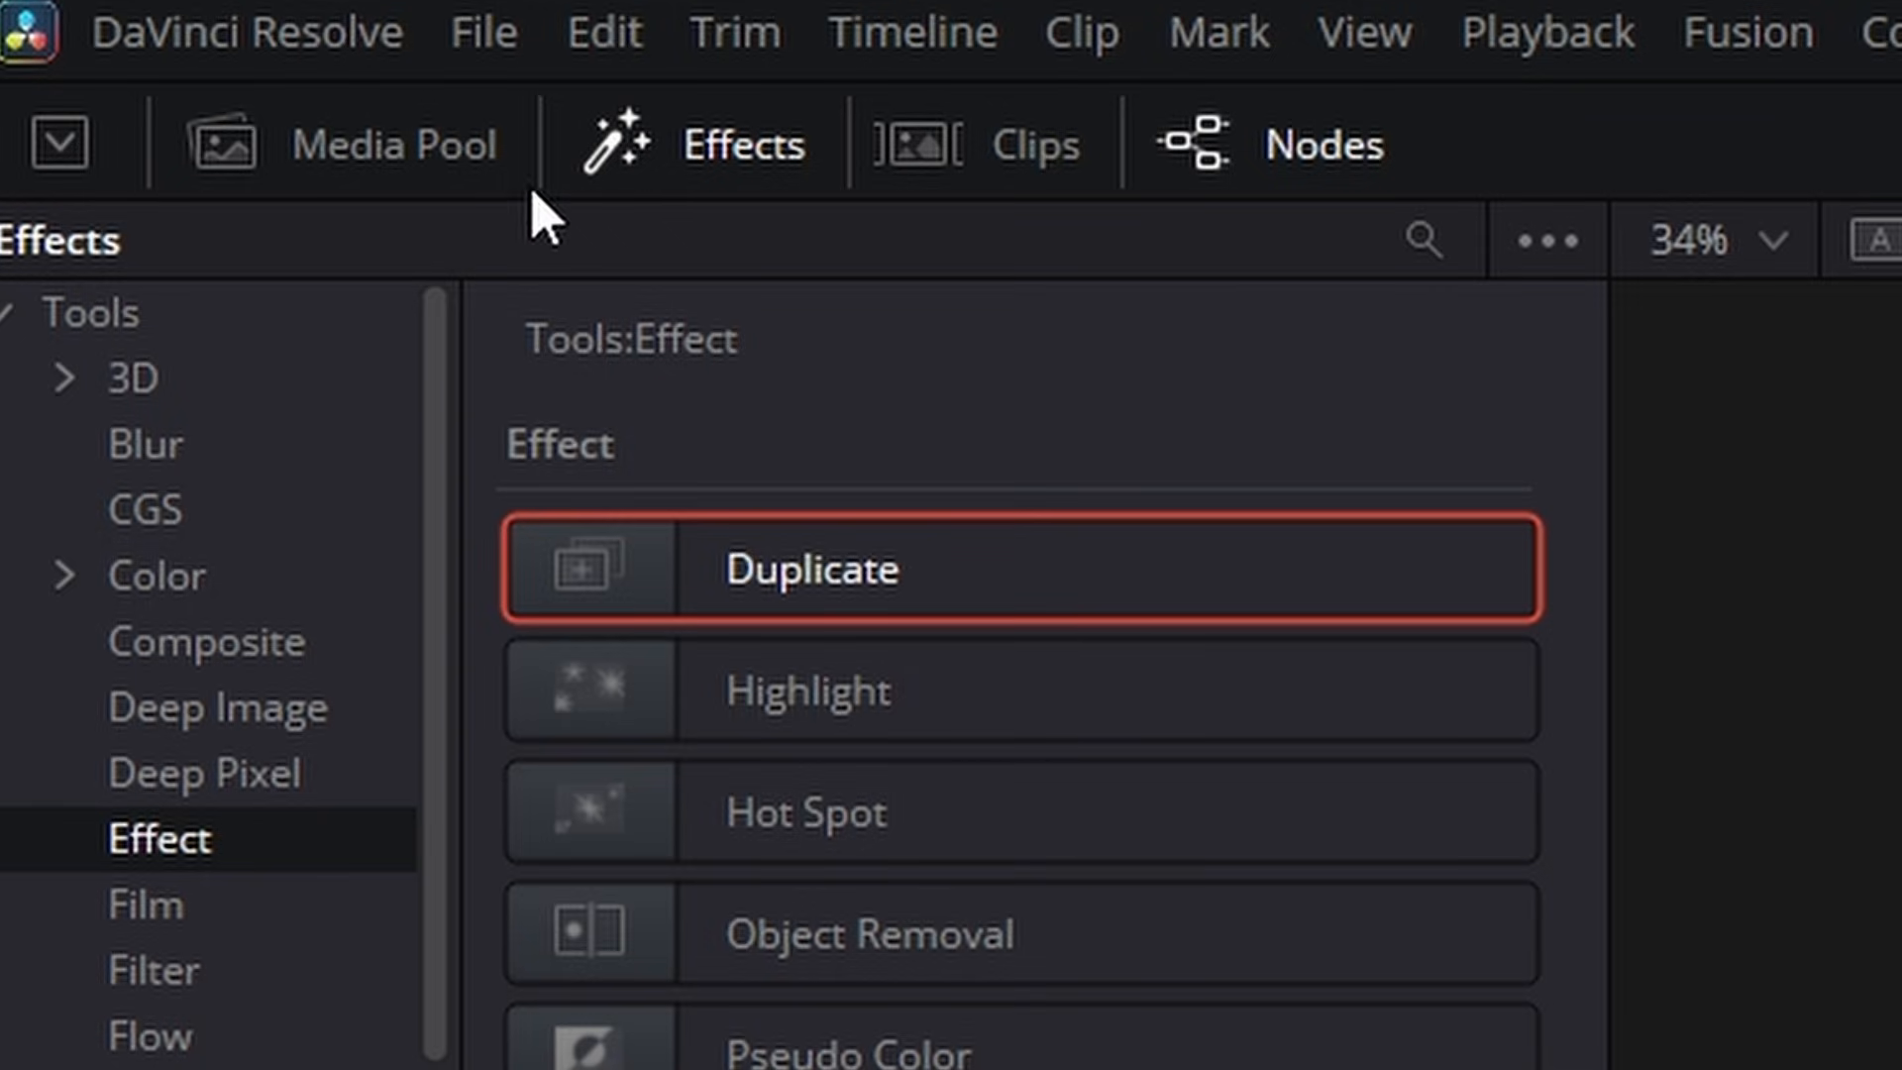
click(412, 151)
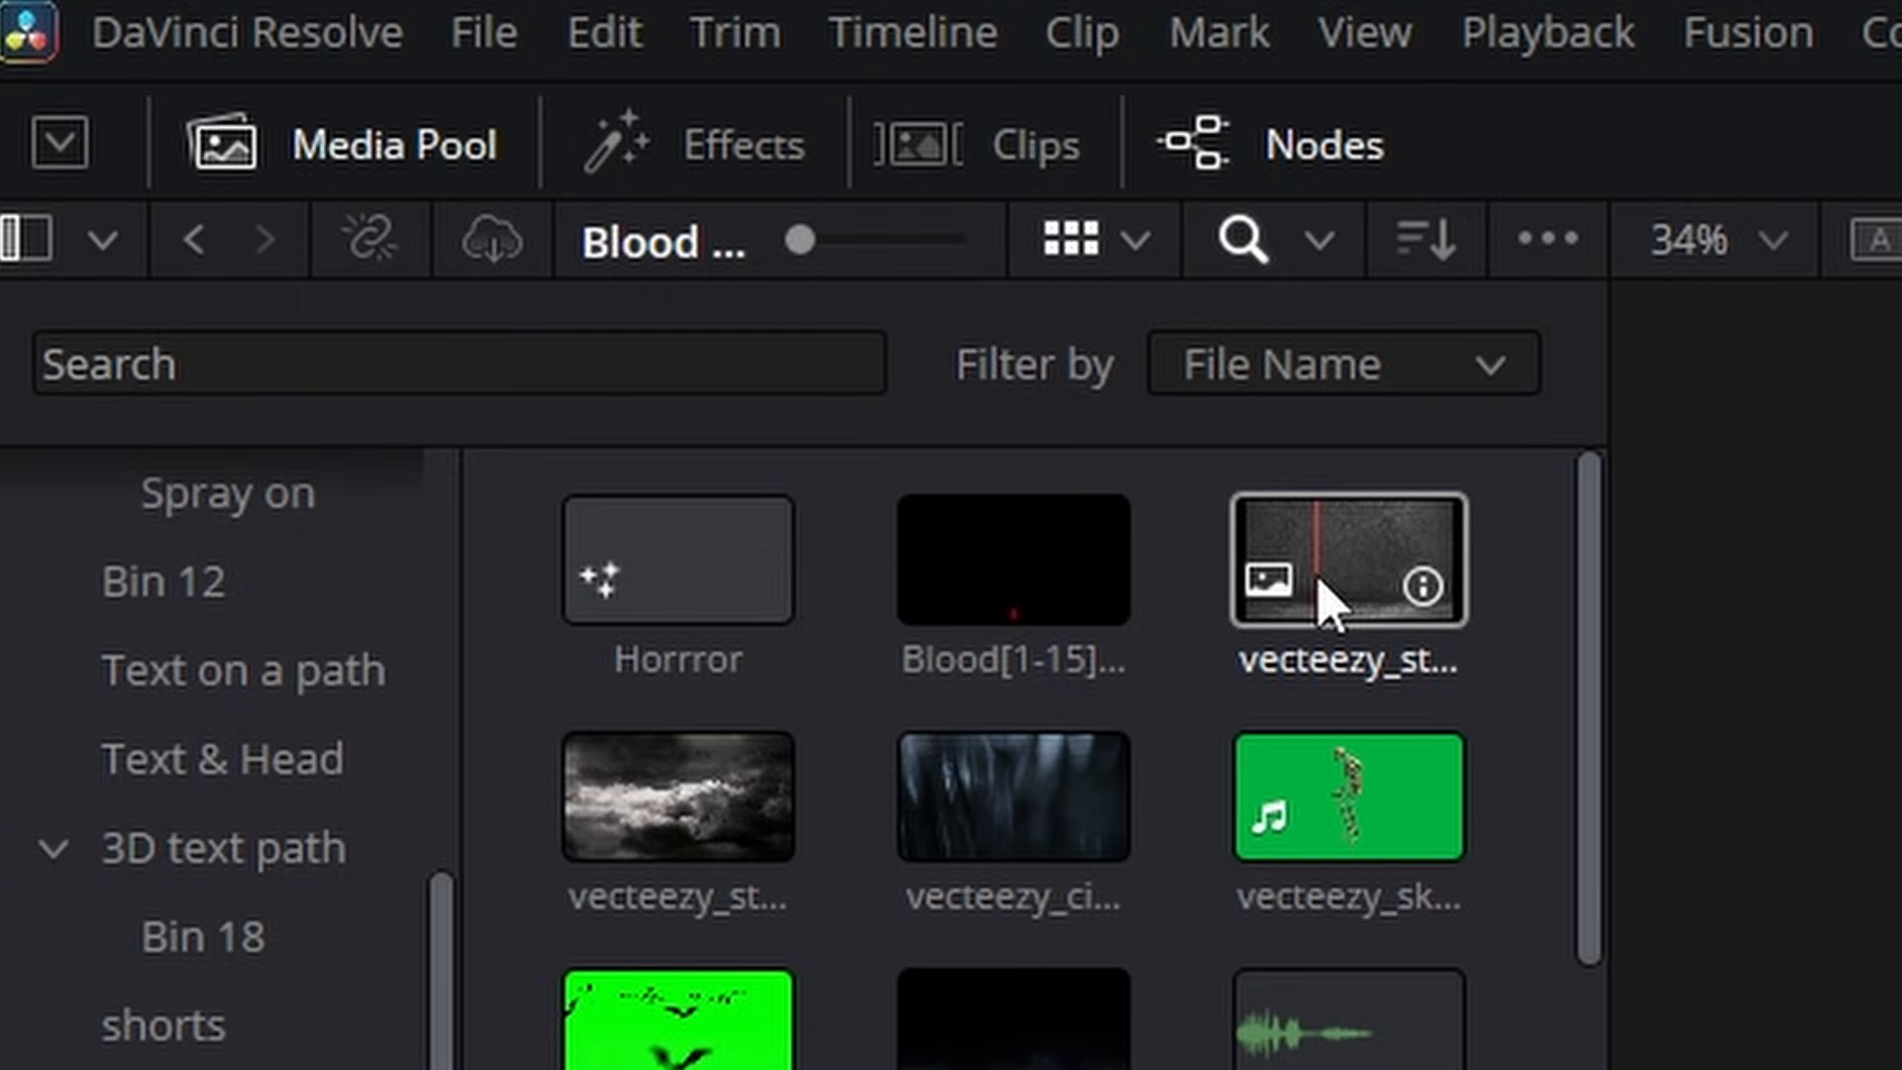
drag(1330, 599, 1417, 302)
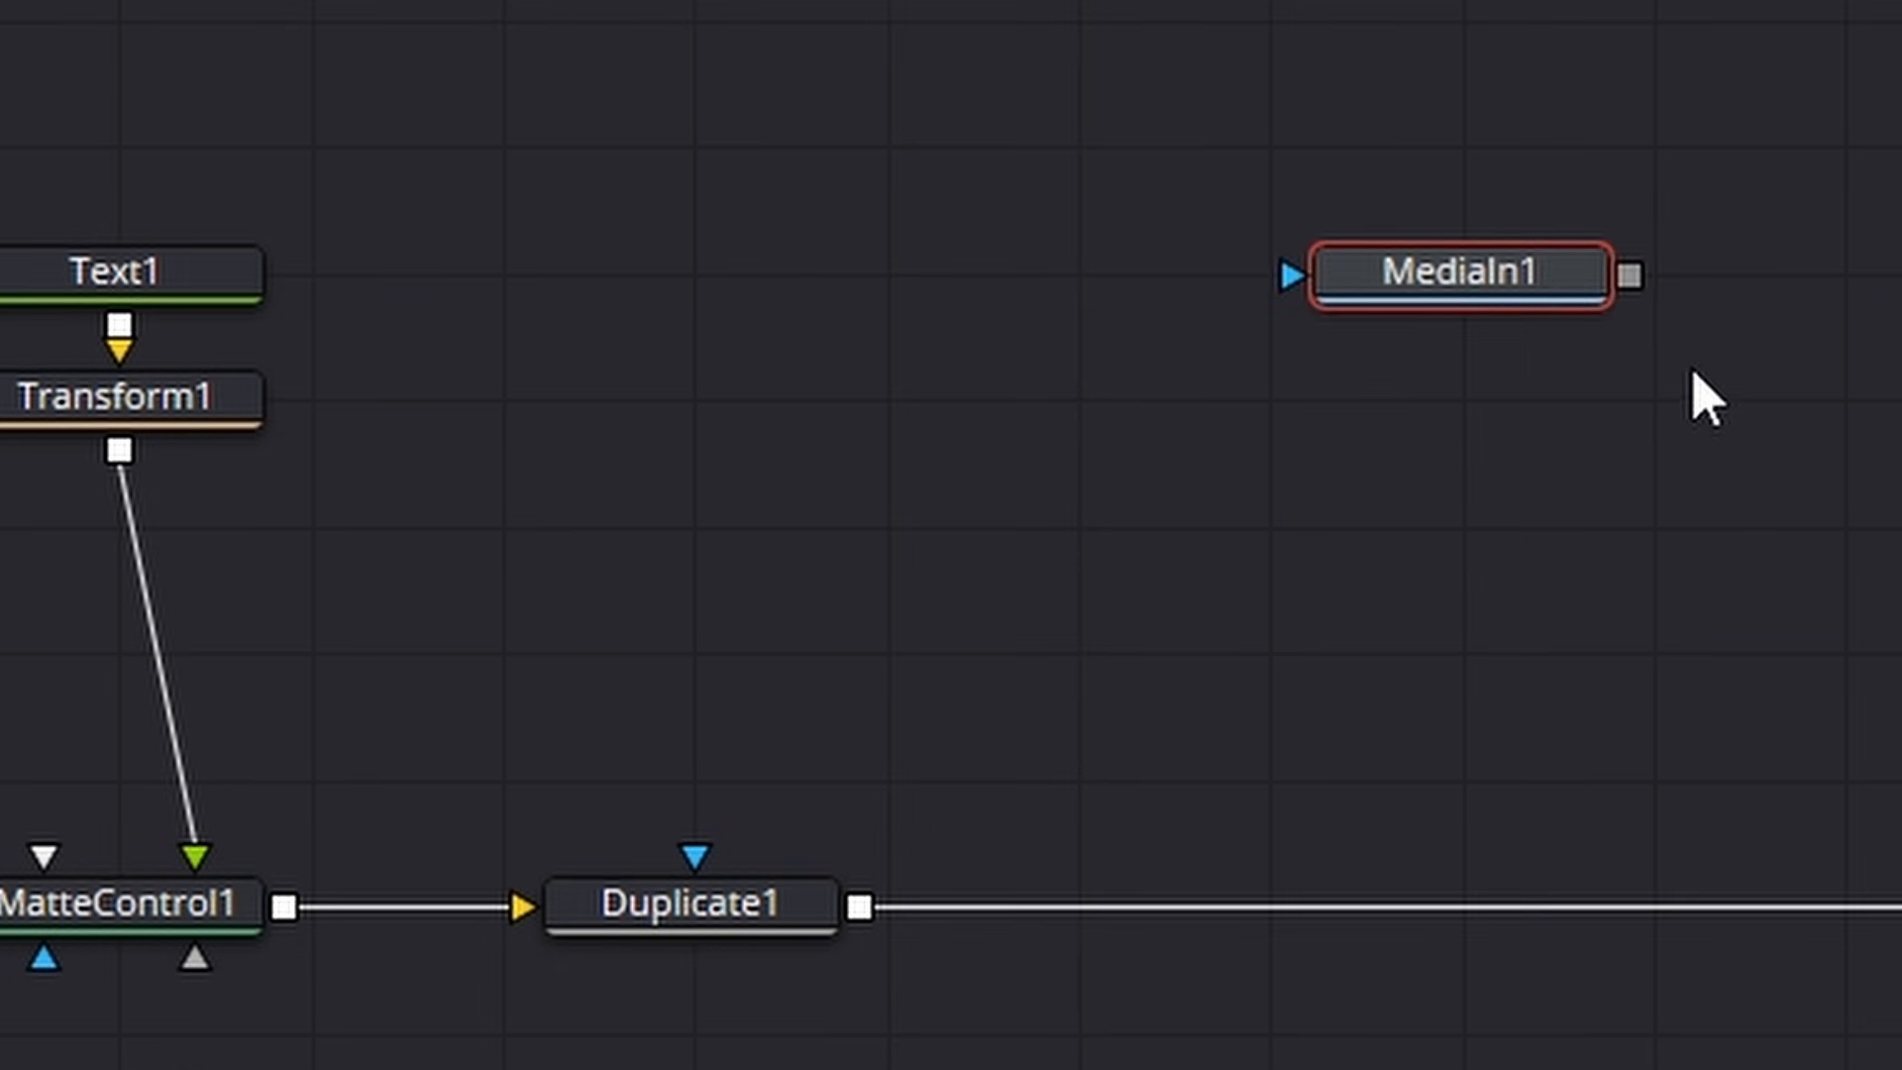
key(F2)
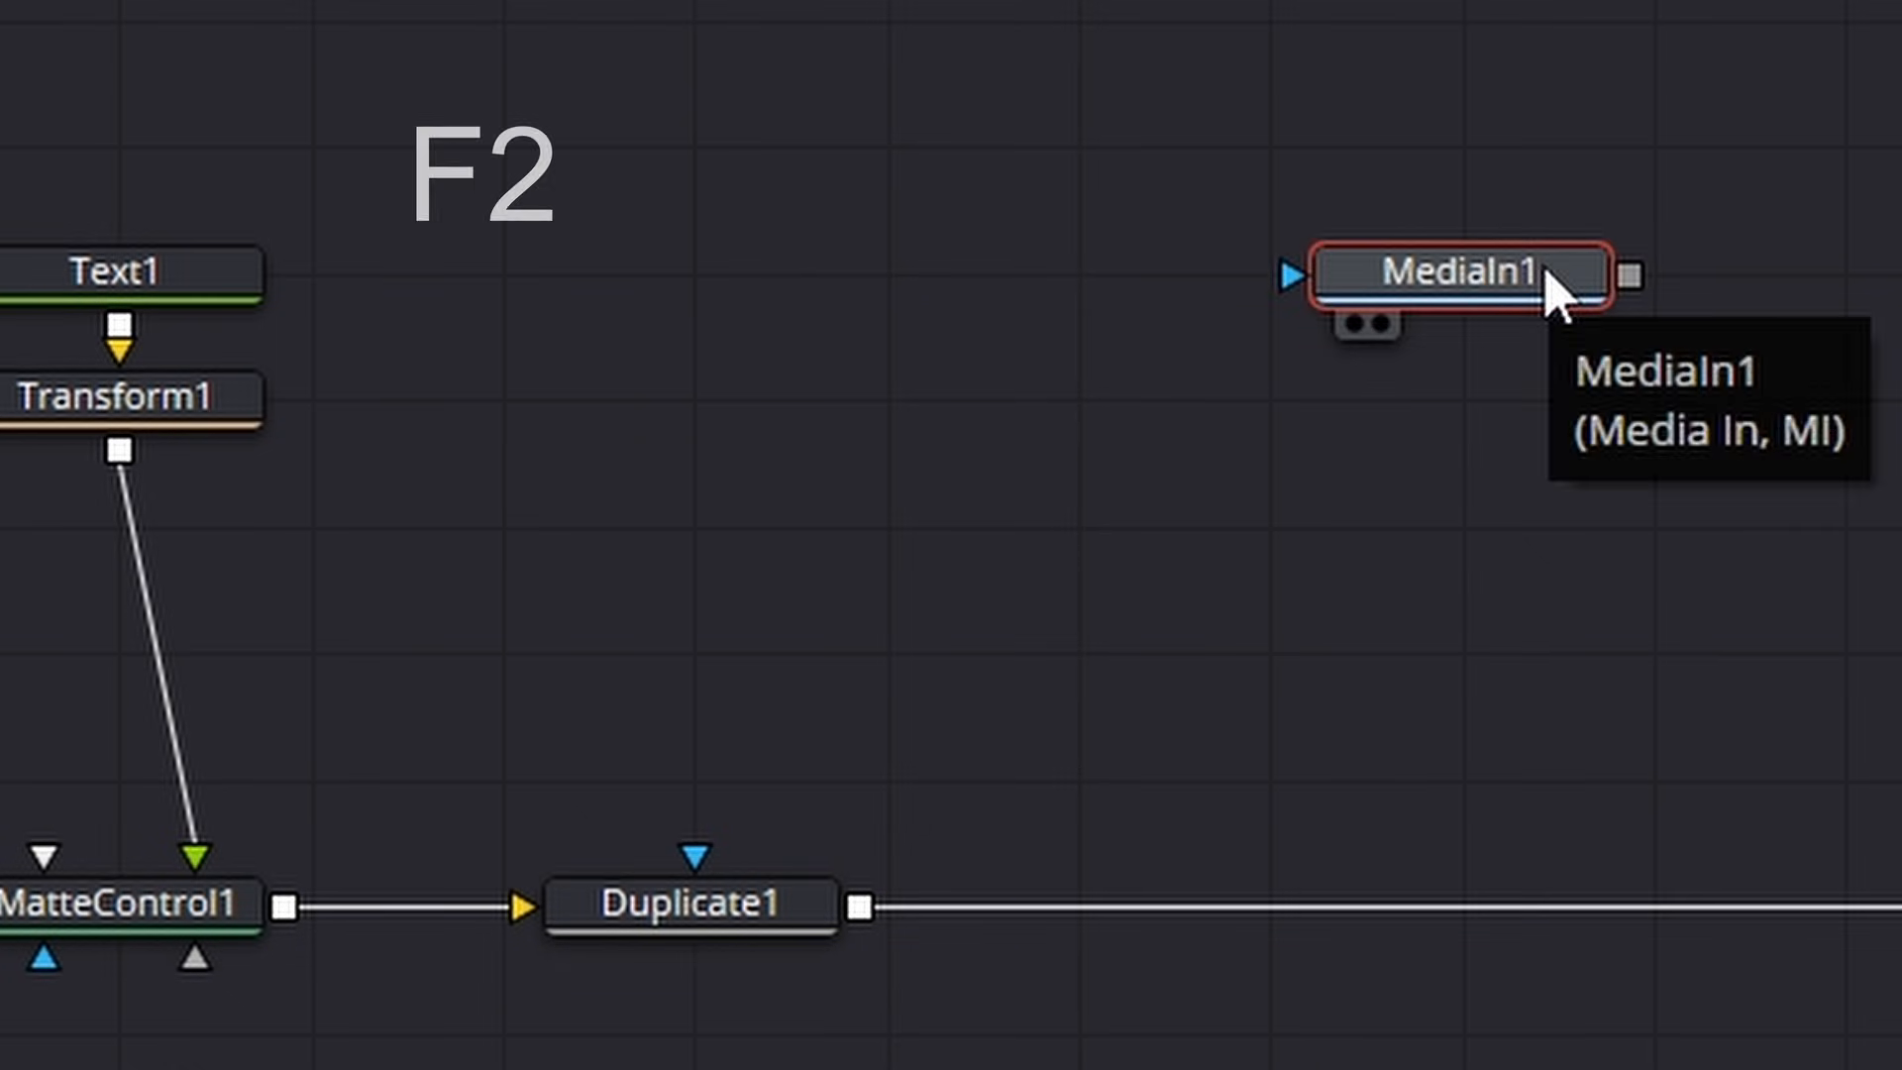
text(Text BG)
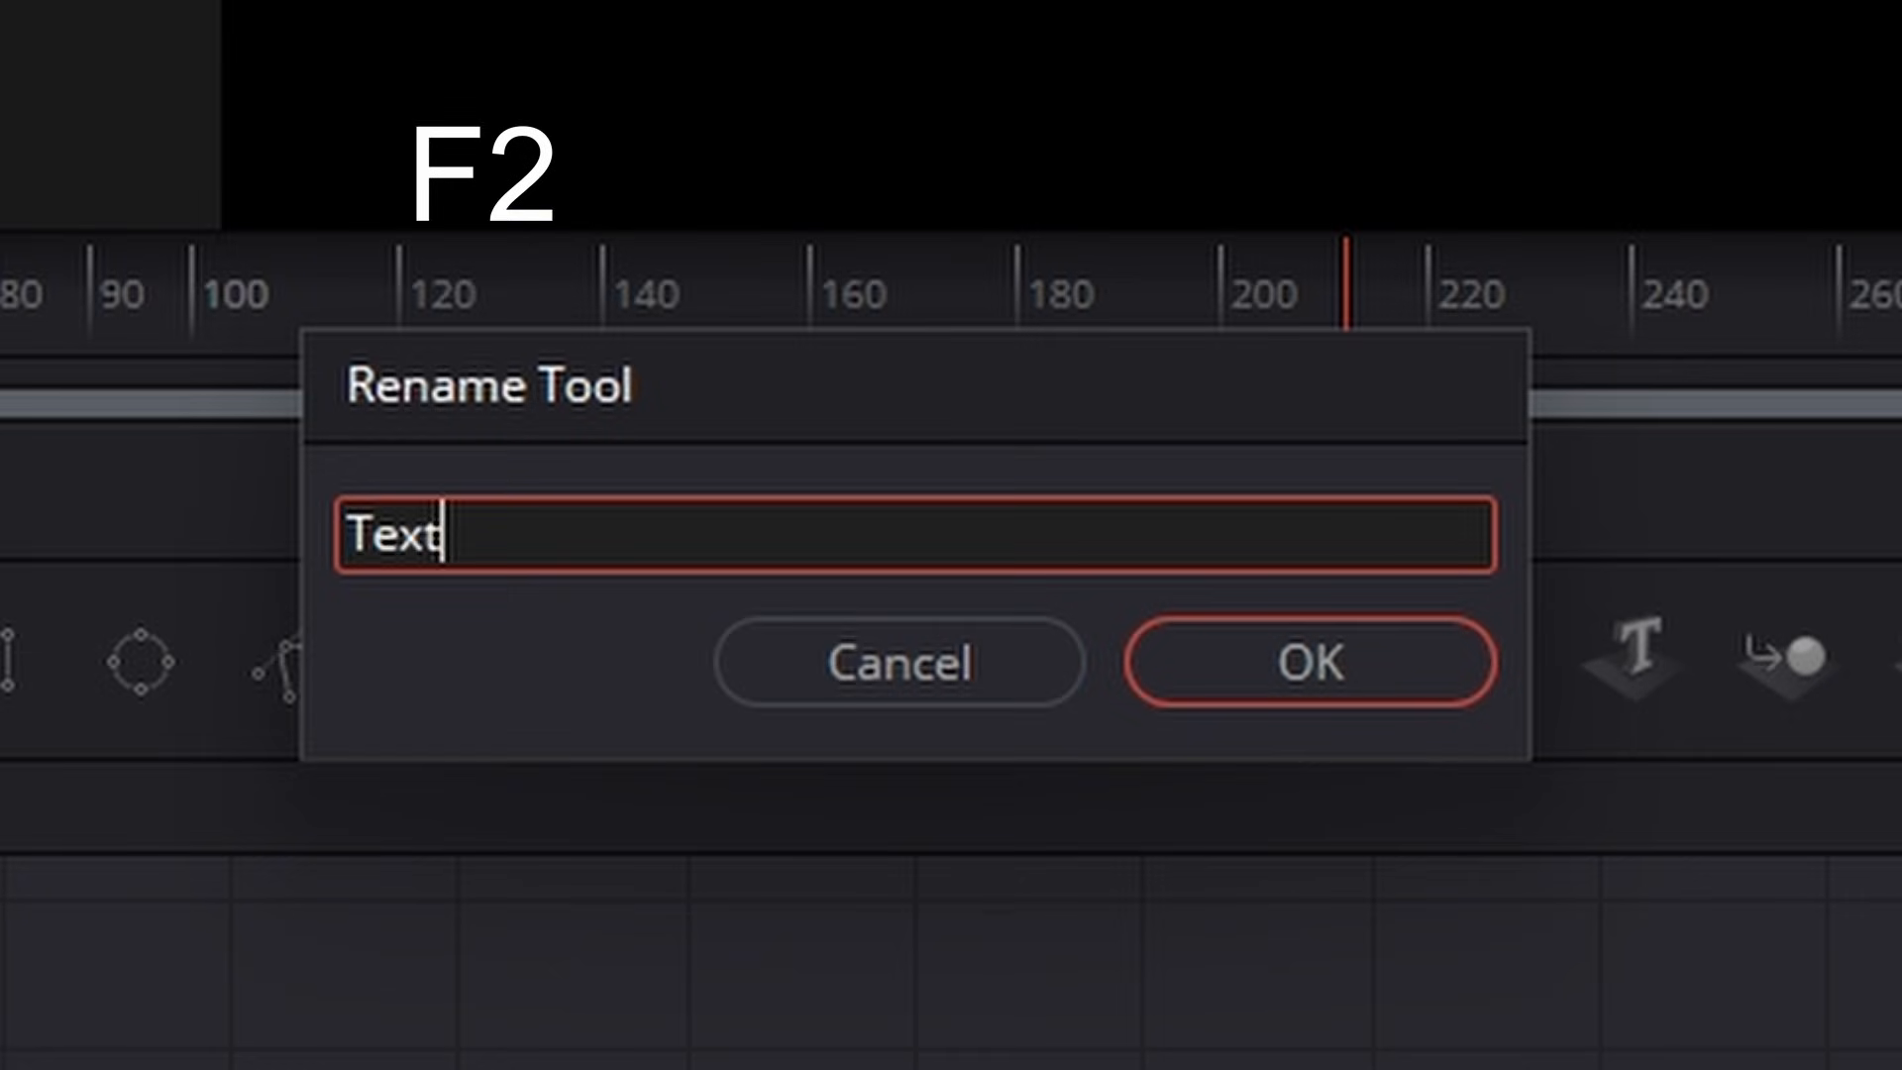
key(Return)
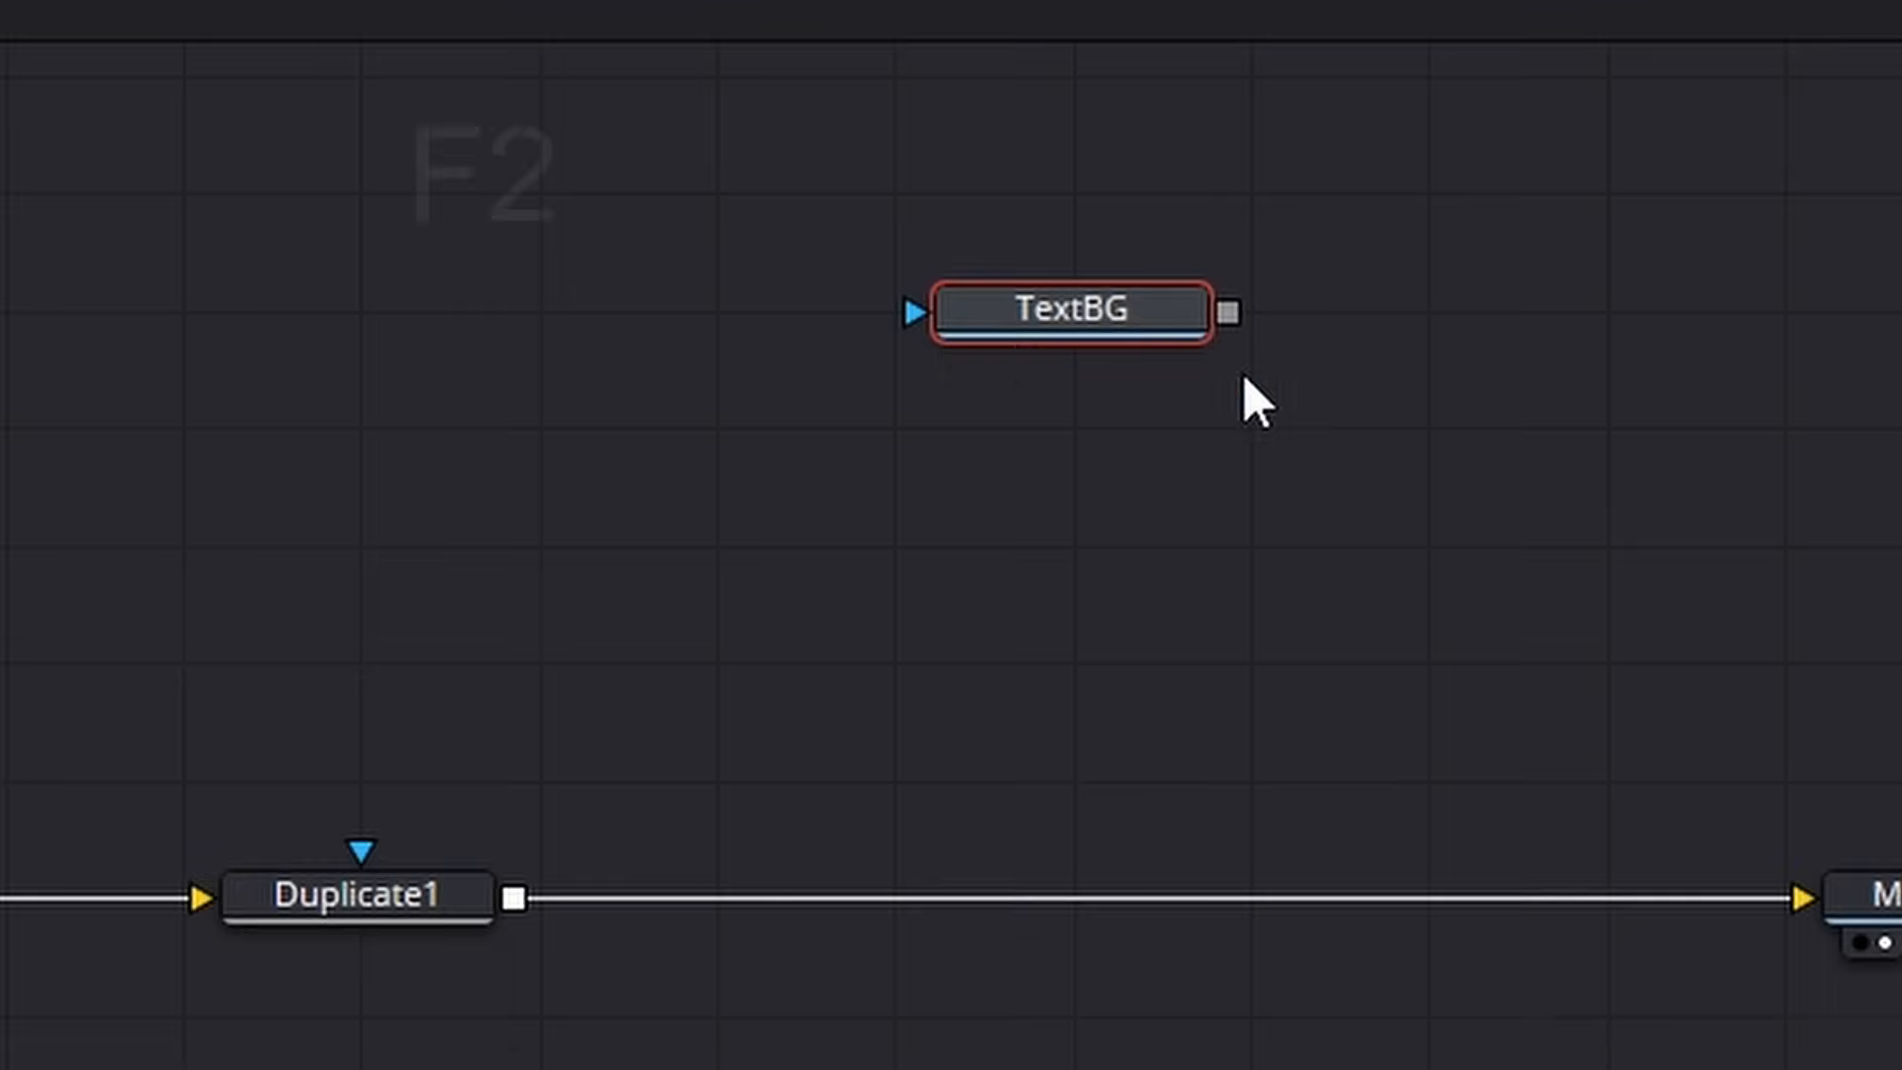
Step: Merge TextBG over Duplicate1's output and set the Merge node's Operator to Atop
drag(1230, 313, 511, 899)
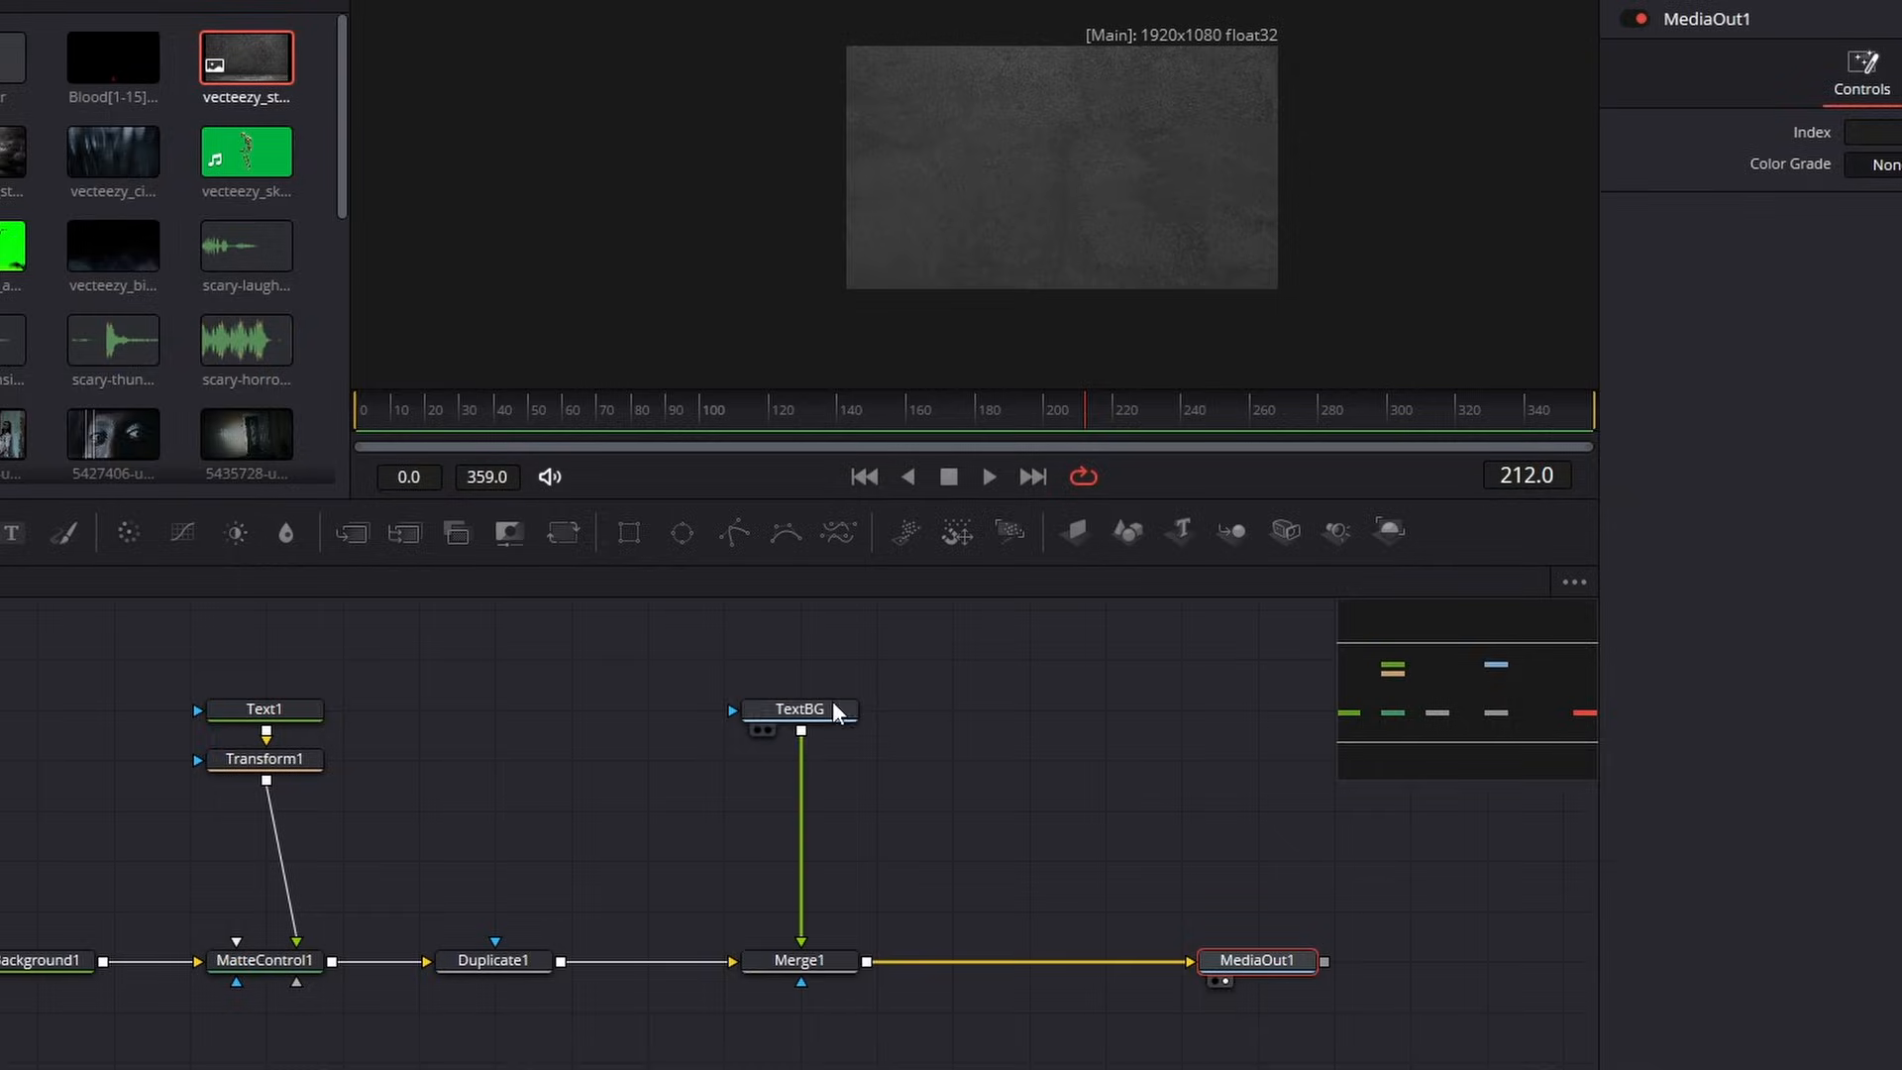
click(833, 721)
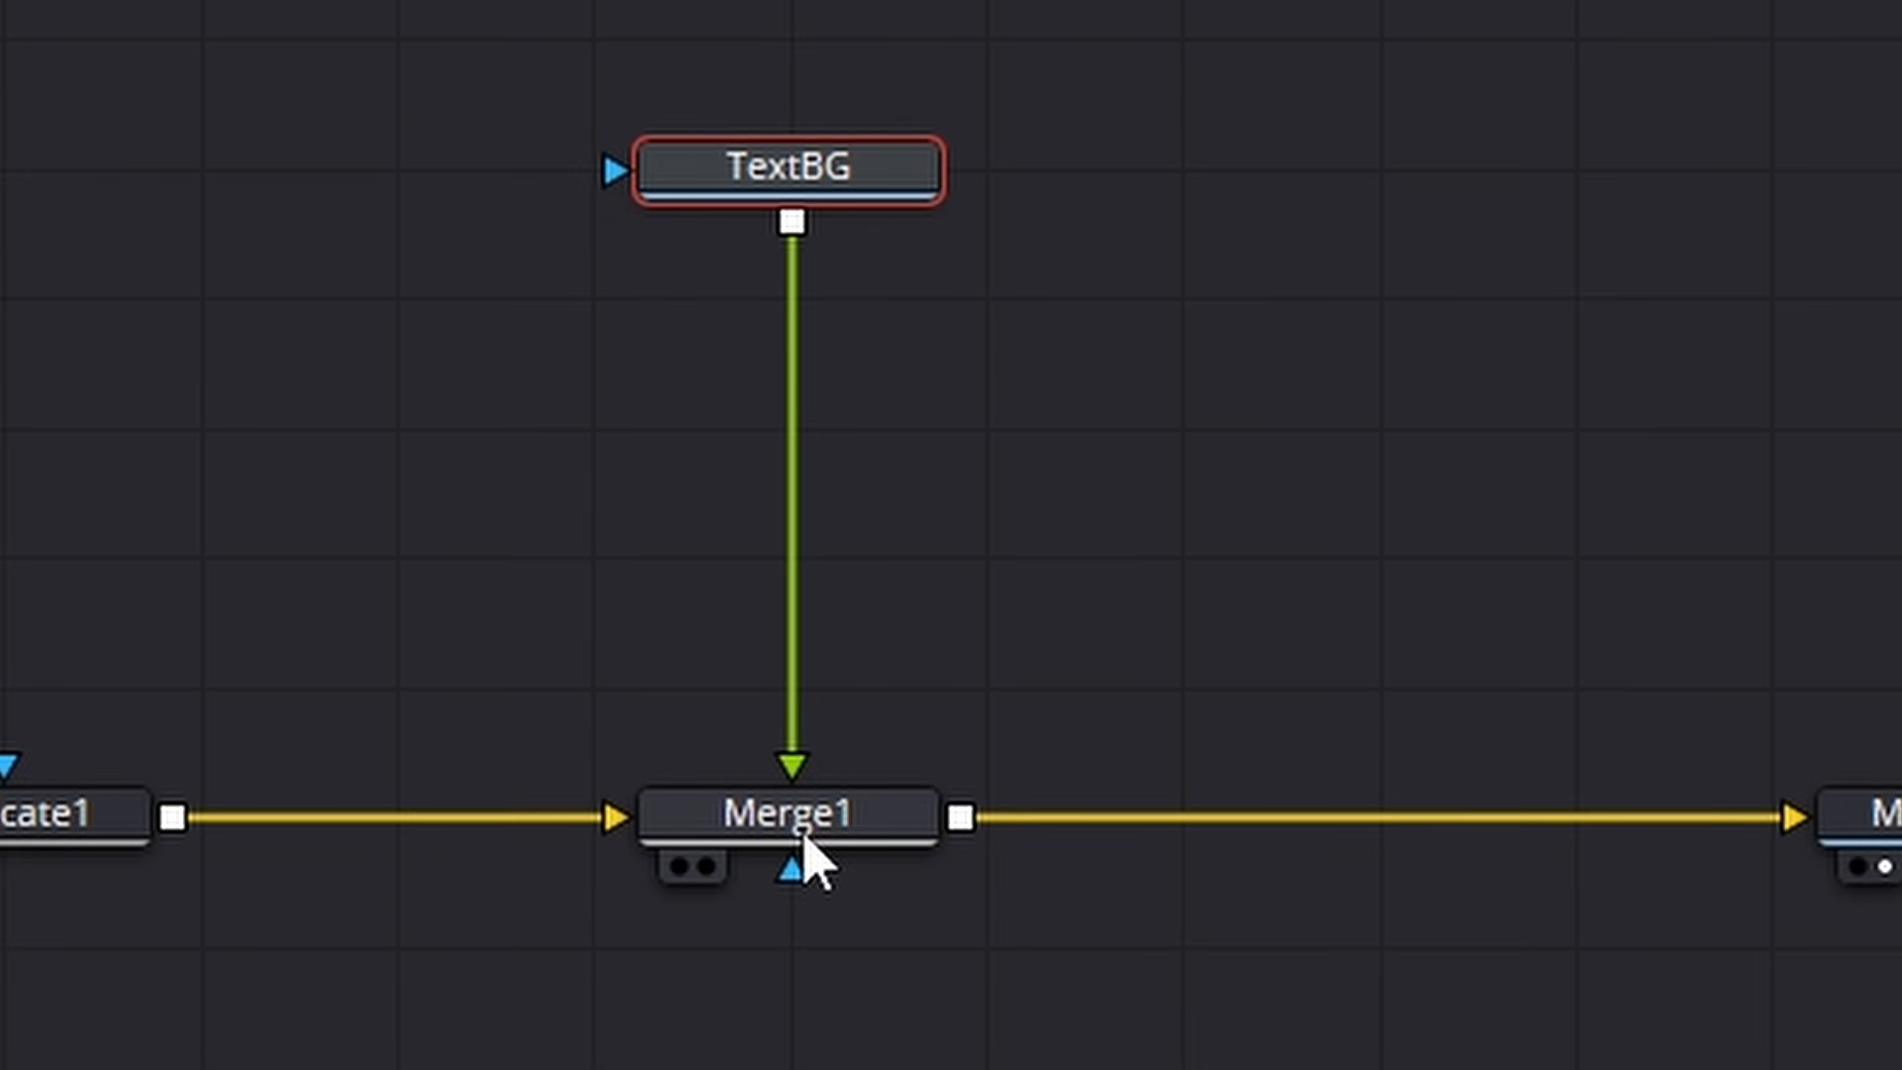
click(805, 842)
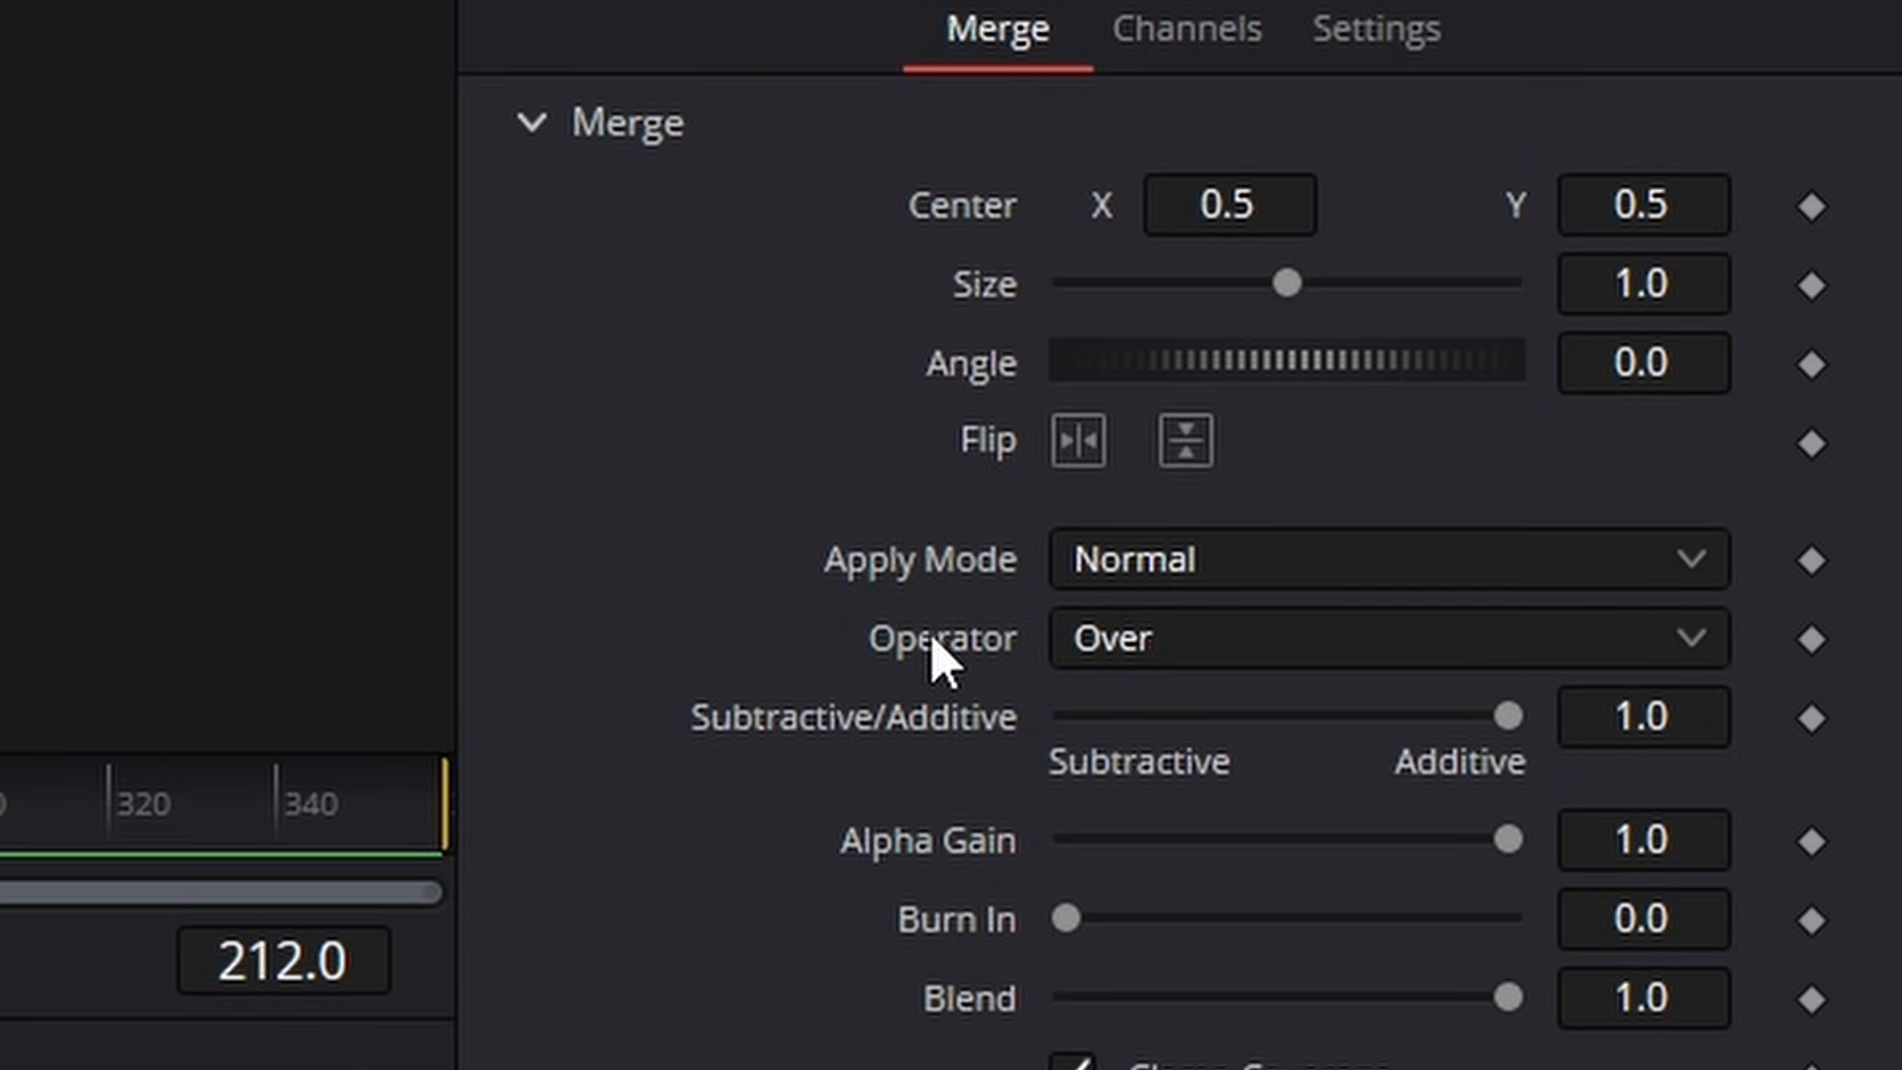
click(1165, 645)
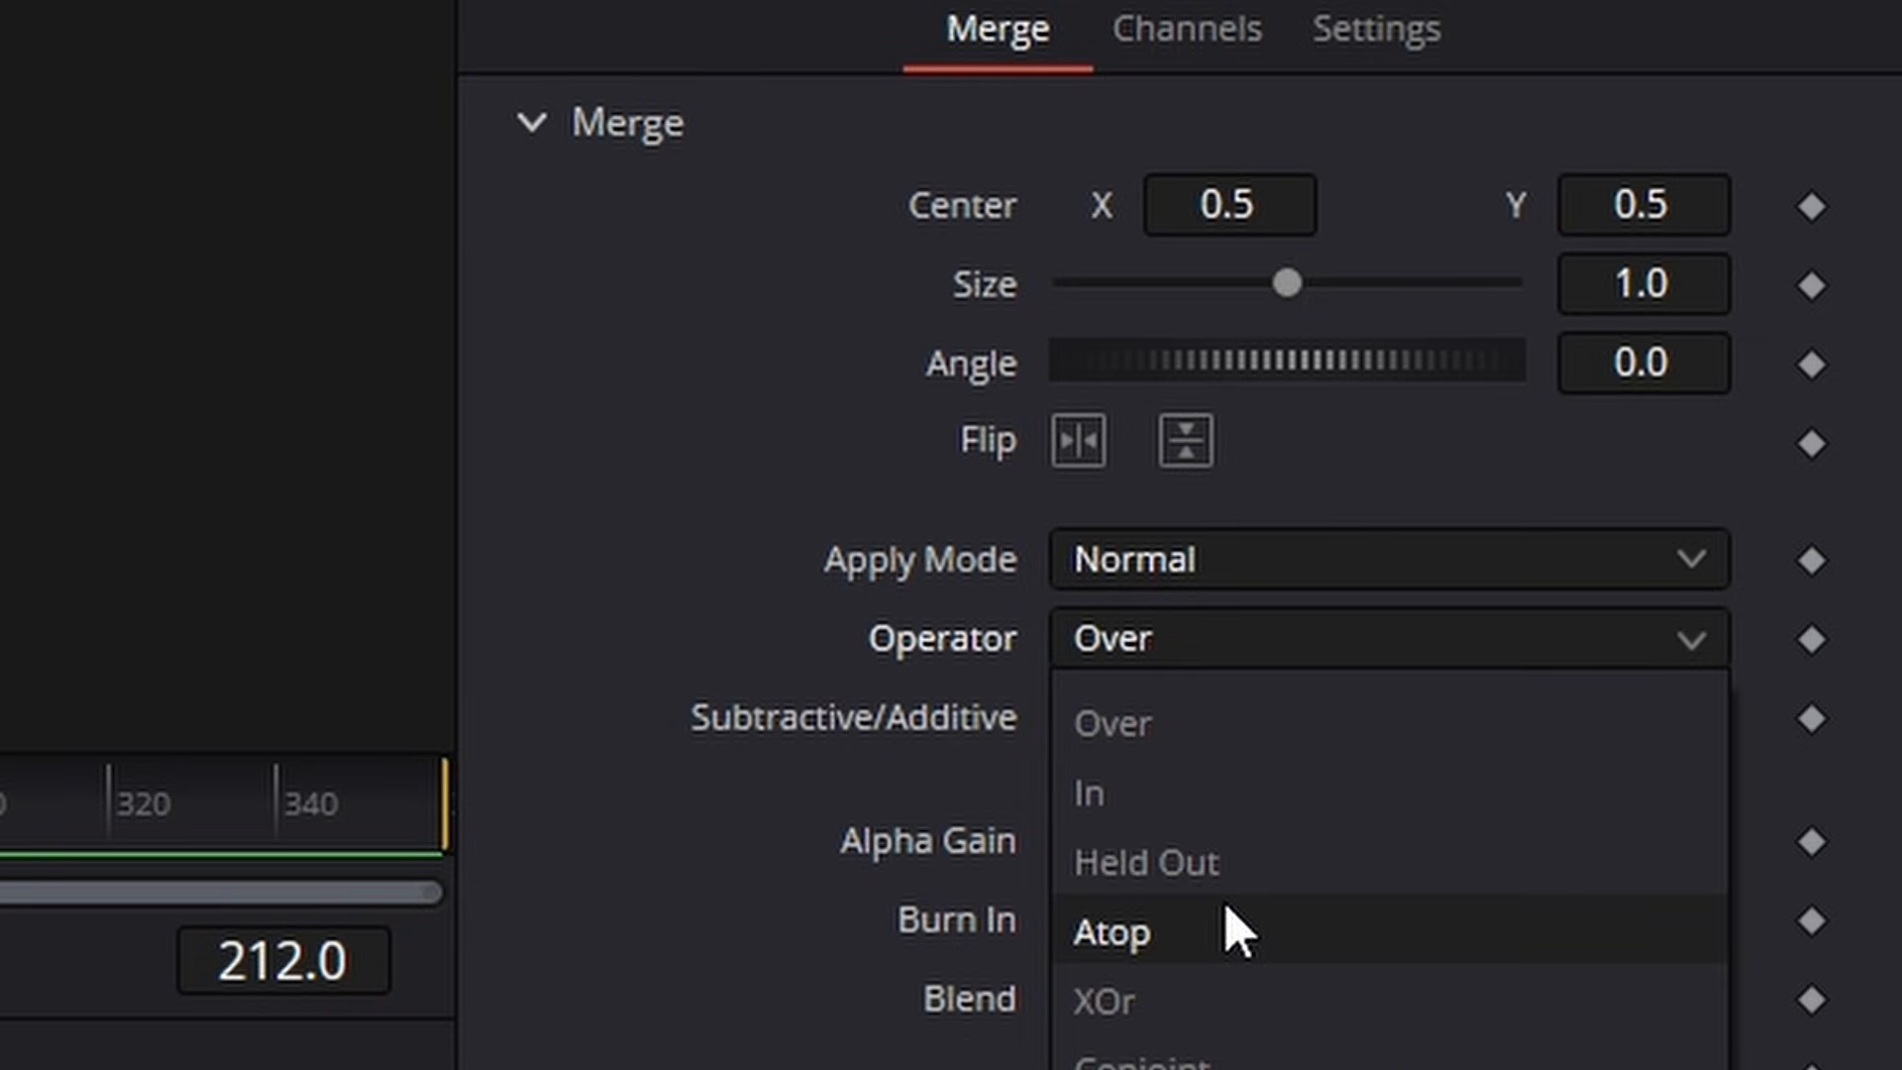
click(1238, 931)
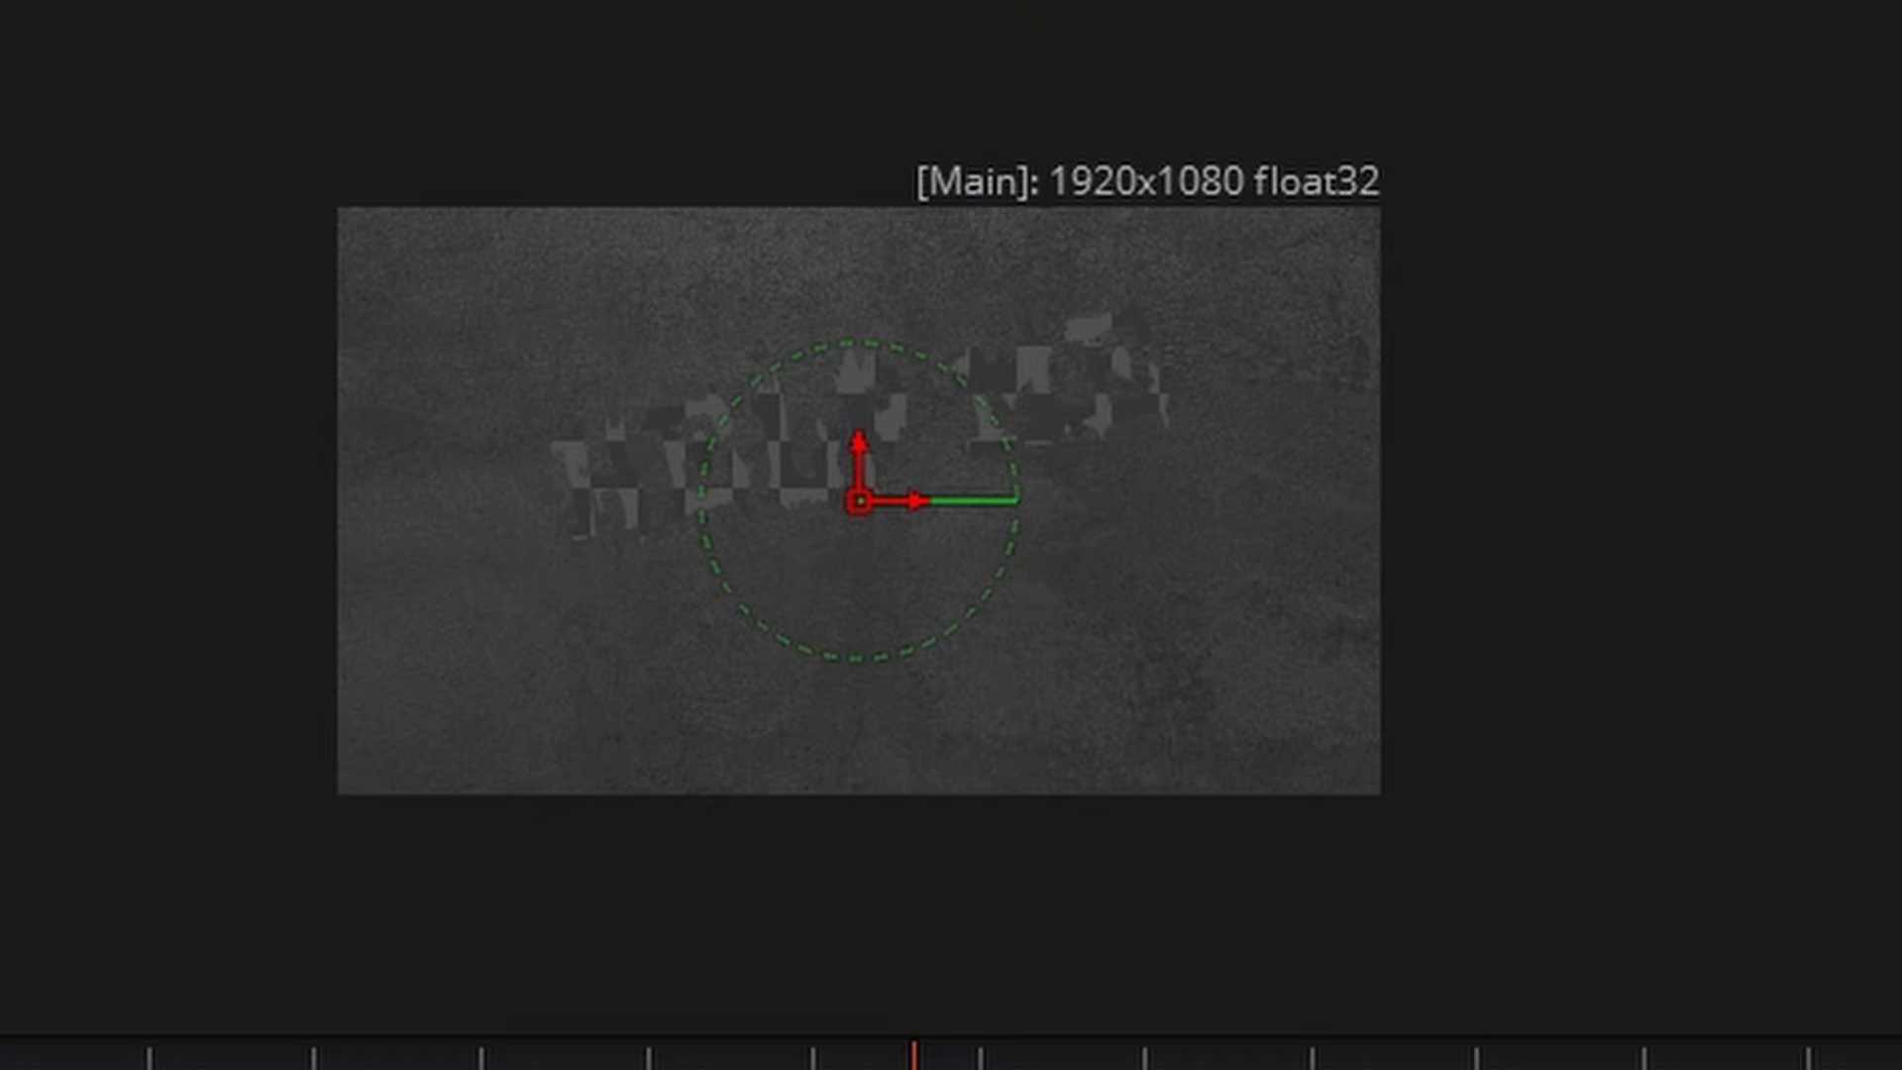
scroll(1407, 619, down, 2)
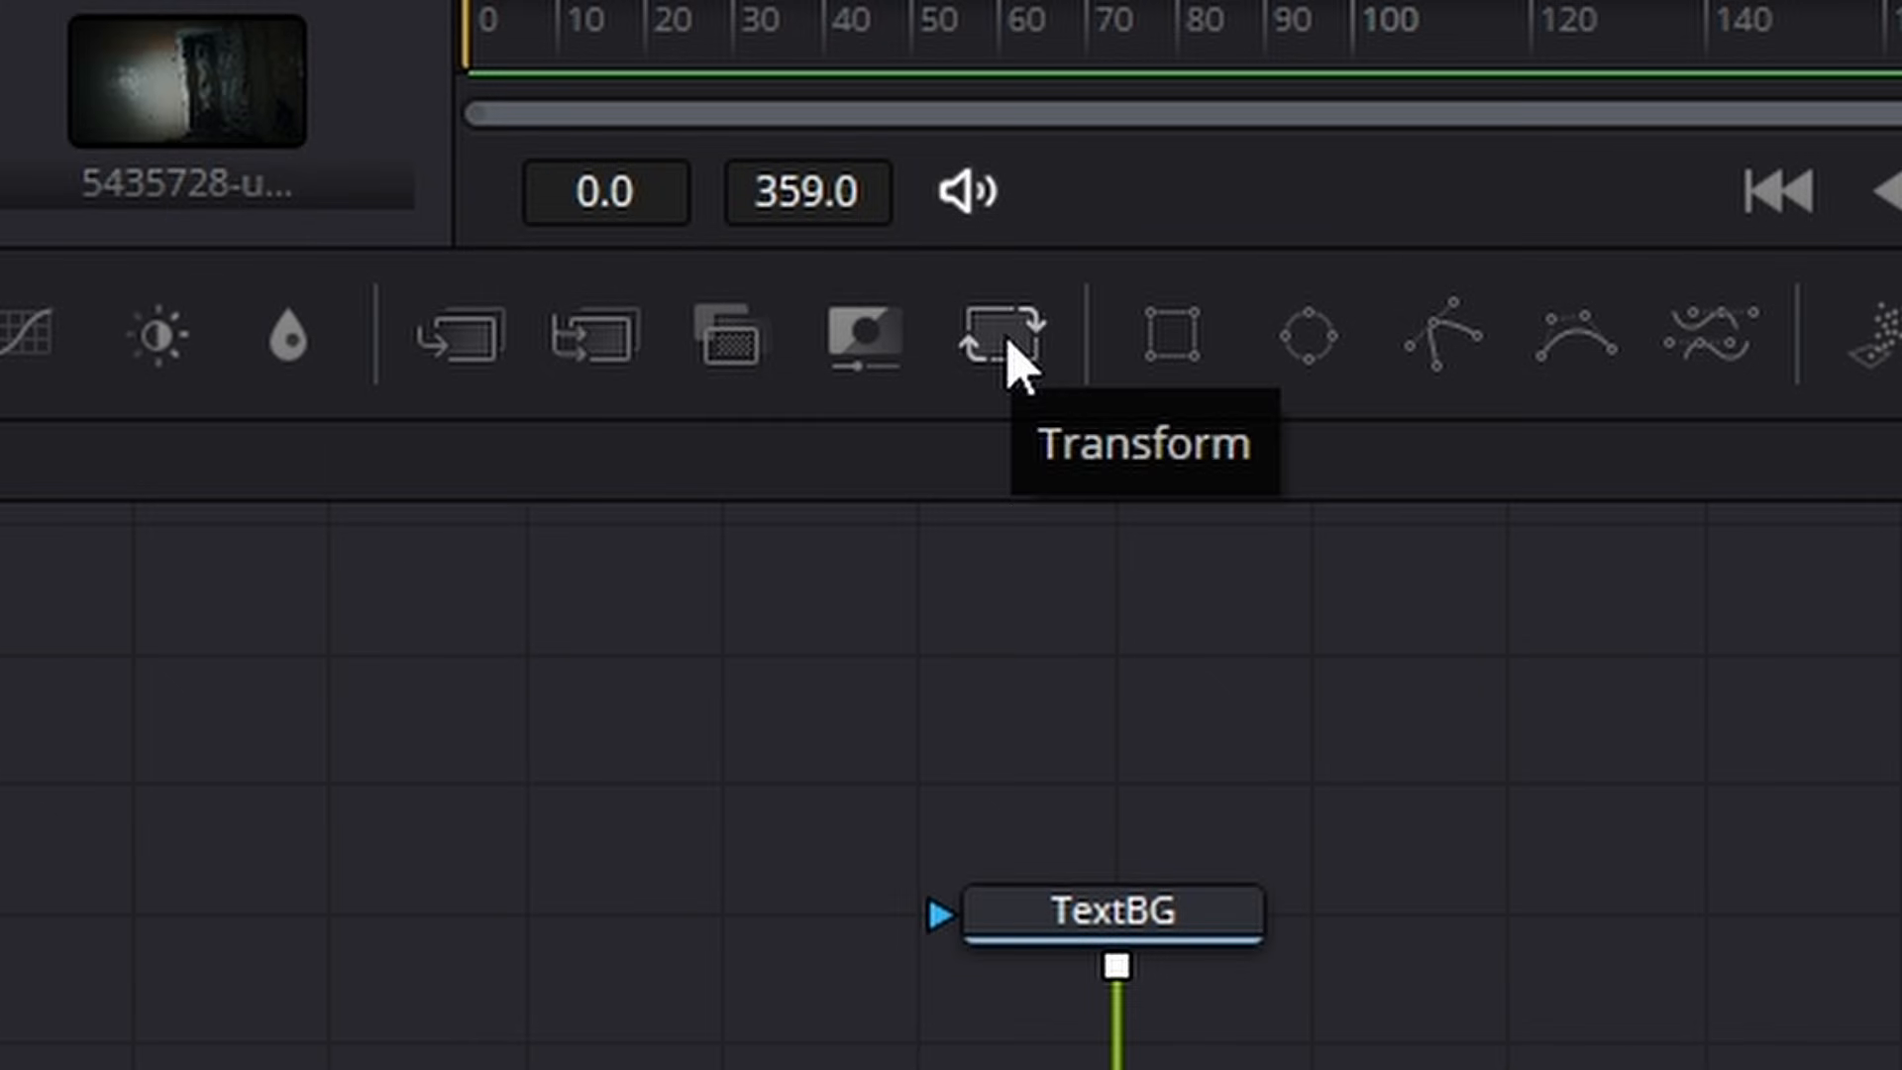
Step: Add a Transform node directly after TextBG, removing any misplaced one after Merge1, and adjust its Size to rescale the wall image
click(1003, 336)
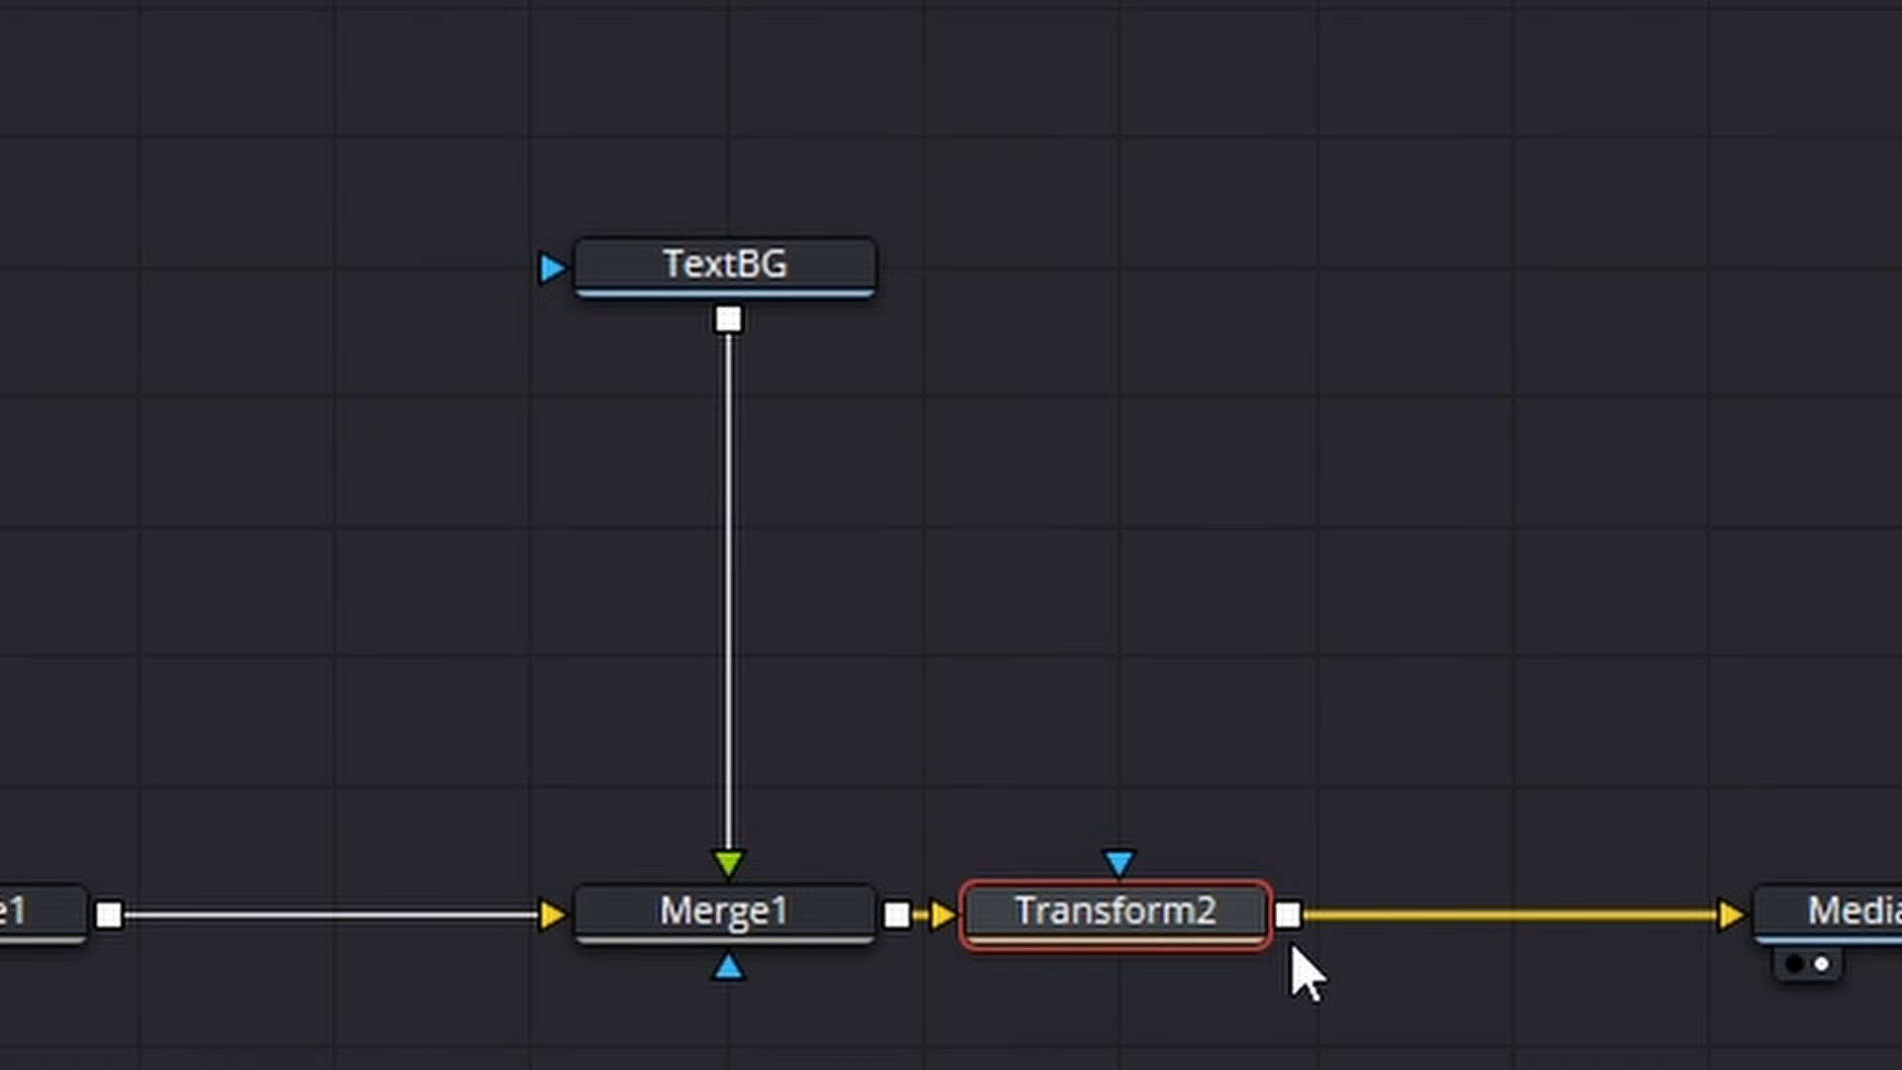
key(Delete)
click(752, 289)
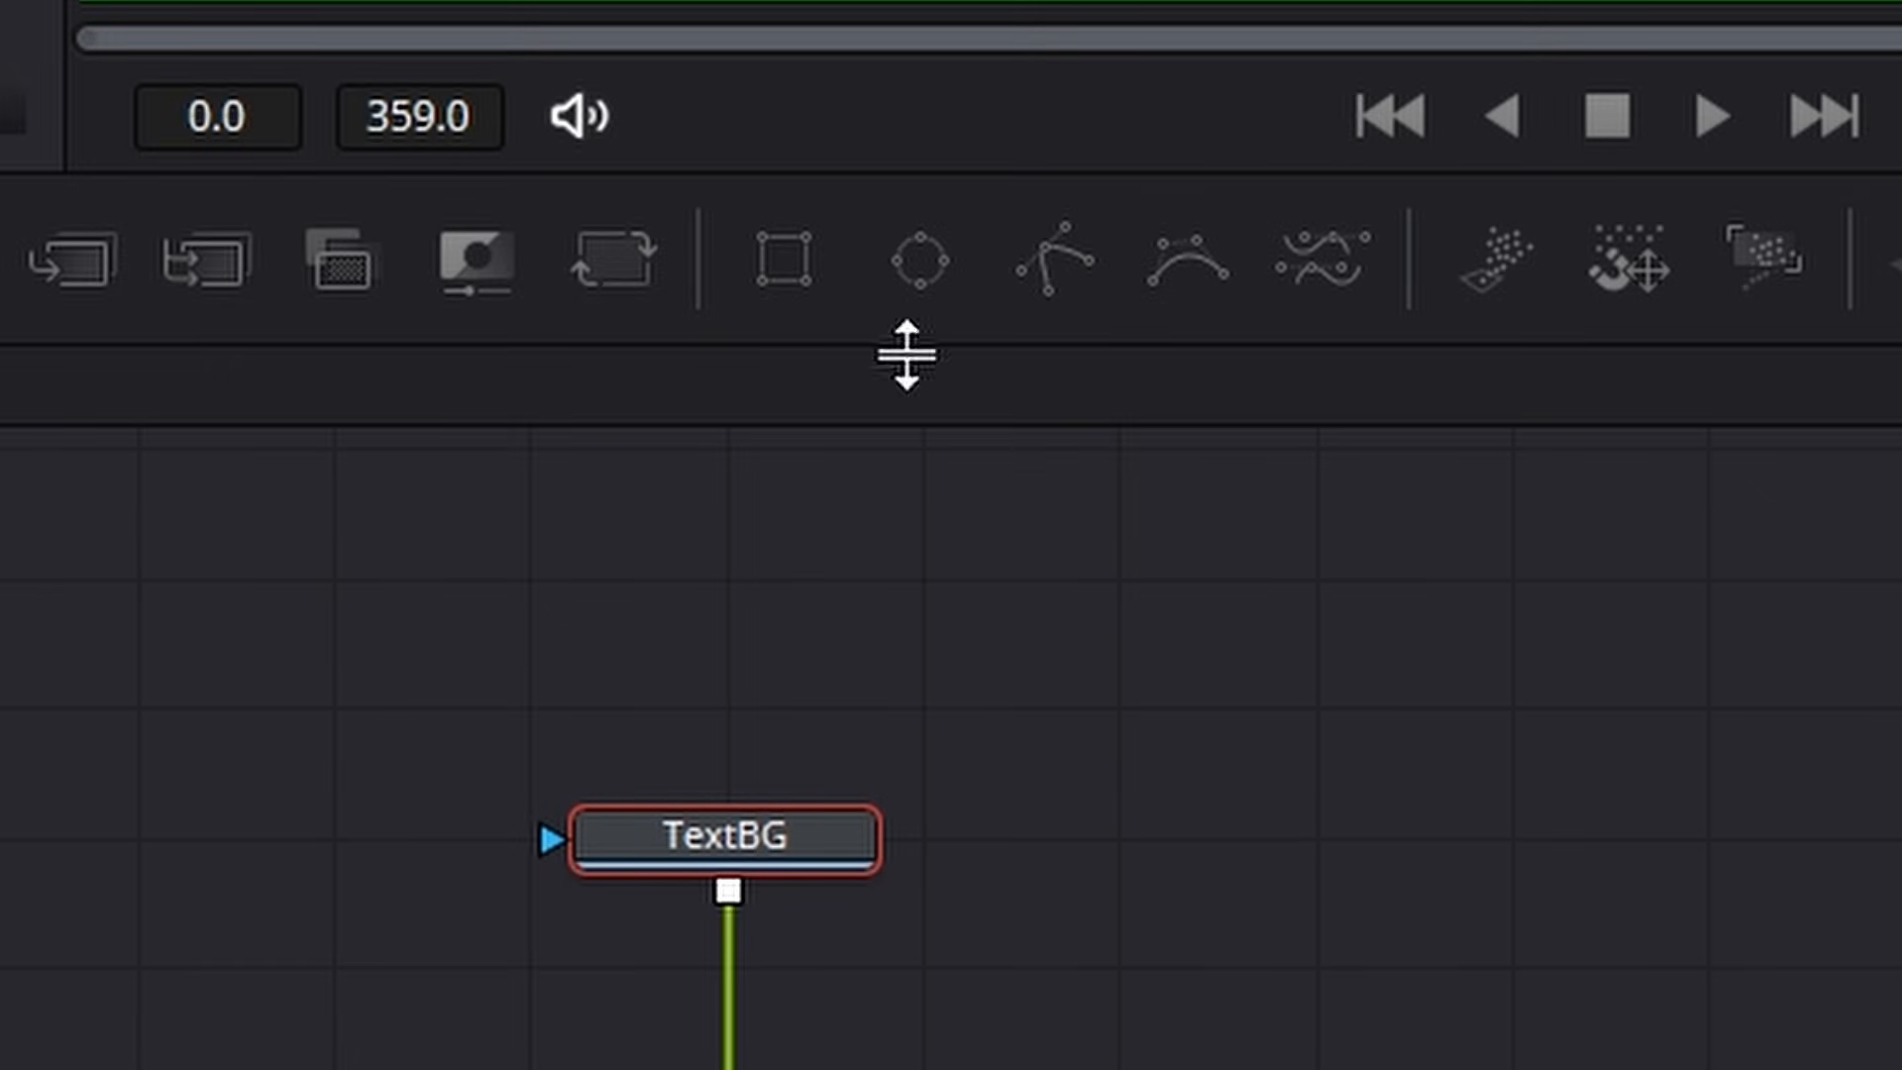
click(620, 282)
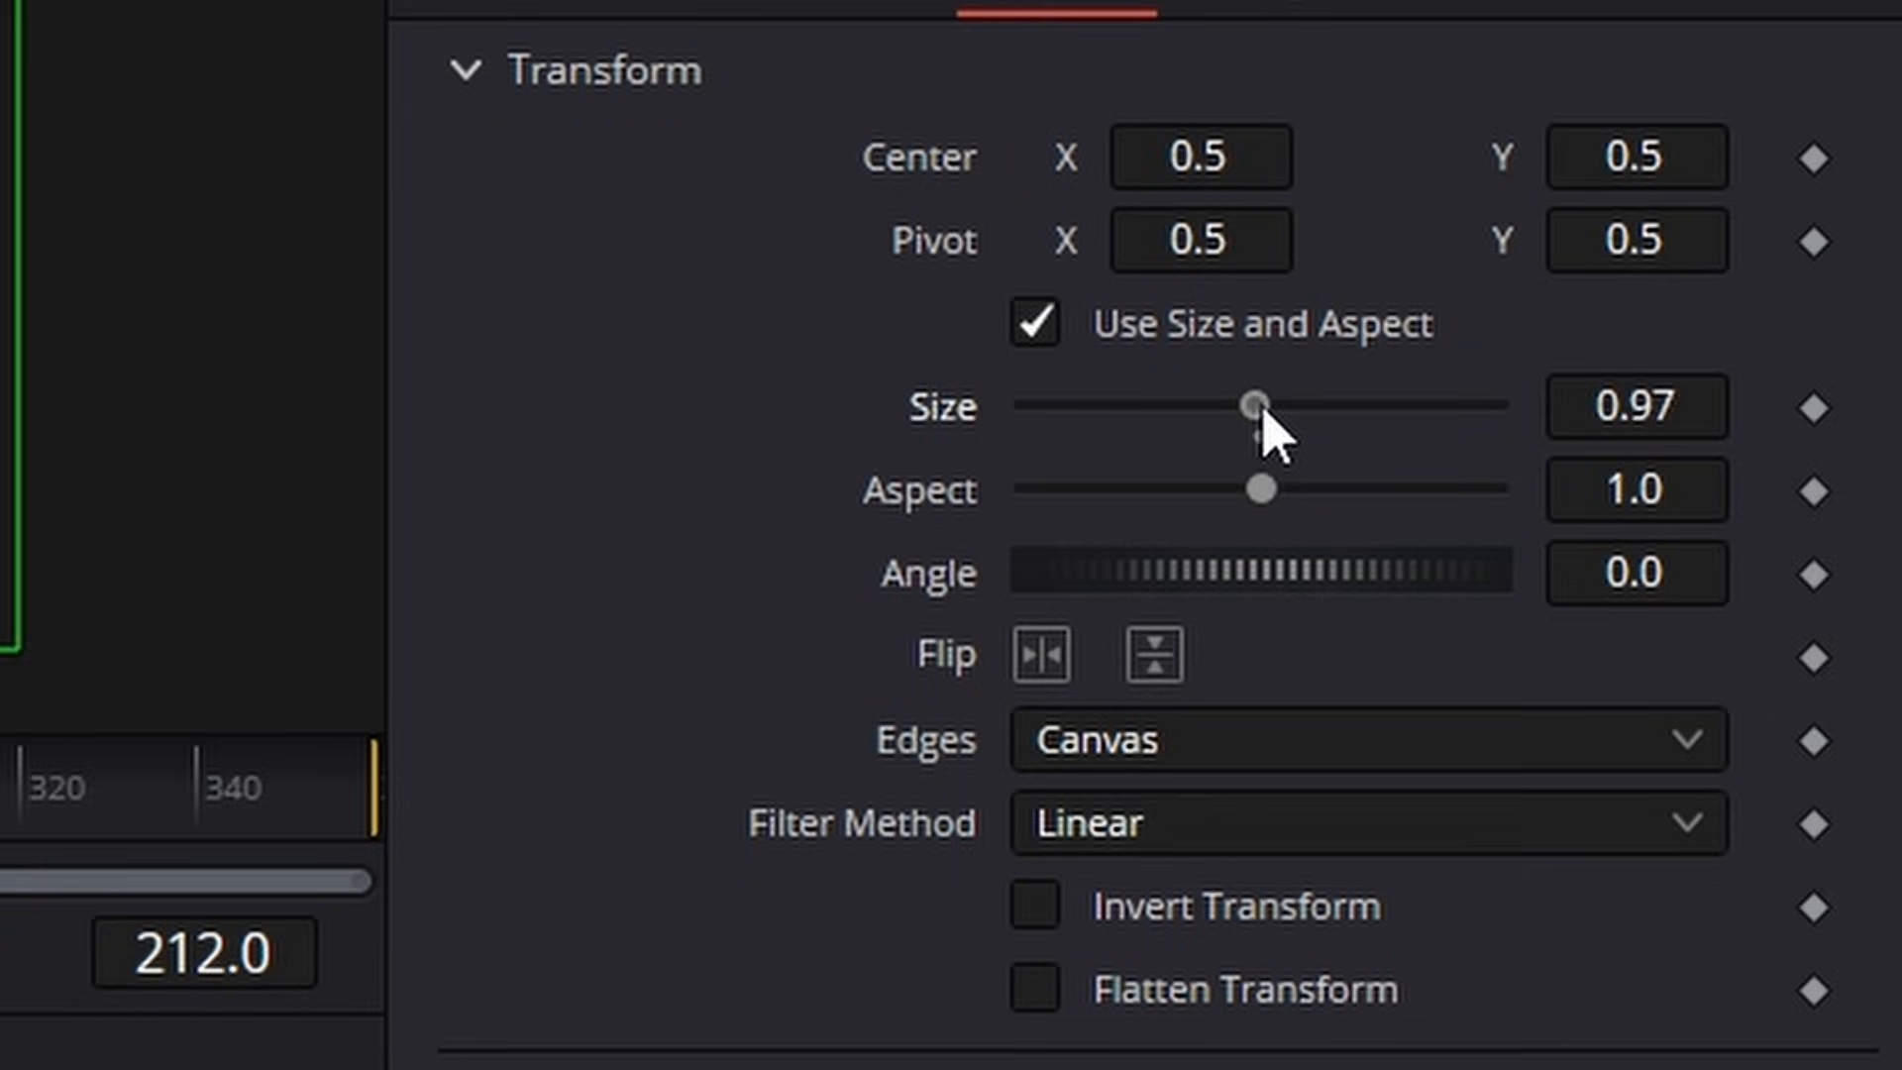
drag(1265, 425, 1231, 412)
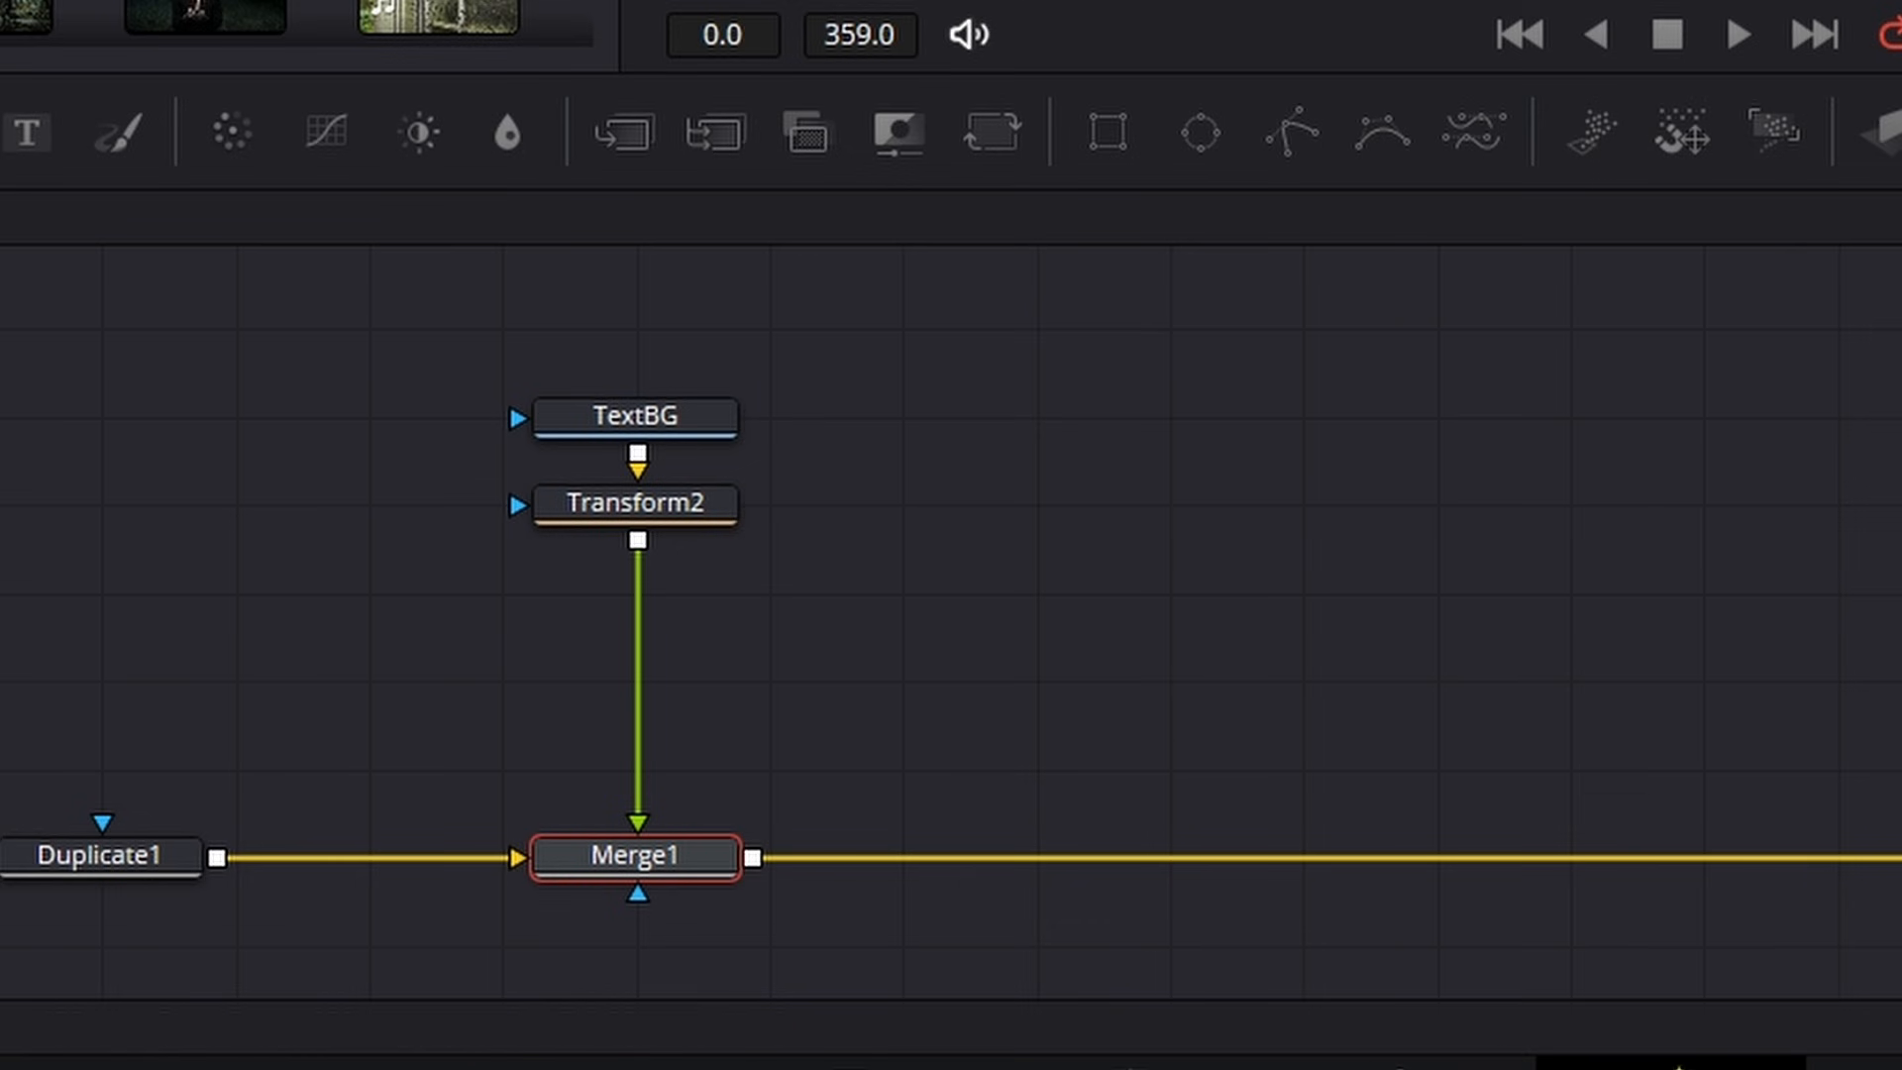
Step: Insert a Shadow node right after Merge1
drag(1392, 729, 1406, 741)
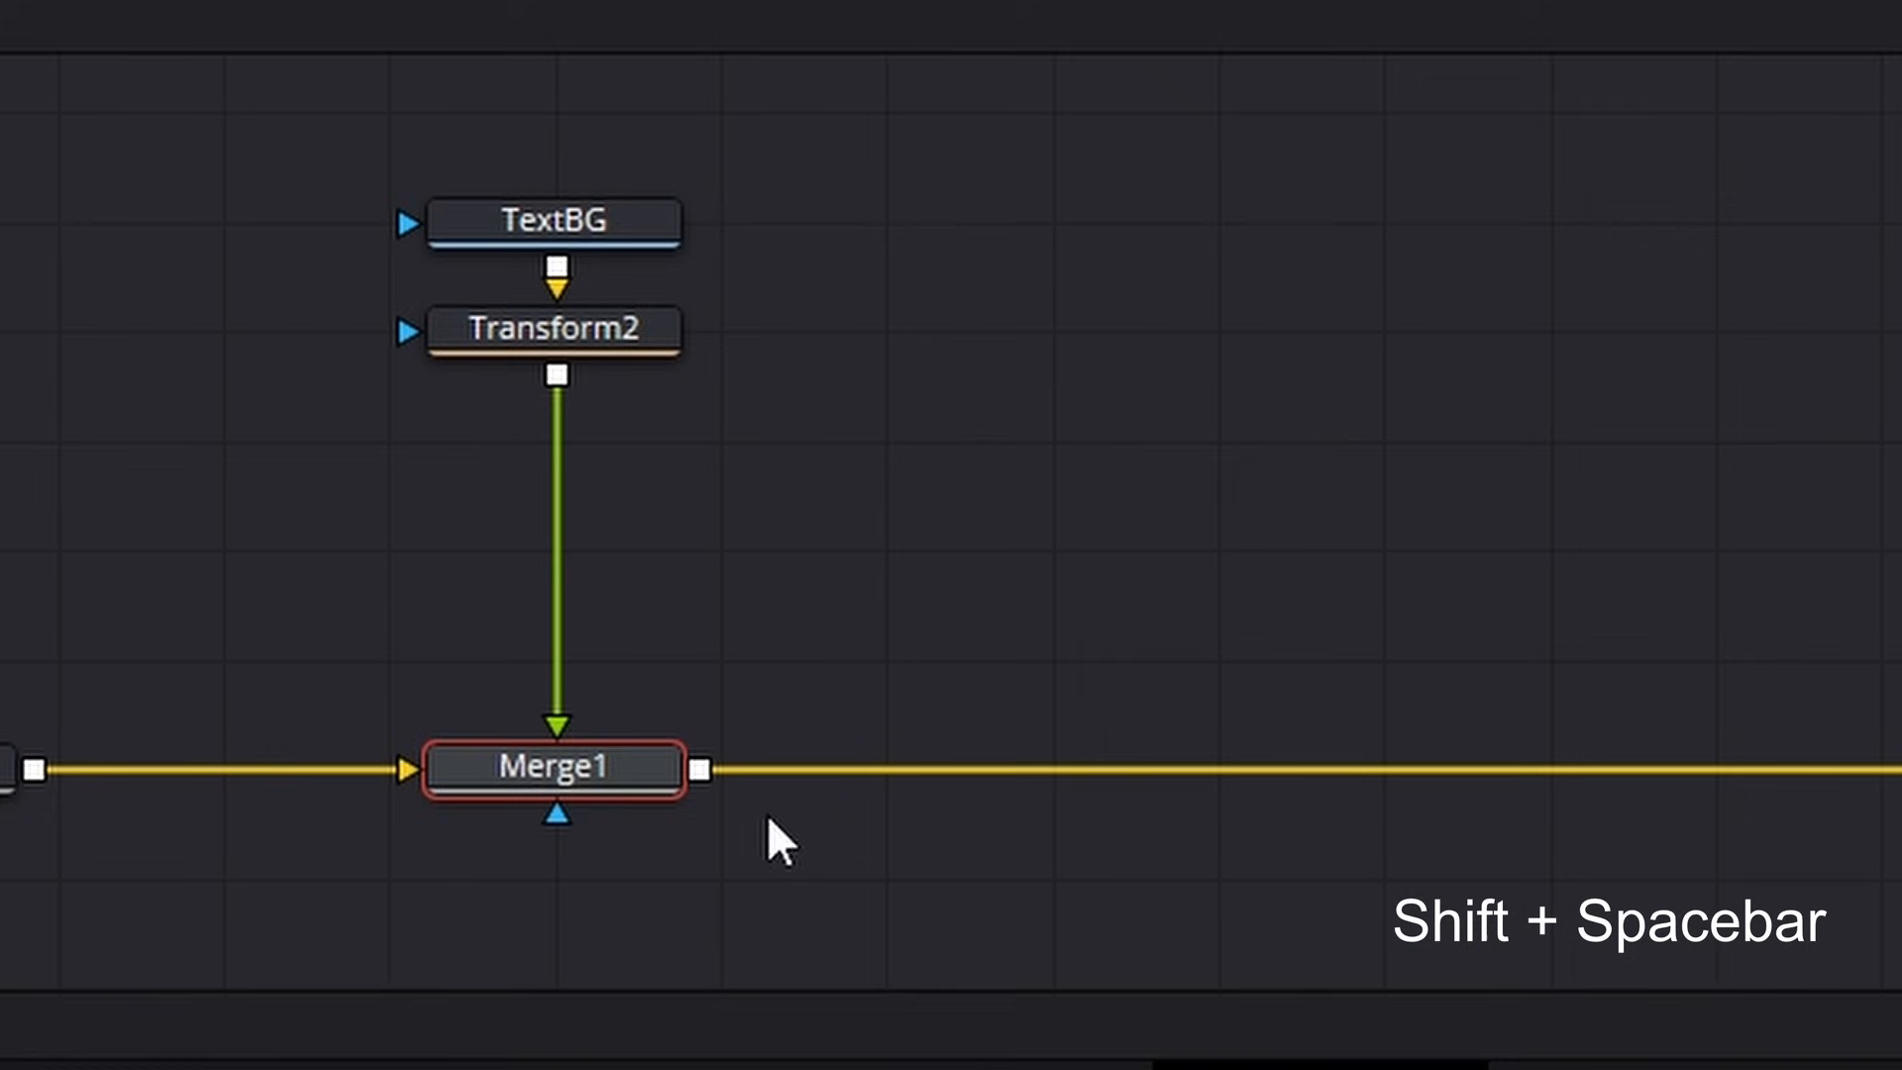
key(shift+space)
text(Shadow)
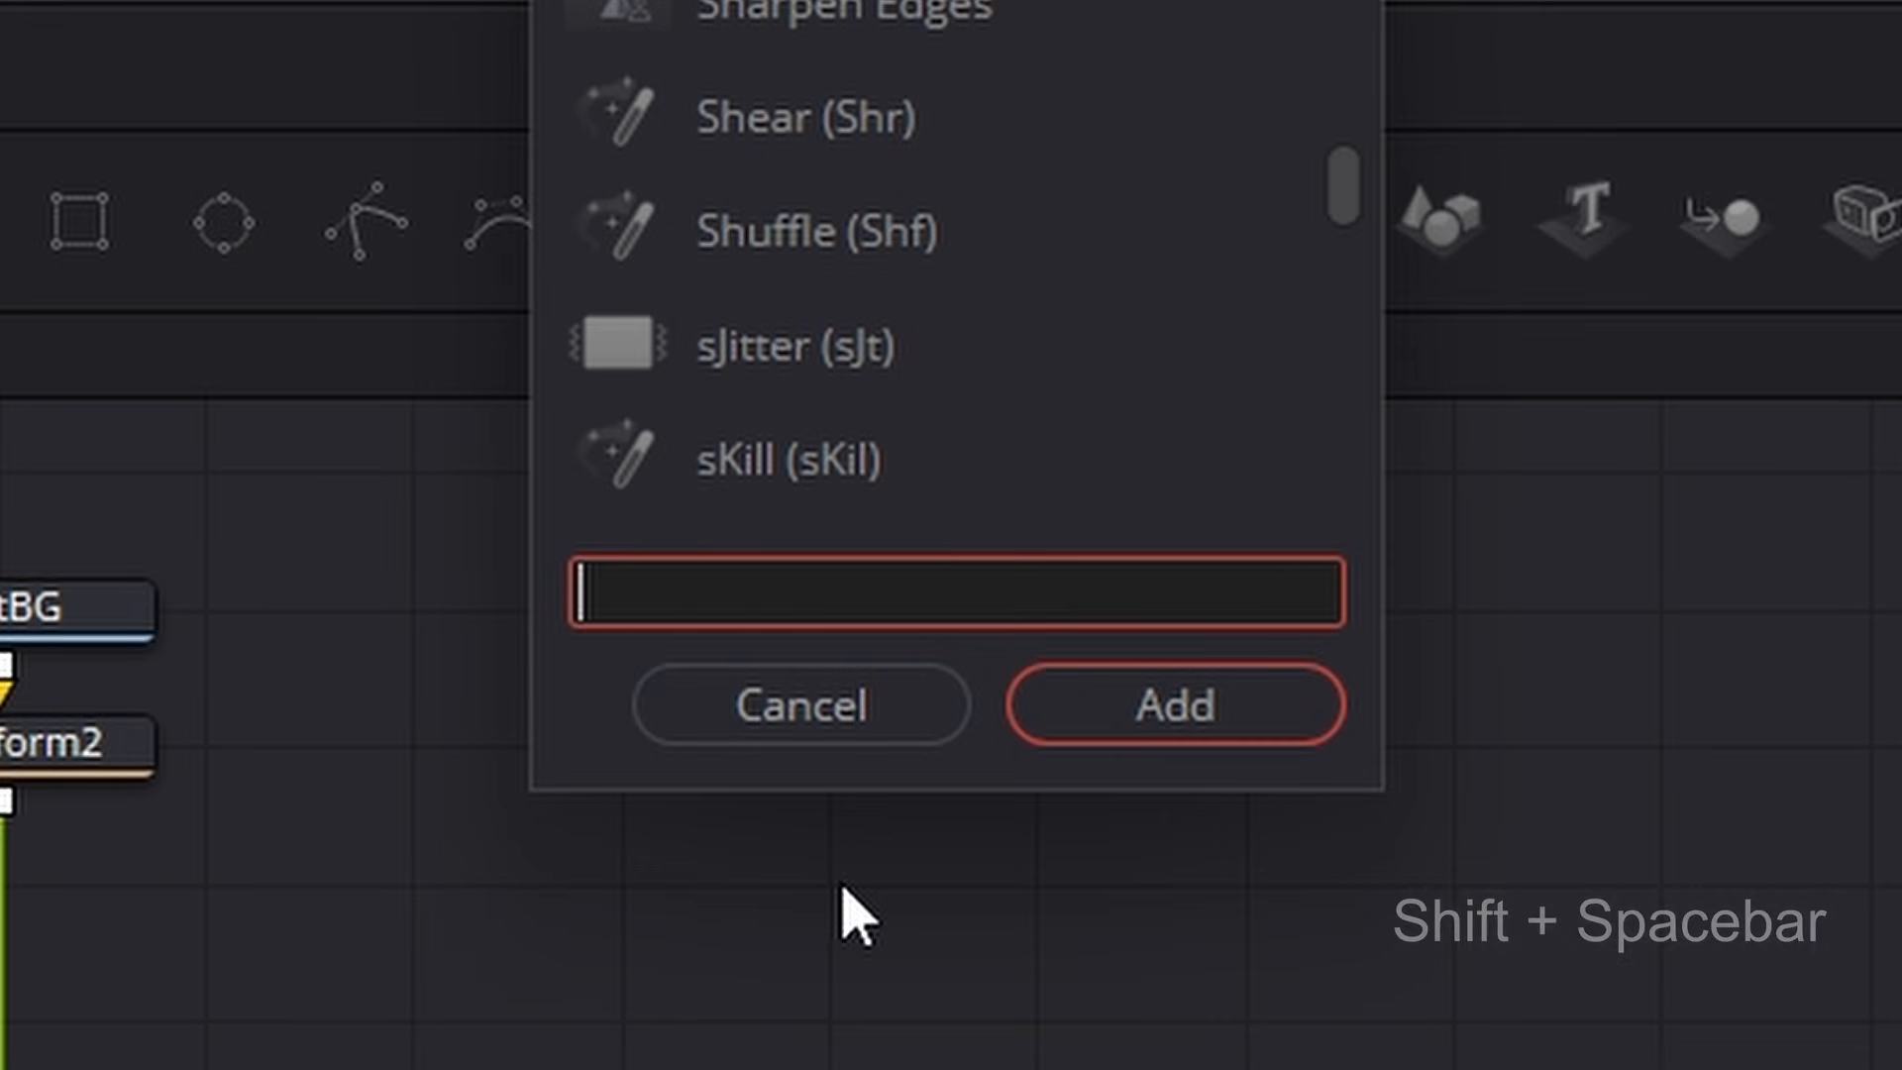
text(shad)
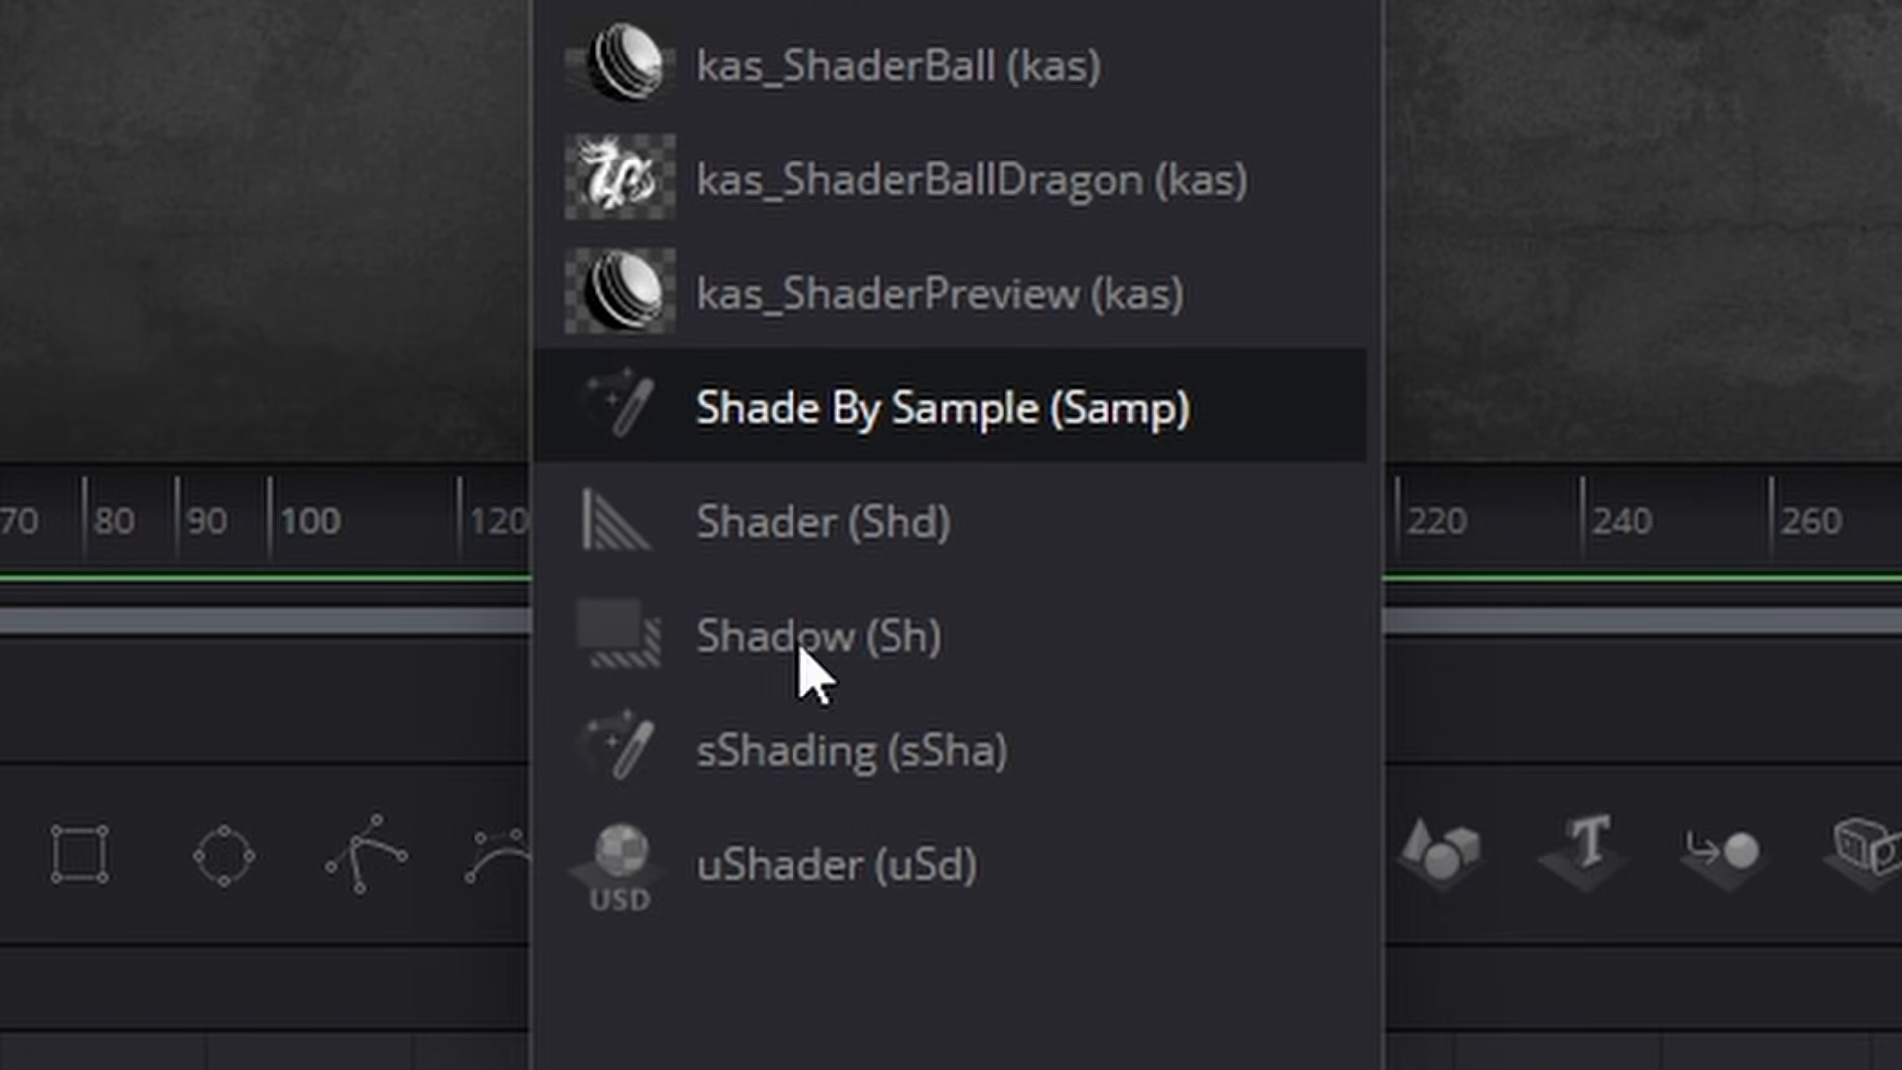
click(807, 654)
click(1257, 657)
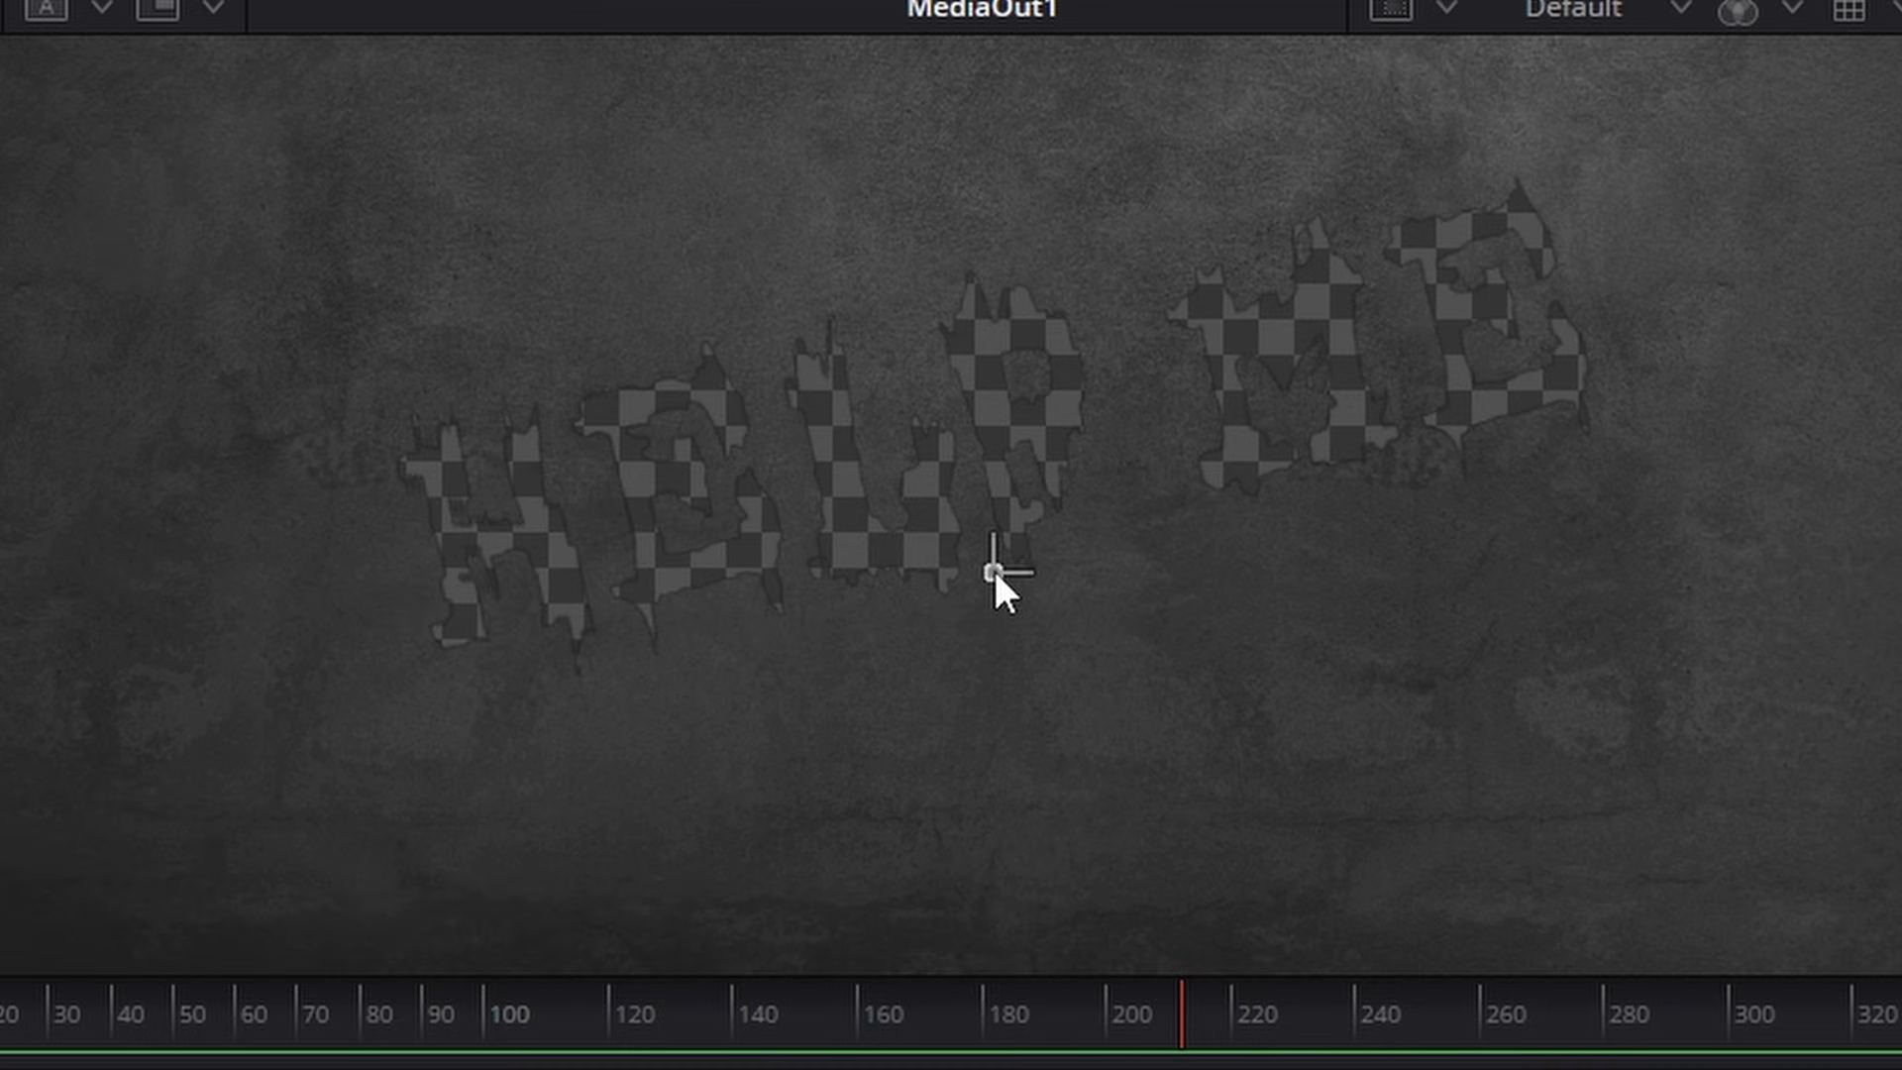
Step: Offset Shadow1's shadow slightly down and to the right, to about X 0.504 and Y 0.487, and raise its Softness
mouse_move(993, 573)
mouse_down()
mouse_move(983, 554)
mouse_move(955, 573)
mouse_move(1017, 558)
mouse_move(1001, 582)
mouse_up()
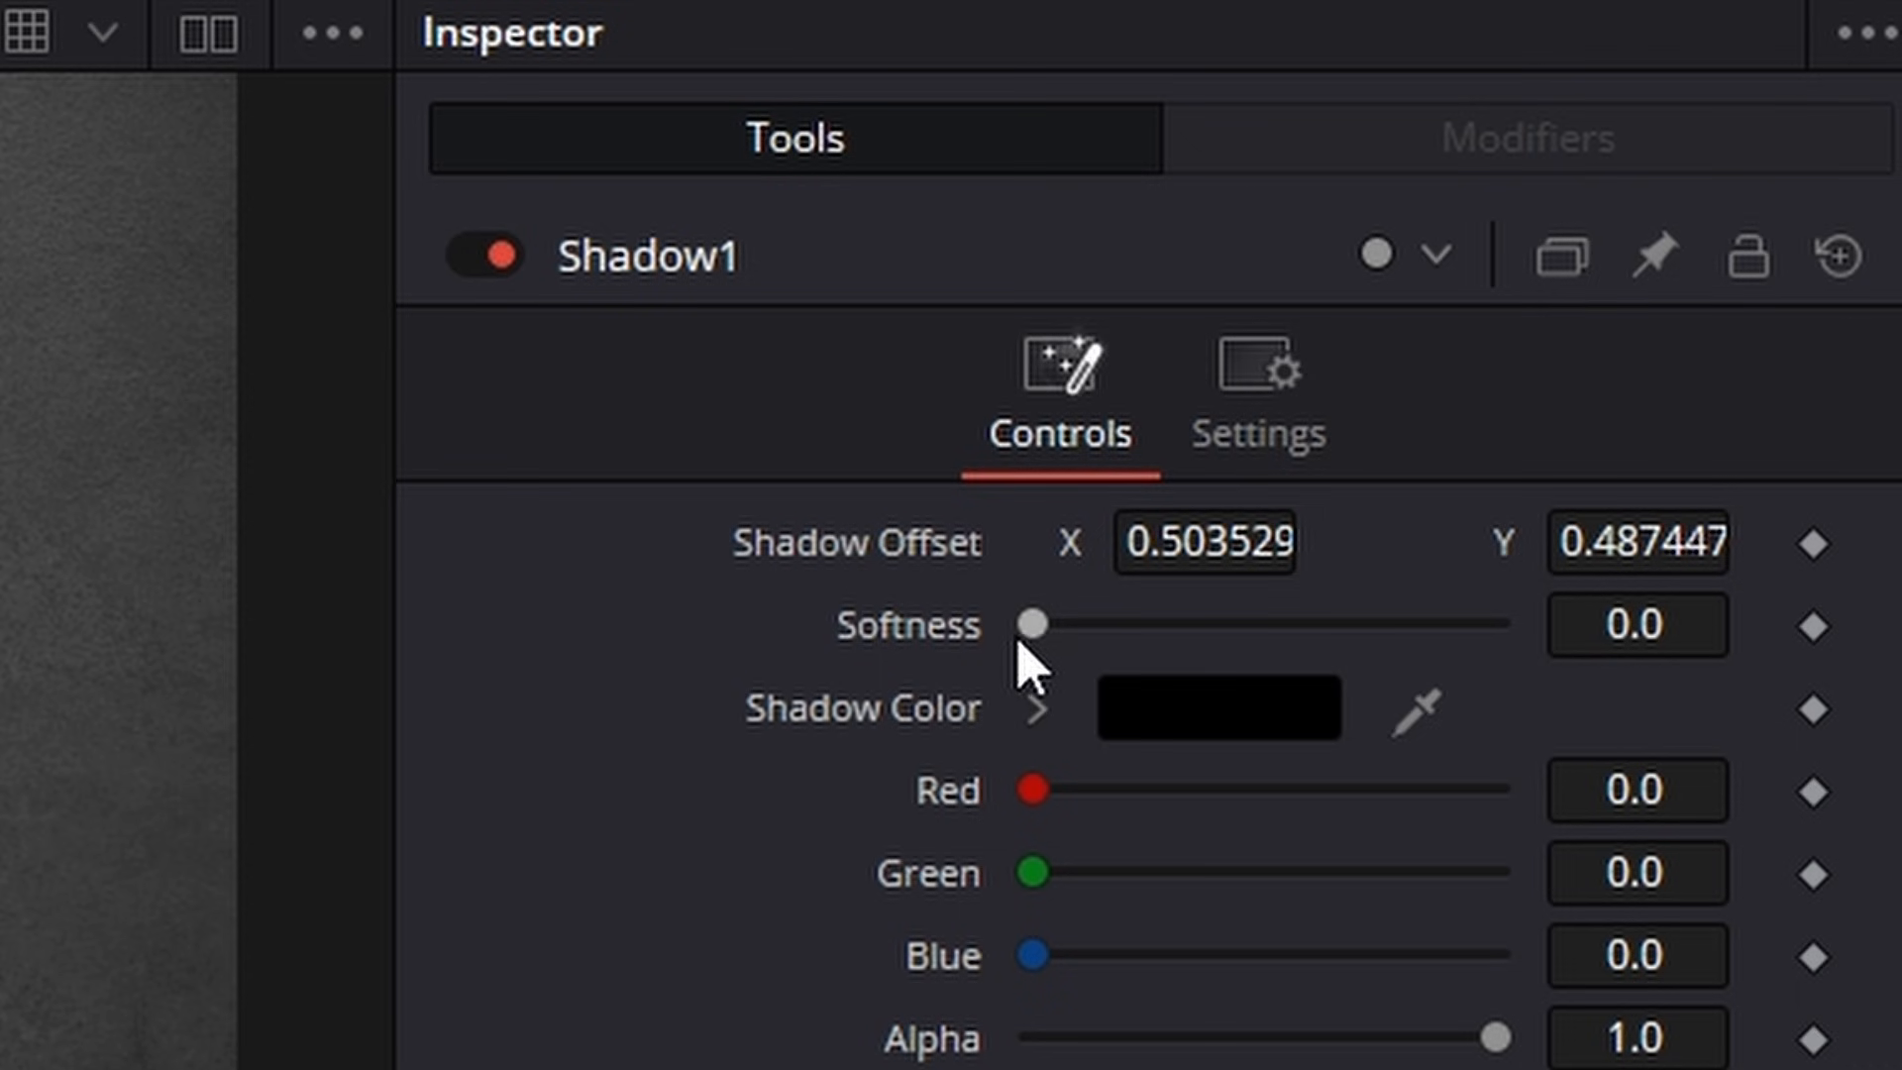
drag(1033, 624, 1040, 633)
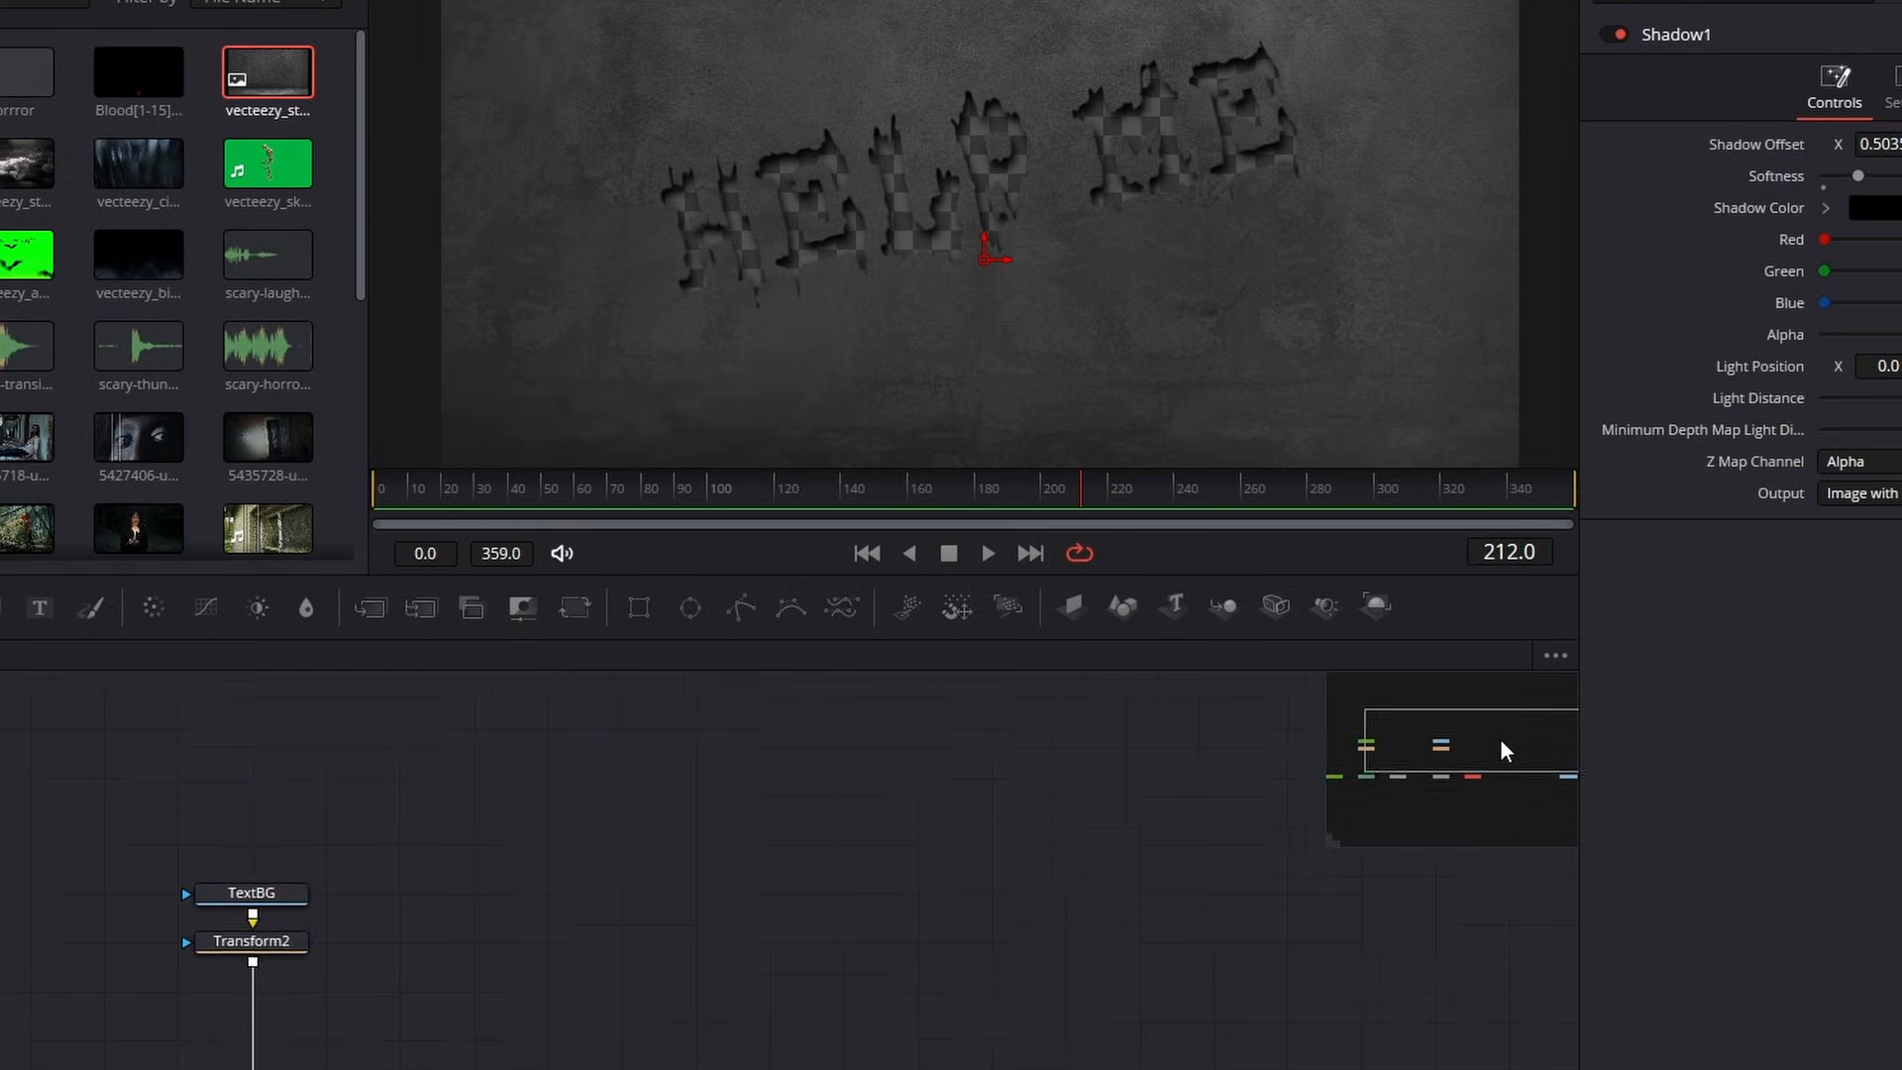
Step: Bring the dark blue vecteezy_ci... video clip into the node graph between Shadow1 and MediaOut1 and rename it Text BG Vid
mouse_move(1500, 739)
mouse_down()
mouse_move(1498, 769)
mouse_move(1460, 757)
mouse_move(1494, 757)
mouse_up()
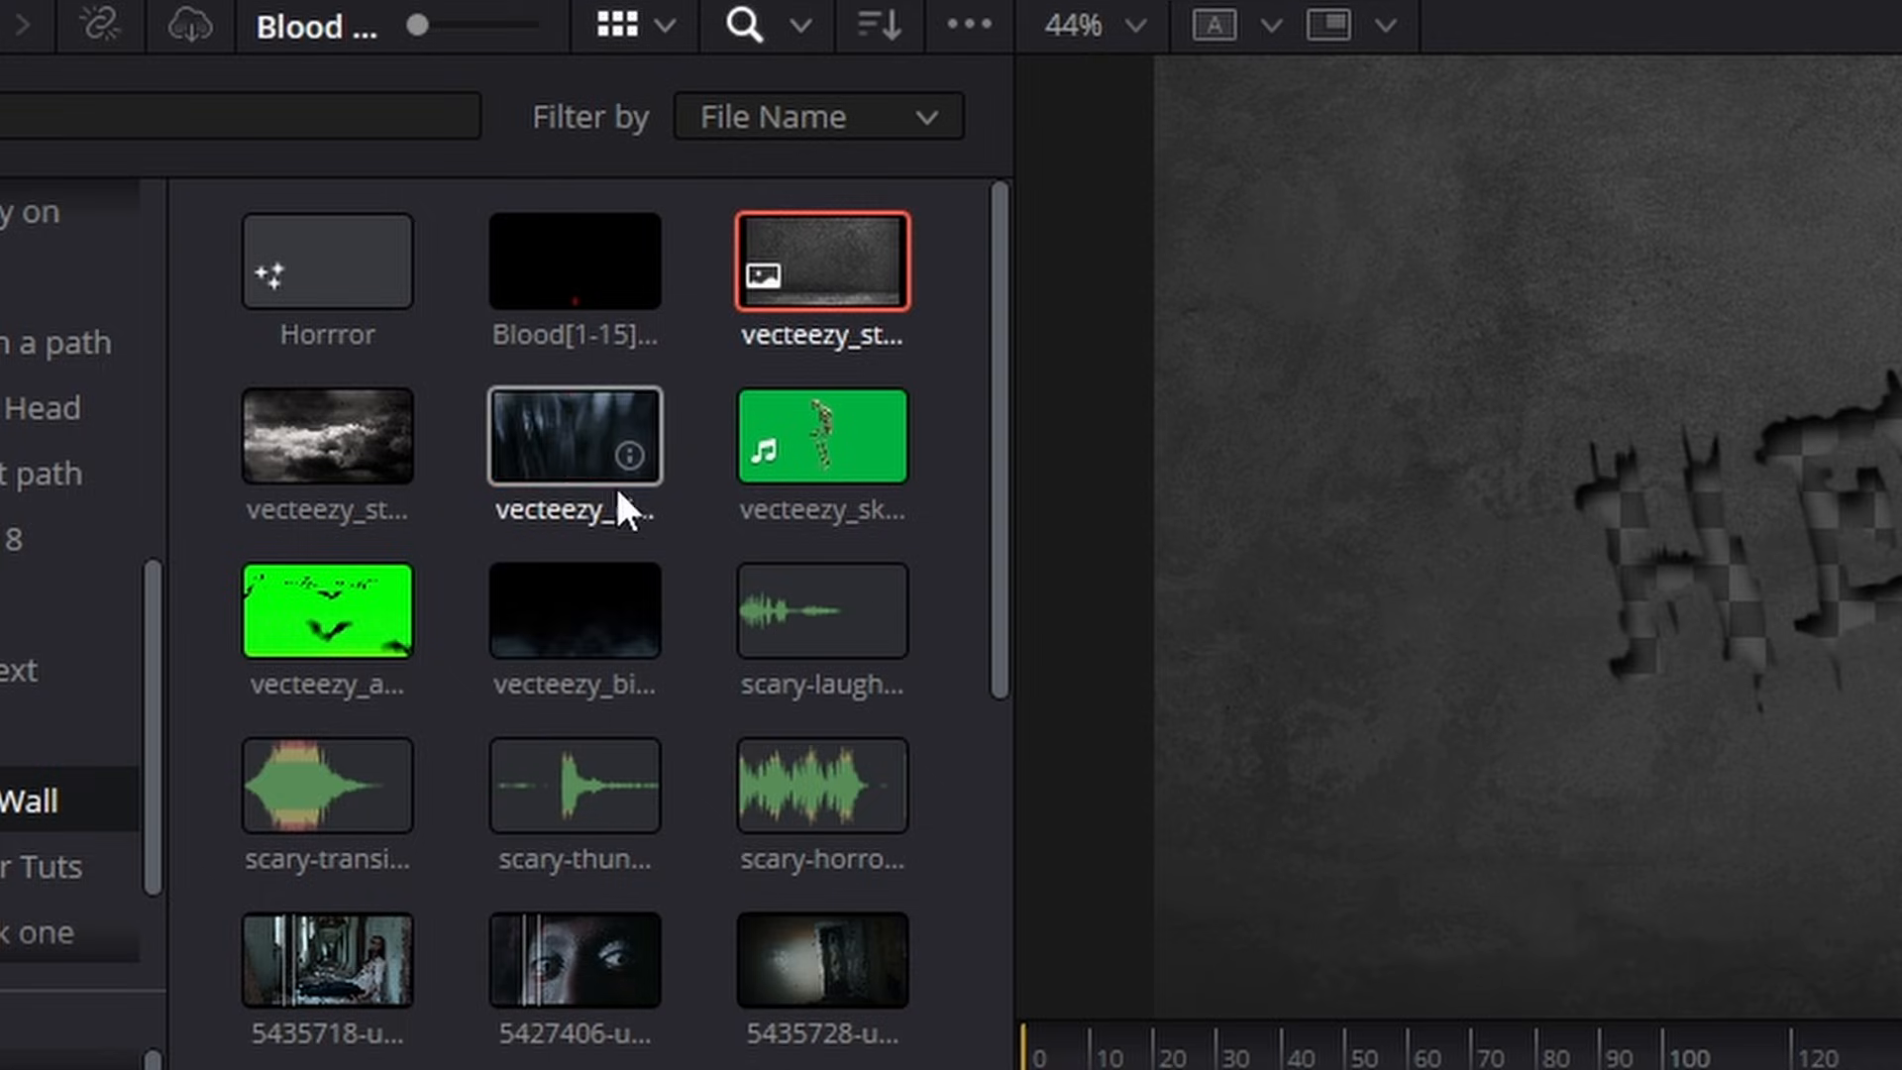
click(136, 161)
drag(572, 431, 1392, 485)
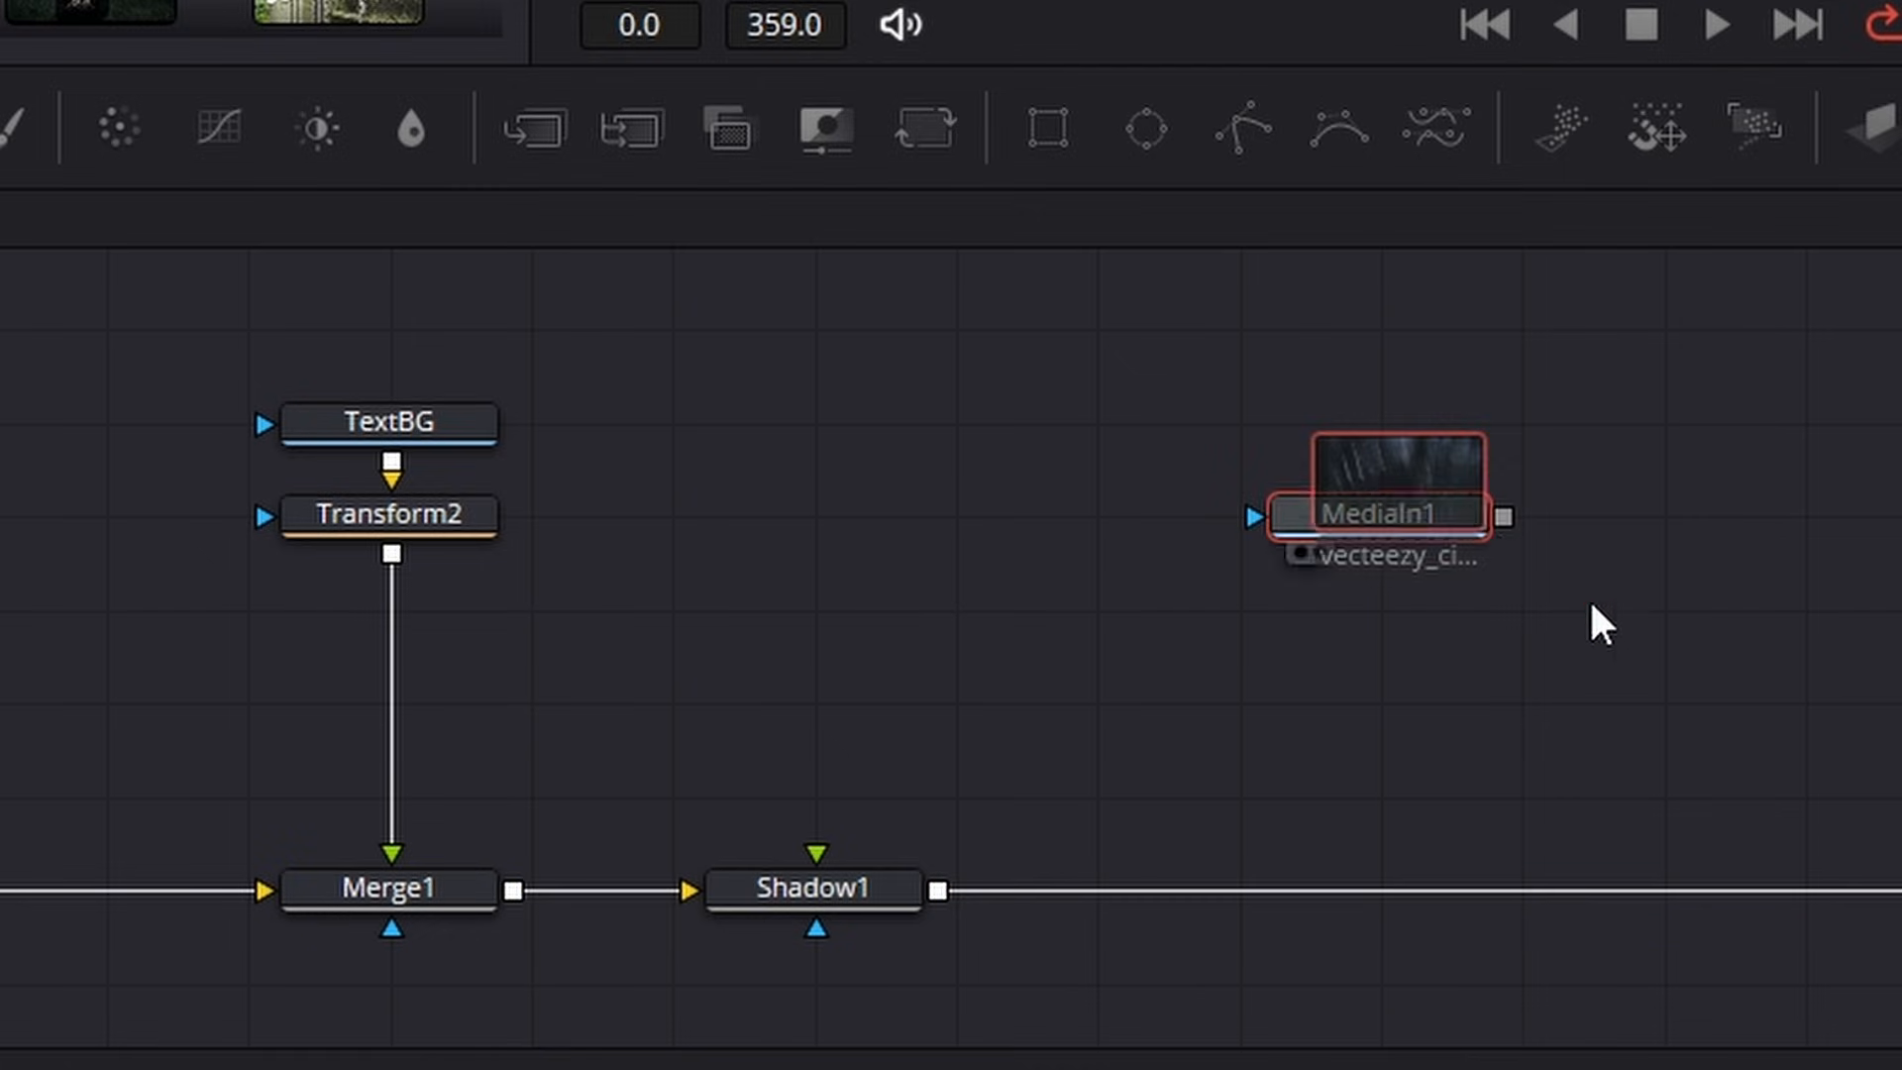
key(F2)
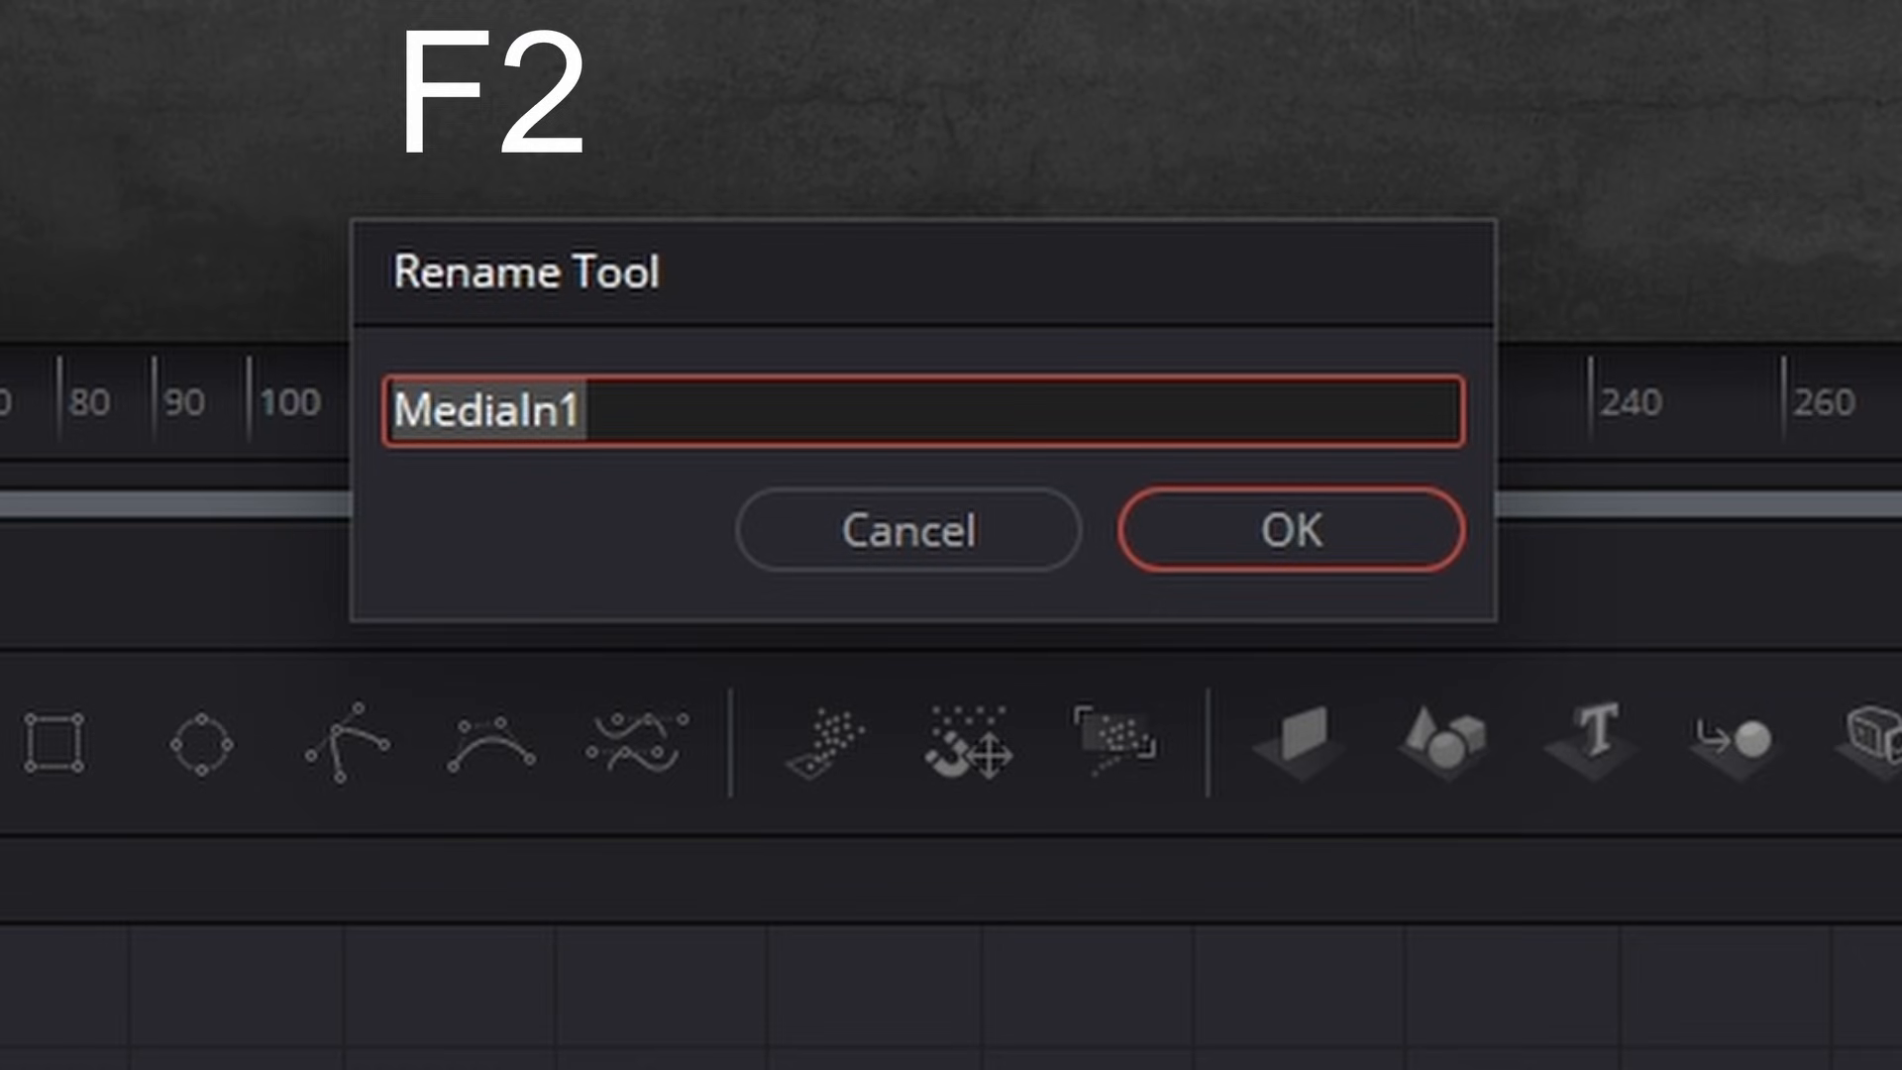
text(Text BG Vid)
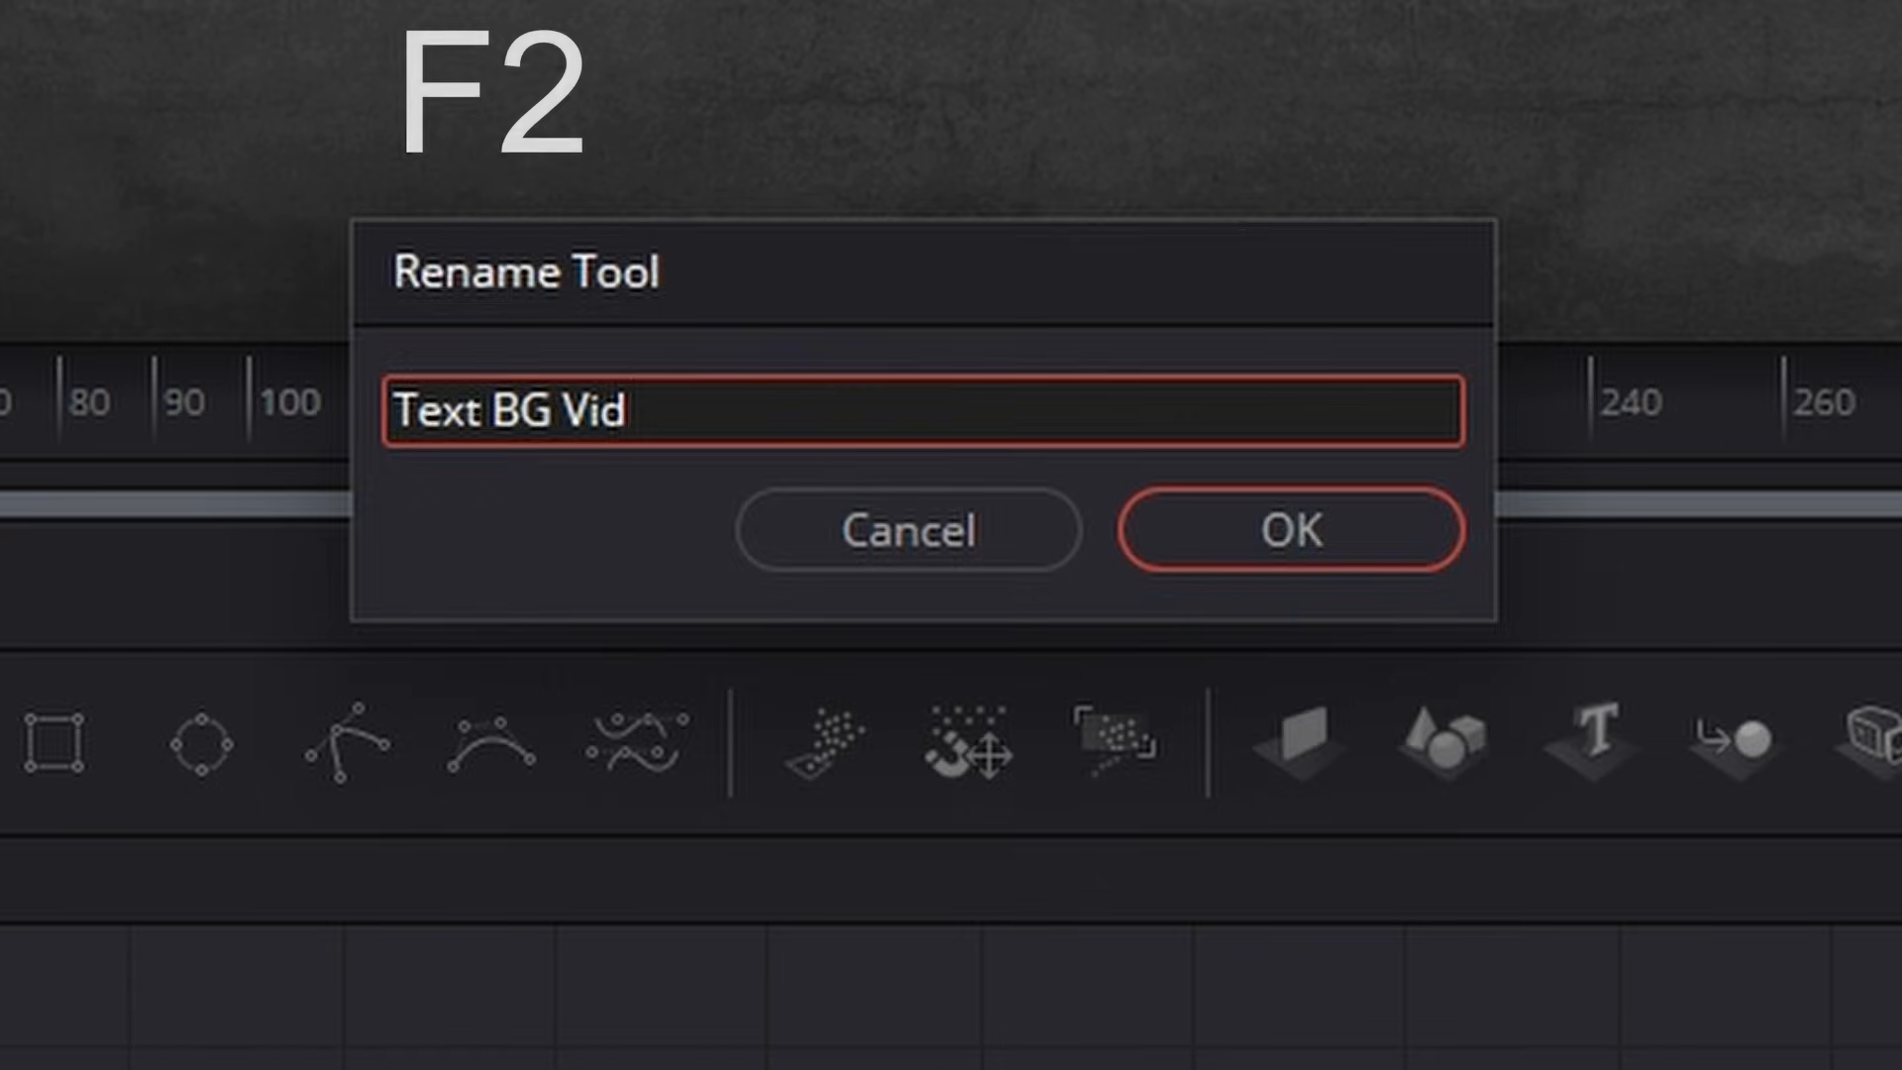
key(Return)
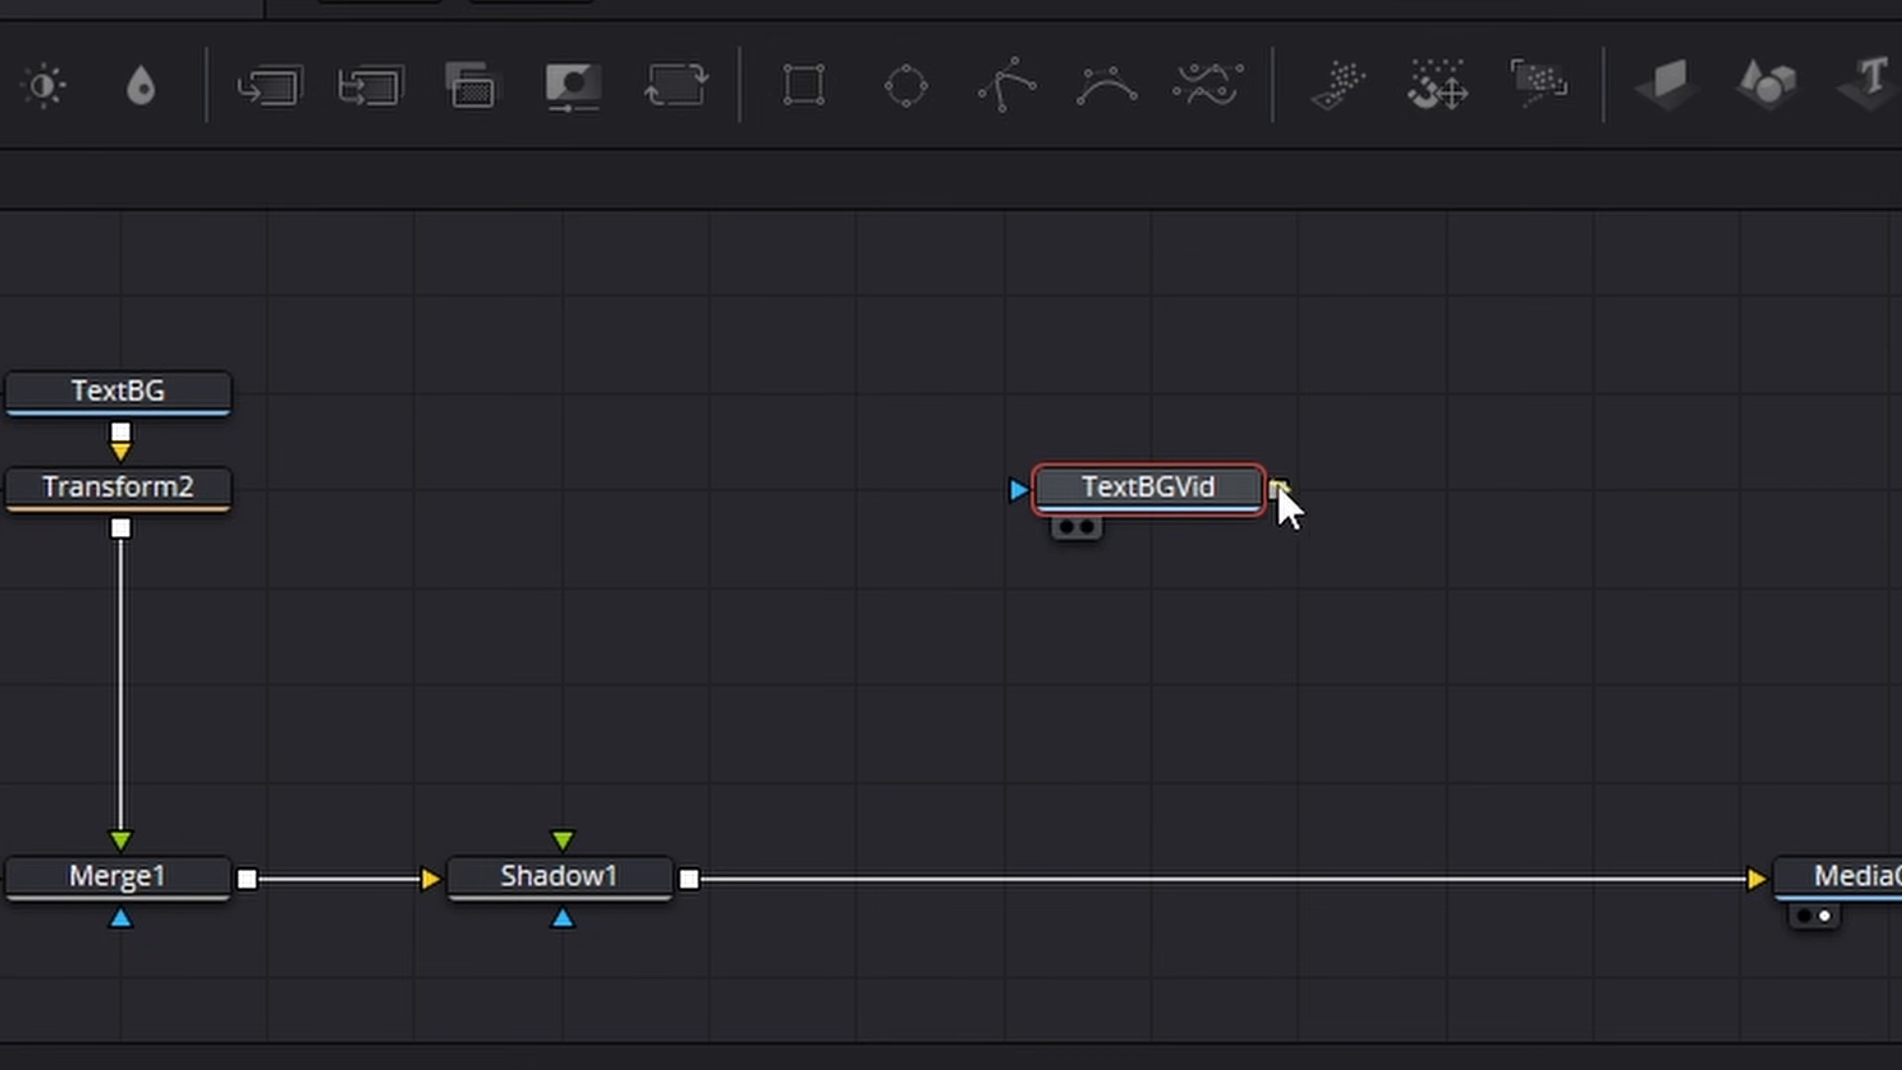
Step: Merge TextBGVid into Shadow1's output and swap the new merge's inputs so the video sits behind the wall
drag(1278, 488, 692, 875)
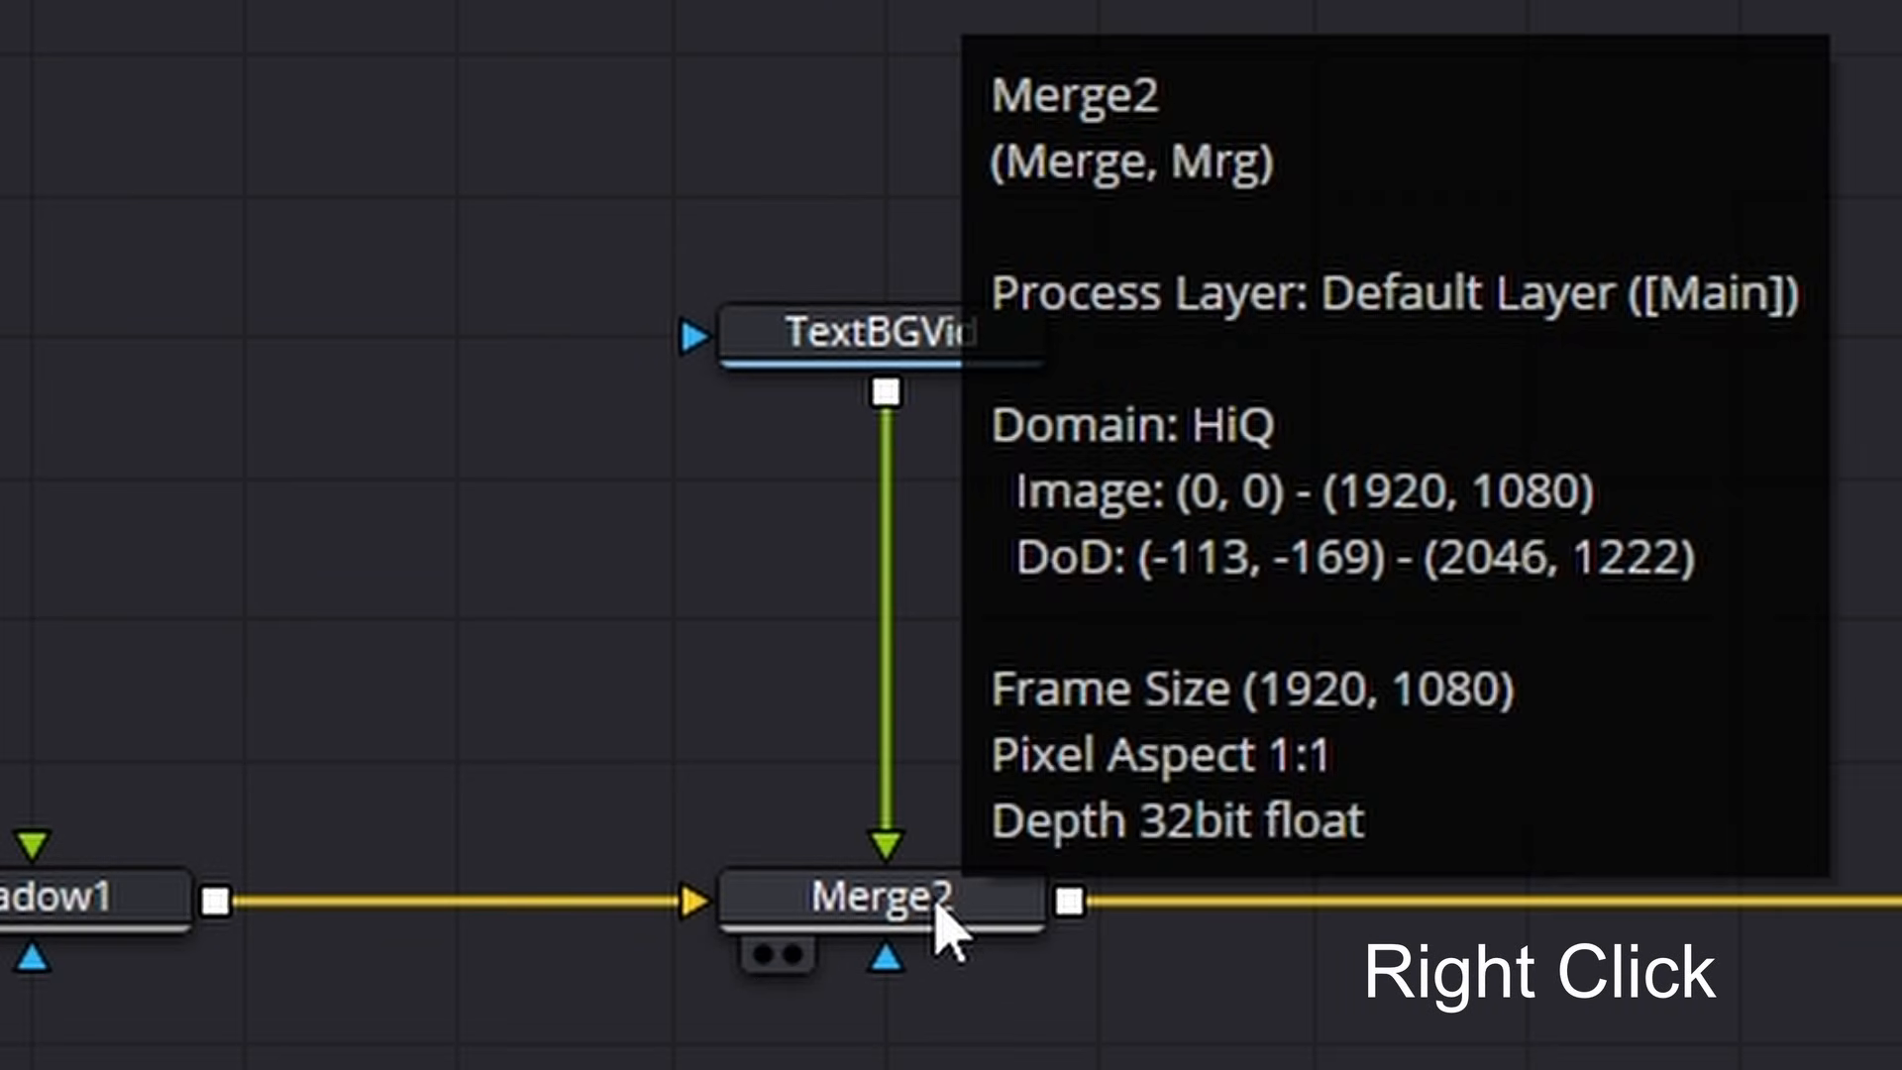
click(918, 910)
right_click(913, 911)
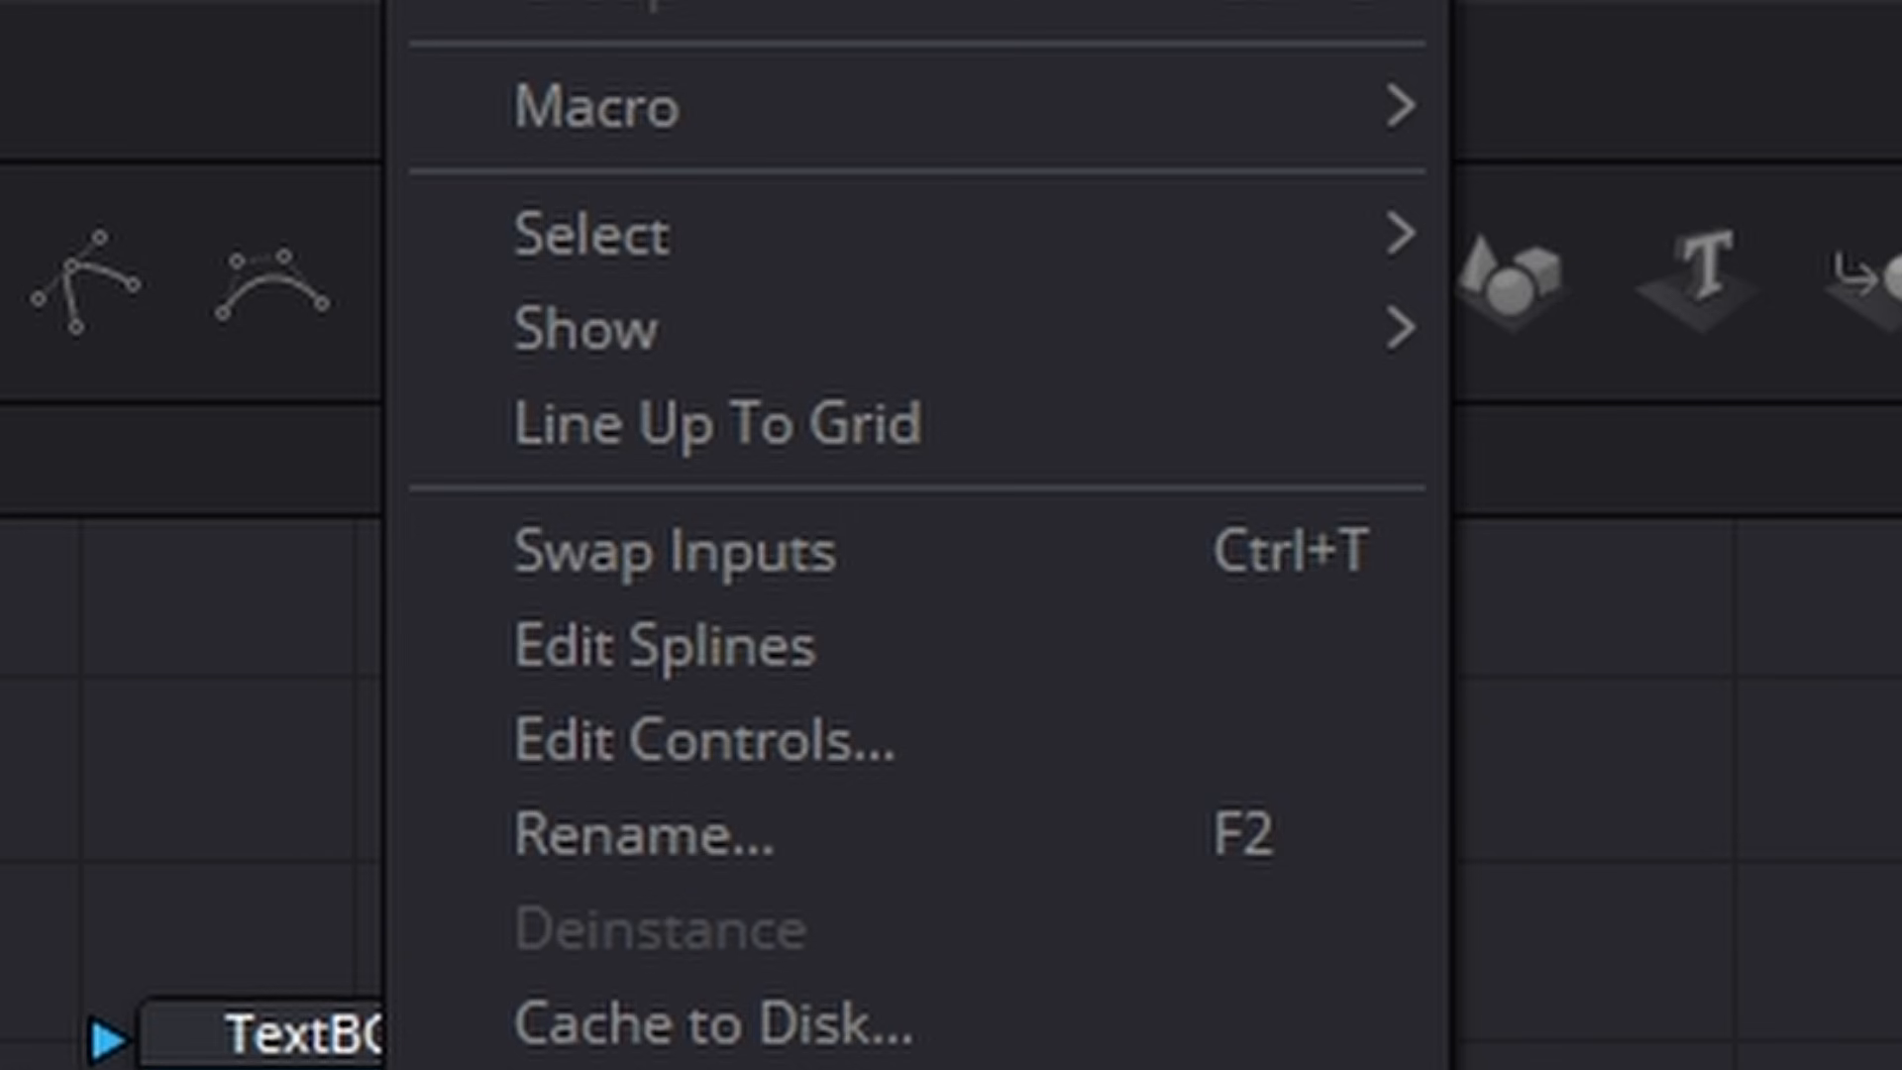
click(798, 592)
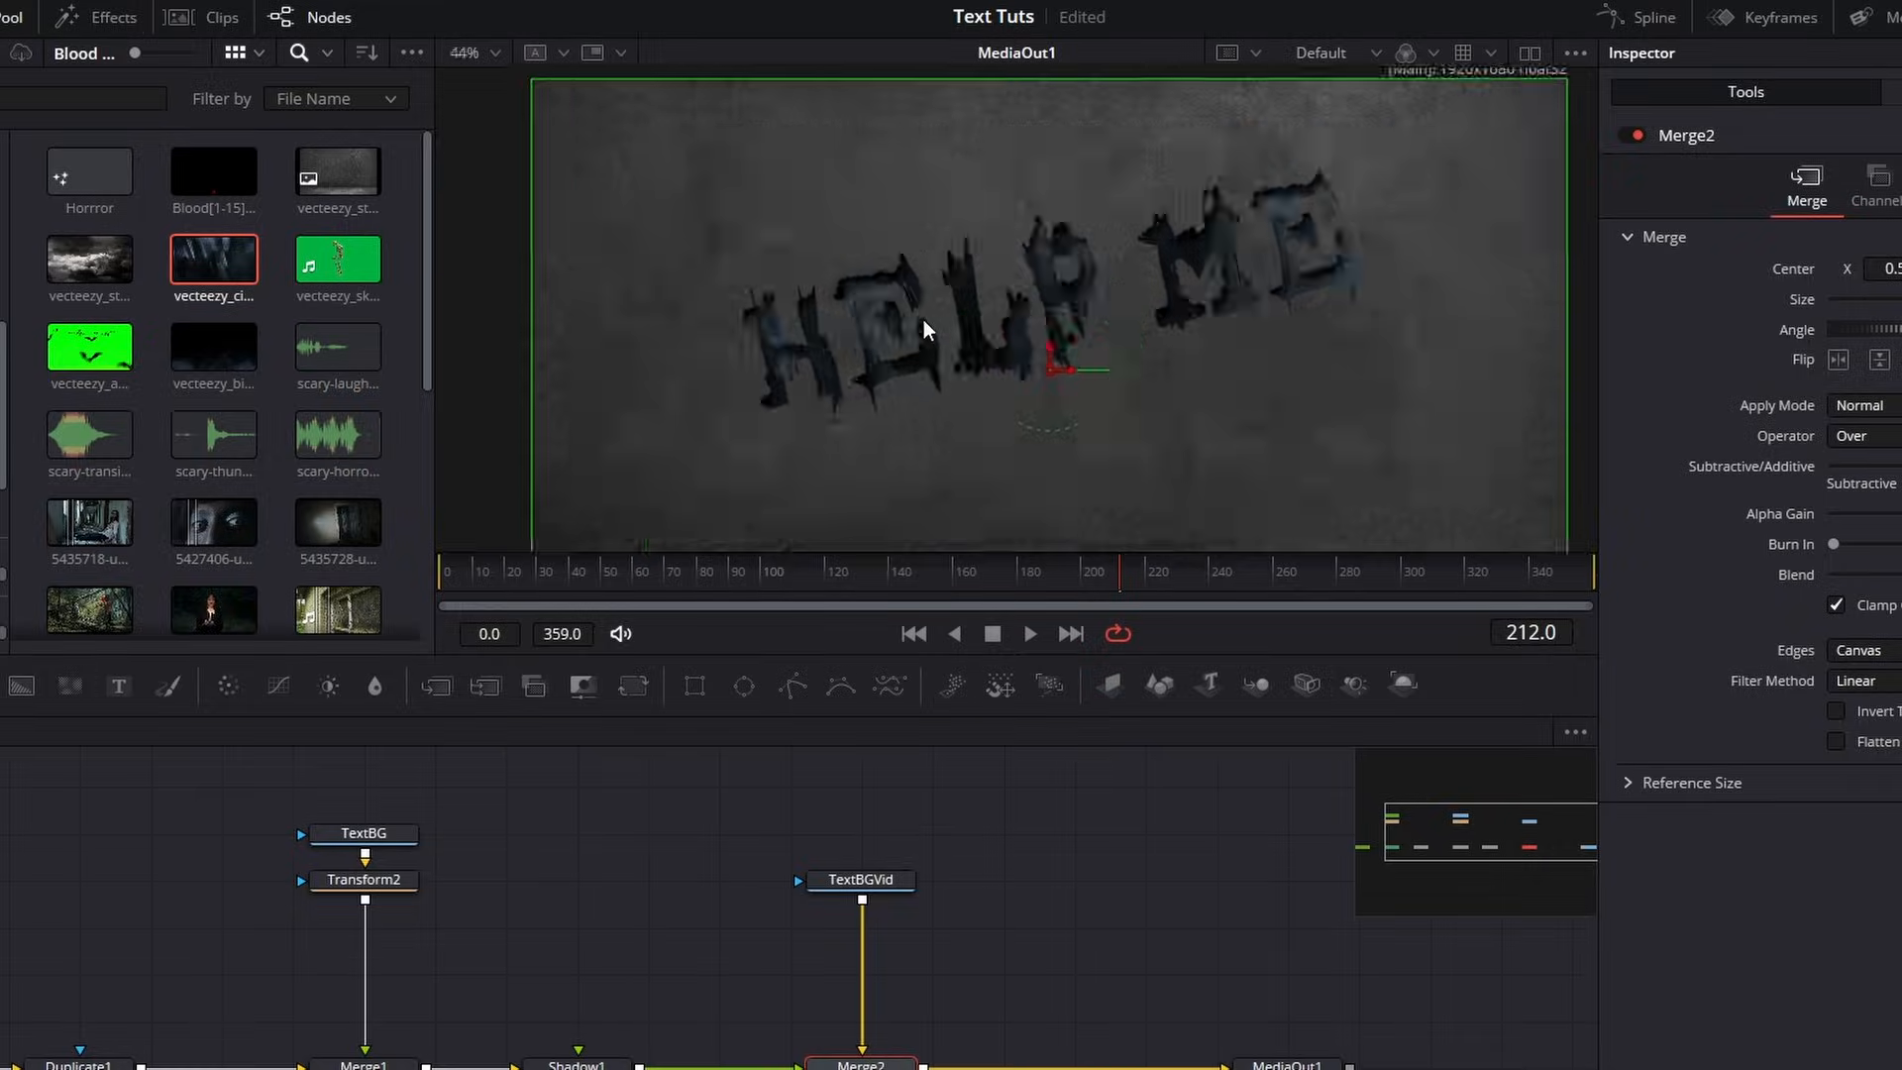
scroll(919, 418, down, 5)
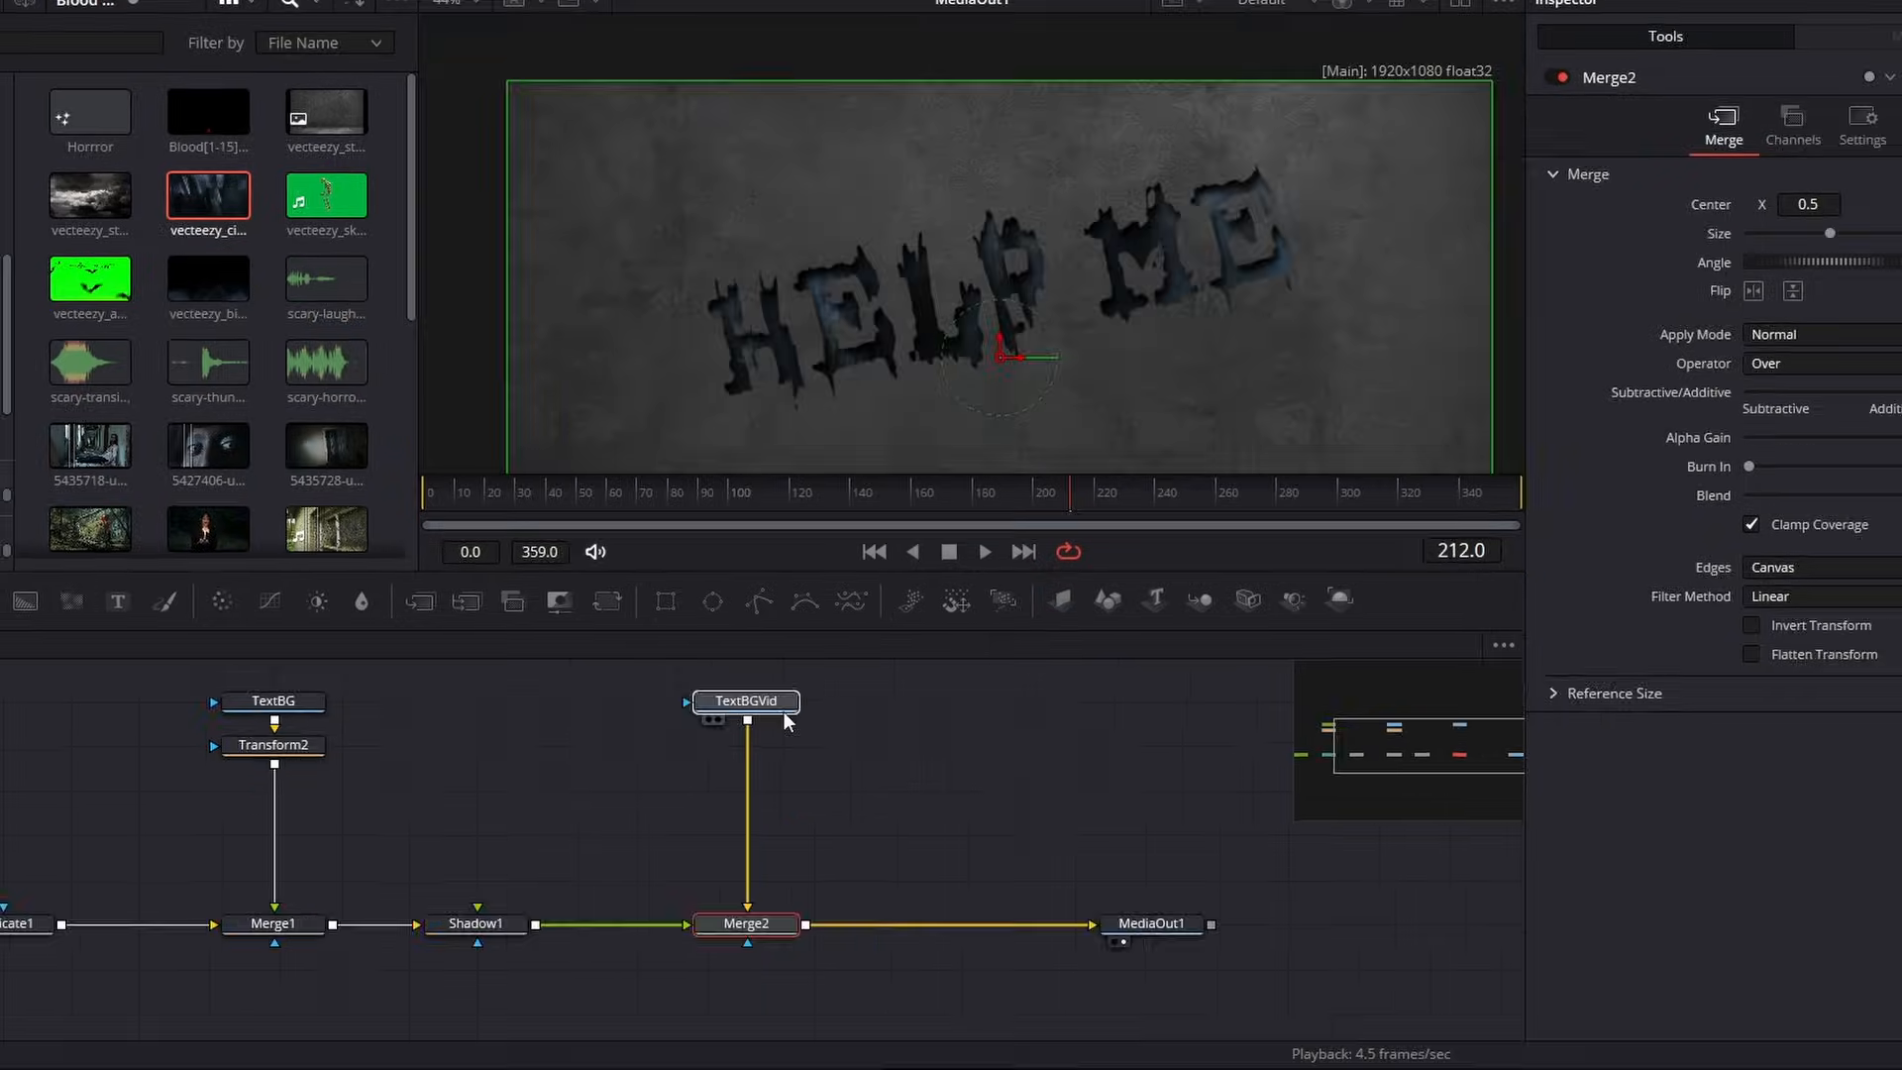
Step: Add a Color Corrector directly after TextBGVid and tint the background video strongly towards red
click(783, 712)
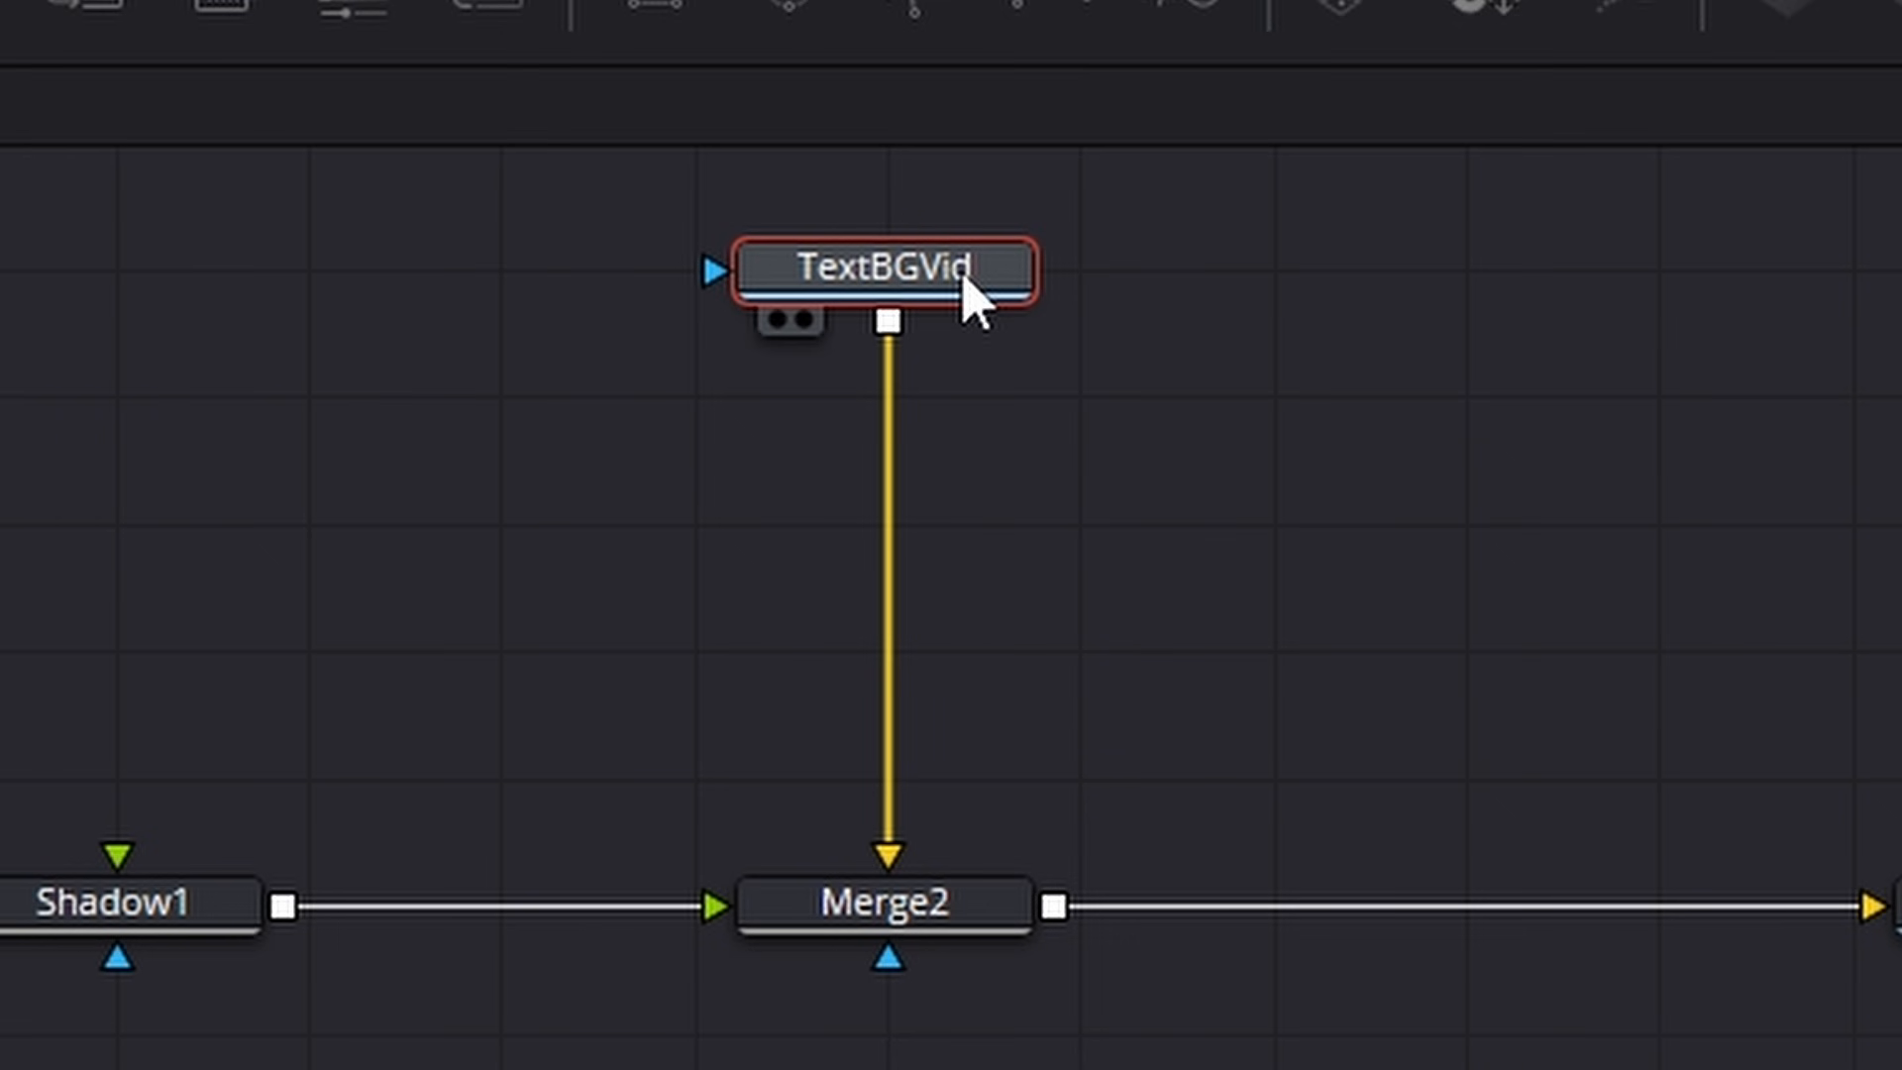
mouse_move(995, 289)
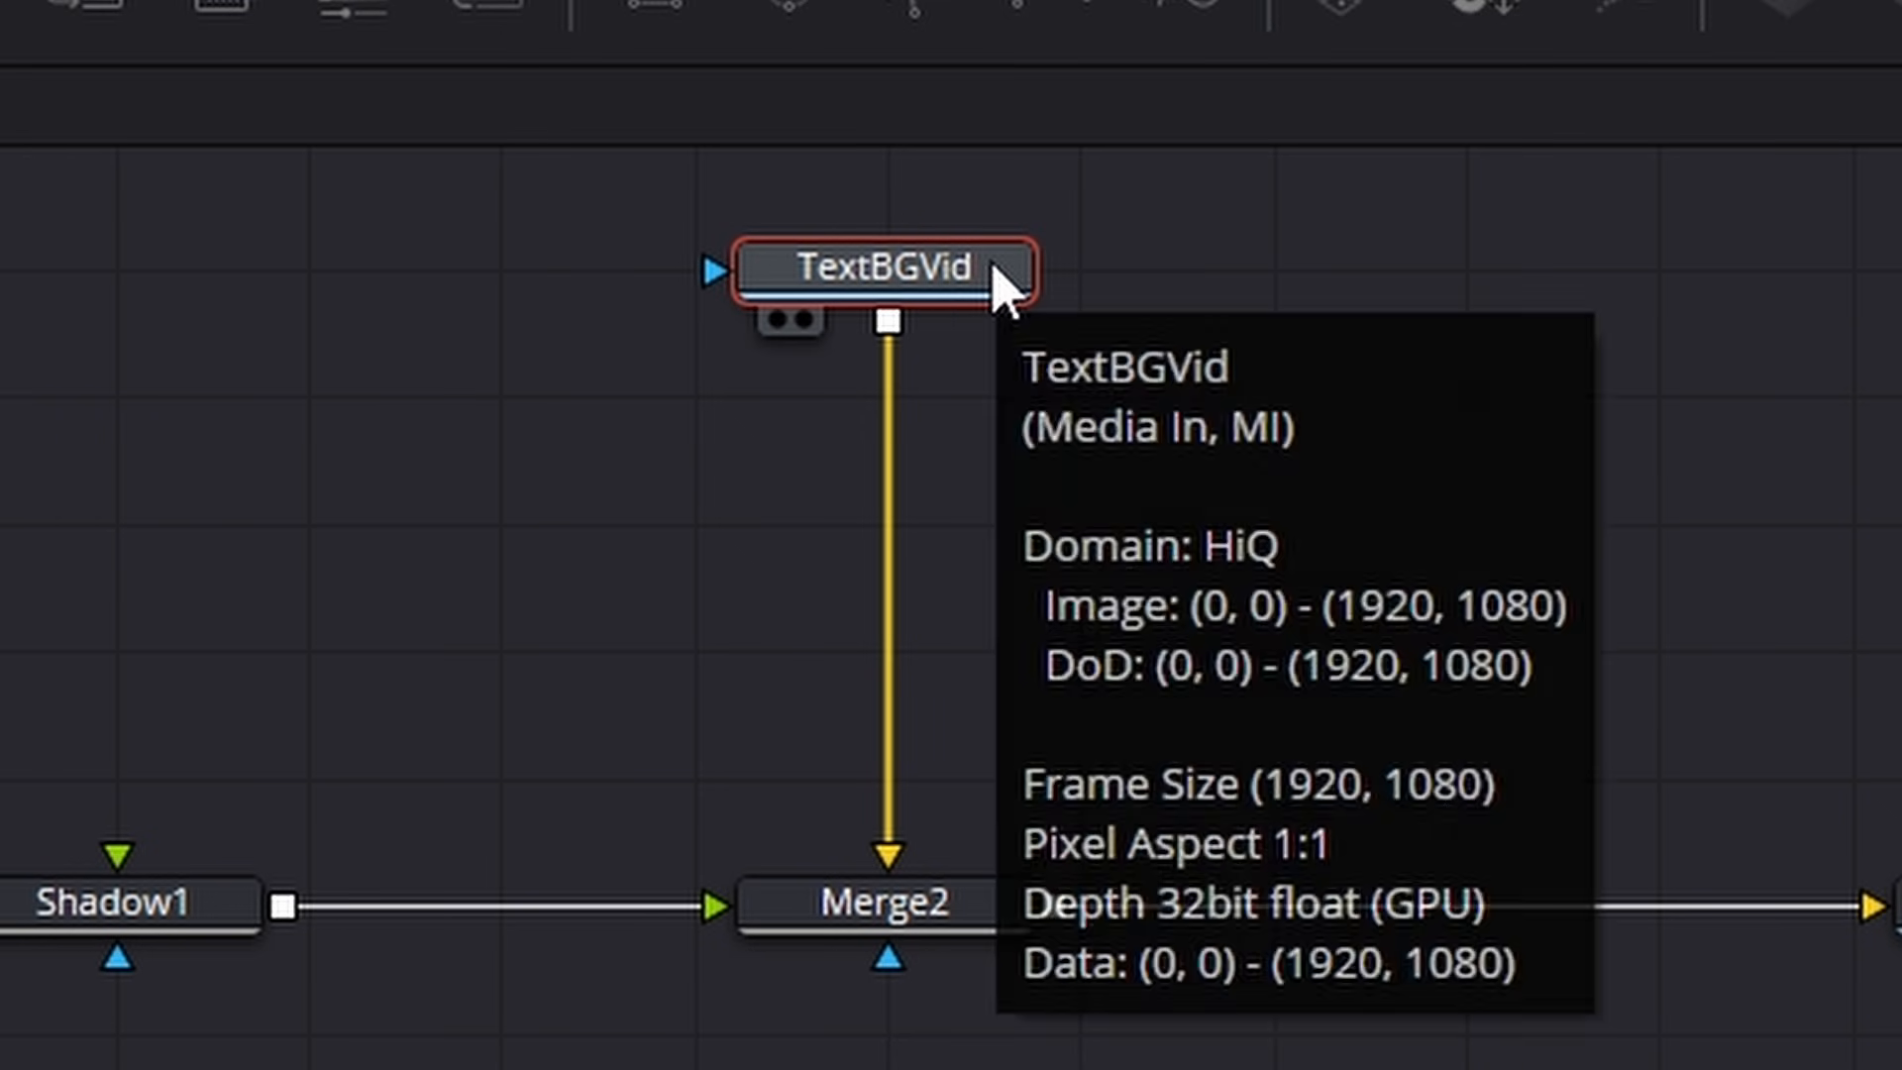
key(shift+space)
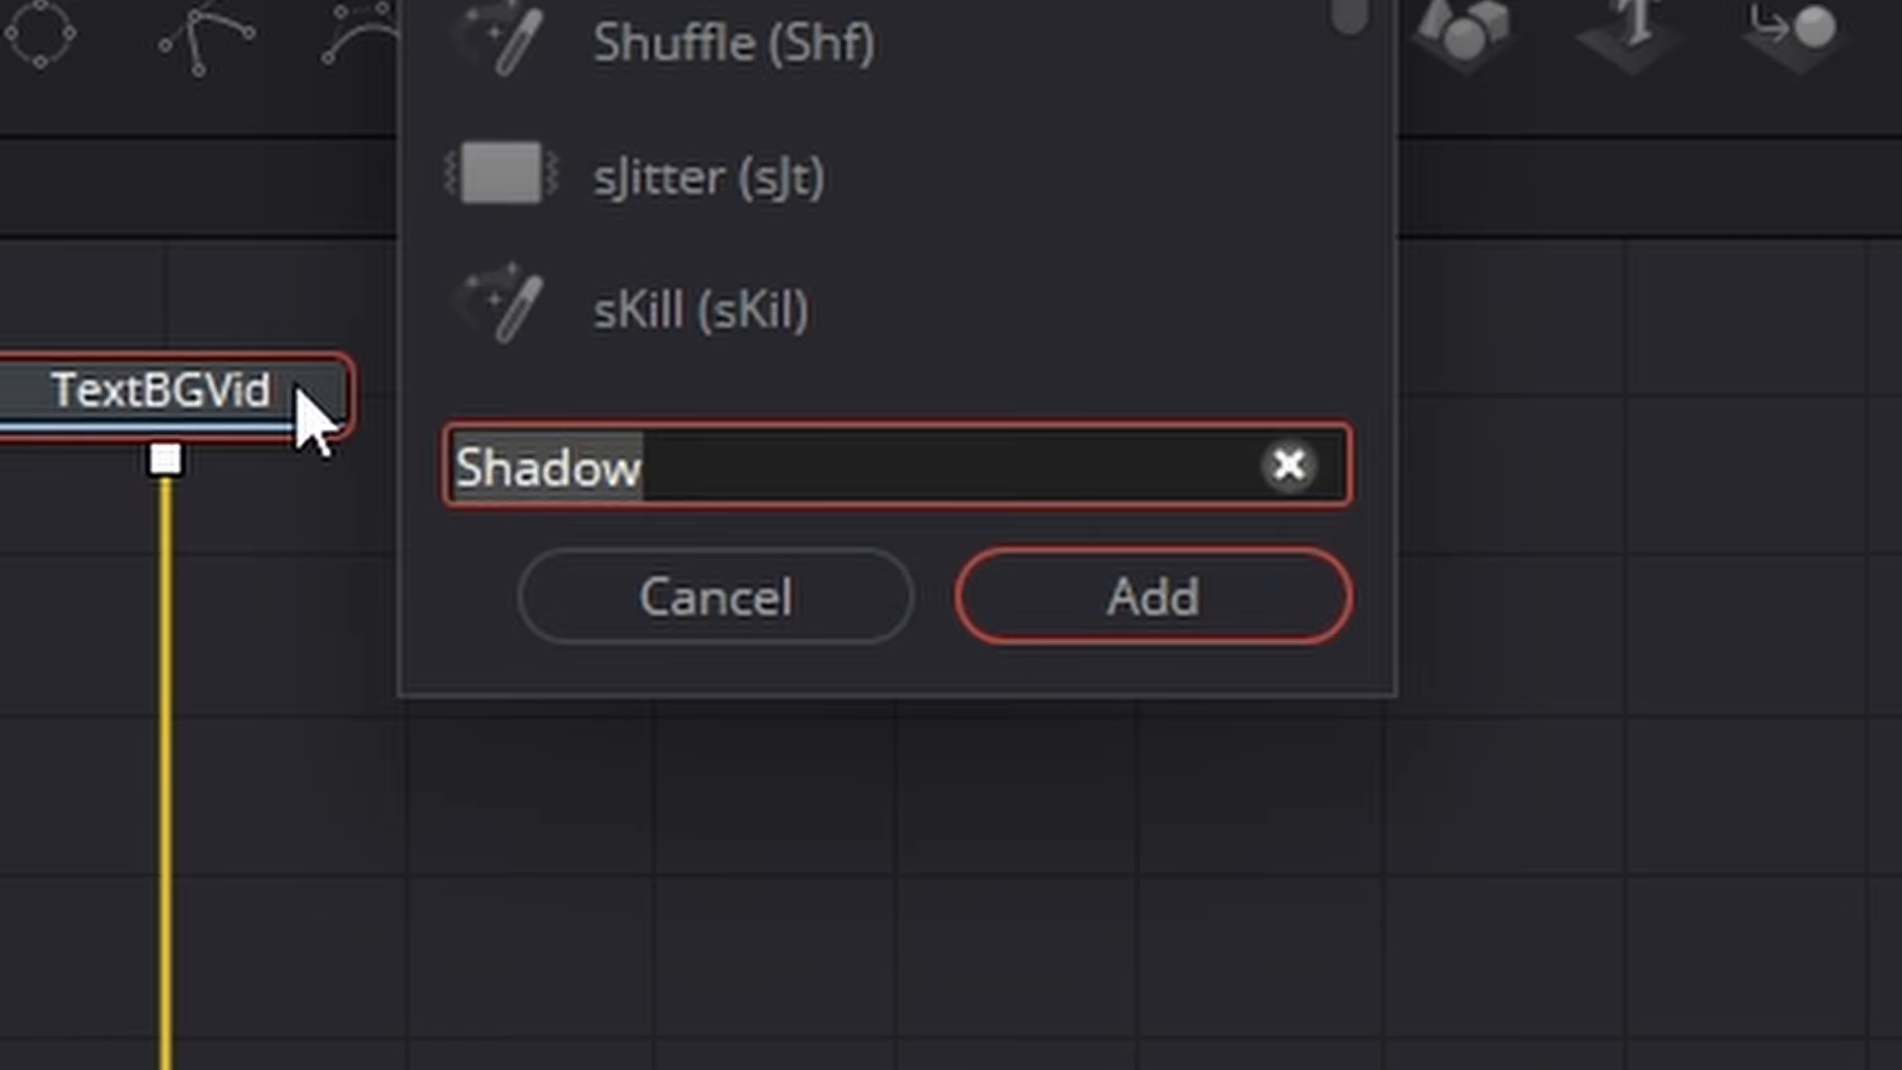
key(BackSpace)
text(cc)
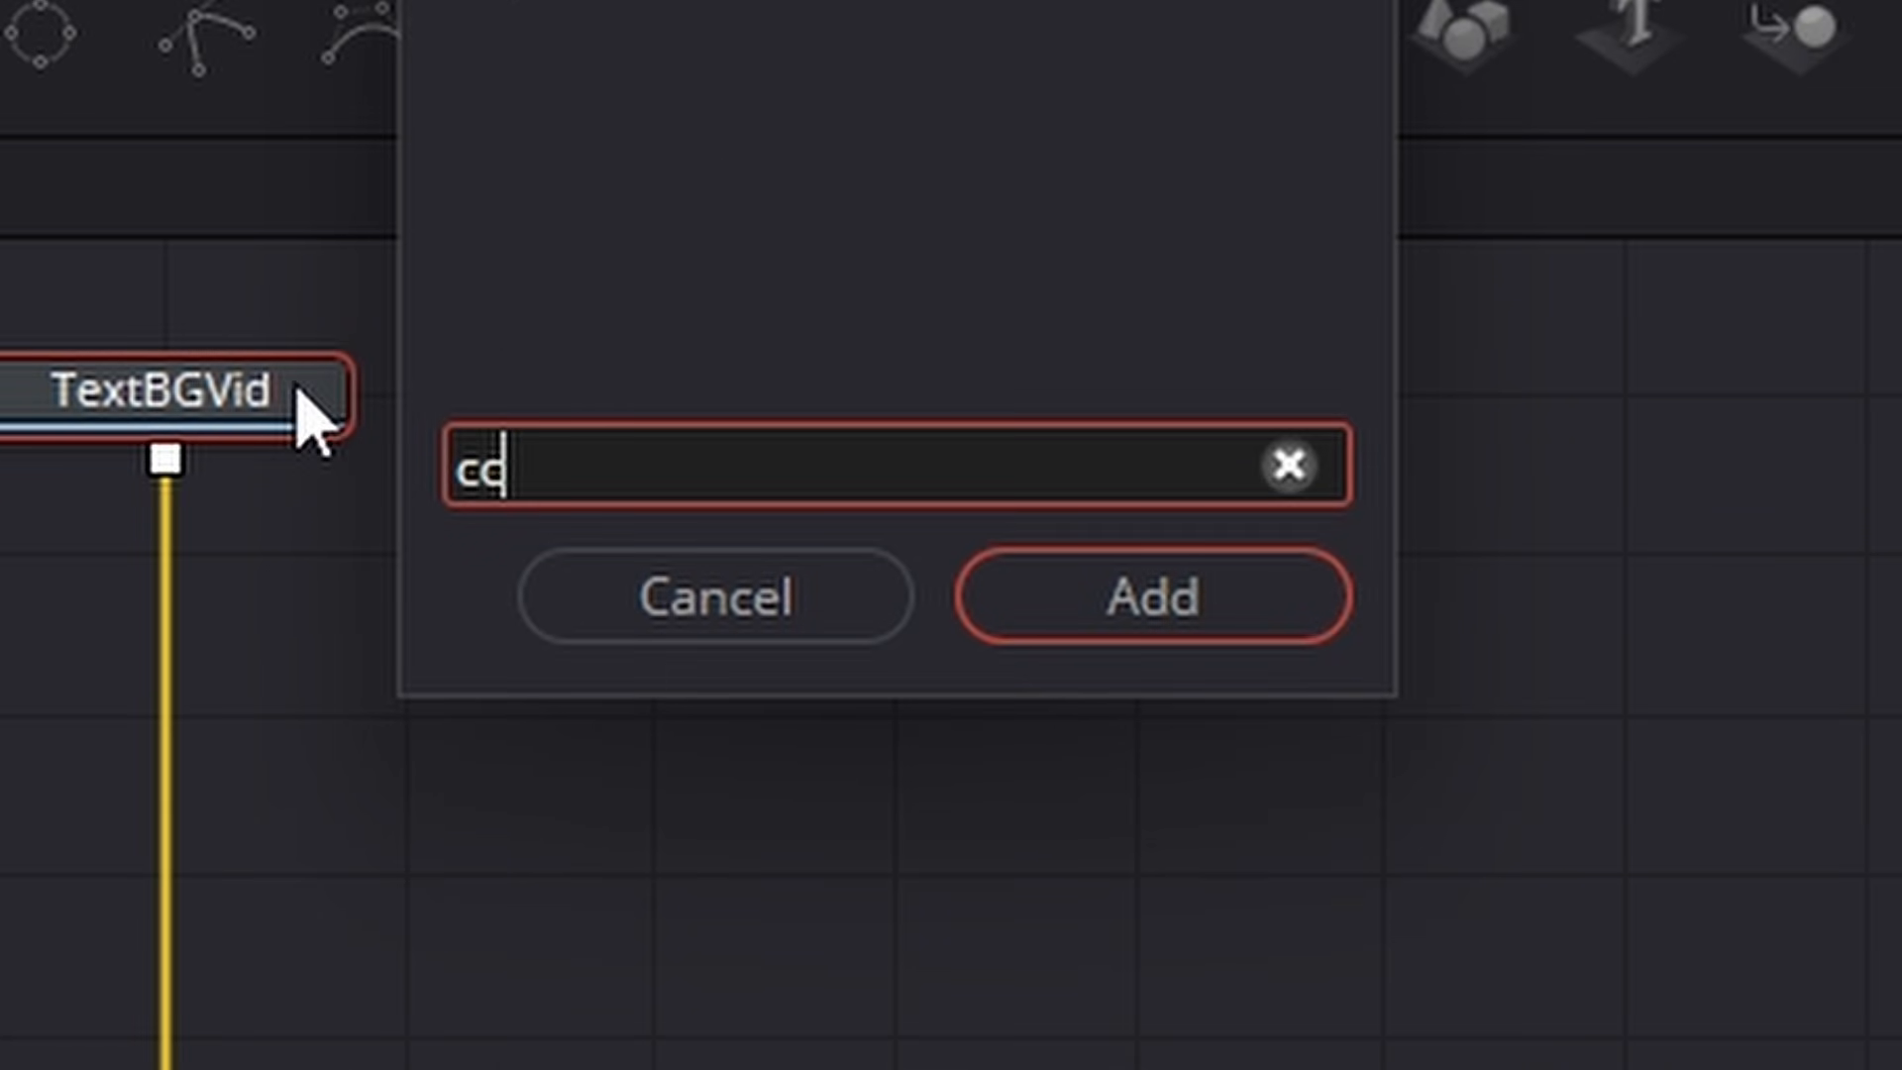
key(Return)
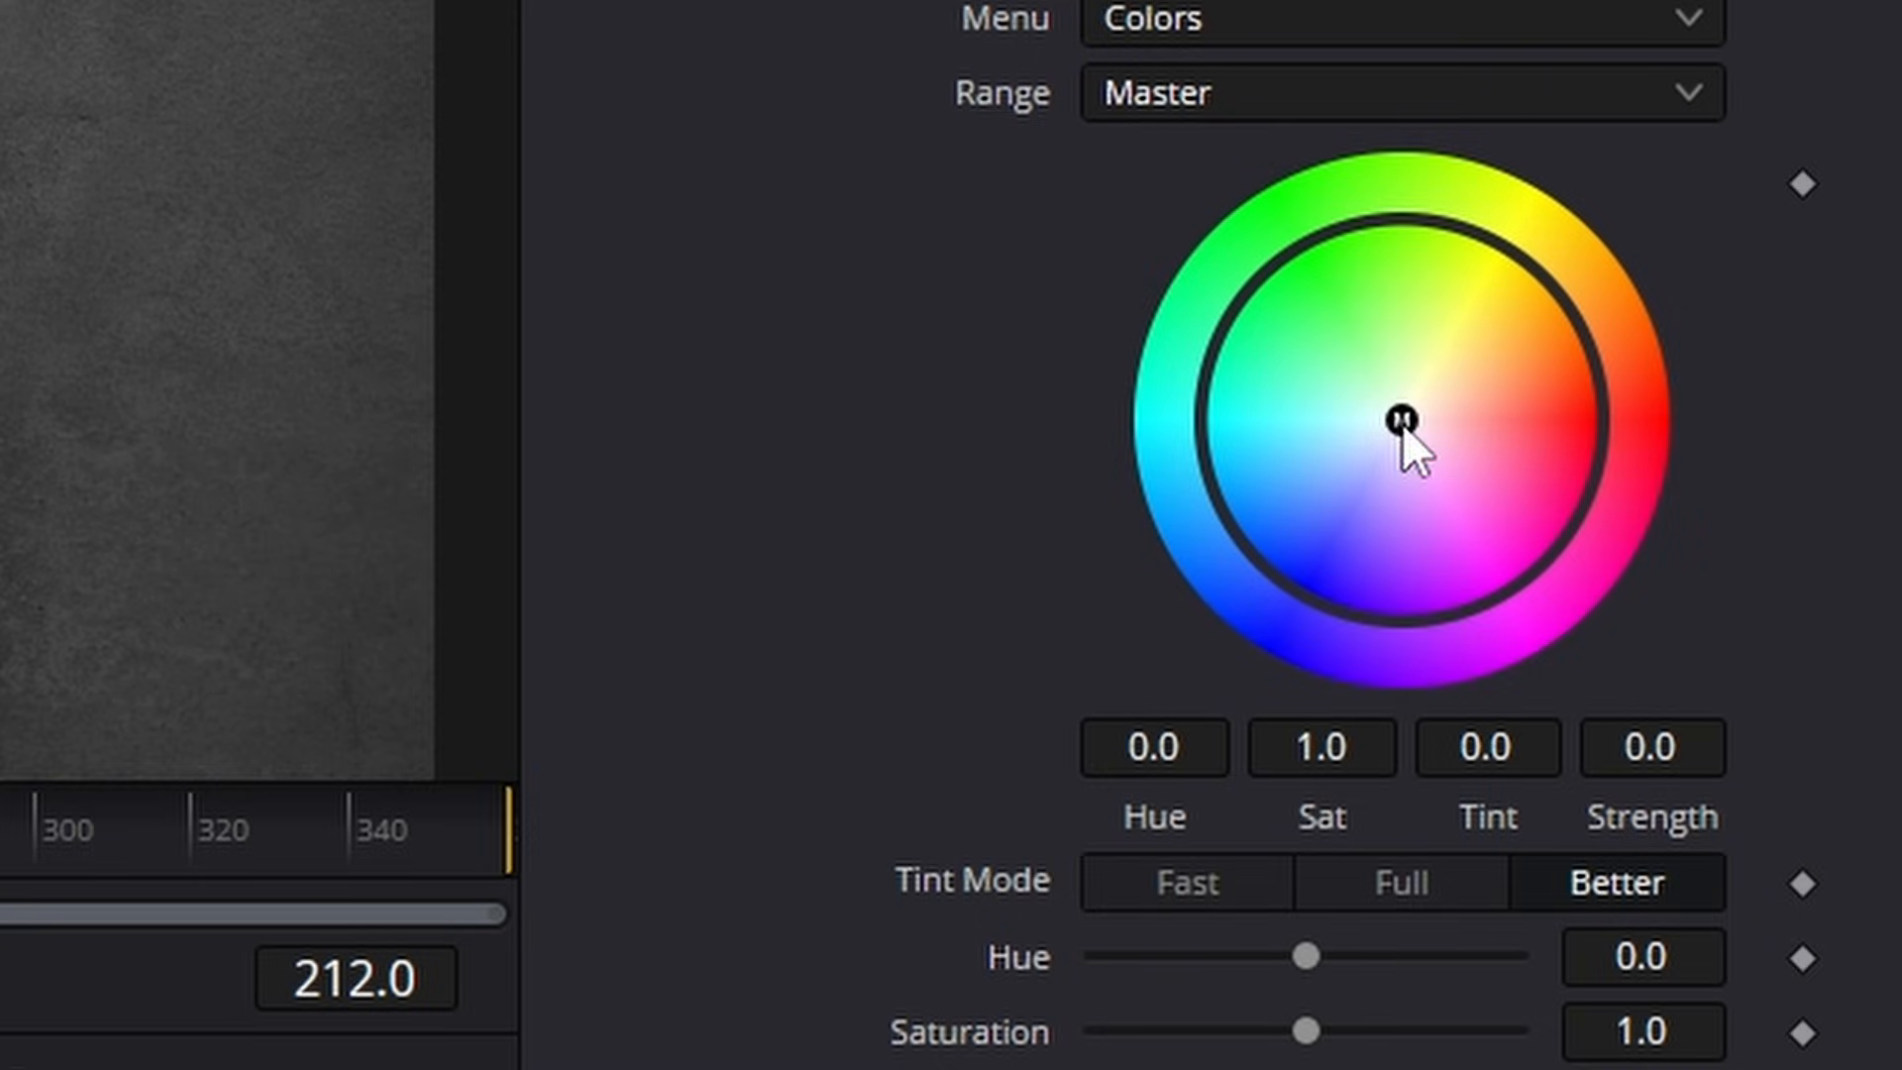
drag(1403, 424, 1566, 410)
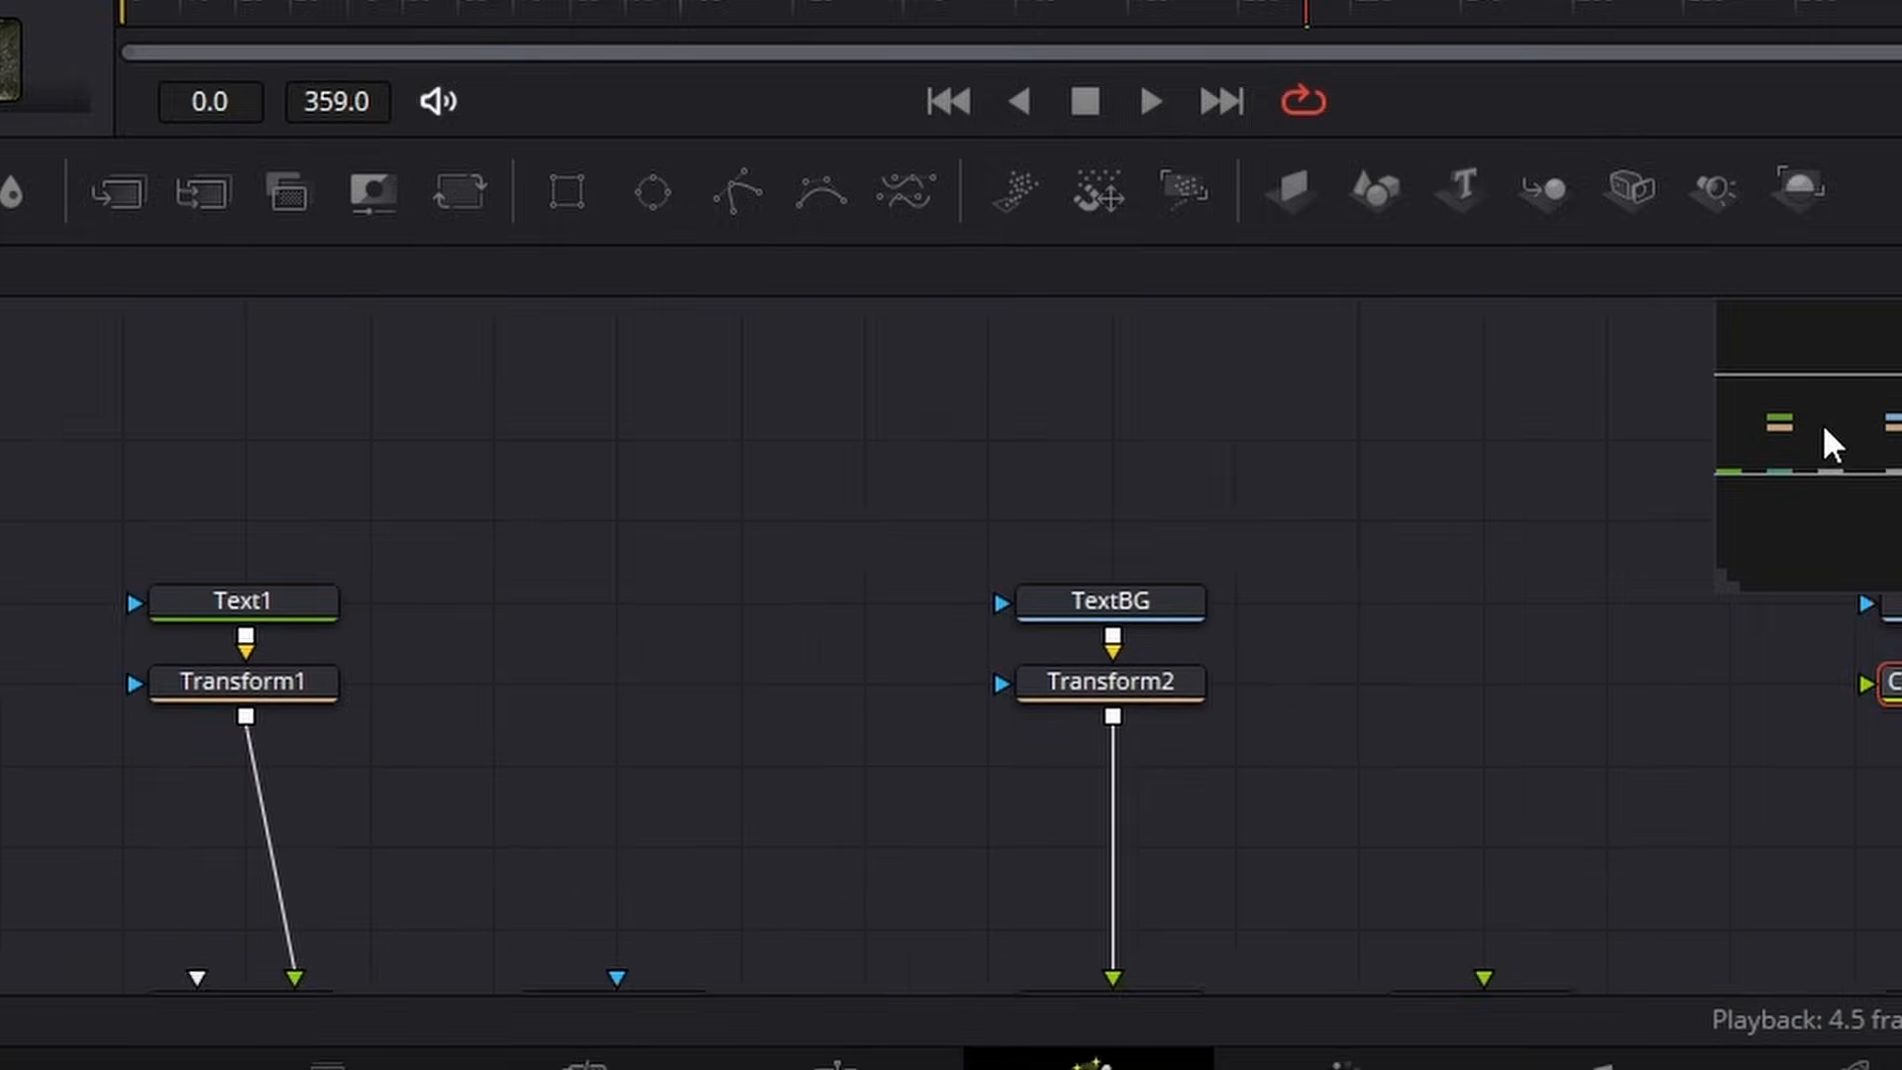
Step: Insert a Blur node directly after Transform1 and raise its Blur Size slightly to soften the letter edges
drag(1823, 425, 1775, 447)
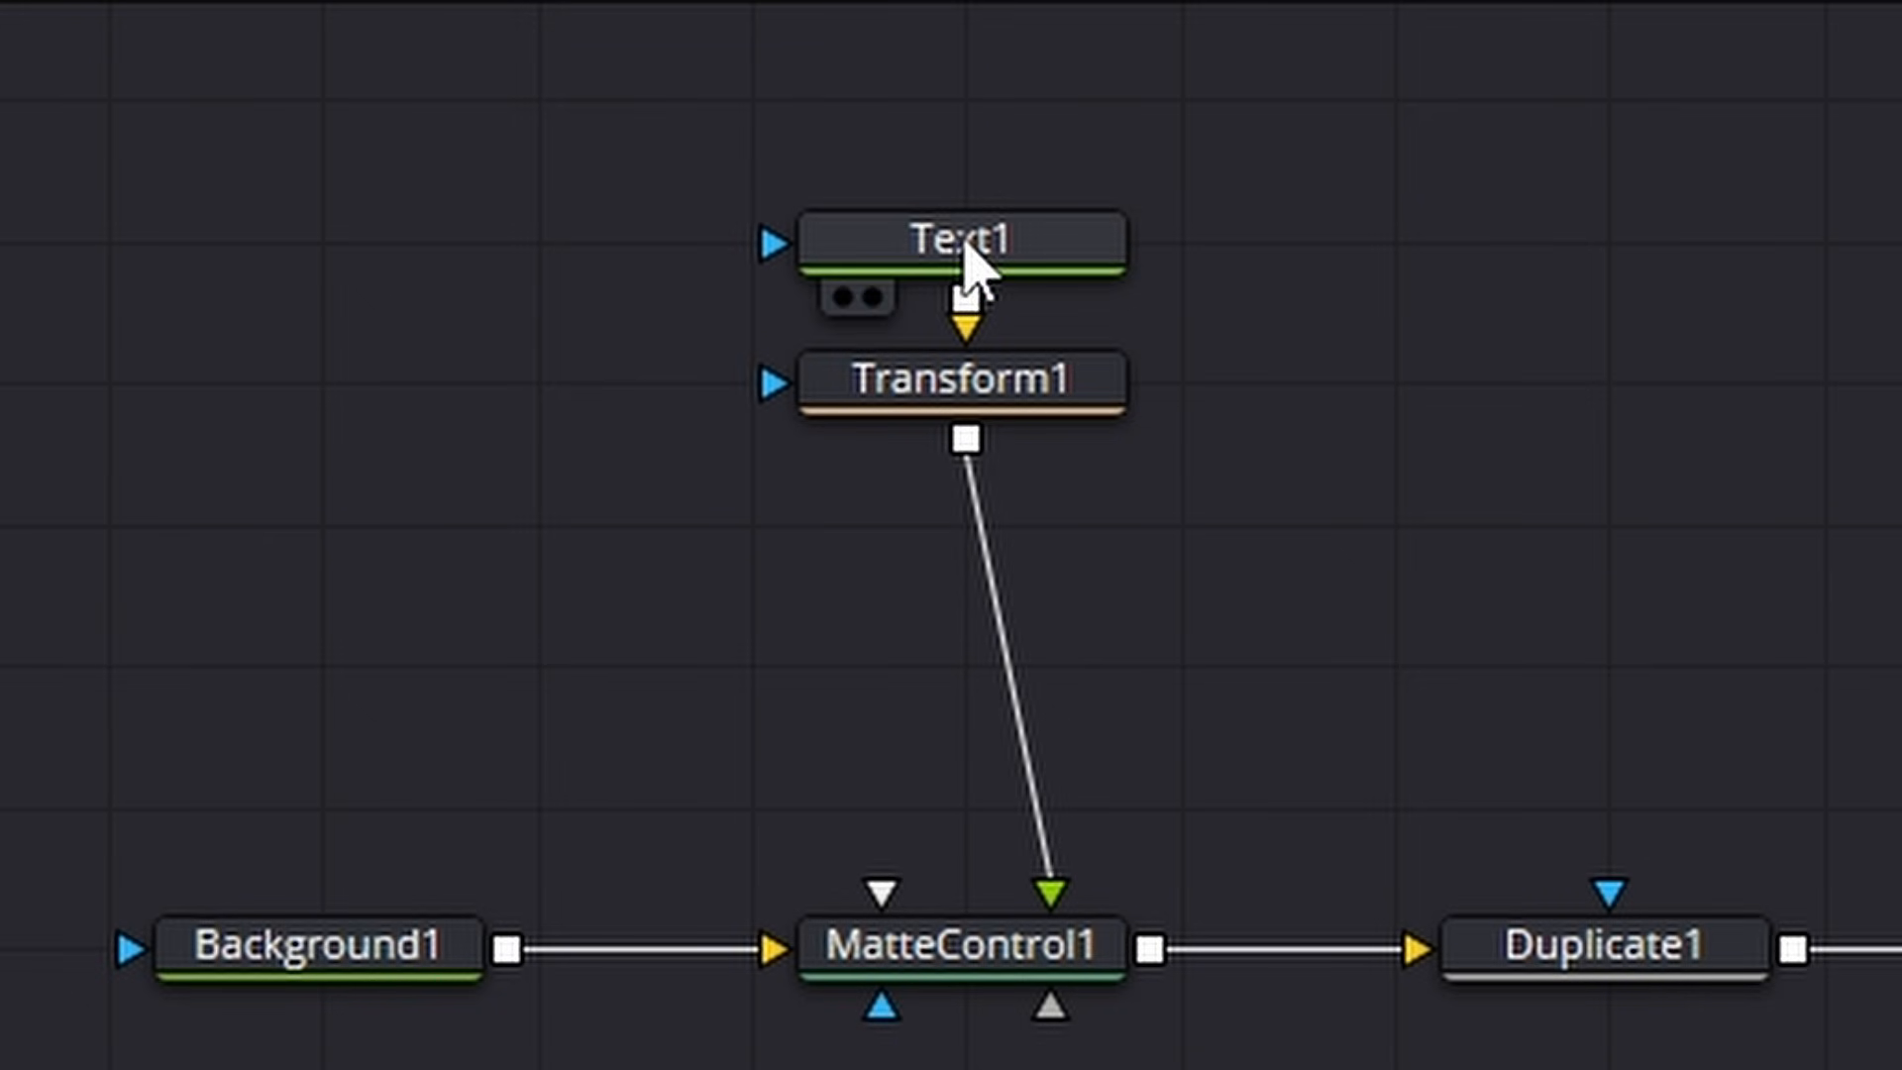
click(1030, 396)
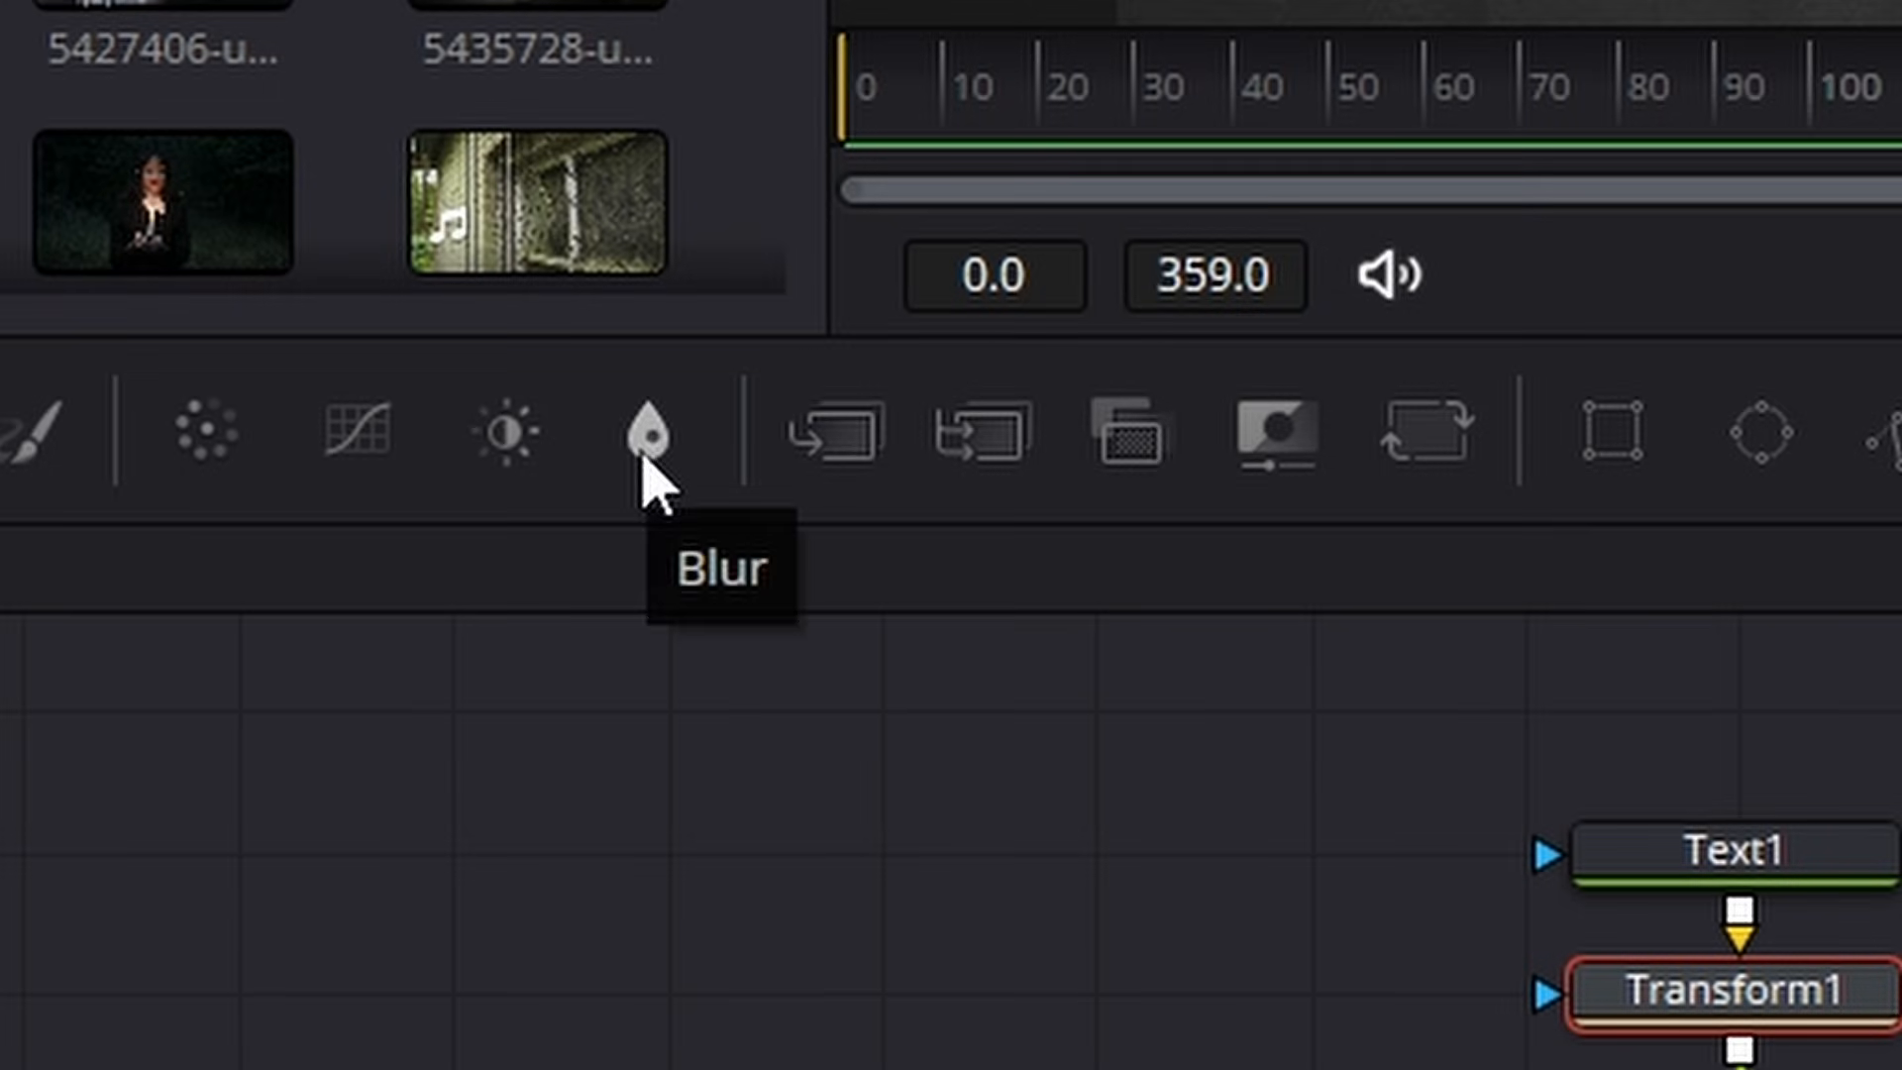
click(649, 433)
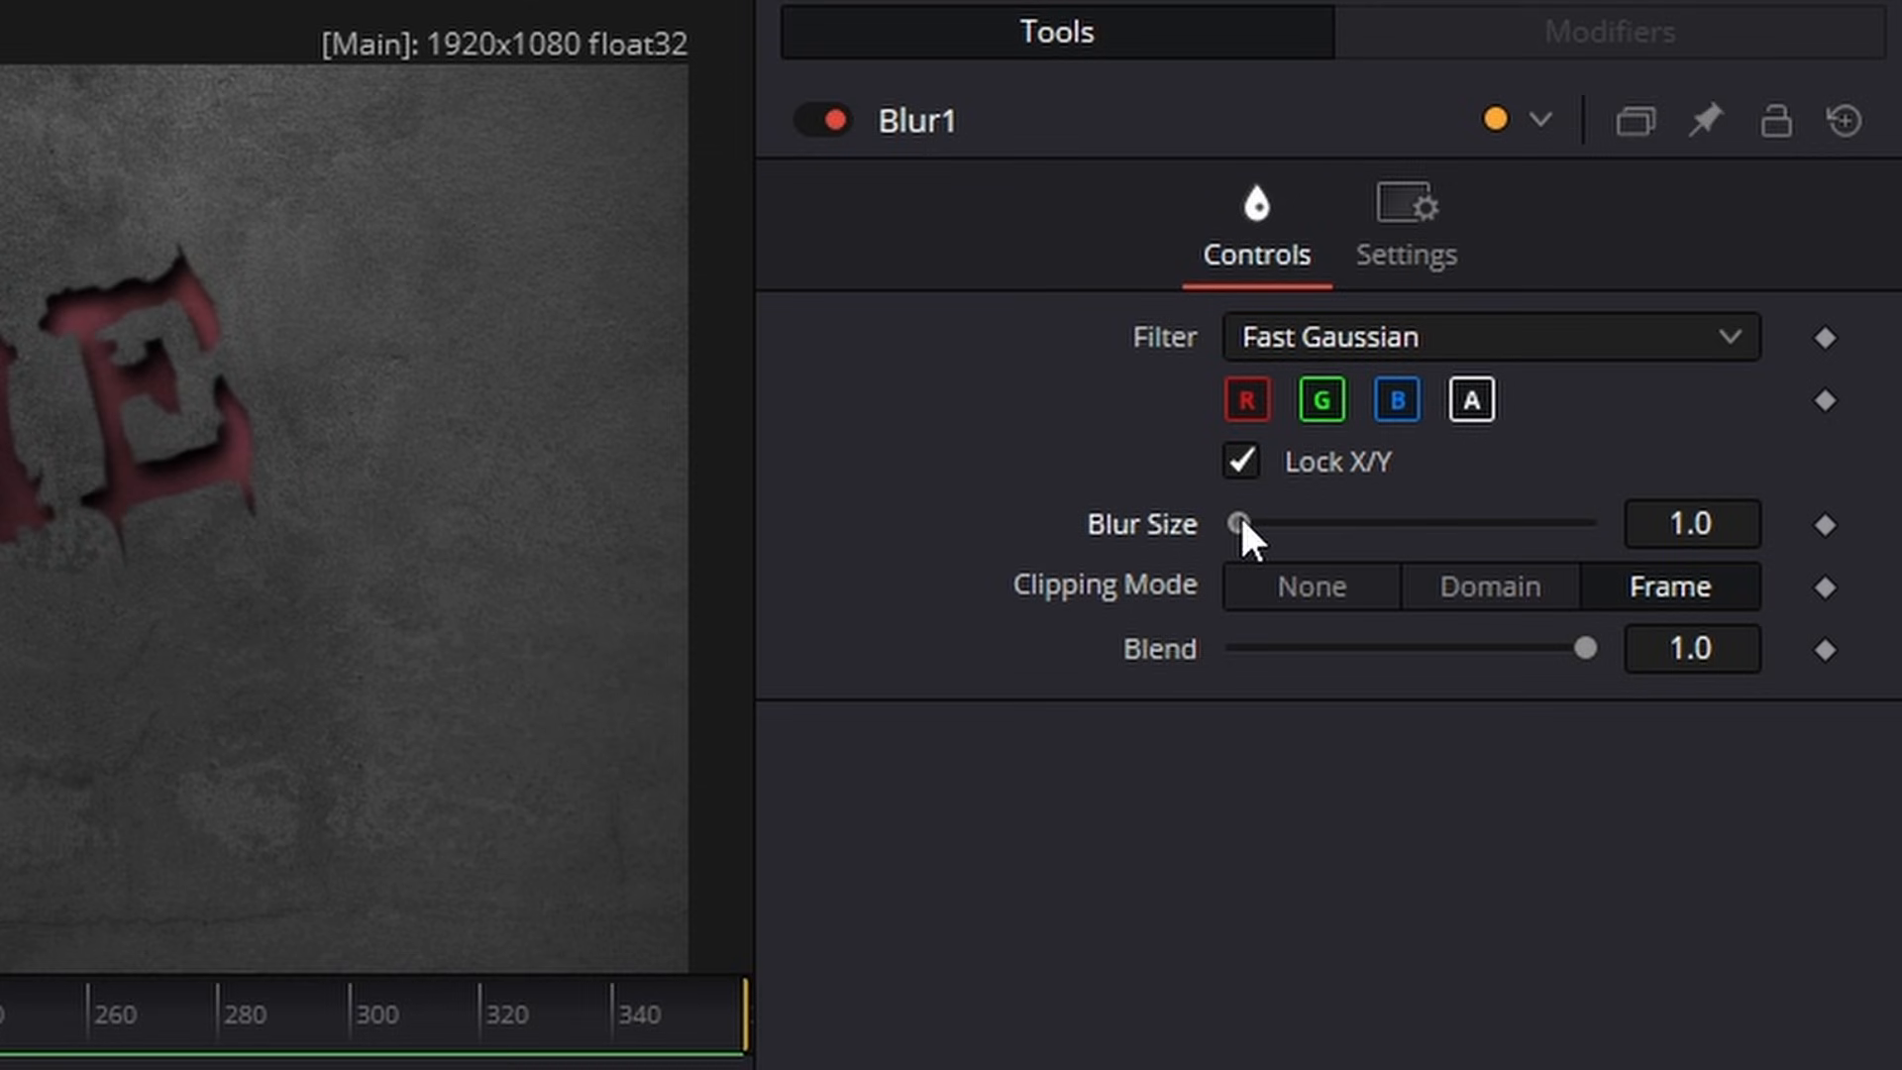
drag(1243, 520, 1270, 521)
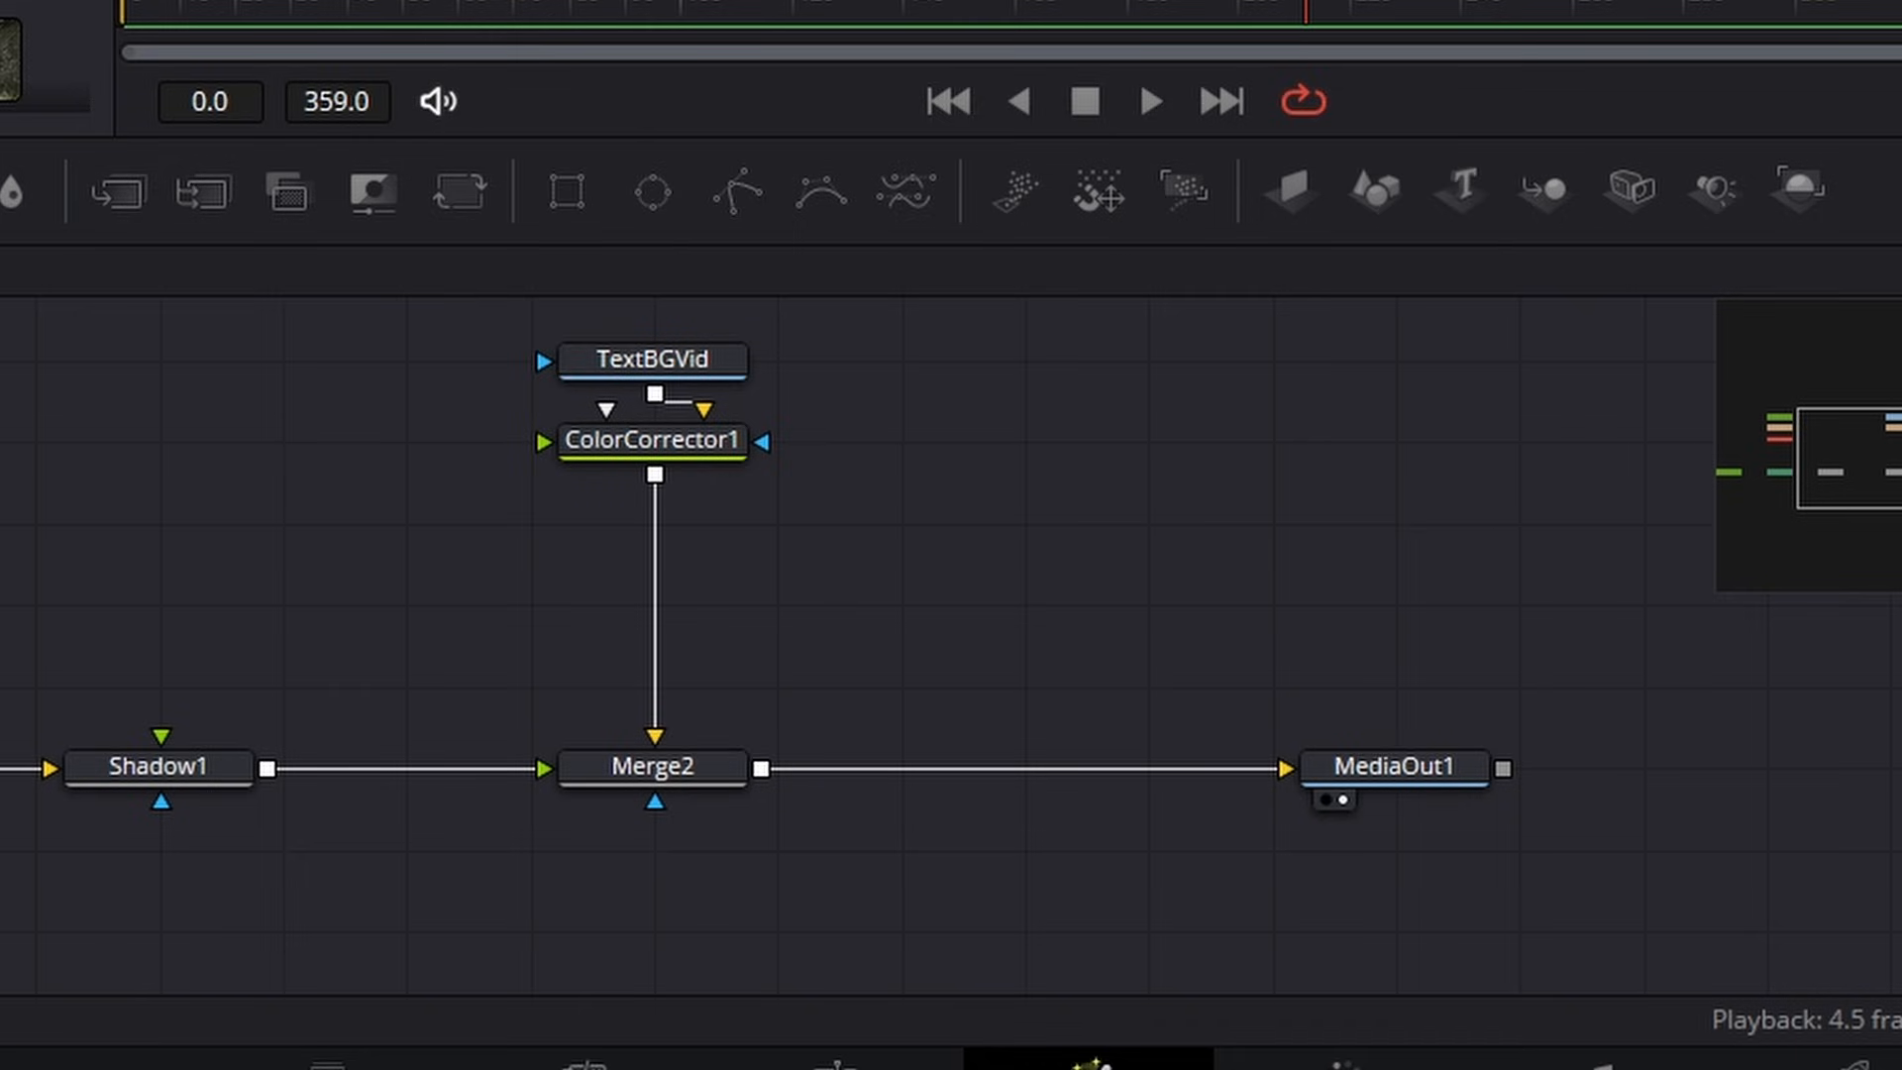
Step: Add a Color Corrector directly after Transform2 and tint the wall image slightly towards red
mouse_move(1901, 472)
mouse_down()
mouse_move(1901, 450)
mouse_move(1873, 464)
mouse_up()
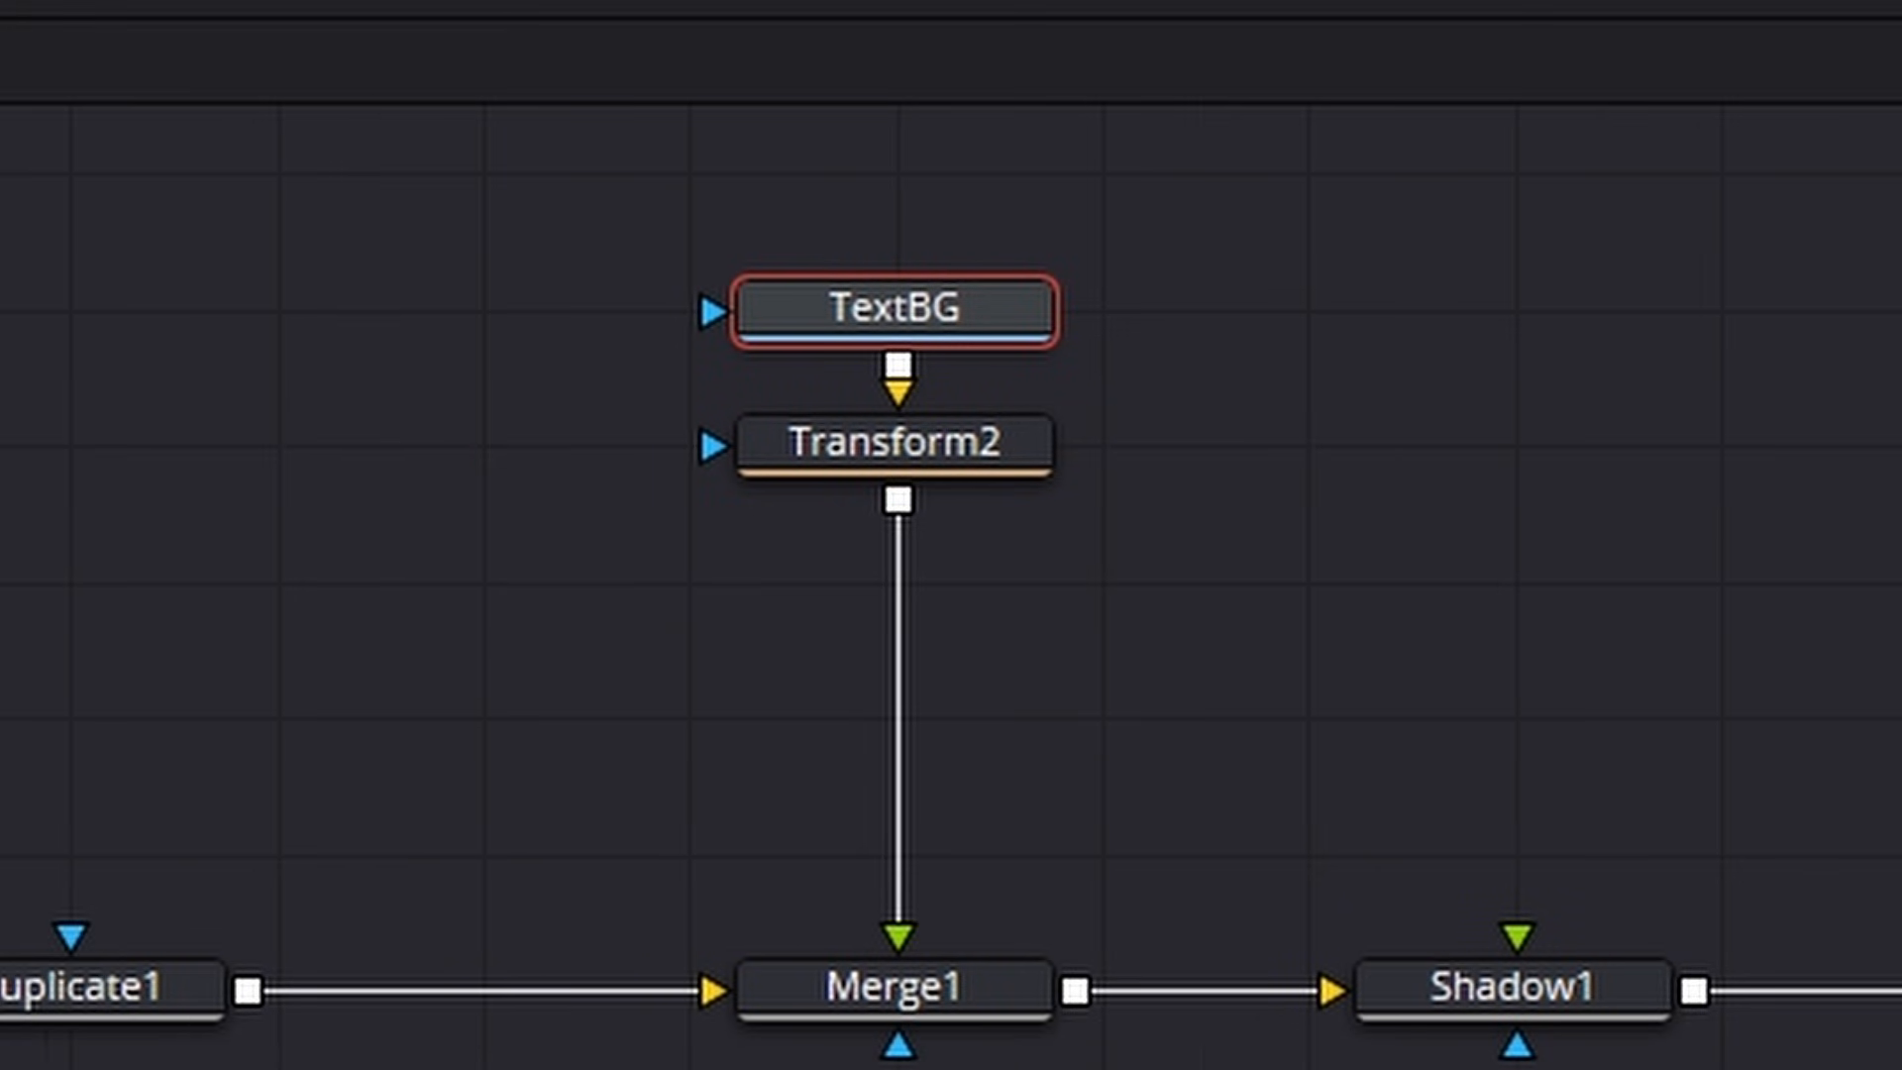
click(954, 476)
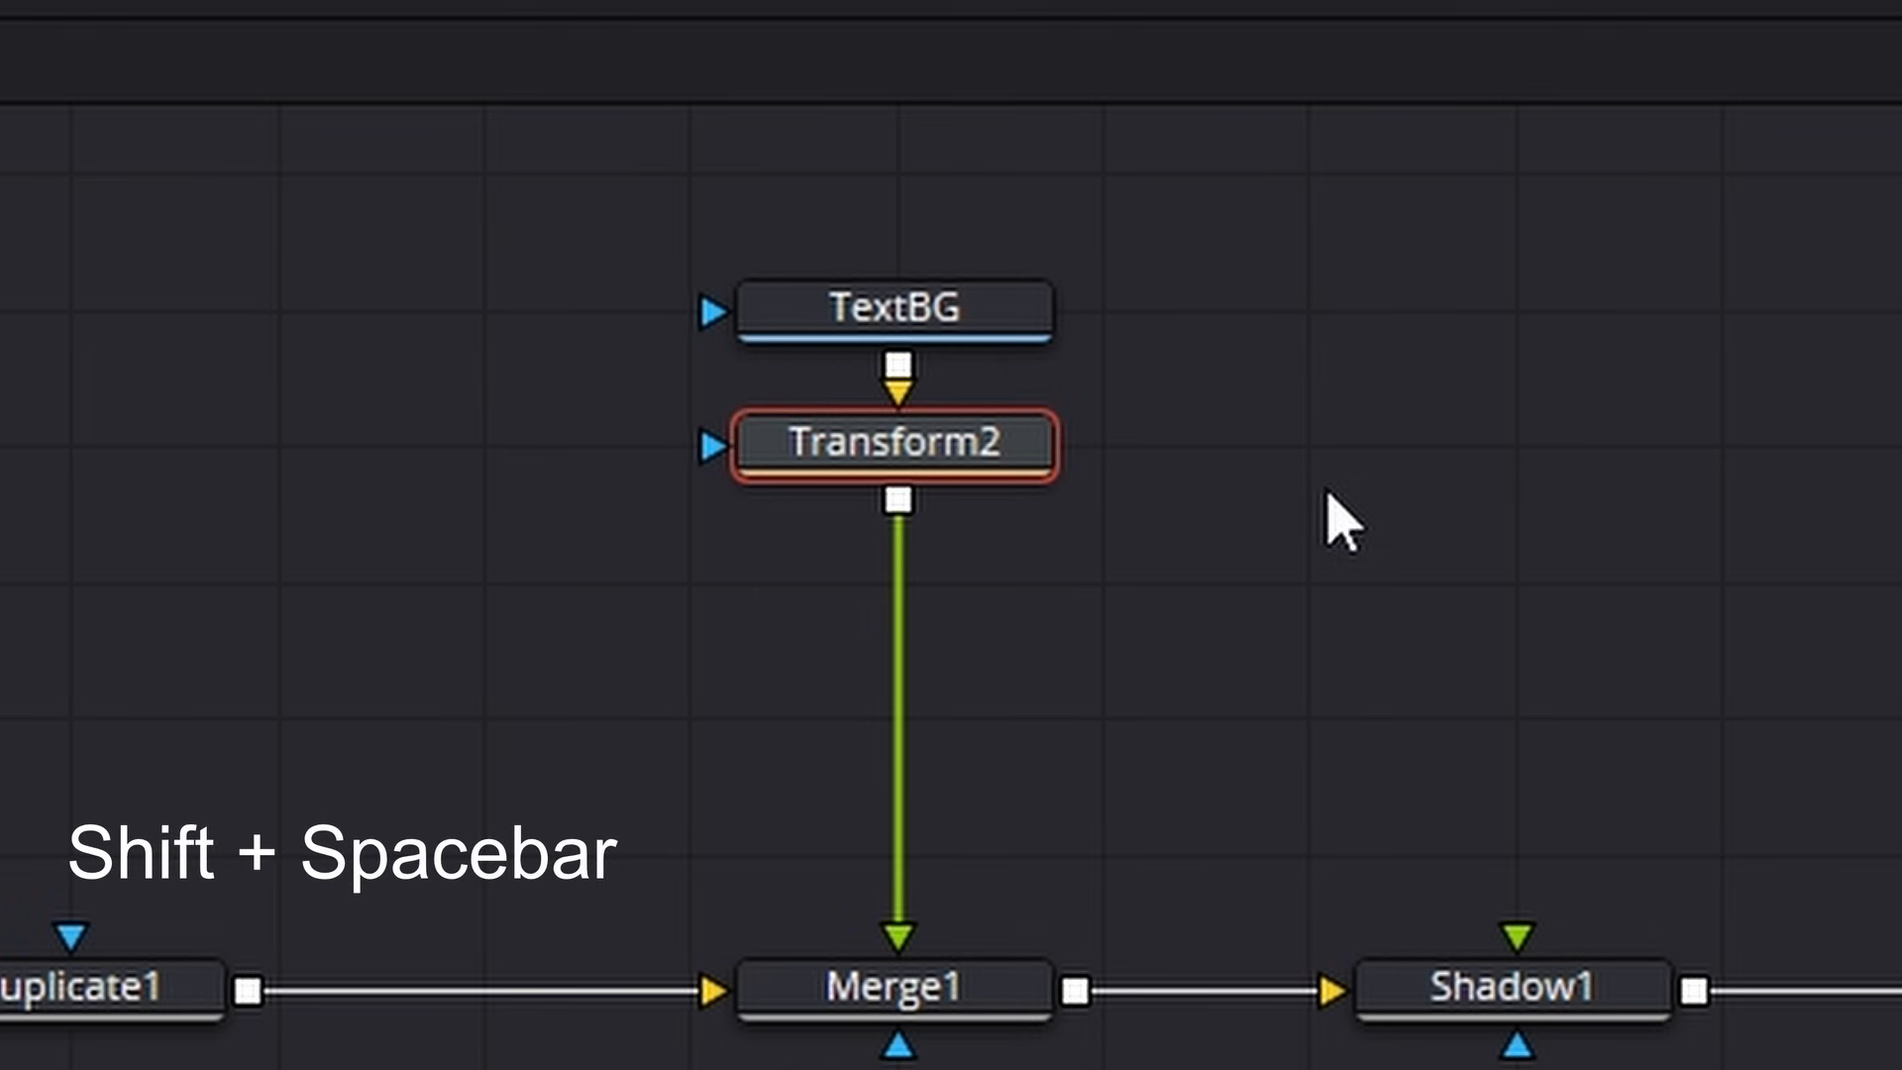
key(shift+space)
text(cc)
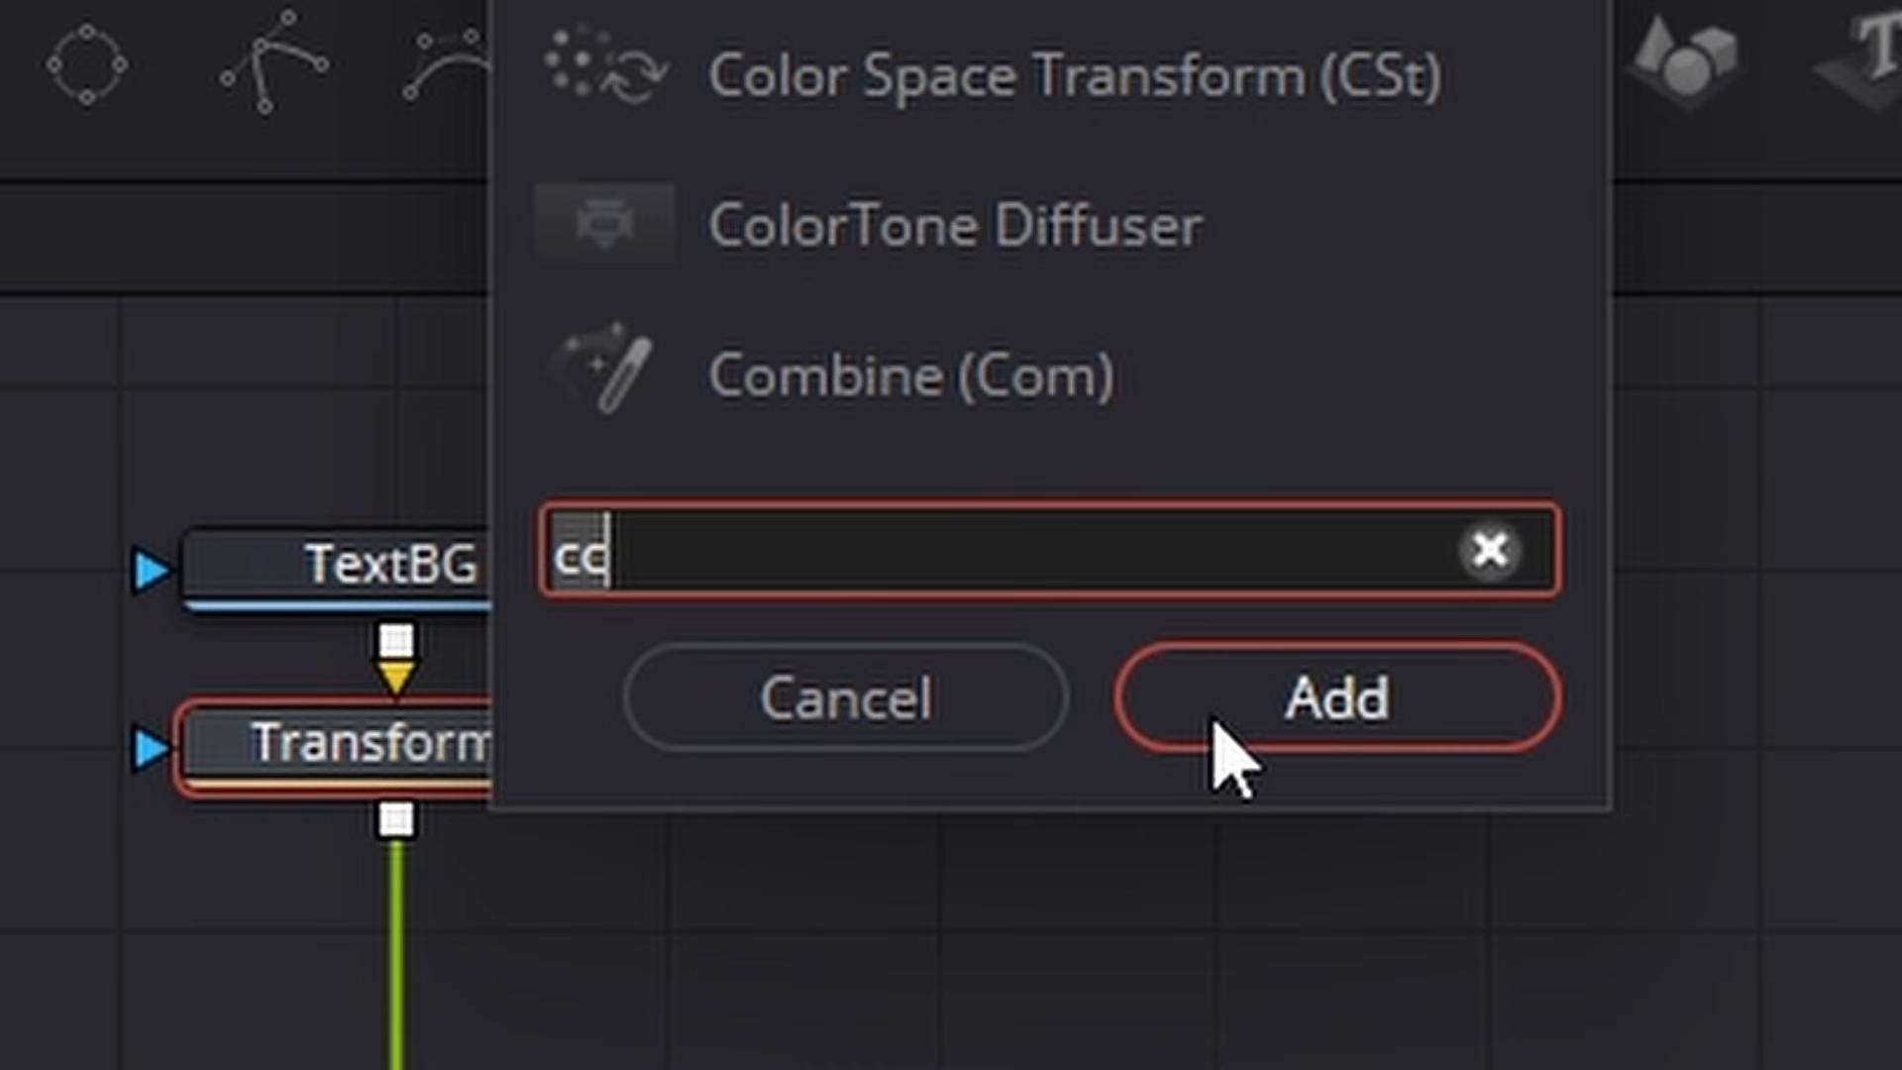
click(1323, 731)
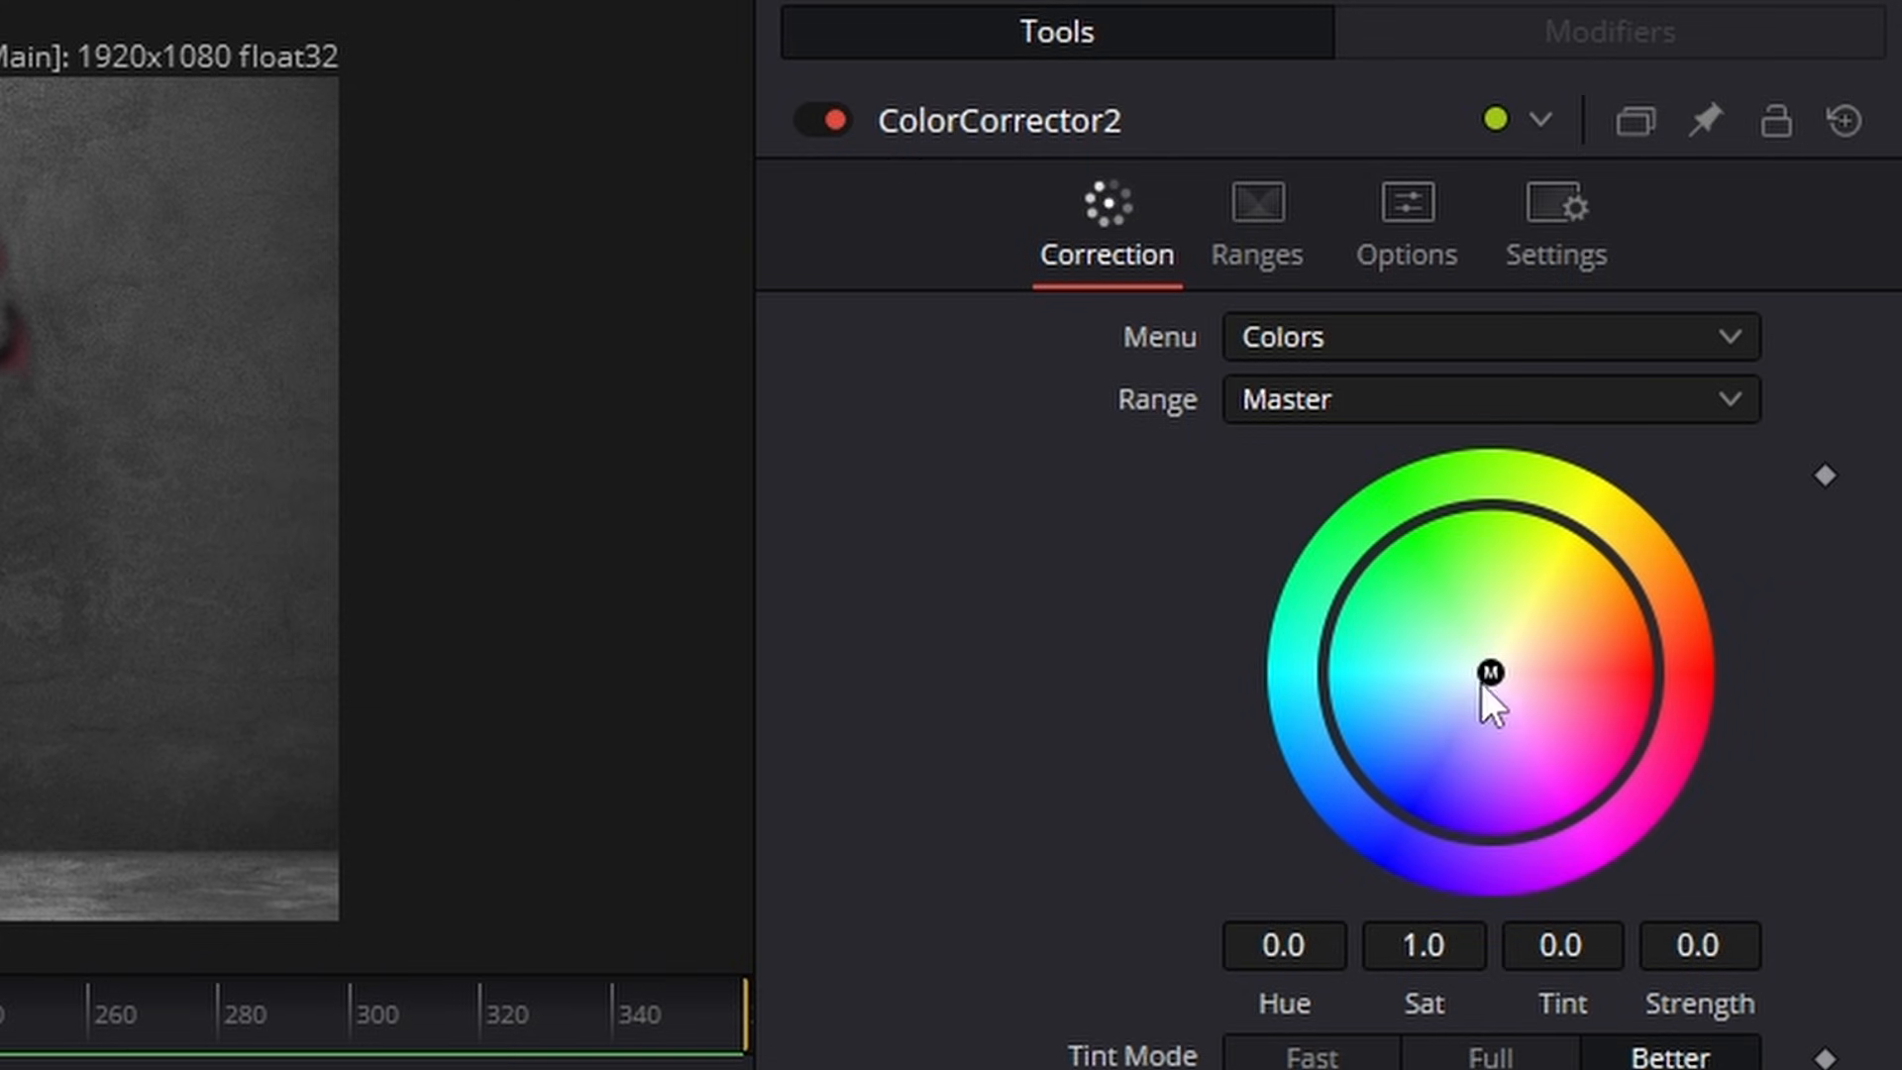
drag(1483, 683, 1501, 677)
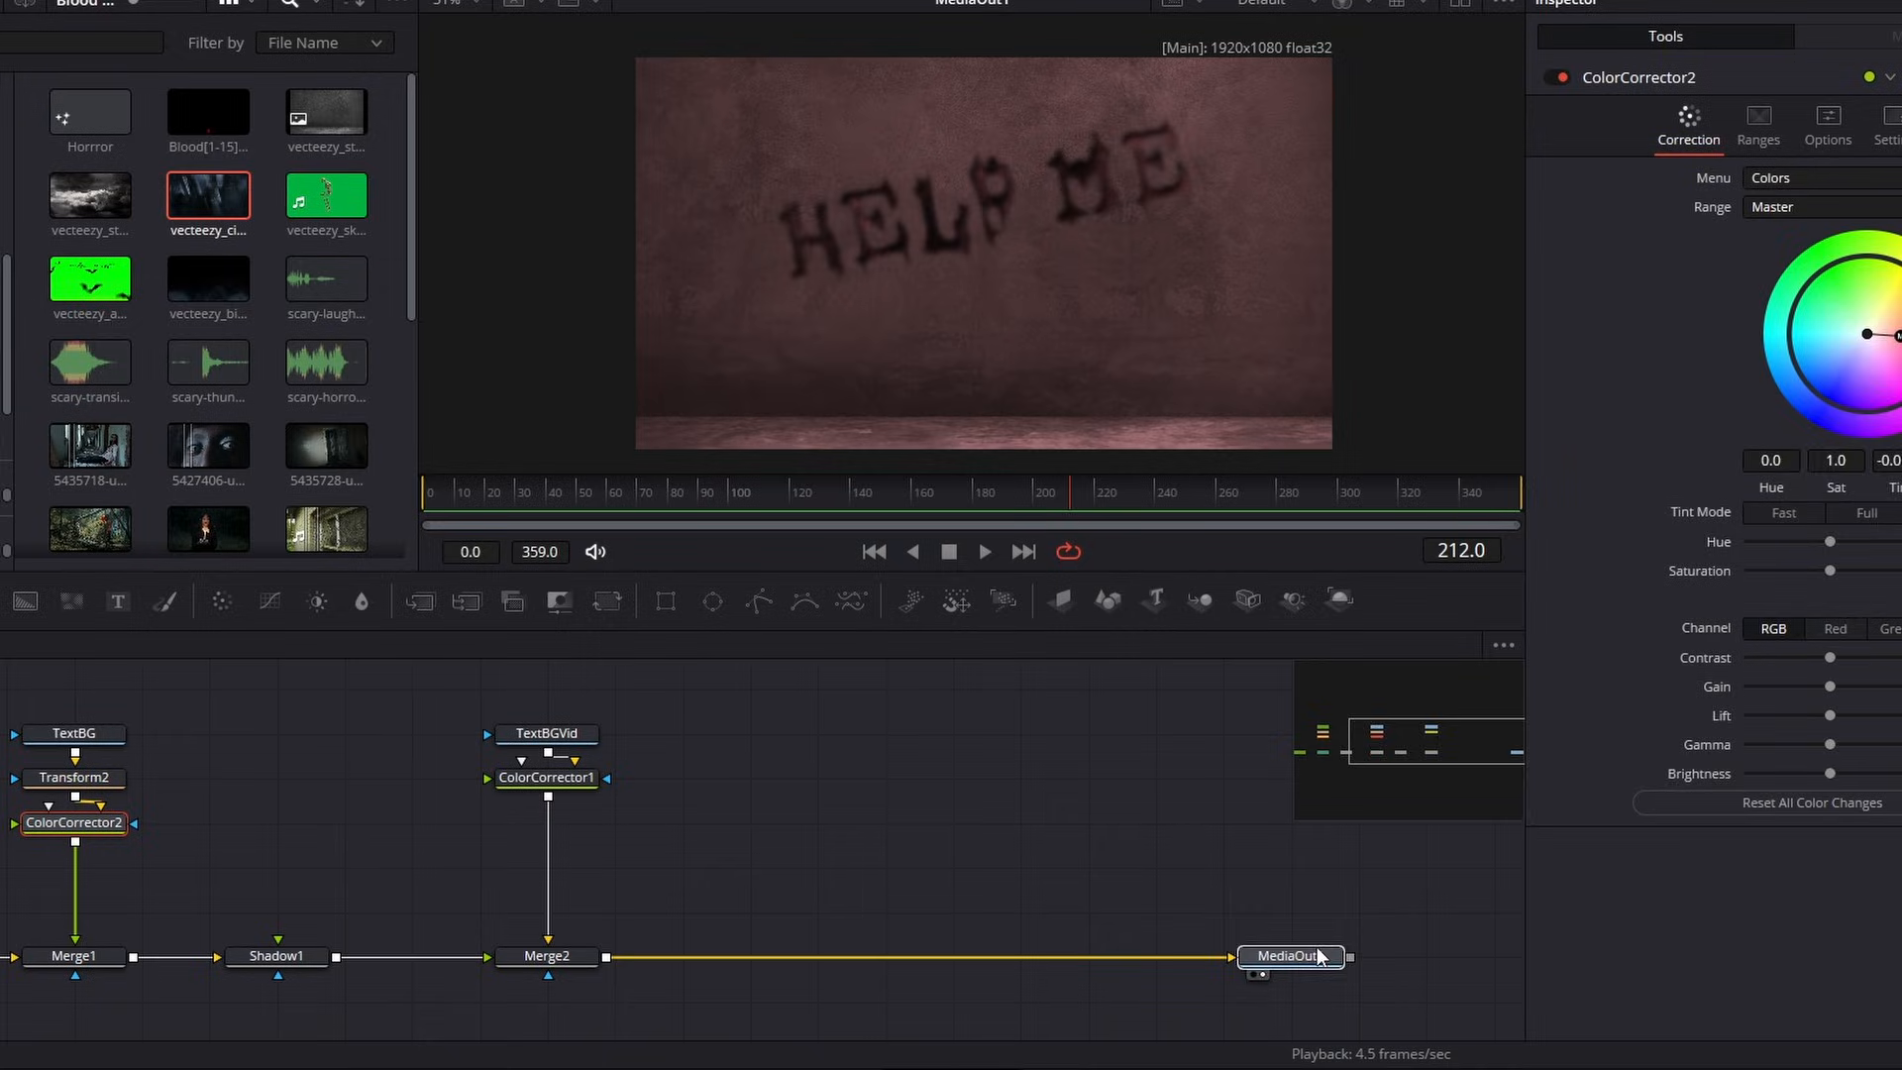
Step: Move MediaOut1 away from Merge2 and place pEmitter, pDirectionalForce and pRender nodes in a row in empty graph space
drag(1301, 957, 1435, 957)
drag(1418, 798, 1469, 725)
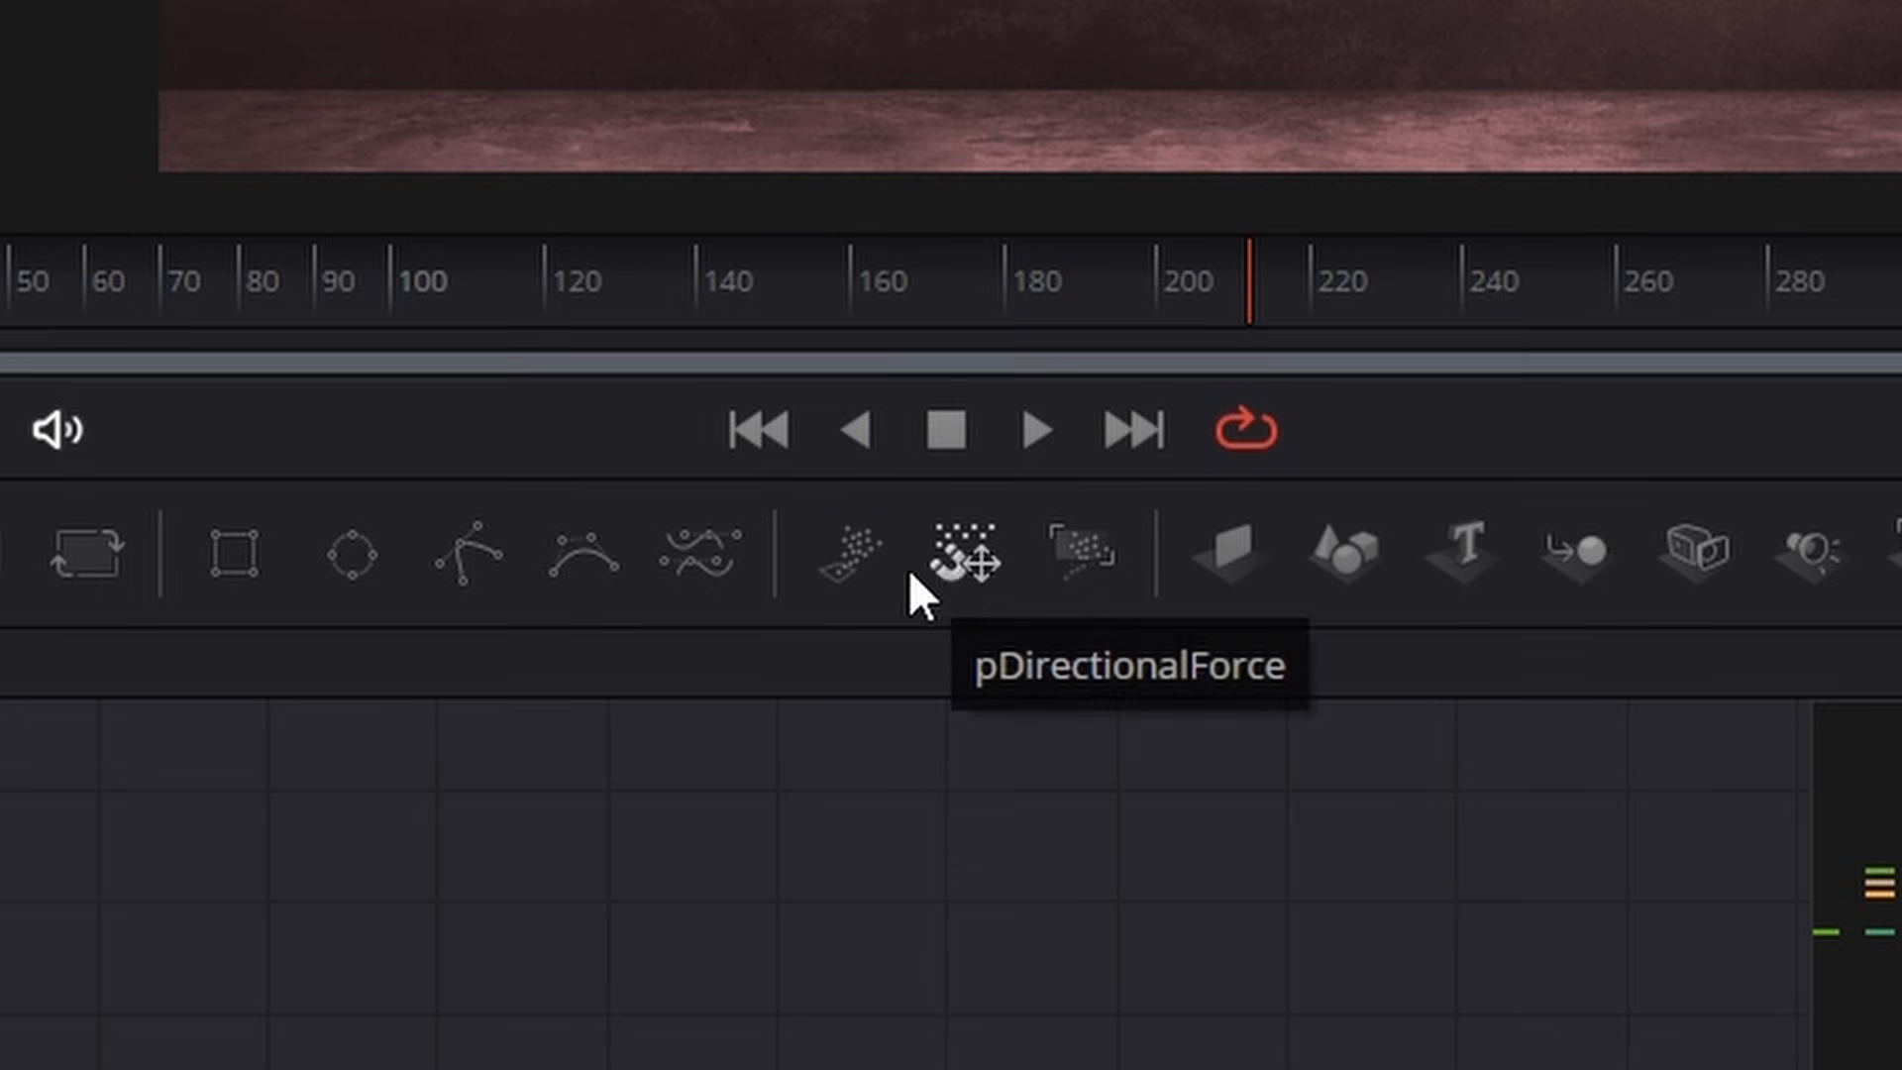
drag(865, 562, 382, 943)
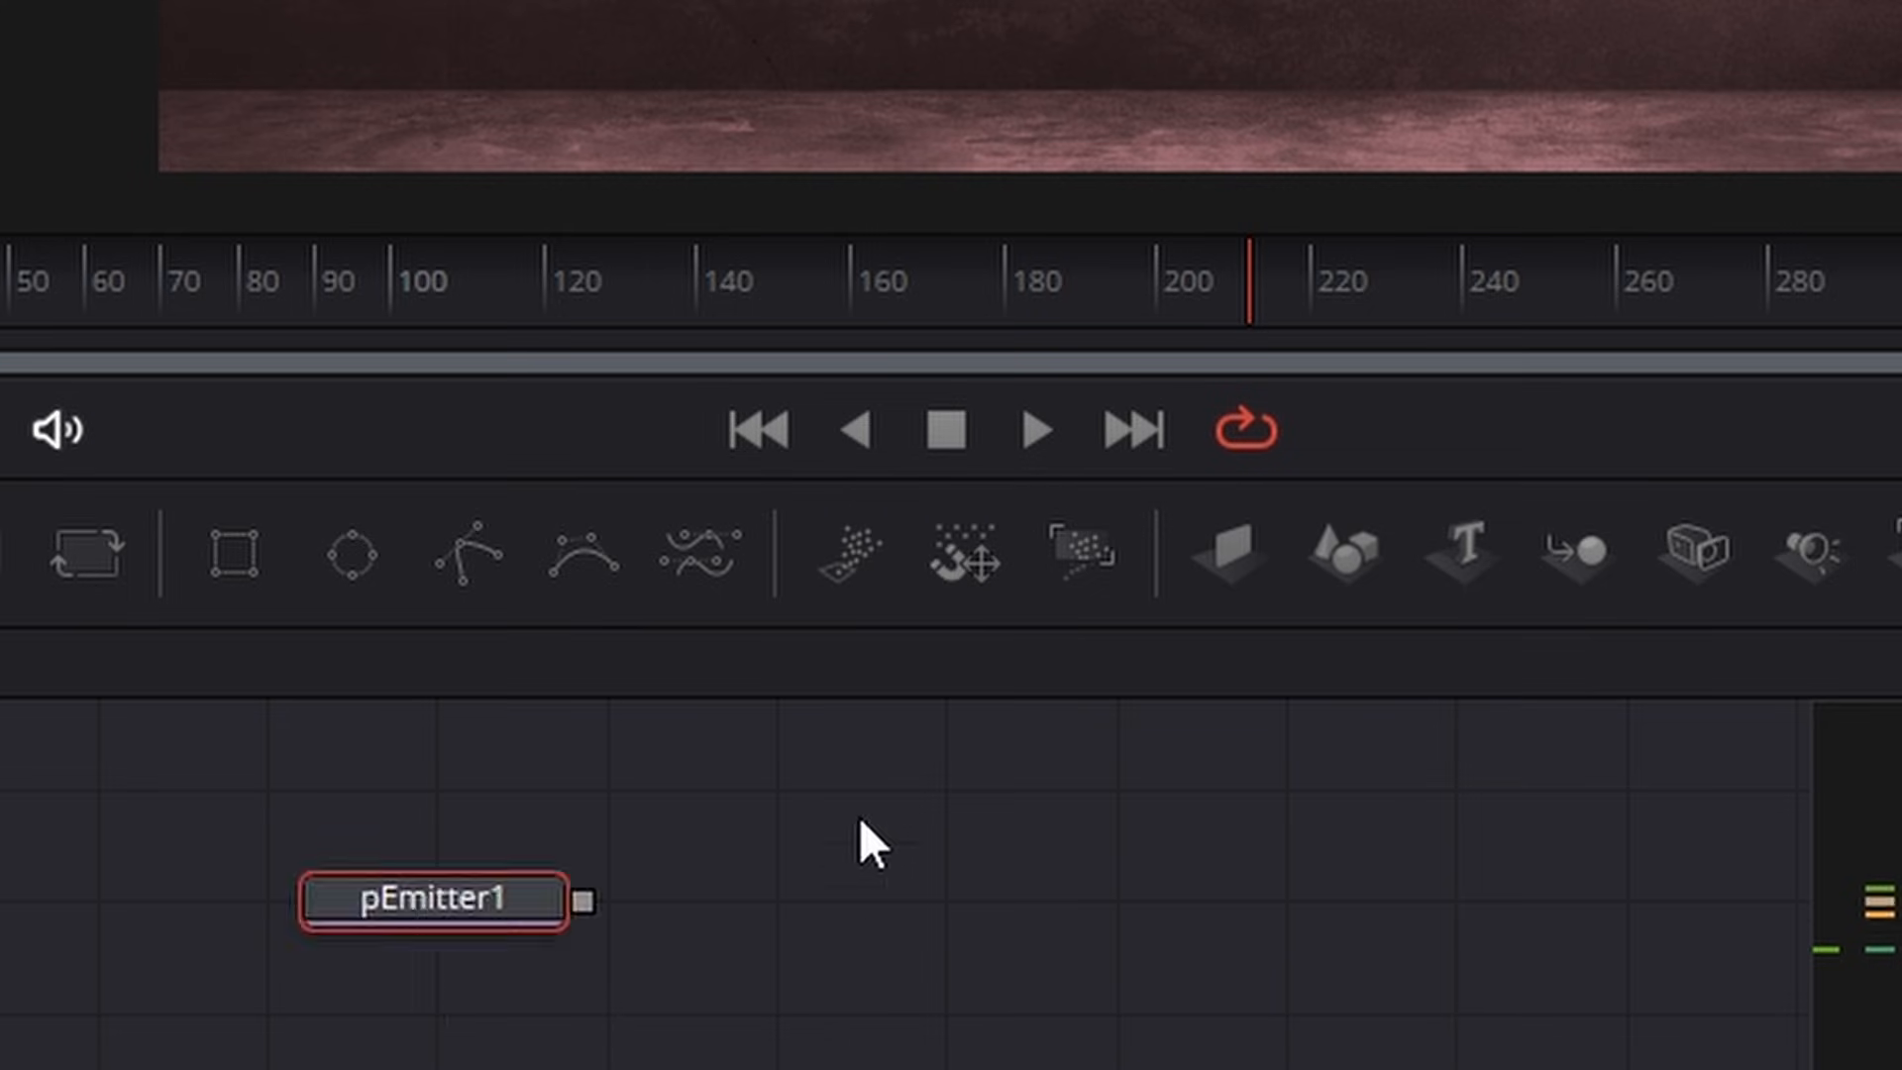
drag(972, 577, 877, 897)
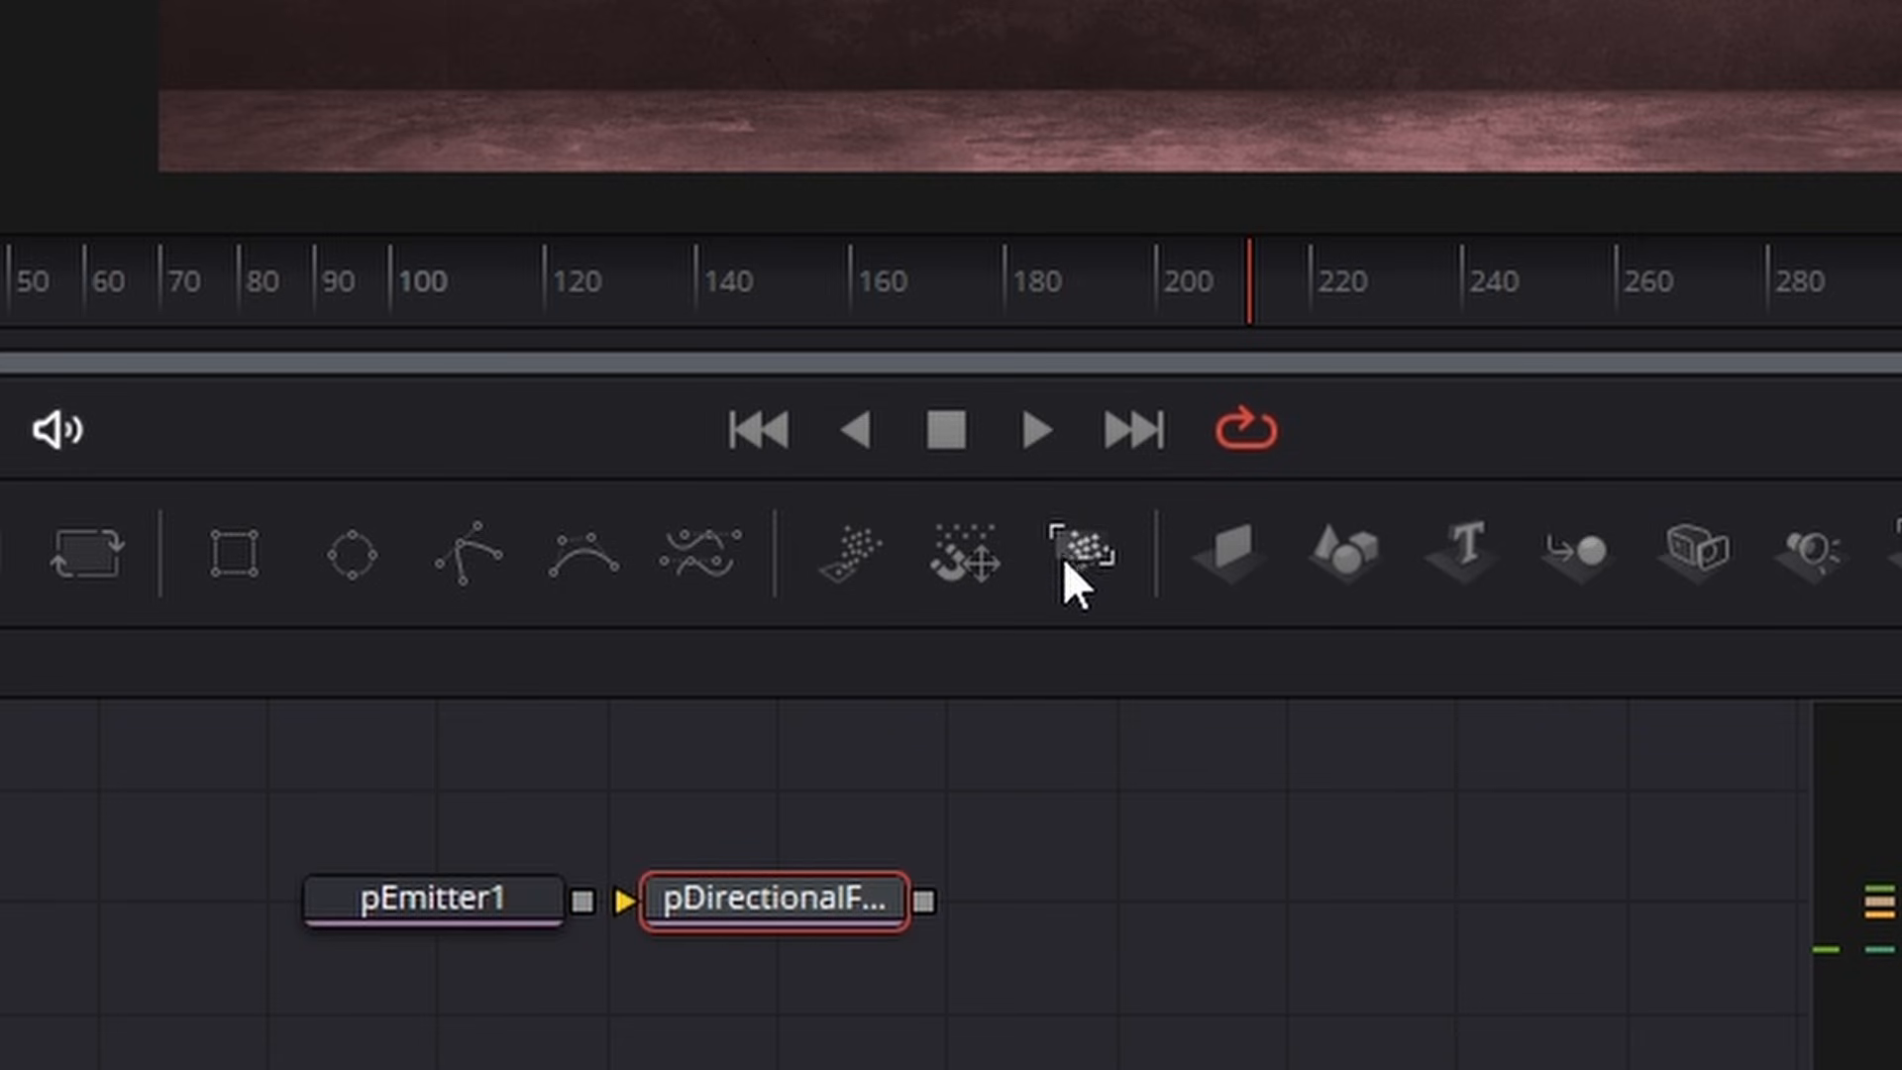
drag(1074, 559, 1125, 891)
Step: Chain pEmitter1 through pDirectionalForce to pRender1, merge the render between Merge2 and MediaOut1, and space the nodes out
drag(376, 904, 208, 903)
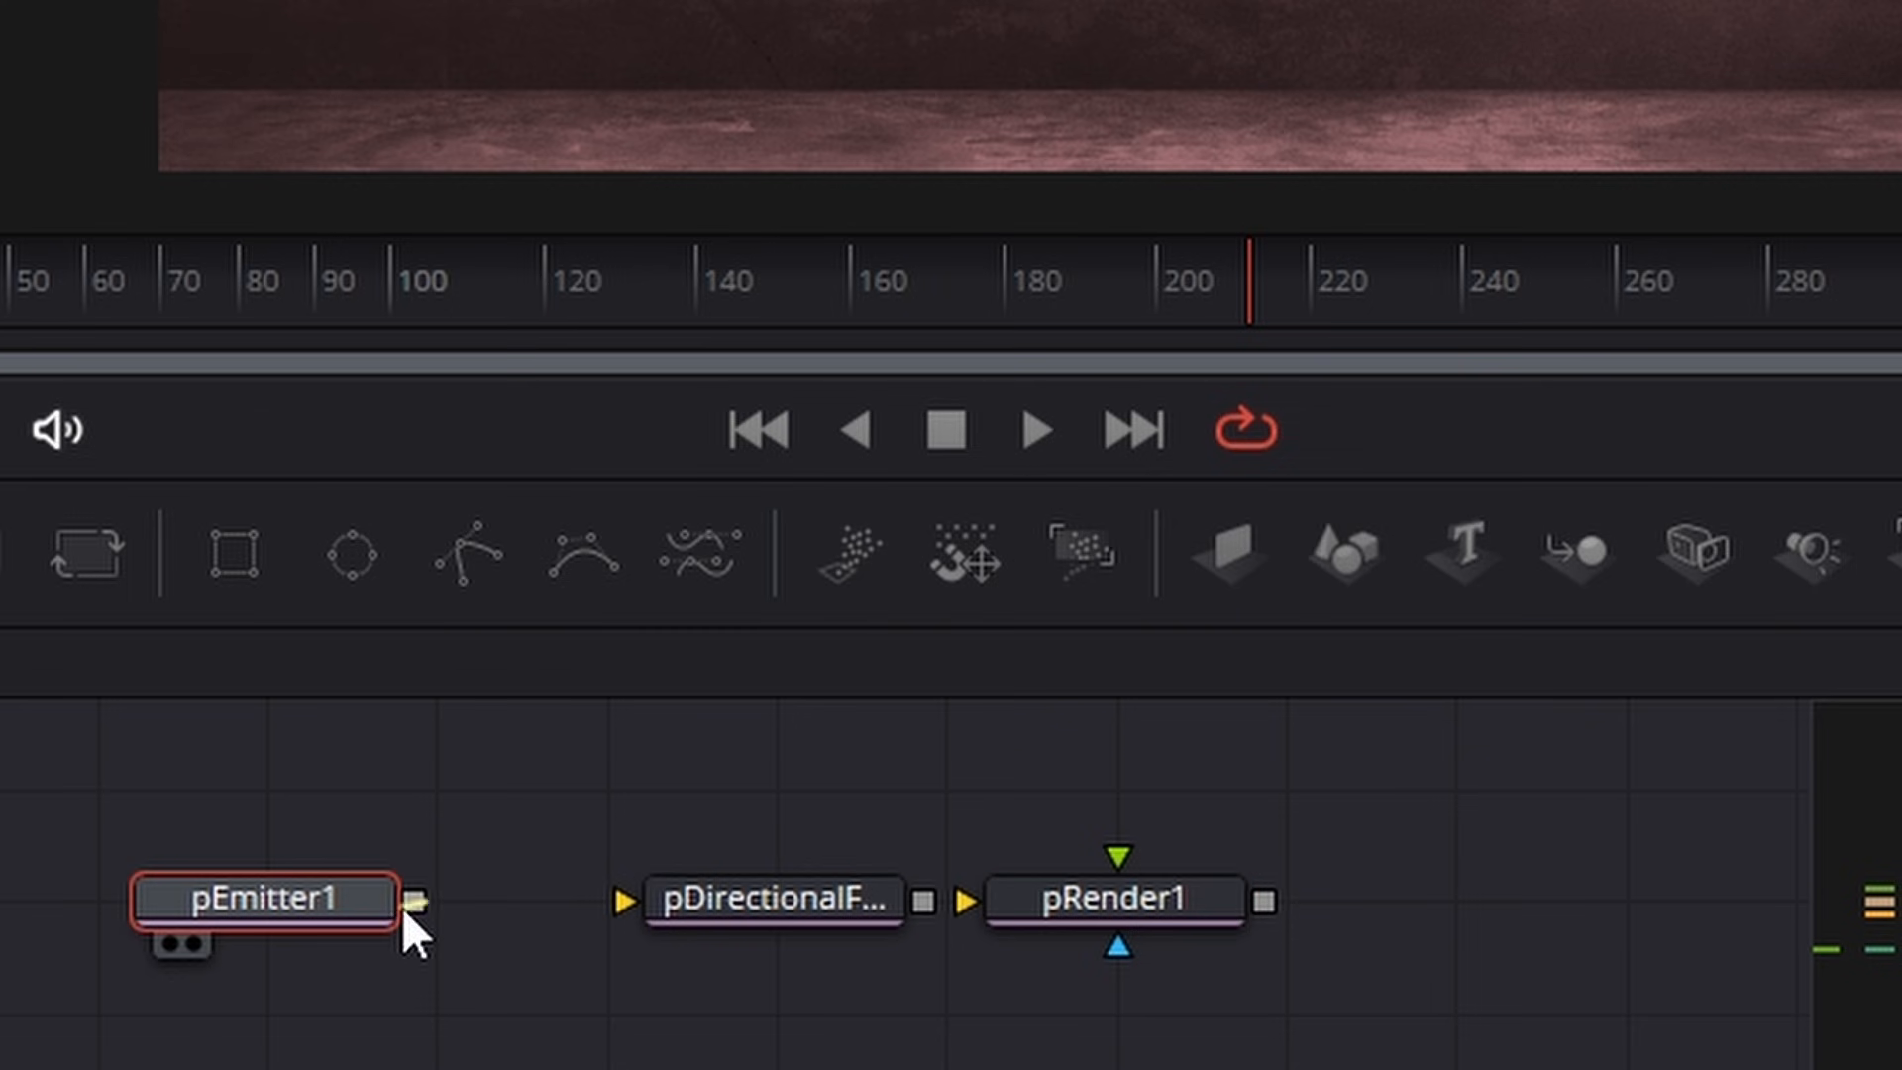
drag(413, 899, 547, 900)
drag(757, 903, 1020, 902)
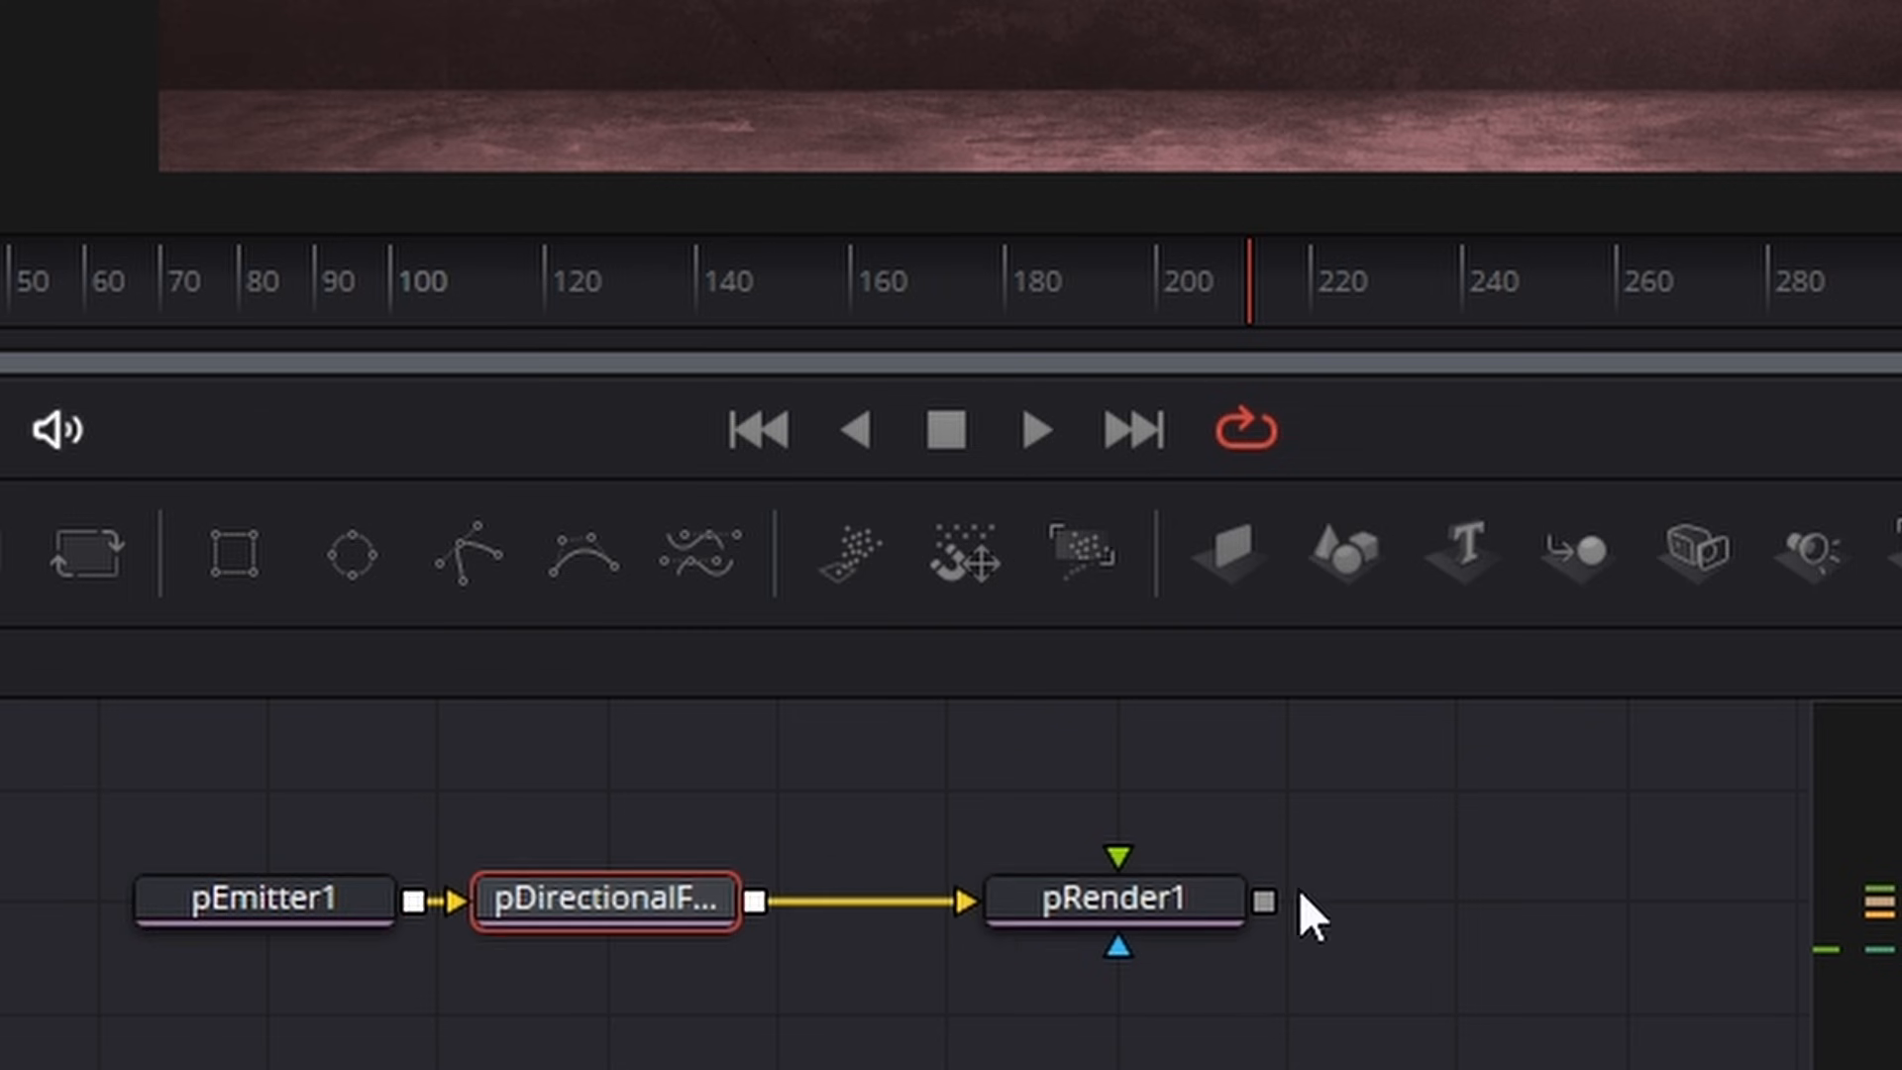
drag(1264, 901, 336, 1026)
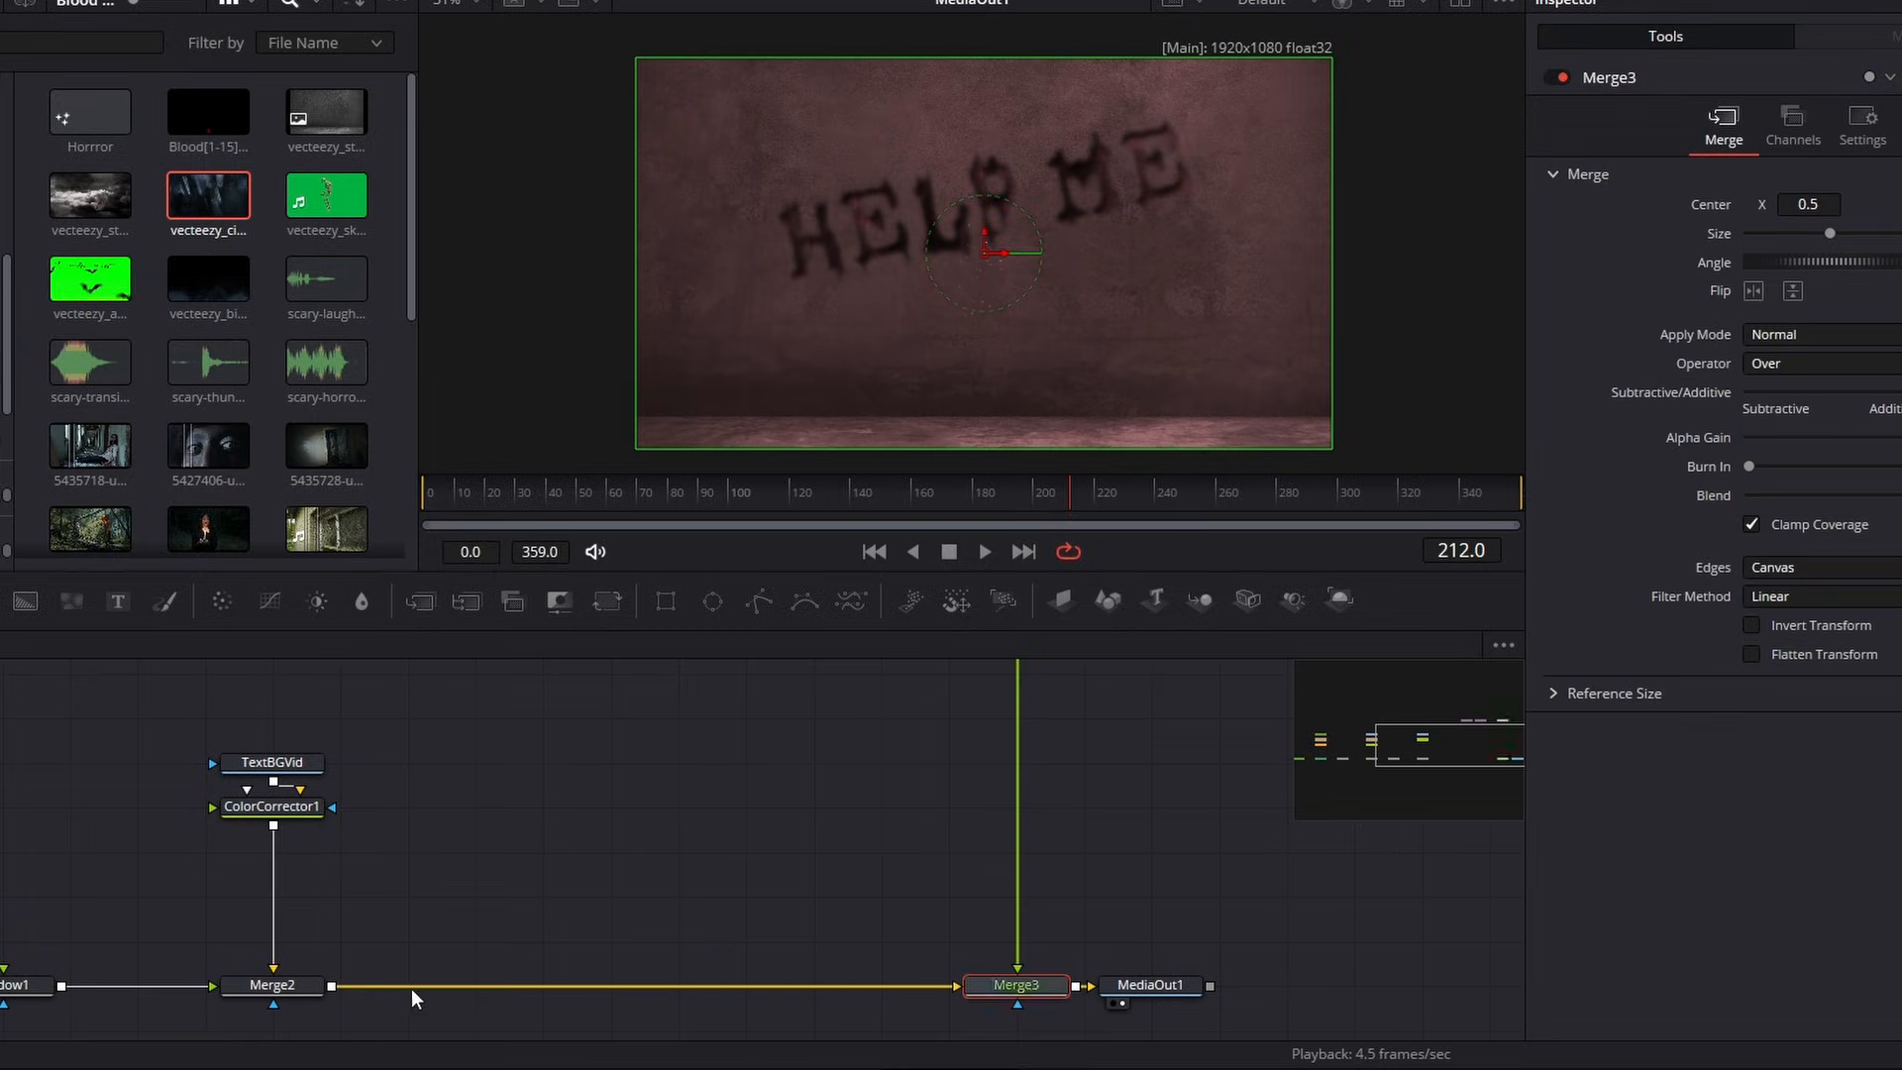
click(1146, 988)
scroll(892, 864, up, 3)
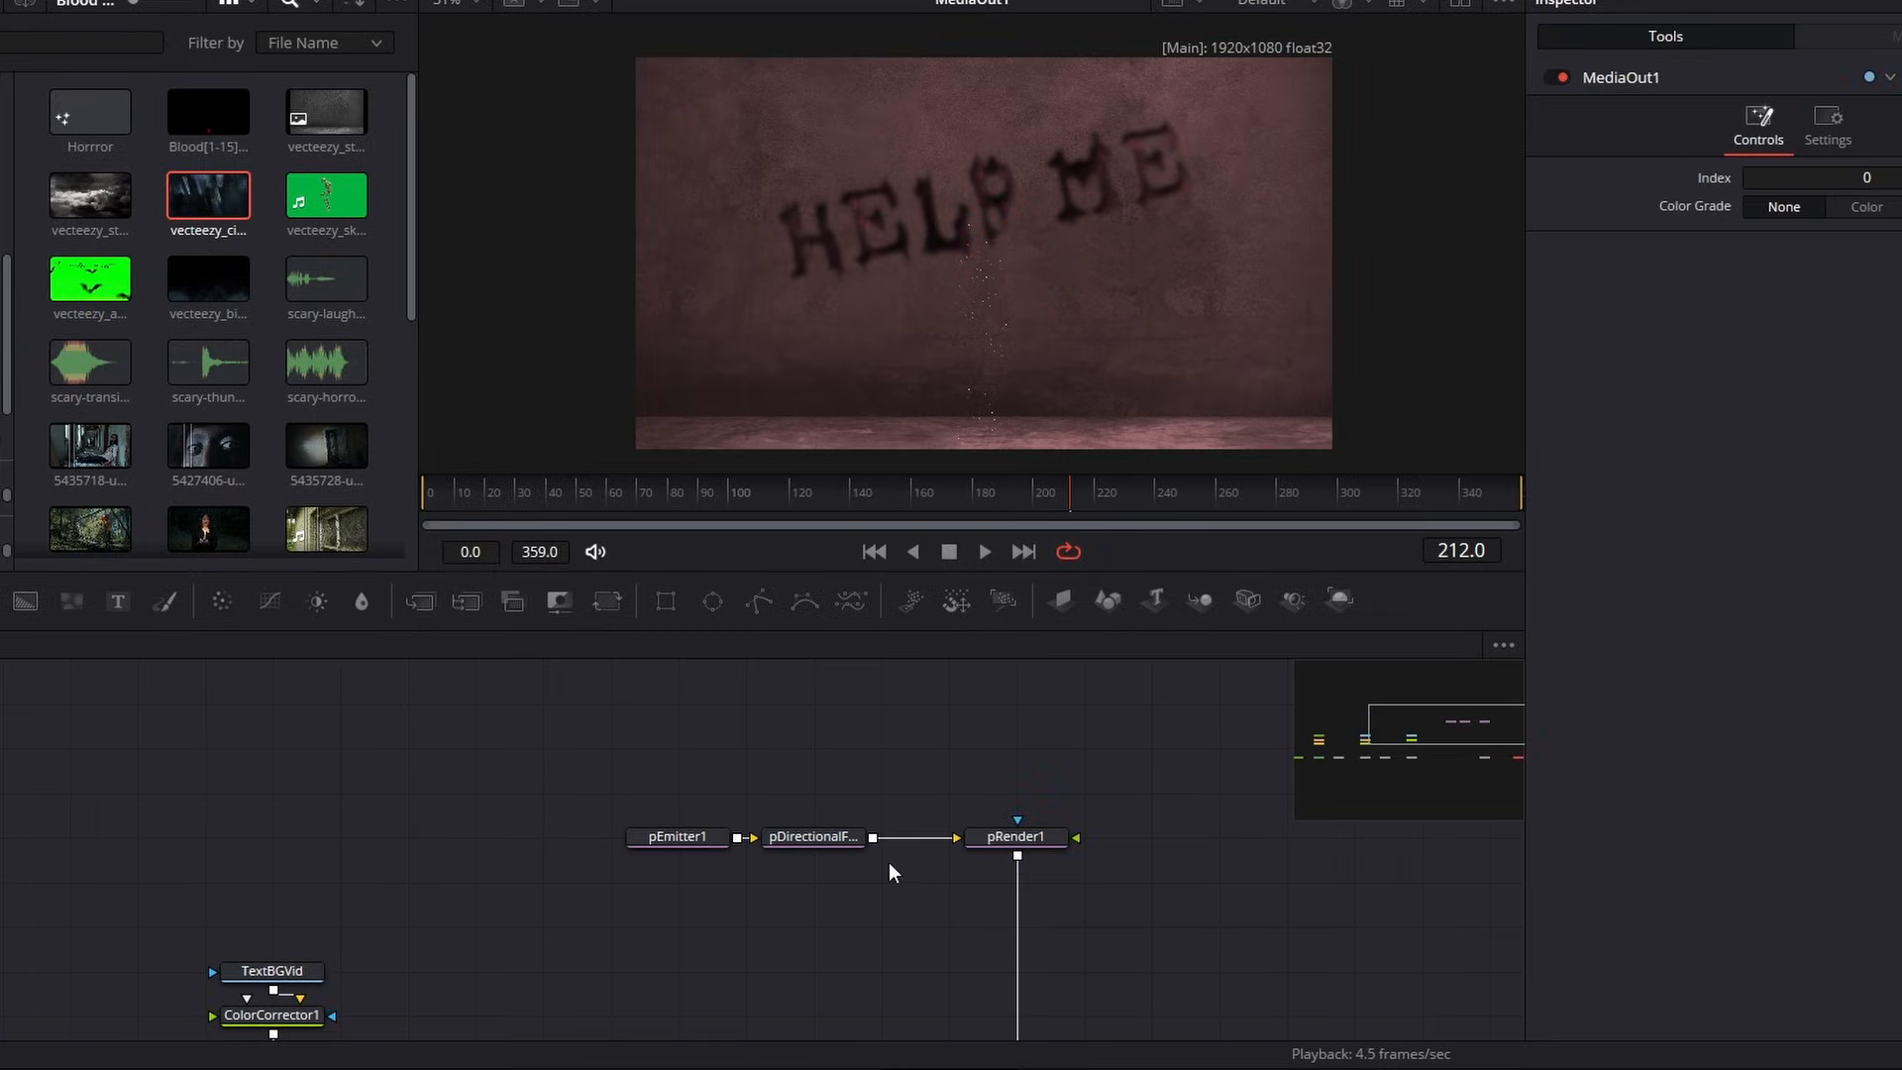
drag(715, 838, 649, 839)
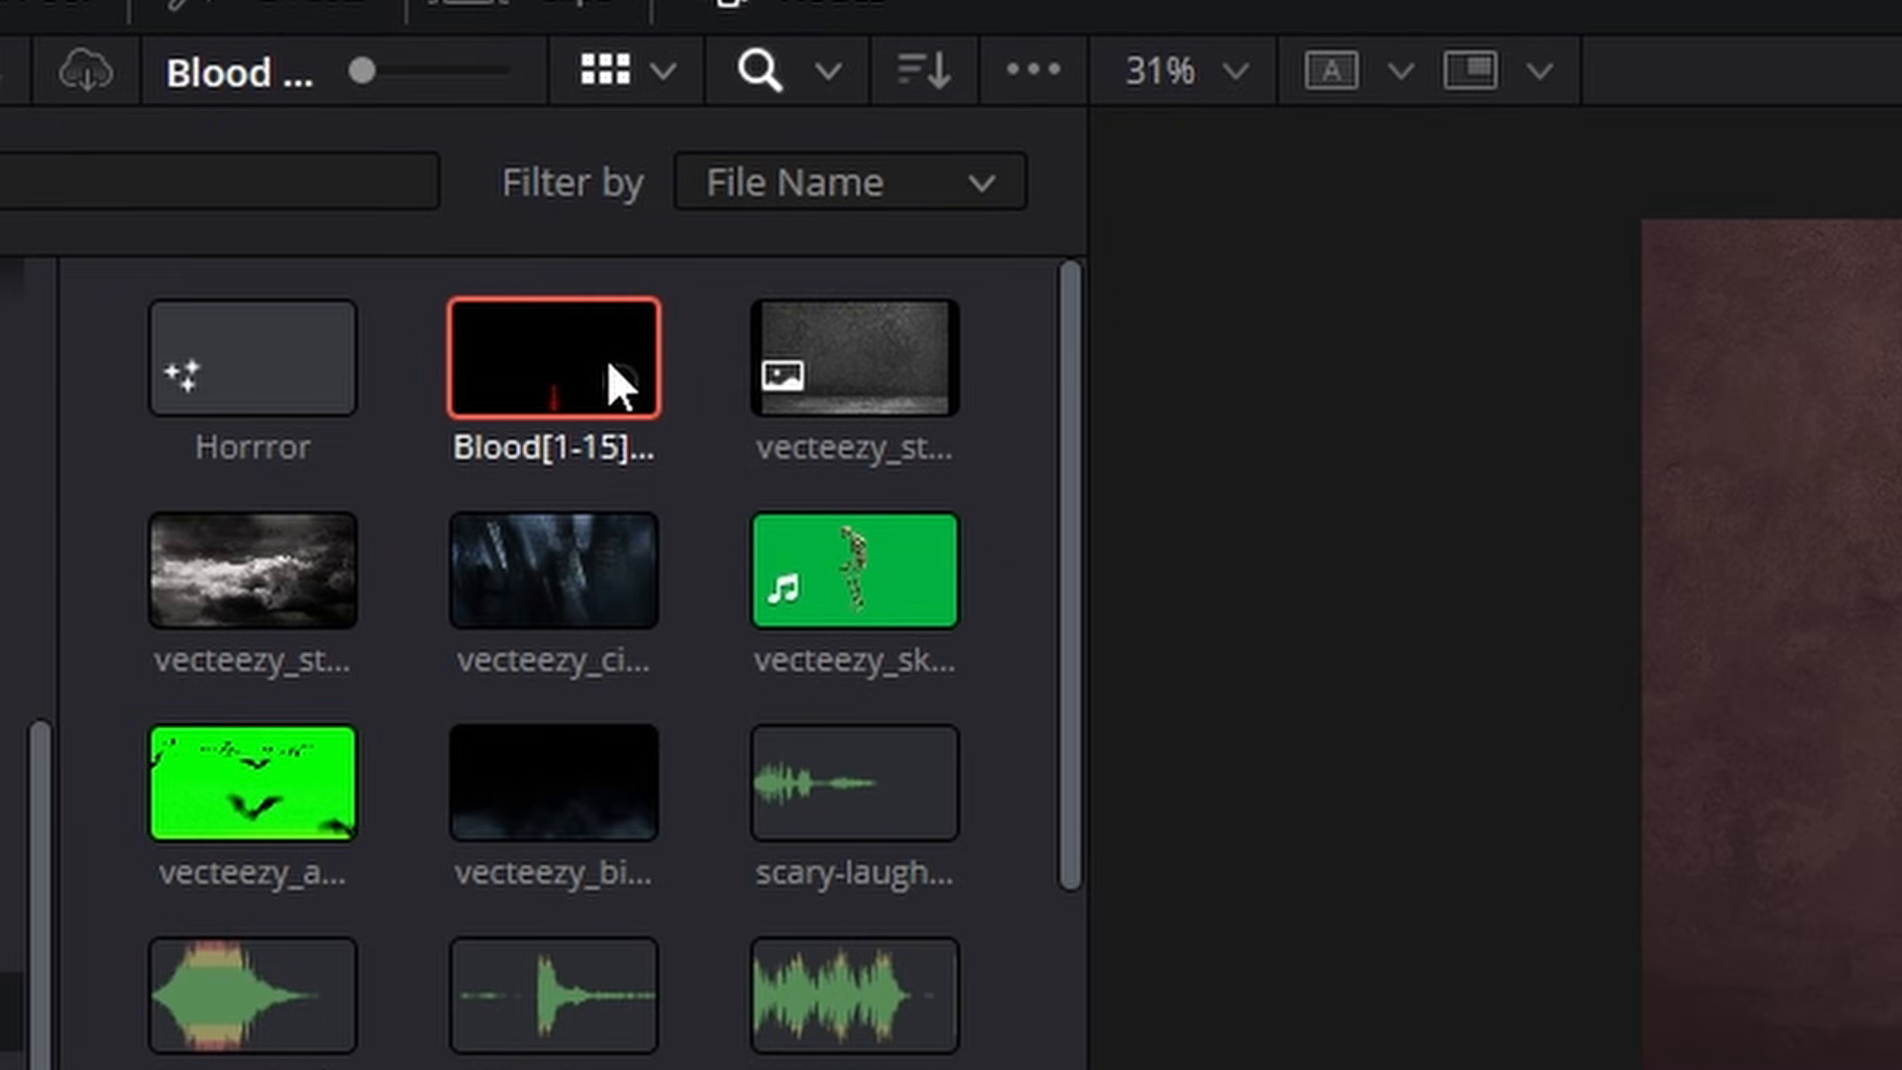
Step: Bring the Blood[1-15] clip into the node graph beside pEmitter1 and rename its node Blood
drag(235, 120, 438, 819)
drag(668, 554, 670, 559)
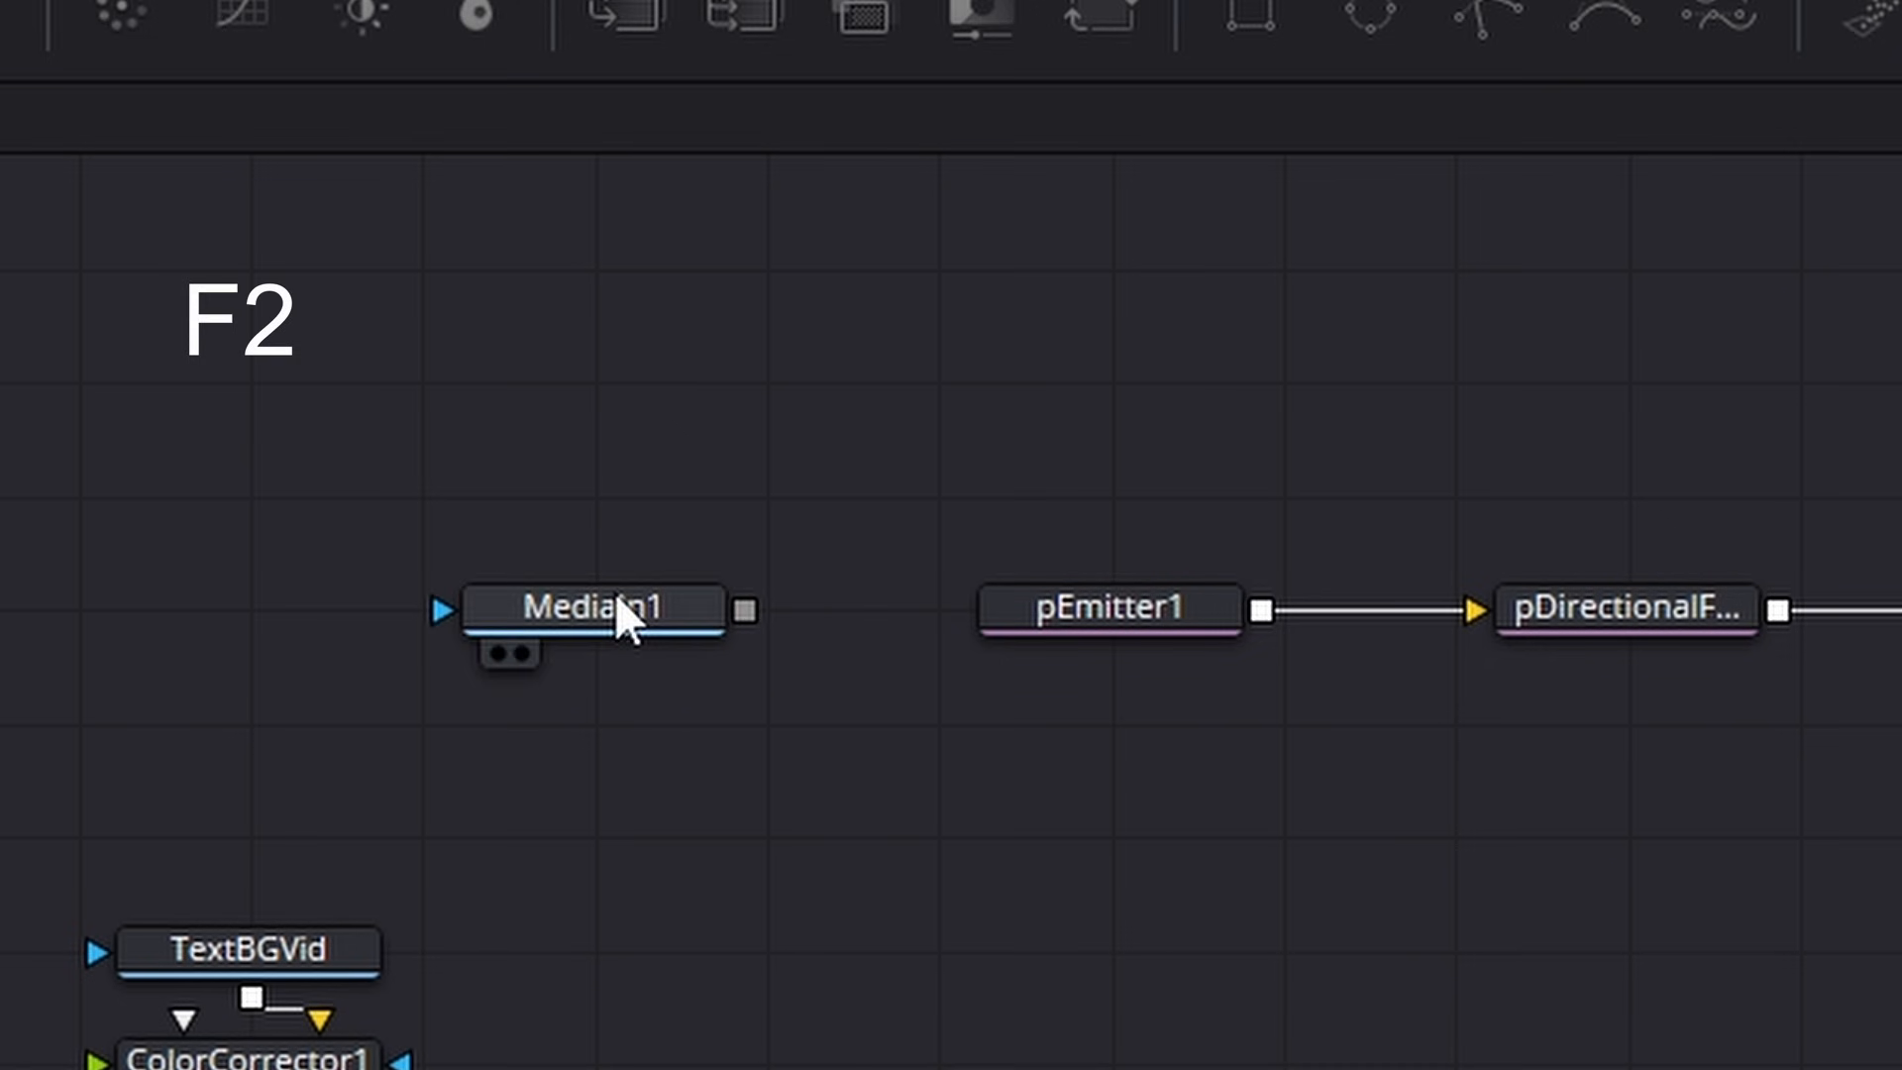
key(F2)
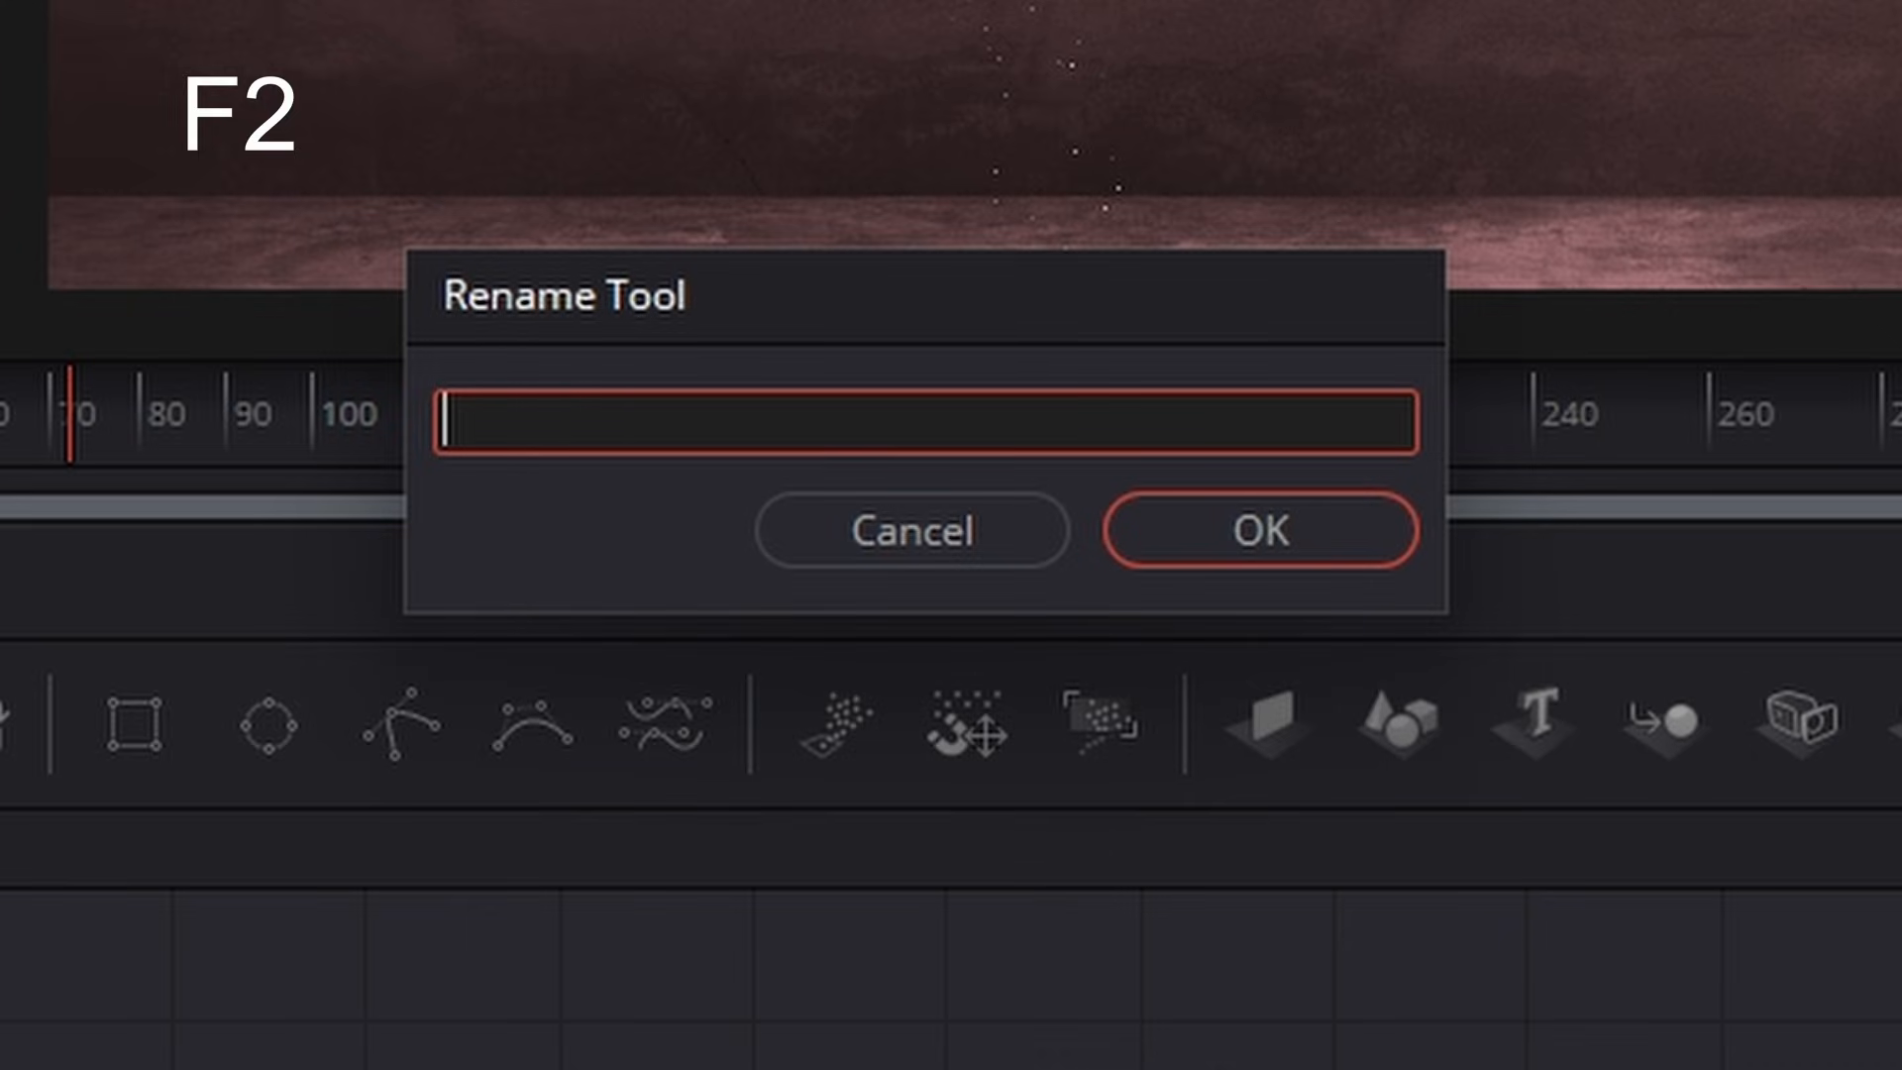
text(Blood)
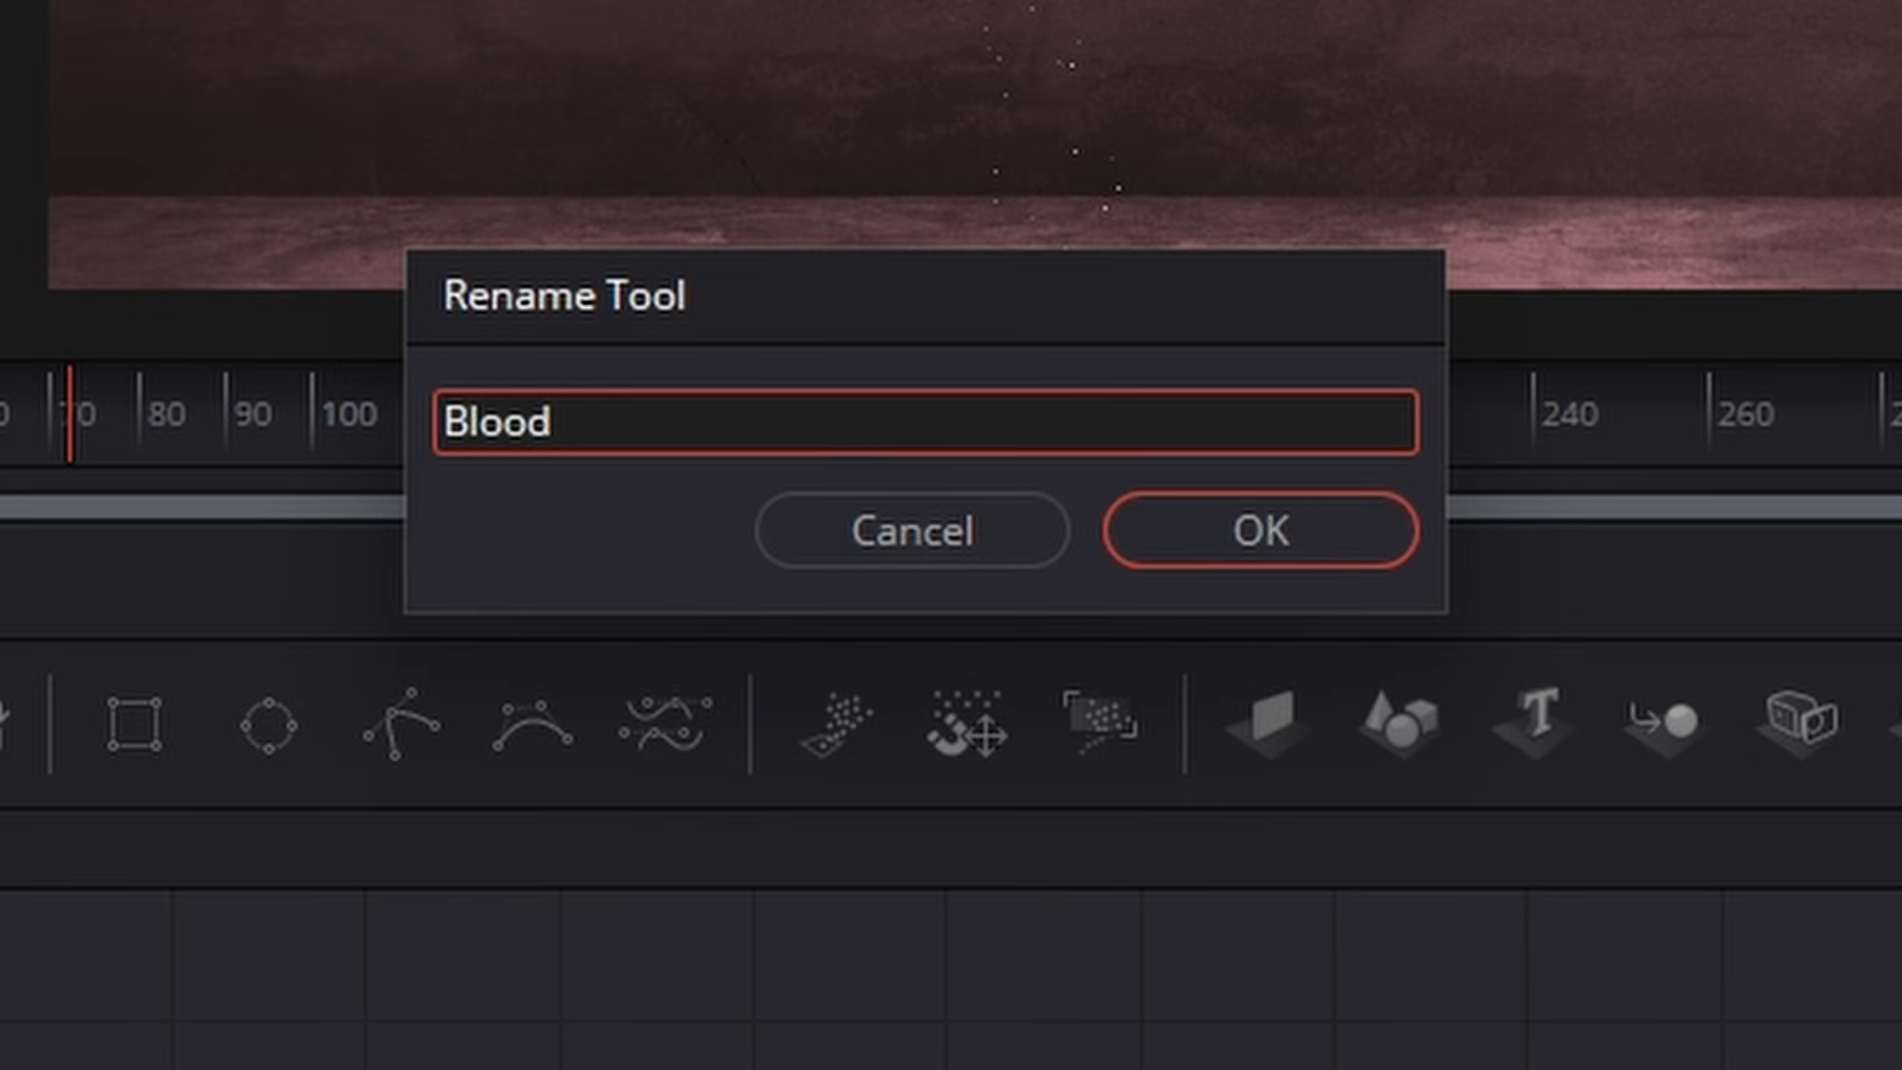
click(1224, 555)
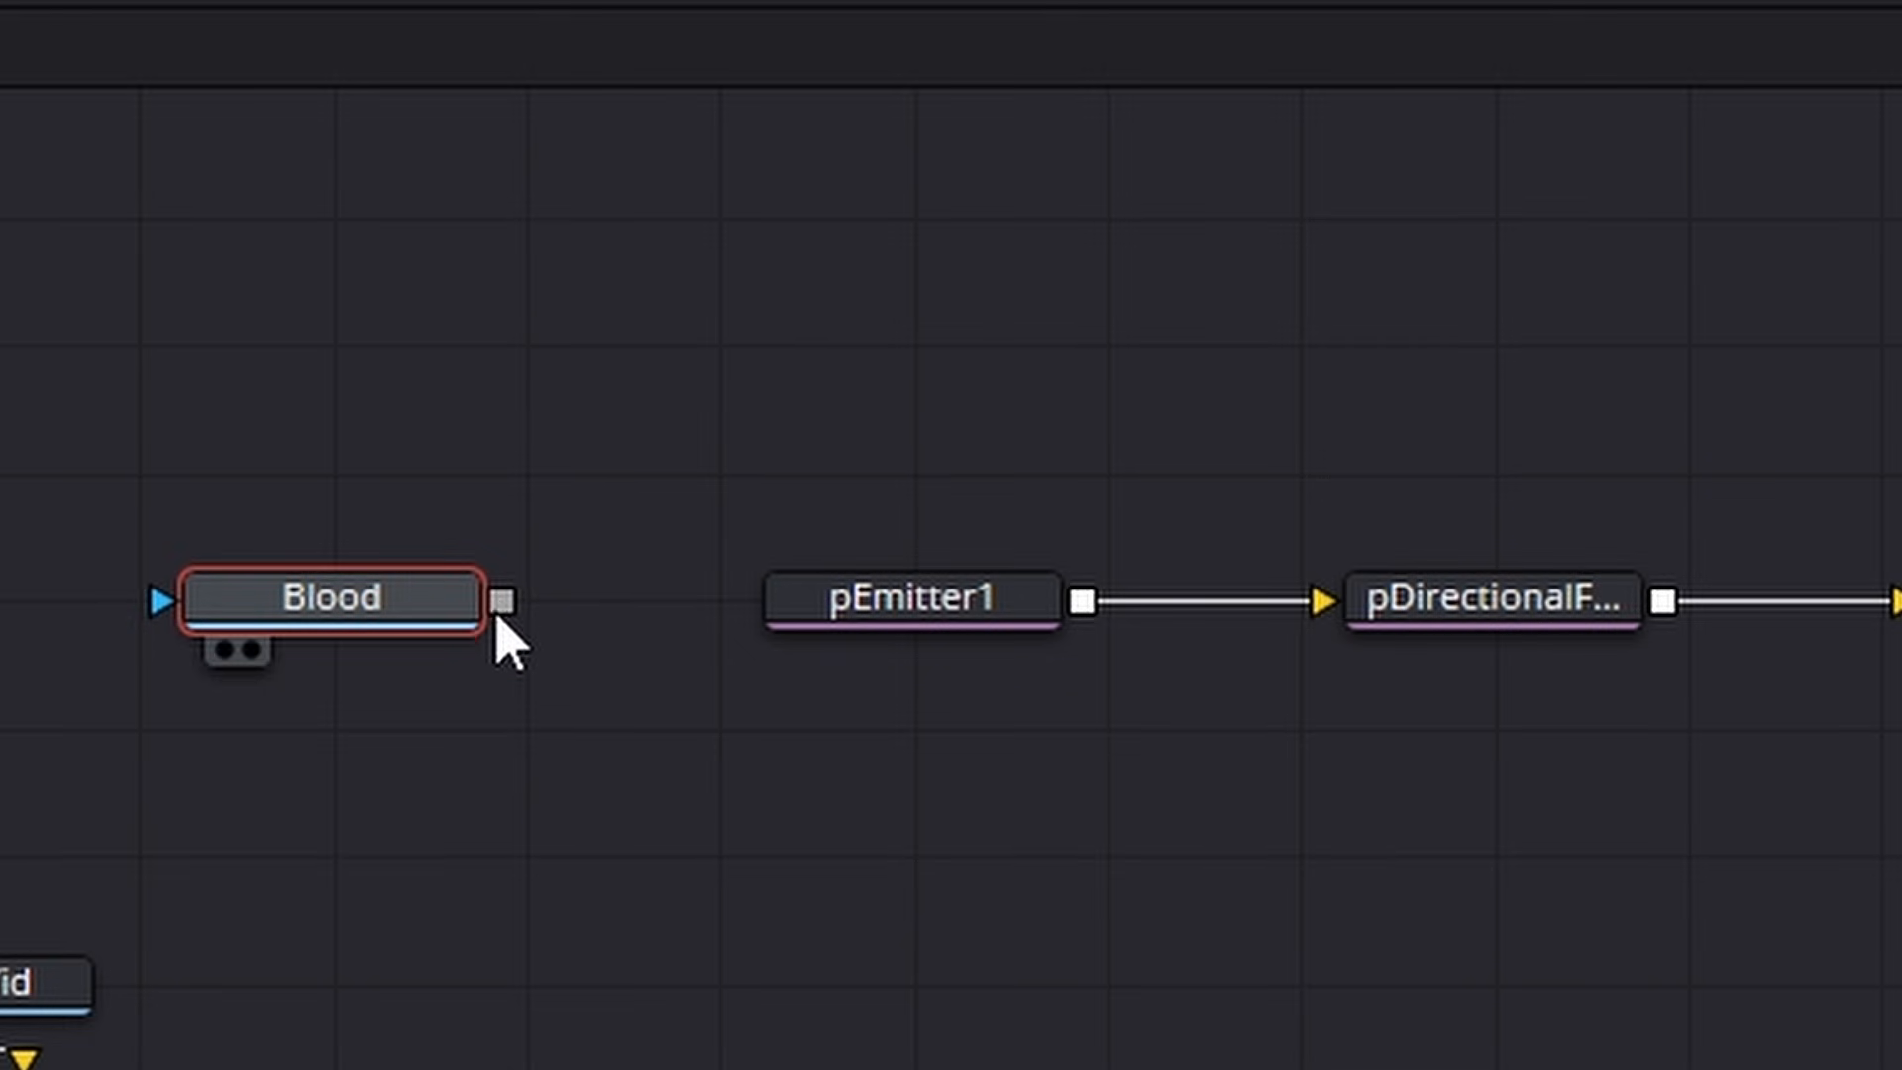
Step: Try to connect Blood to pEmitter1 and change the emitter's particle style to the one that accepts an image input
drag(502, 602, 990, 616)
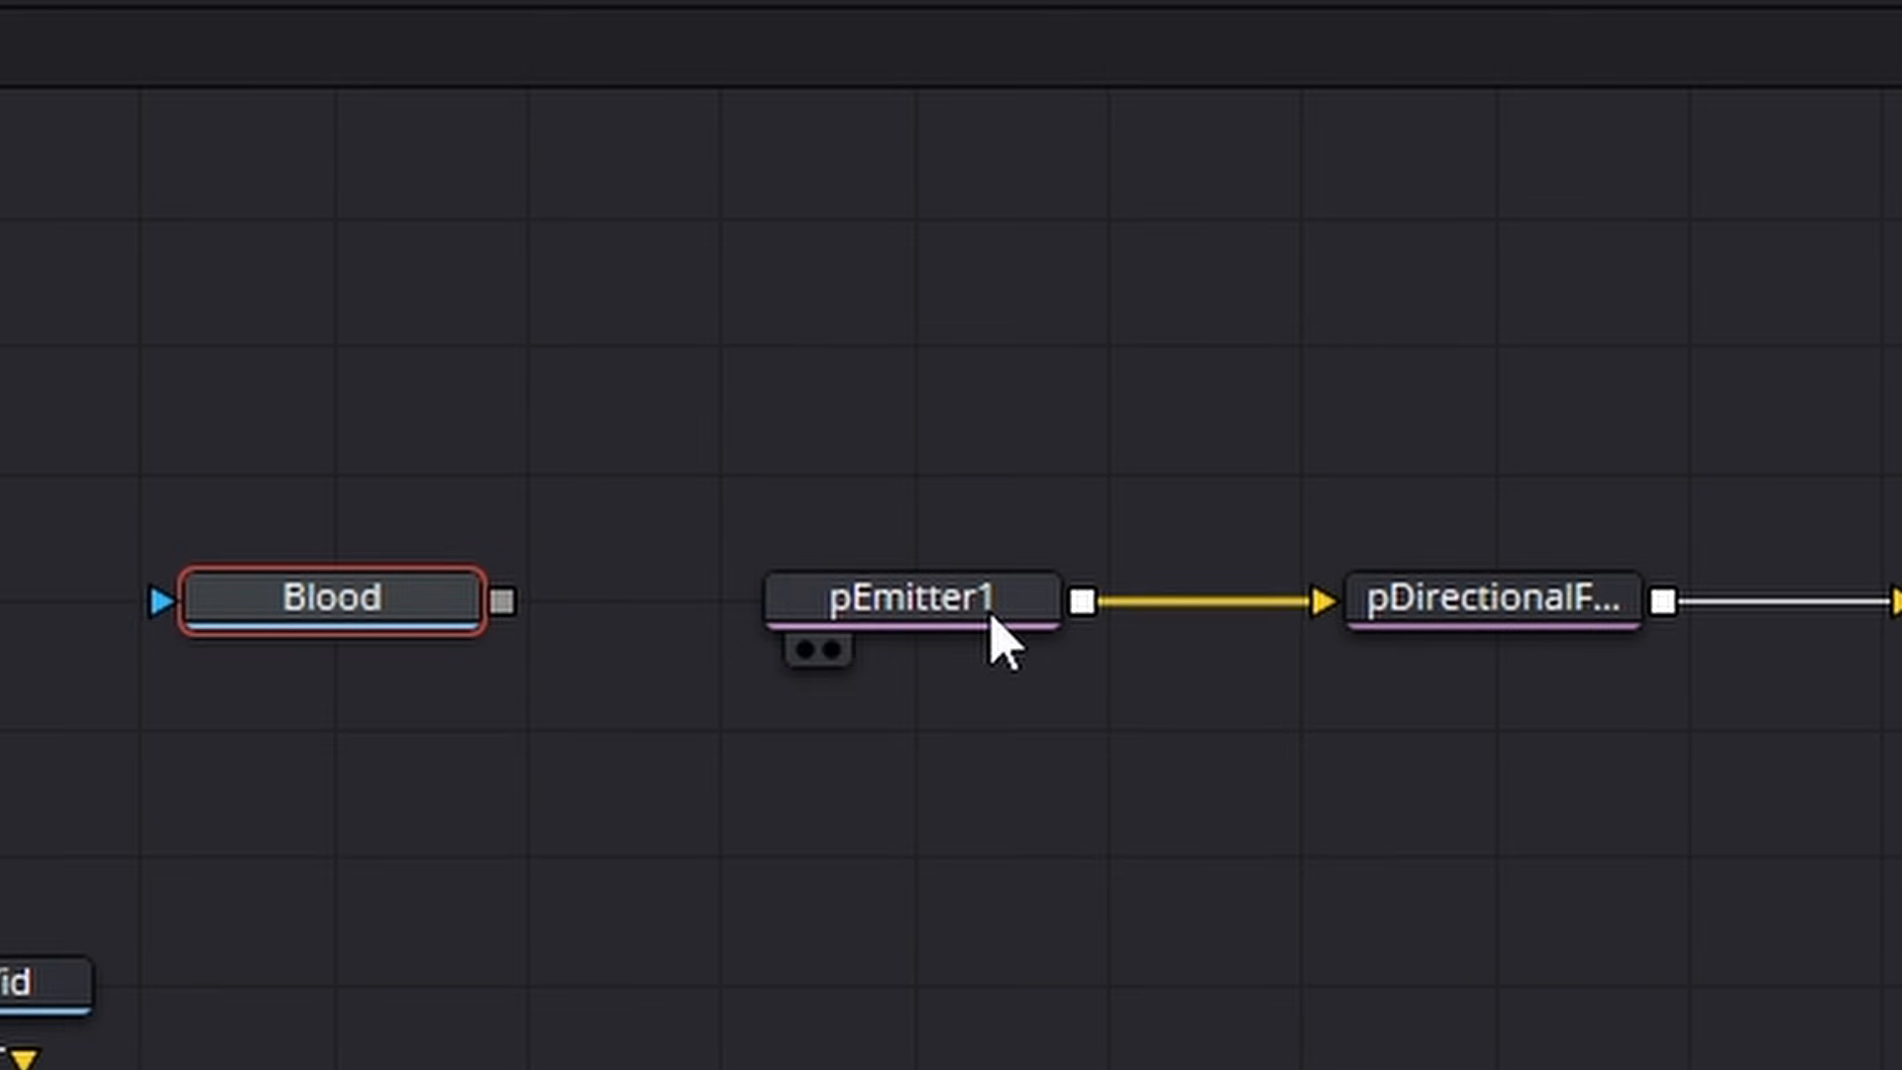
click(981, 602)
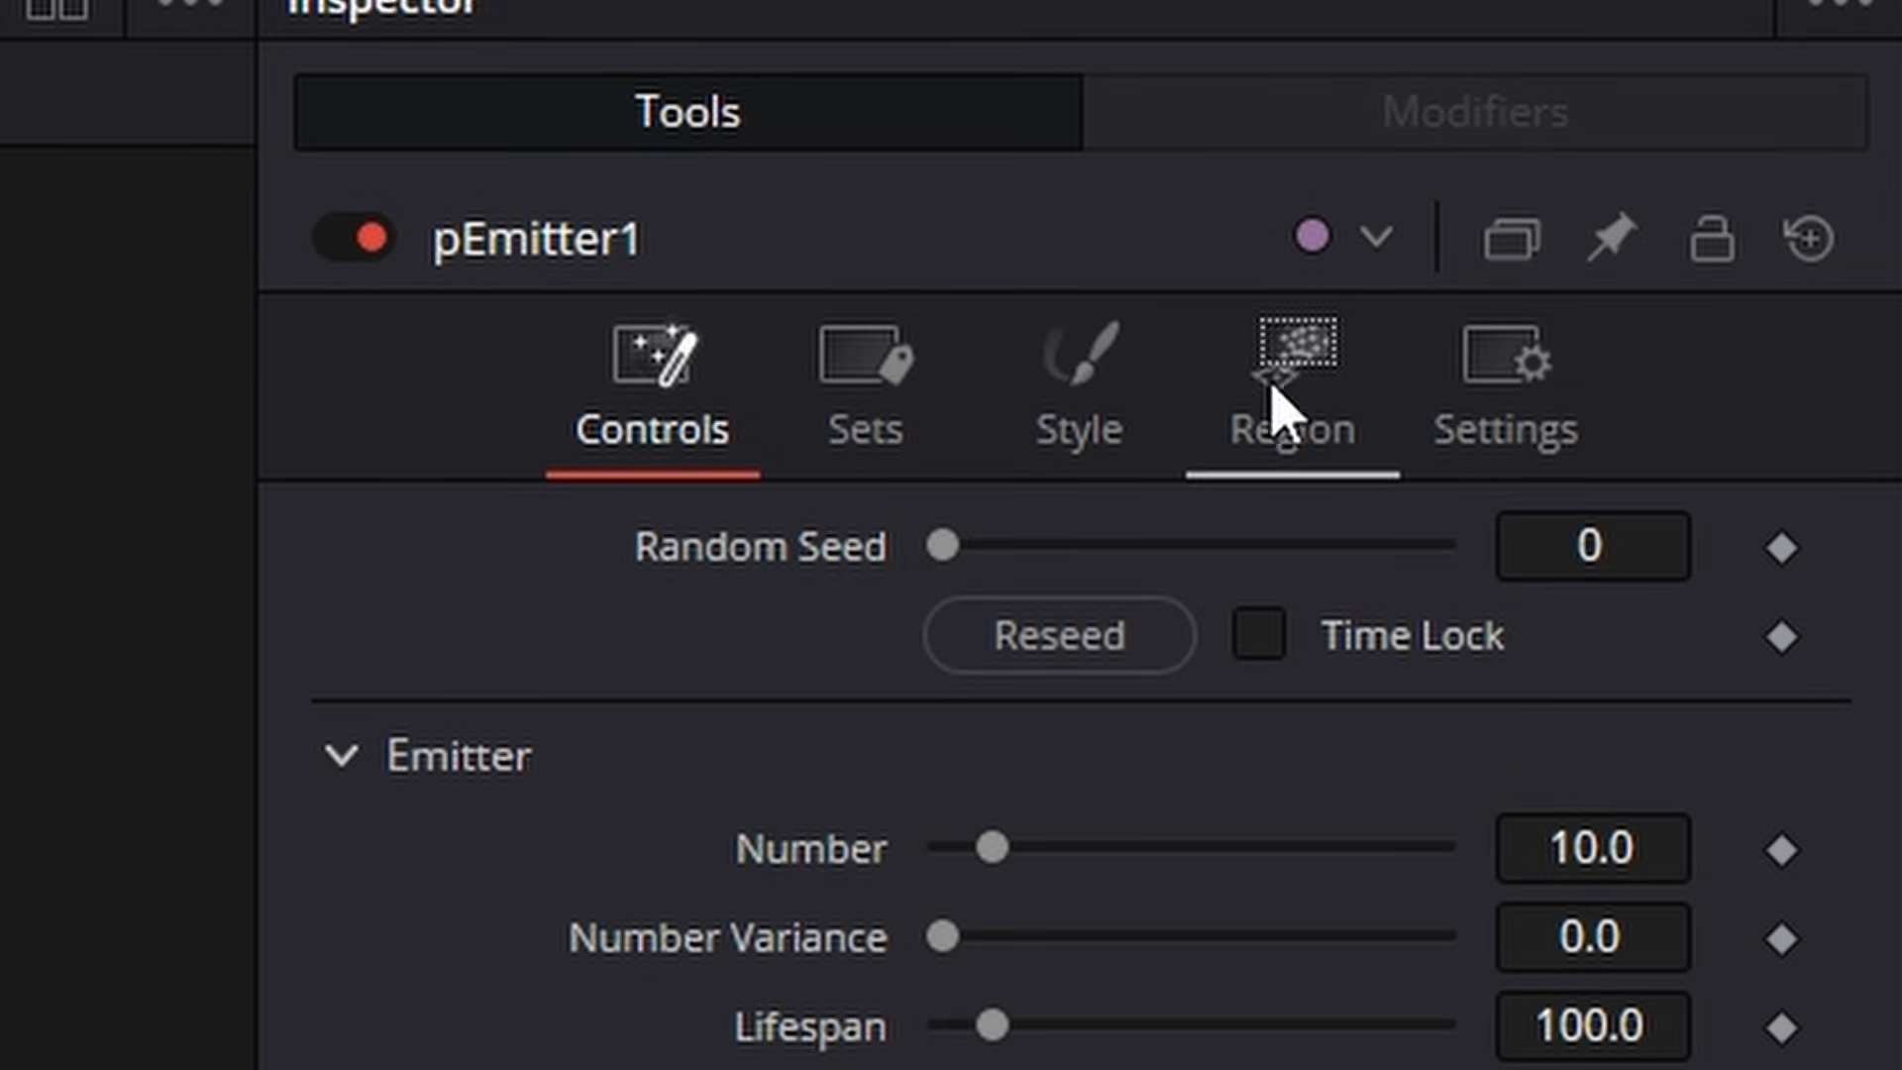
click(1098, 410)
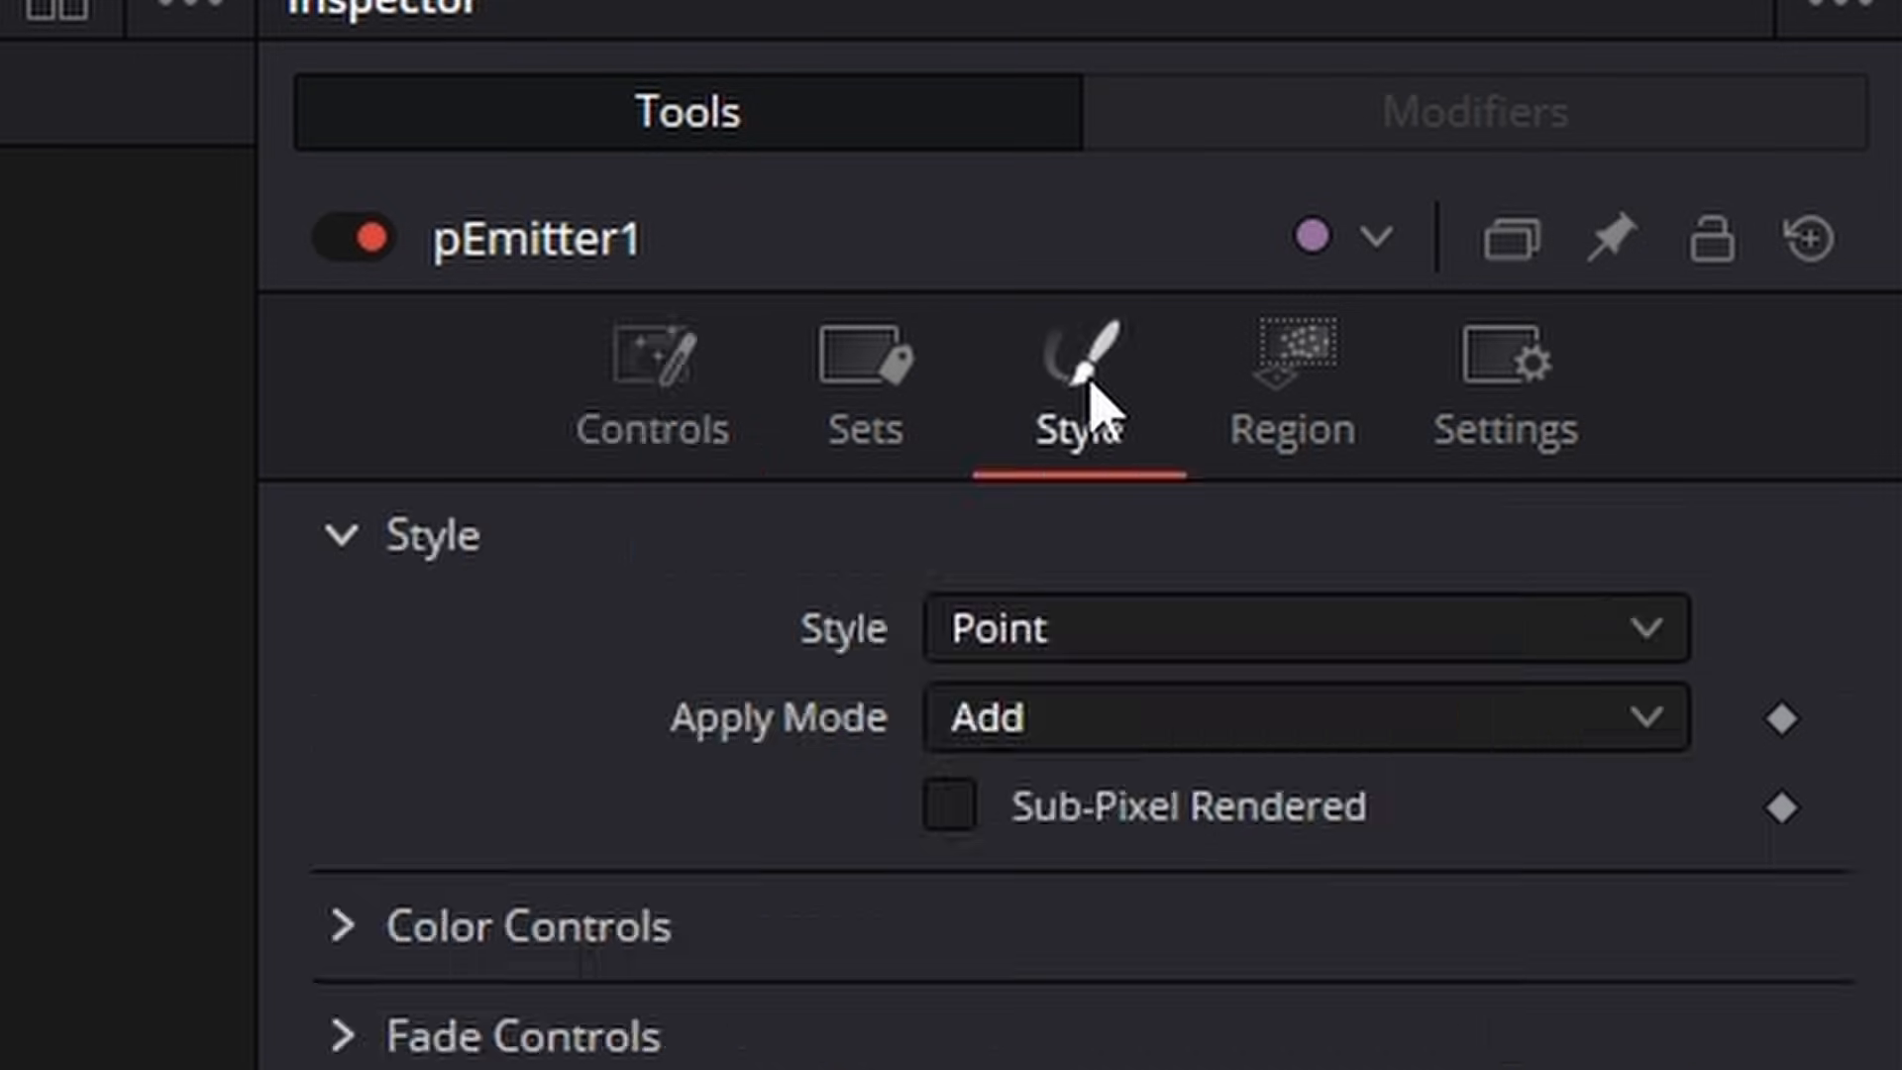
click(1184, 635)
click(1169, 799)
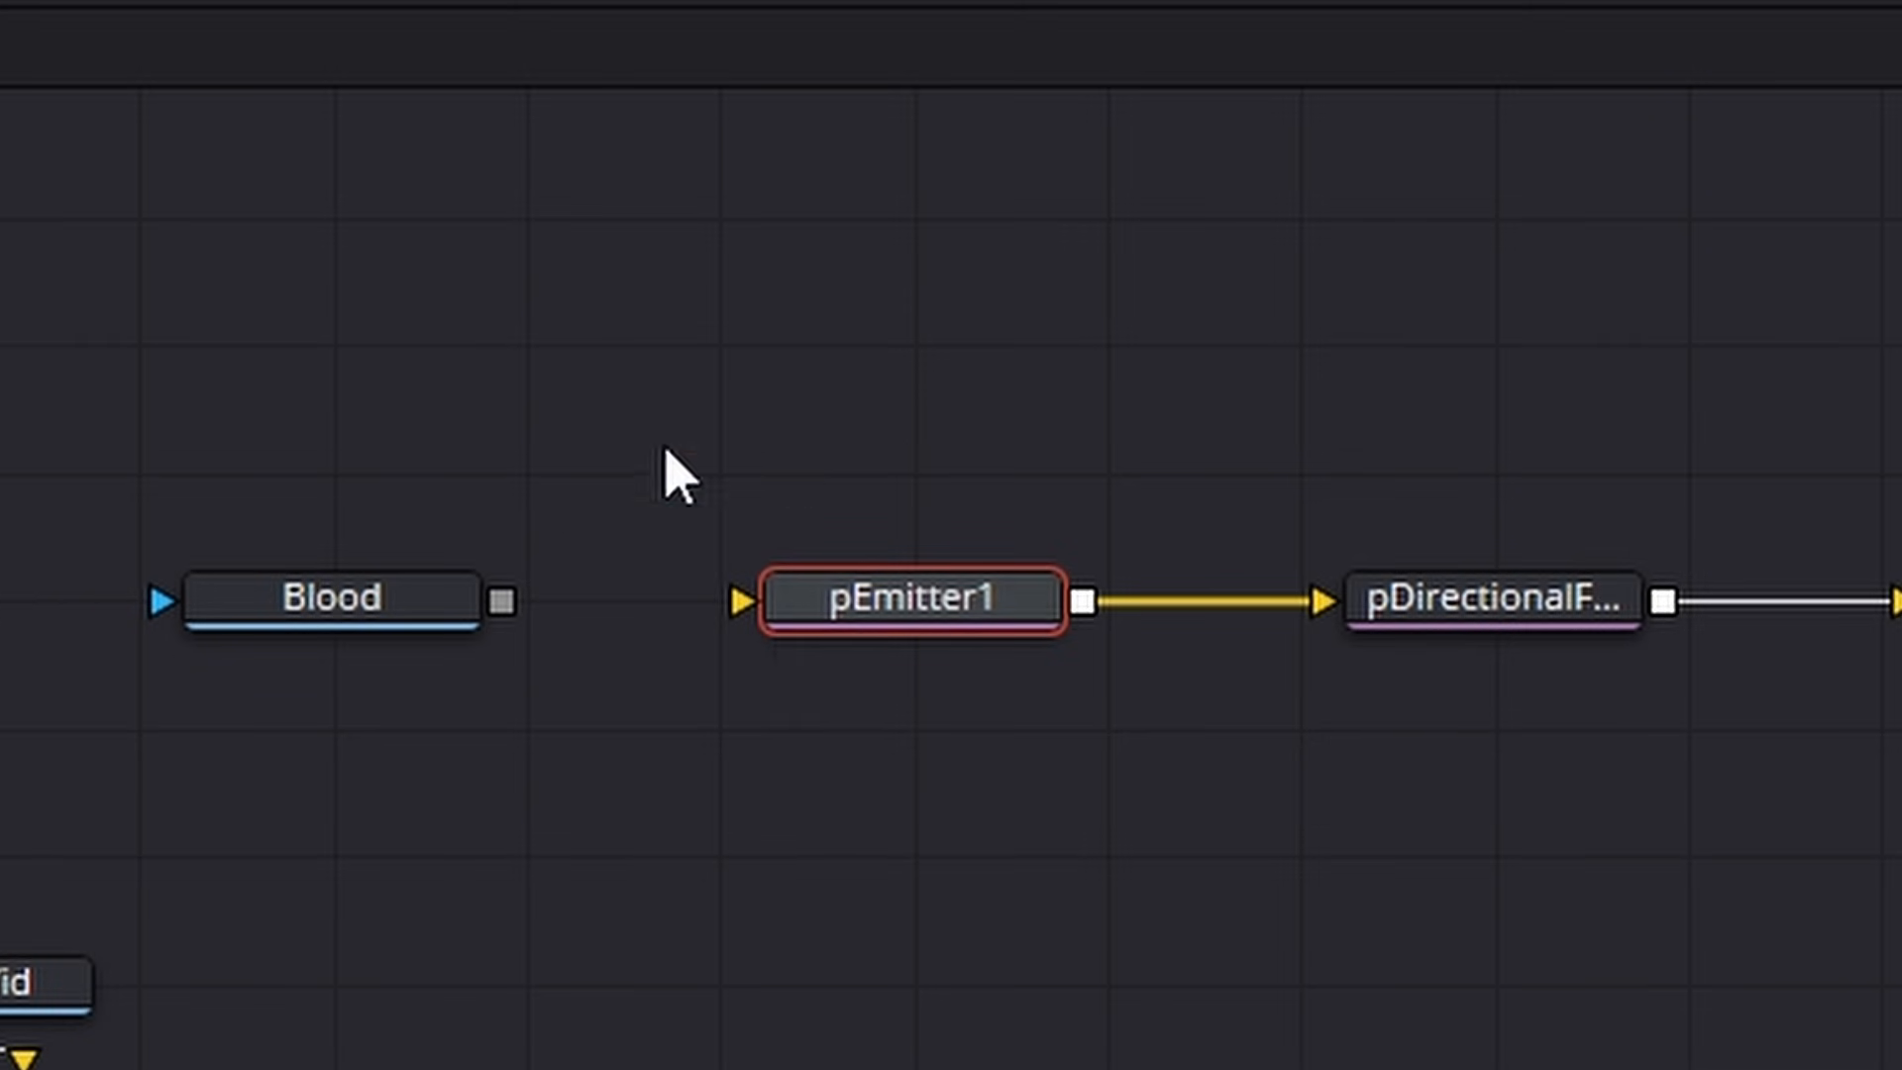
Step: Connect the Blood clip to pEmitter1's bitmap input and play the composition from the start
drag(502, 601, 912, 615)
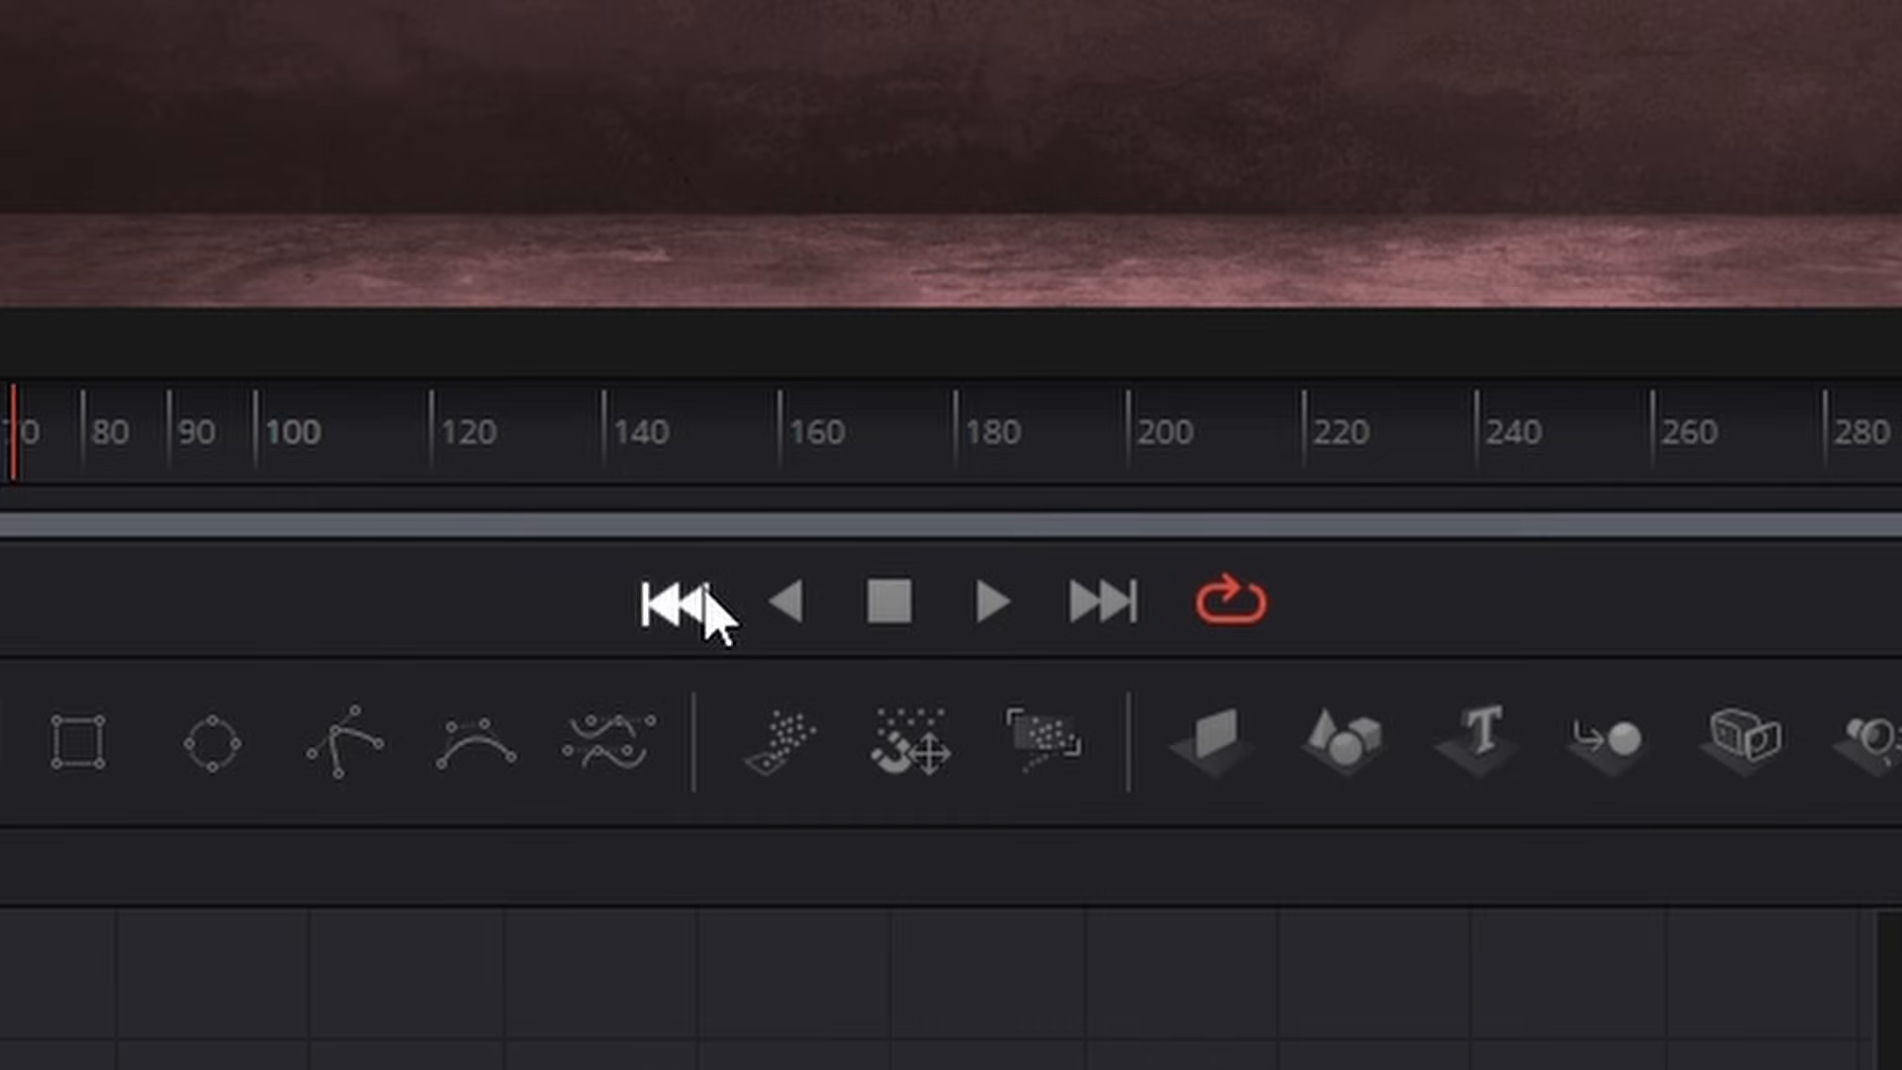
click(702, 590)
click(995, 595)
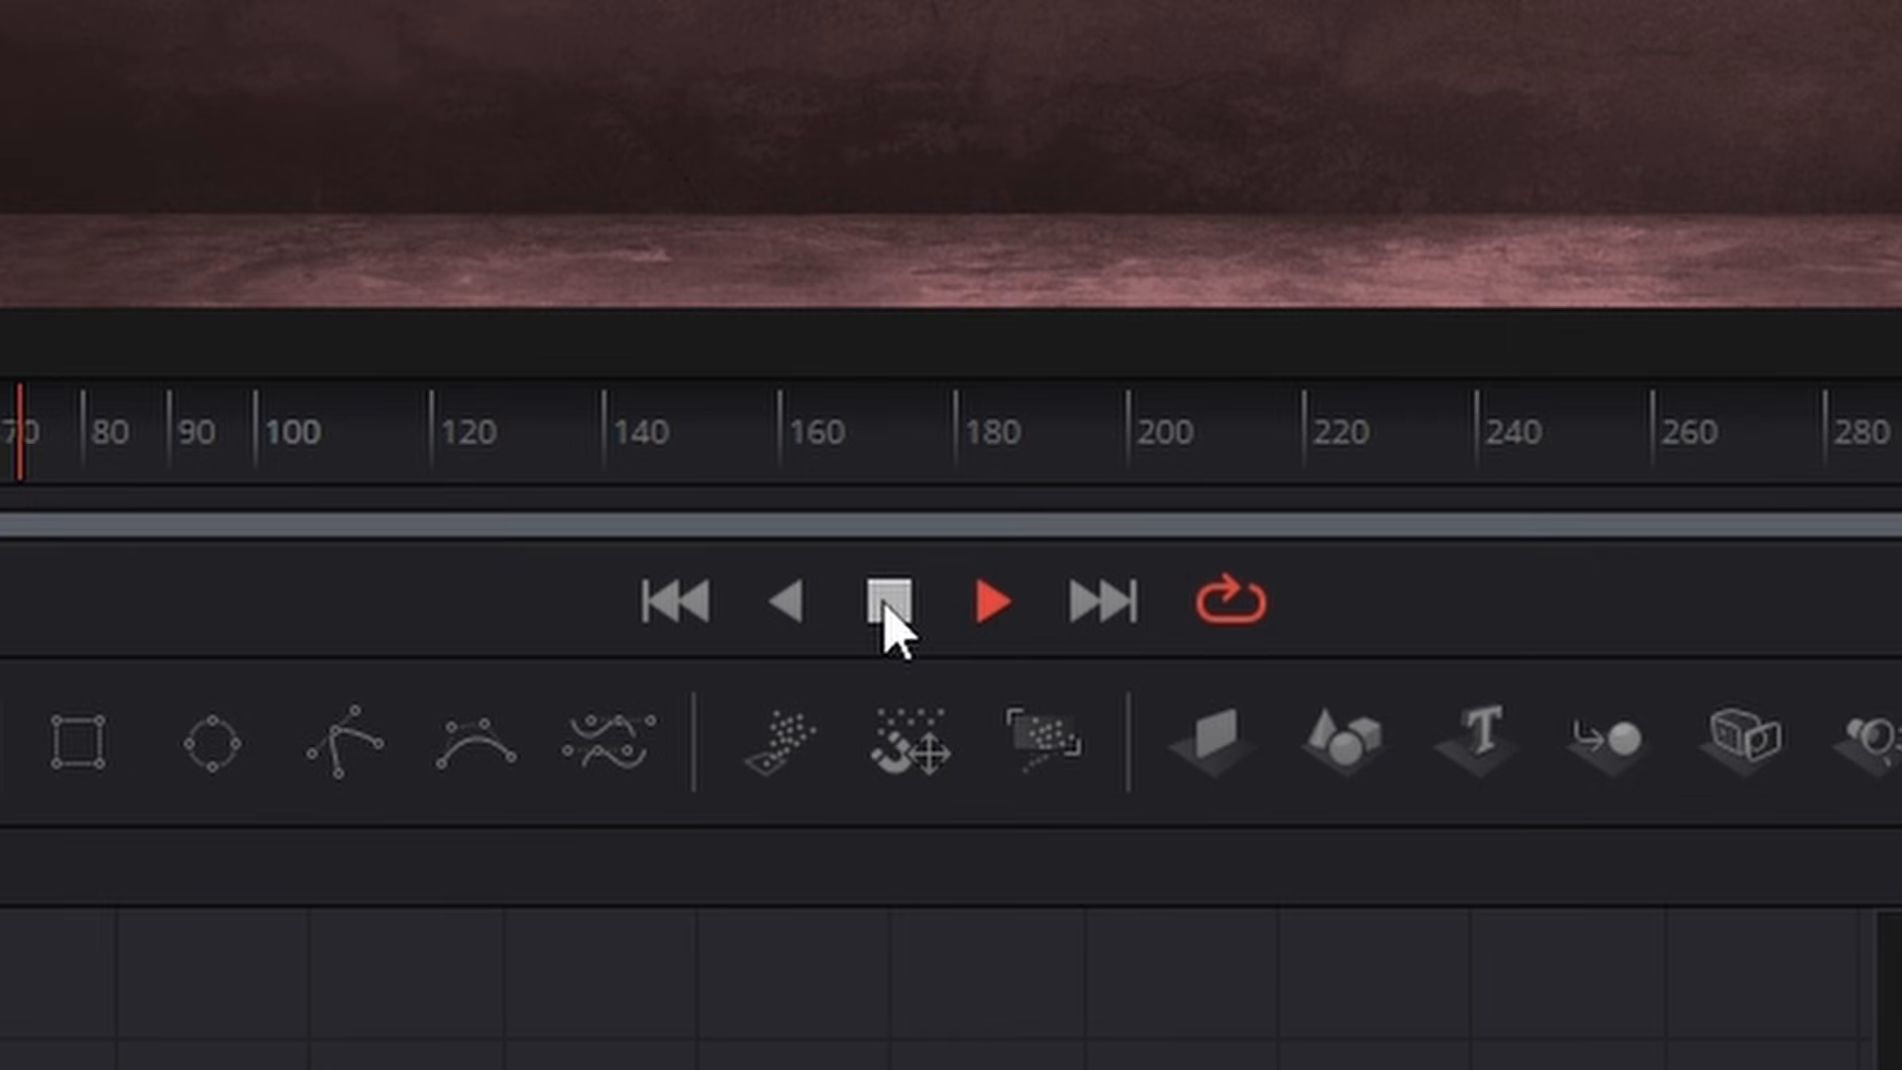
click(888, 601)
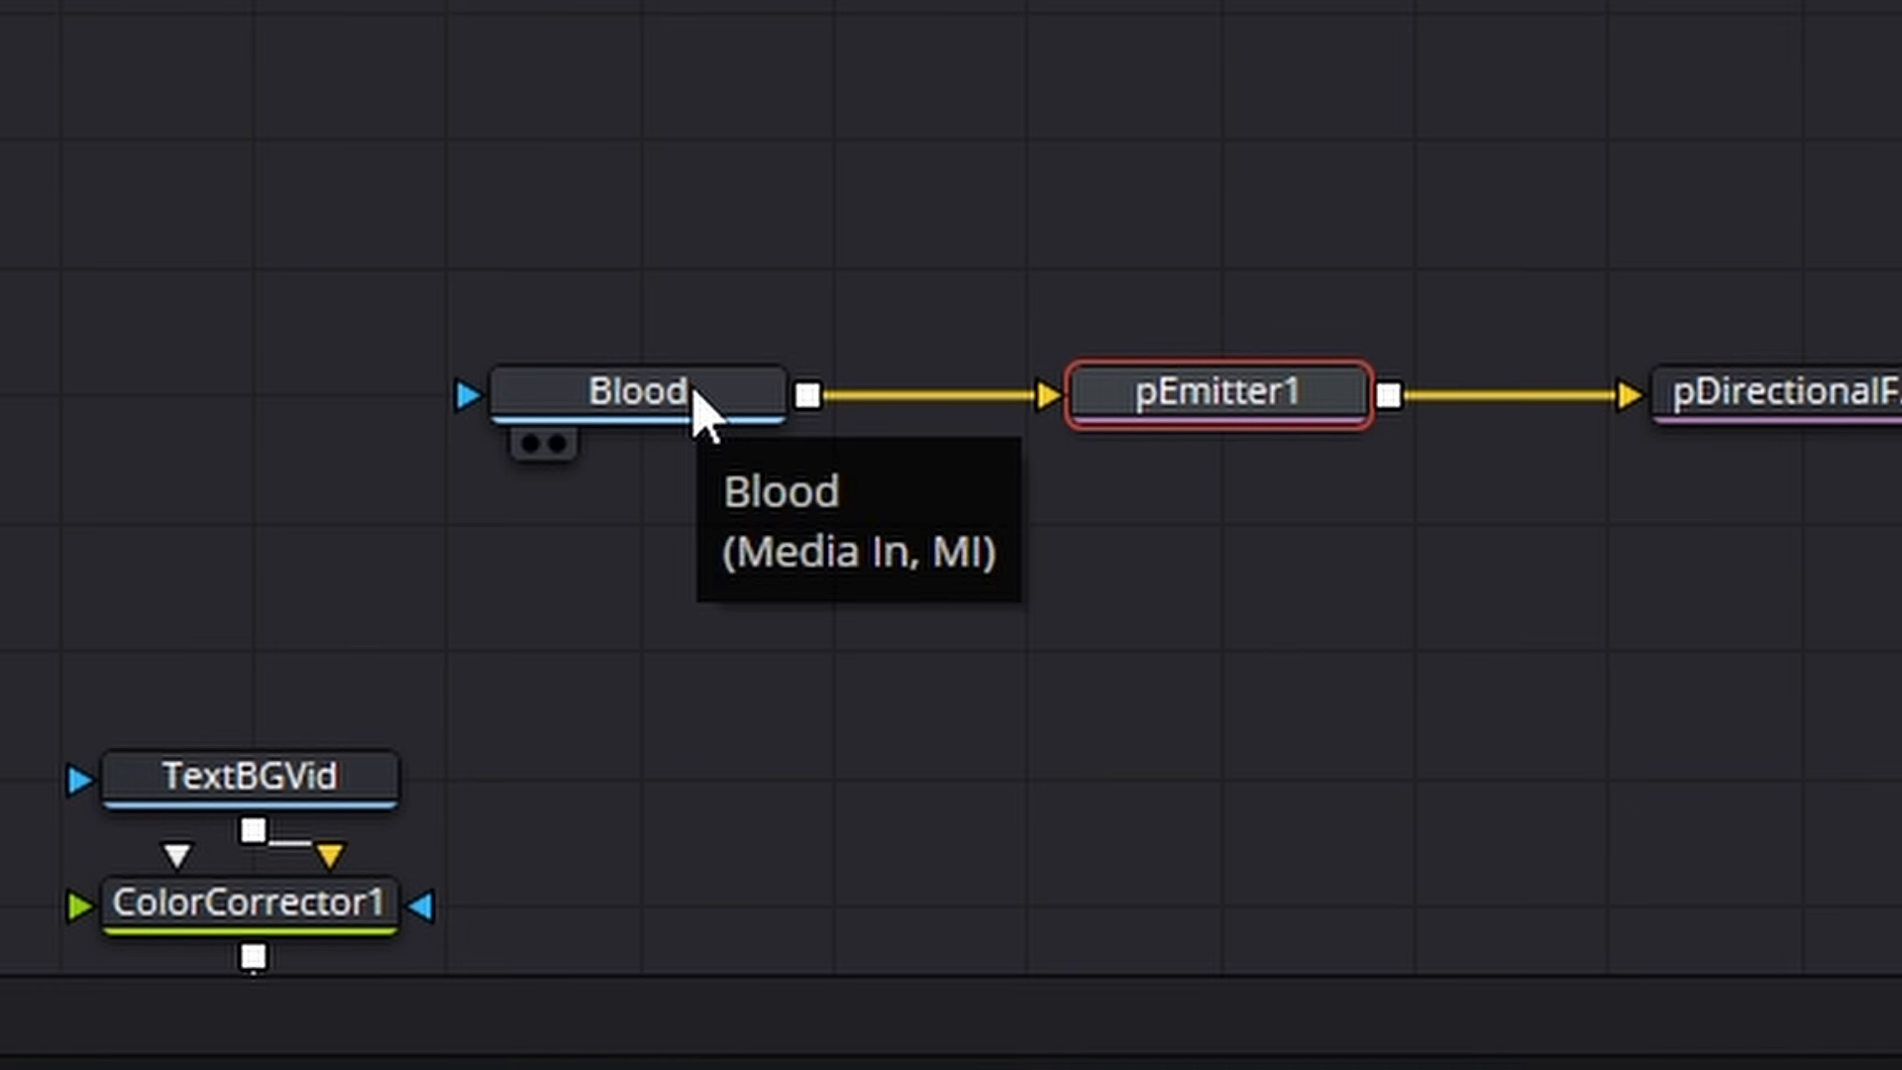
Step: Turn on looping for the Blood clip and play the particle effect from the first frame
click(692, 399)
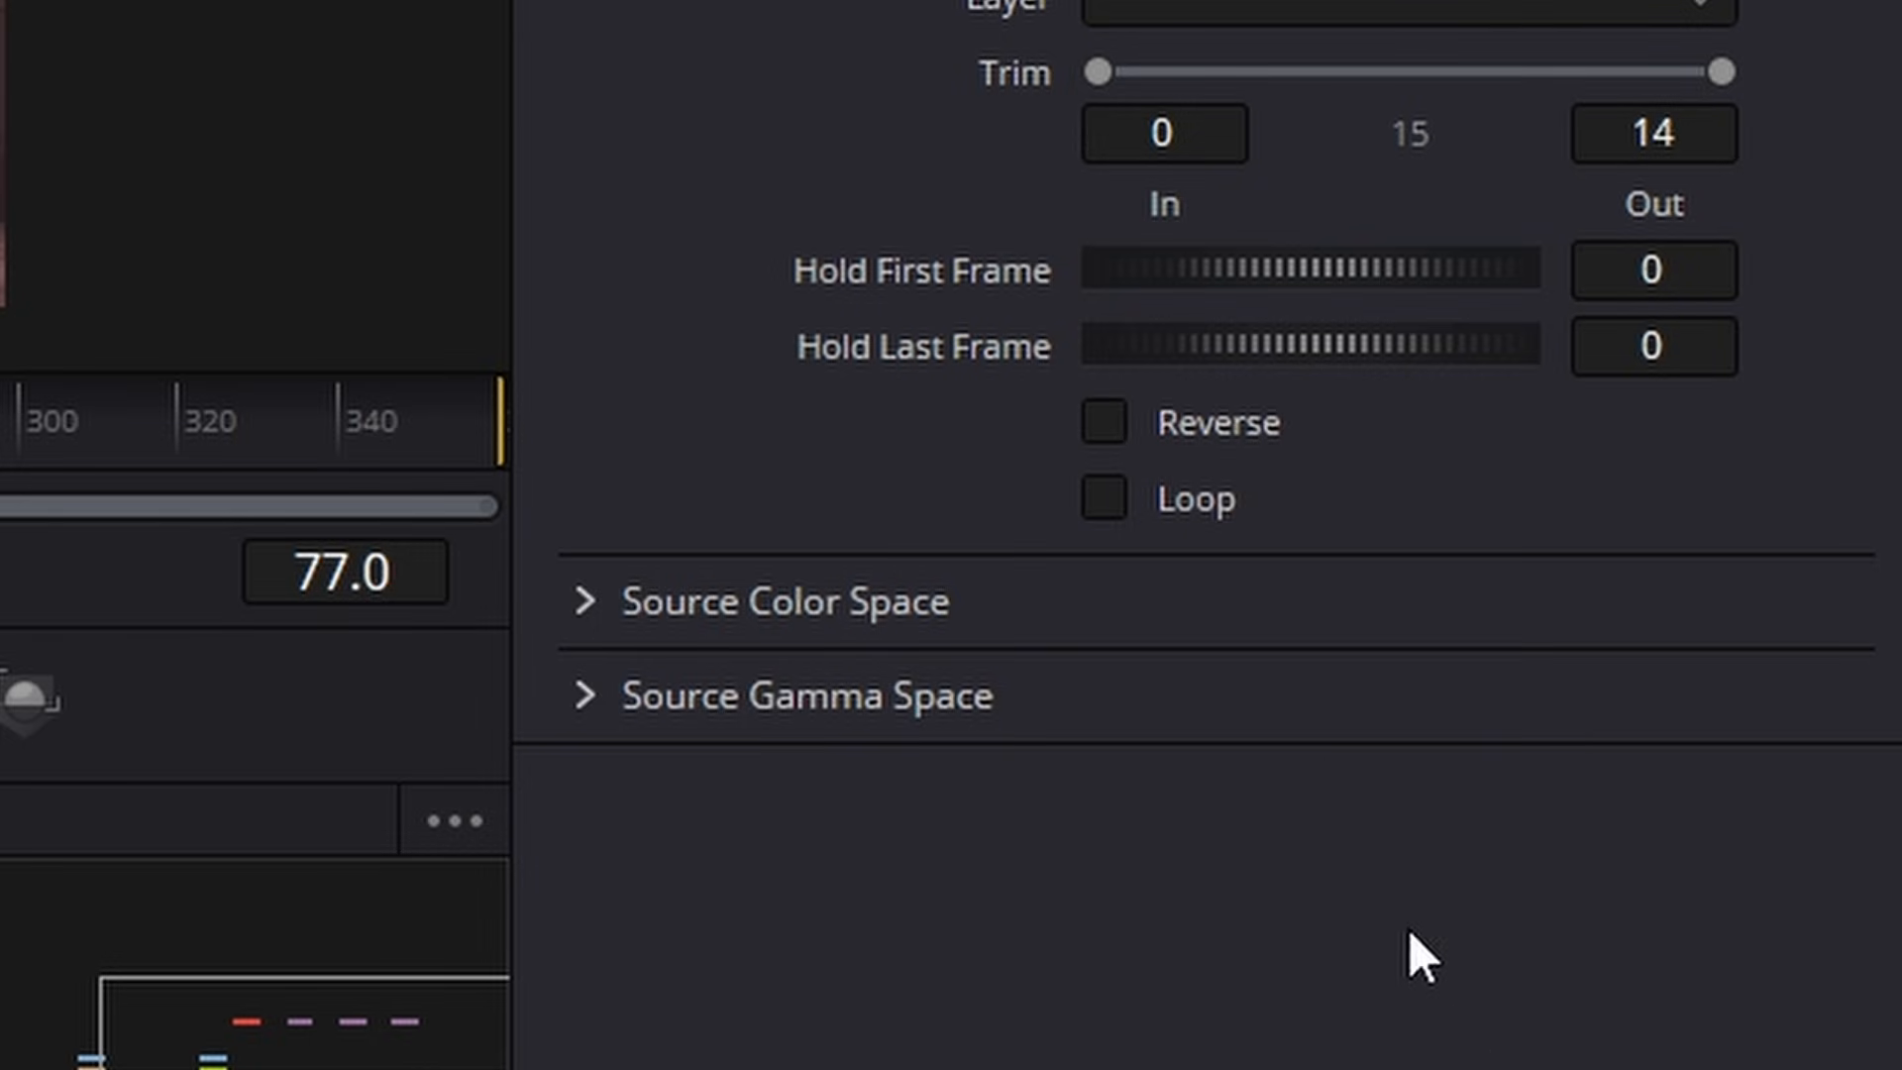
click(1104, 497)
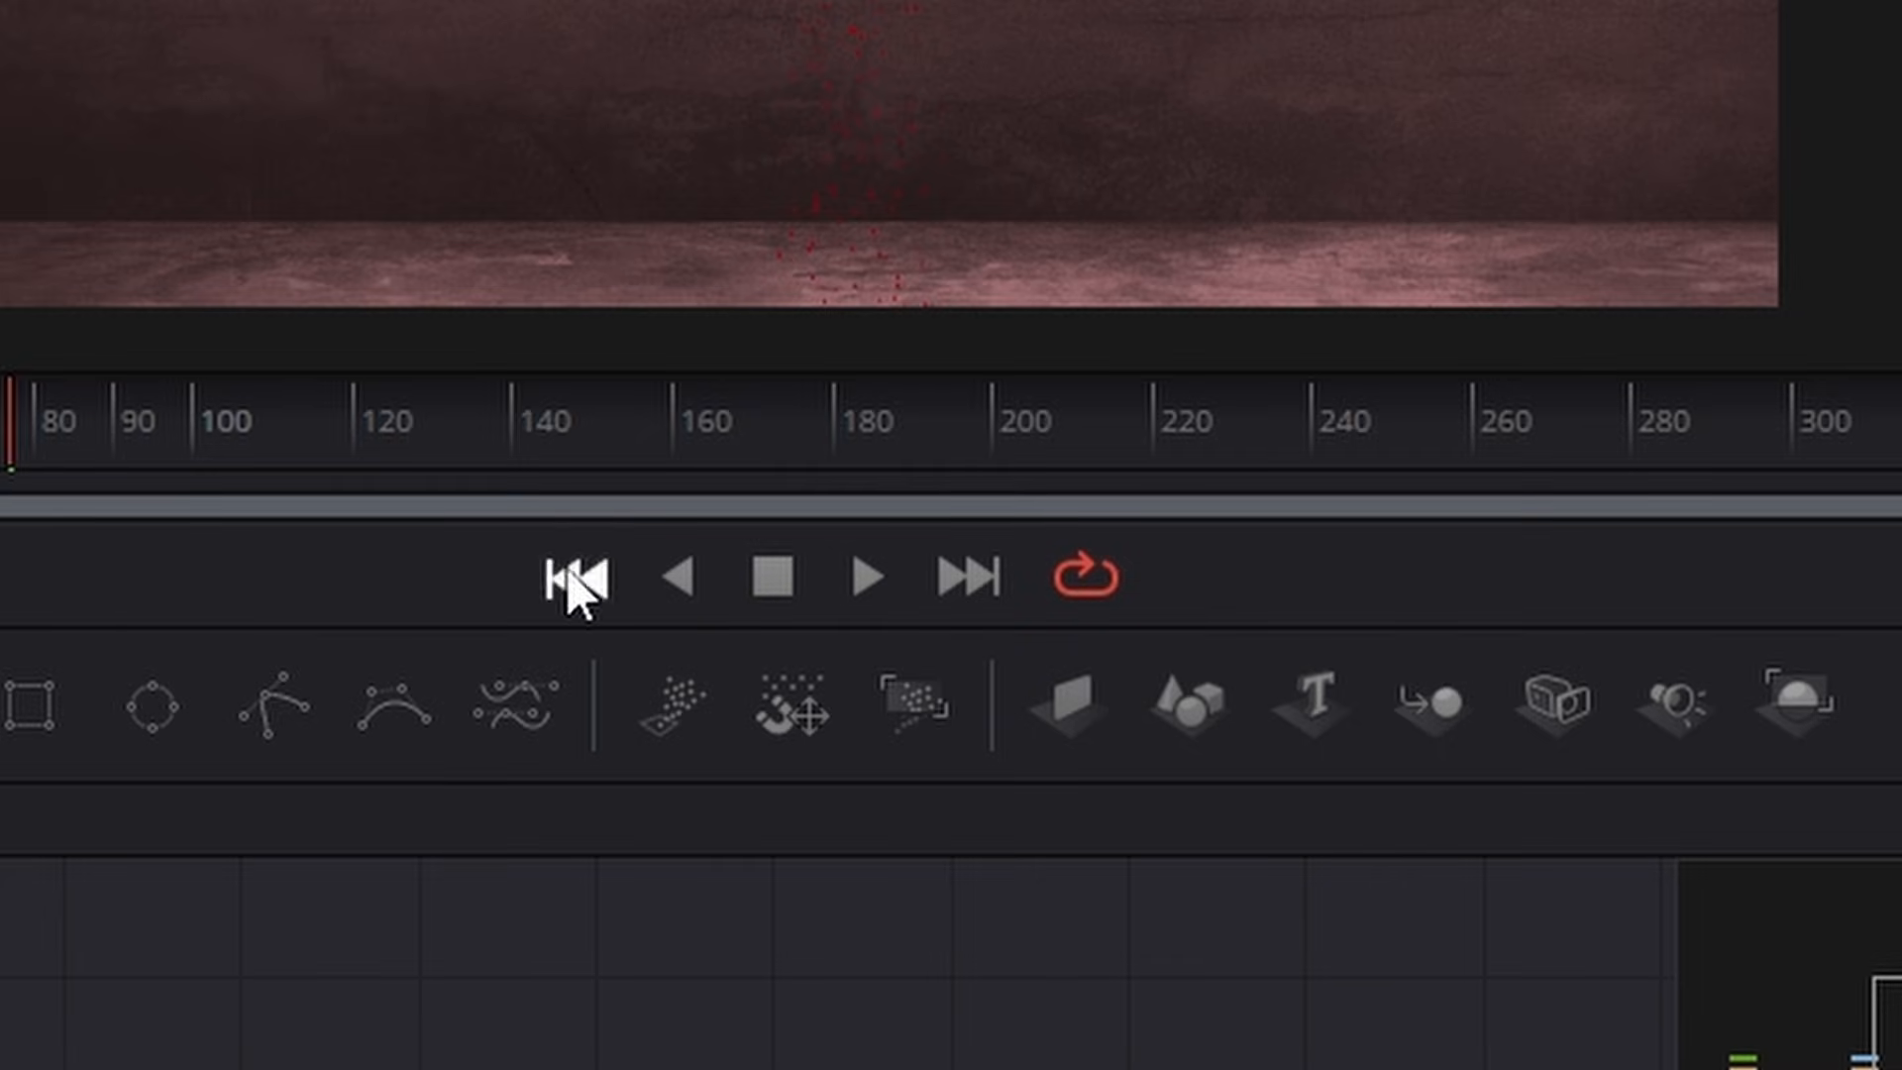
click(573, 577)
click(863, 579)
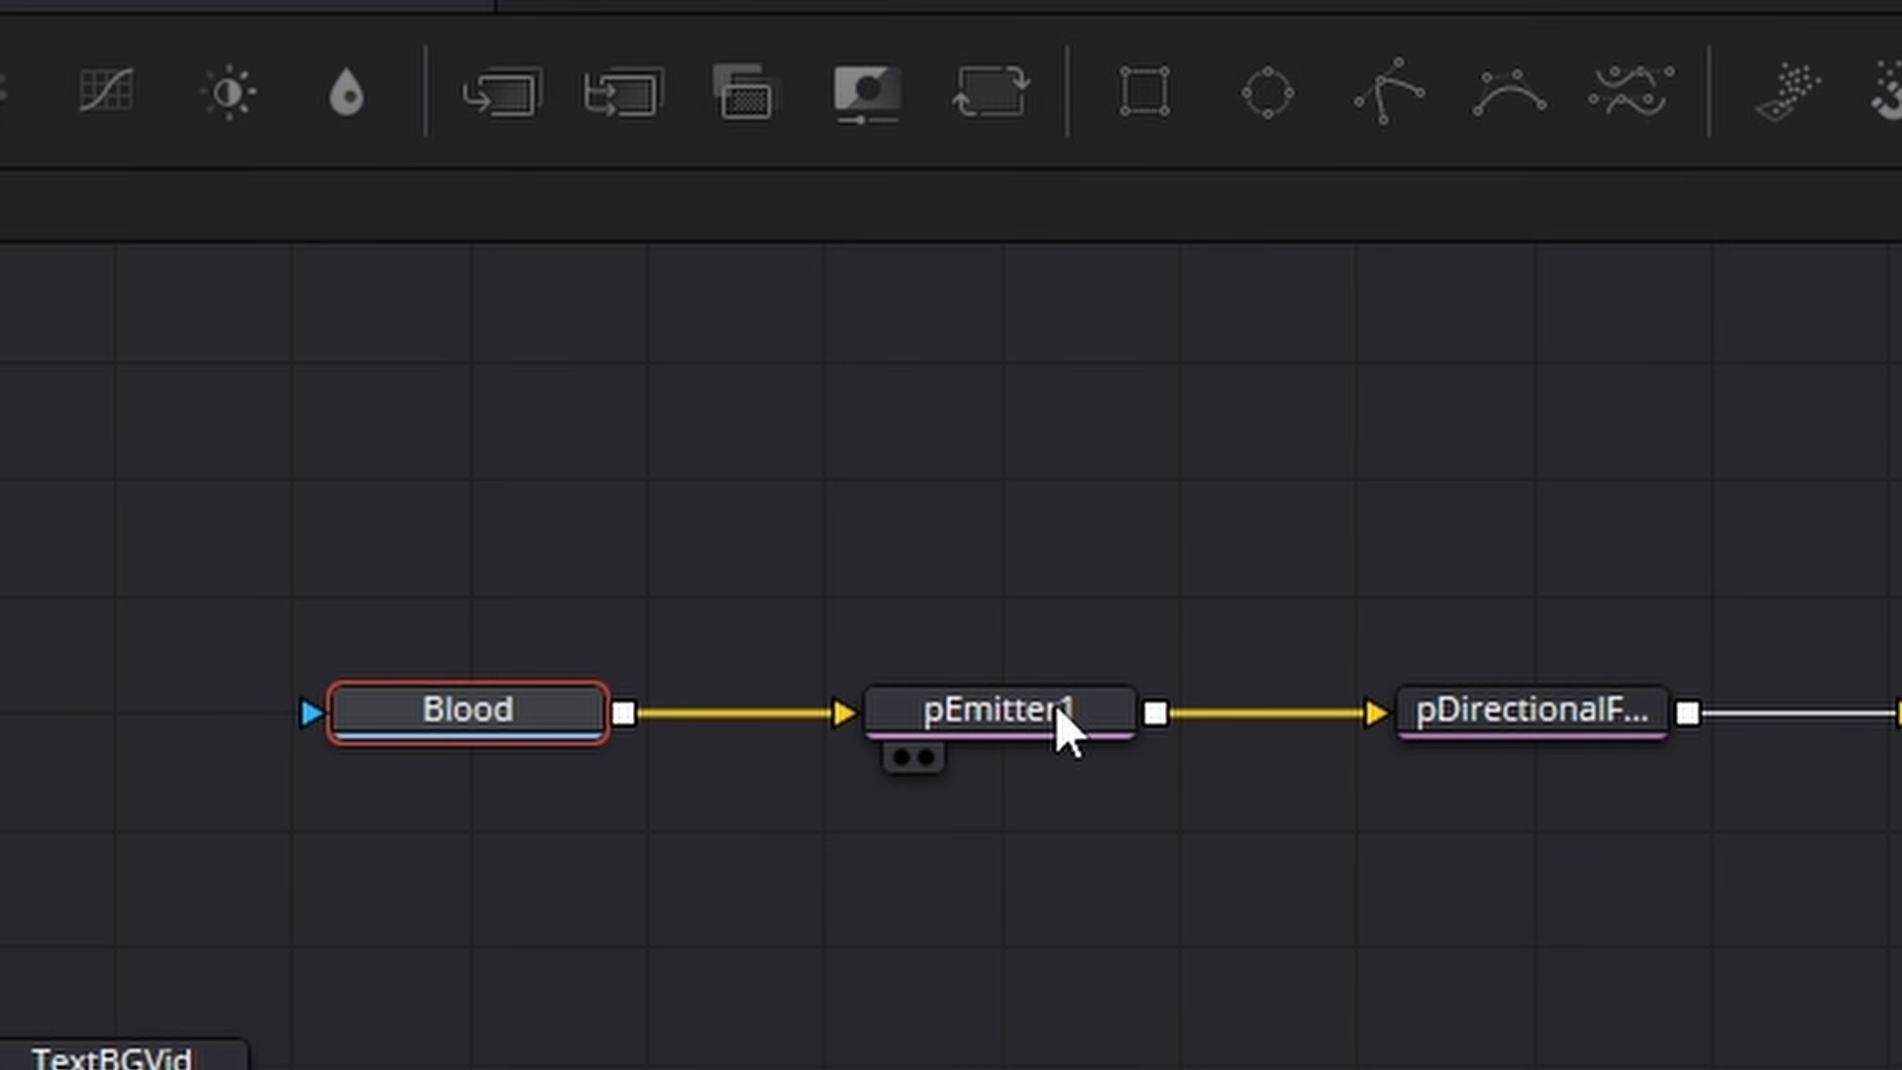
Step: Change pEmitter1's emission region to Line
click(1055, 703)
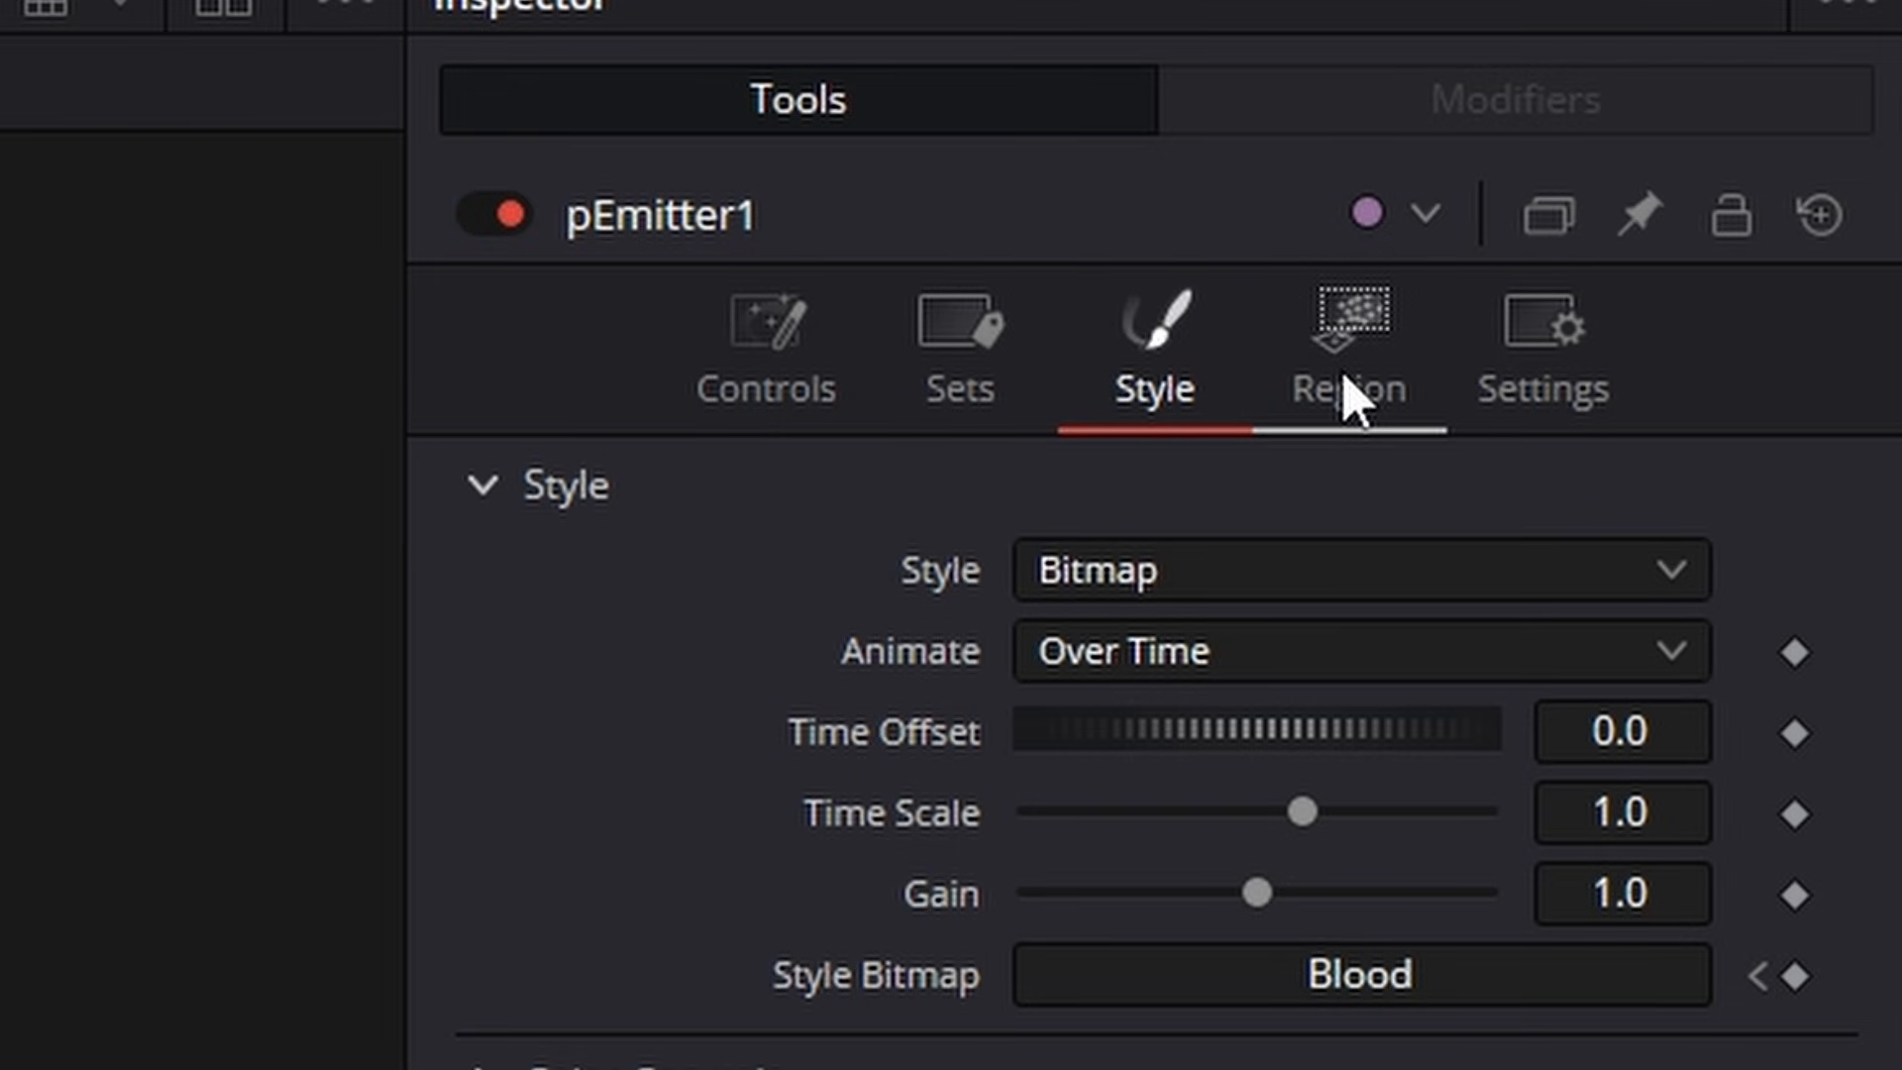
click(1350, 396)
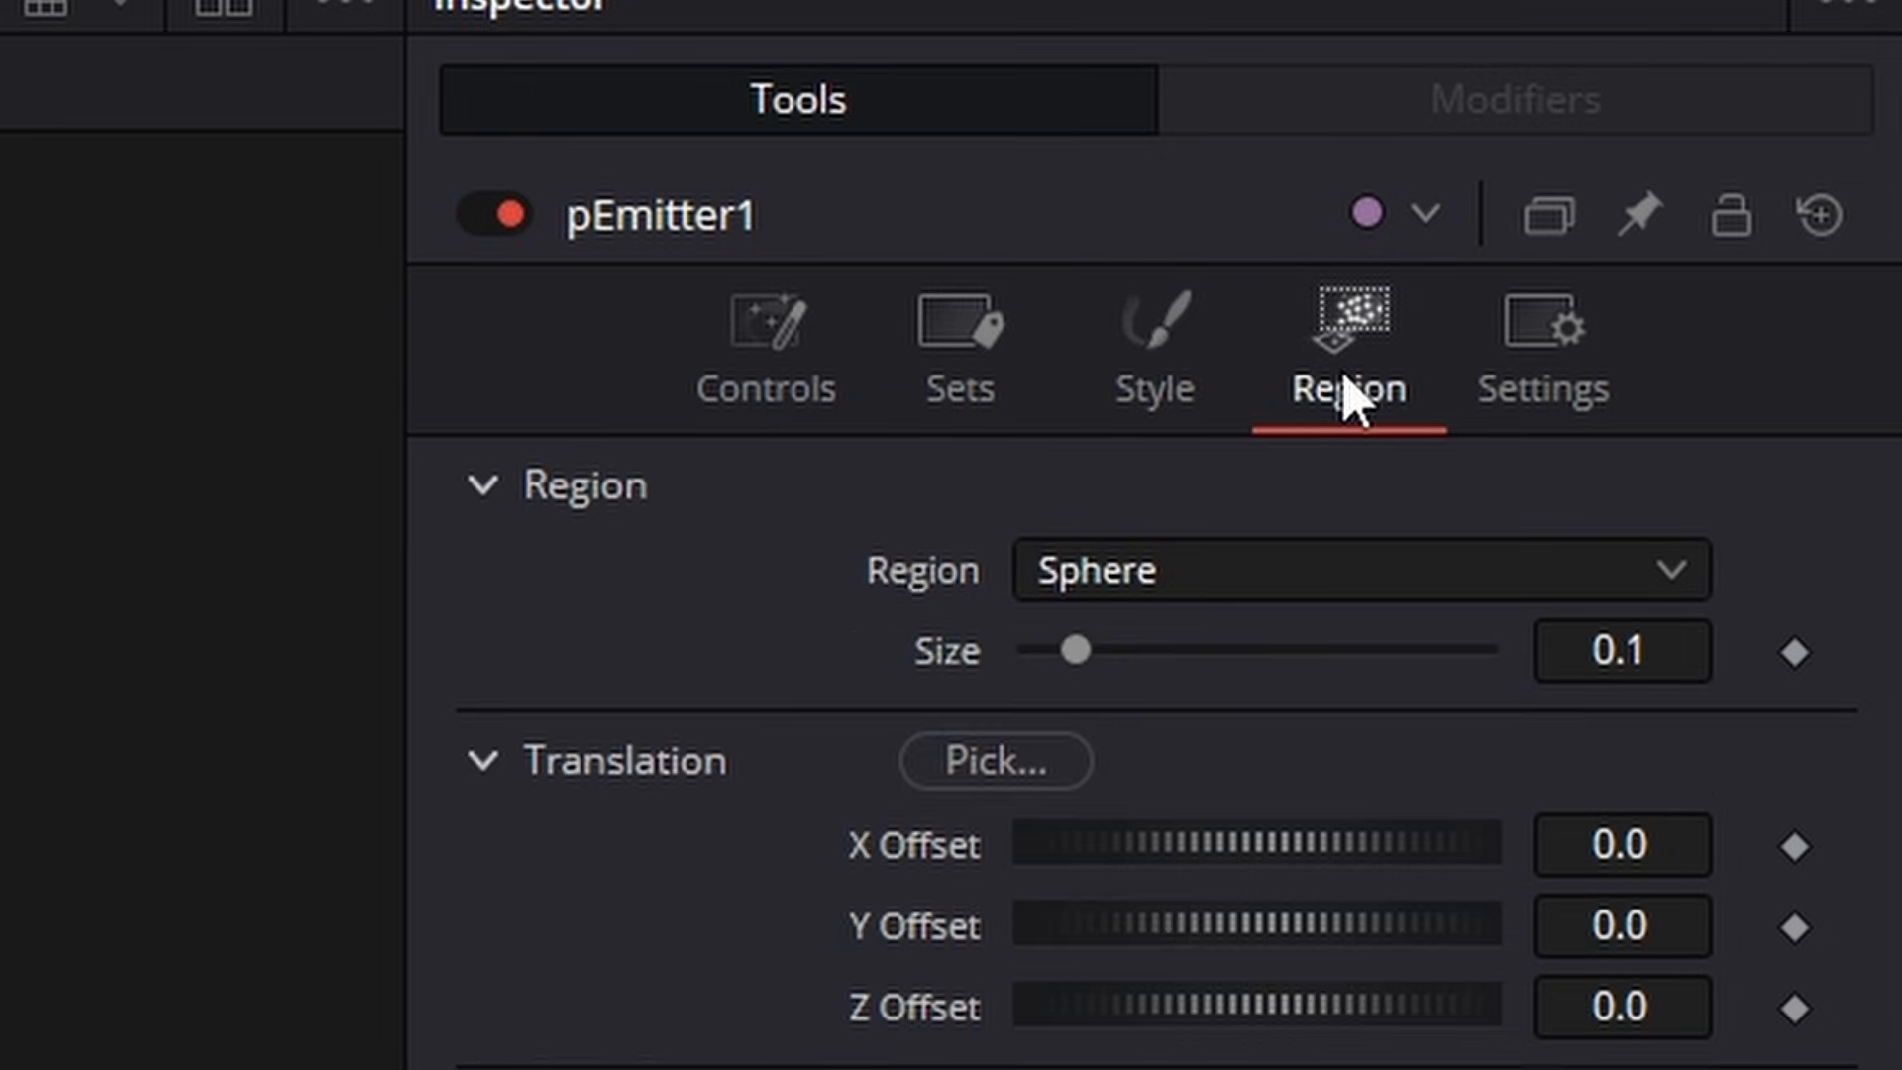
click(1257, 581)
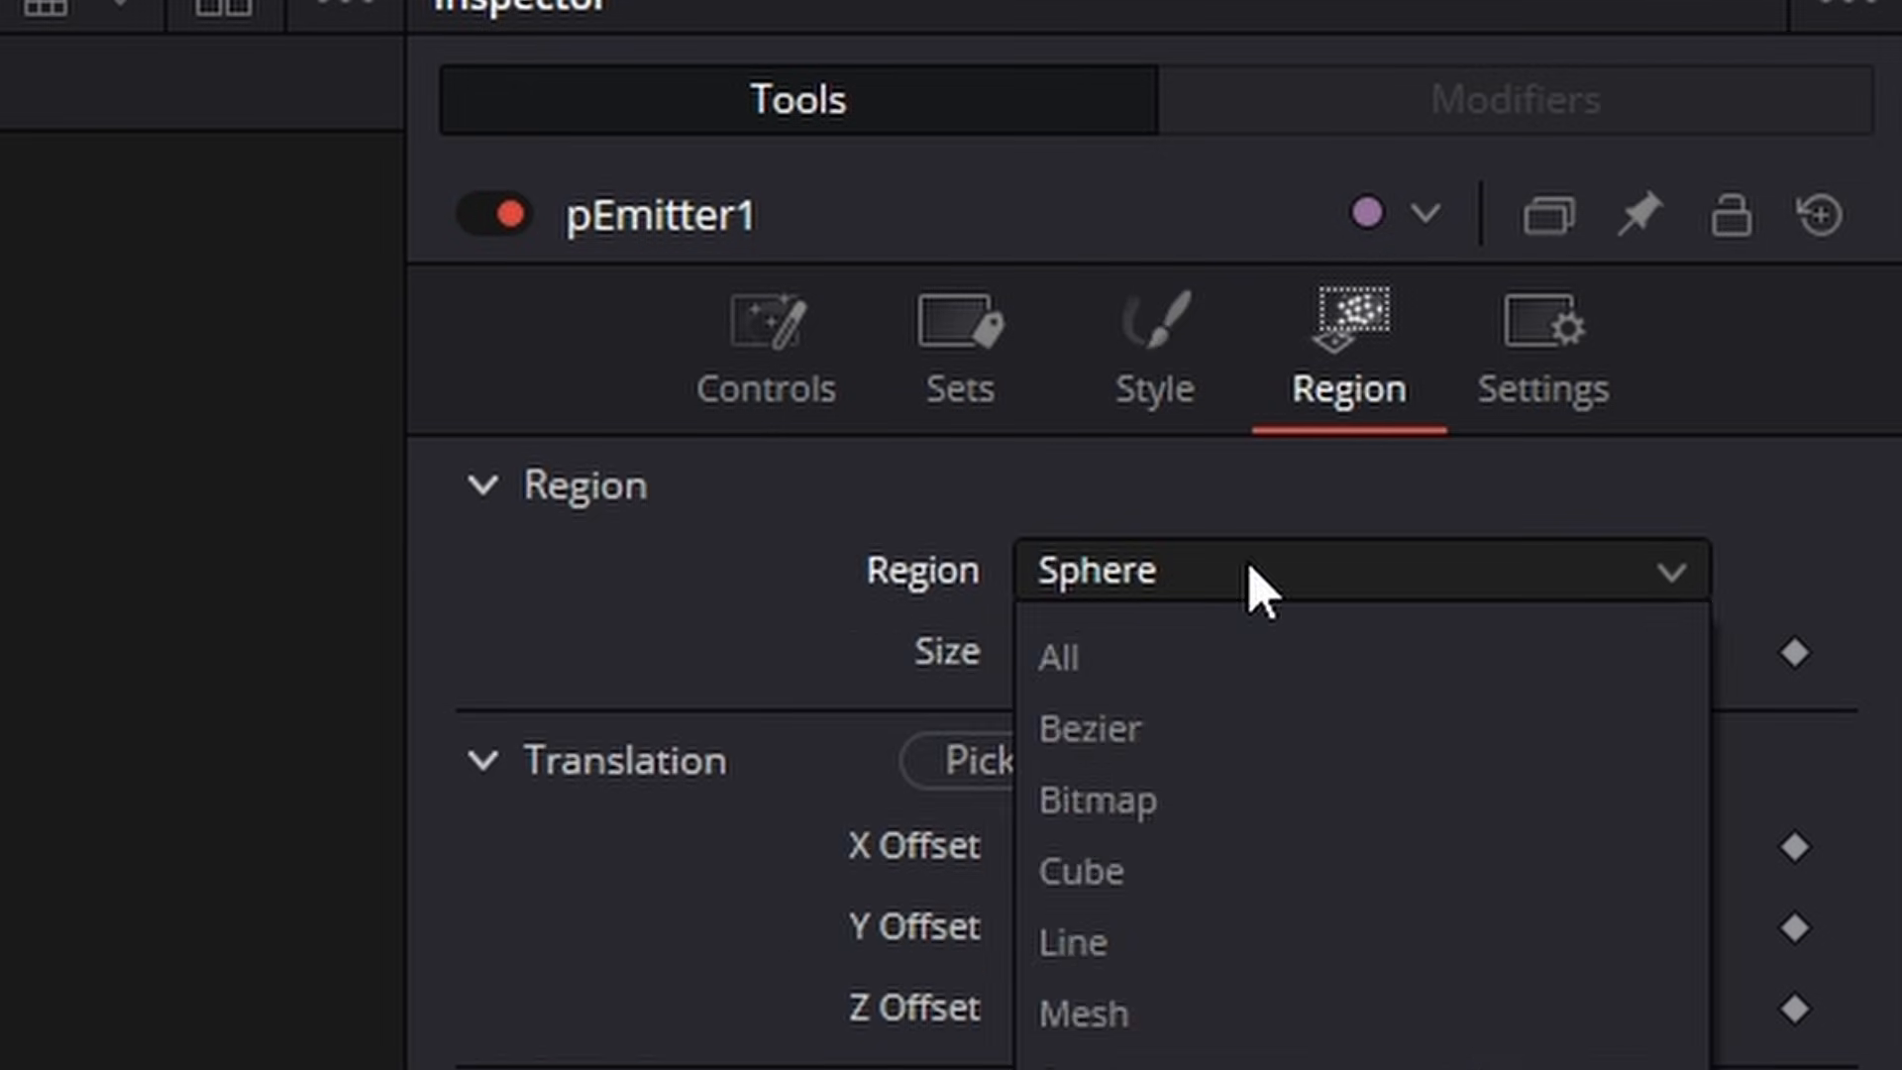
click(1202, 939)
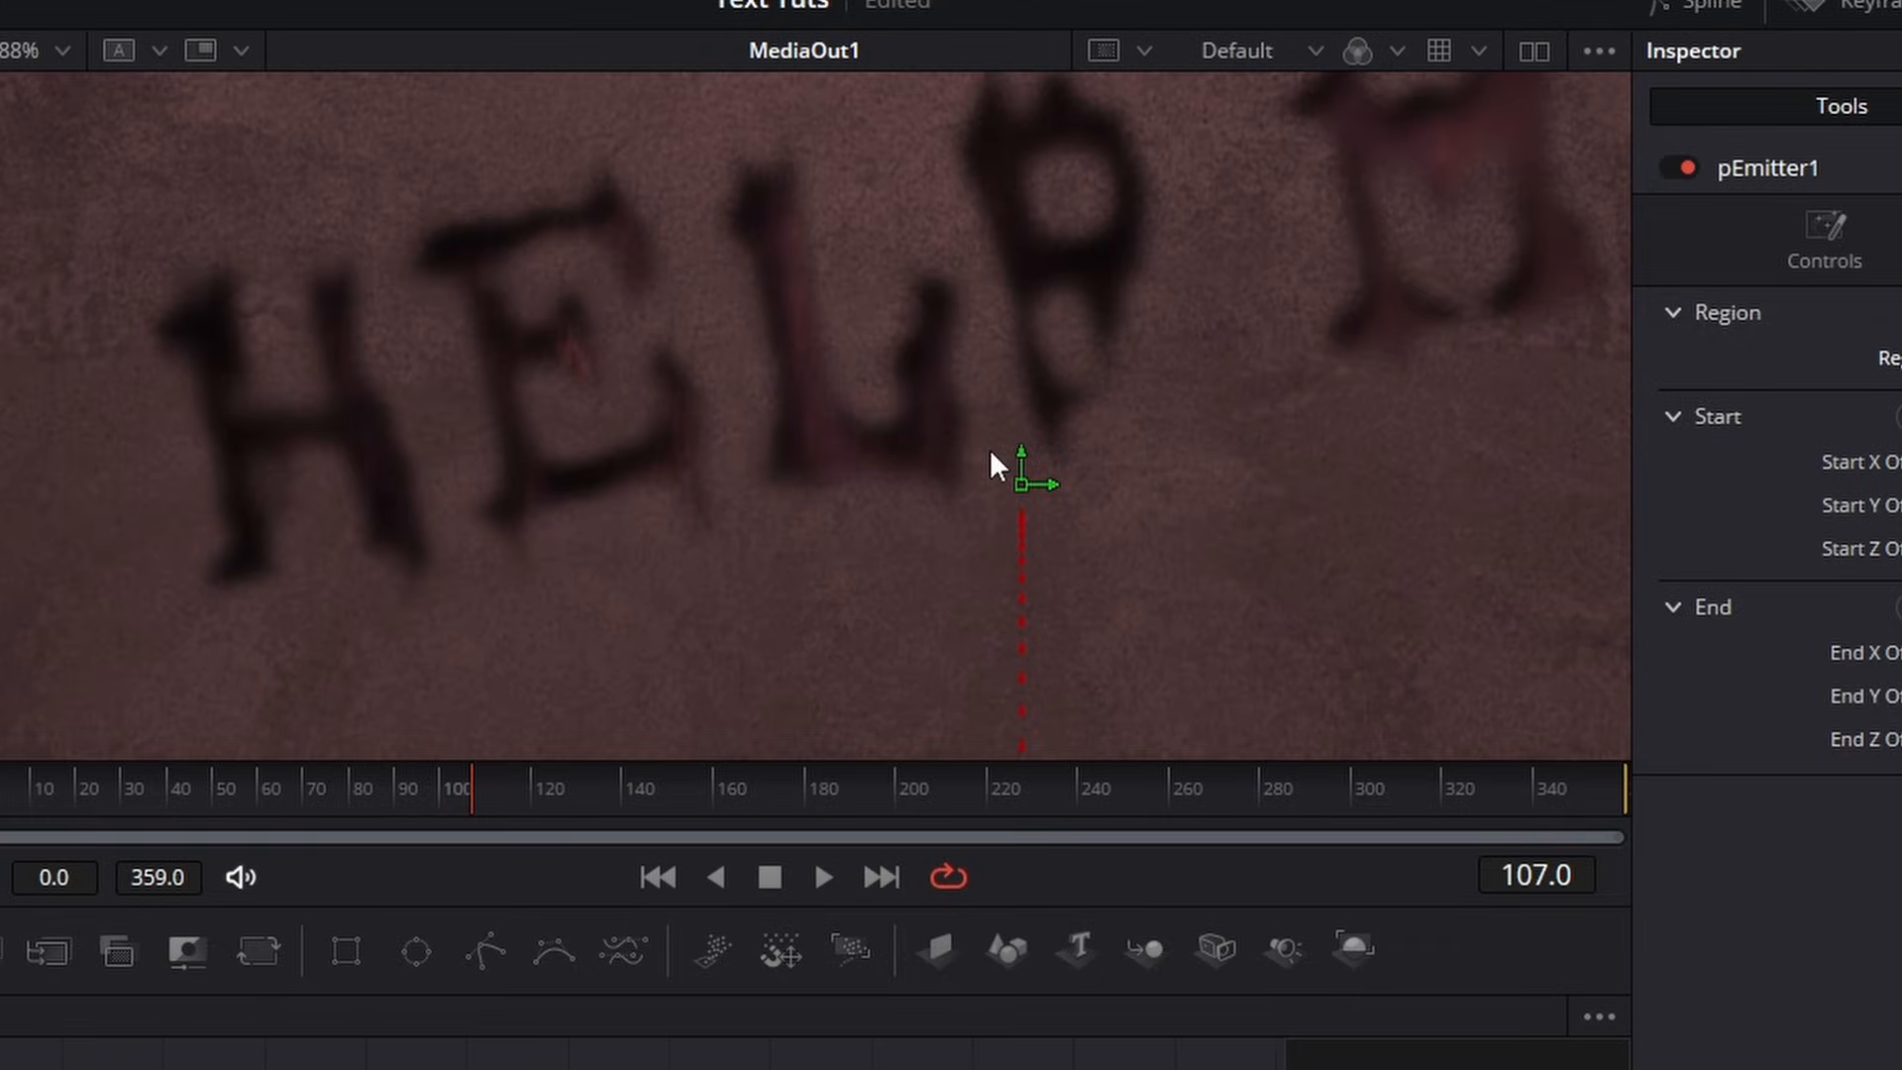
Step: Stretch the emission line from the H to the final E of HELP ME and play the effect from the start
drag(1022, 482, 393, 498)
scroll(1094, 478, down, 2)
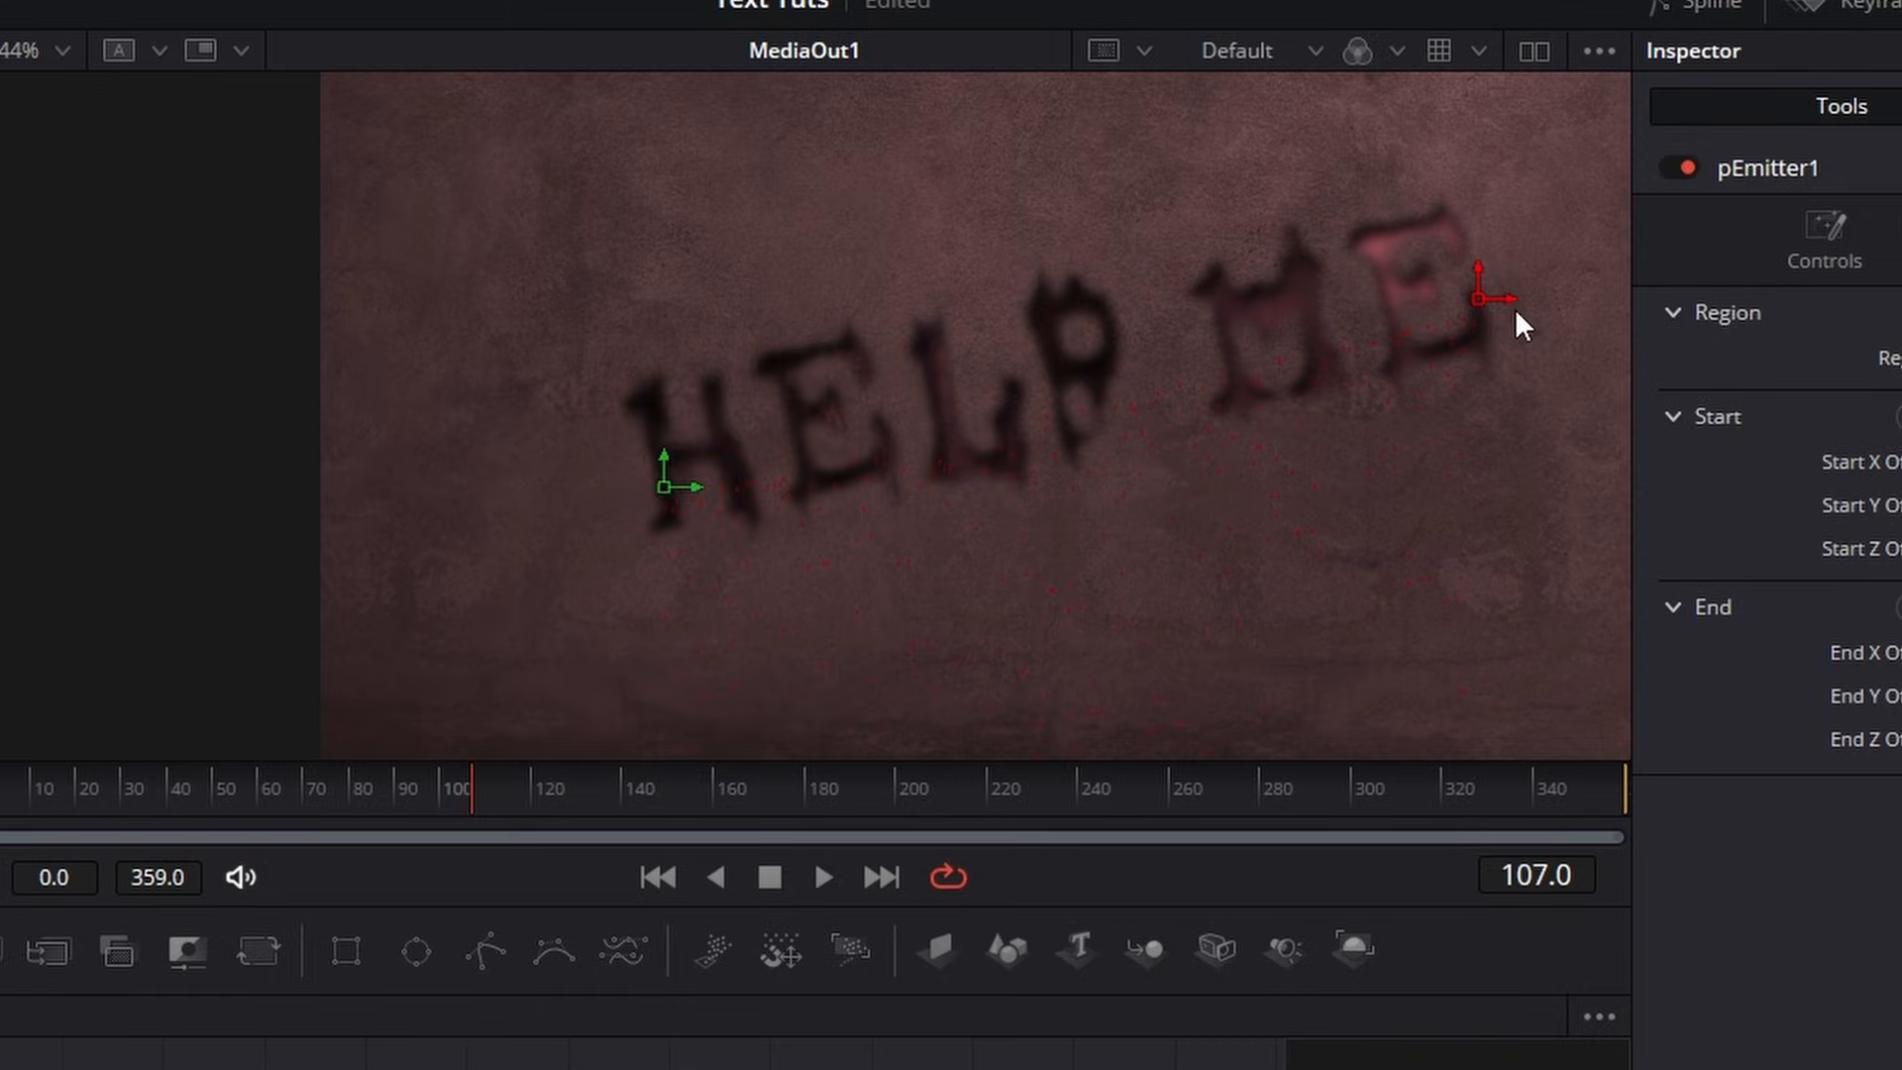
scroll(1515, 312, up, 5)
scroll(1410, 289, down, 5)
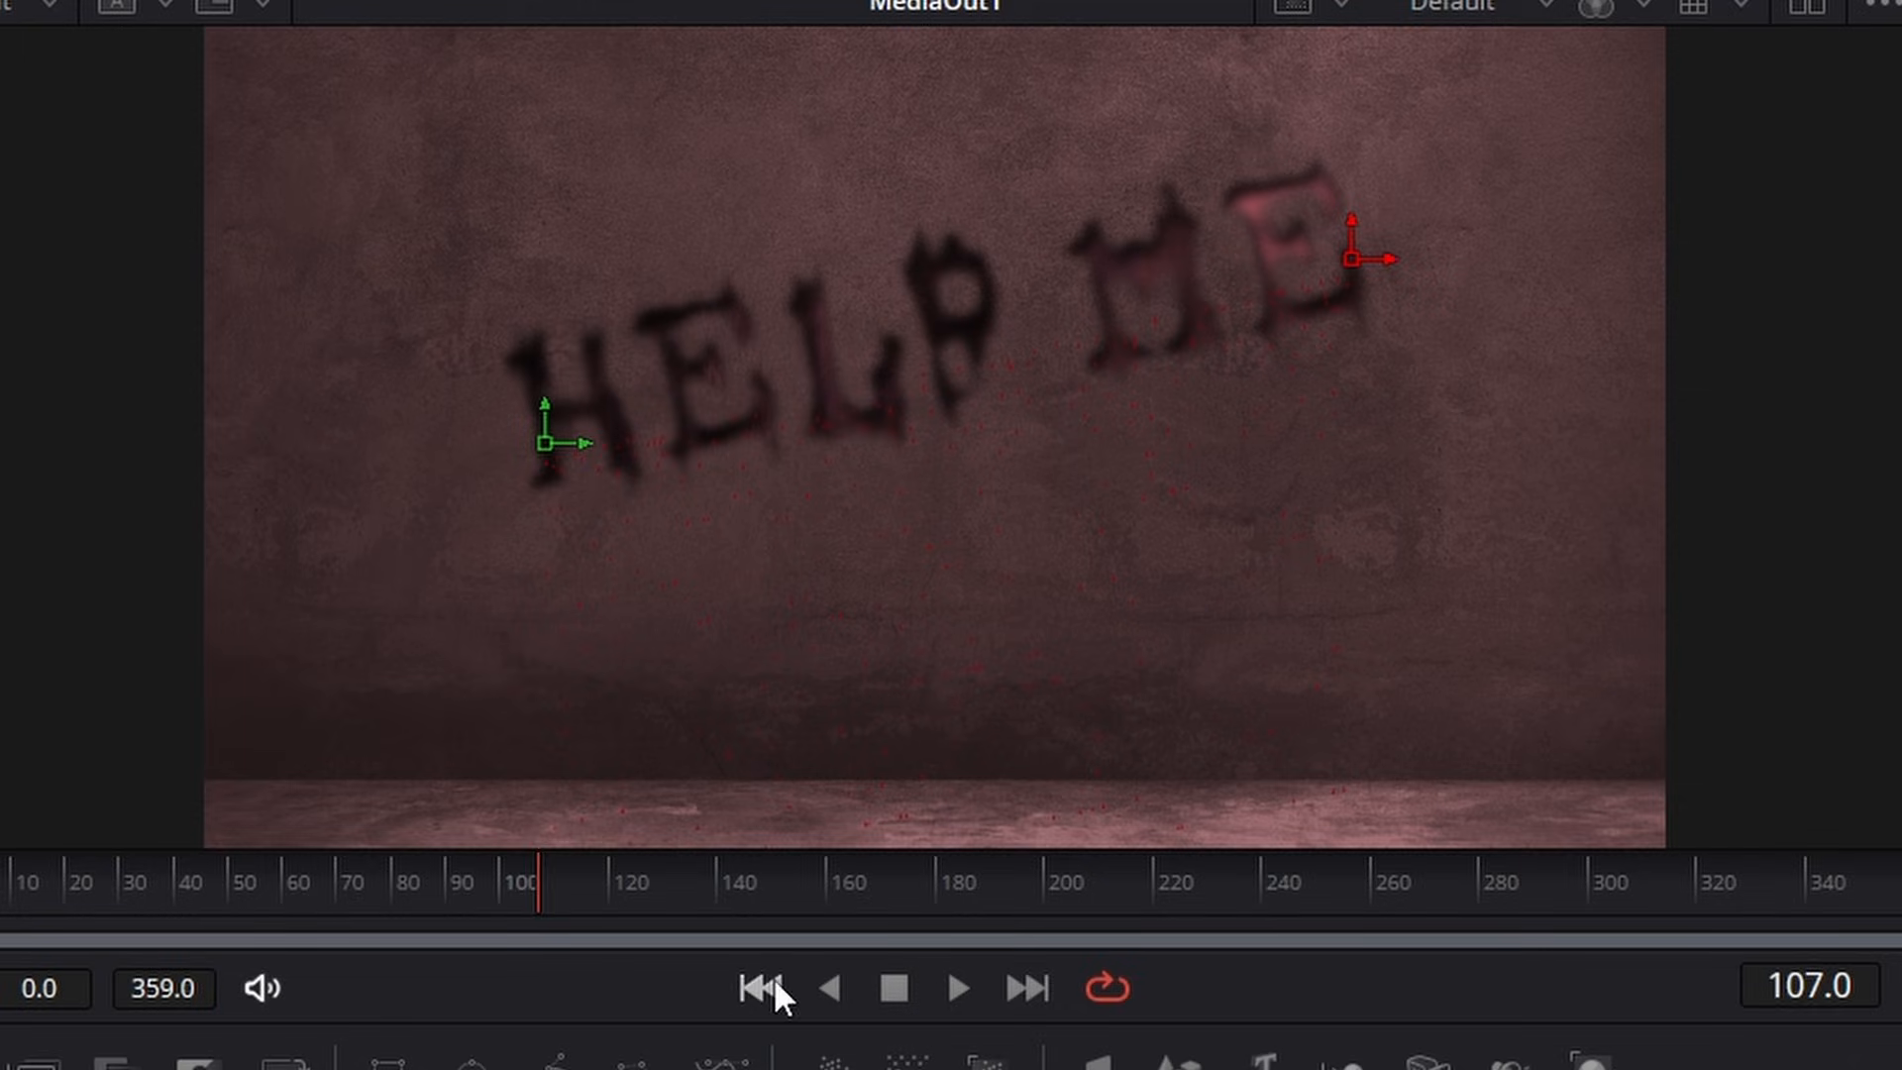
click(658, 876)
click(823, 877)
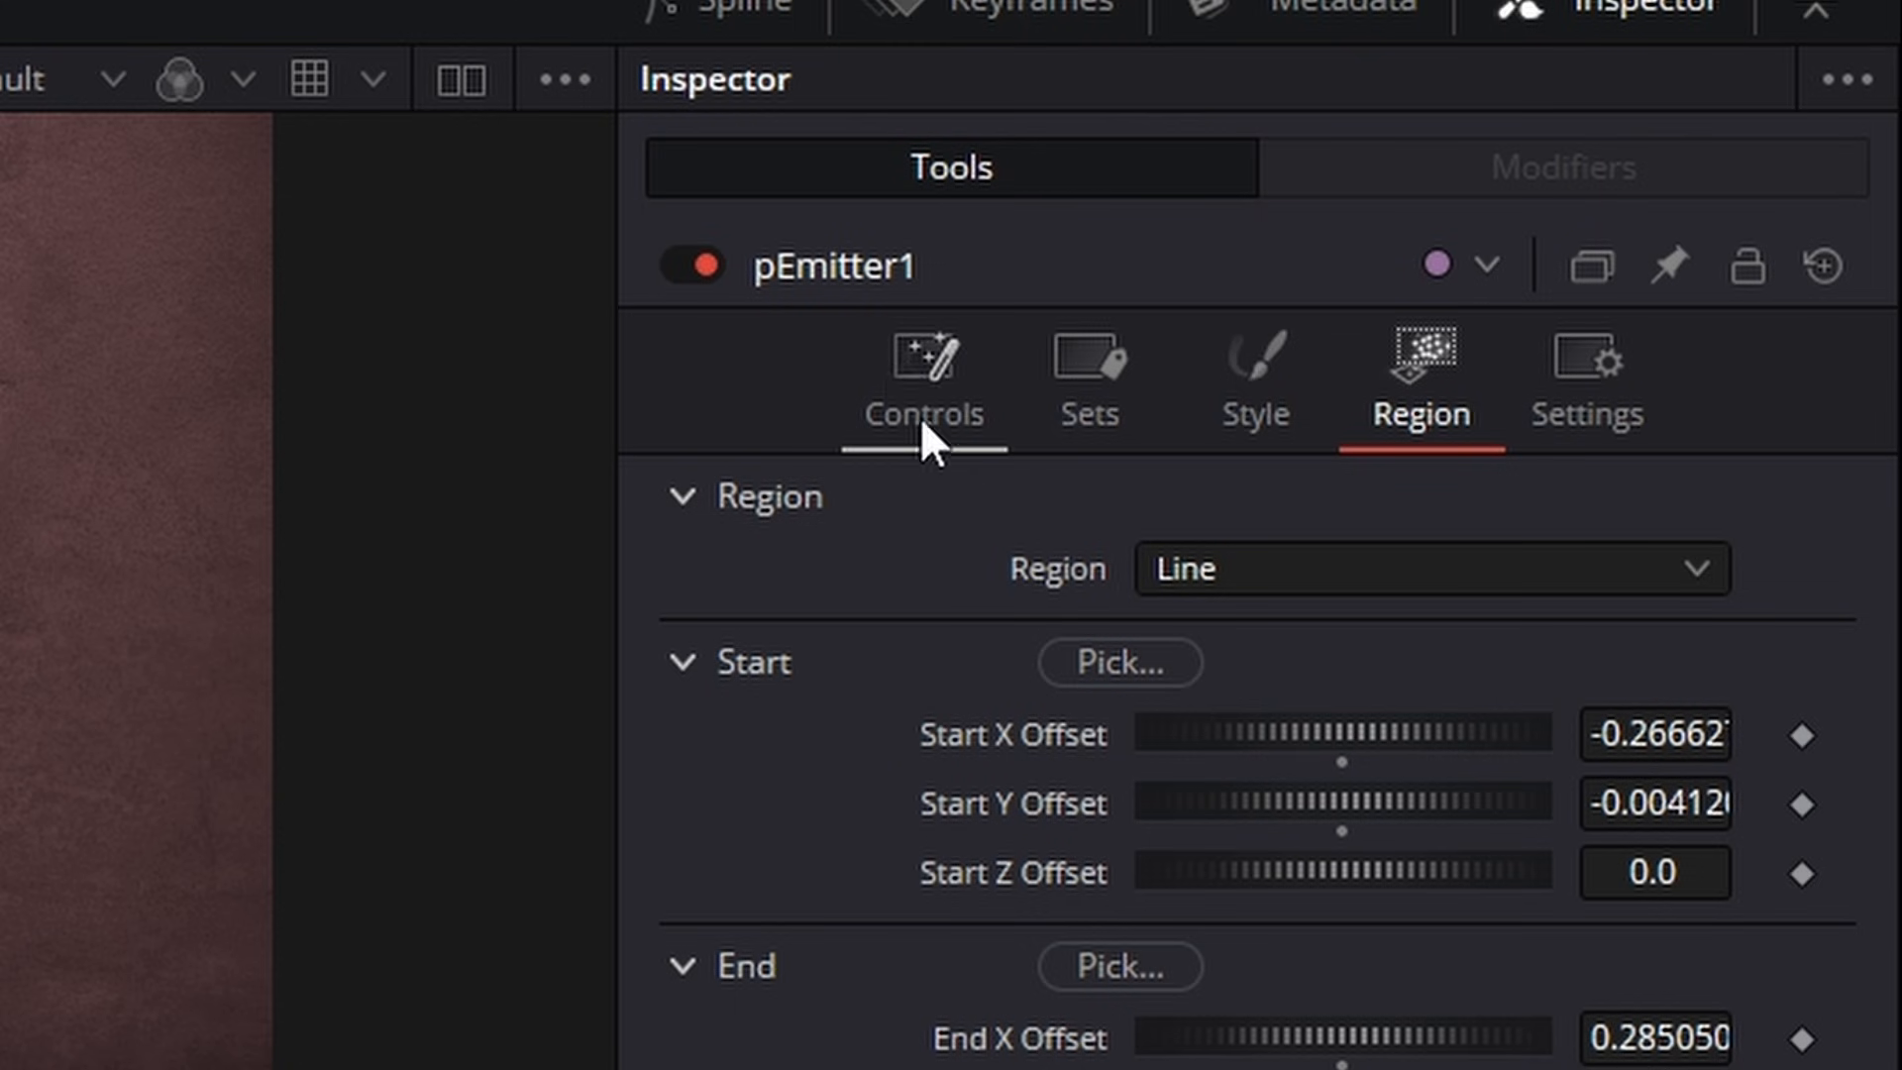
Step: Set pEmitter1's temporal distribution to Randomly distributed and play back the result
click(1639, 111)
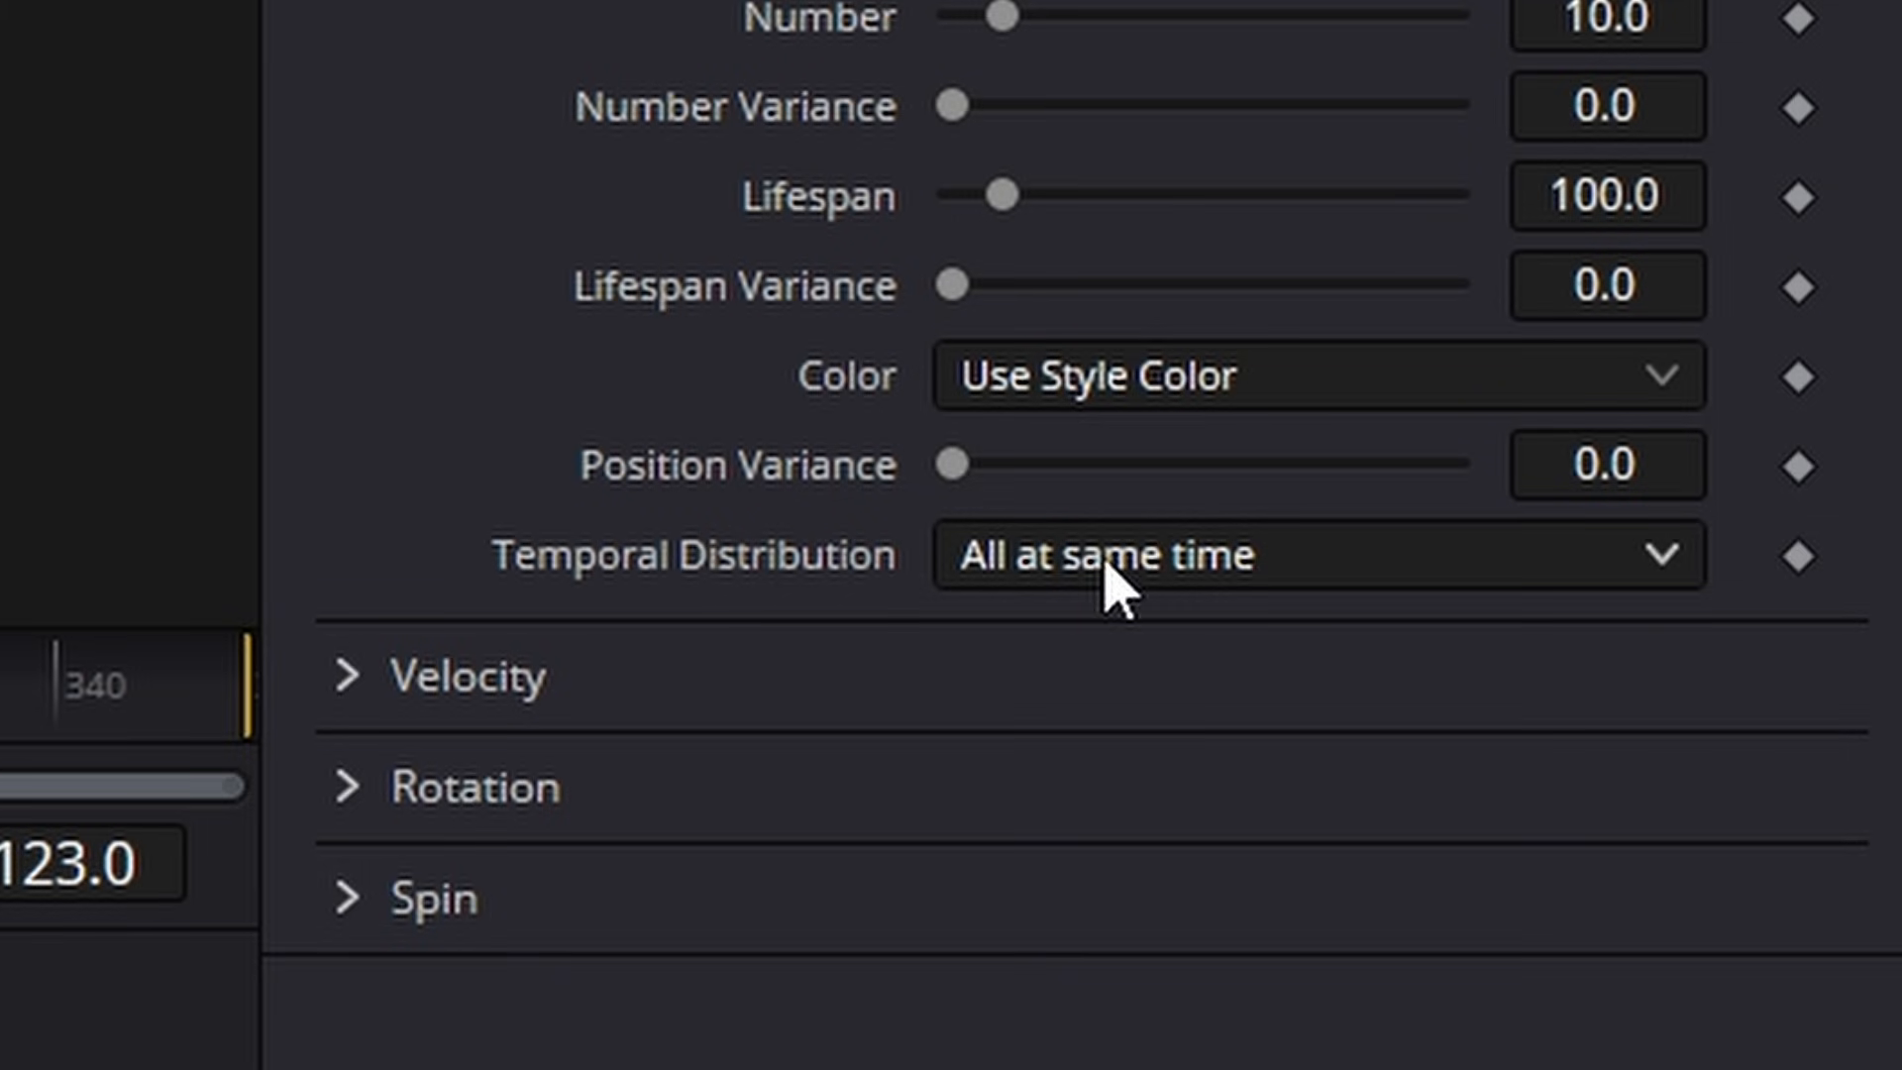
click(1104, 558)
click(1237, 738)
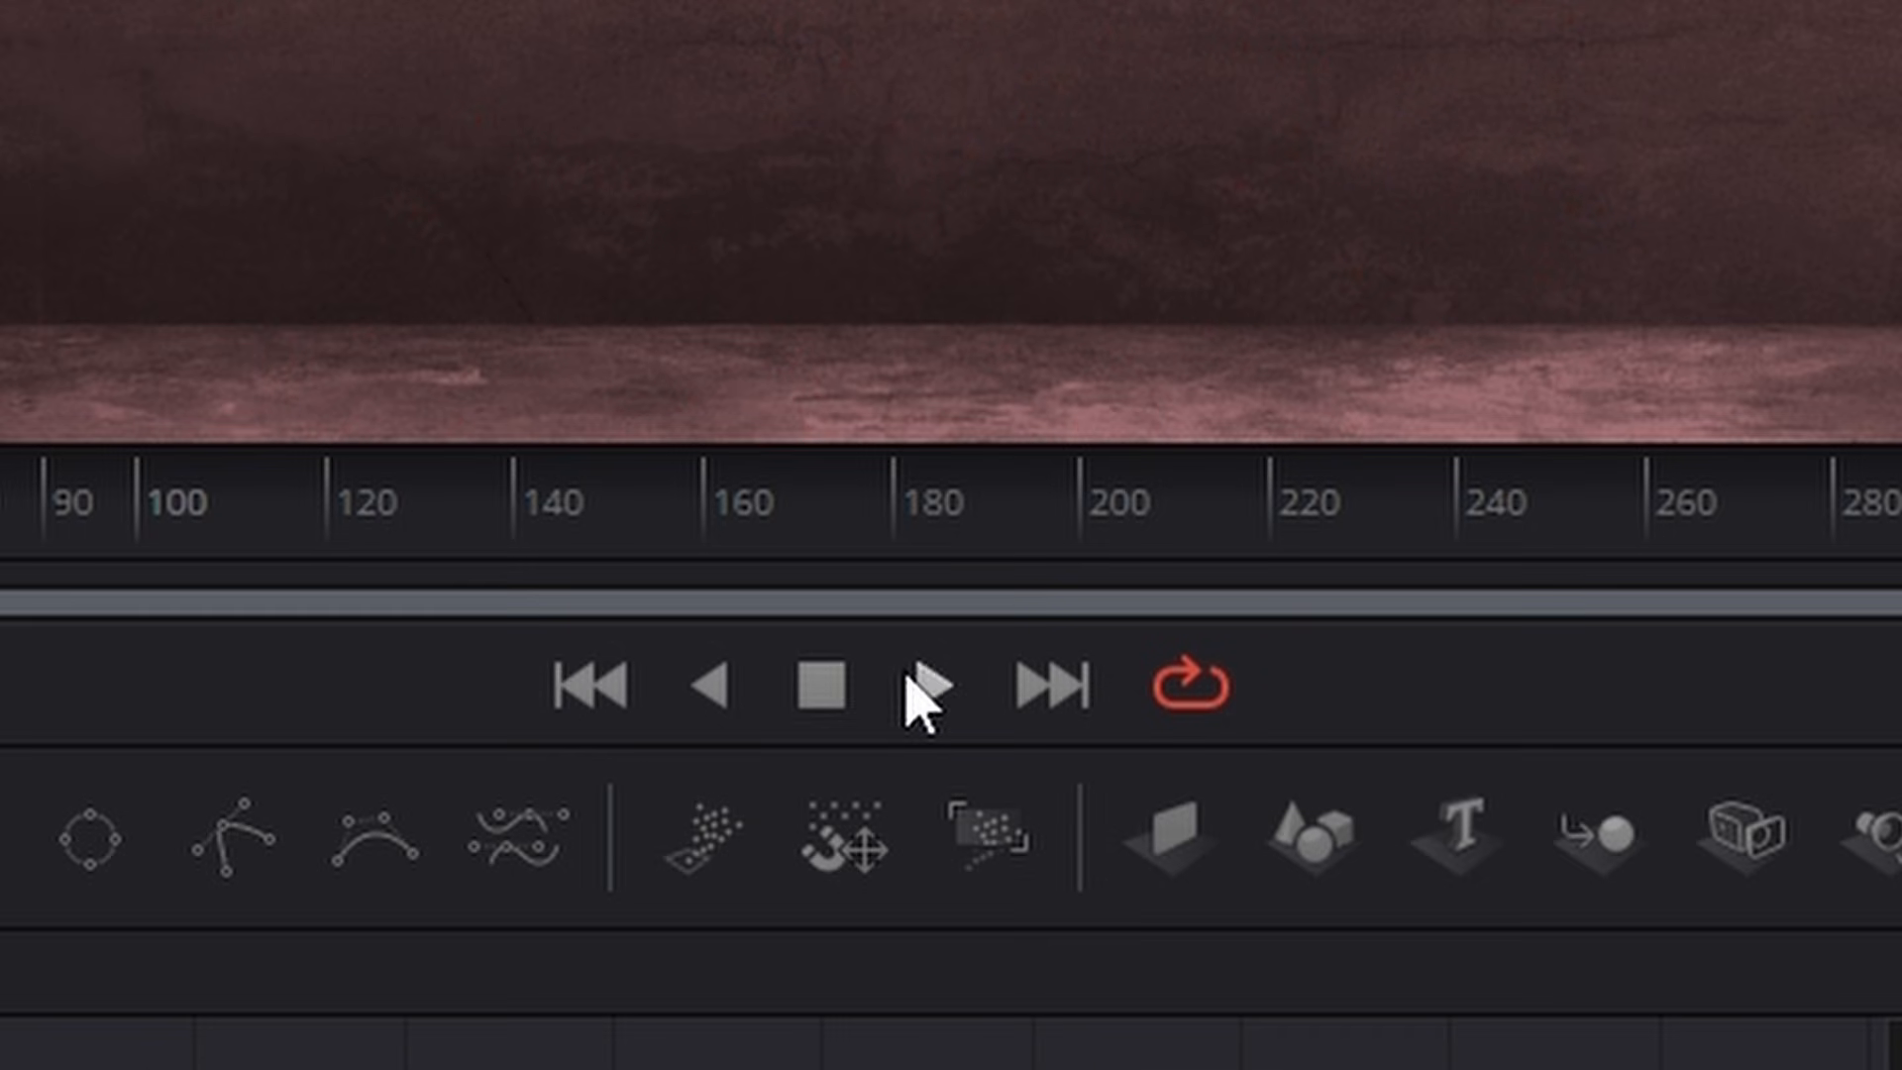
click(920, 671)
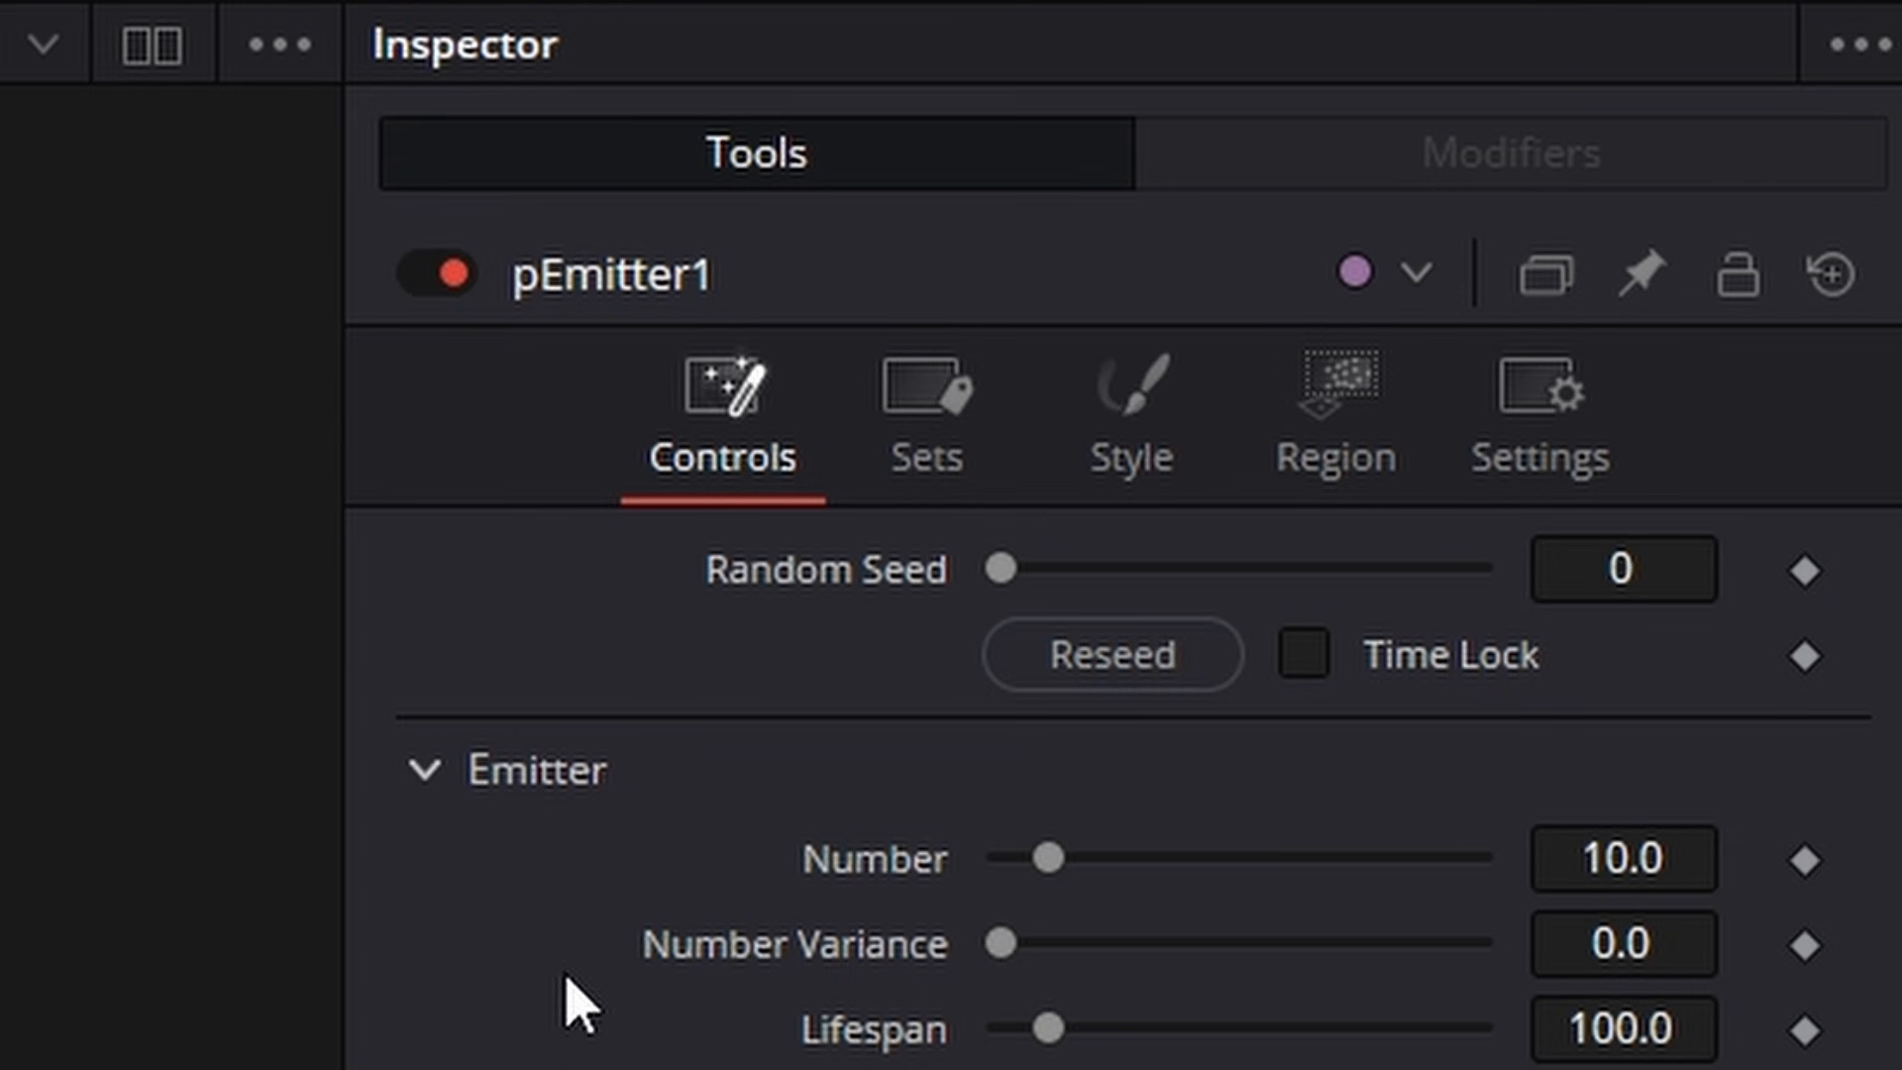
Step: Set the Blood bitmap's Animate mode to Particle Age in pEmitter1 and replay from the start
click(1159, 451)
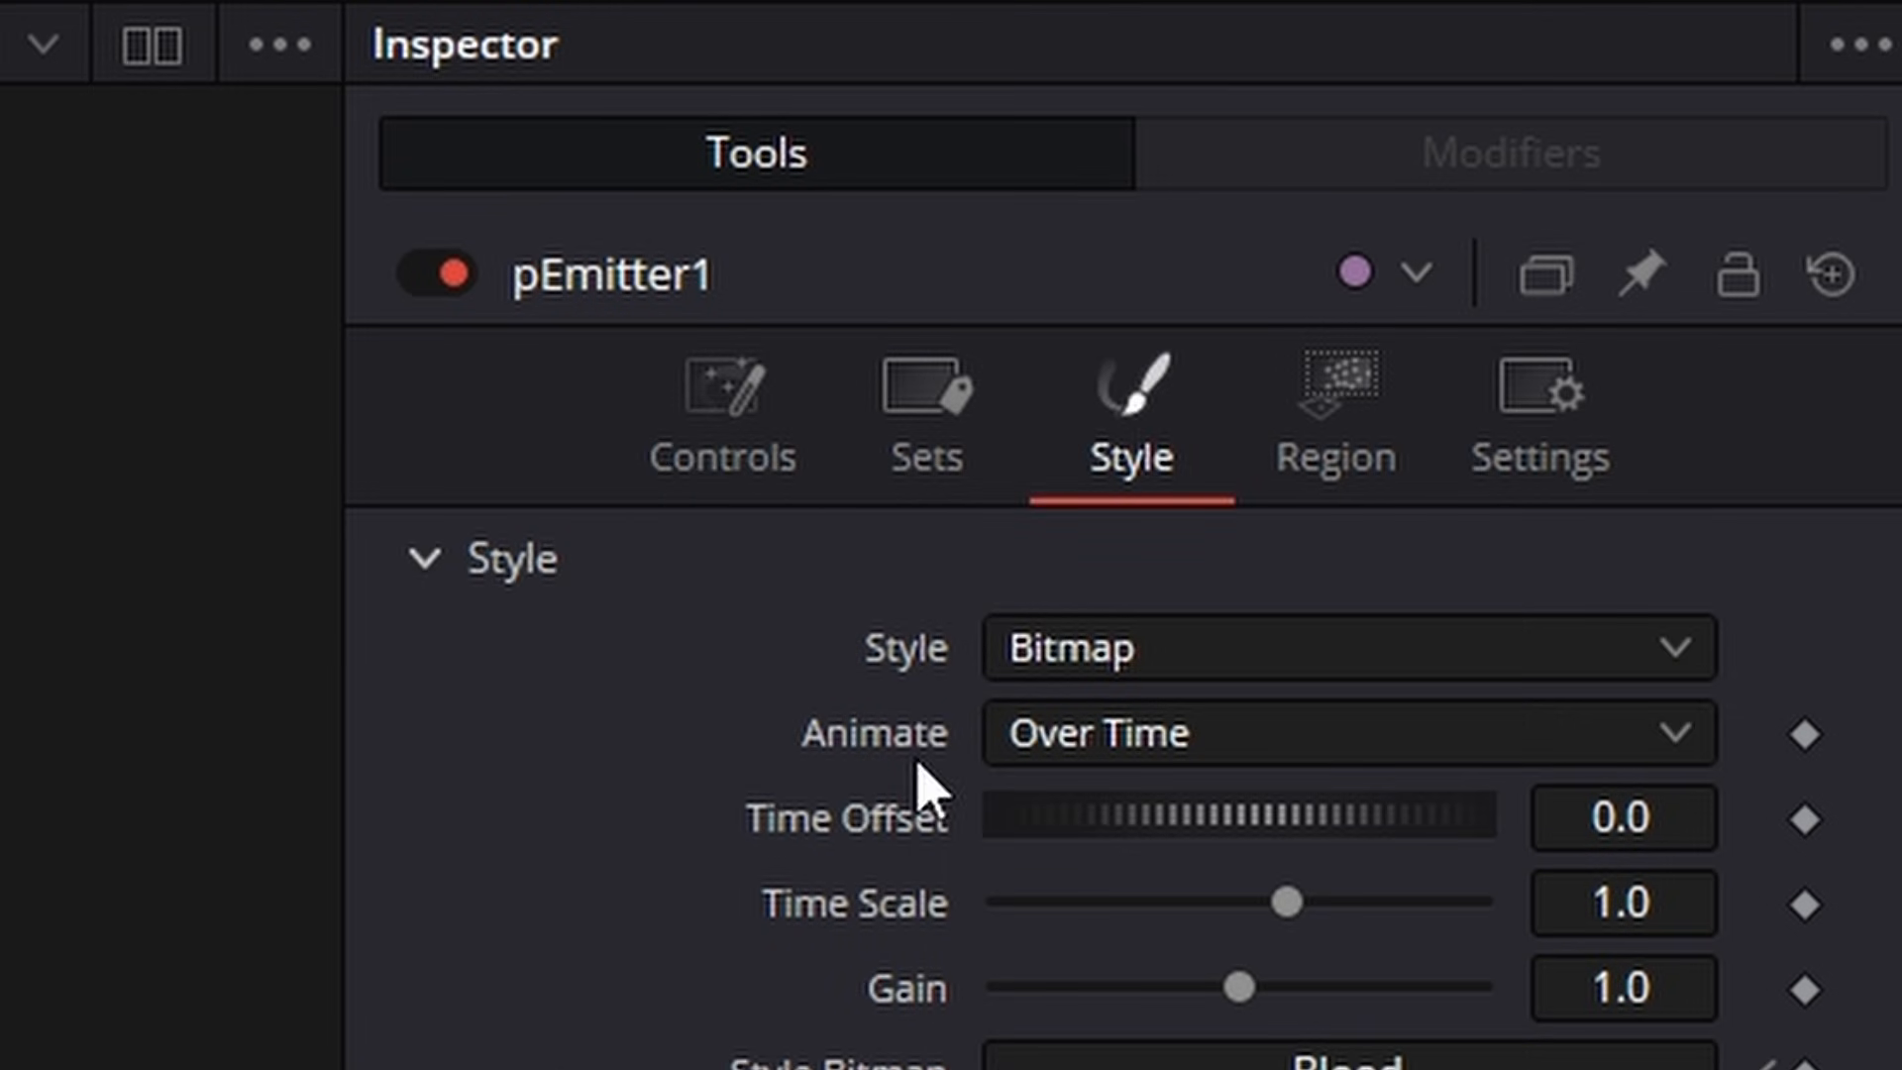
click(1134, 748)
click(1251, 896)
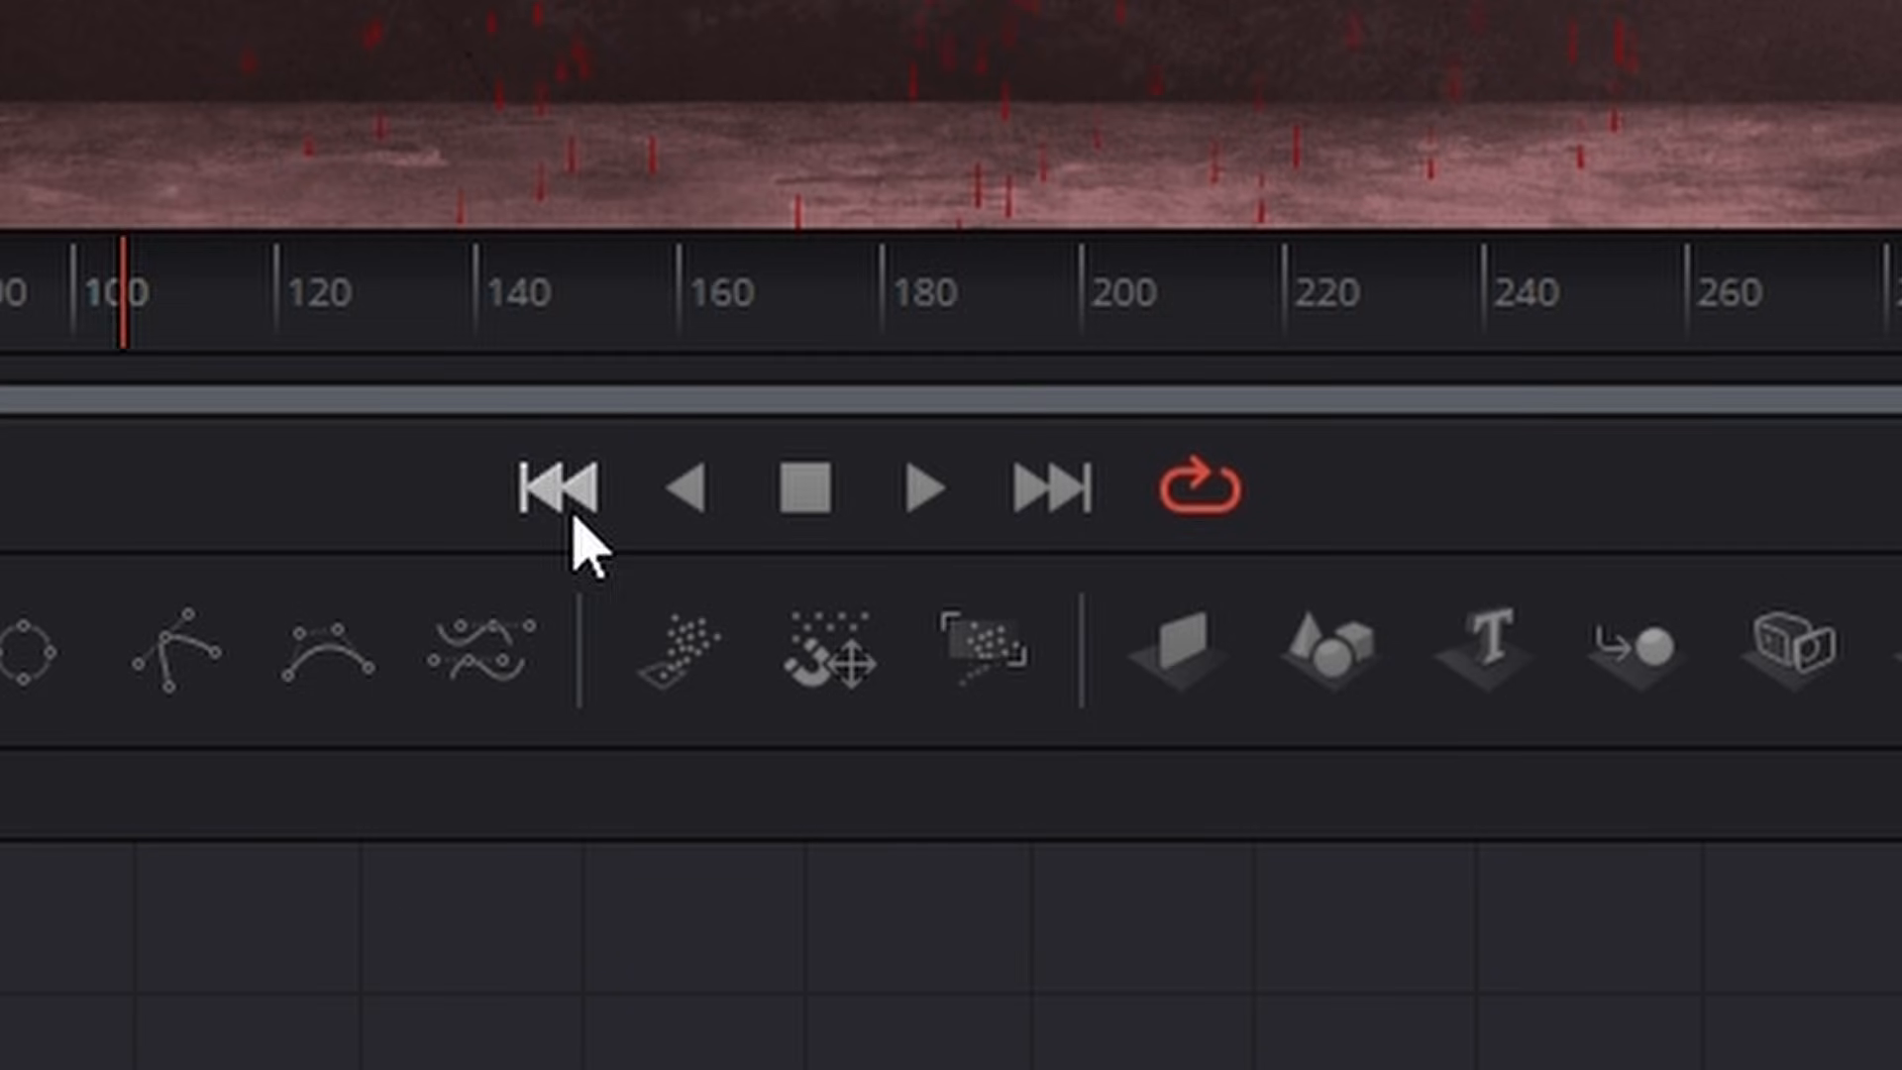
click(560, 491)
click(928, 491)
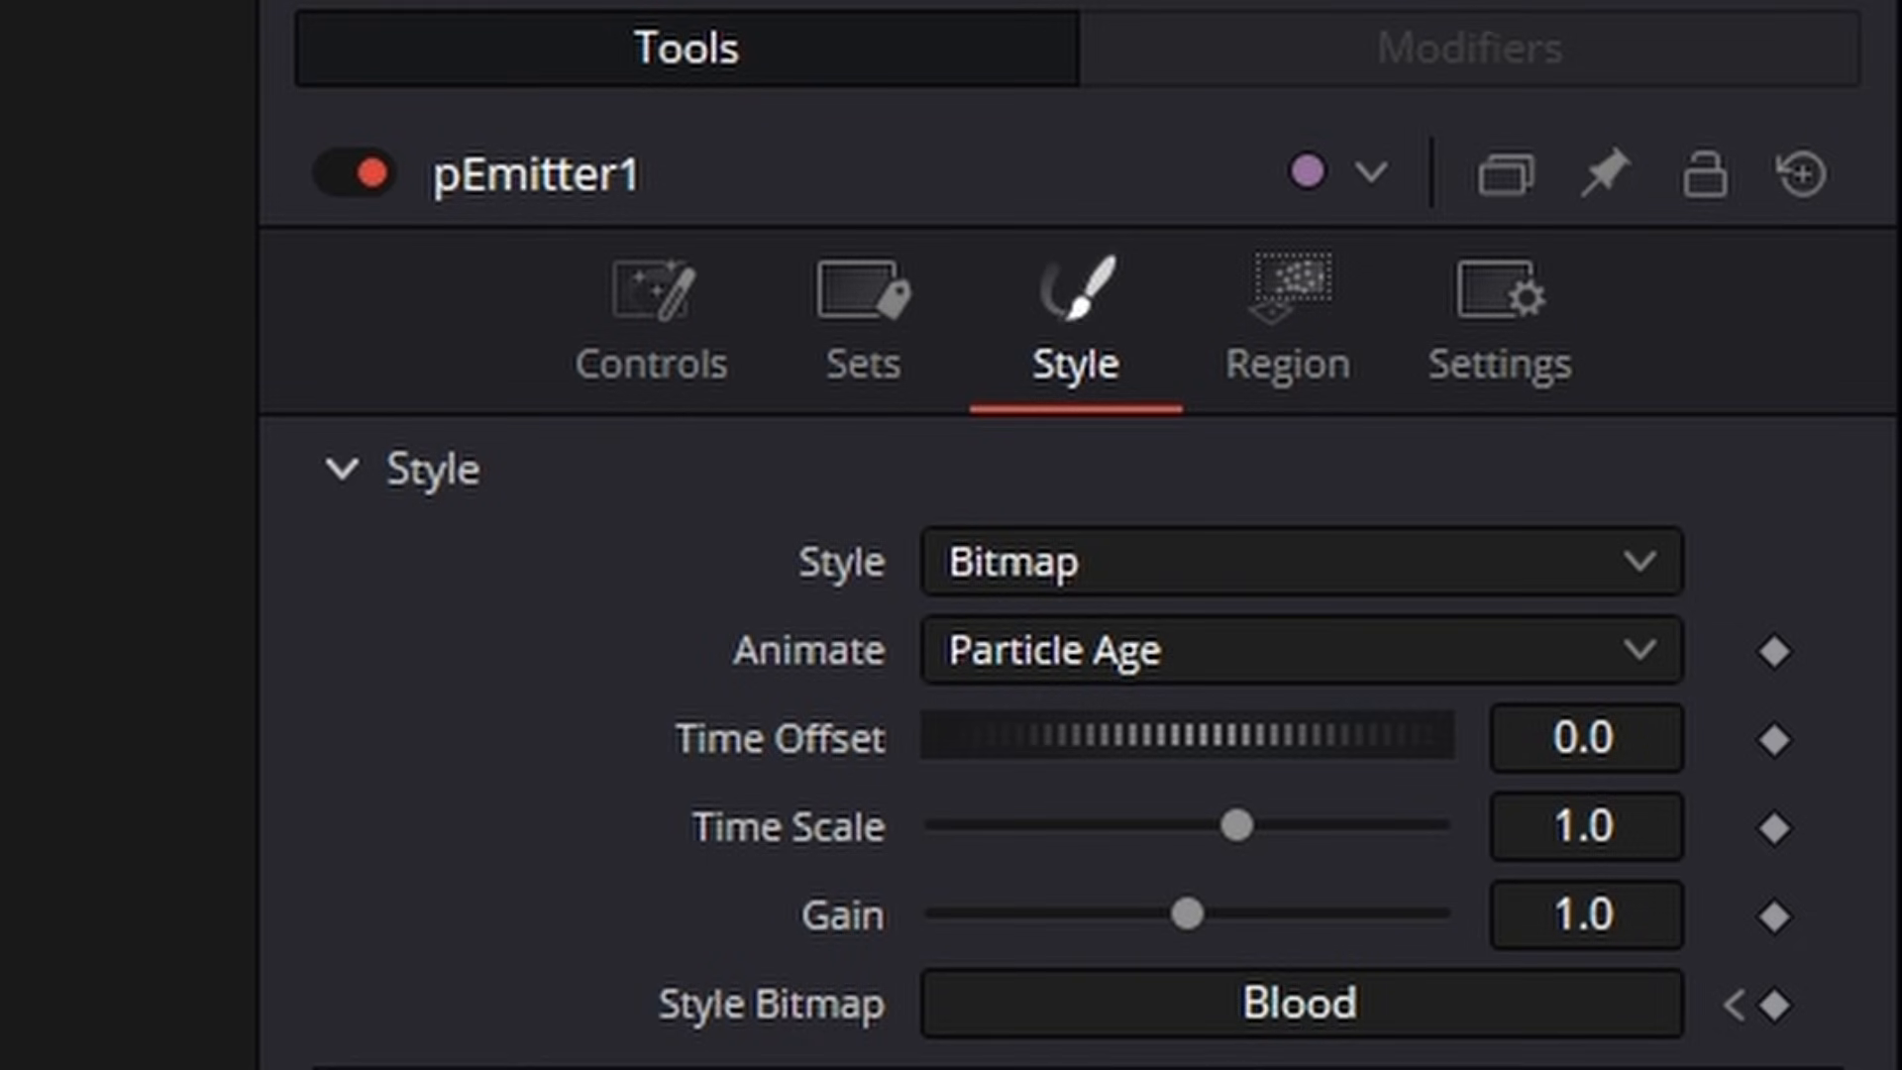
Step: Set the particle size to 0.225 and pull the end of the Size Over Life curve down to its minimum, checking it in playback
click(352, 581)
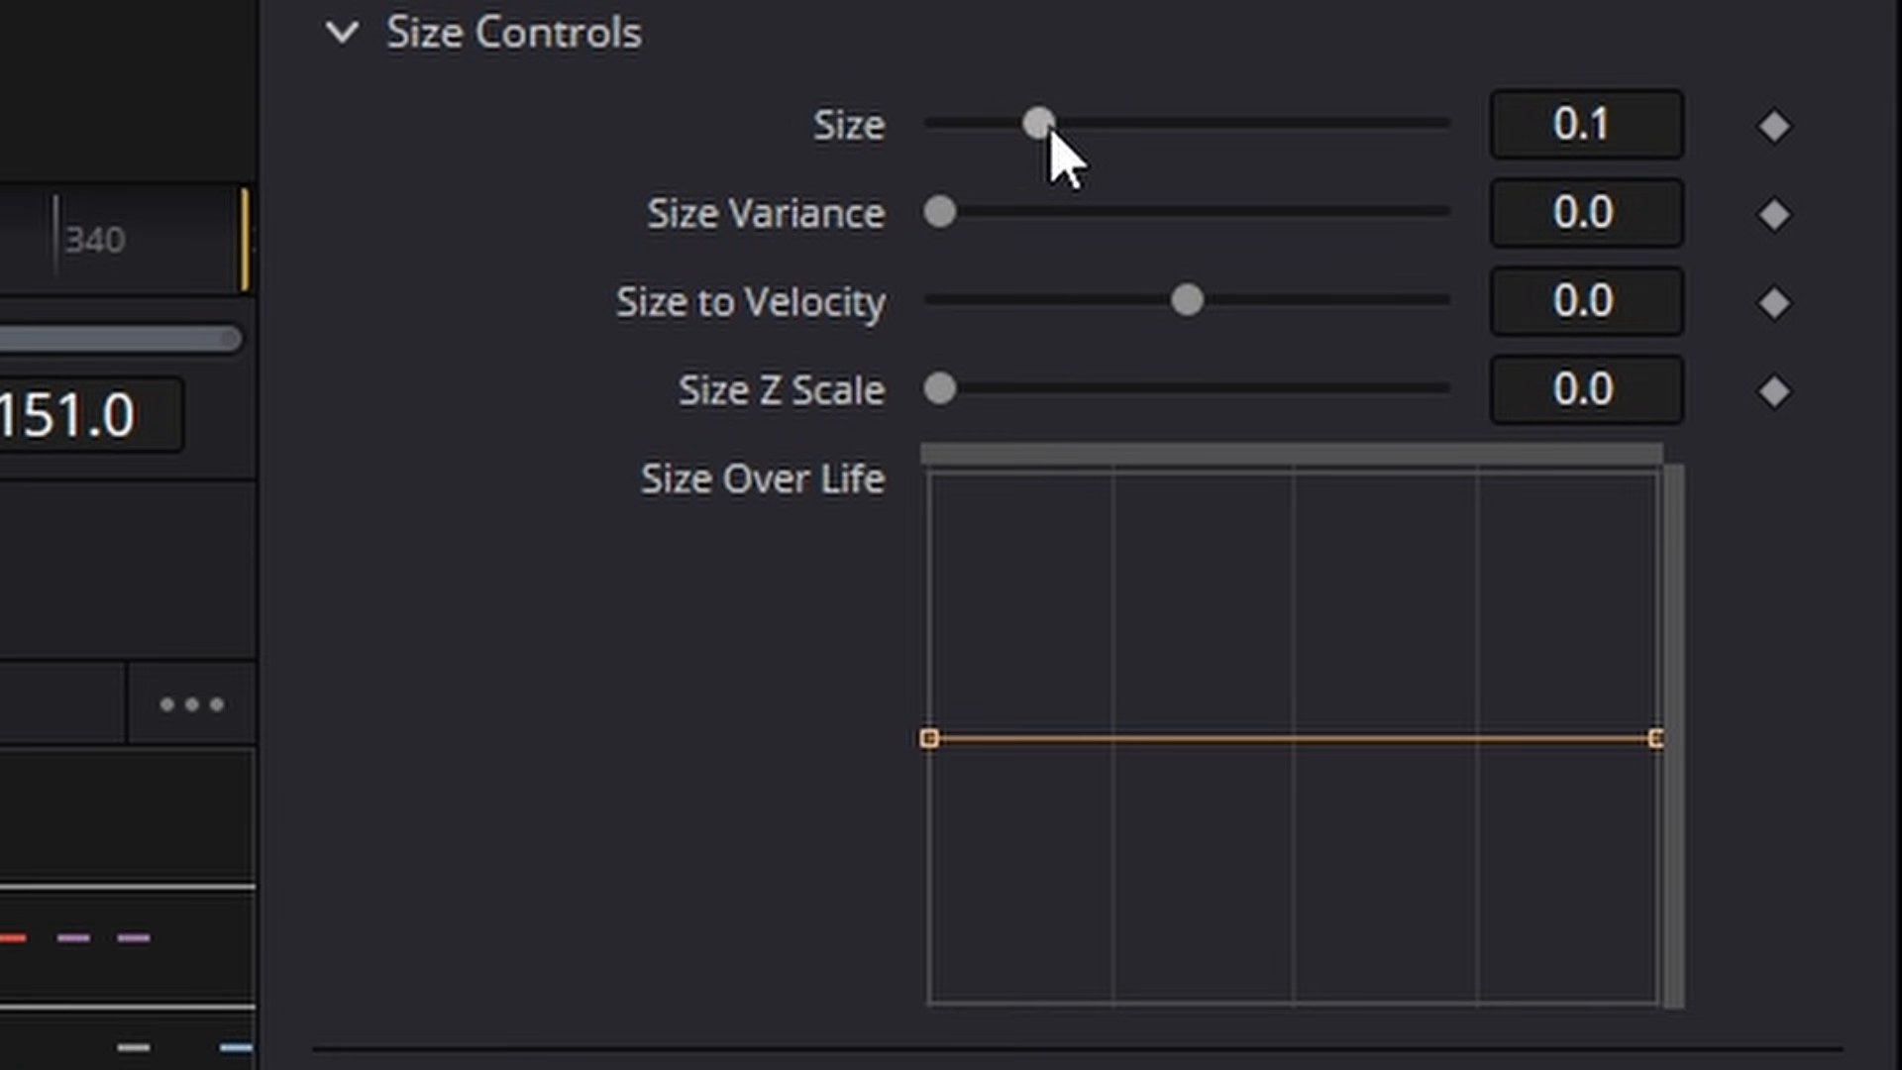
drag(1048, 124, 1073, 126)
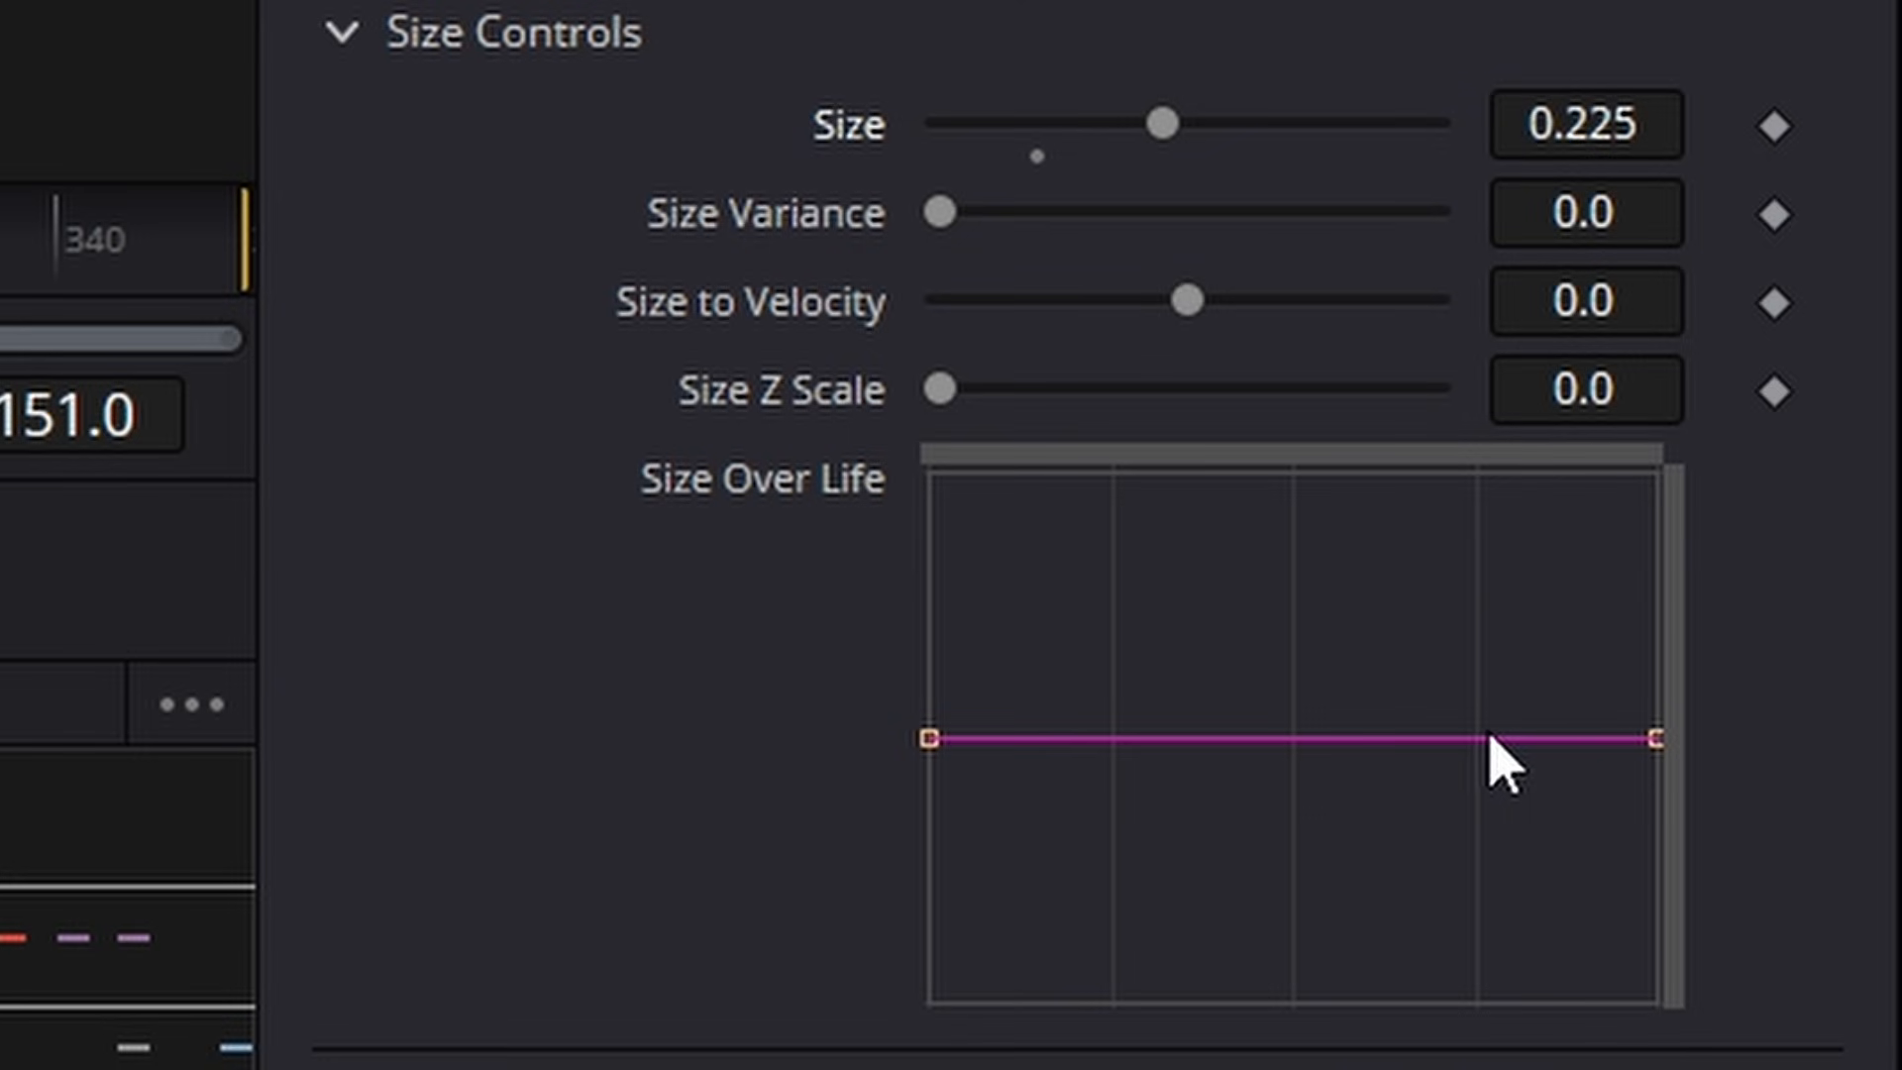
click(1456, 738)
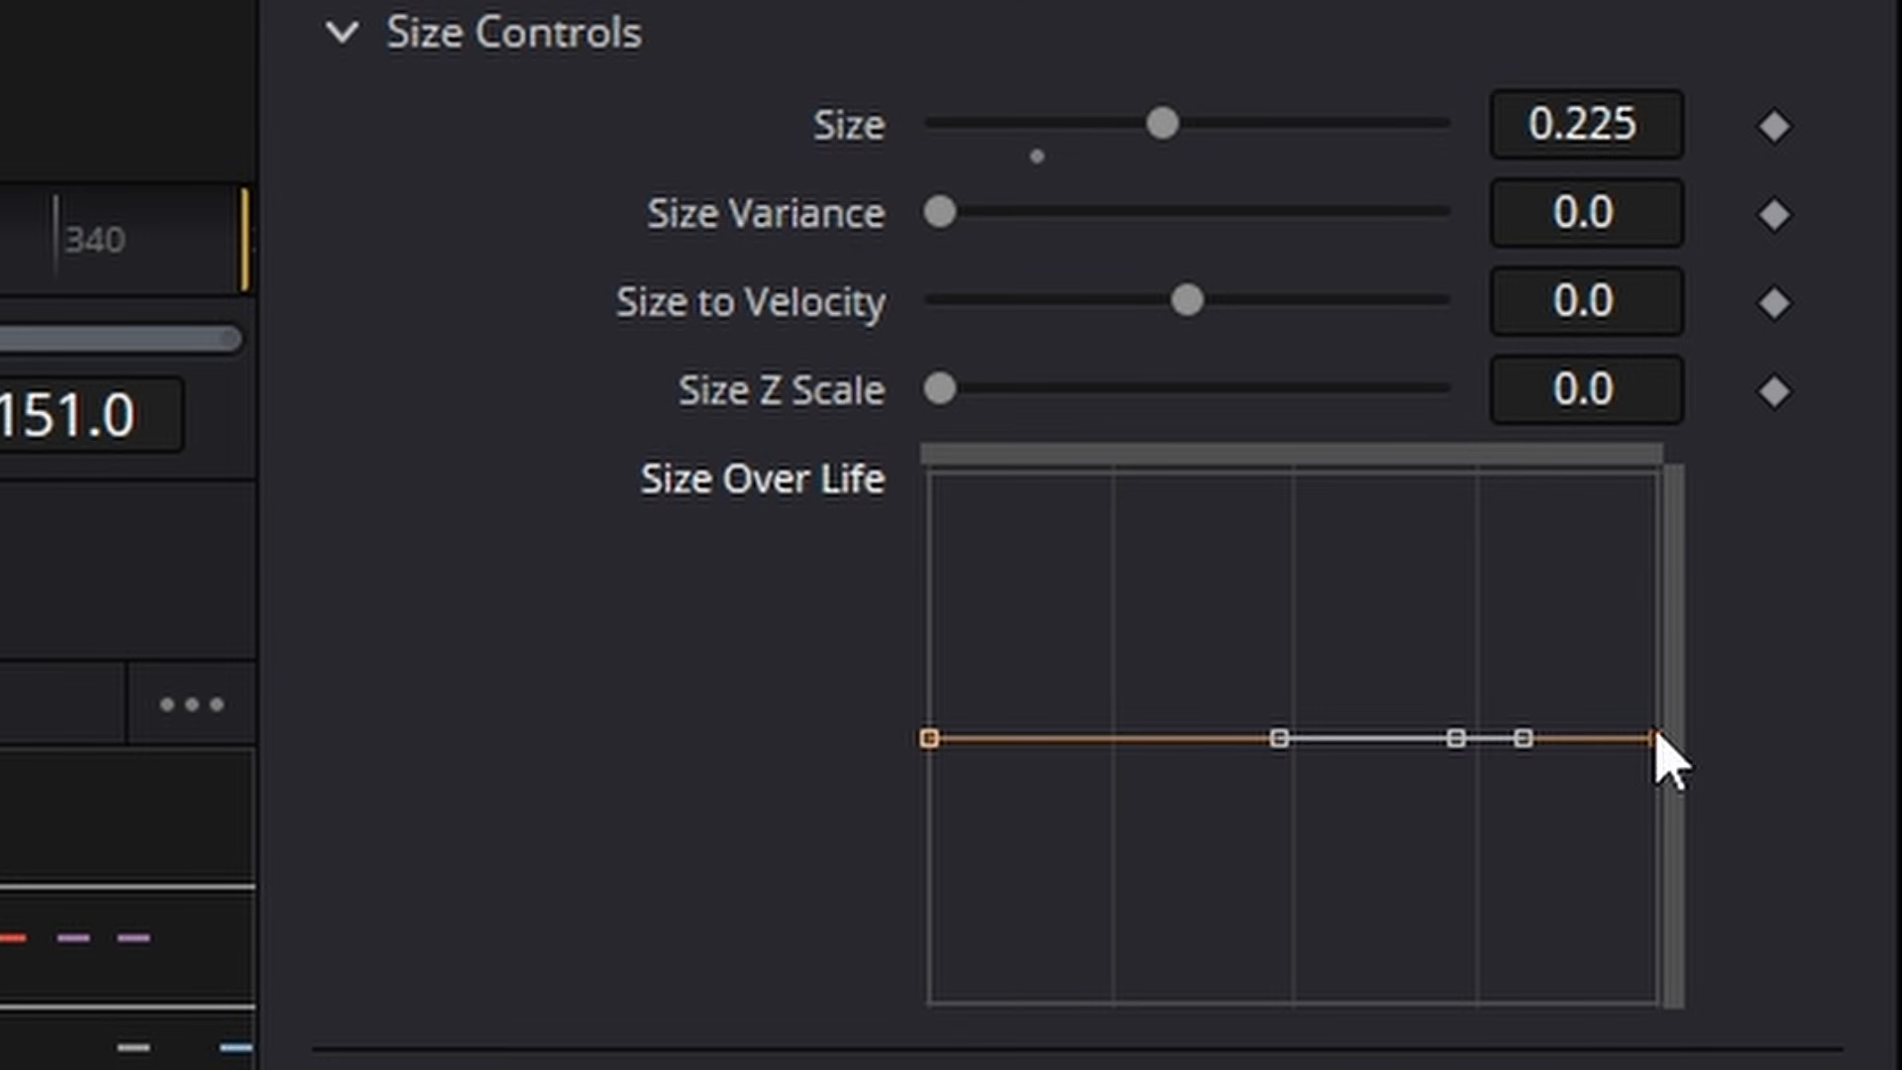
drag(1655, 741, 1677, 1007)
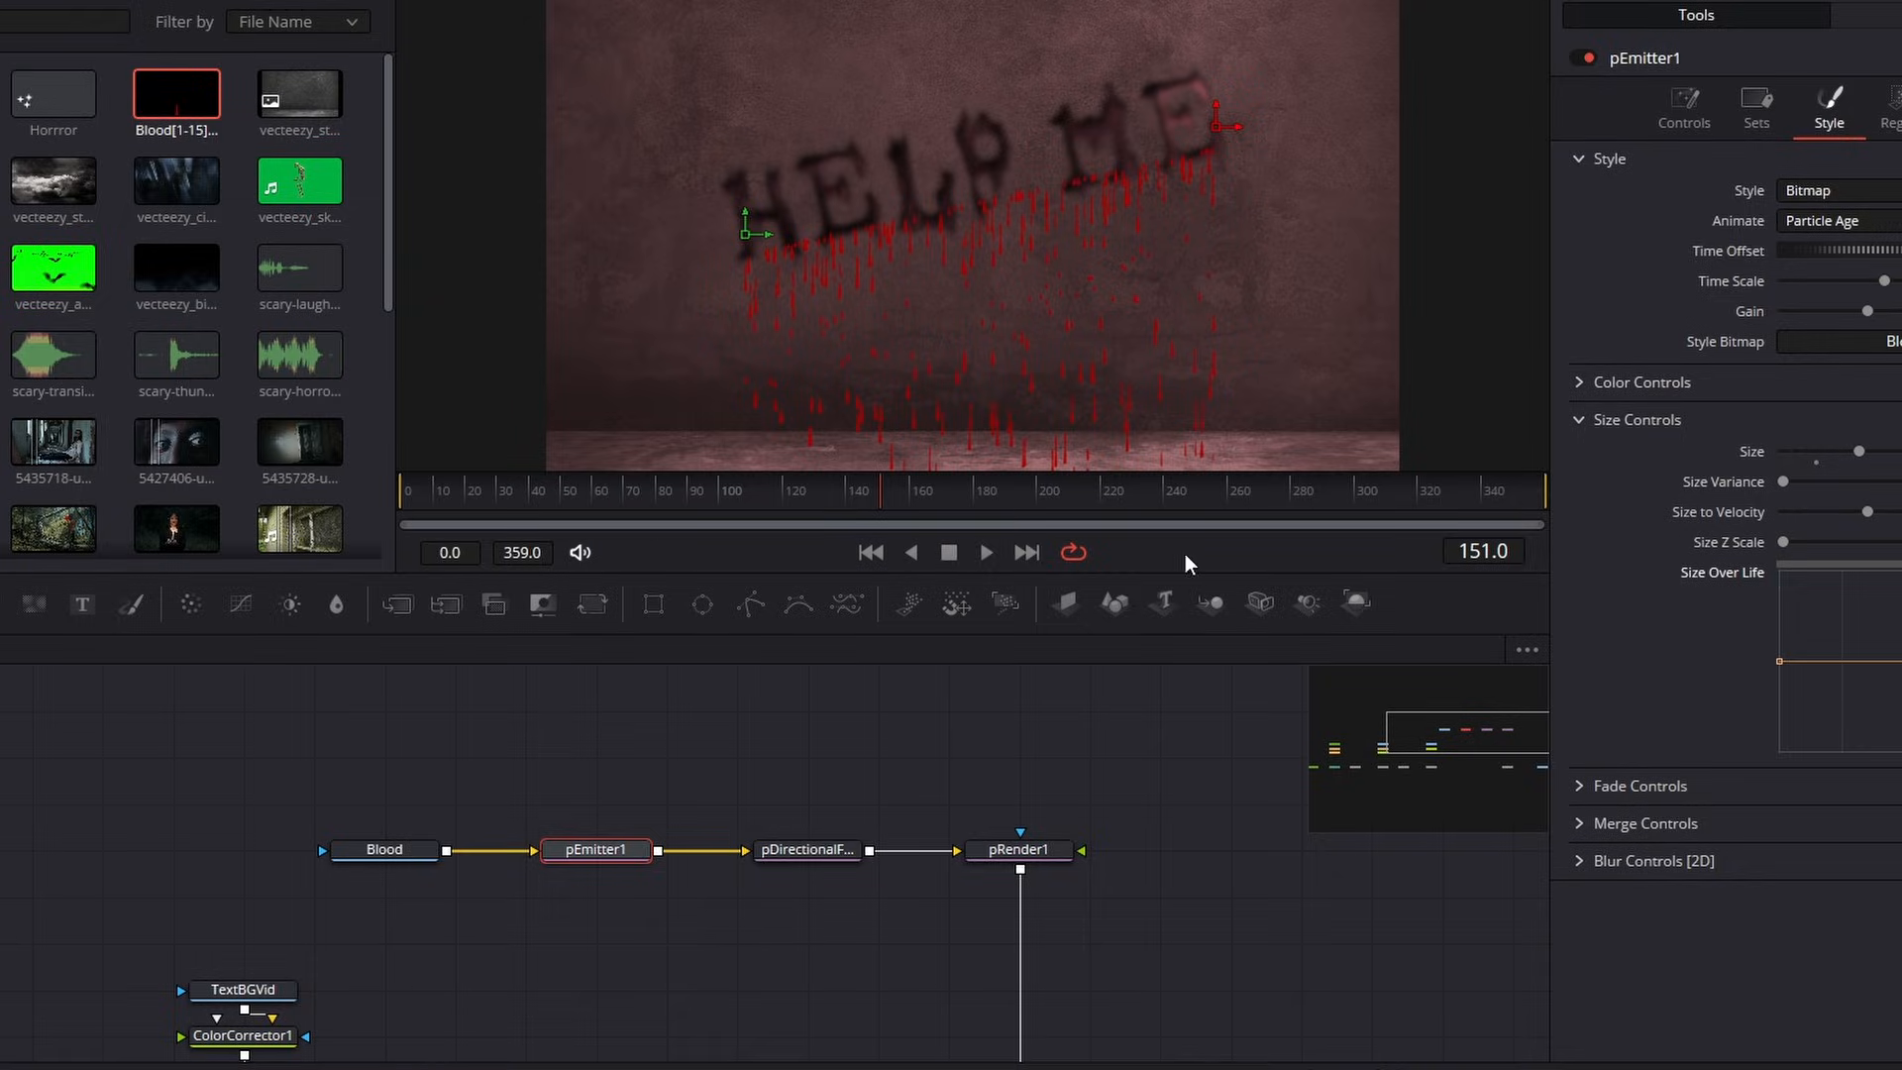
click(871, 553)
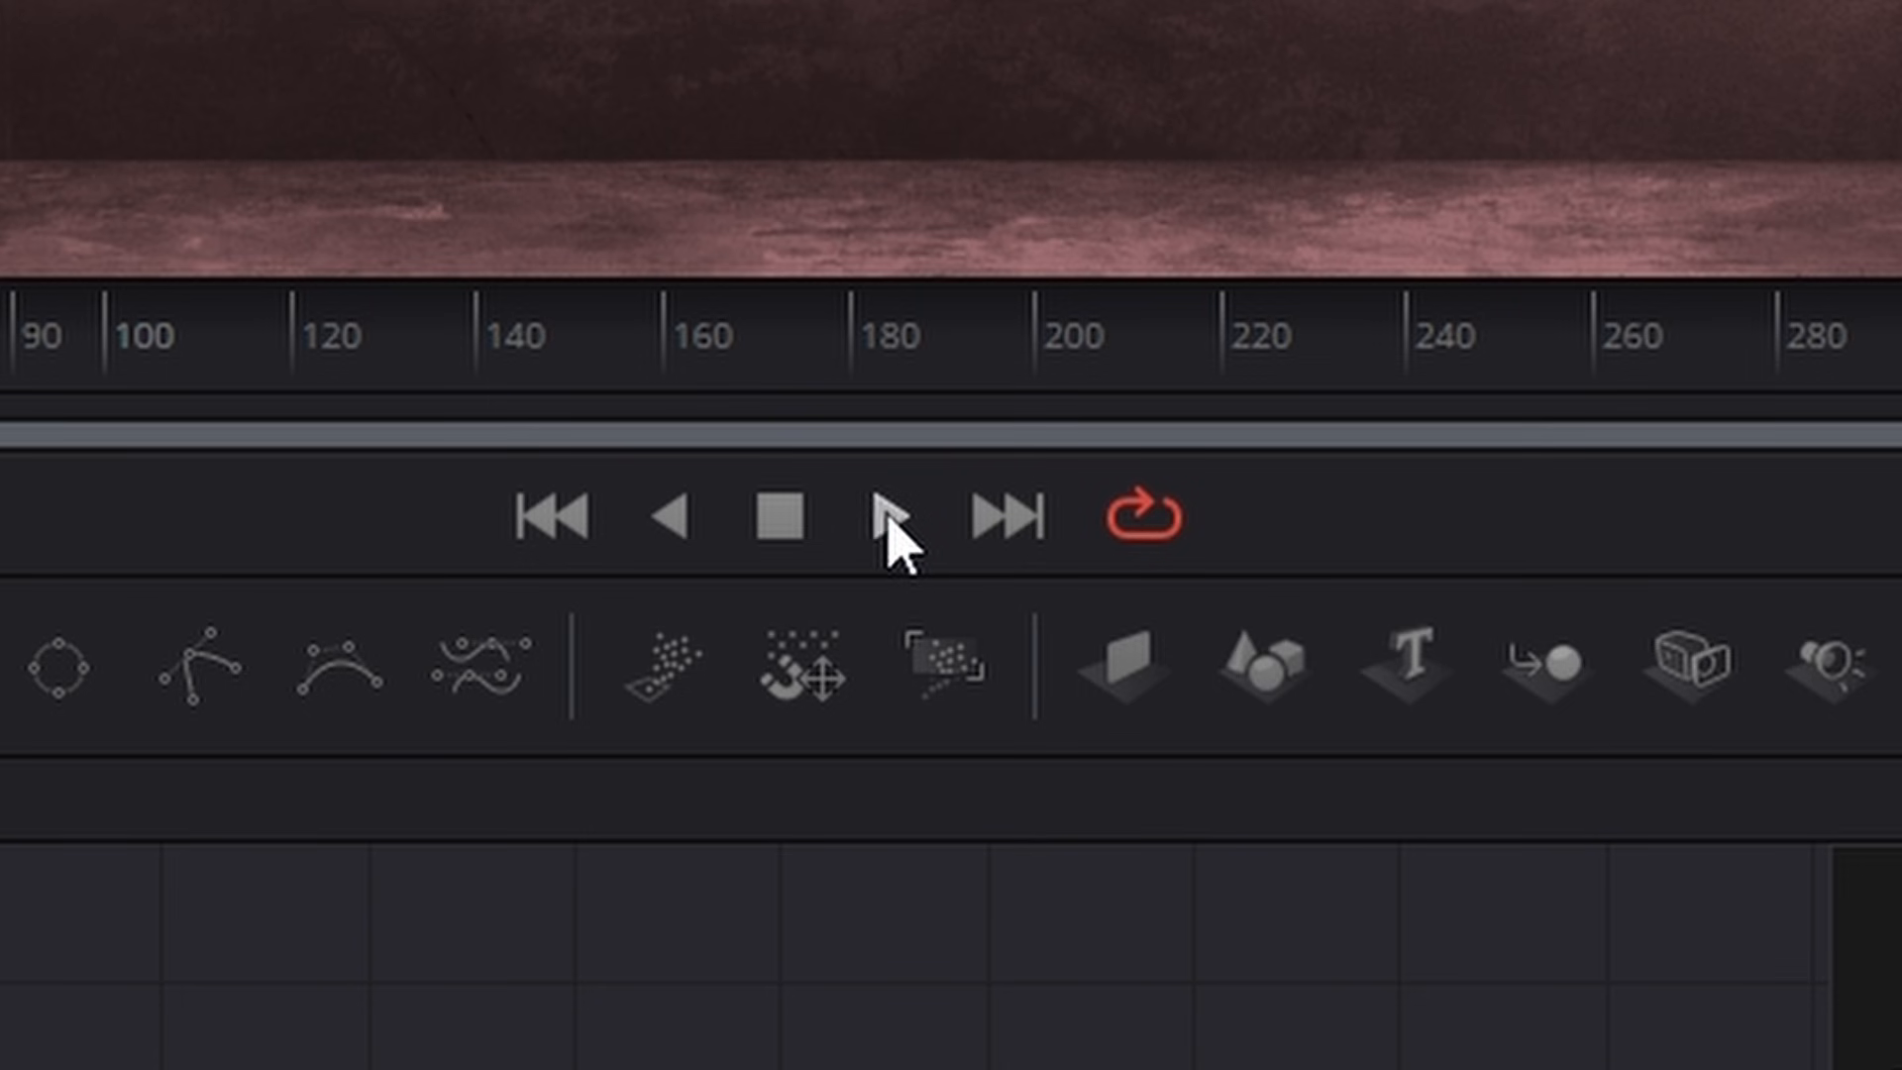
click(985, 552)
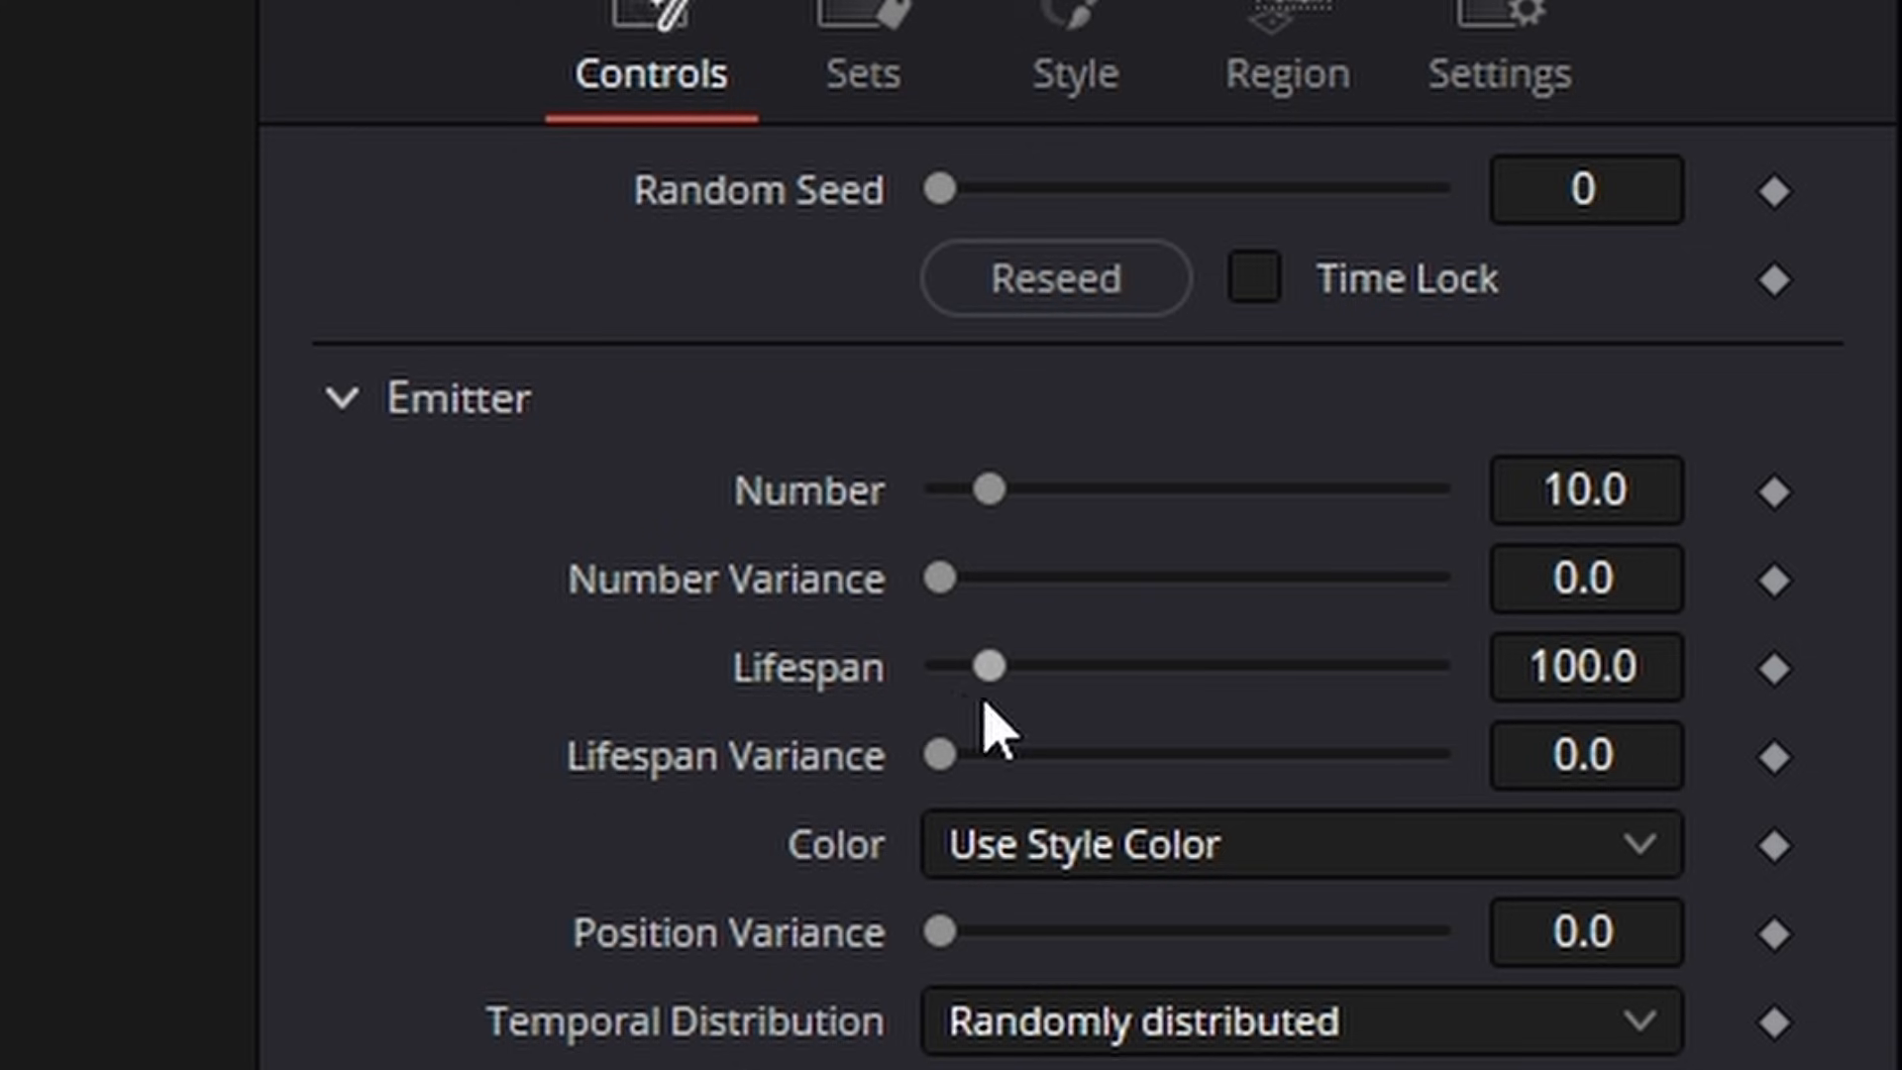
Step: Set pEmitter1's particle number to 1.3 and play back the thinner blood drips
click(1583, 488)
double_click(1583, 488)
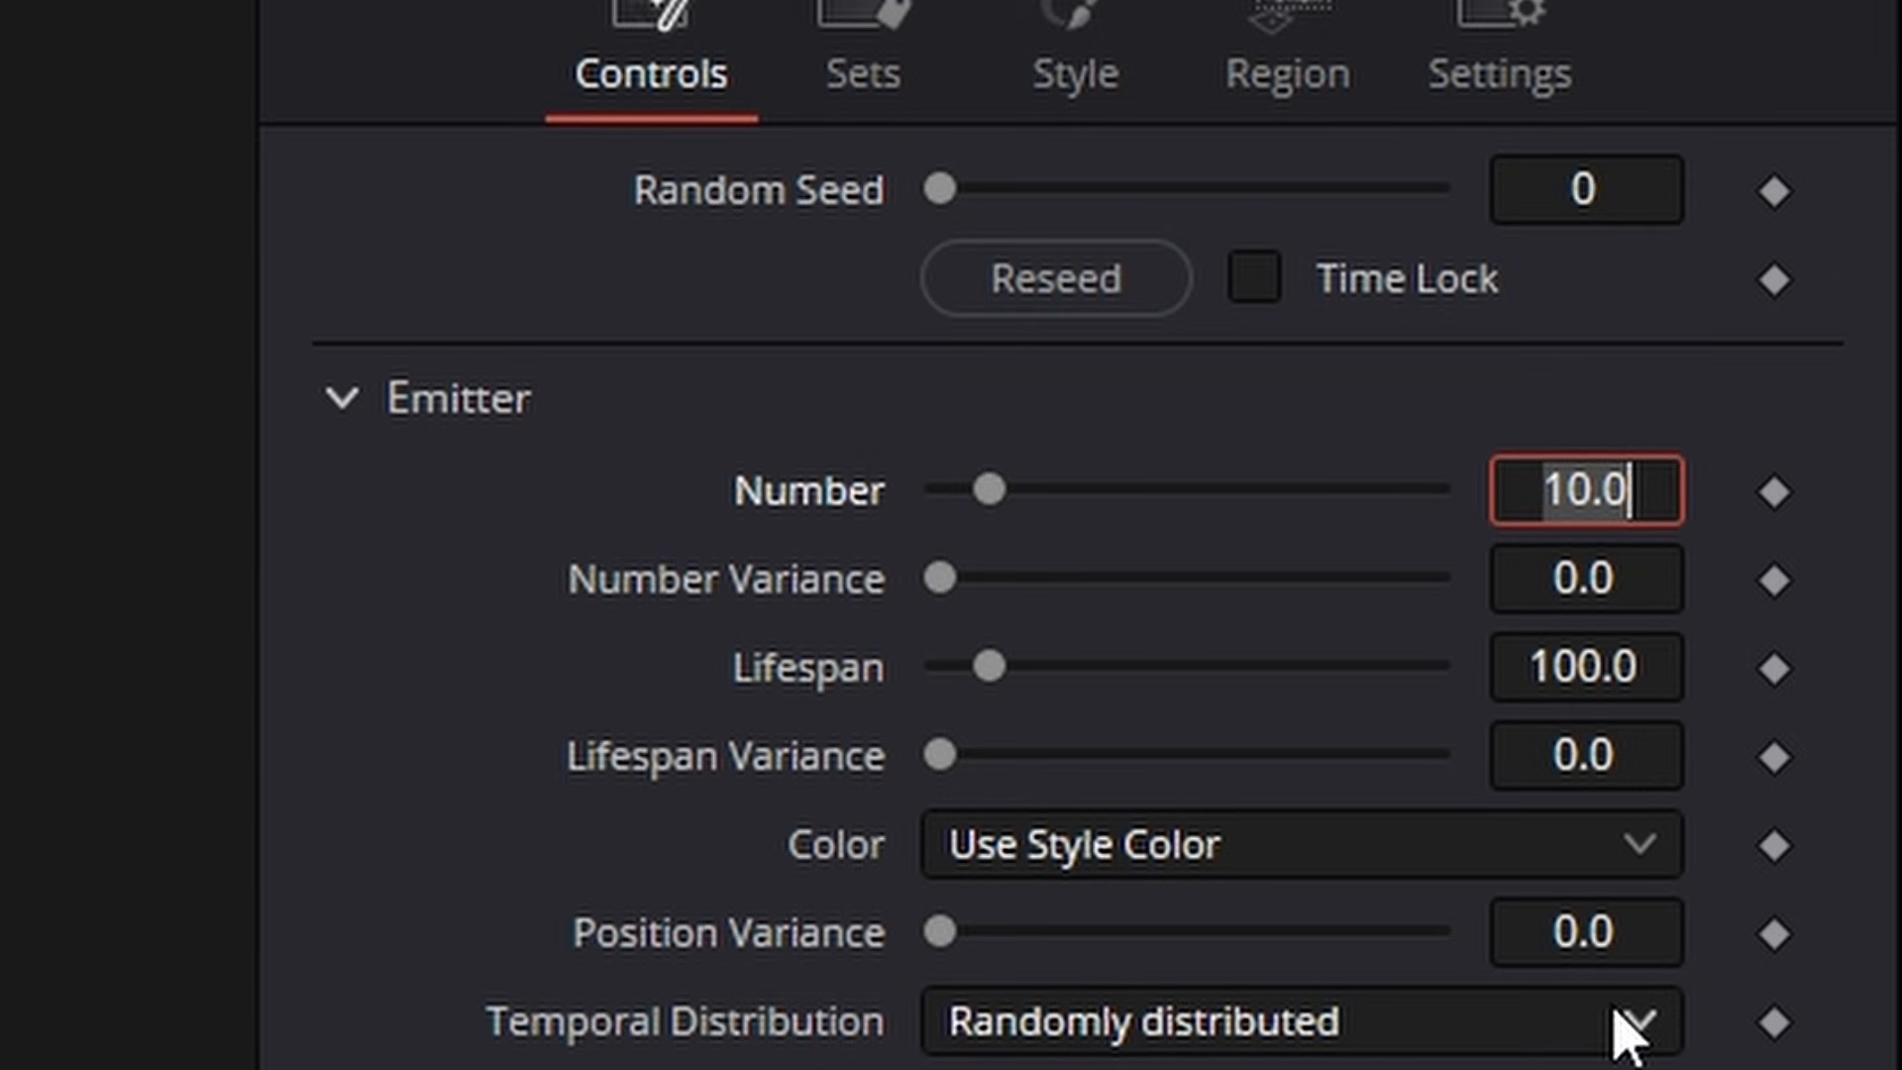
text(1.3)
key(Tab)
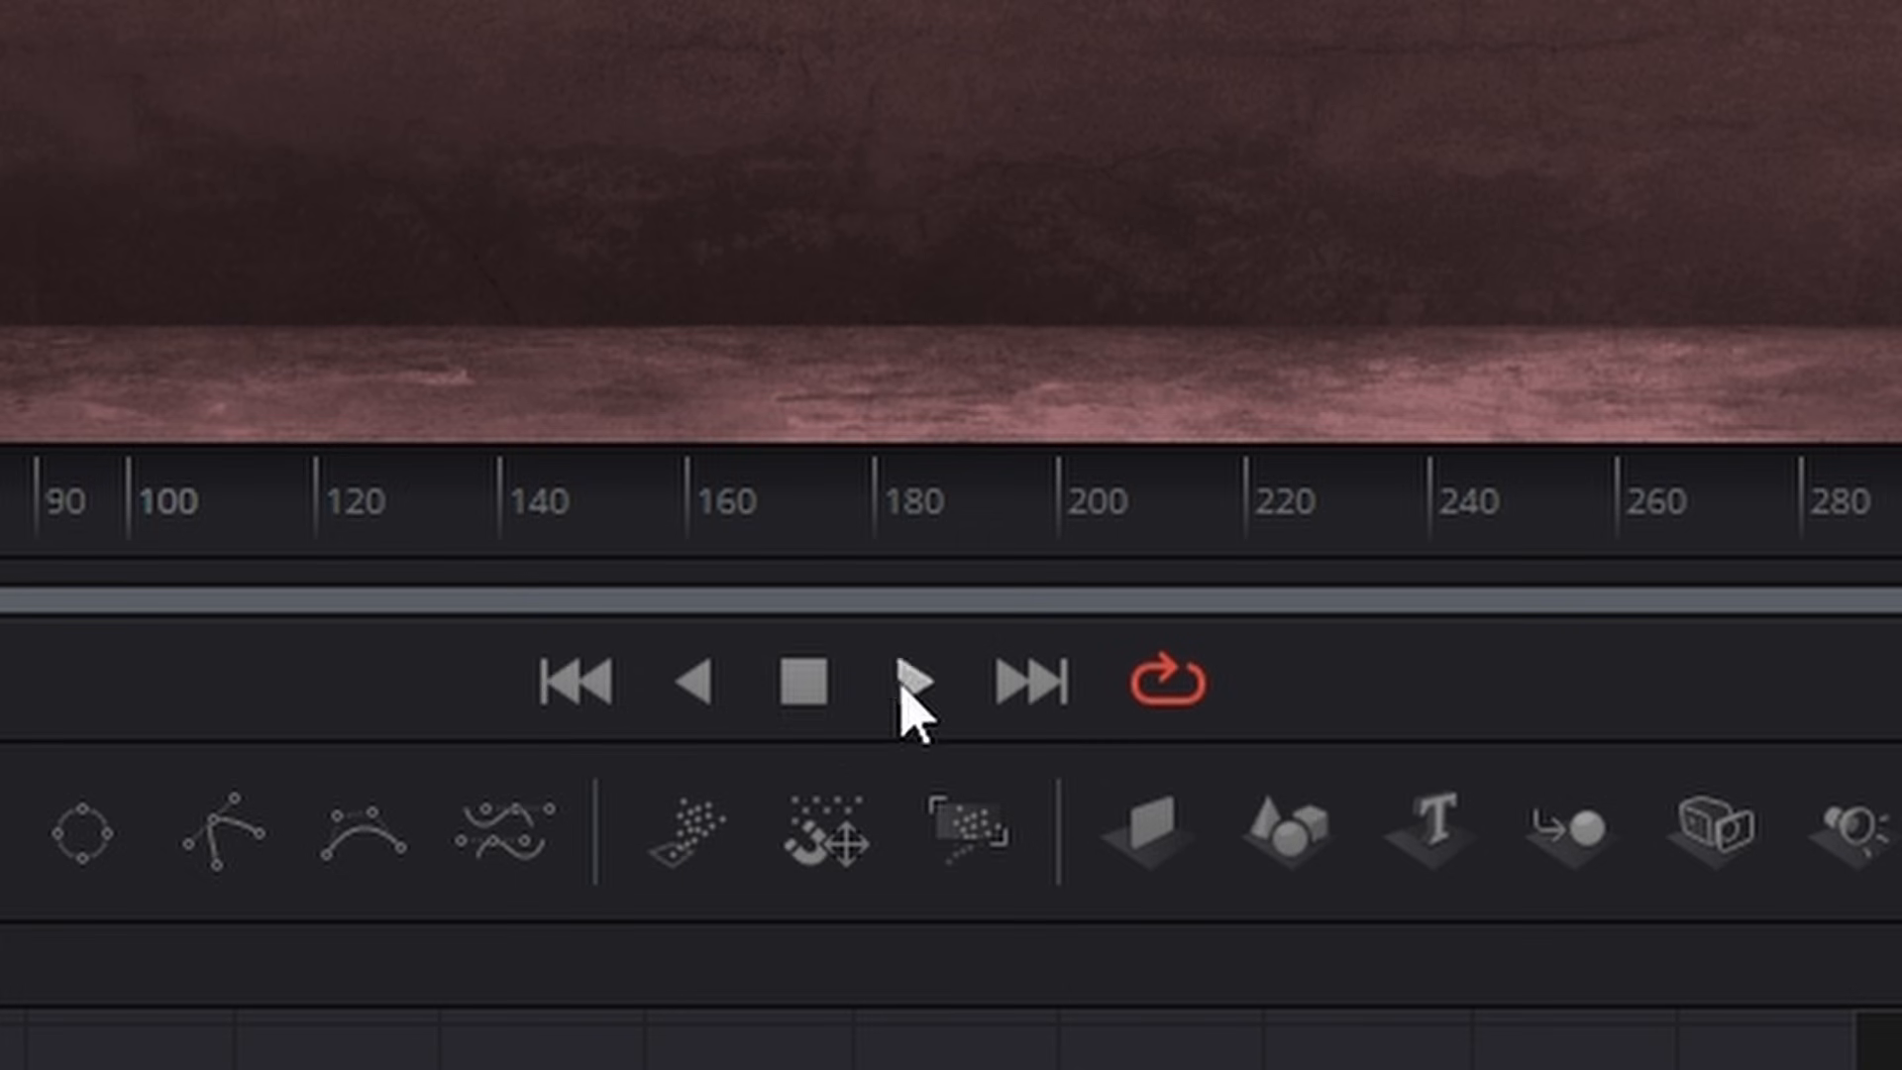
click(903, 681)
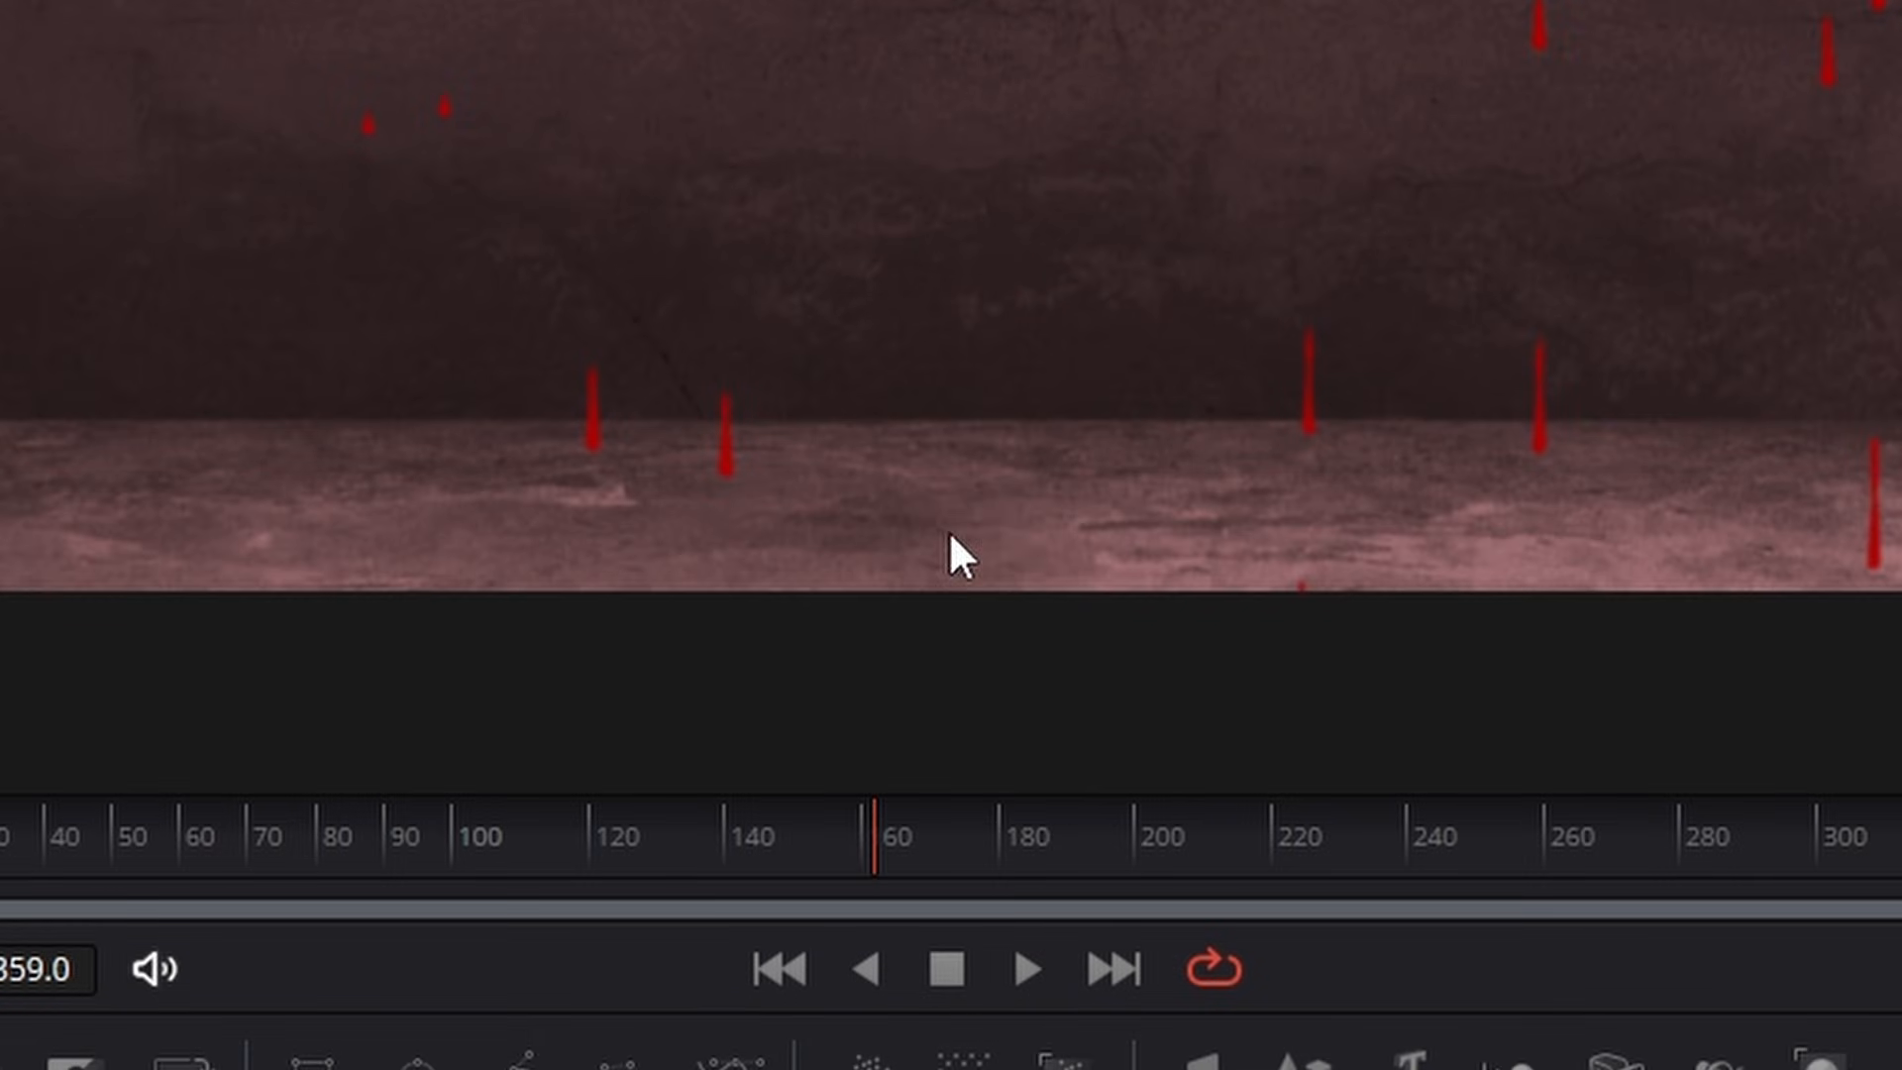
click(1027, 968)
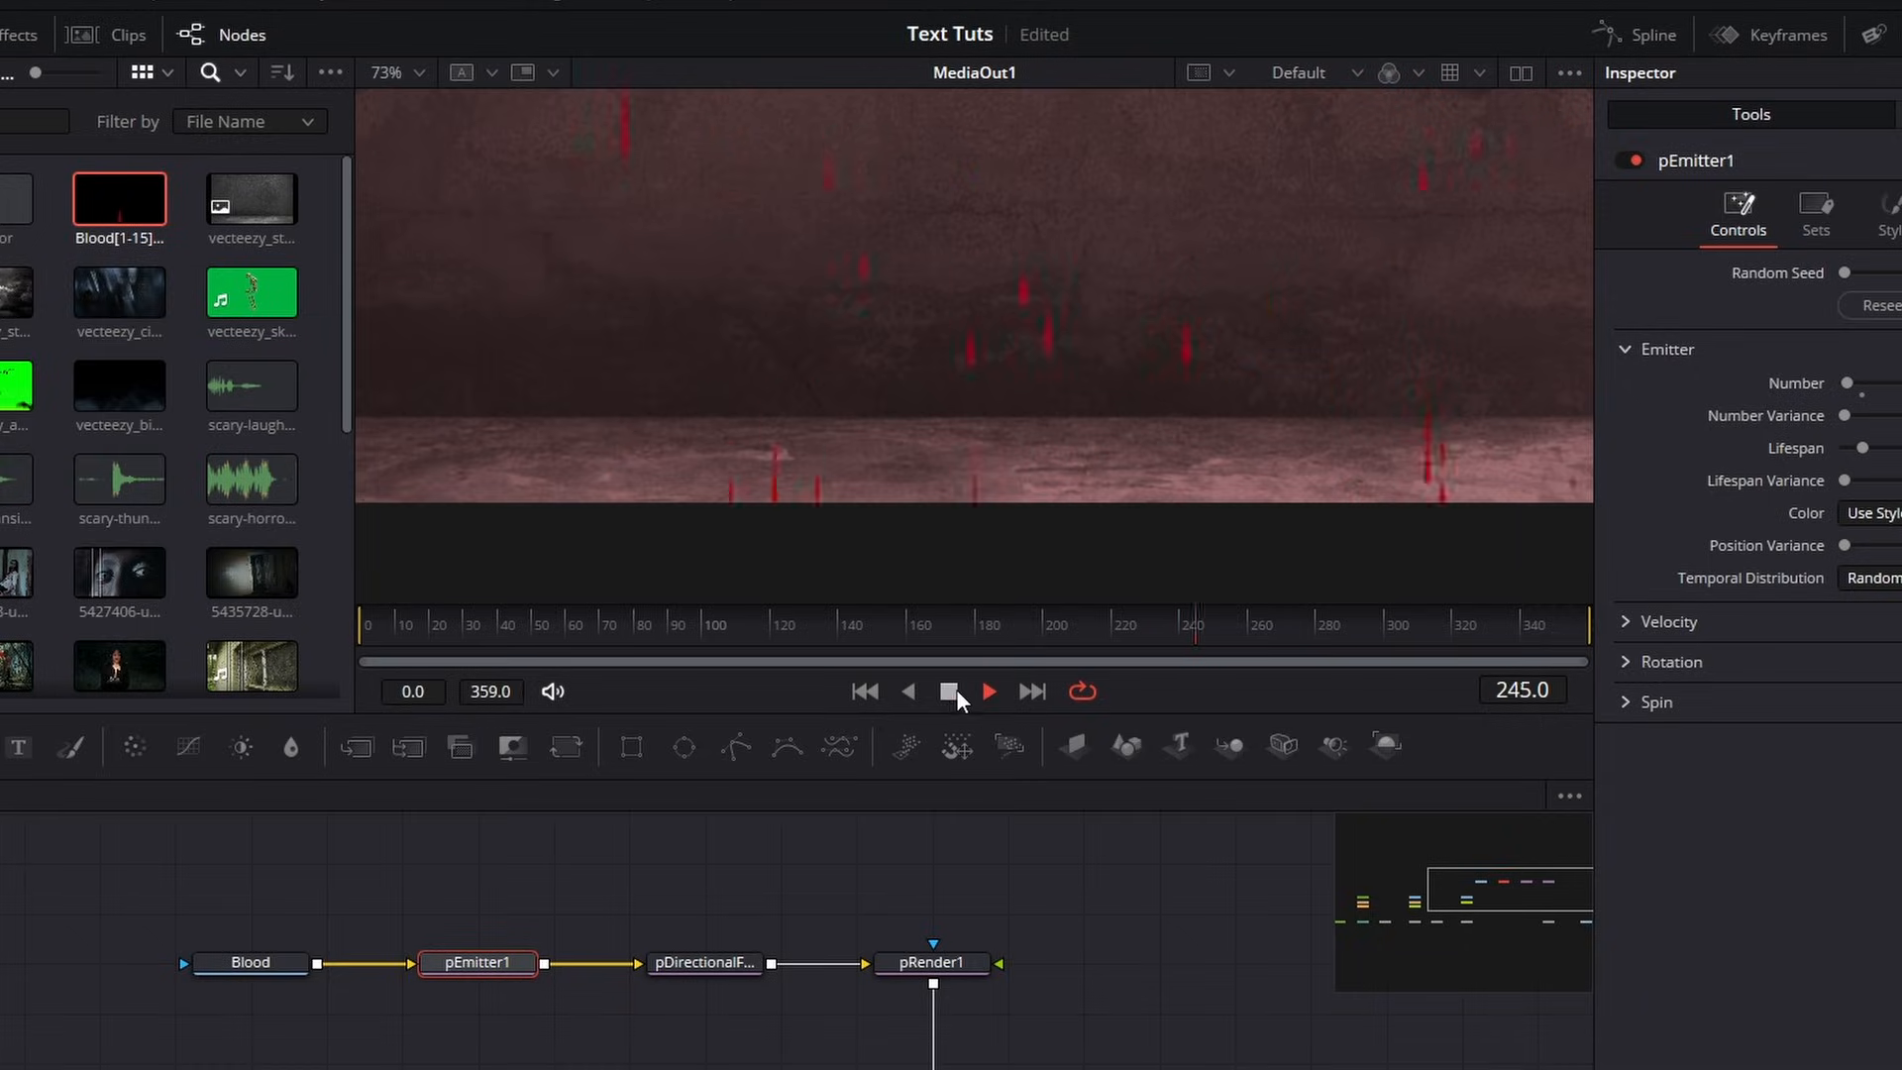
click(949, 692)
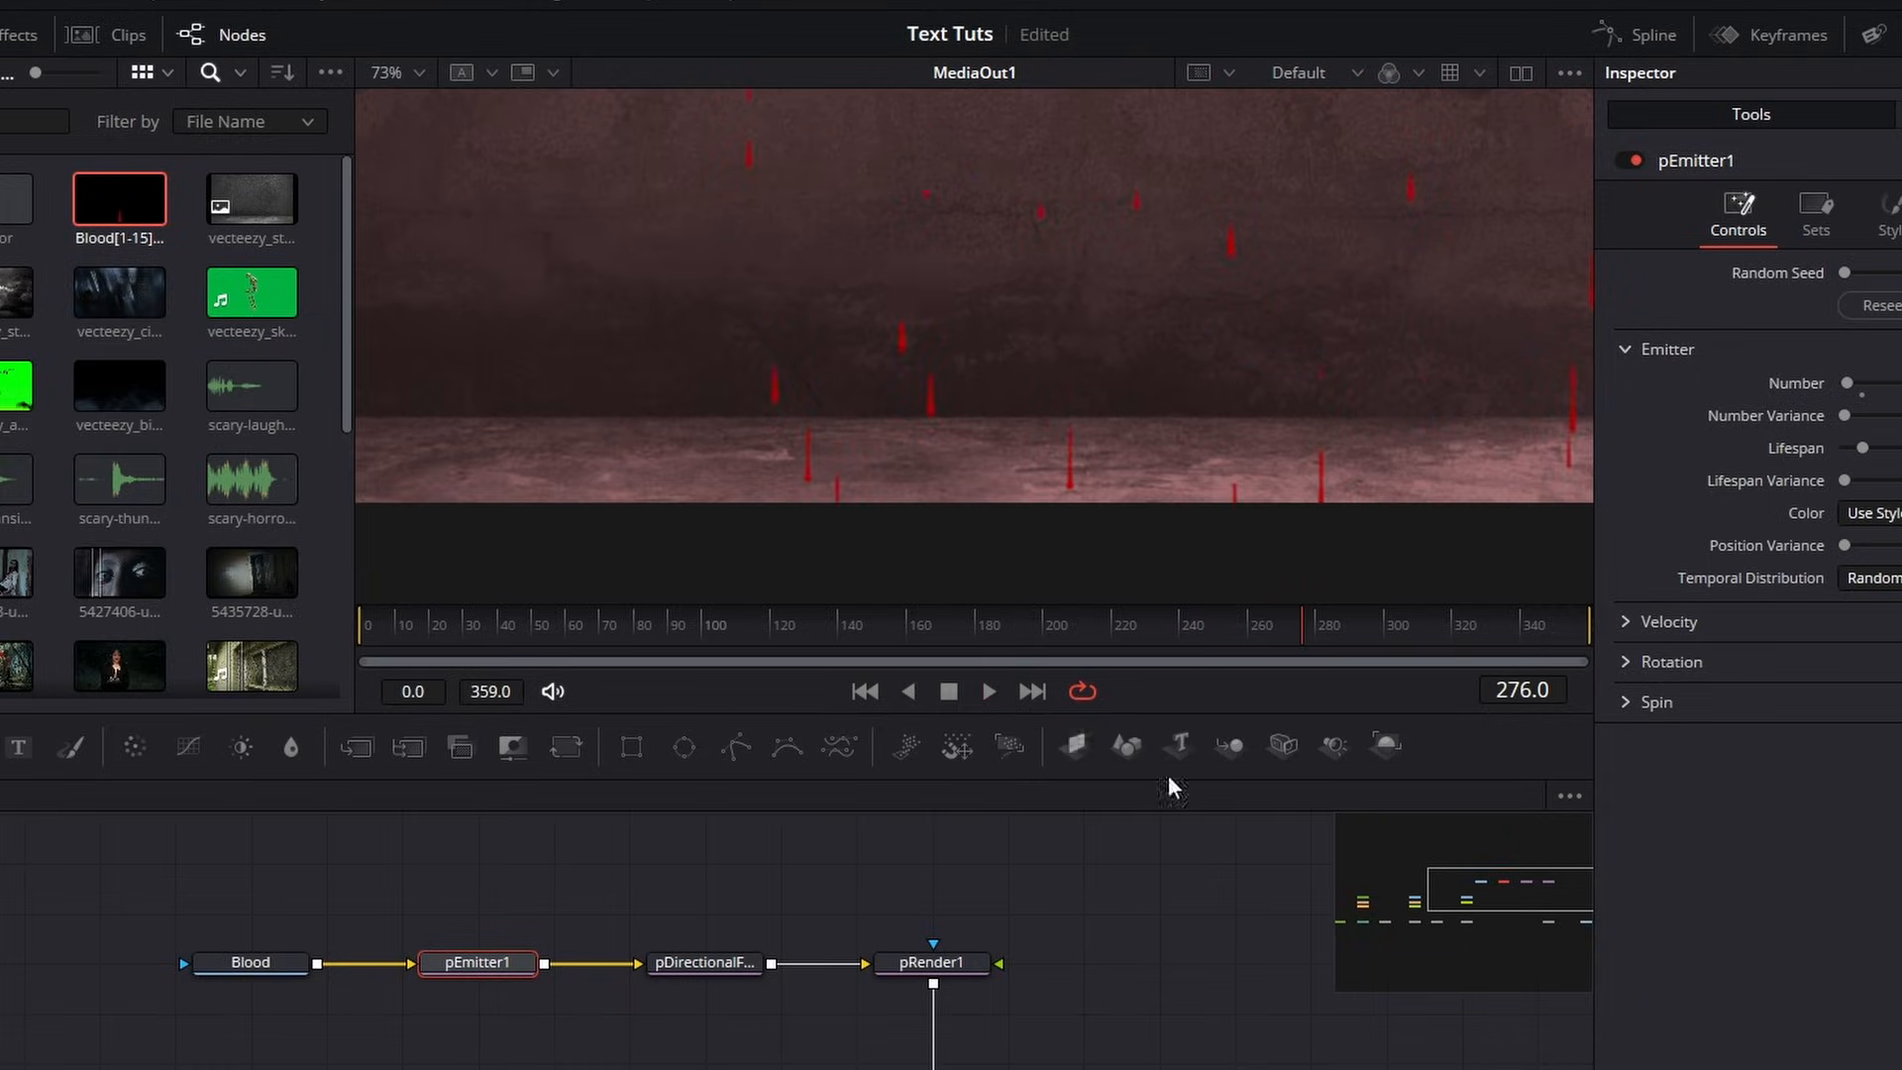
Step: Insert a pFriction node between pDirectionalForce1 and pRender1
scroll(1058, 850, down, 2)
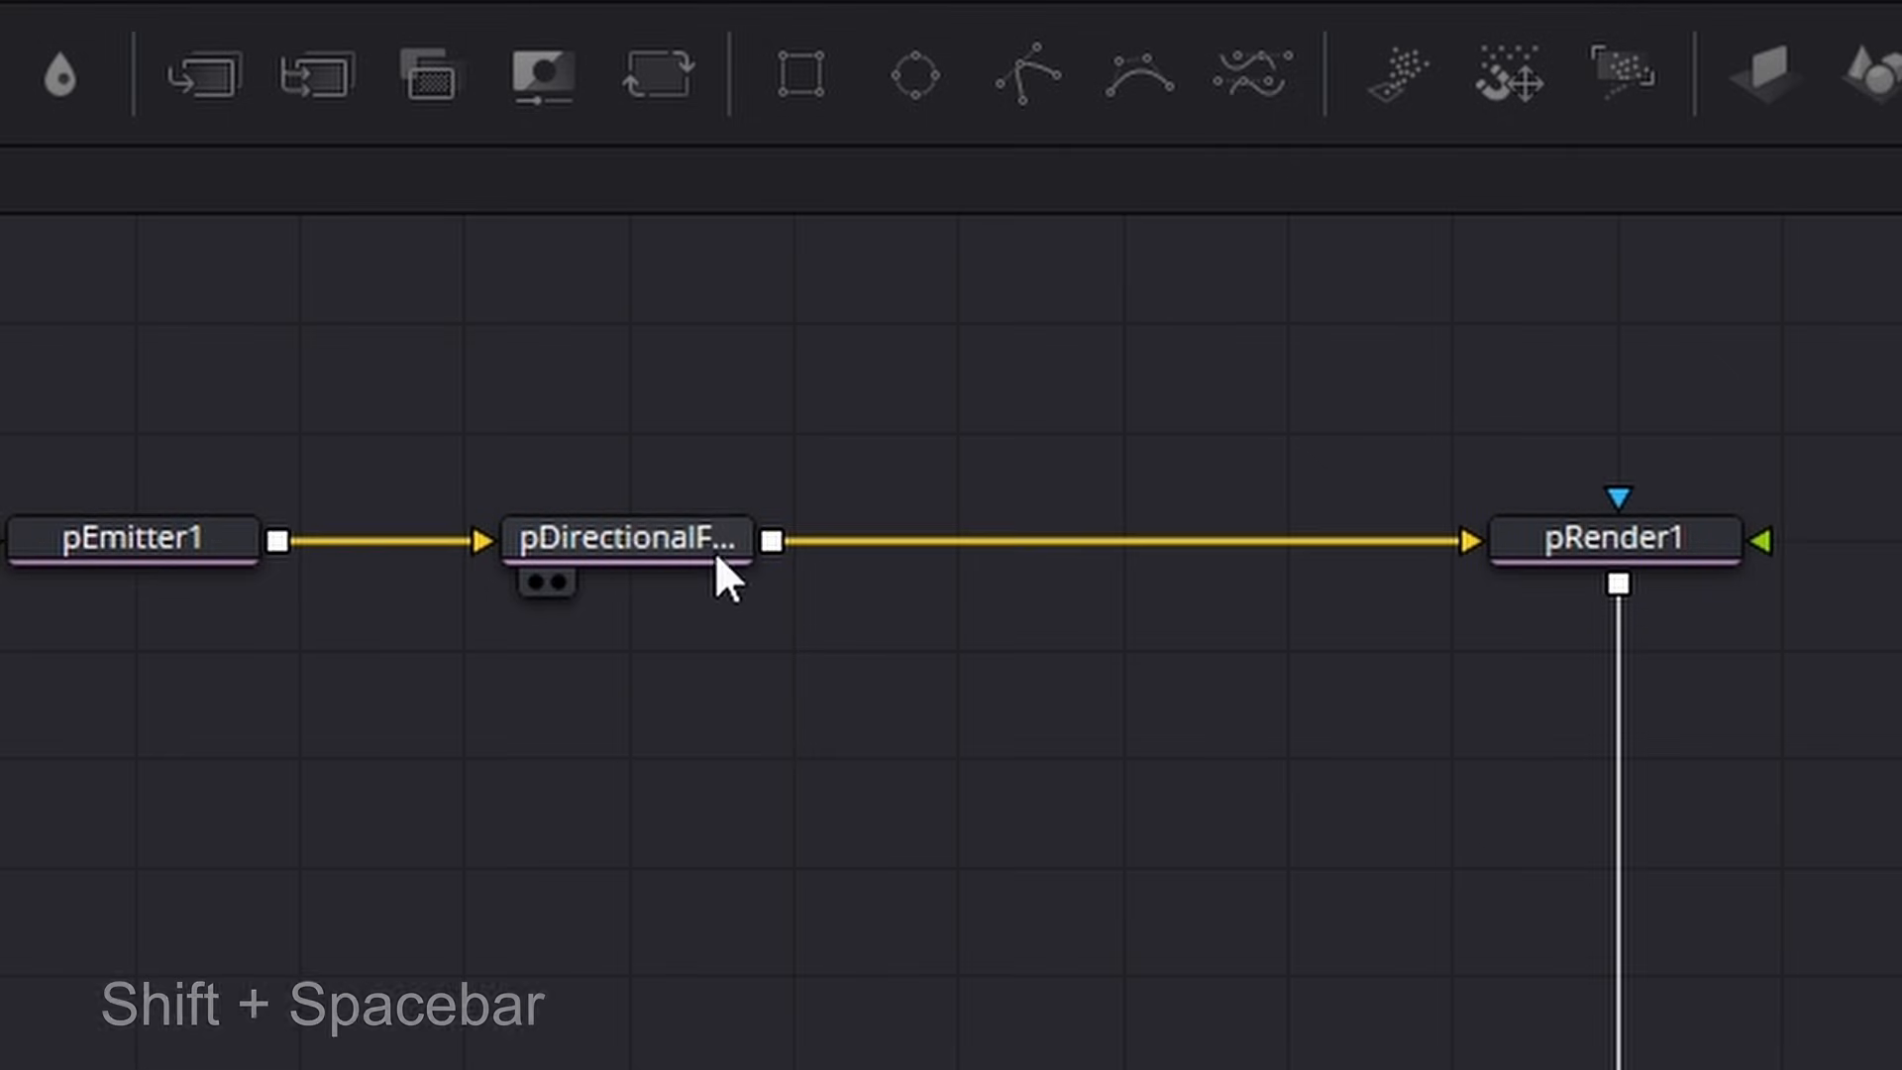
click(705, 537)
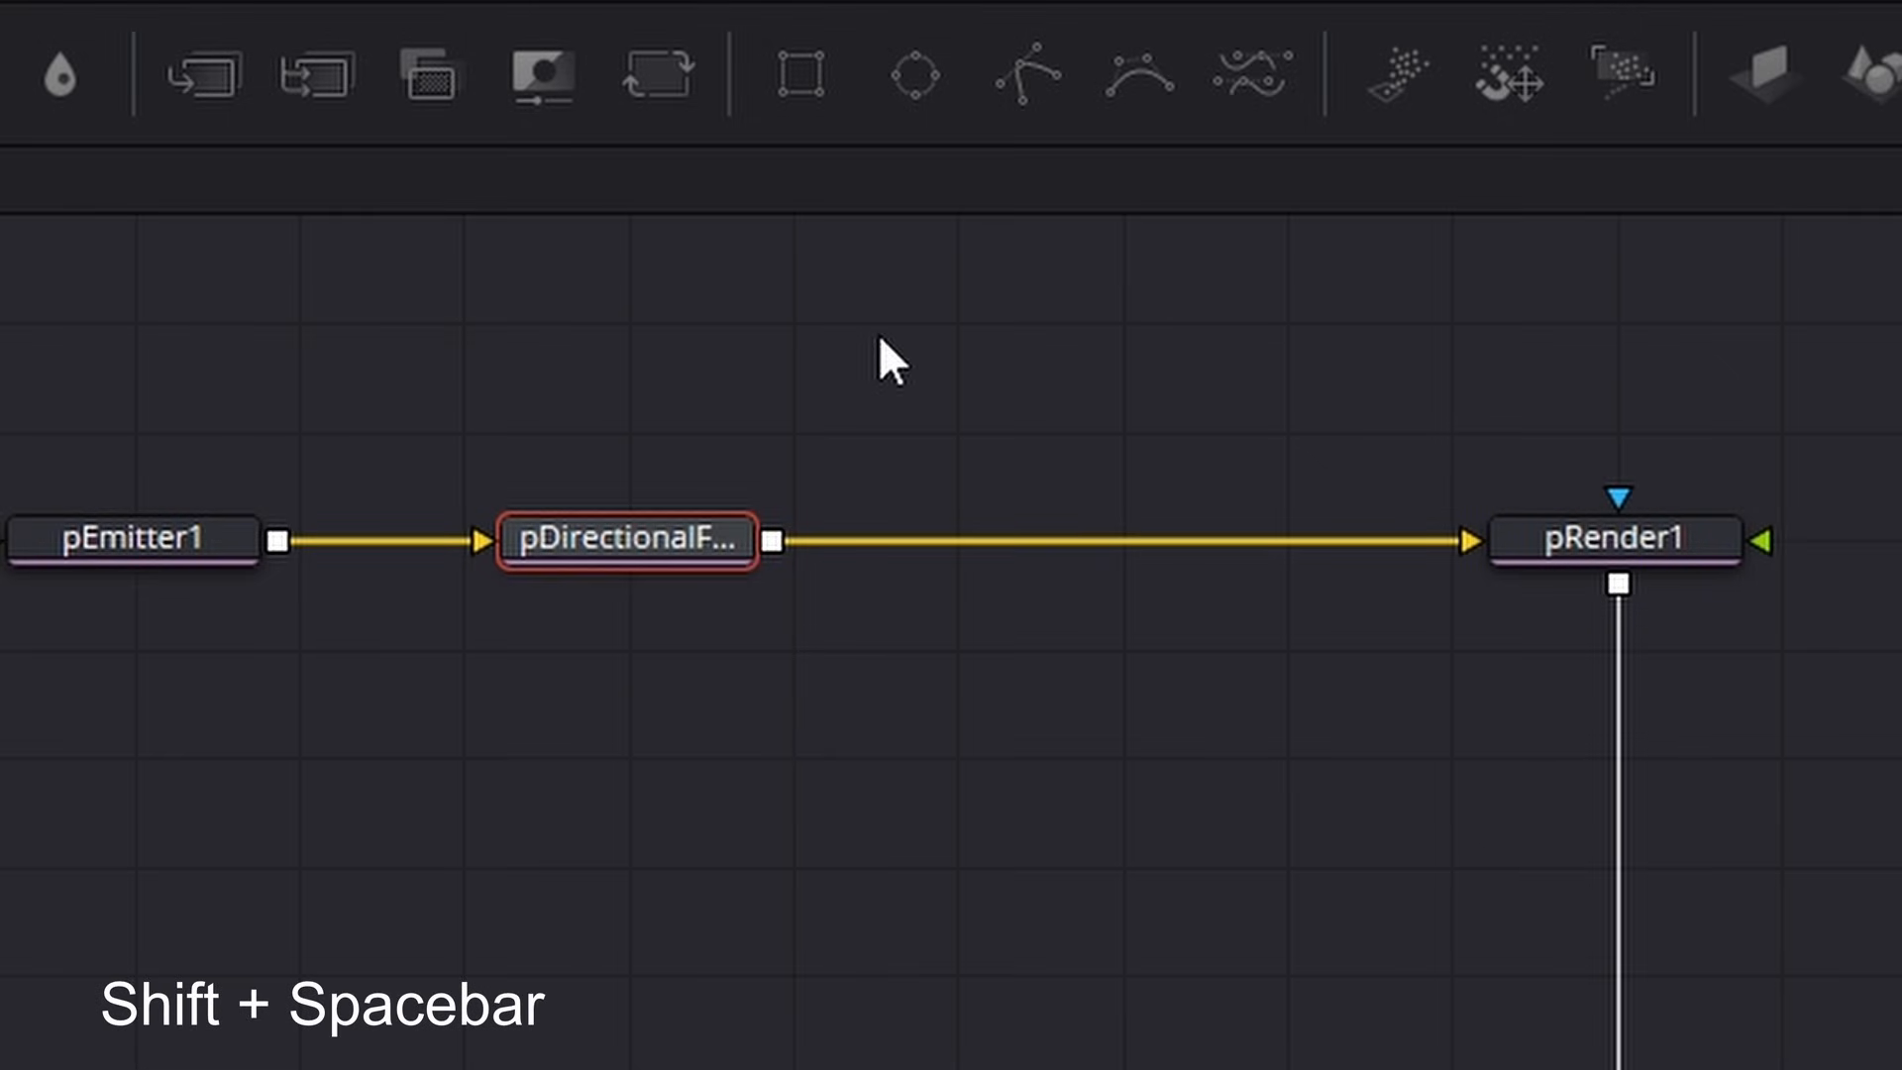
key(shift+space)
text(cc)
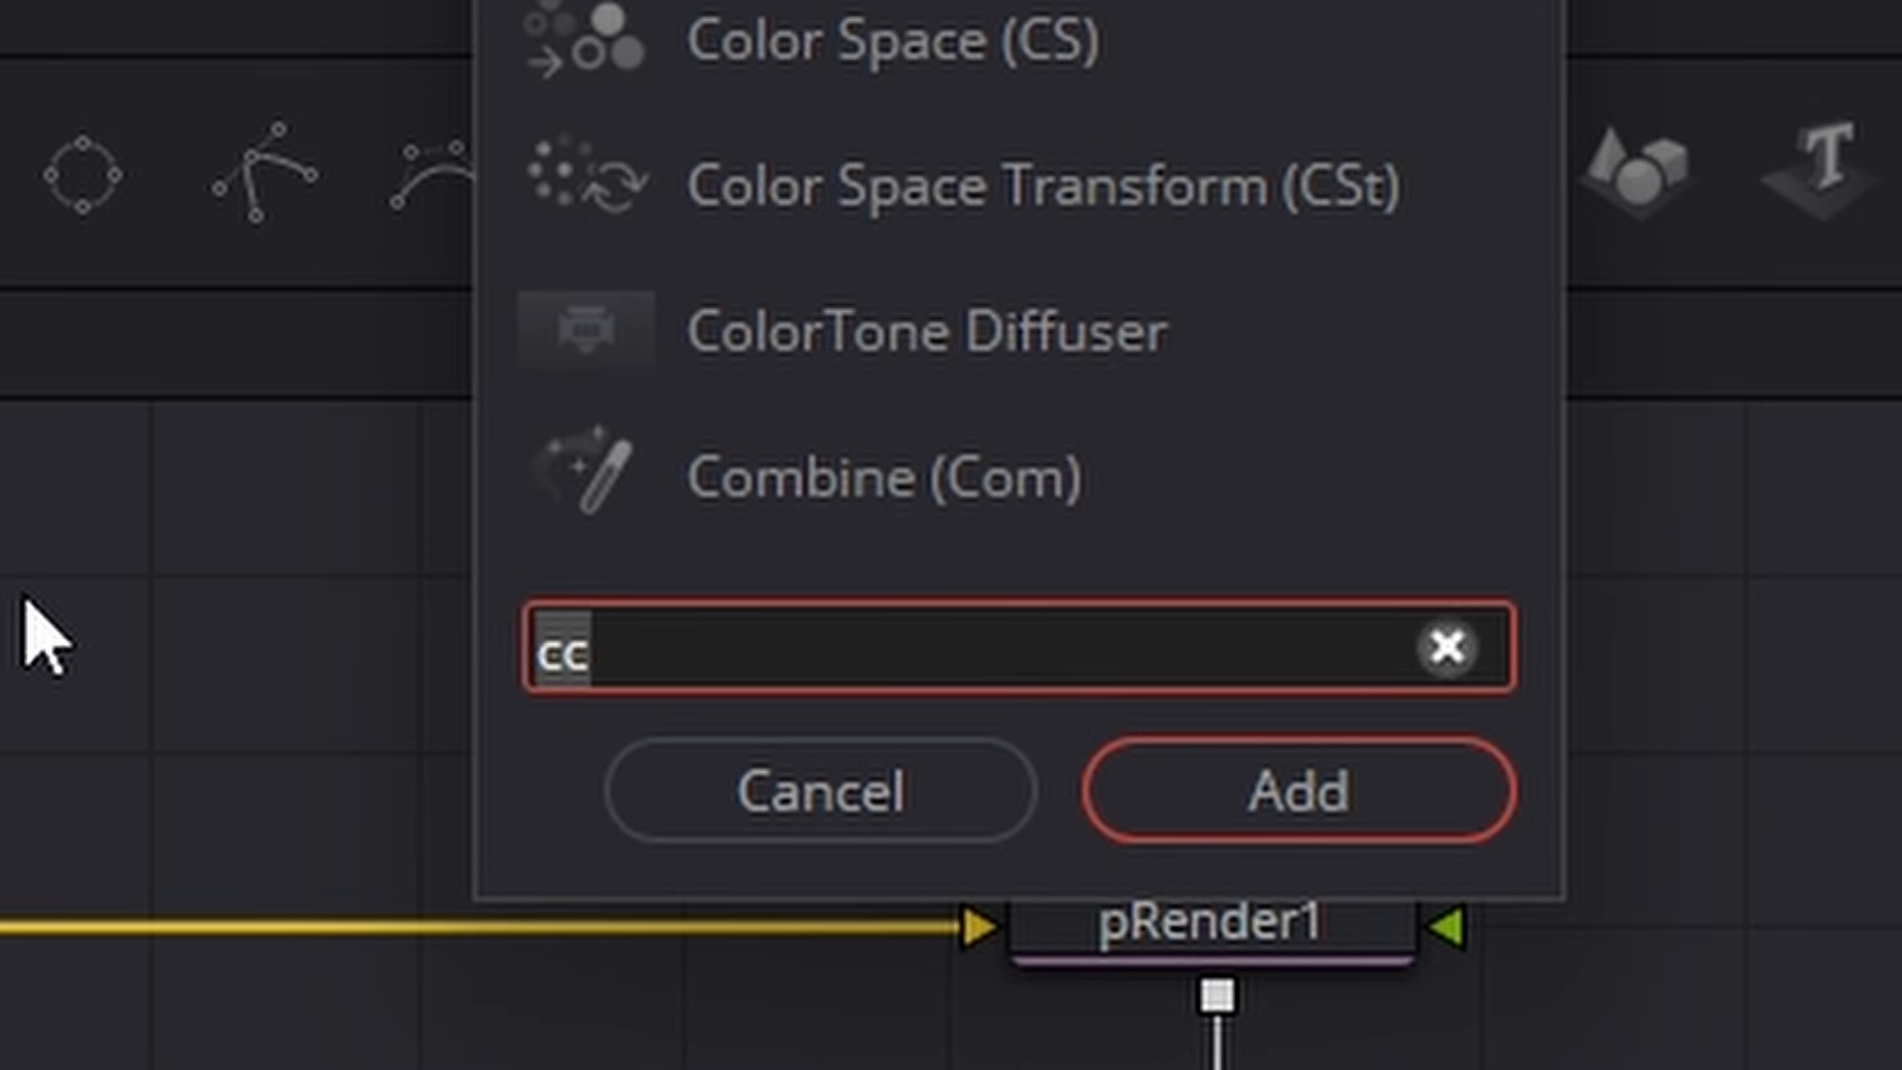
key(BackSpace)
text(pf)
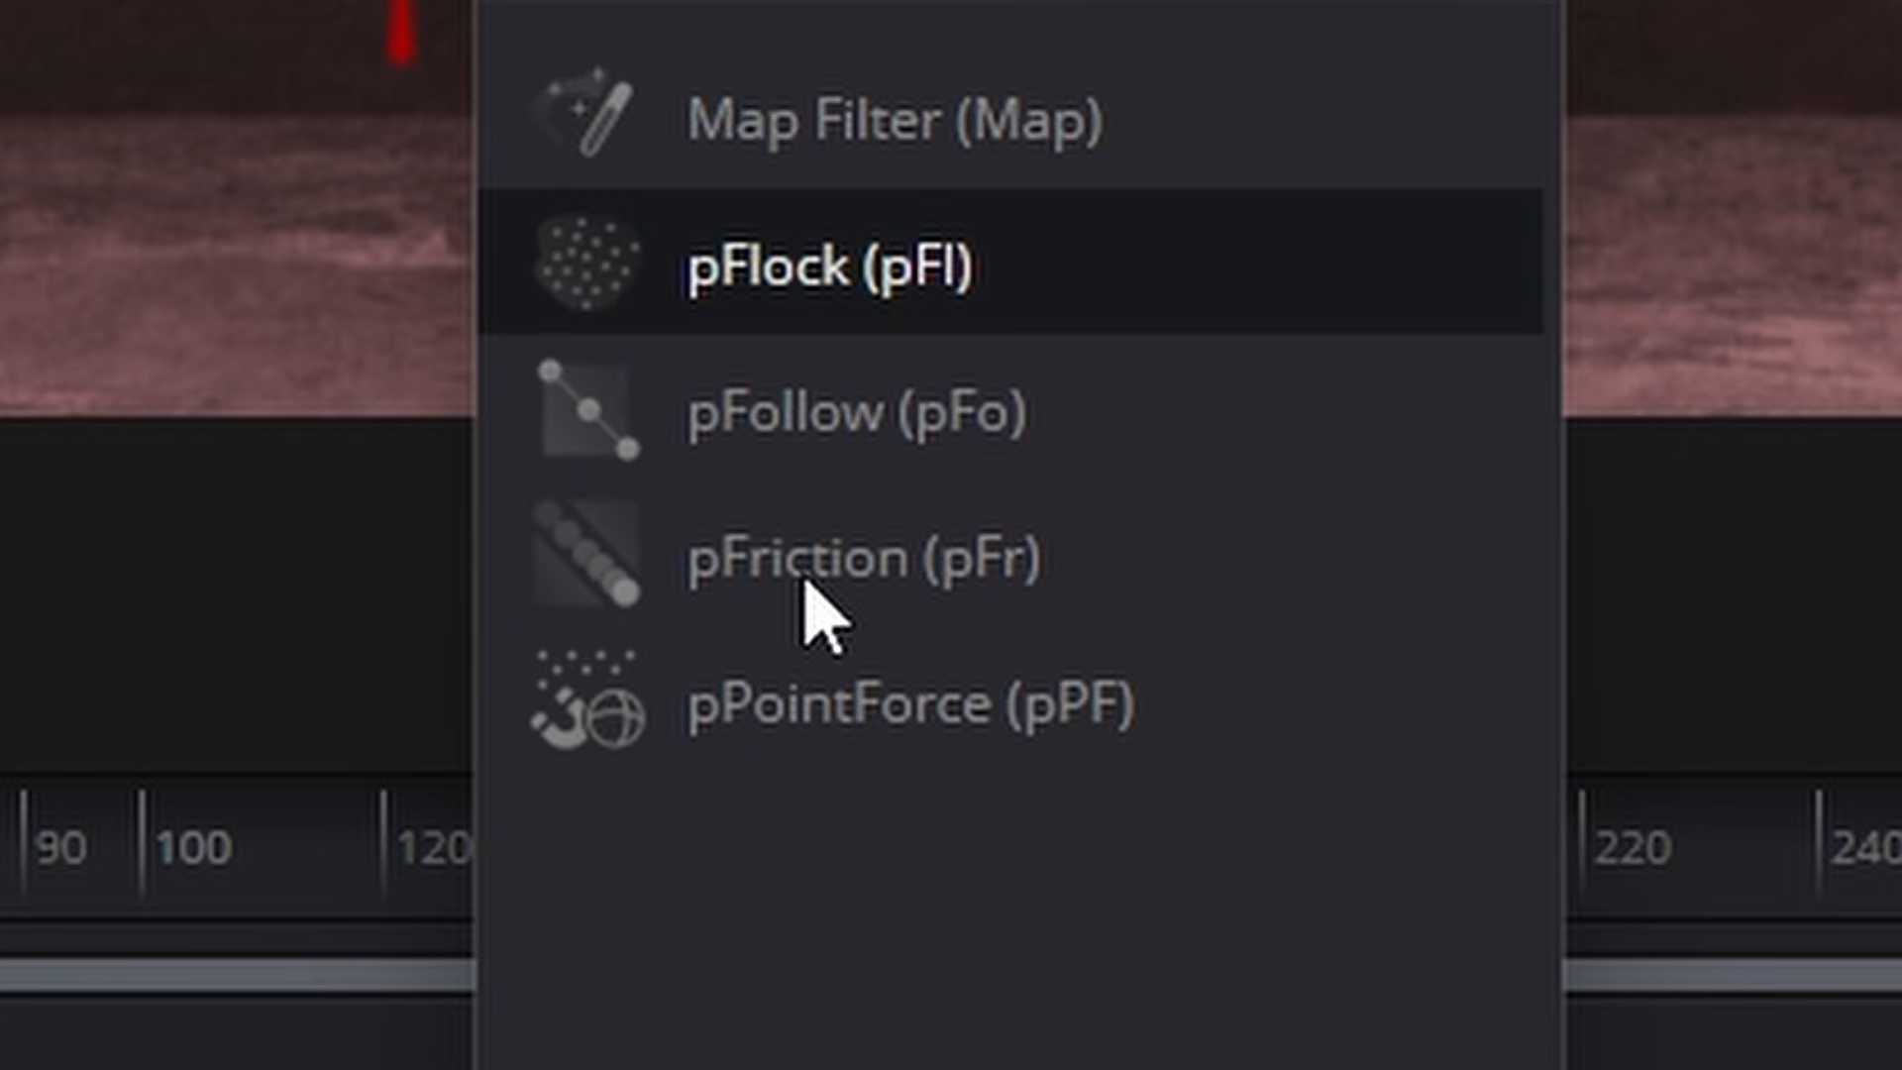
double_click(818, 584)
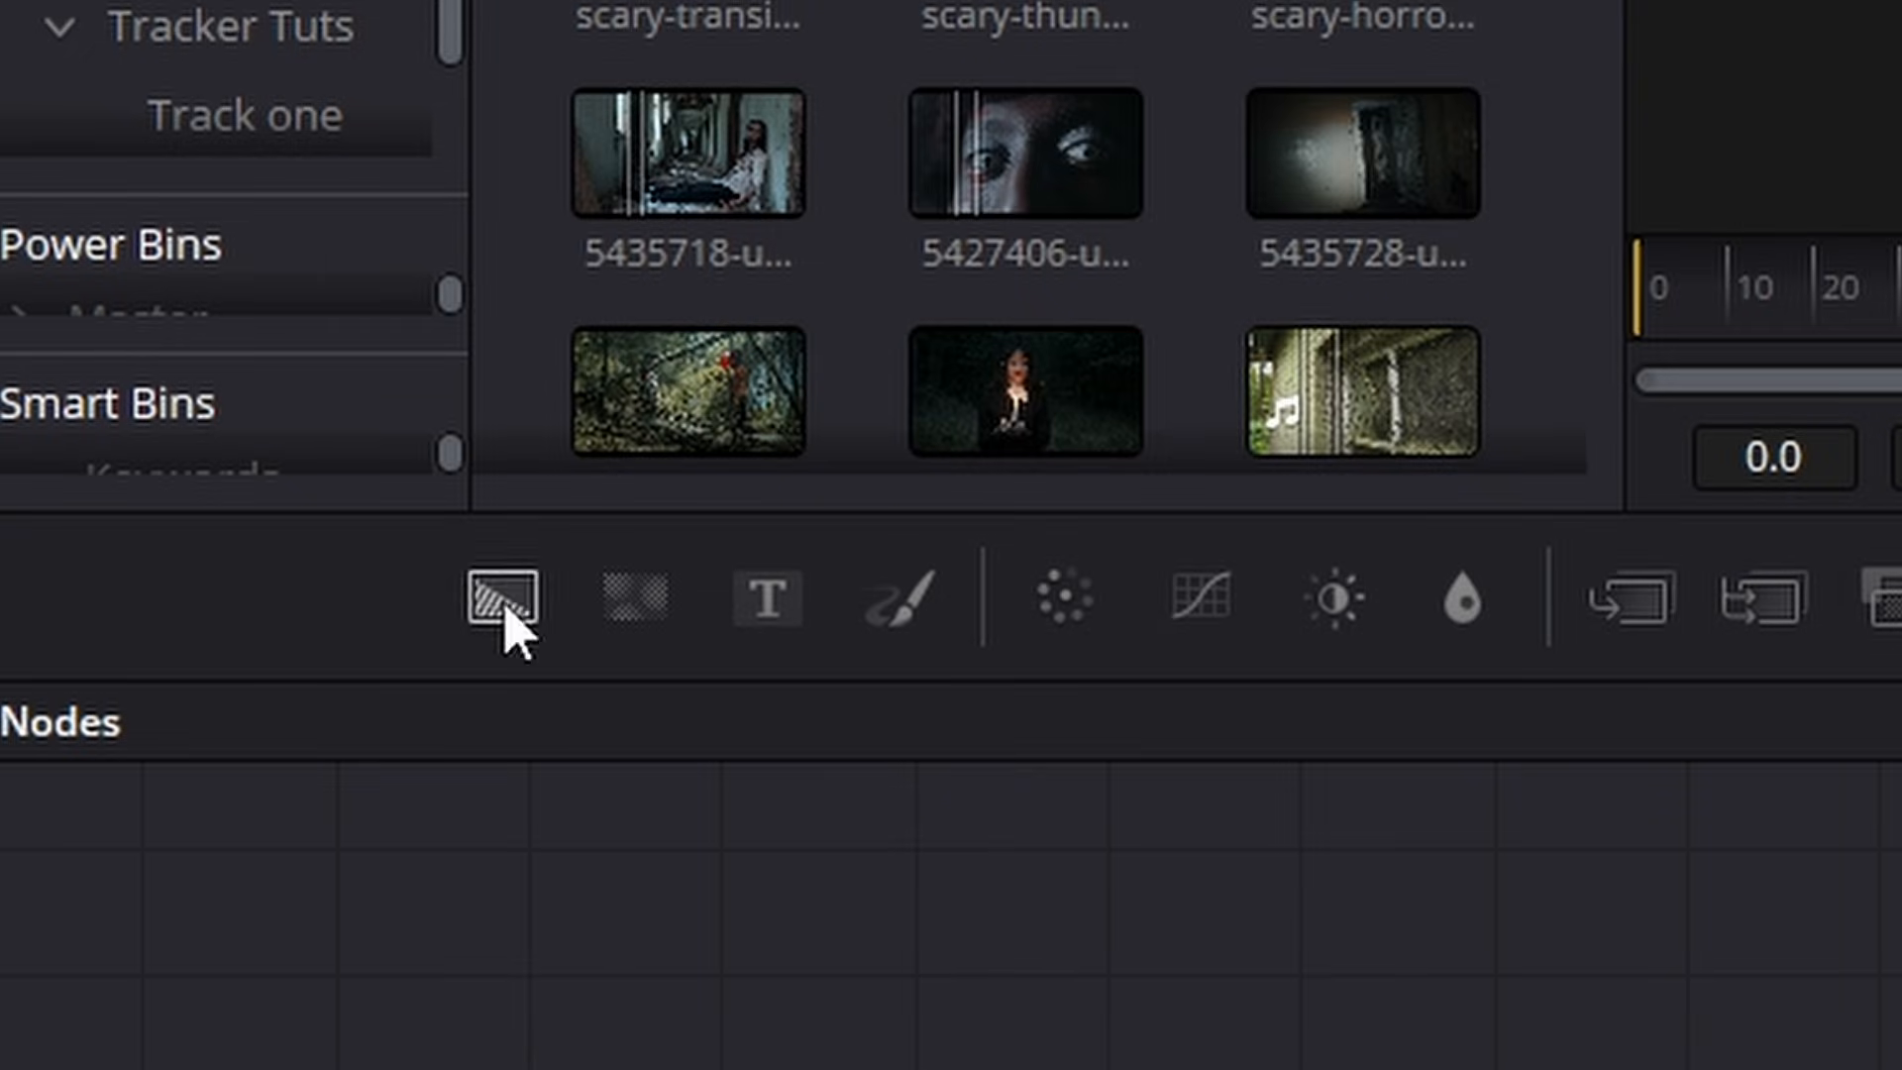
Step: Add a Background node above pFriction1 and set its colour to white
drag(506, 600, 939, 542)
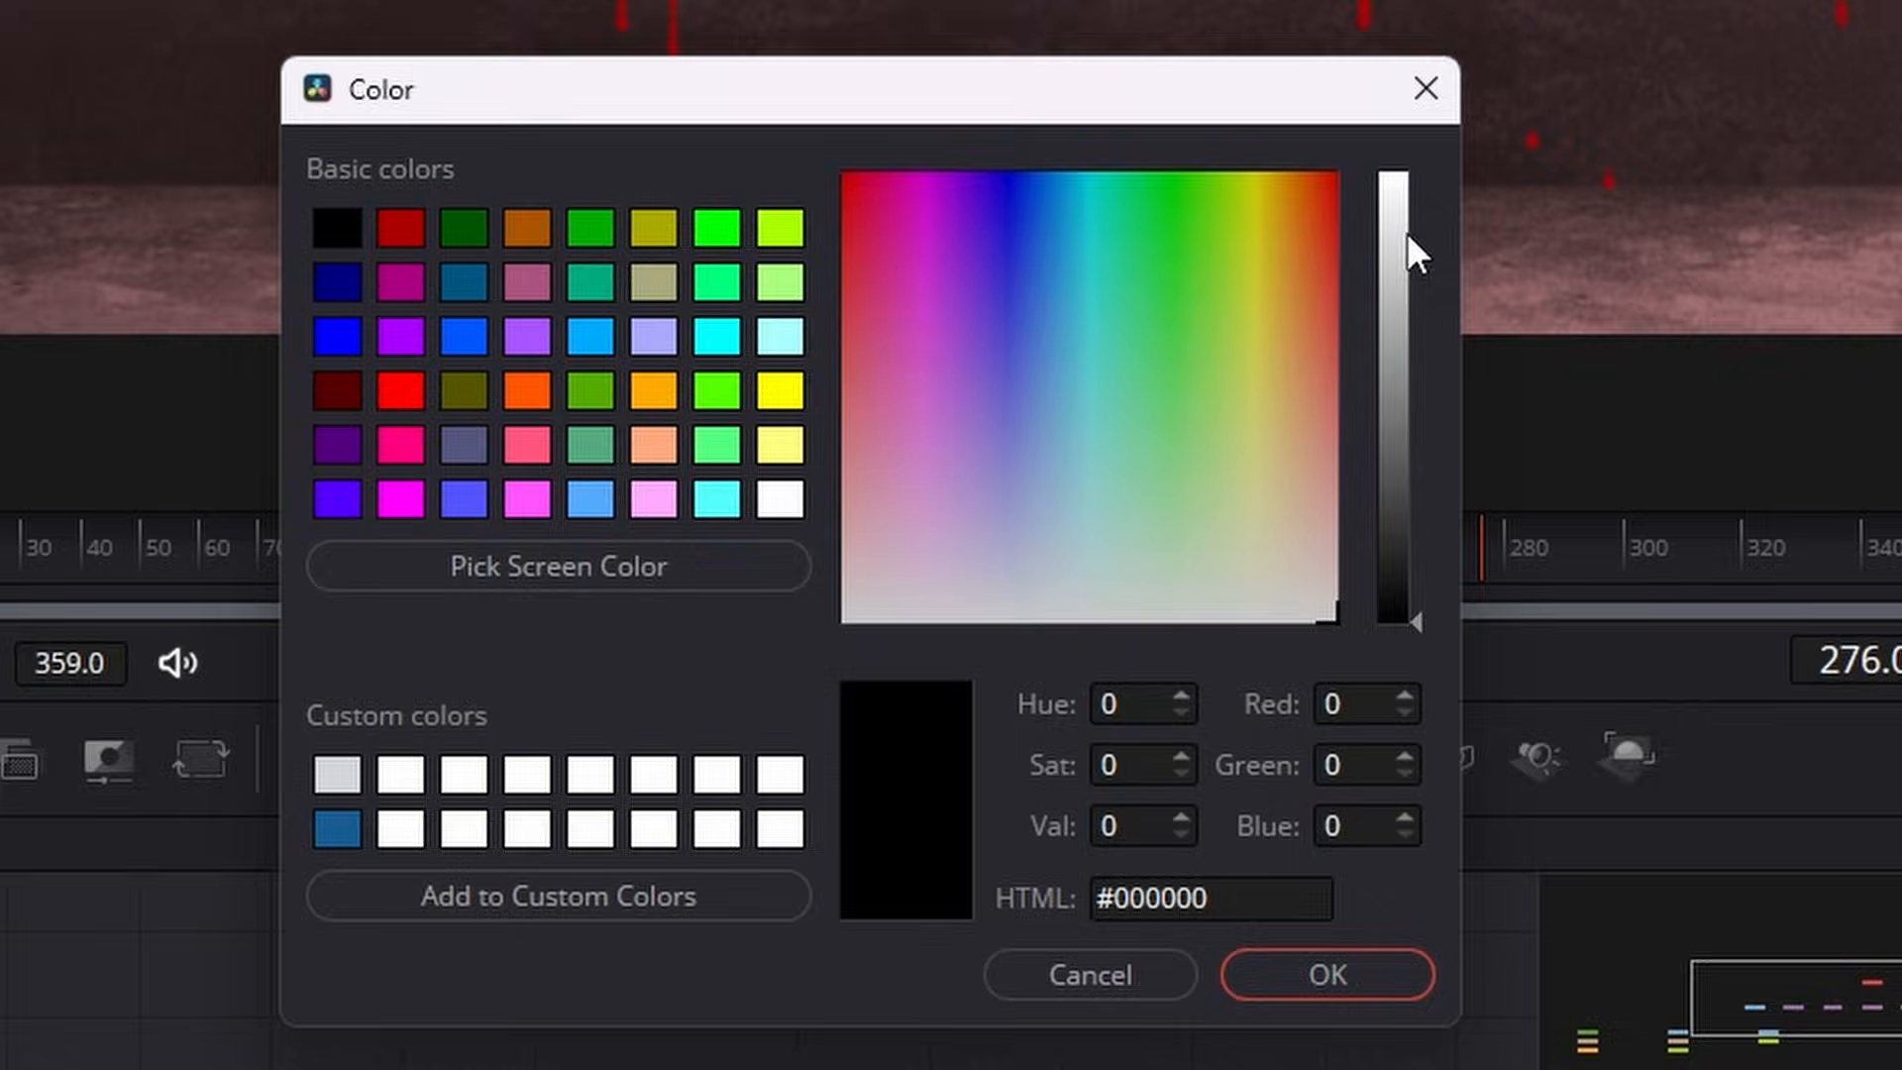
drag(1406, 231, 1389, 171)
click(1433, 654)
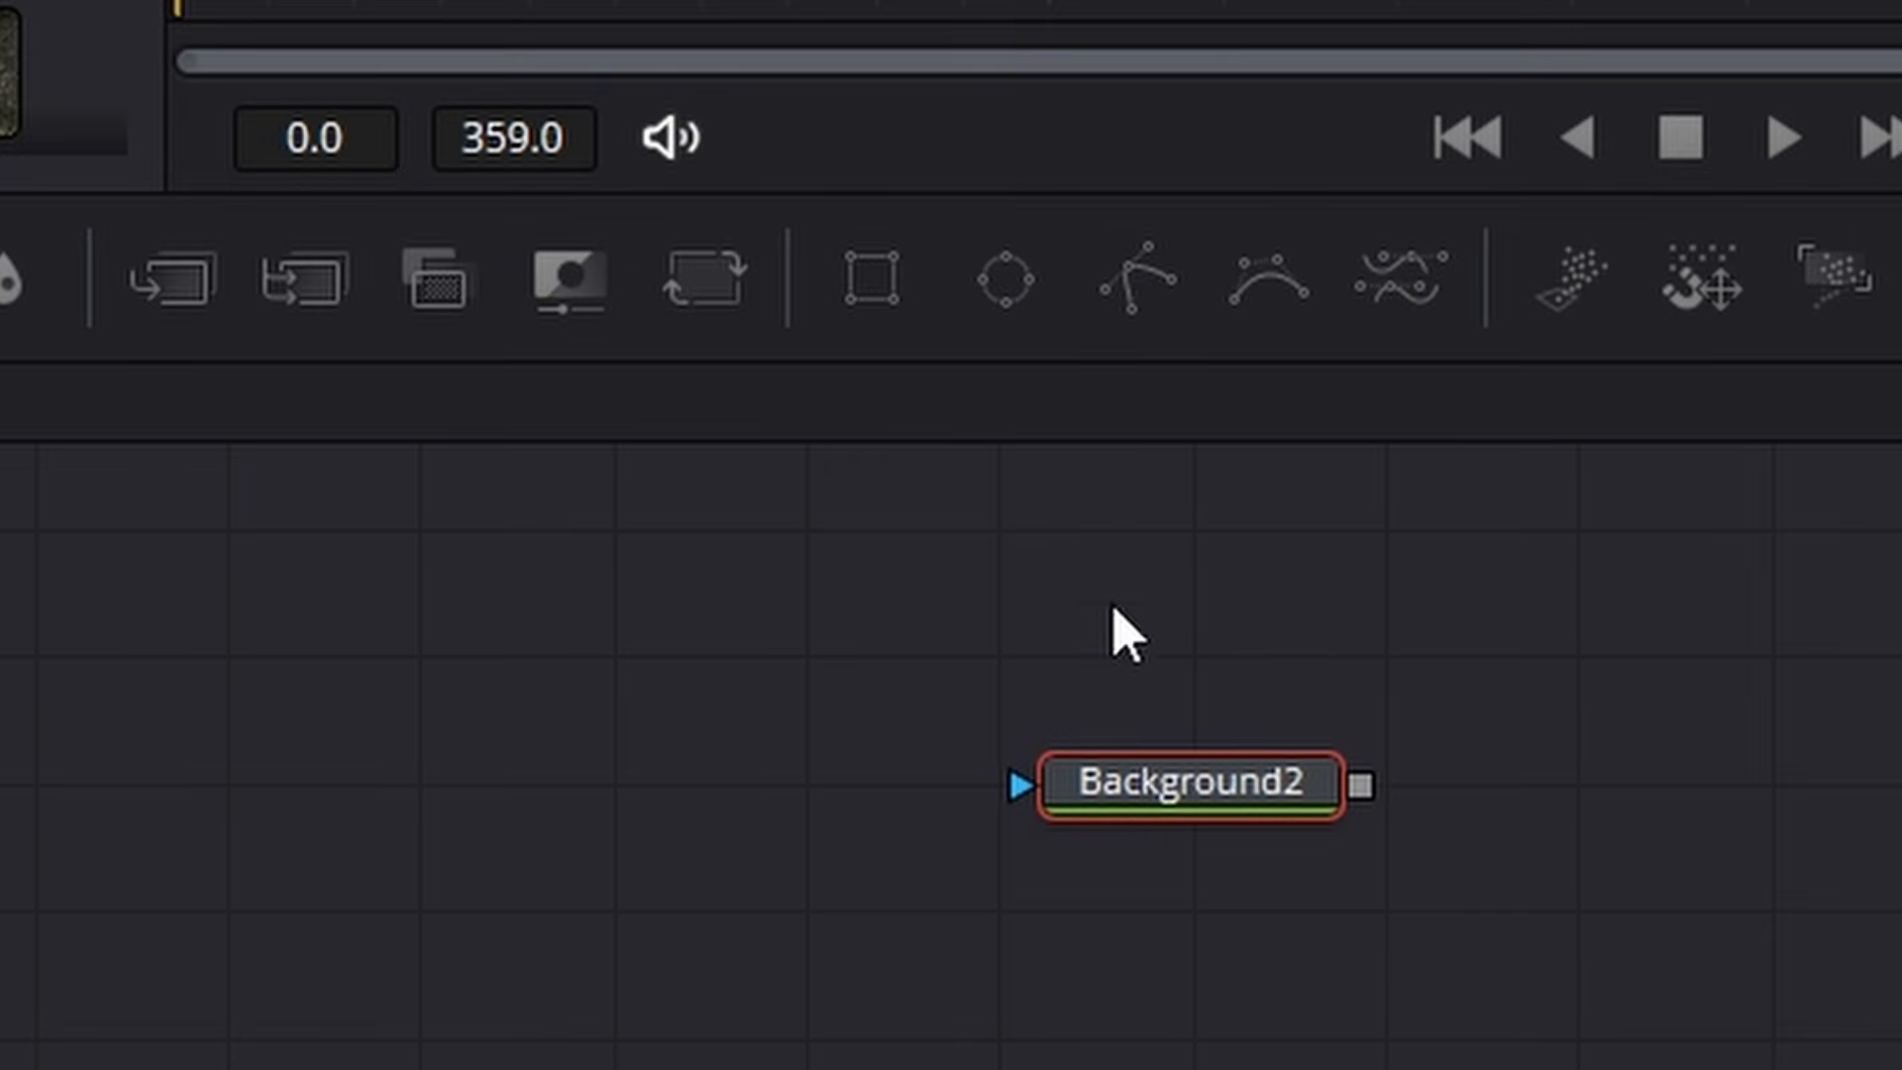
Step: Mask Background2 with a Rectangle, widened past both sides of the frame and moved down over the floor
click(880, 284)
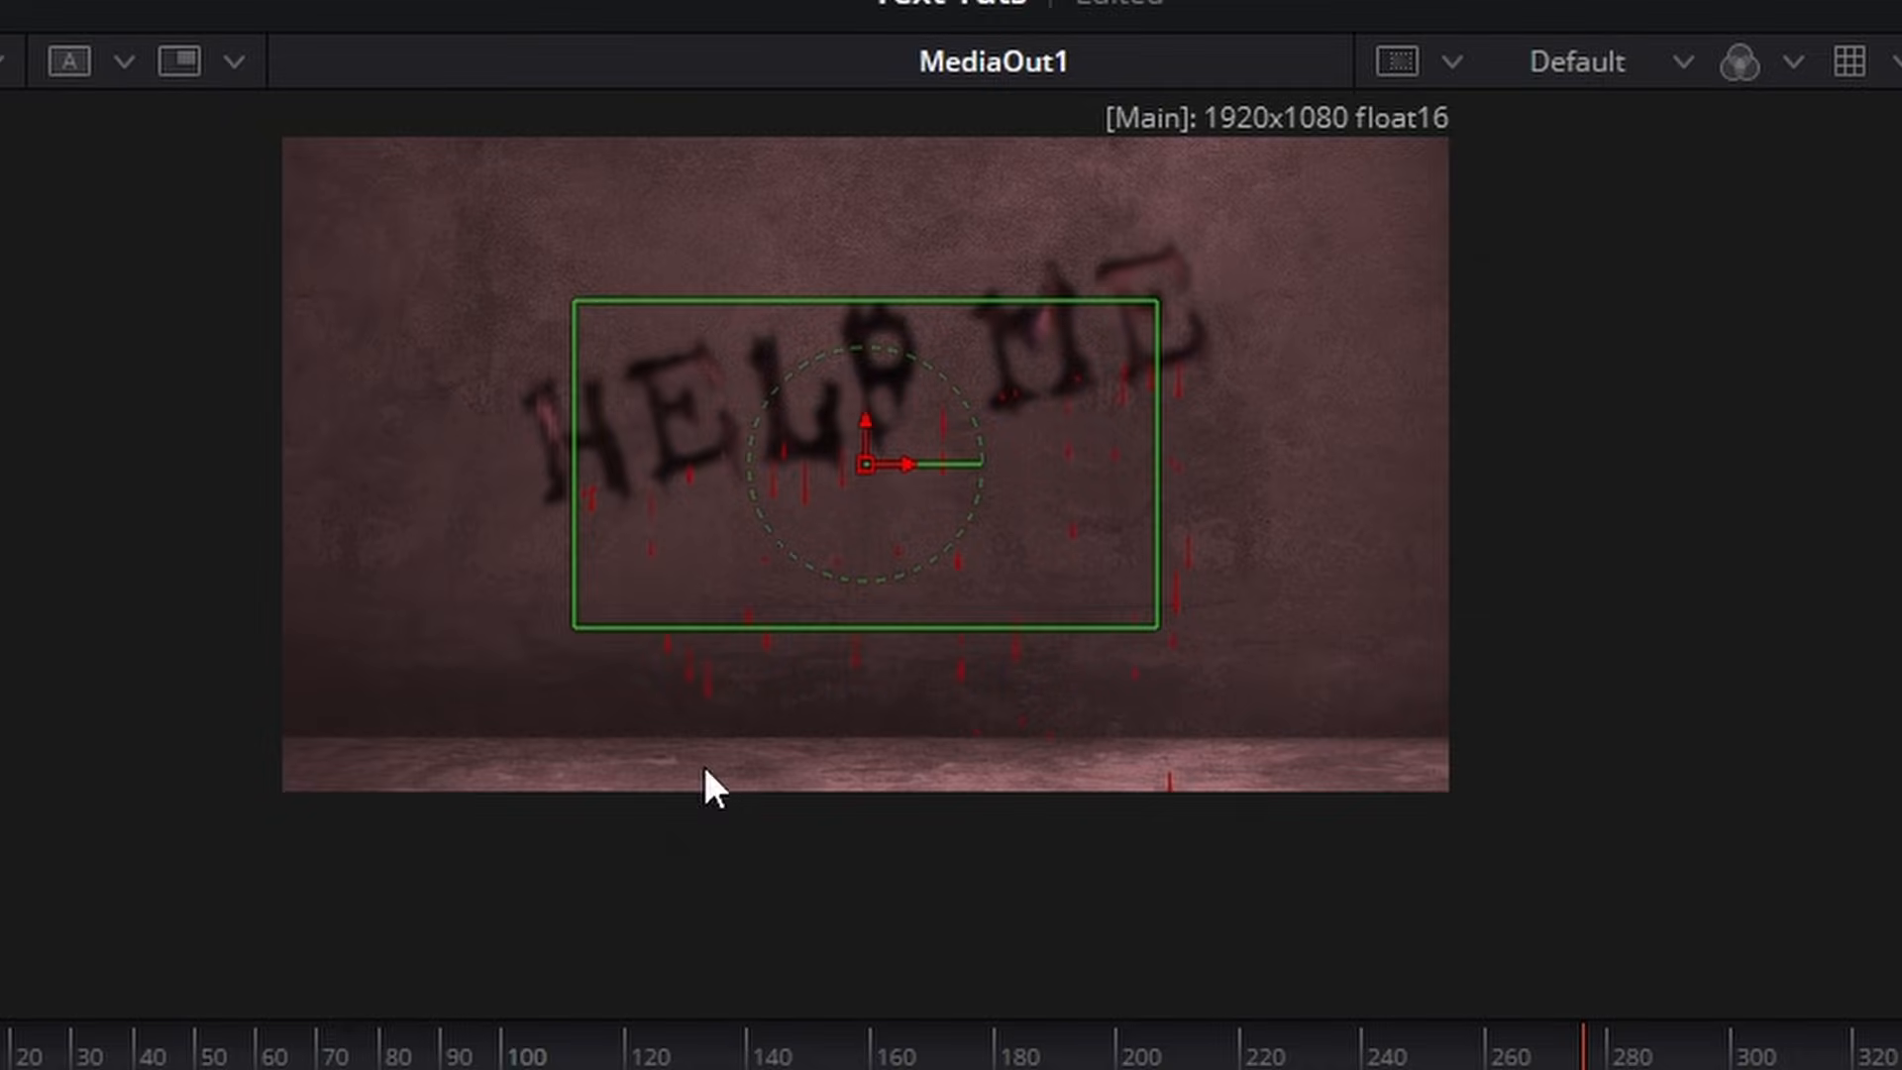
drag(1159, 444, 1516, 461)
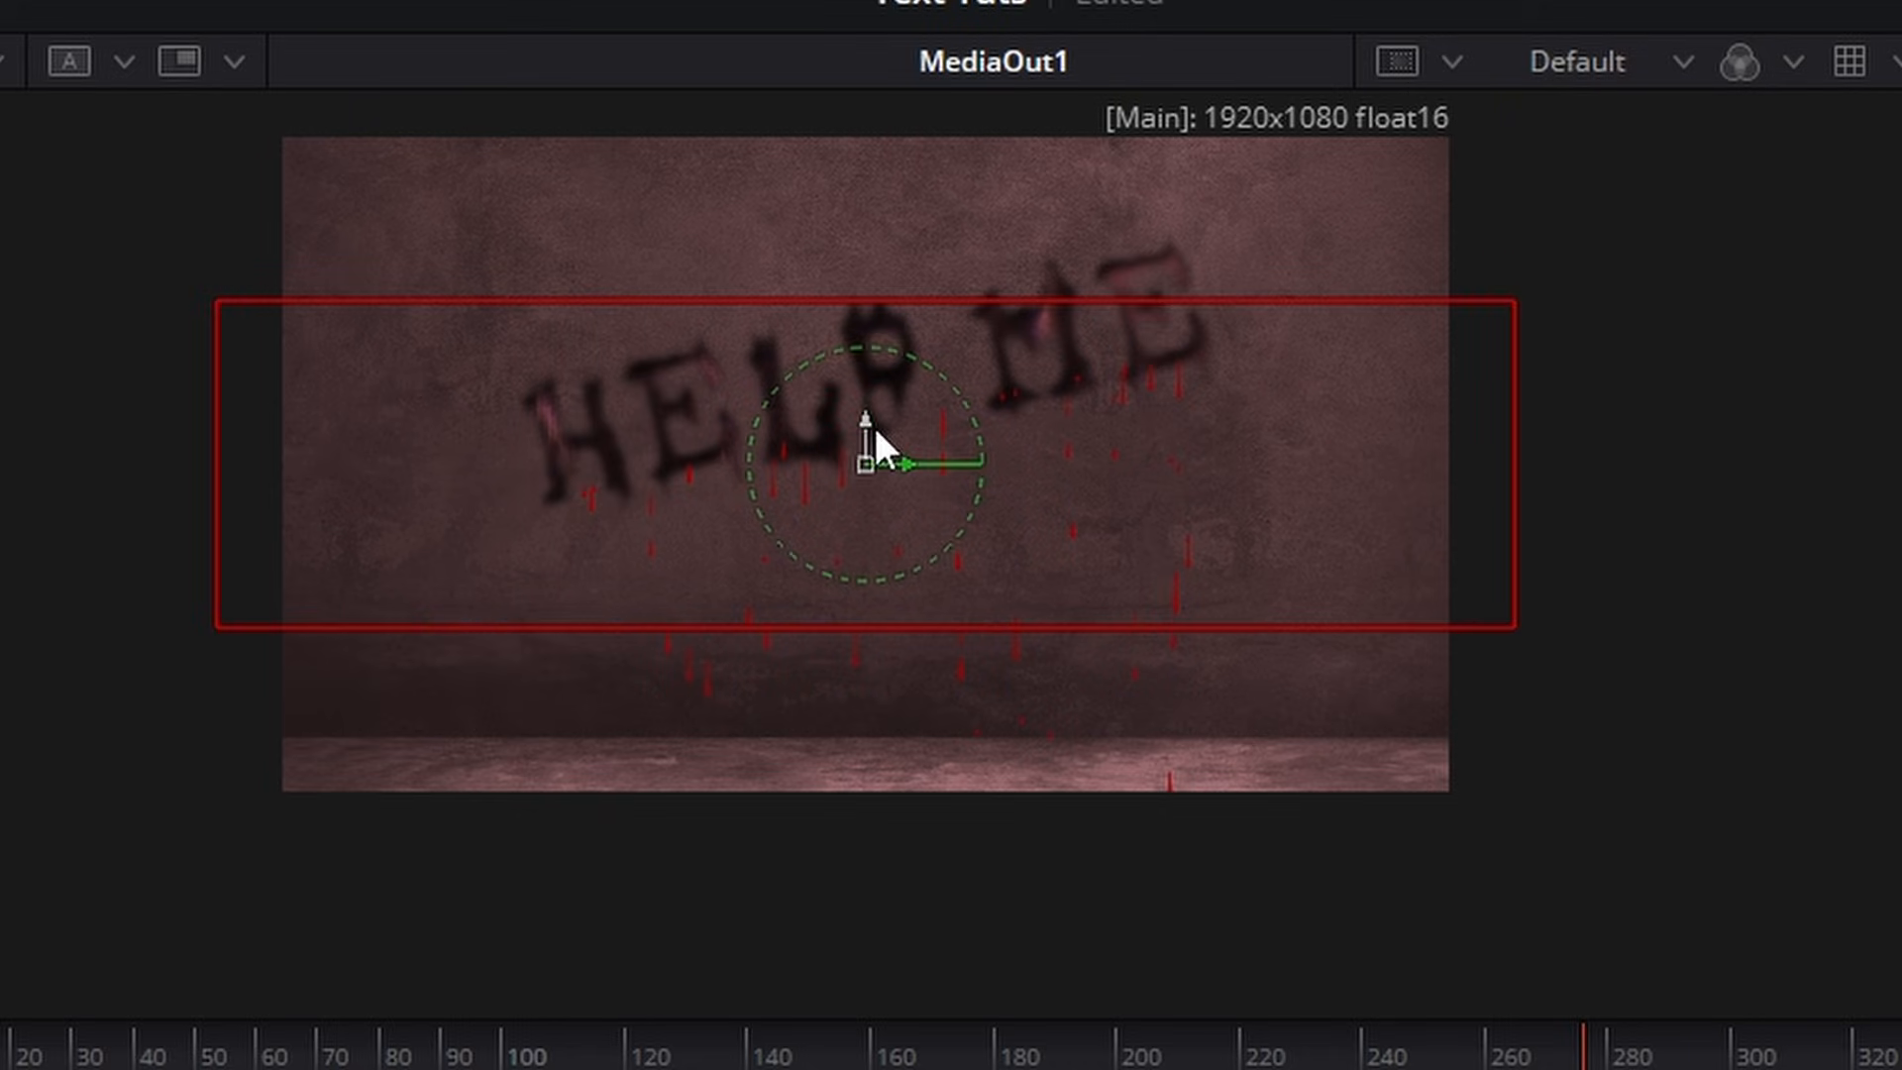
drag(876, 433, 903, 857)
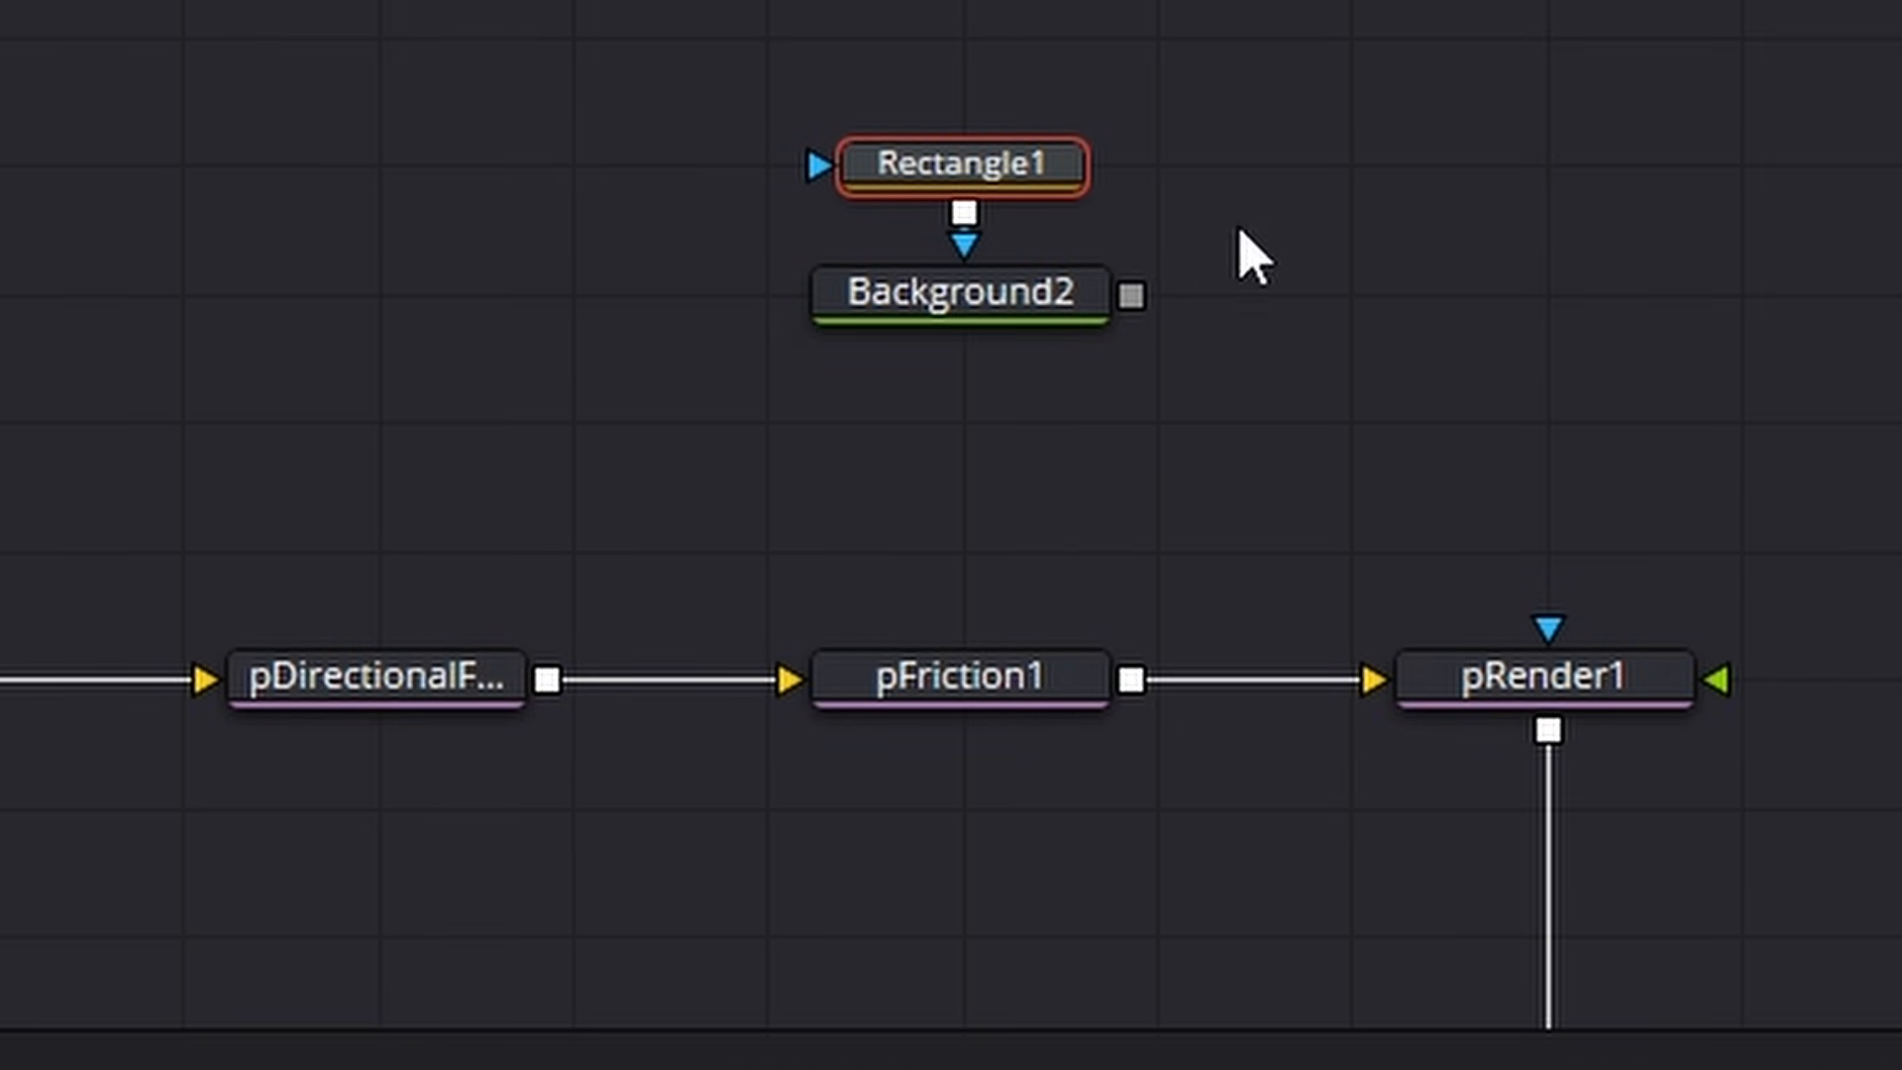
Step: Set pFriction1's Region to Bitmap and connect Background2 to it as the region bitmap
drag(1134, 297, 1053, 688)
click(936, 677)
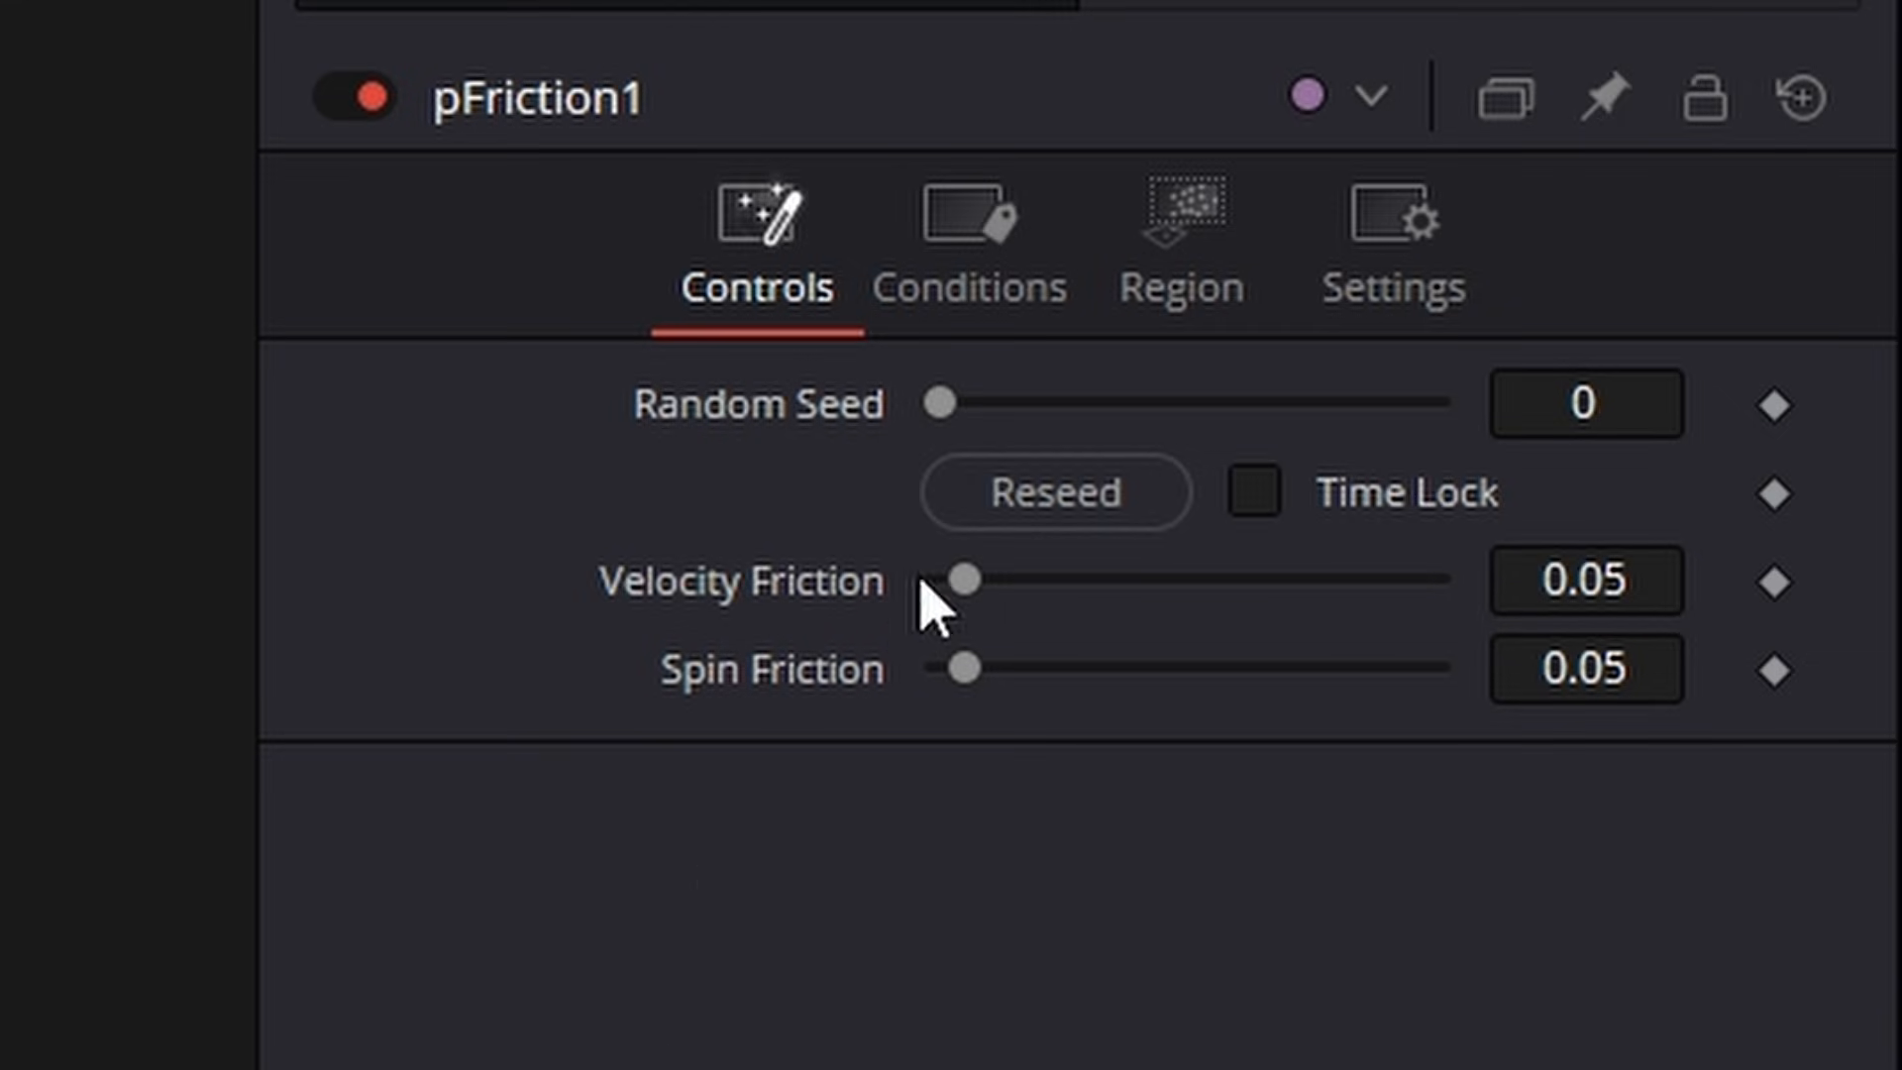
click(1154, 287)
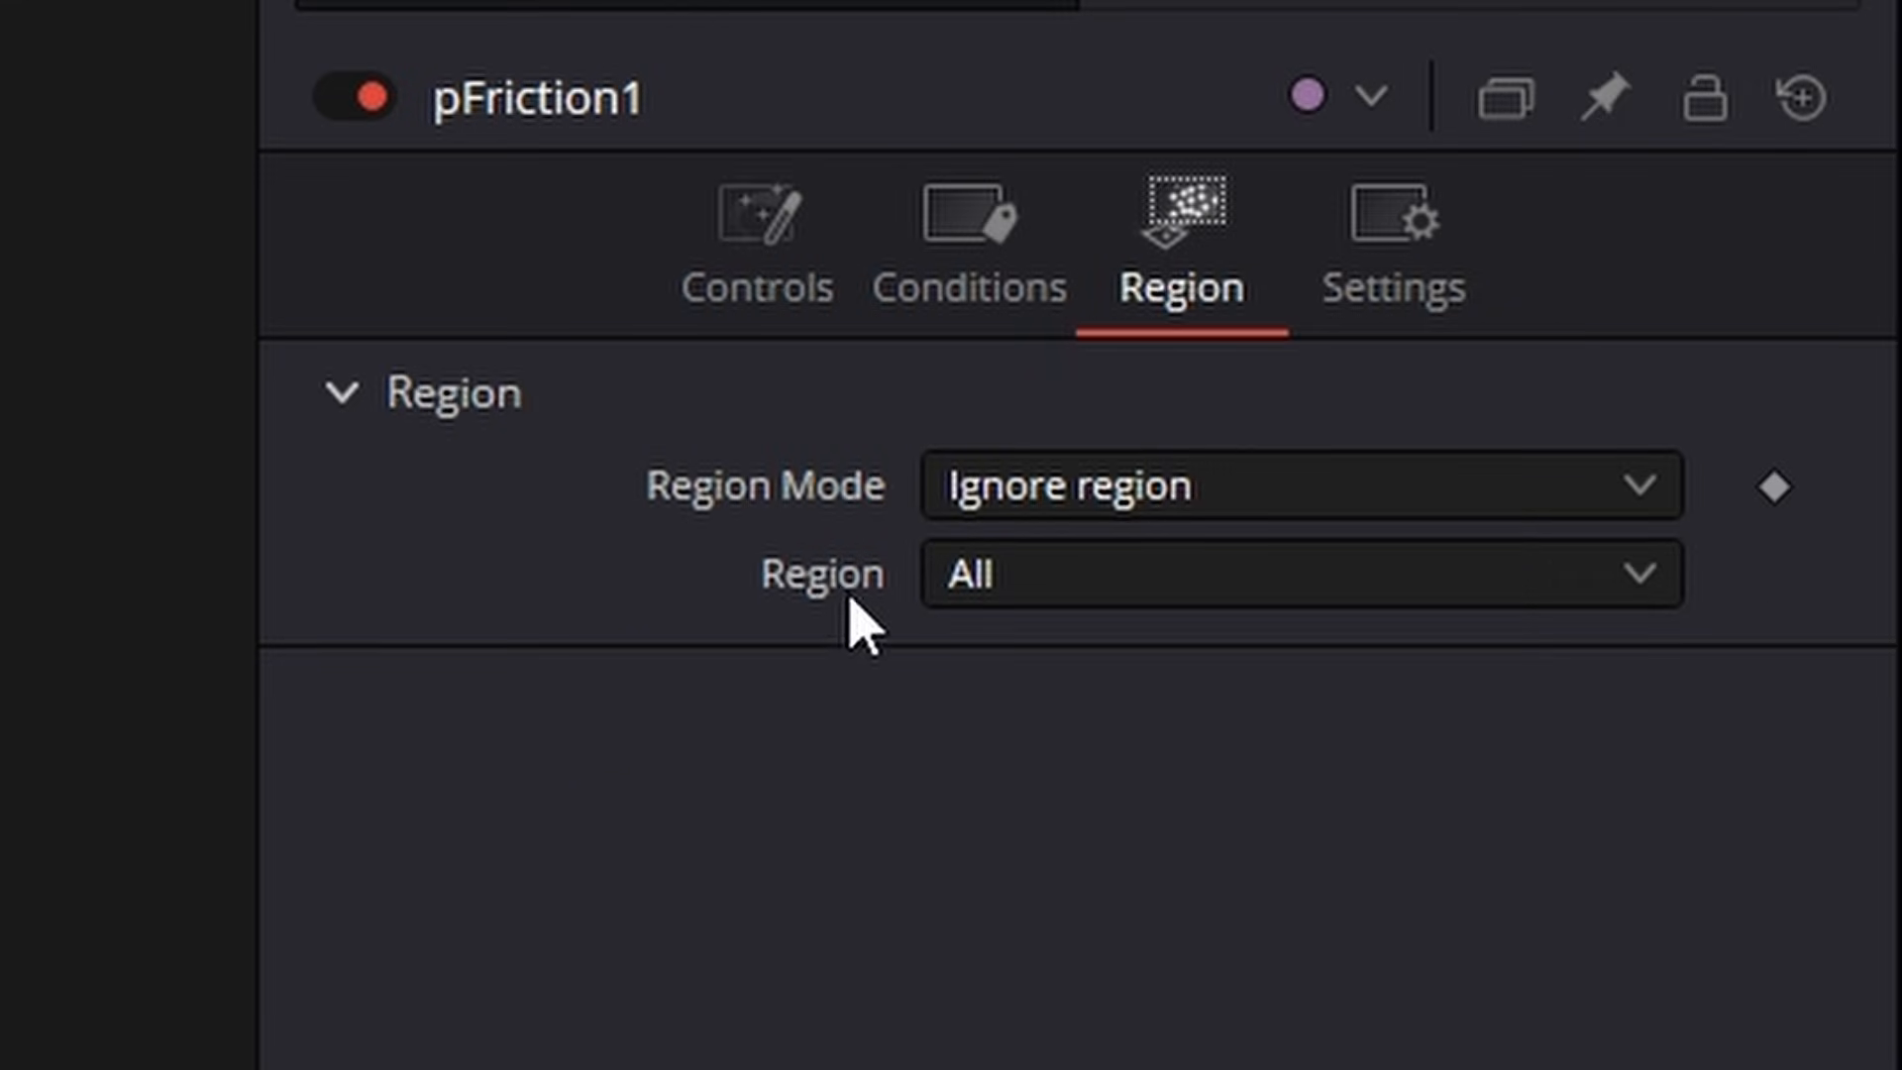
click(1101, 584)
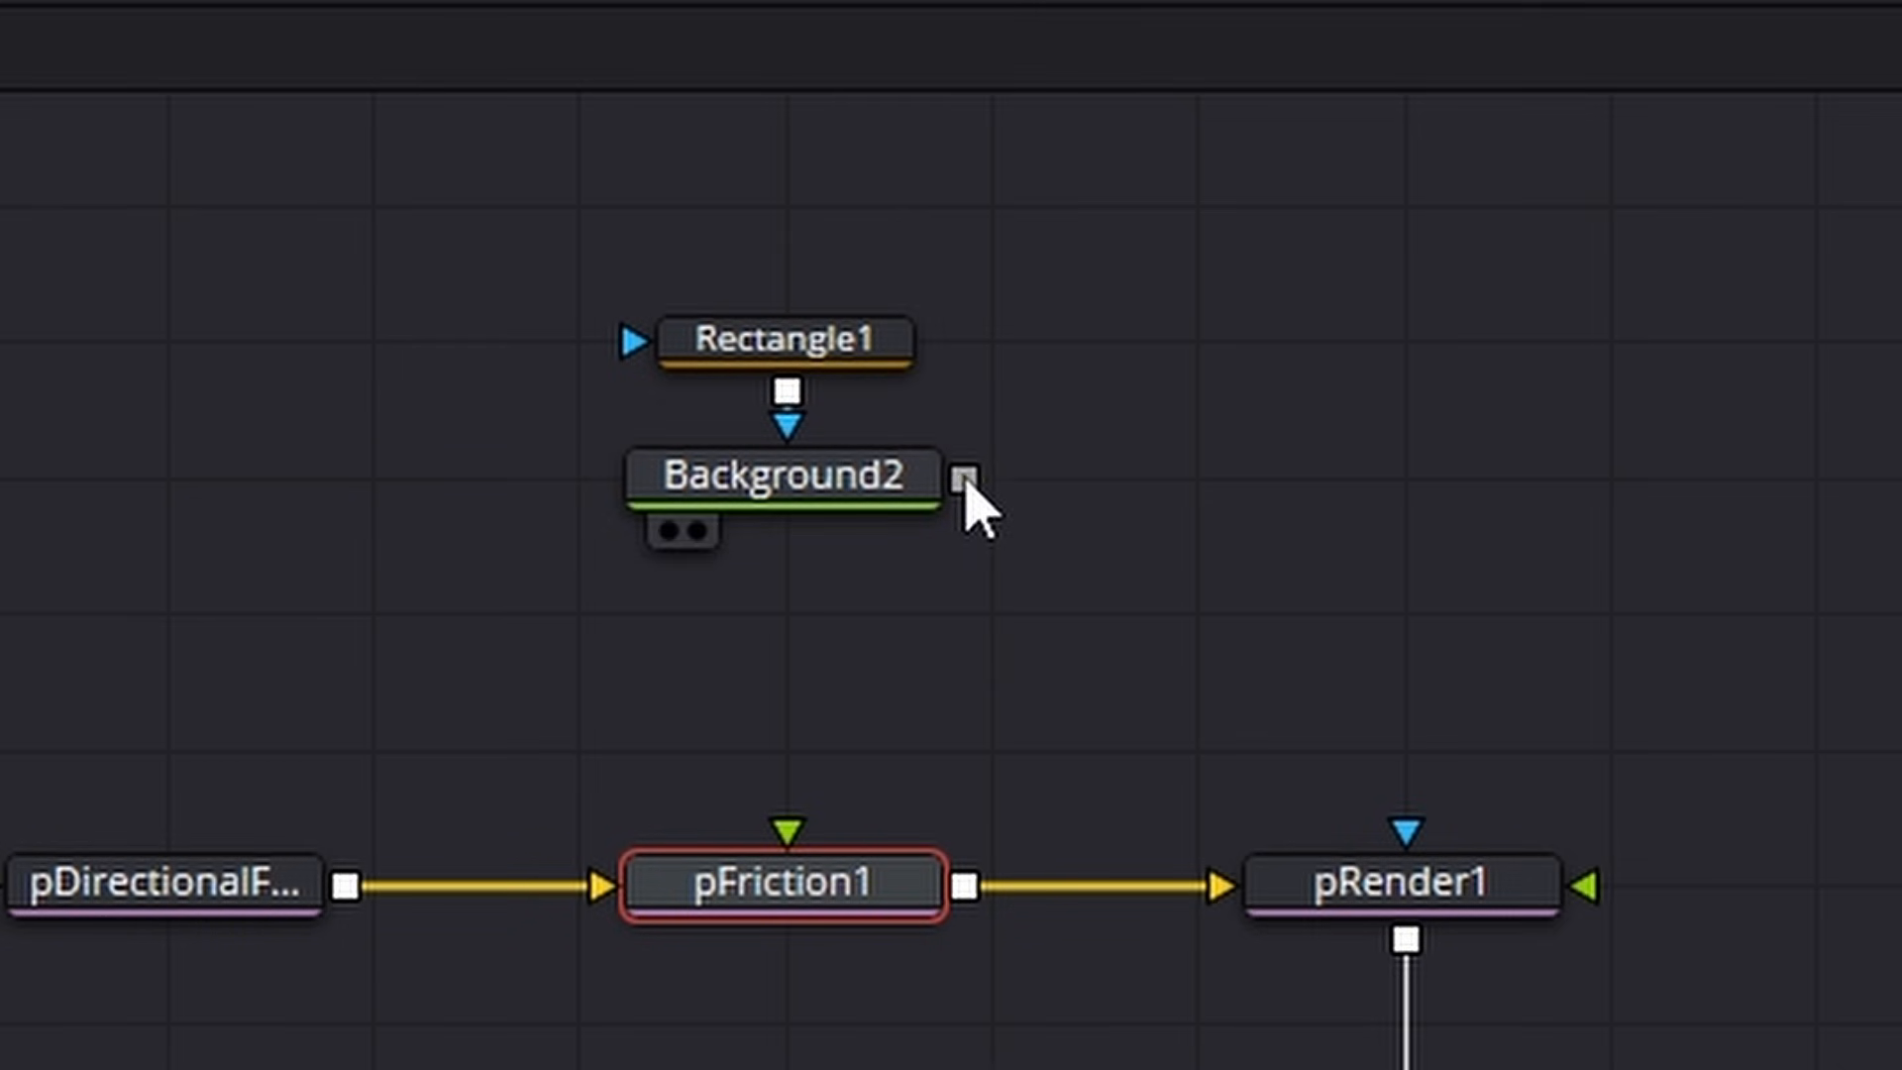
drag(964, 479, 876, 876)
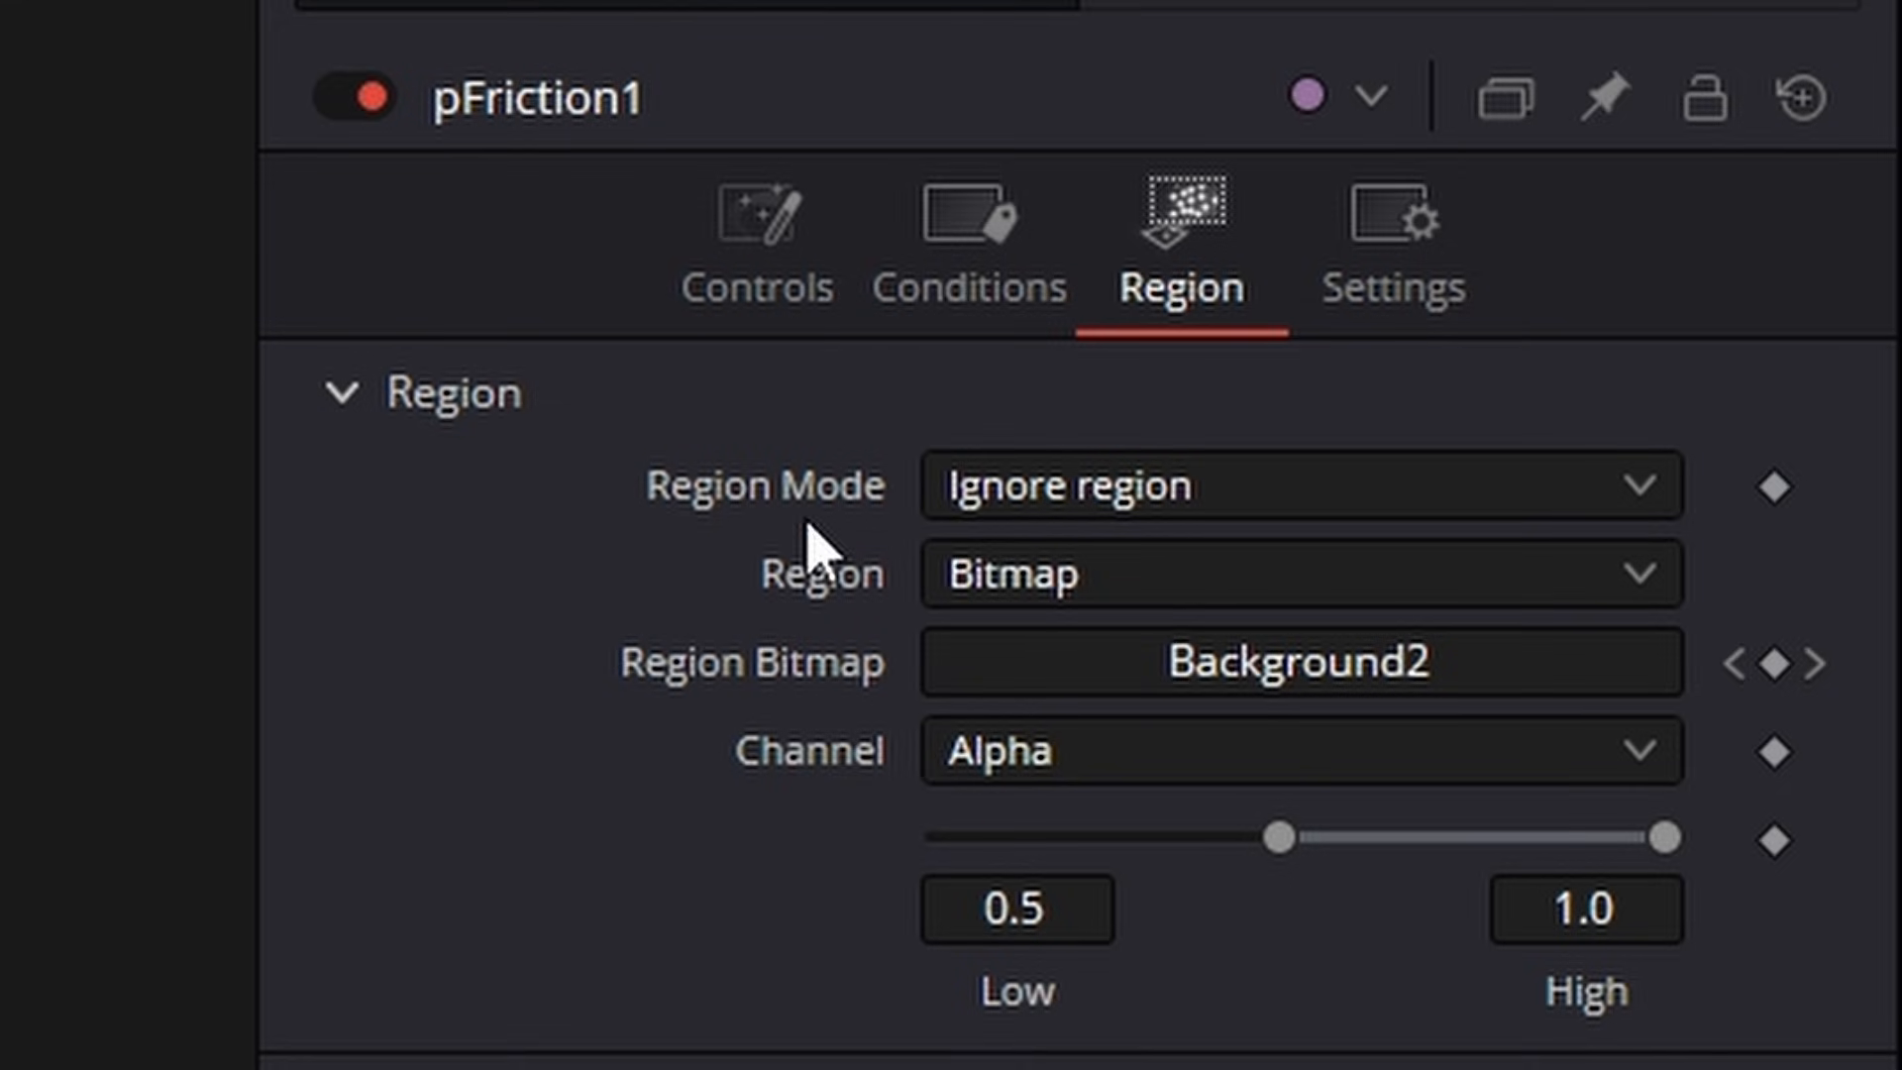
Step: Set pFriction1's Region Mode to When inside region and raise its Velocity Friction to just past mid-range
click(1112, 485)
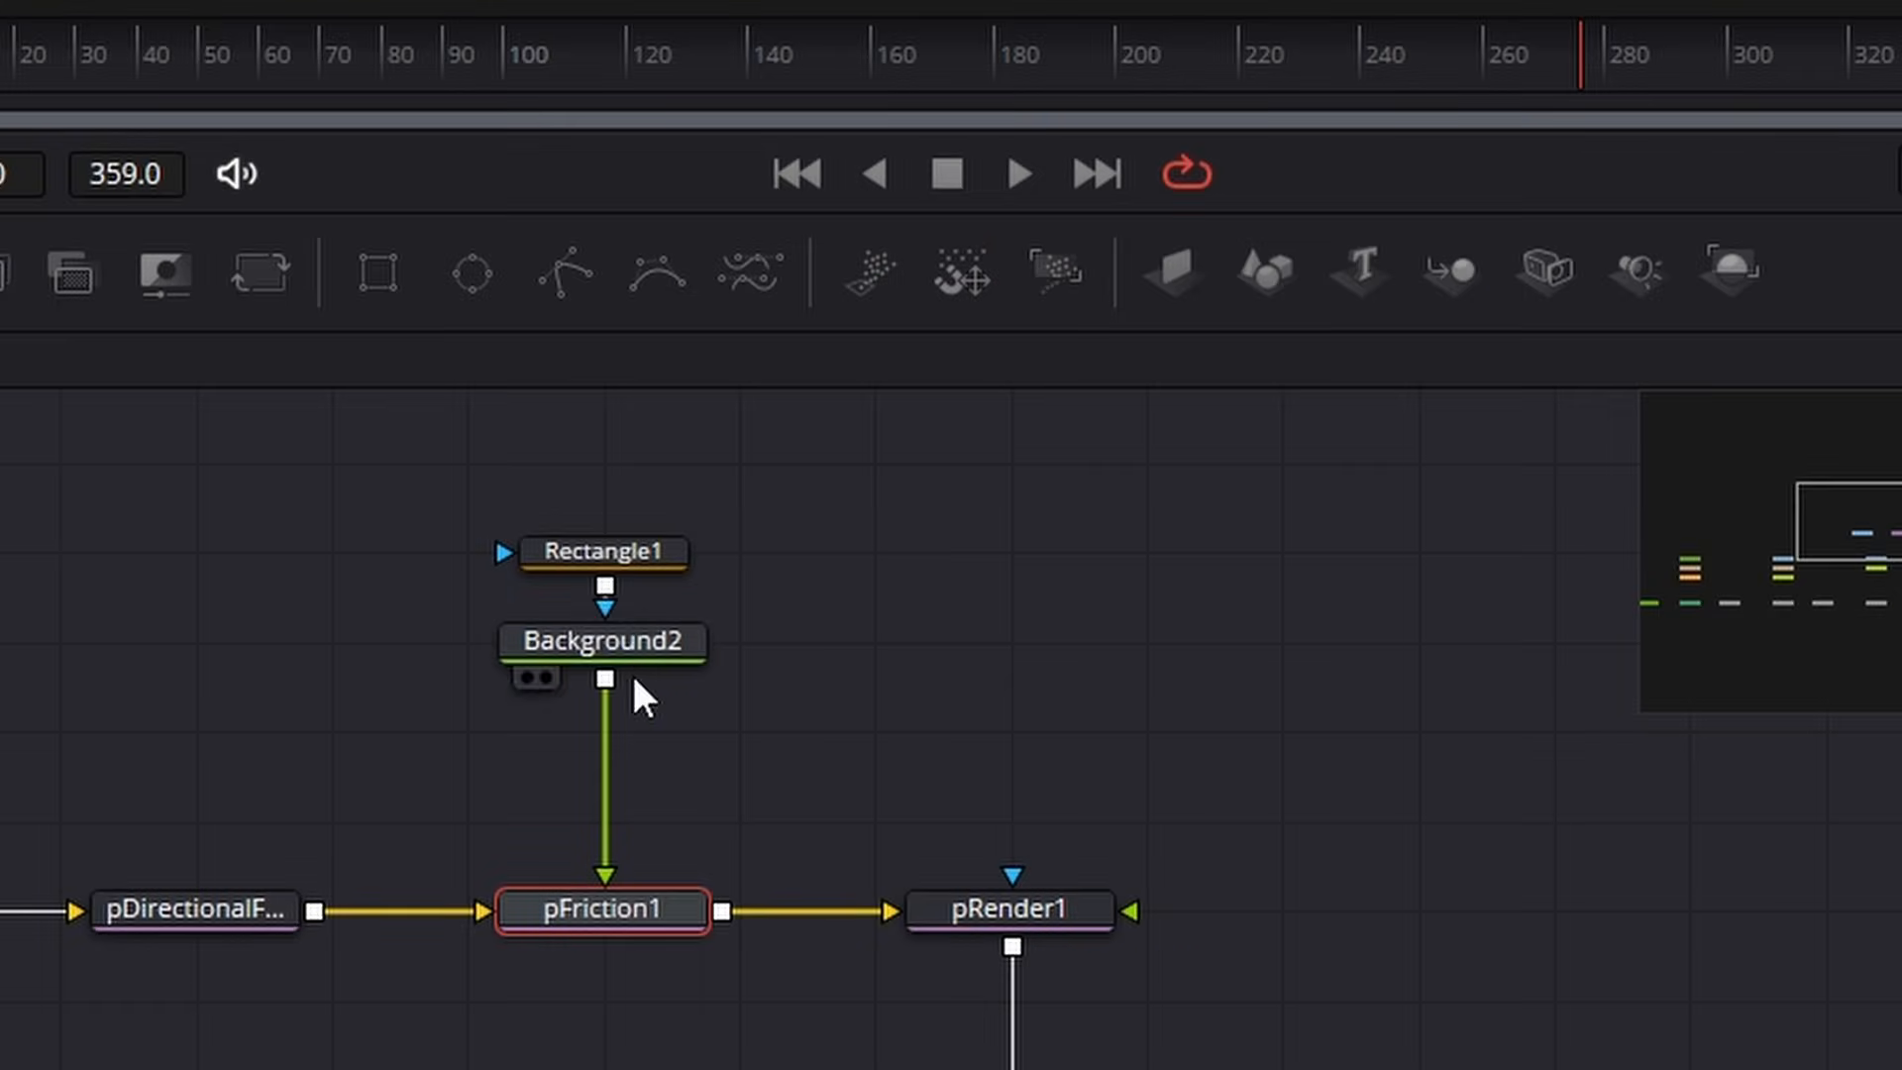
click(547, 677)
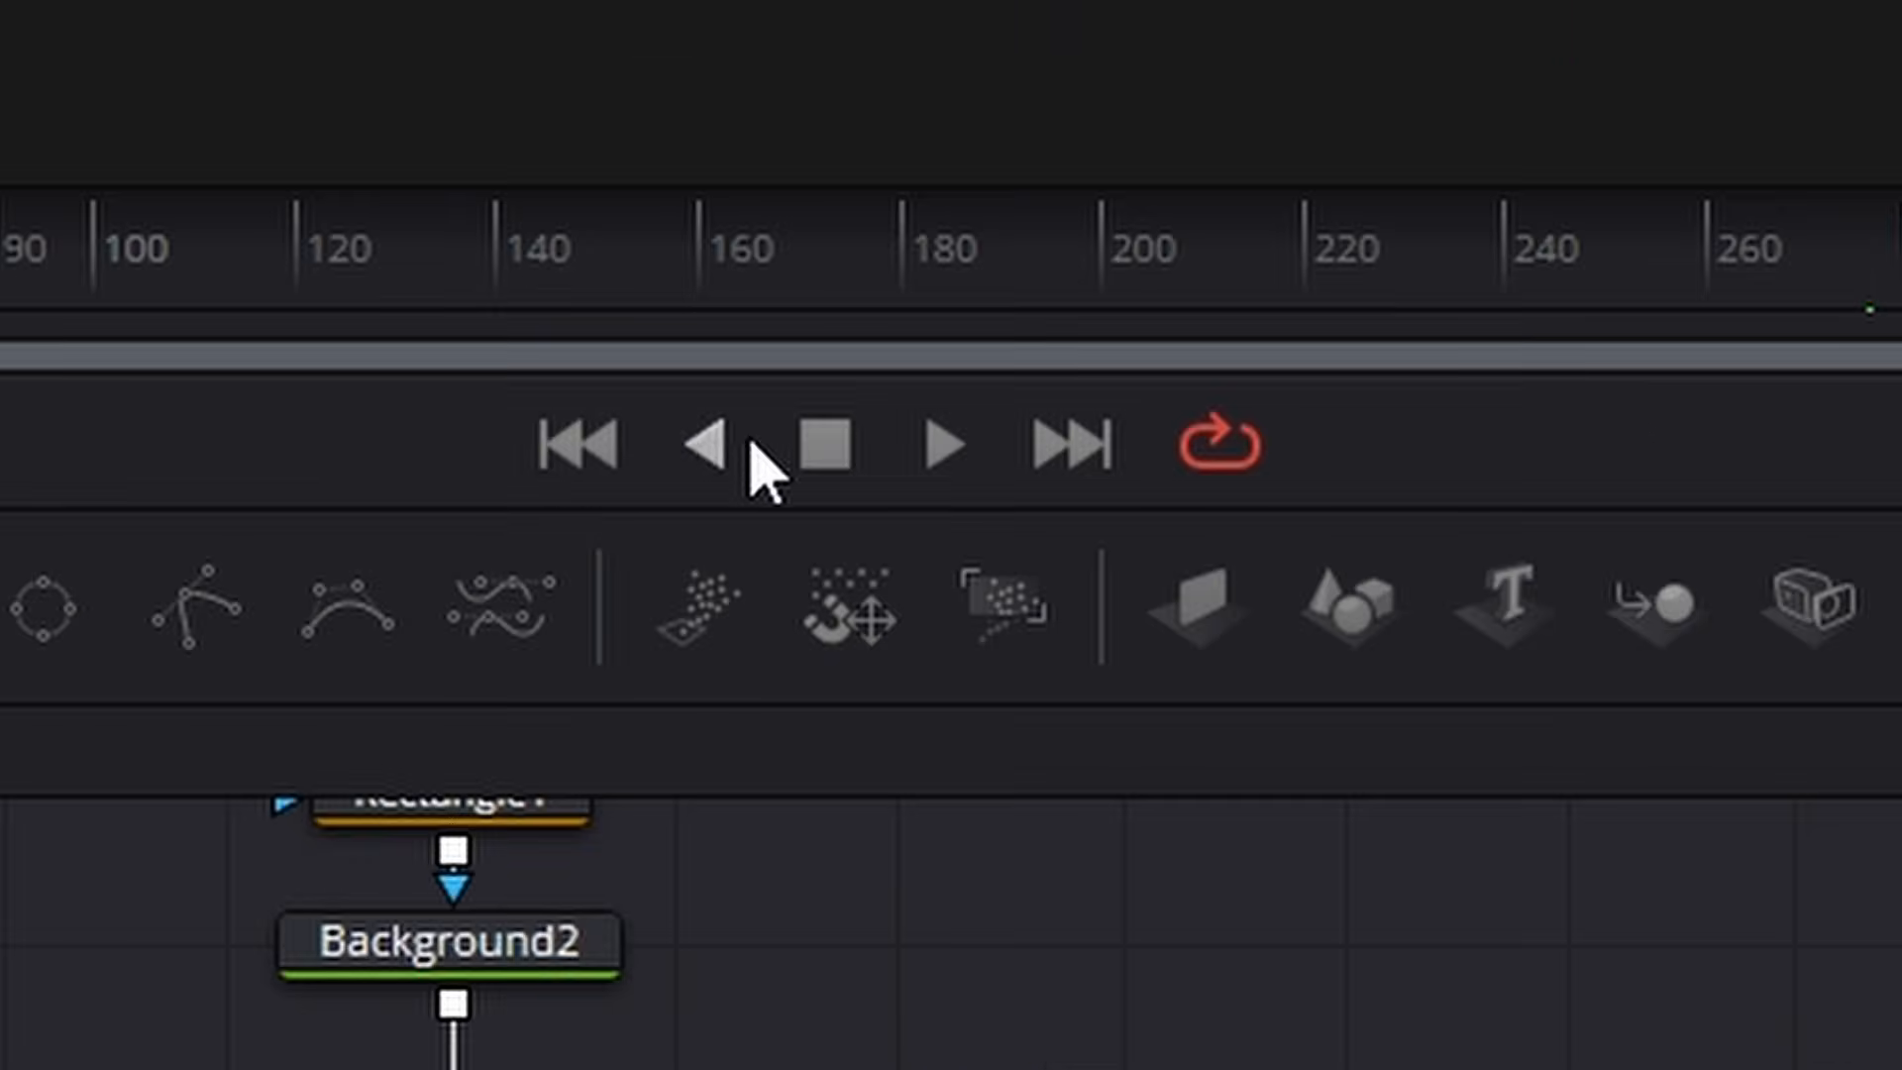
click(956, 444)
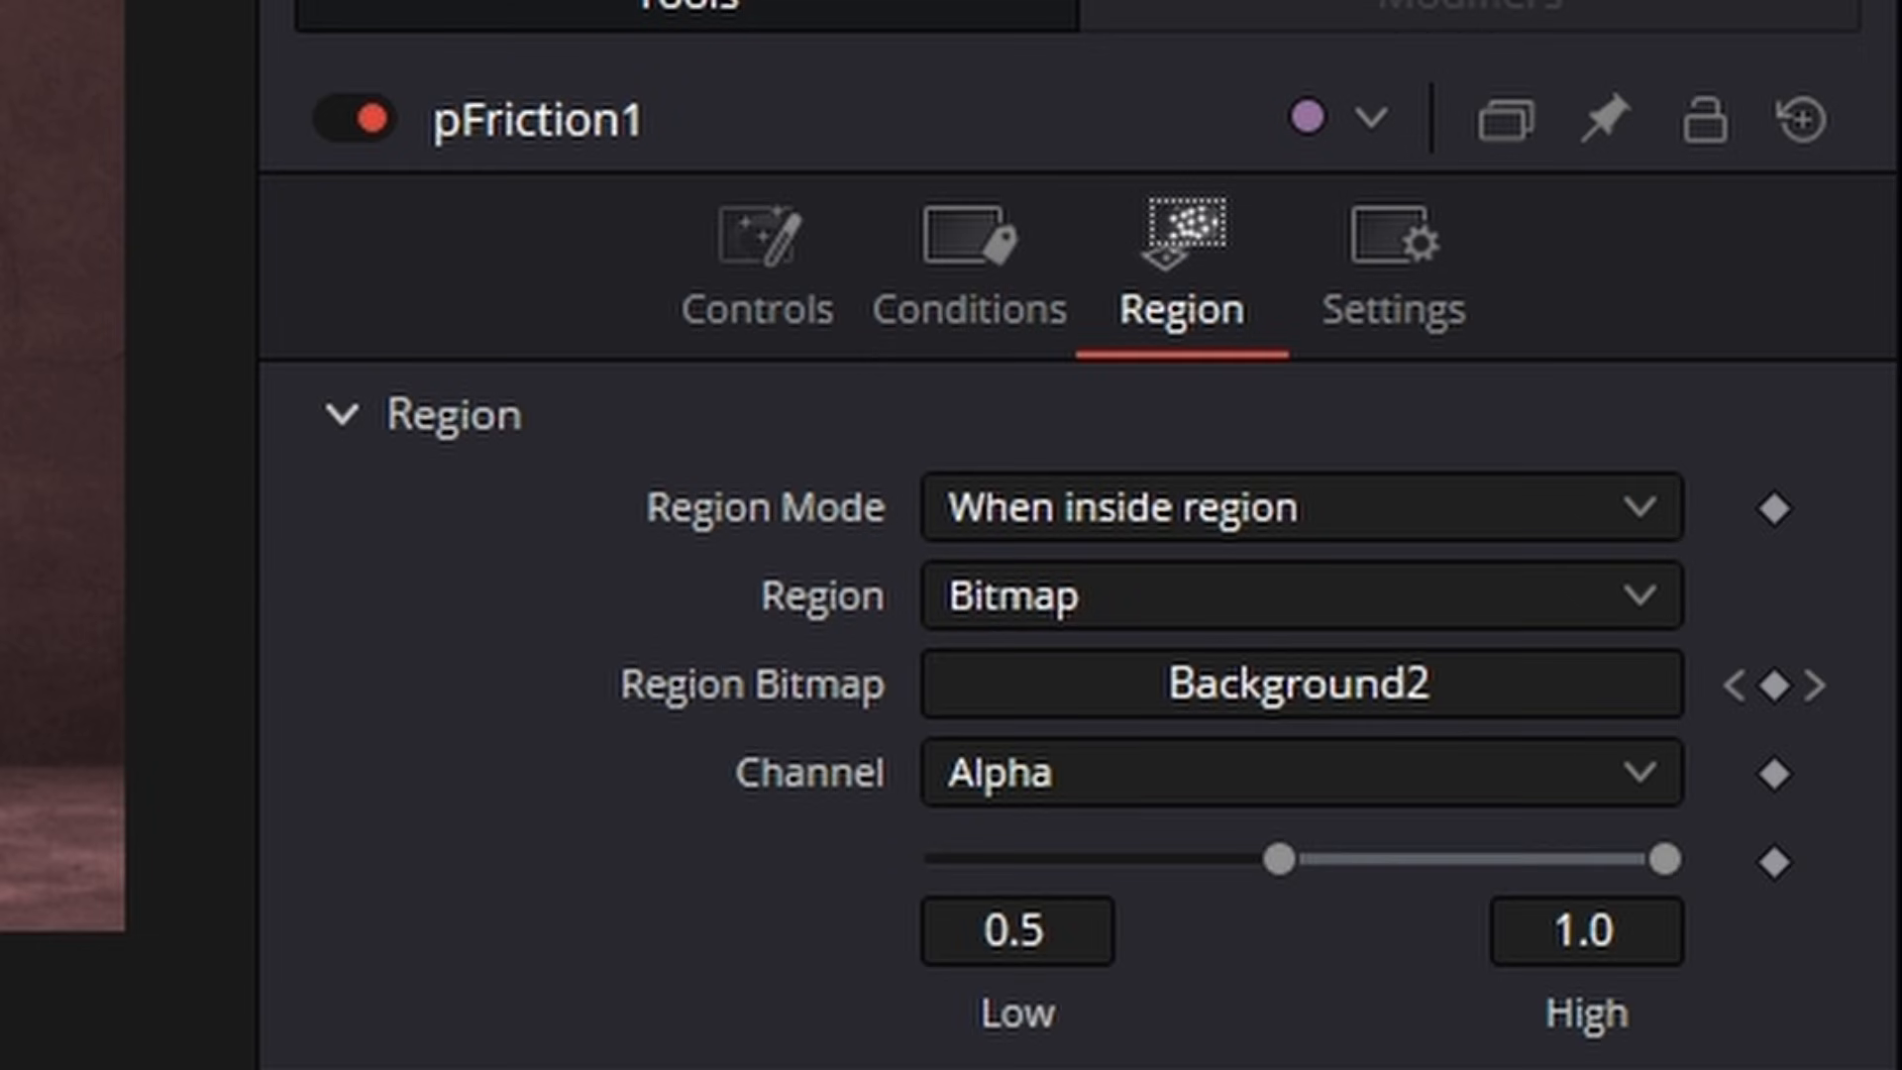
click(788, 310)
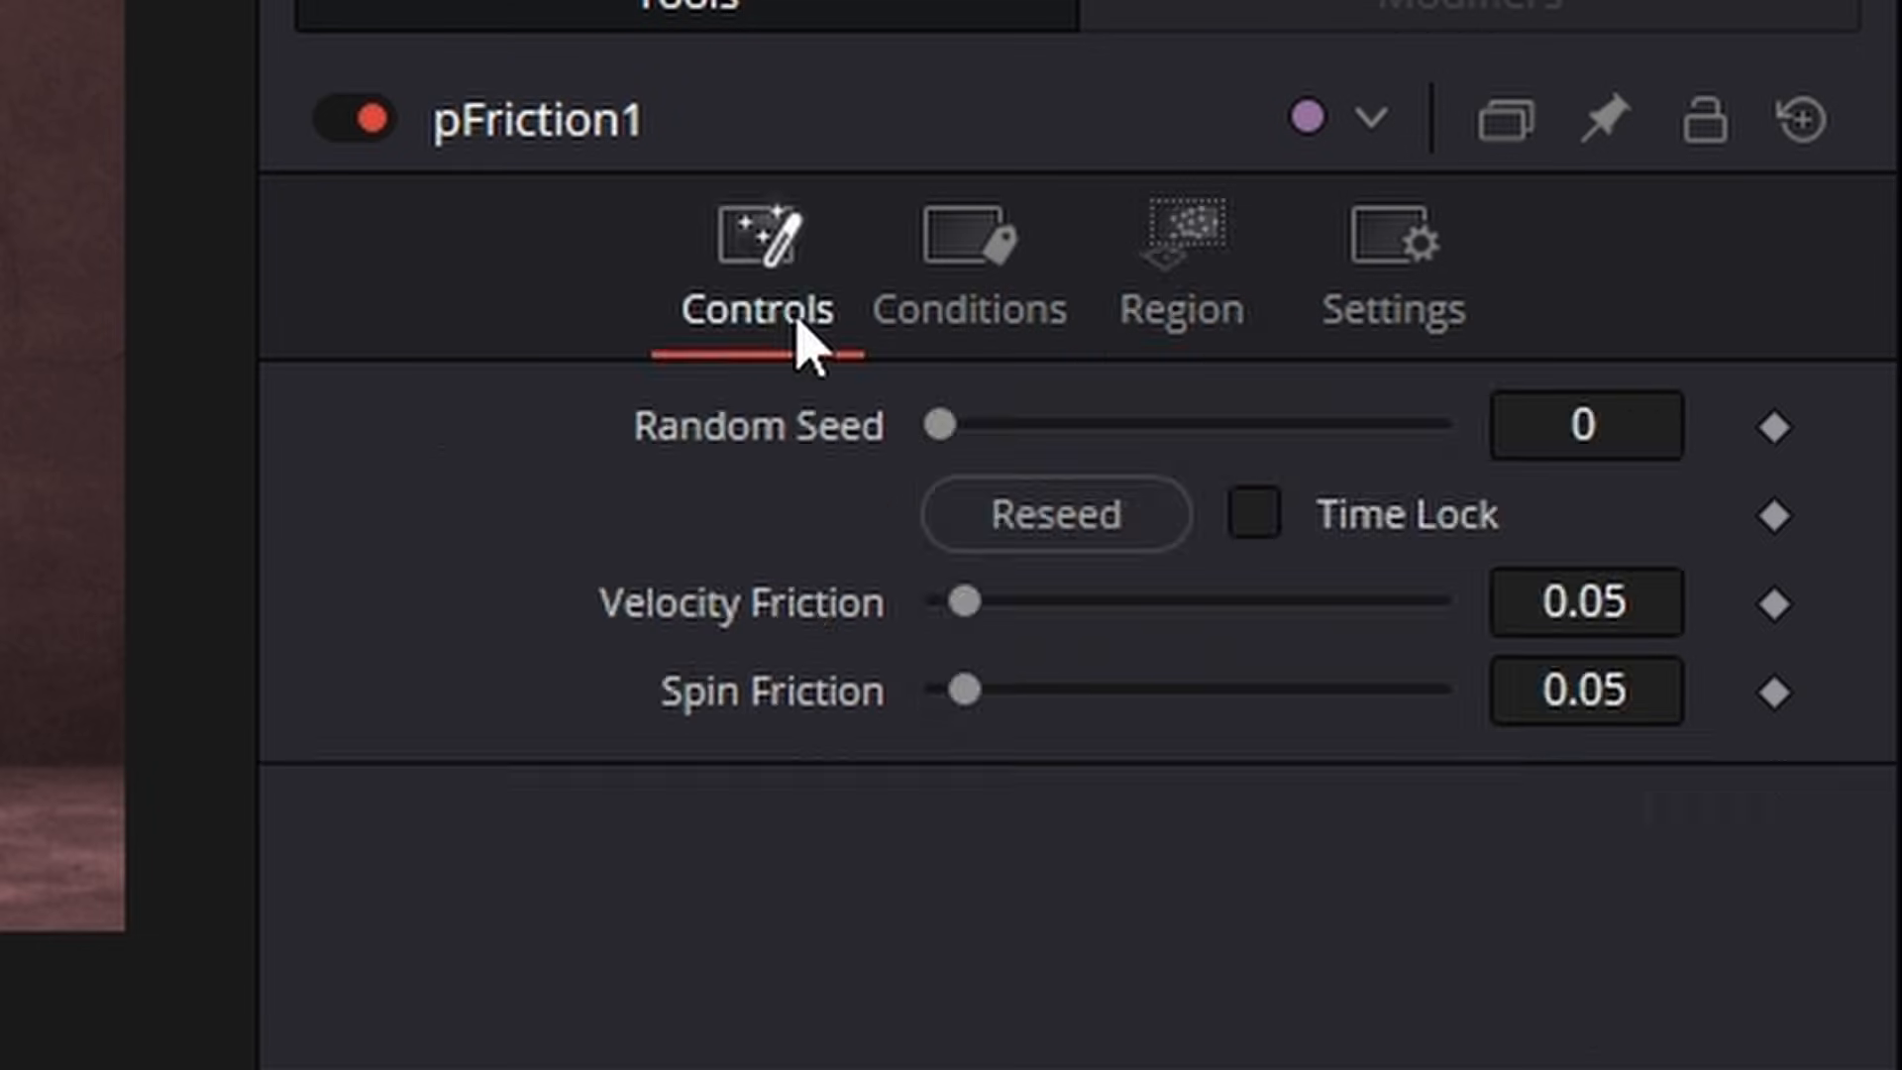
drag(966, 602, 1220, 607)
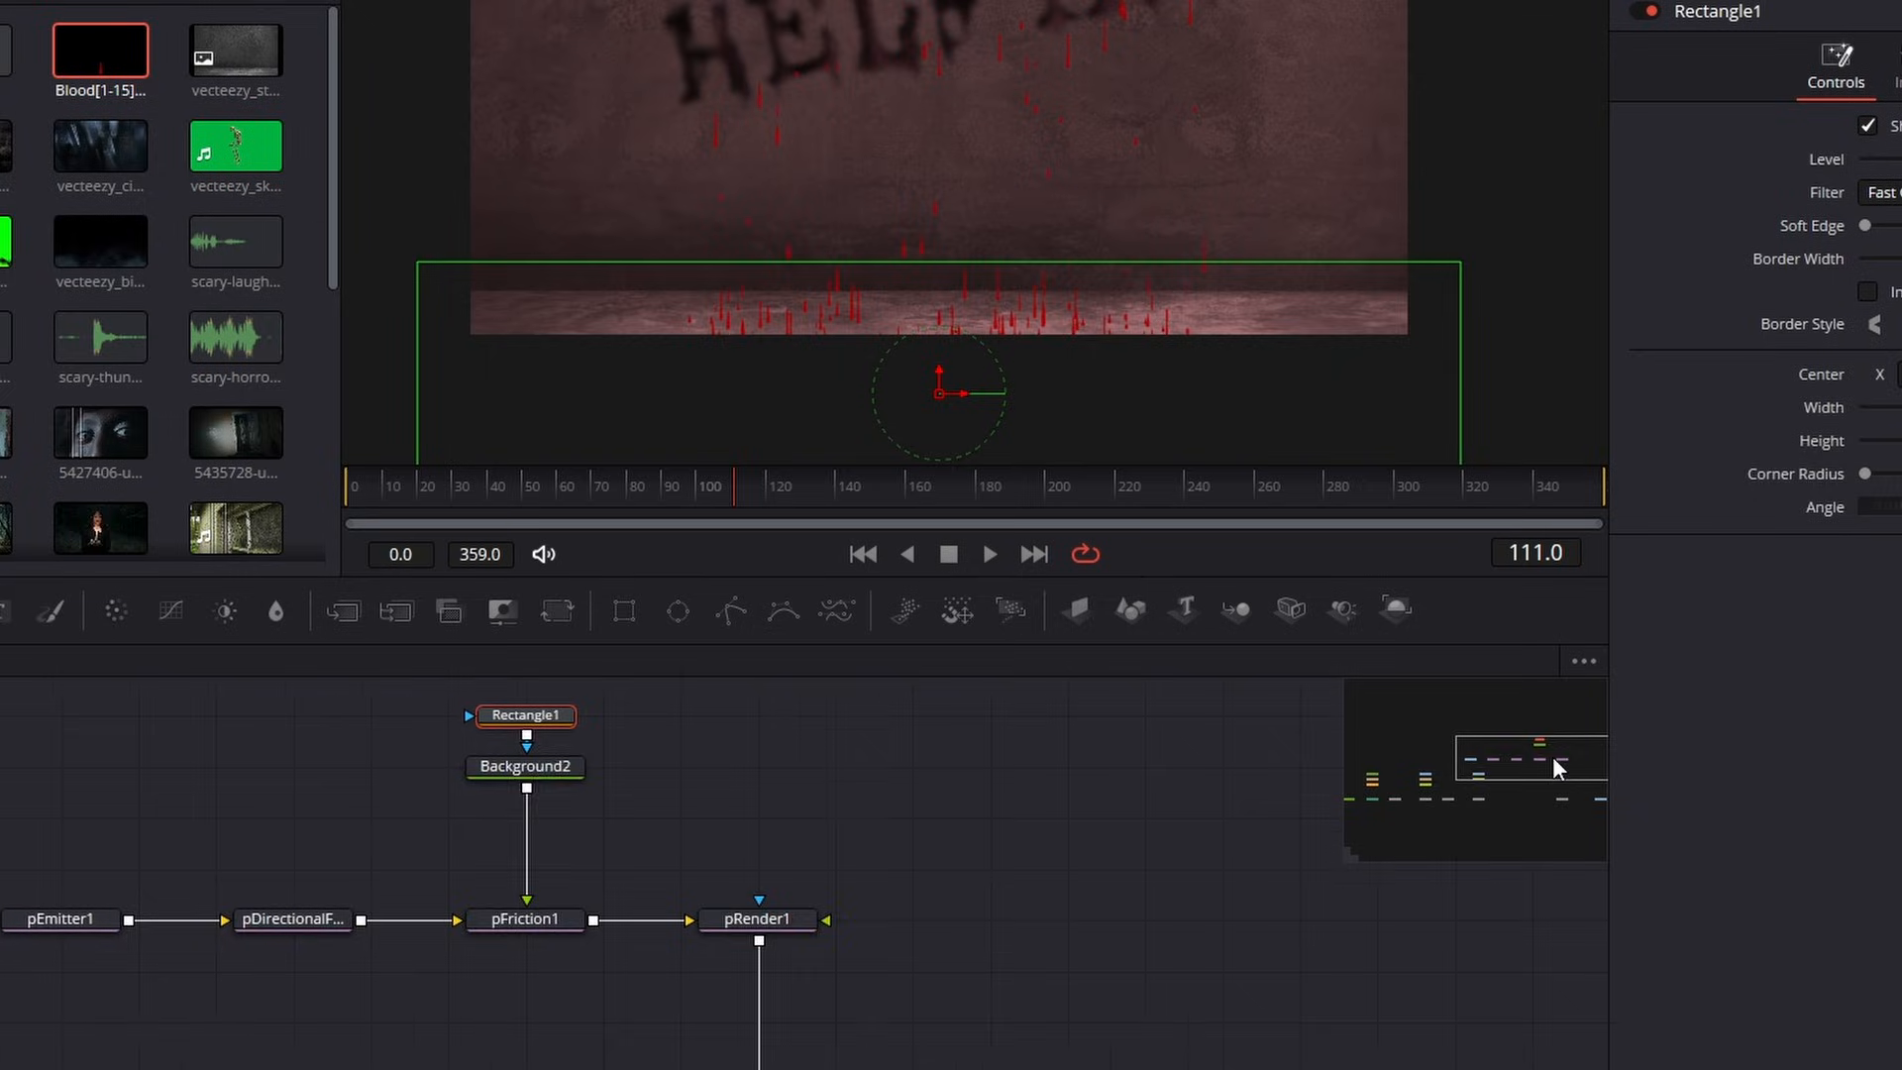
Step: Insert a Grid Warp node directly after pRender1
drag(1553, 757, 1538, 755)
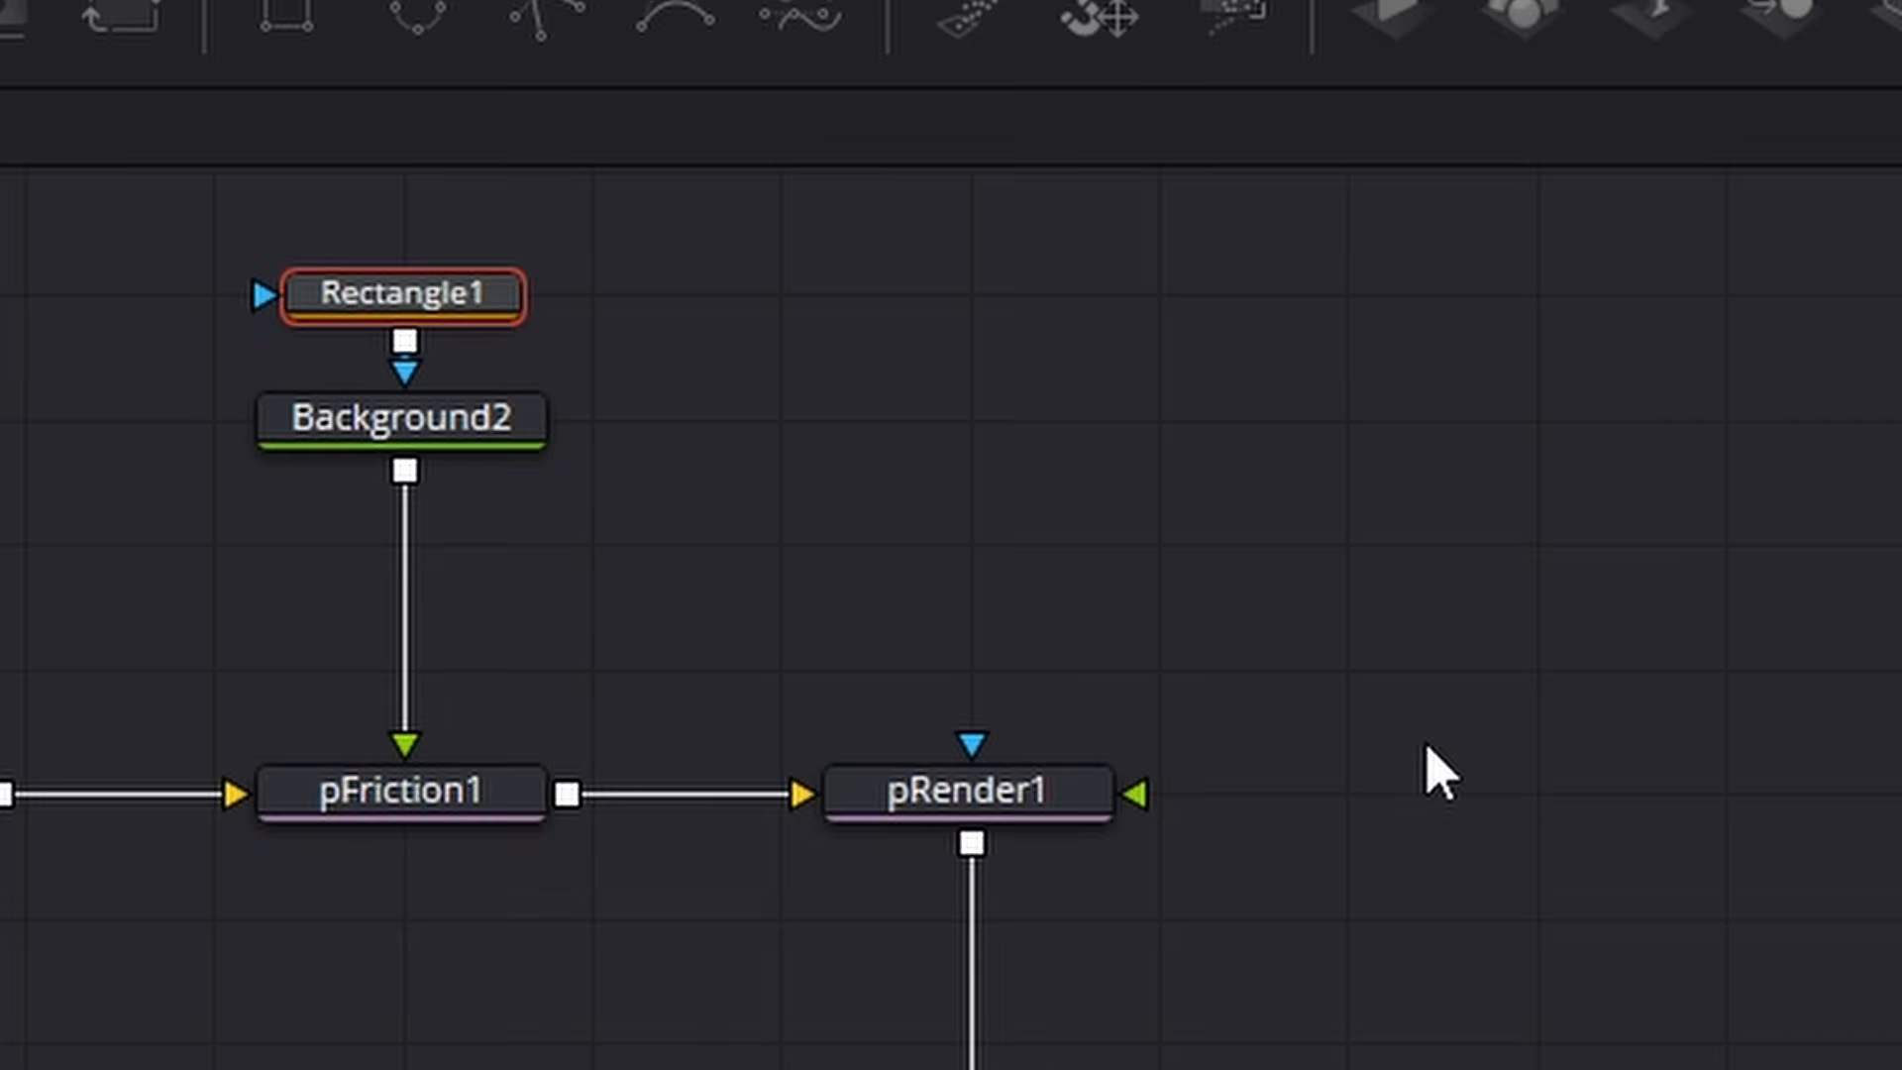
scroll(1096, 913, down, 2)
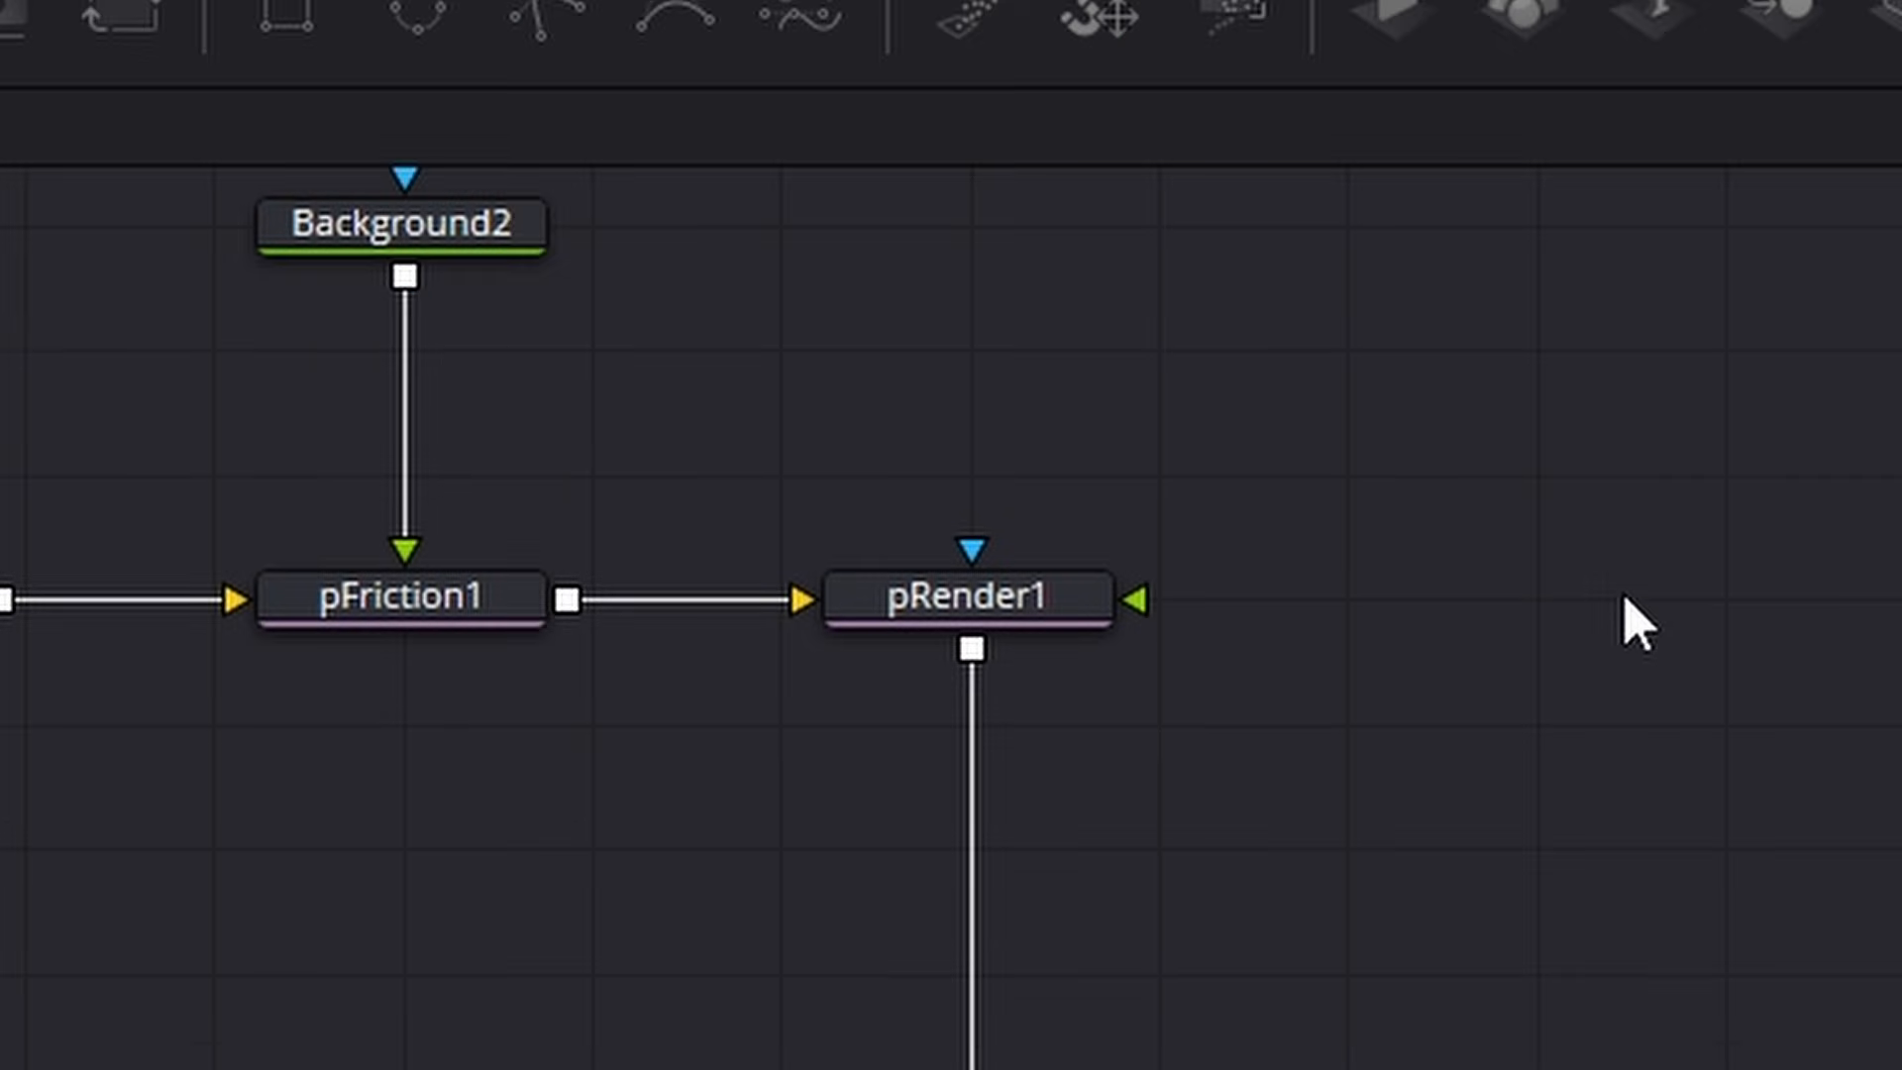
click(1030, 610)
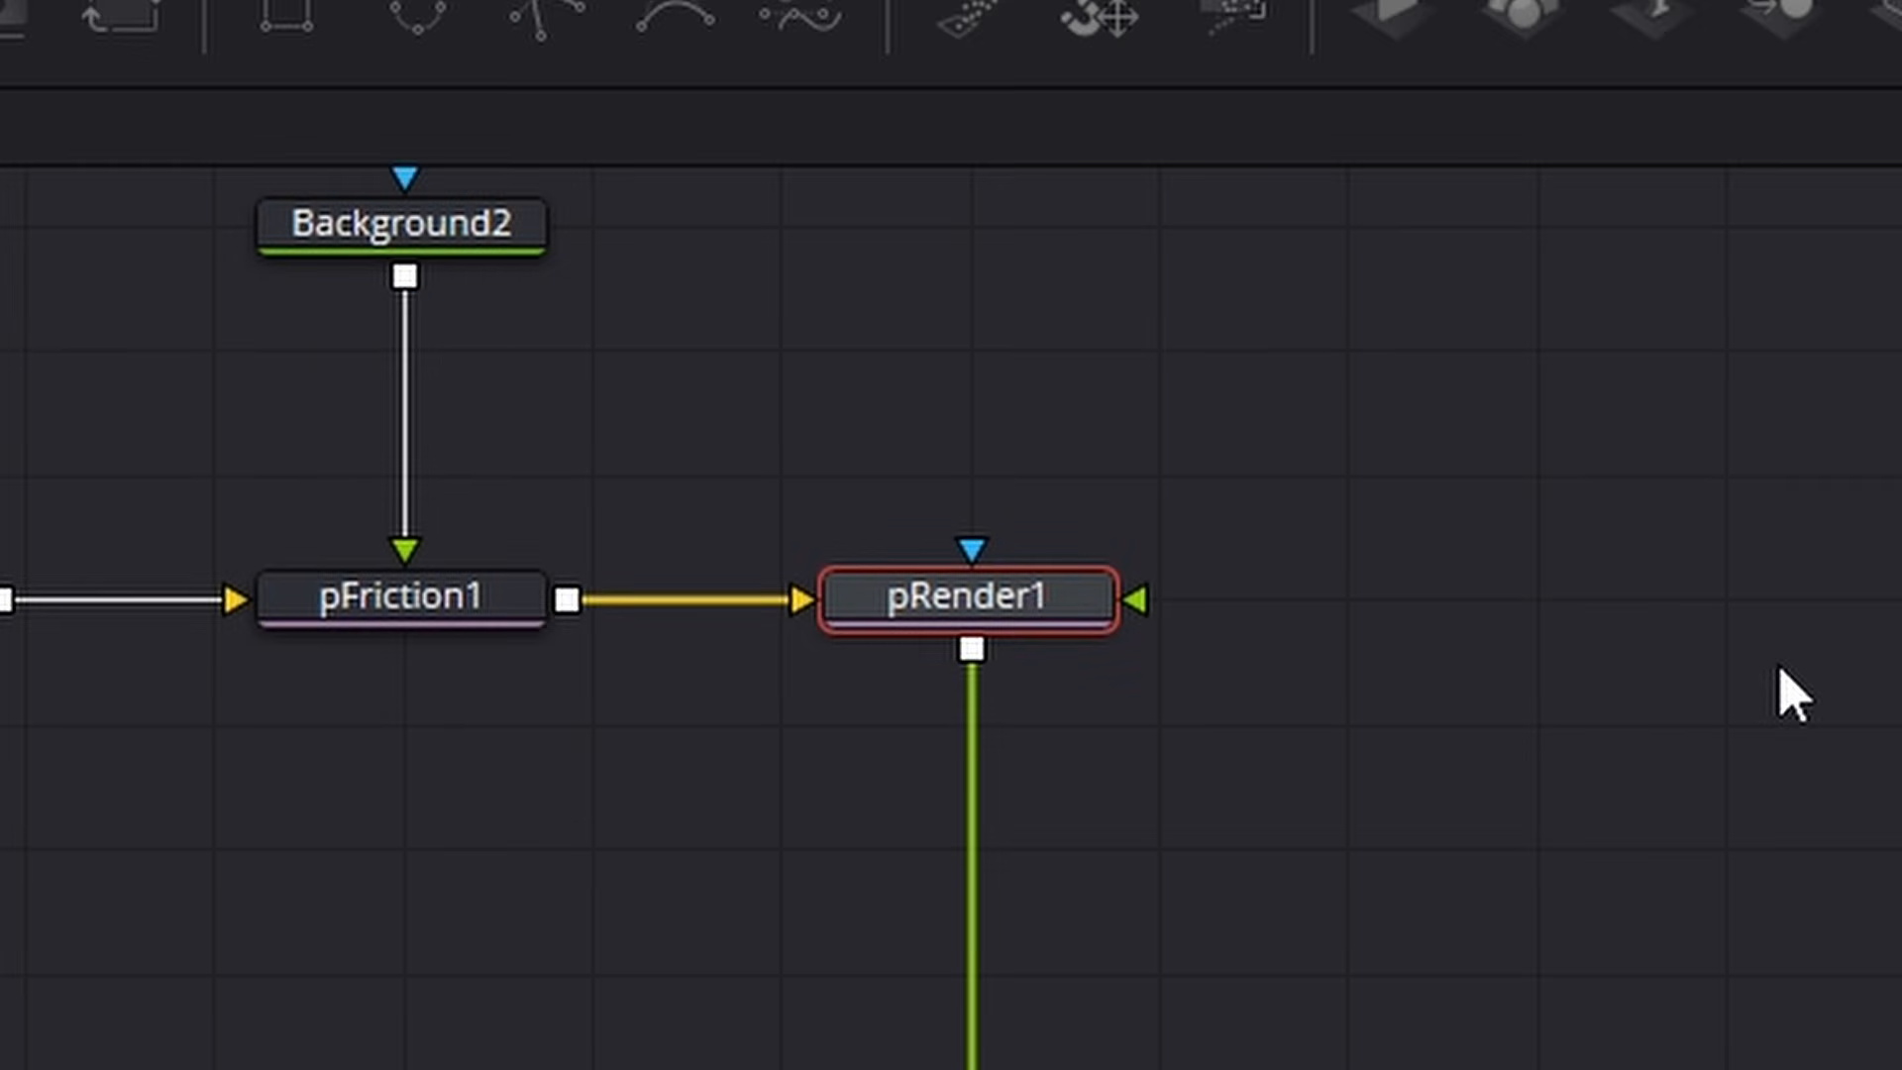
key(shift+space)
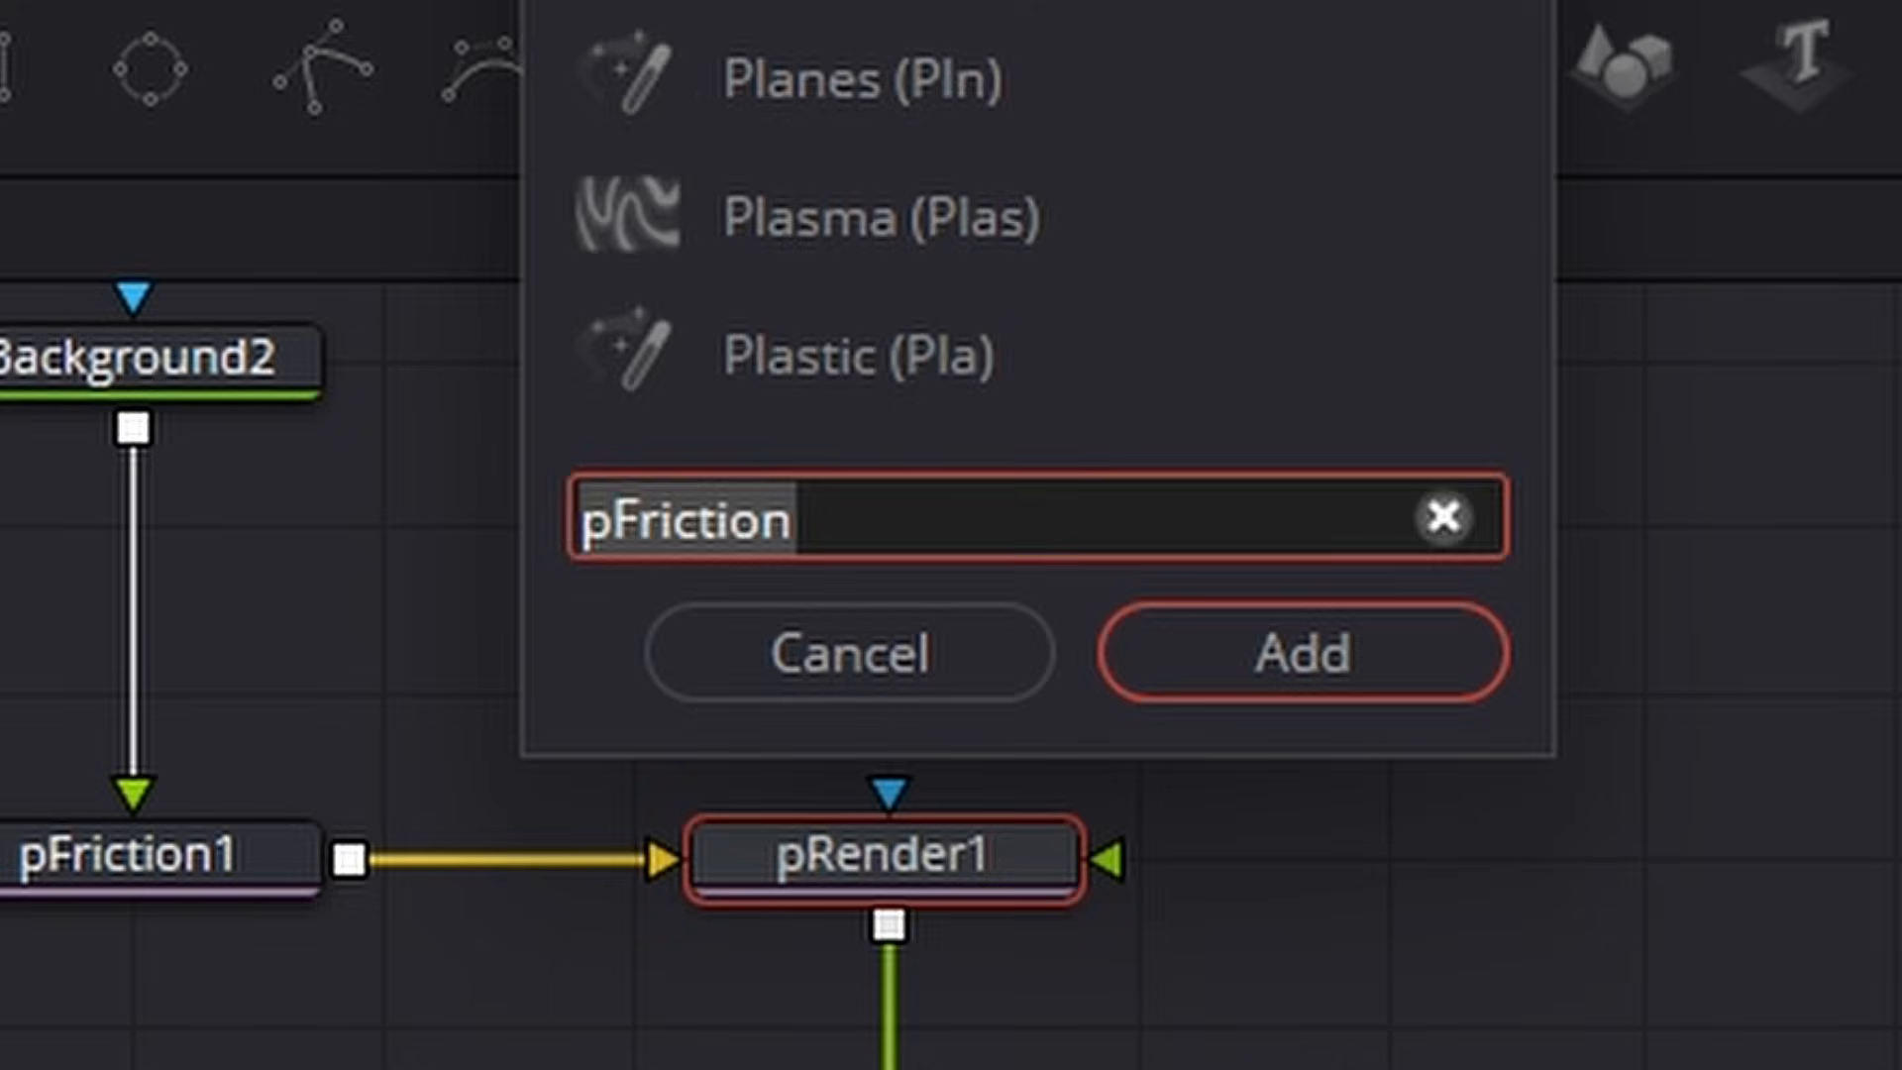
key(BackSpace)
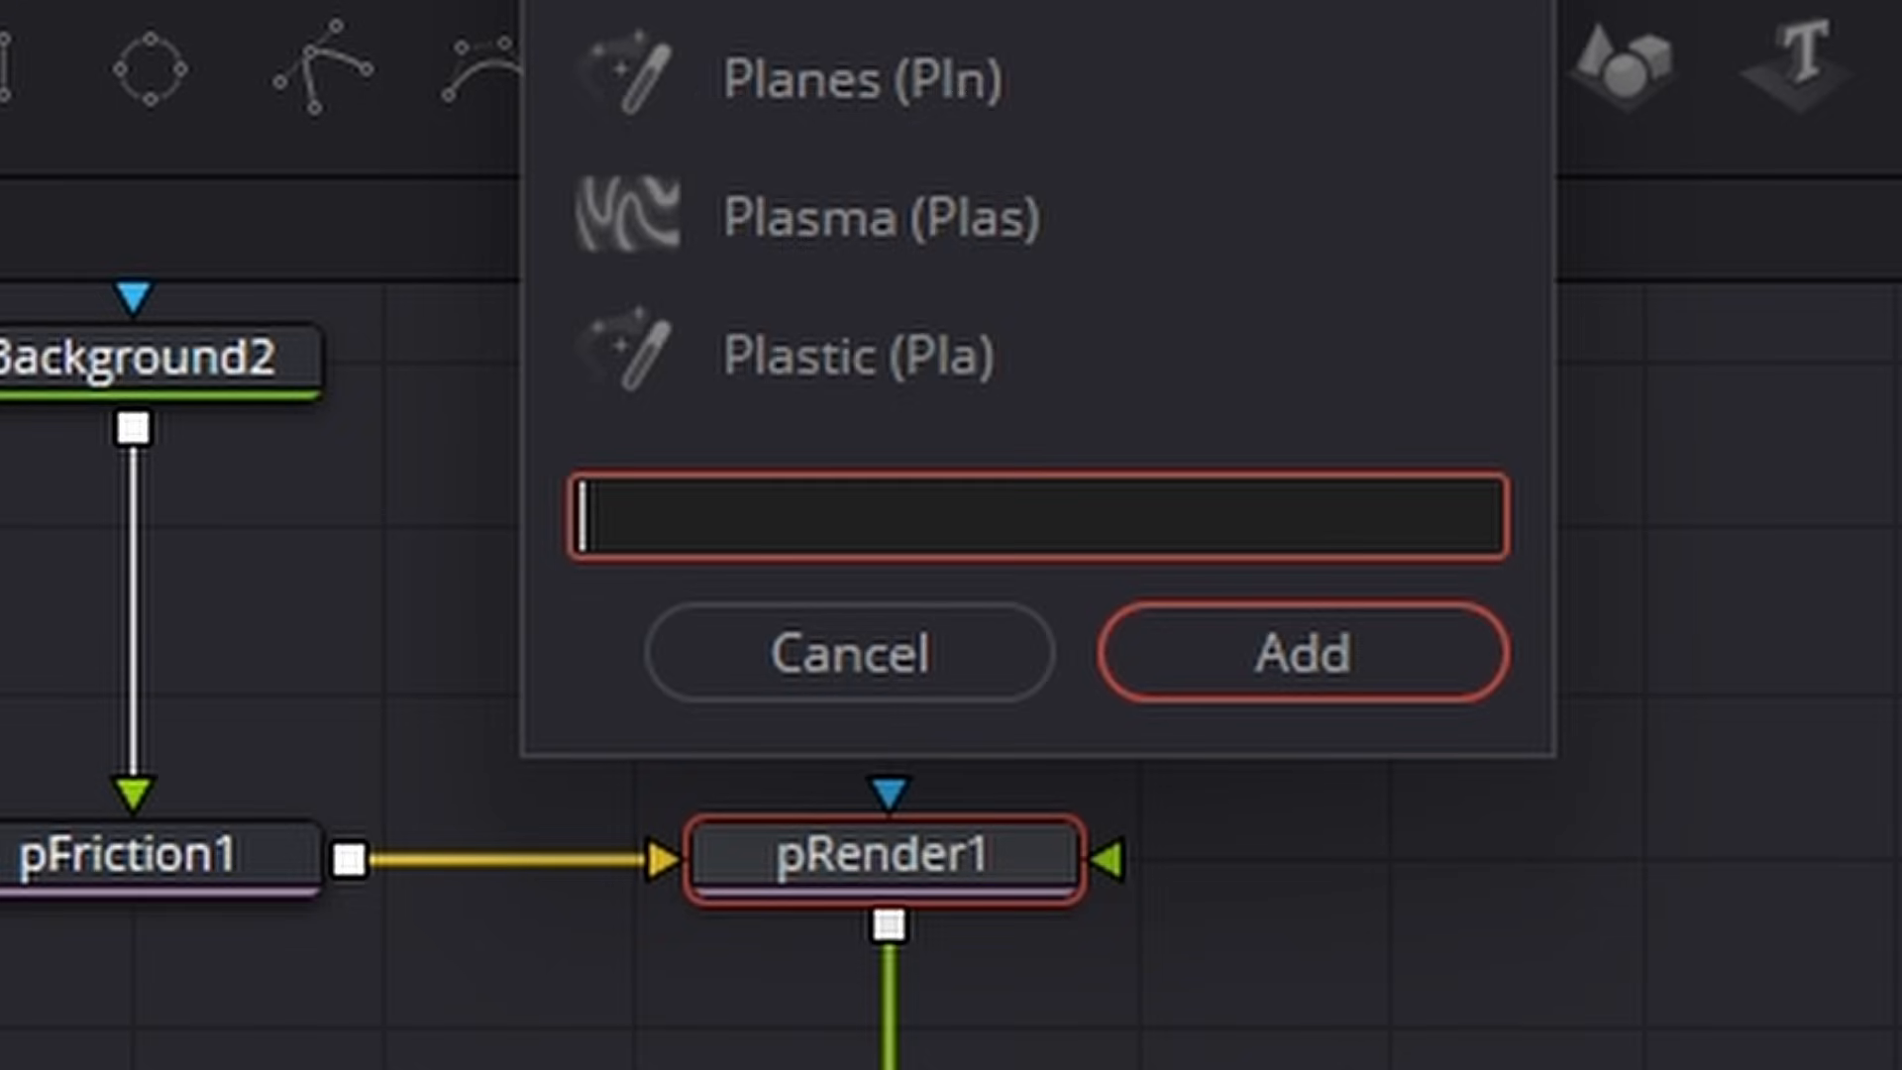
text(grid)
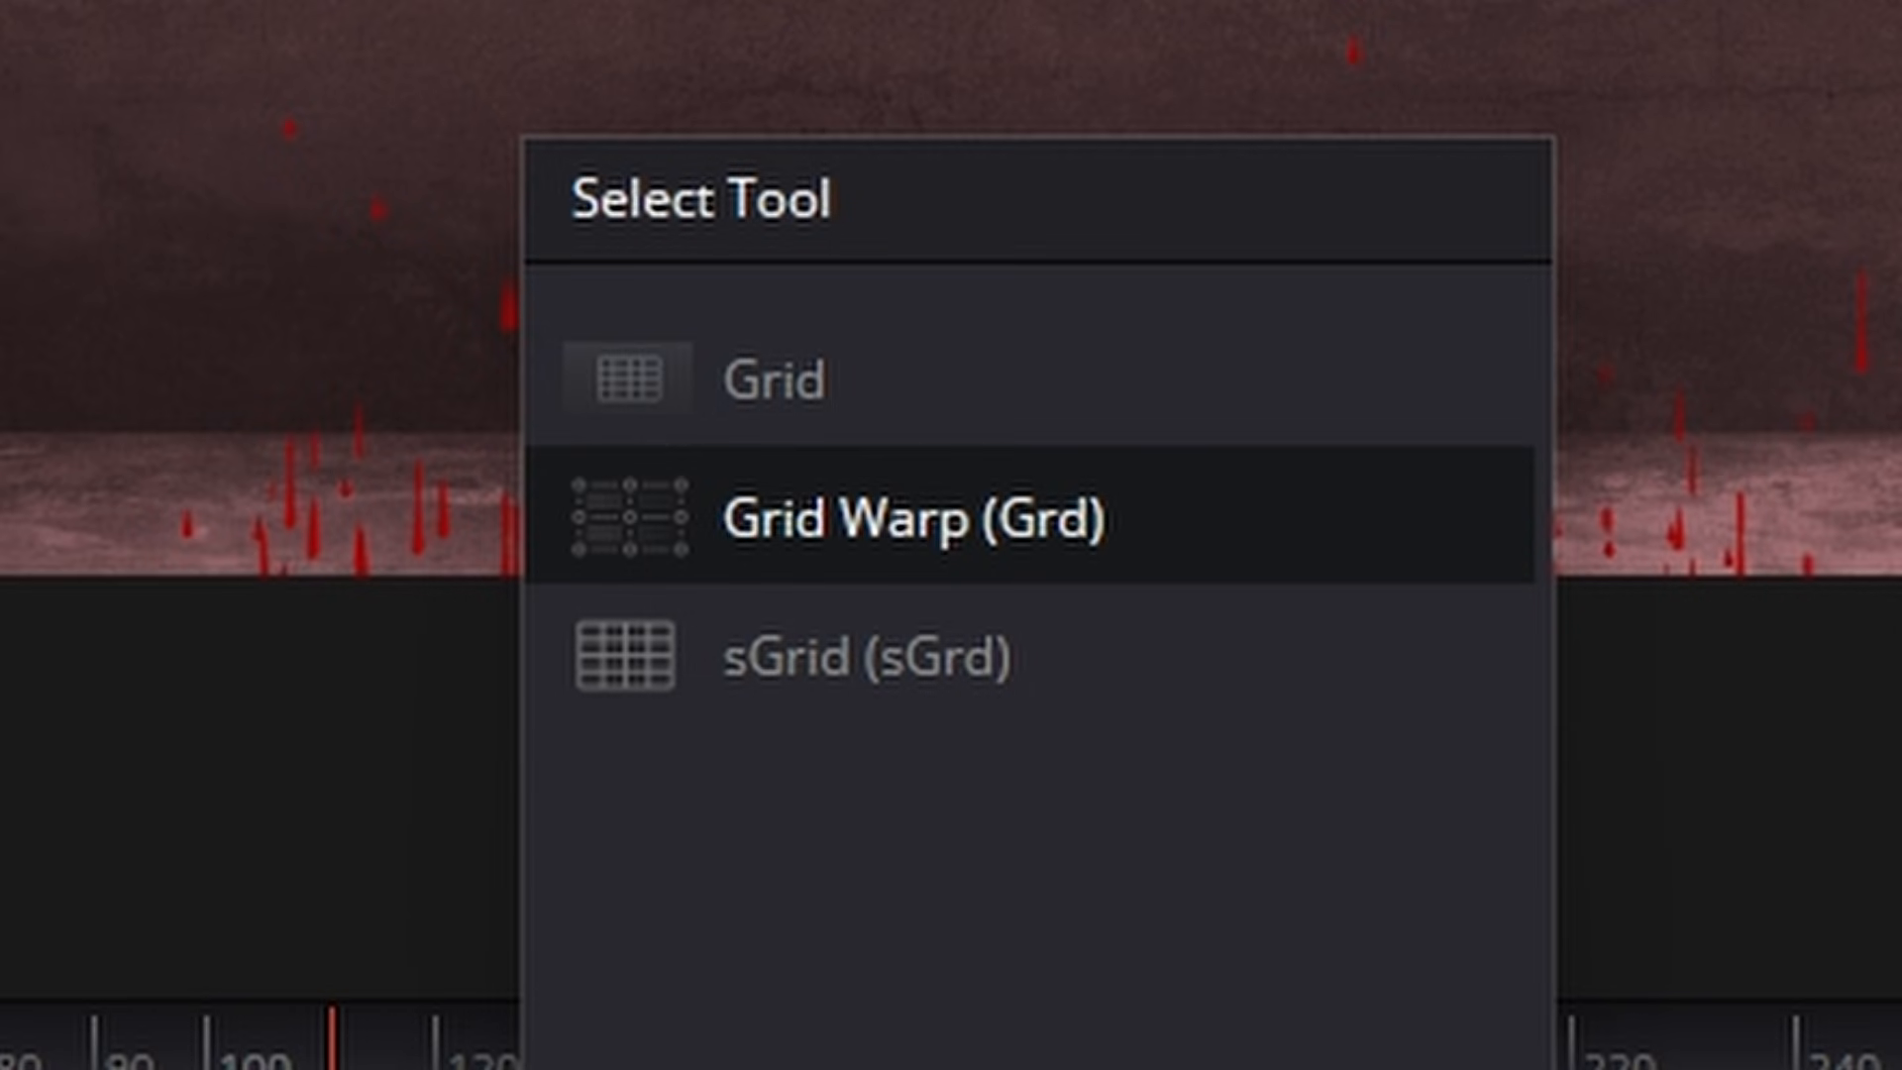
click(1175, 560)
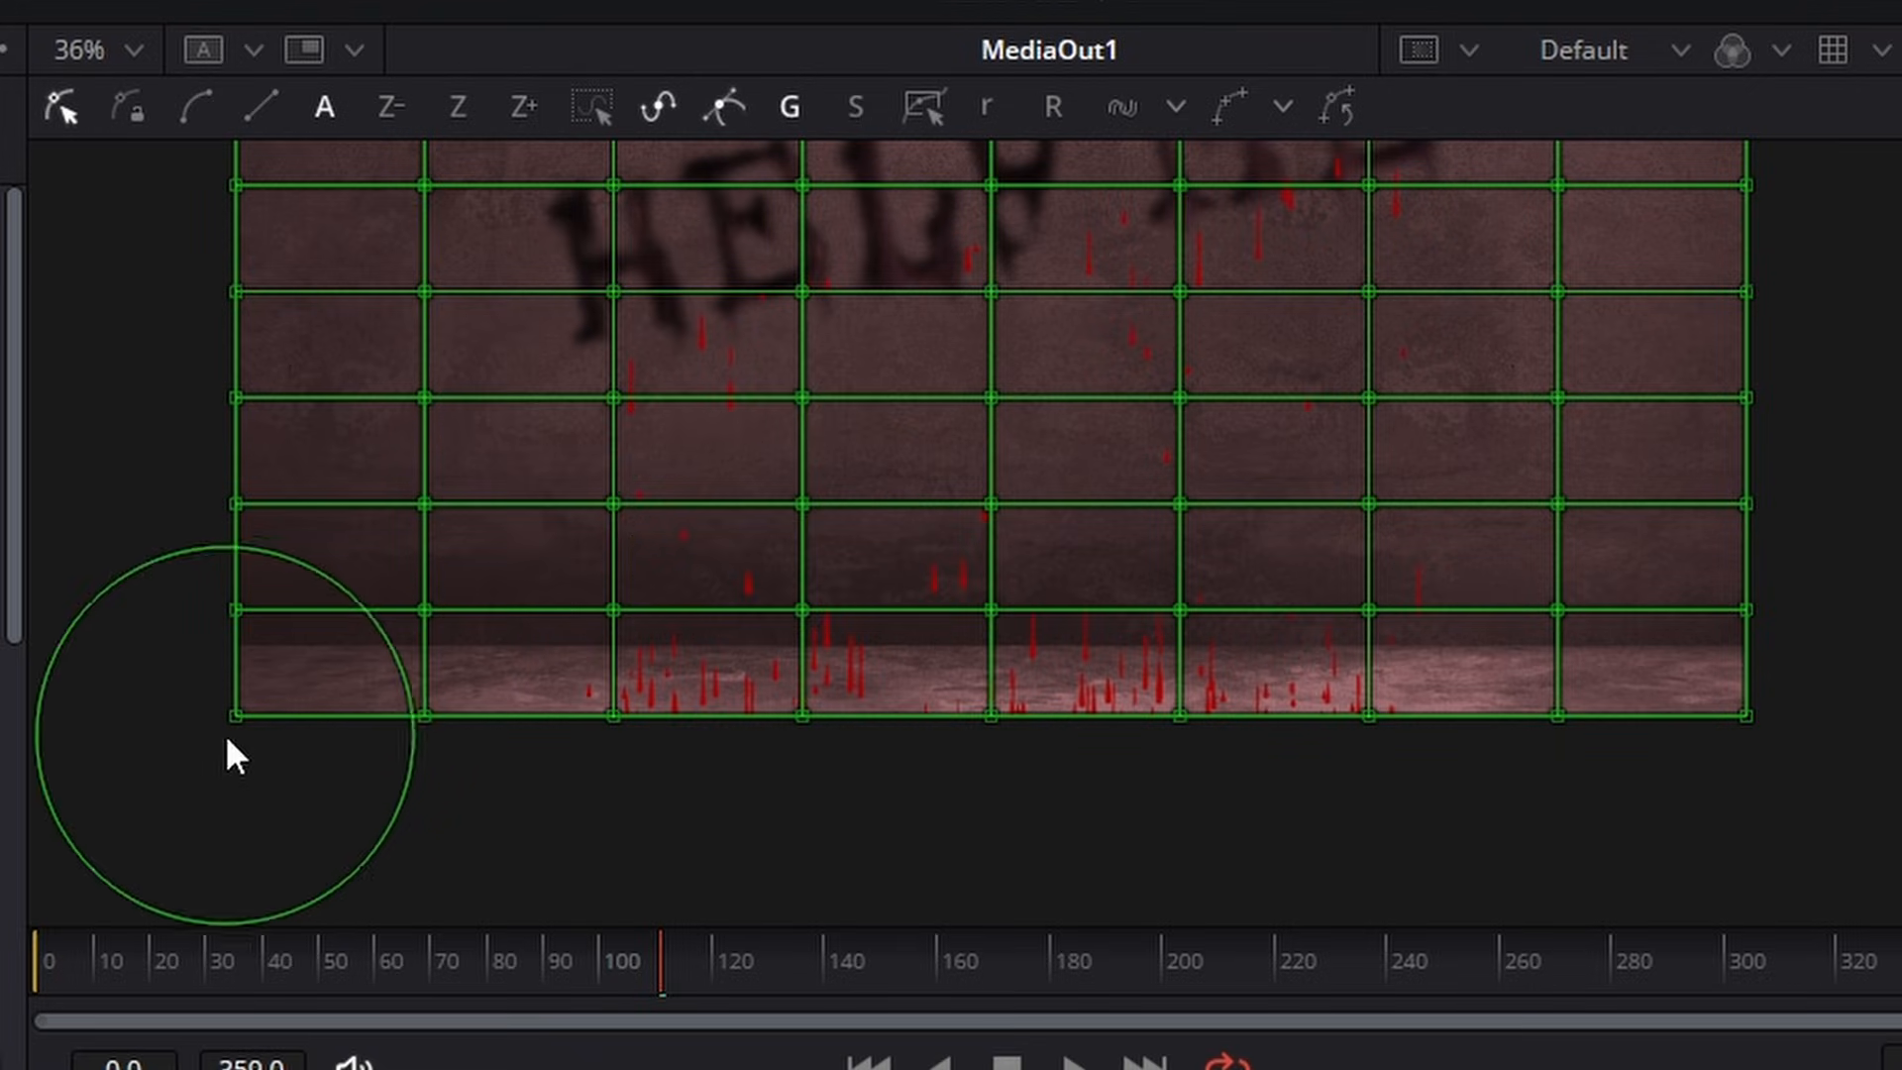
Step: Pull the lowest row of GridWarp1's points outward and slightly down on both sides so the blood fans out across the floor
drag(238, 708, 102, 751)
drag(424, 715, 319, 763)
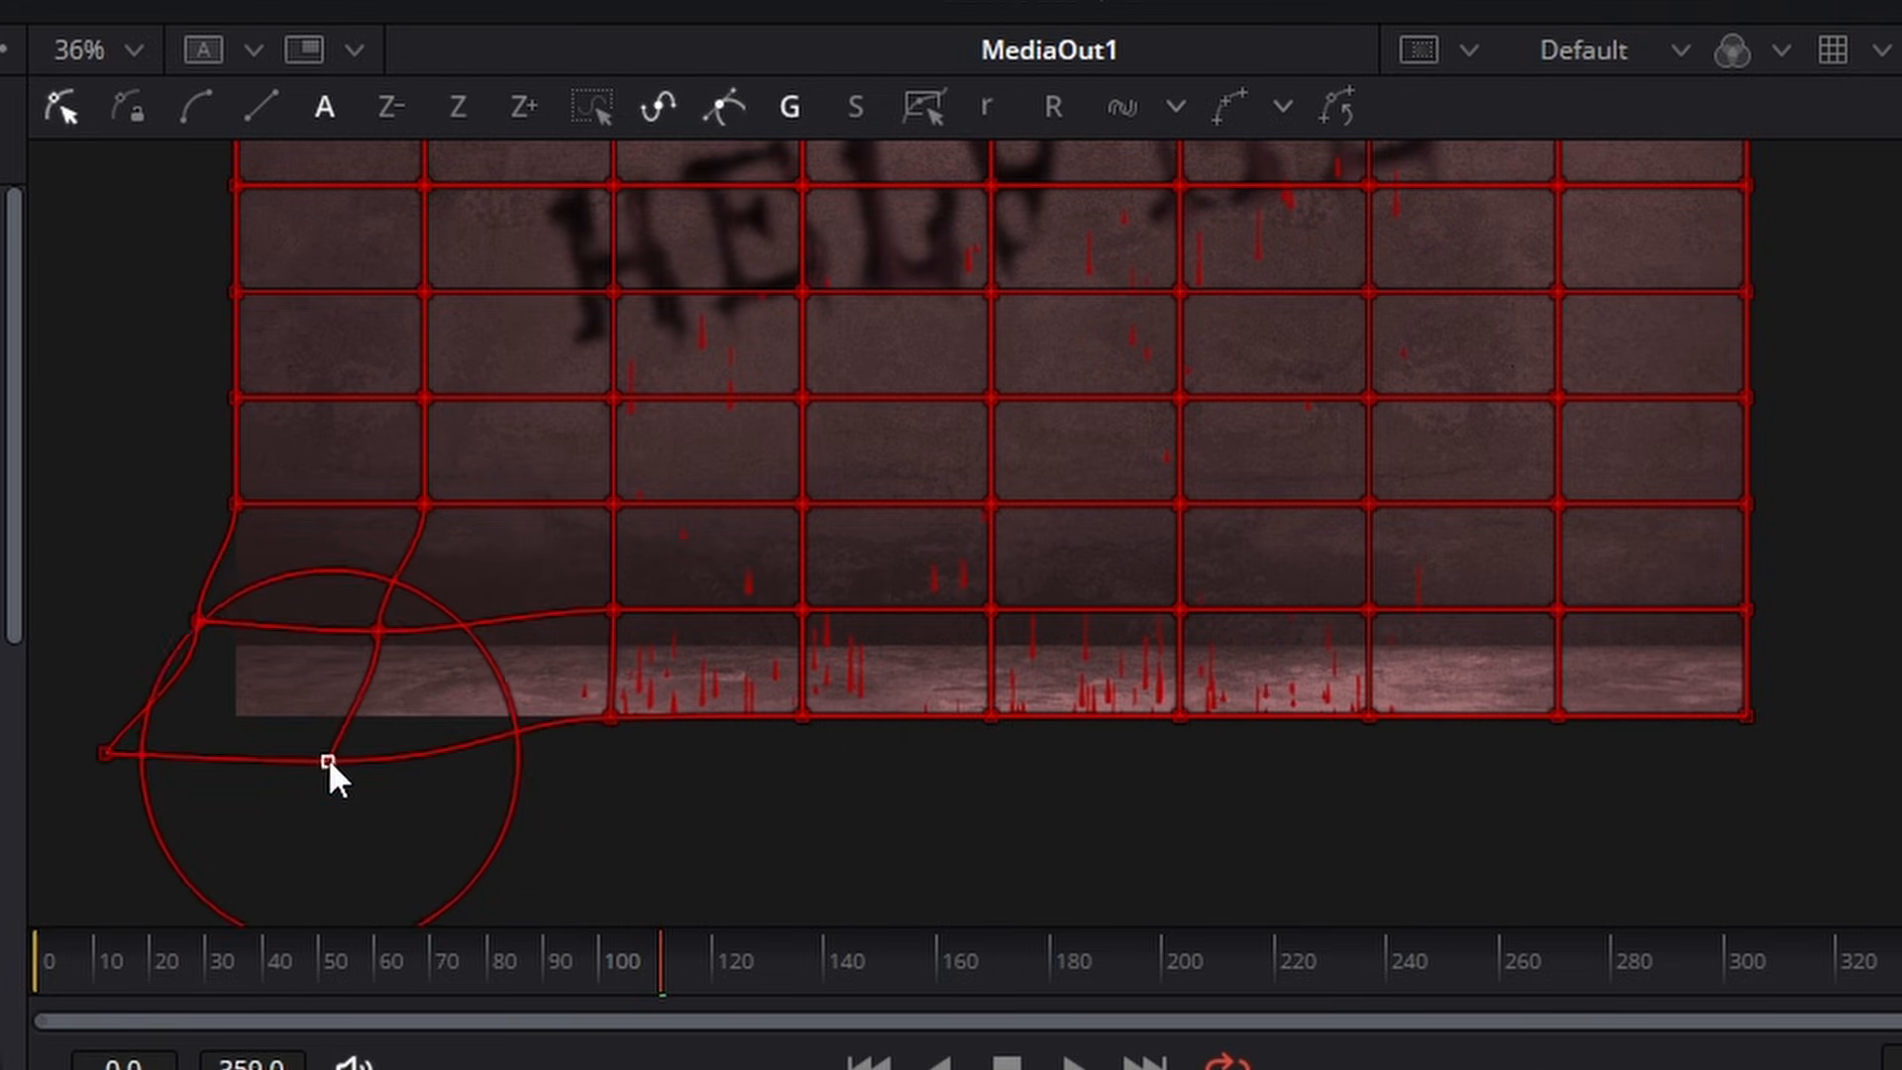
drag(1750, 718, 1893, 733)
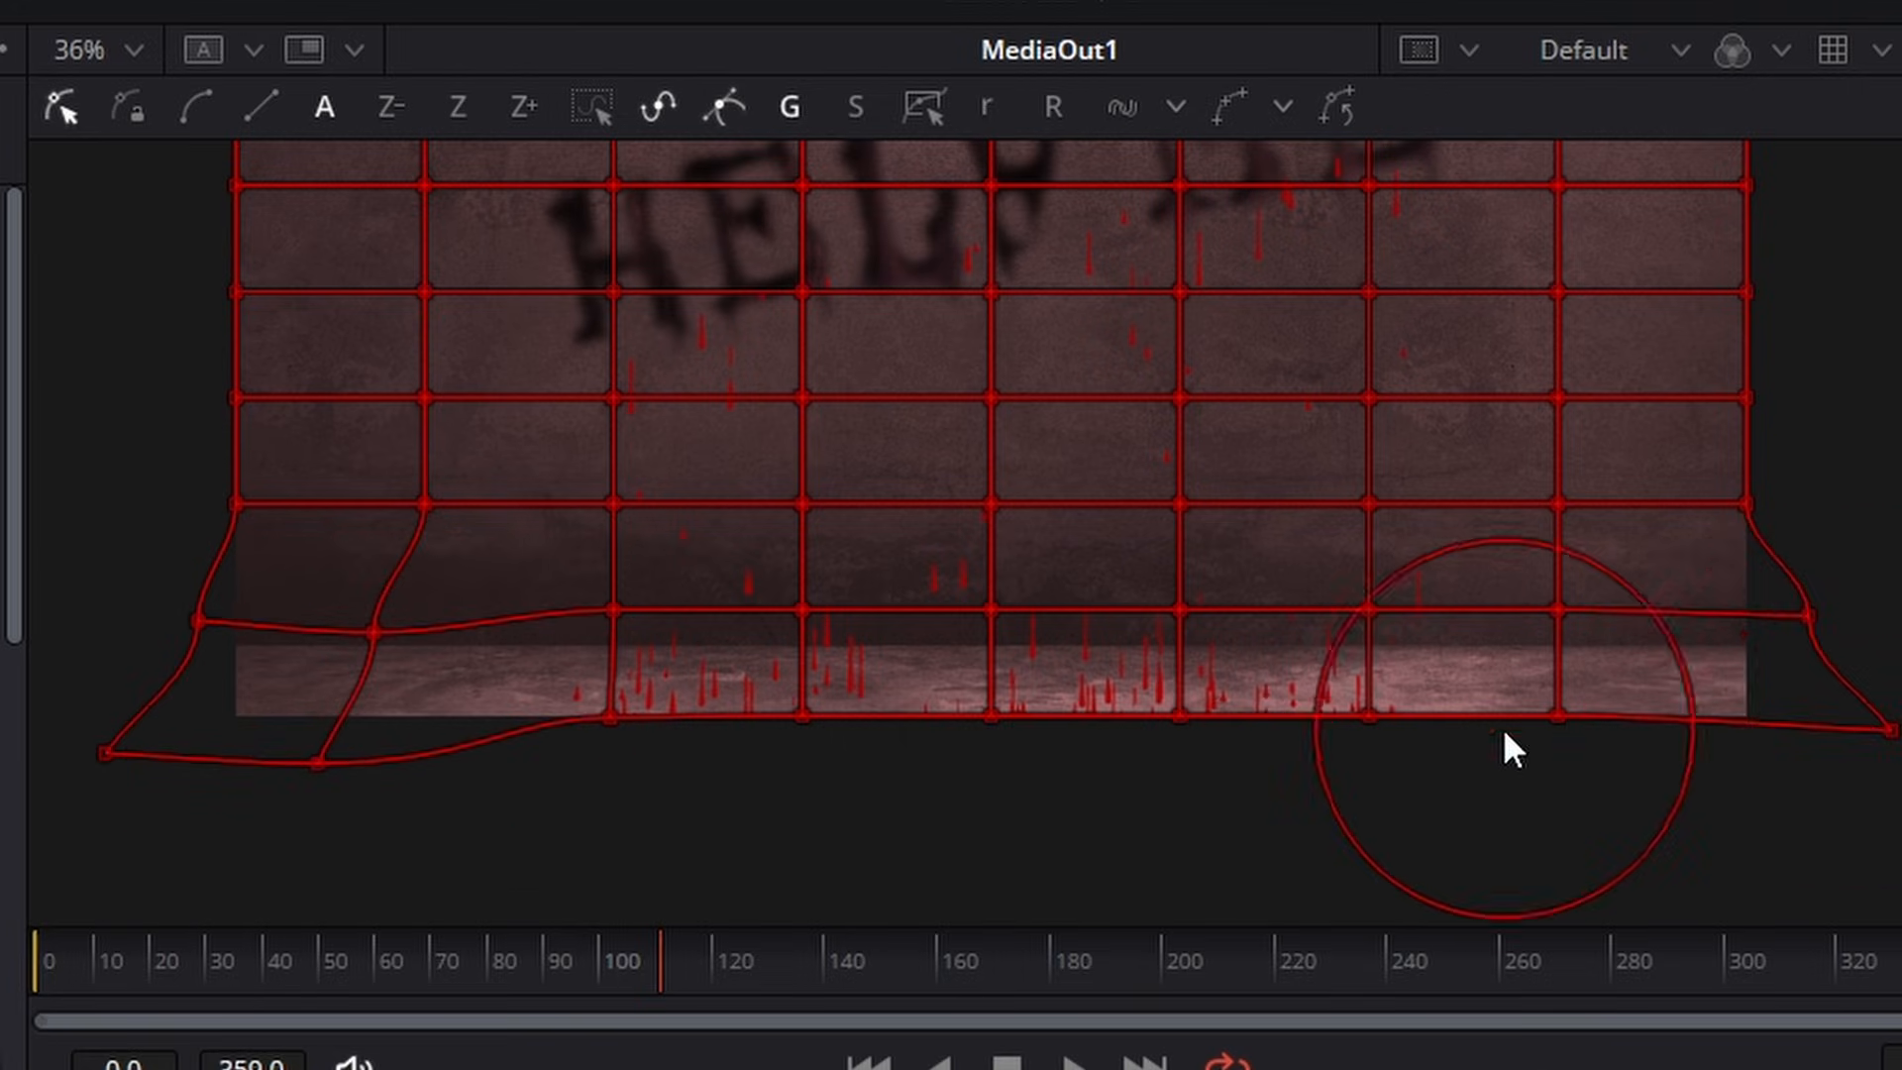
drag(1561, 714, 1714, 749)
drag(1371, 715, 1497, 743)
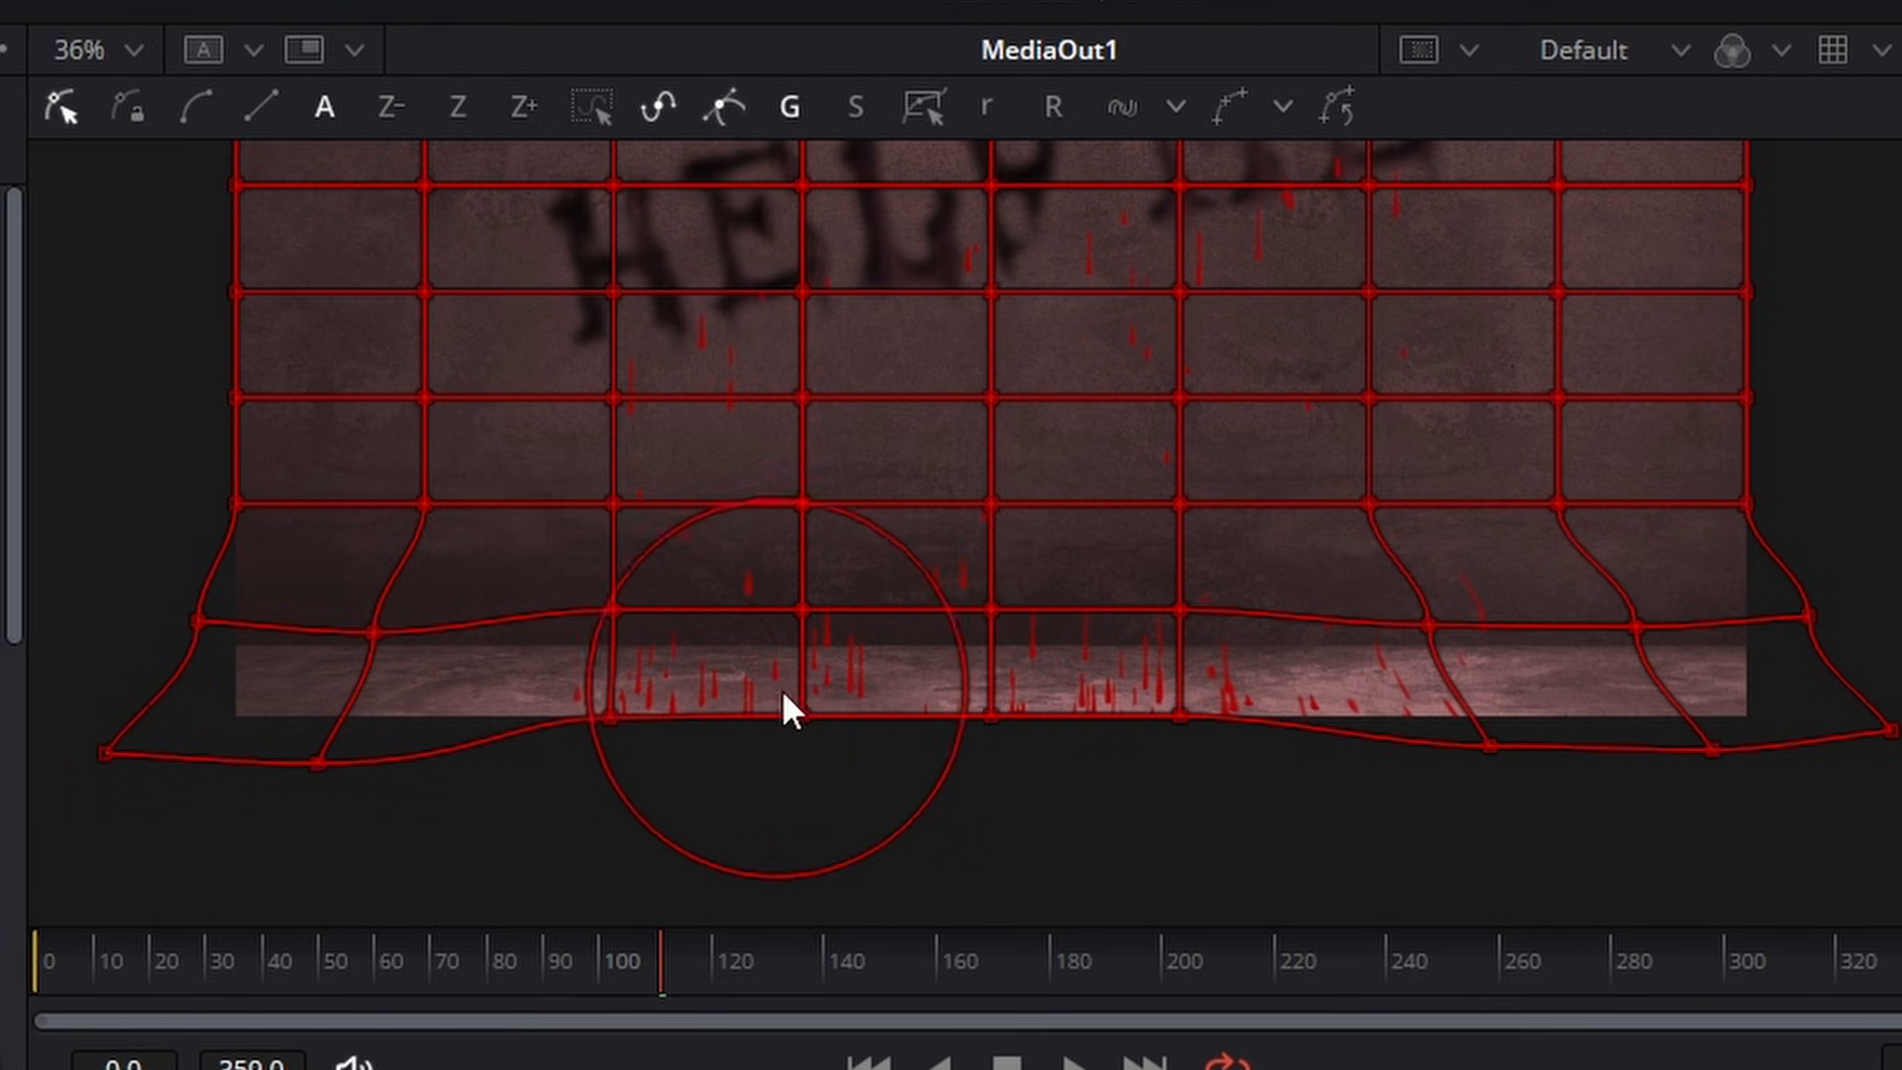
drag(803, 715, 526, 733)
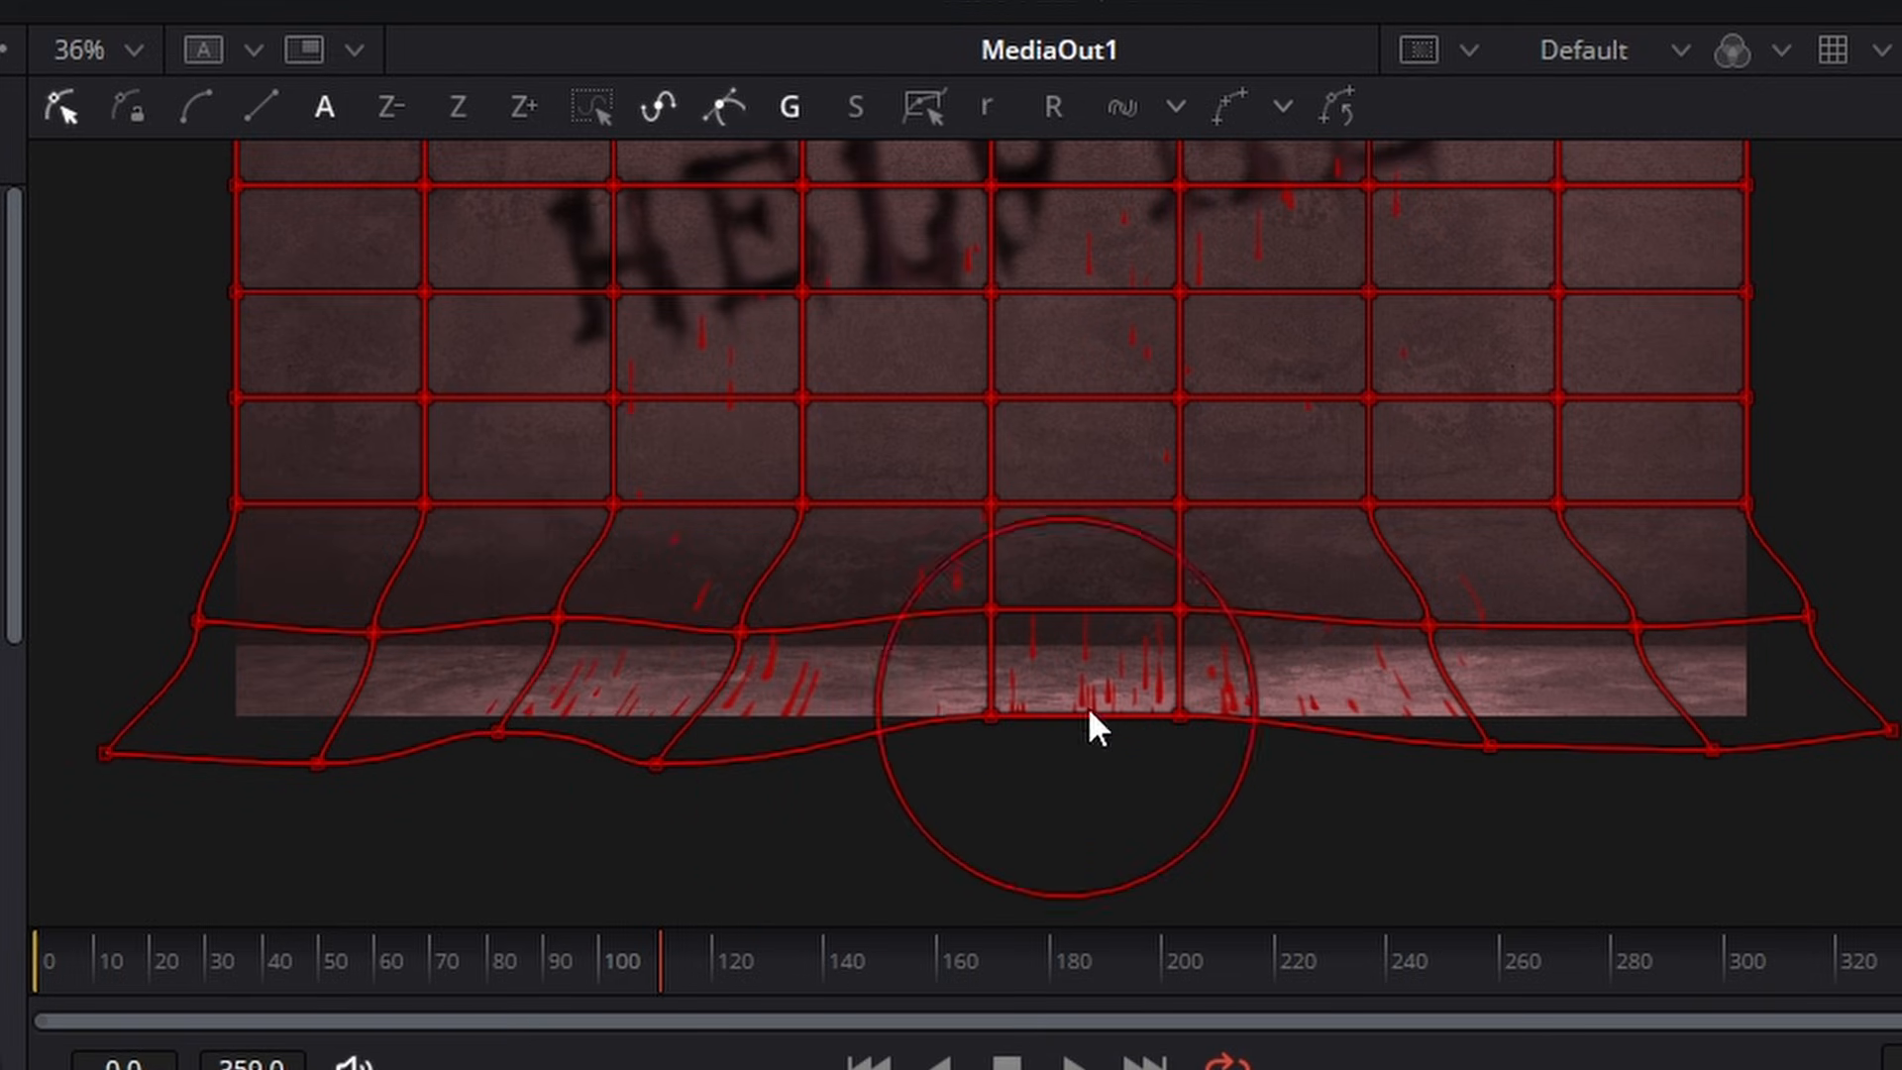
drag(1180, 716, 1277, 738)
drag(1713, 749, 1745, 751)
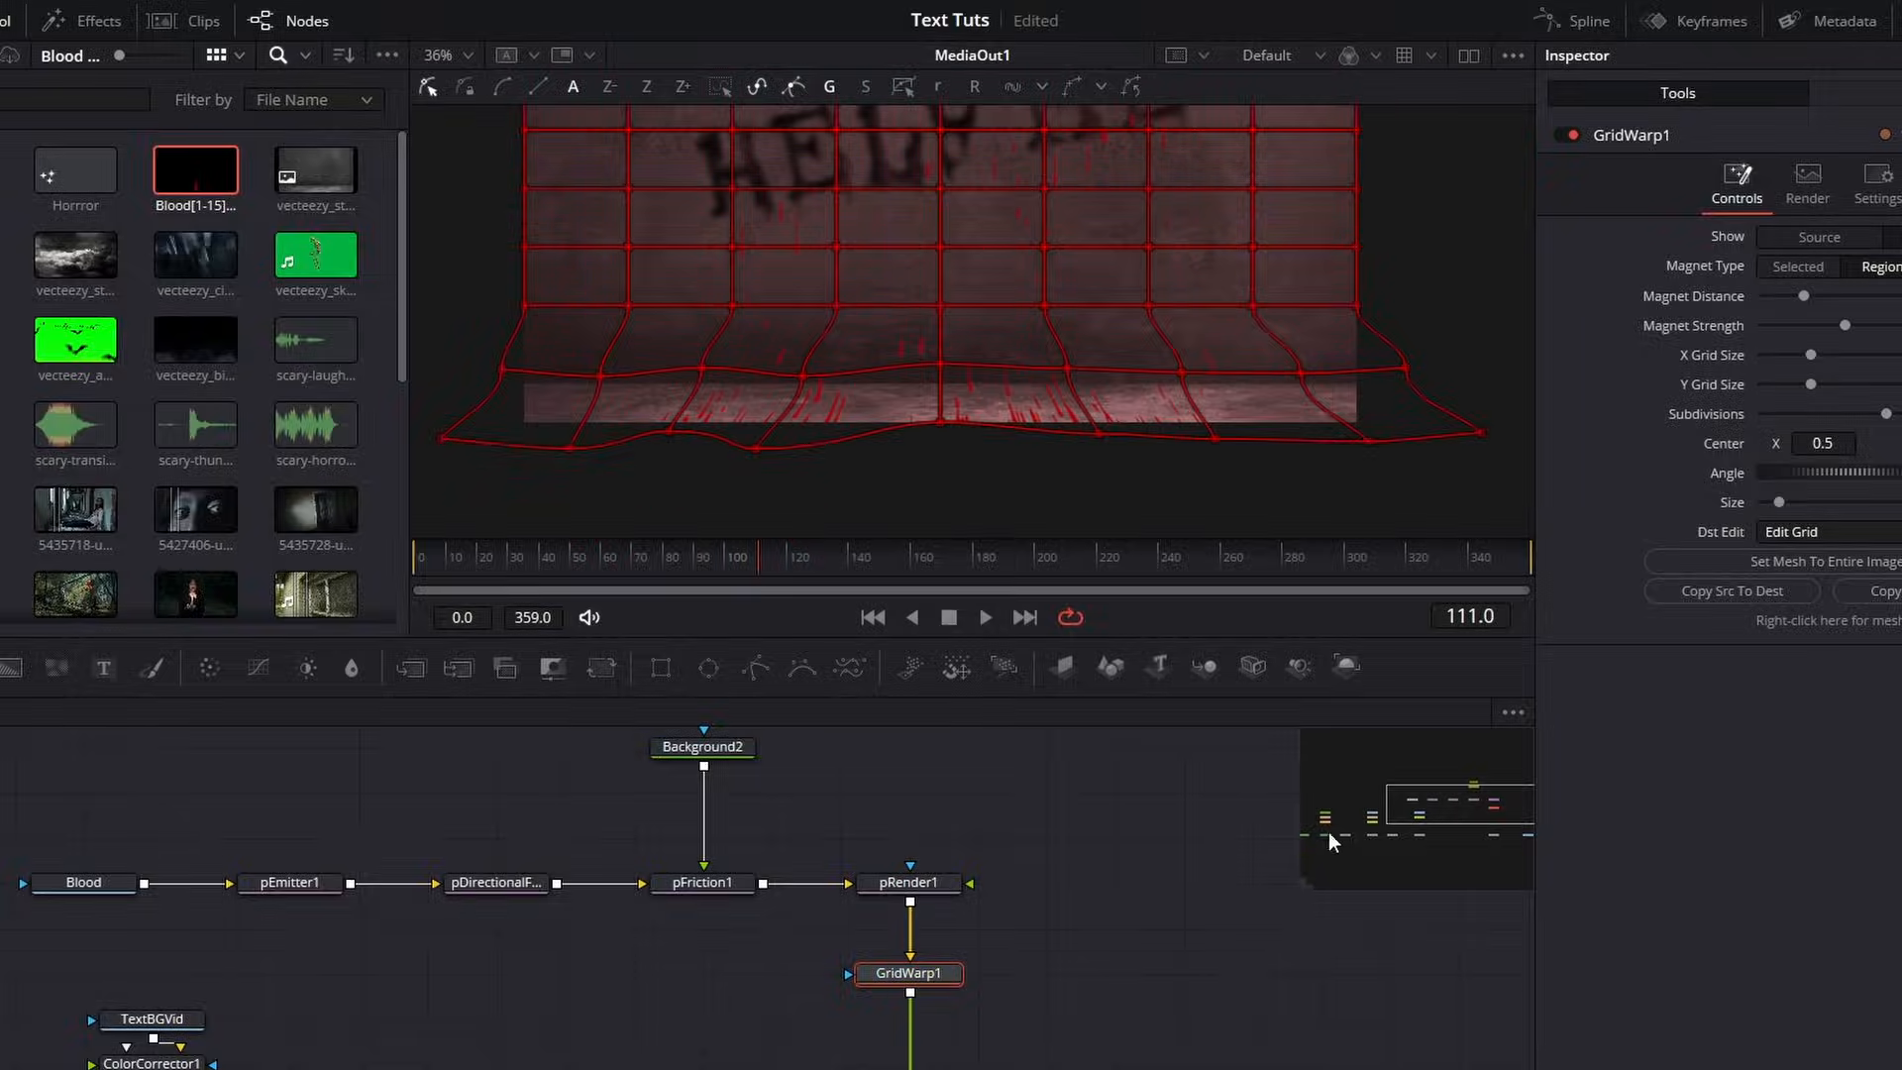
Step: Play back the warped blood drips and move the Rectangle1 mask down slightly, closer to the floor line
drag(1427, 807, 1471, 835)
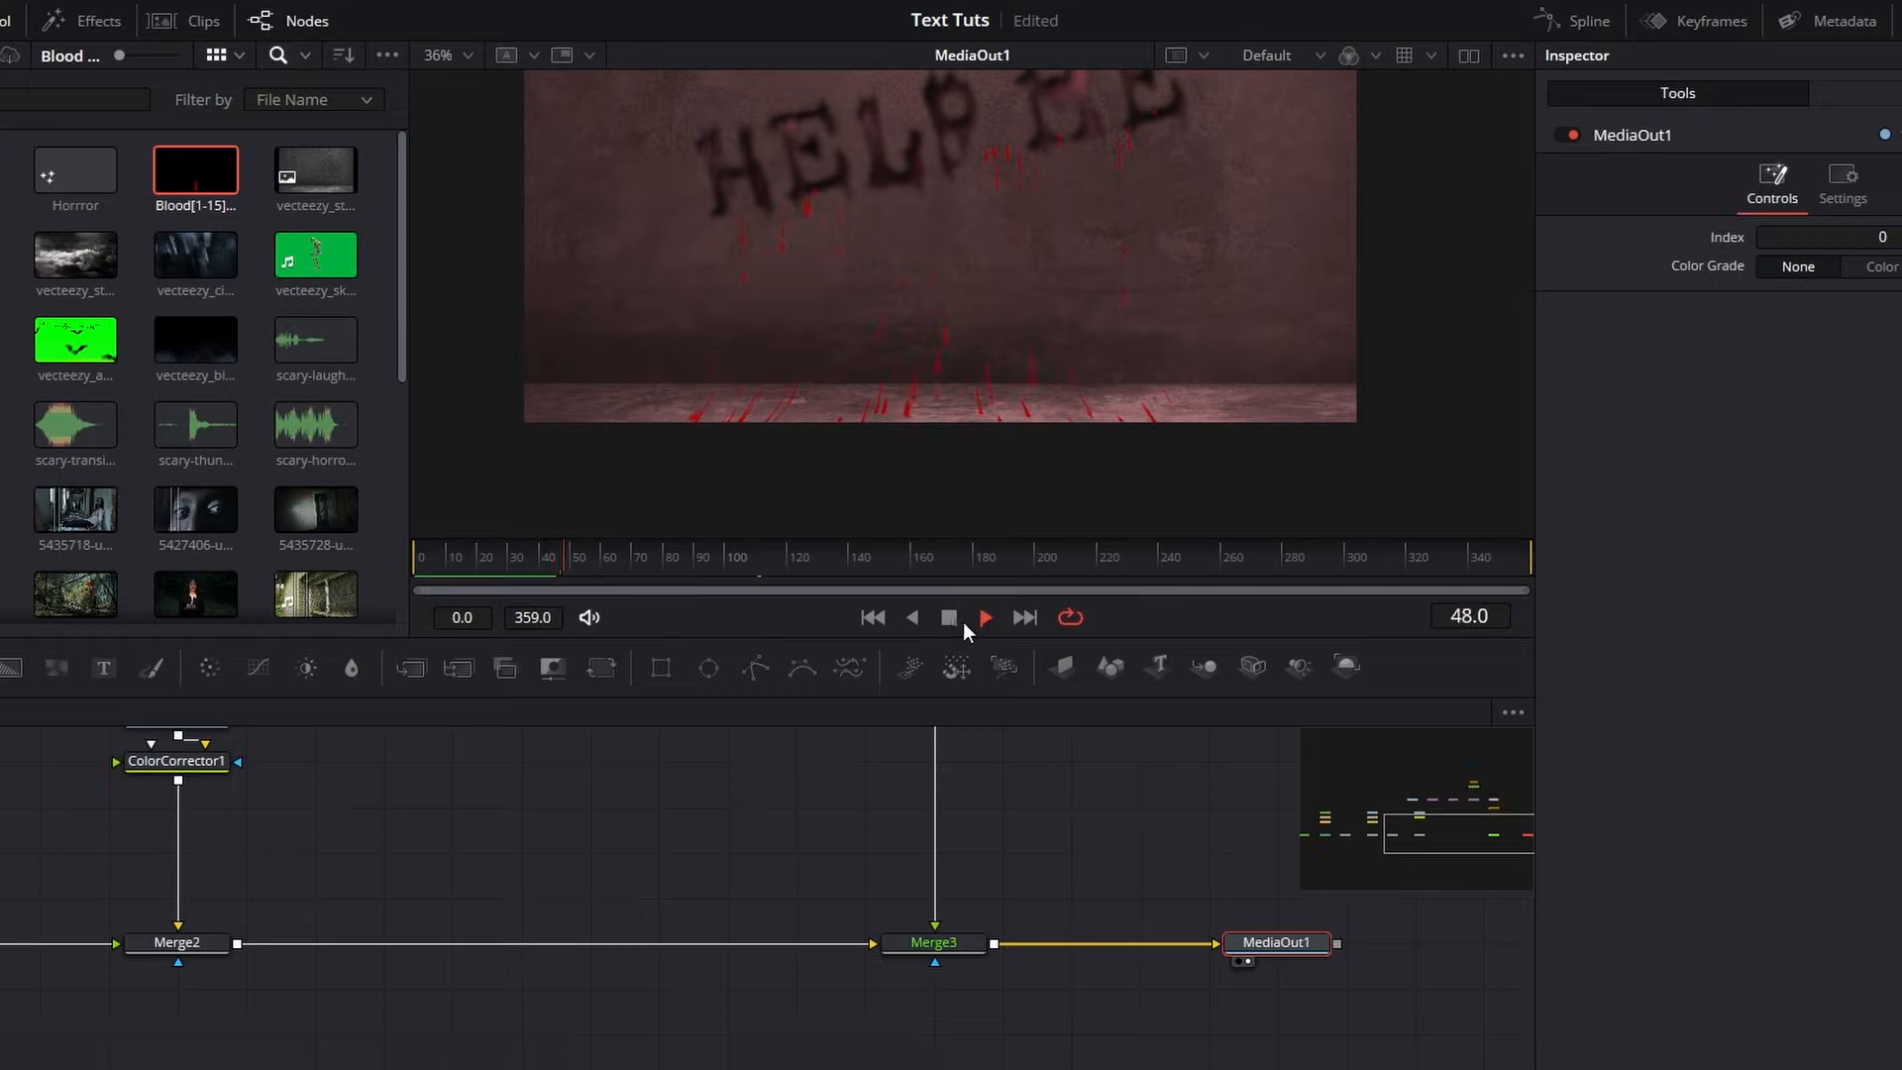
click(957, 620)
drag(1470, 833, 1221, 903)
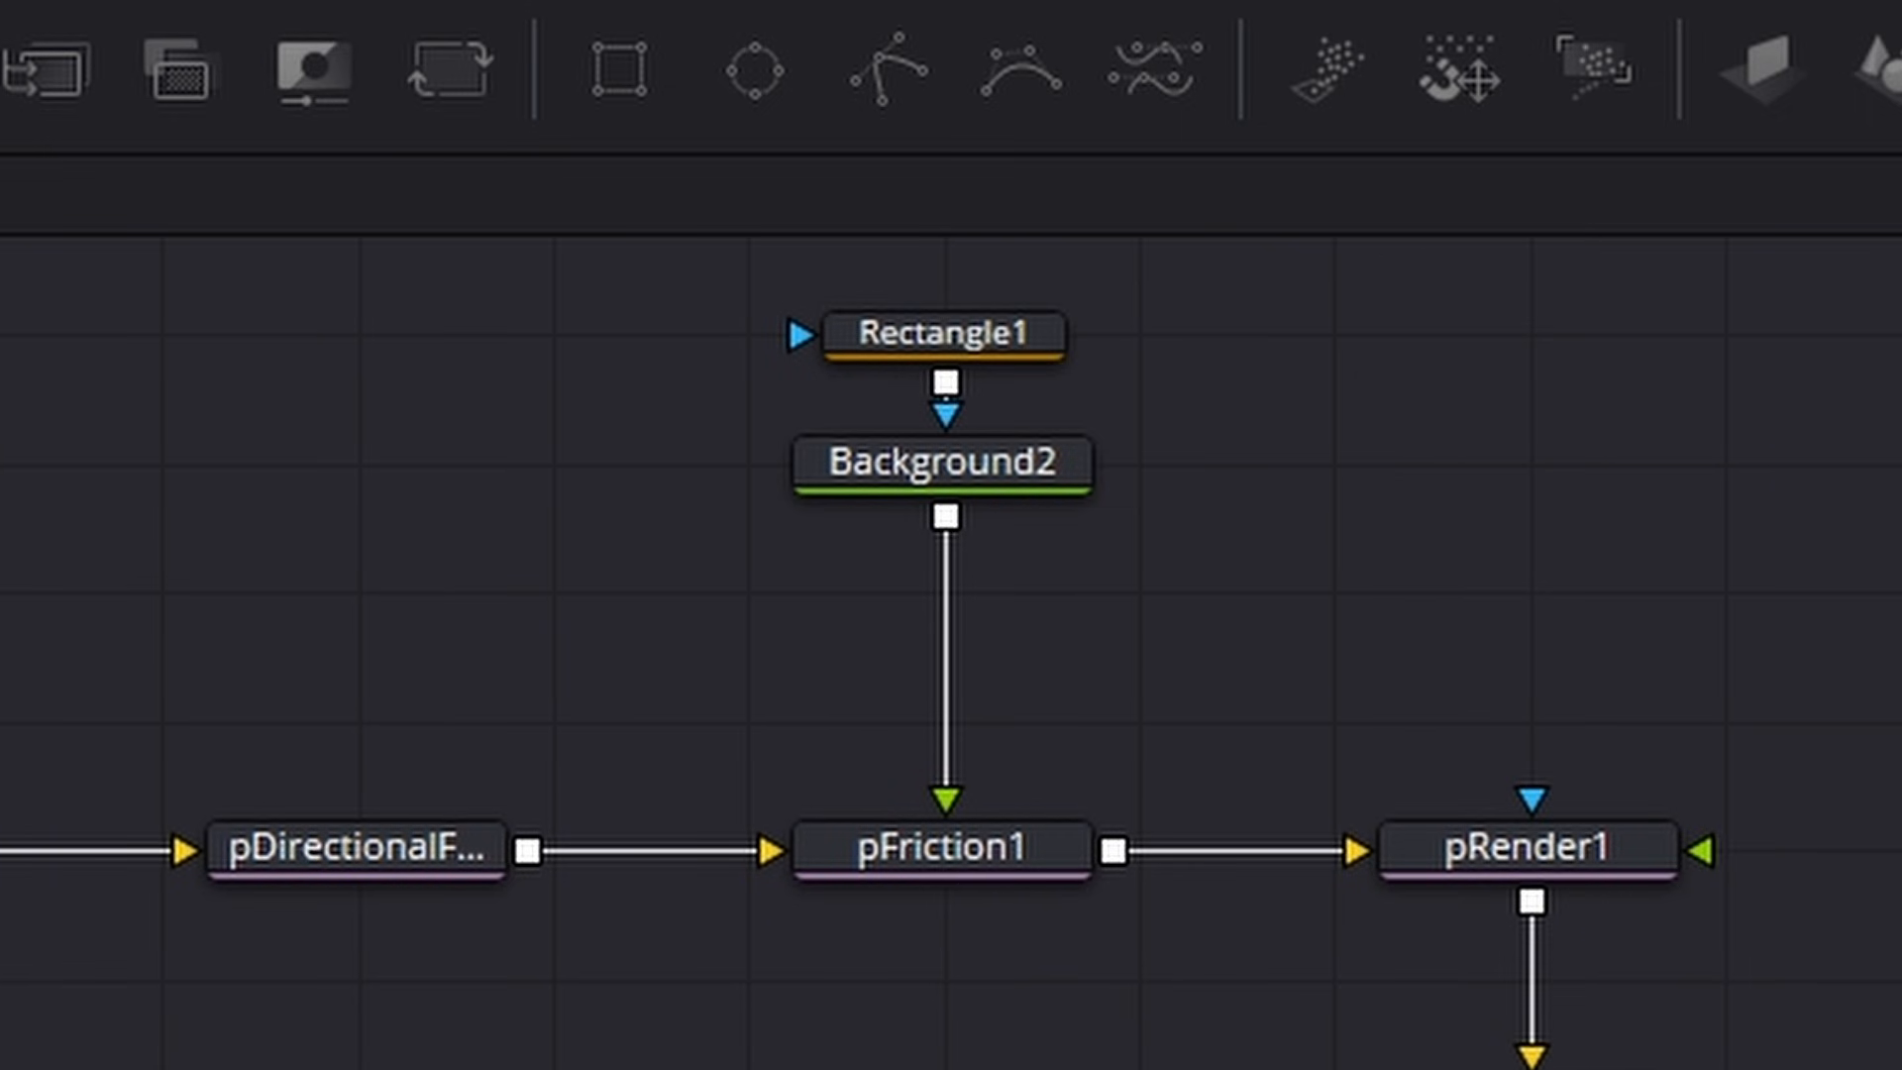
click(996, 331)
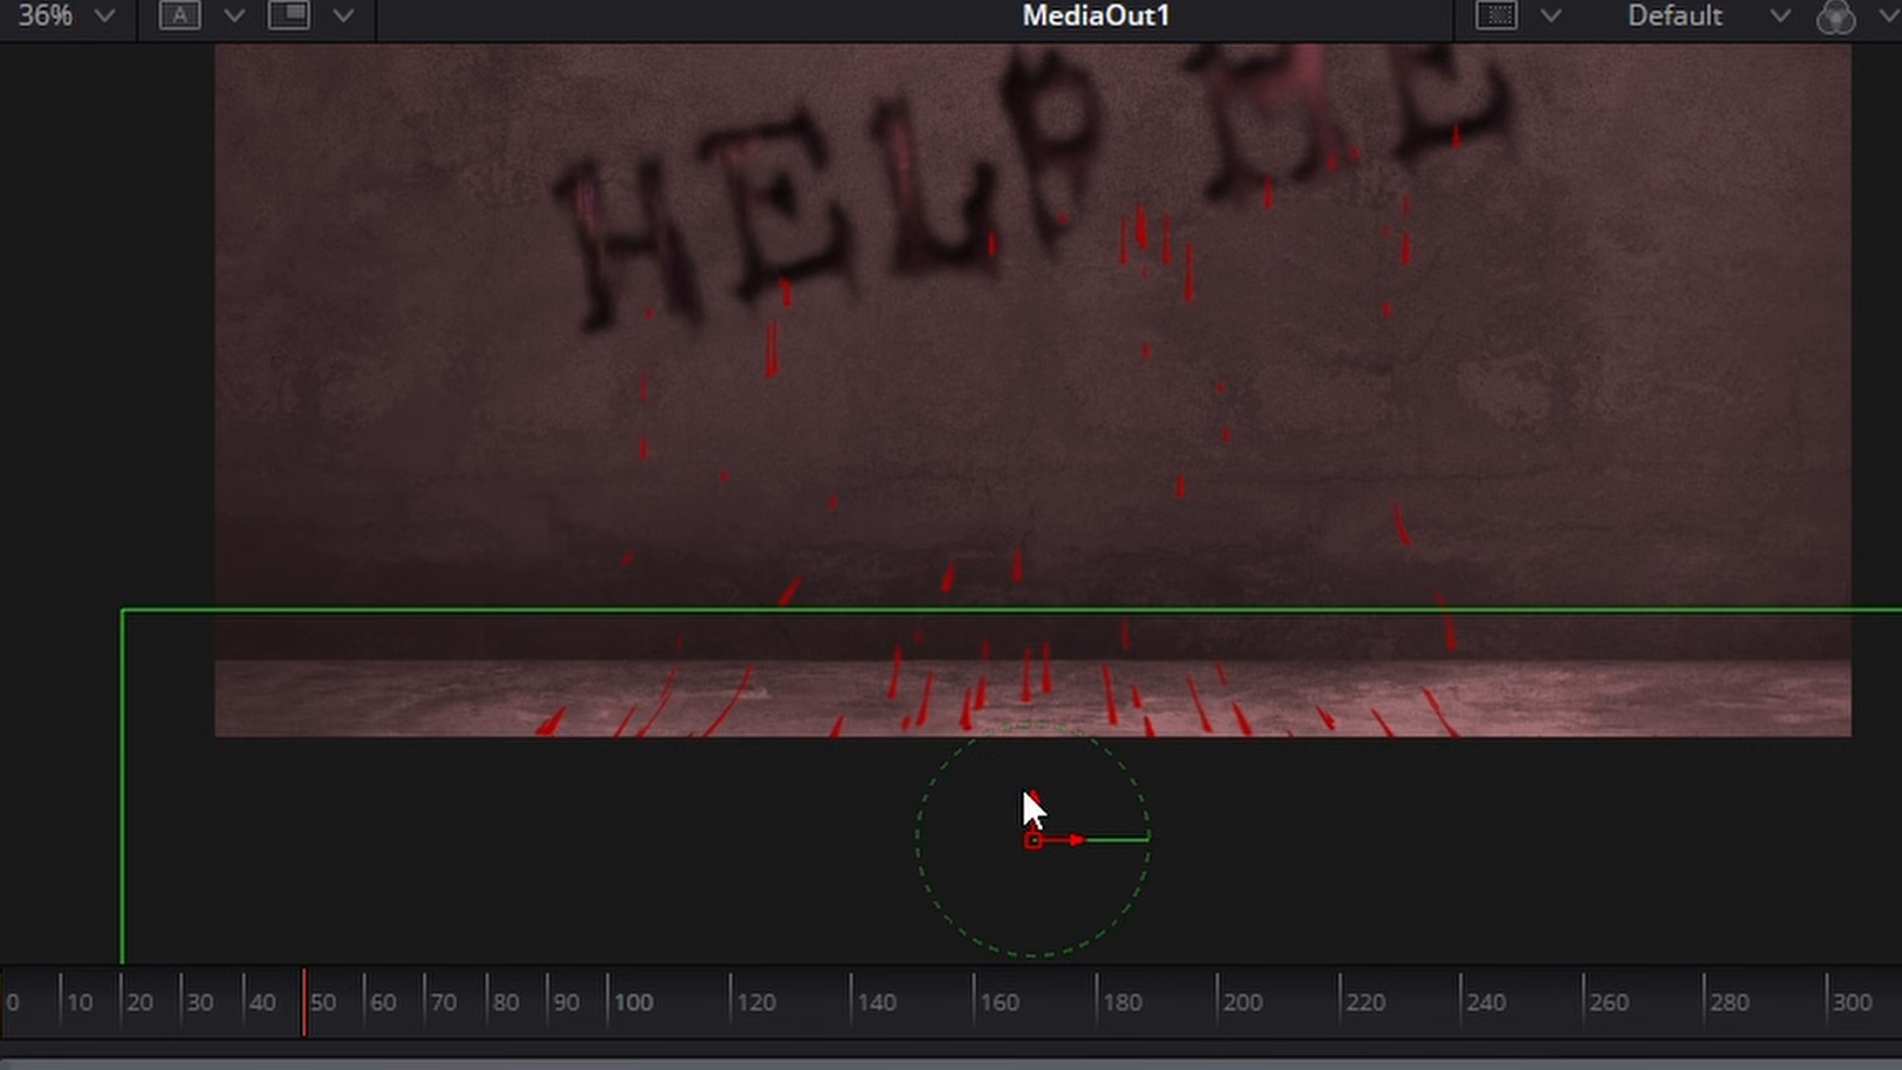
drag(1026, 800, 1022, 838)
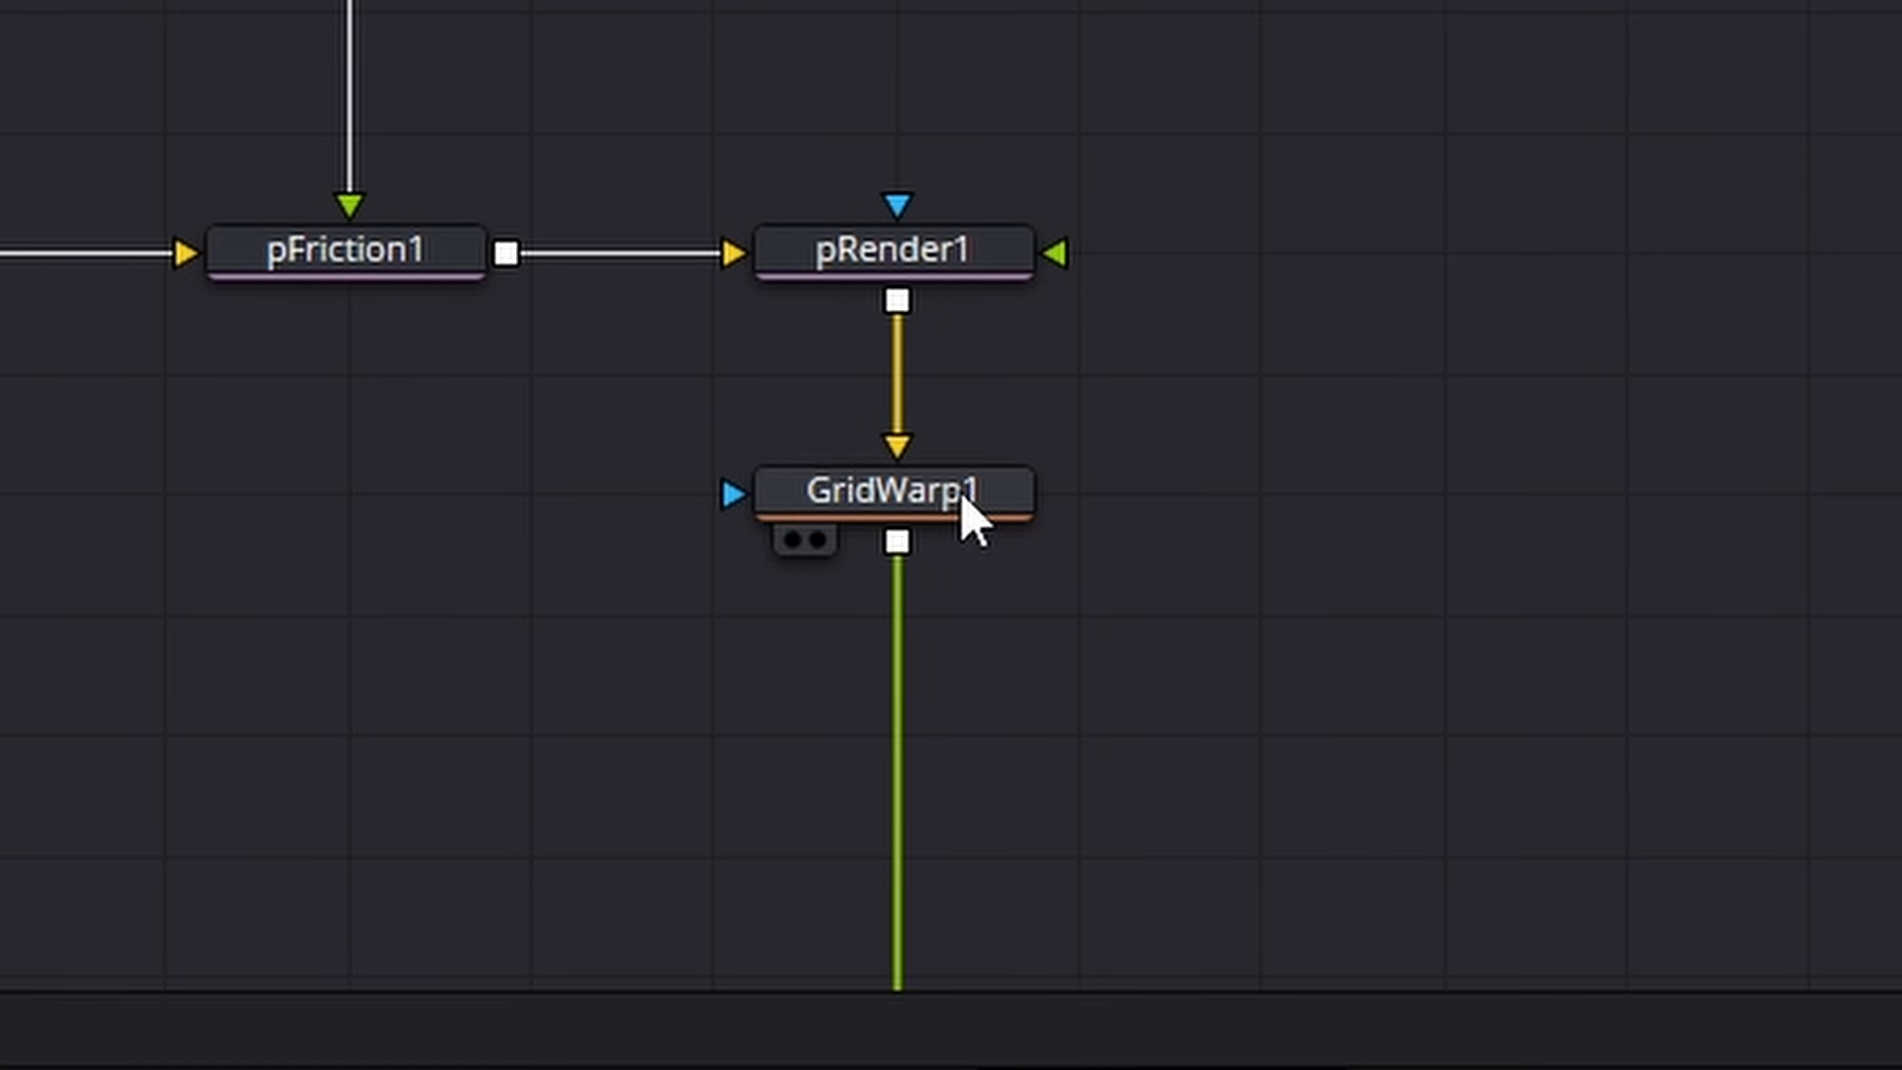
Step: Add a Color Corrector after GridWarp1 and lower its Gain slightly to darken the blood
click(883, 925)
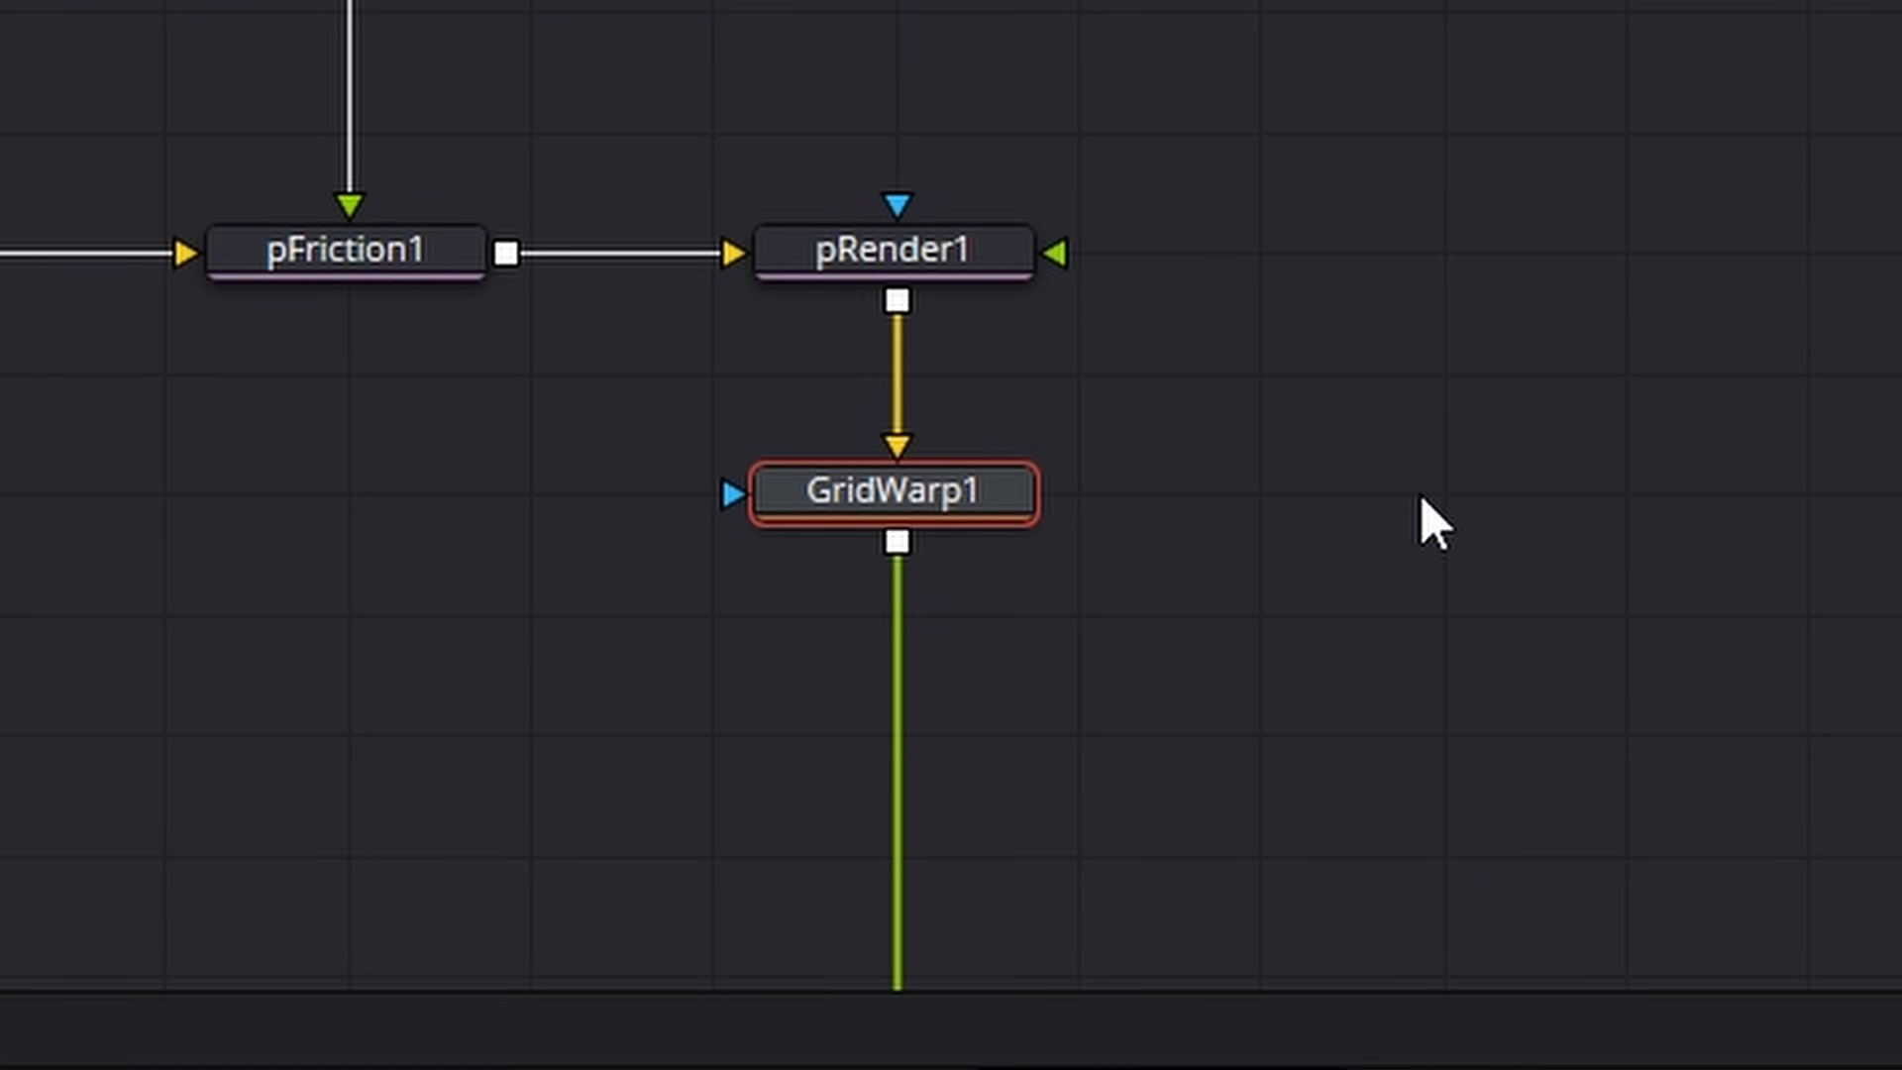
key(shift+space)
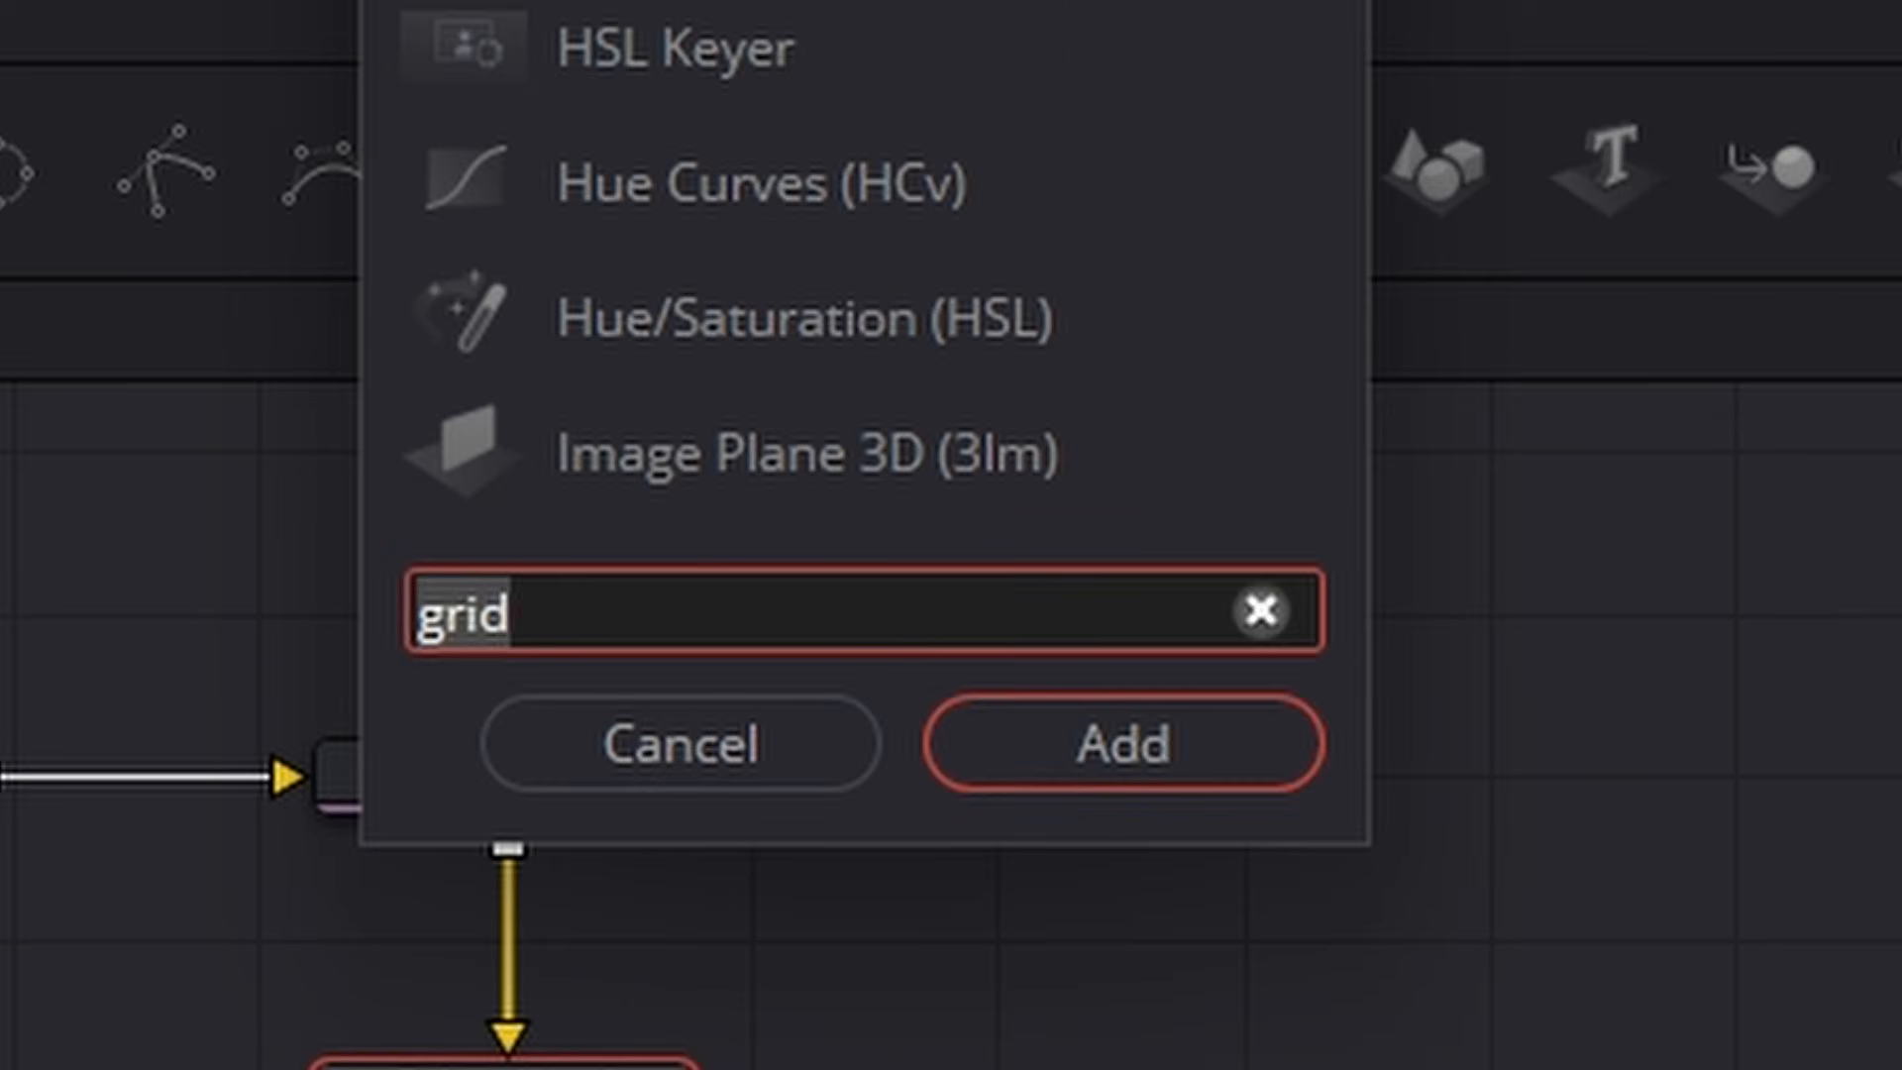
text(cc)
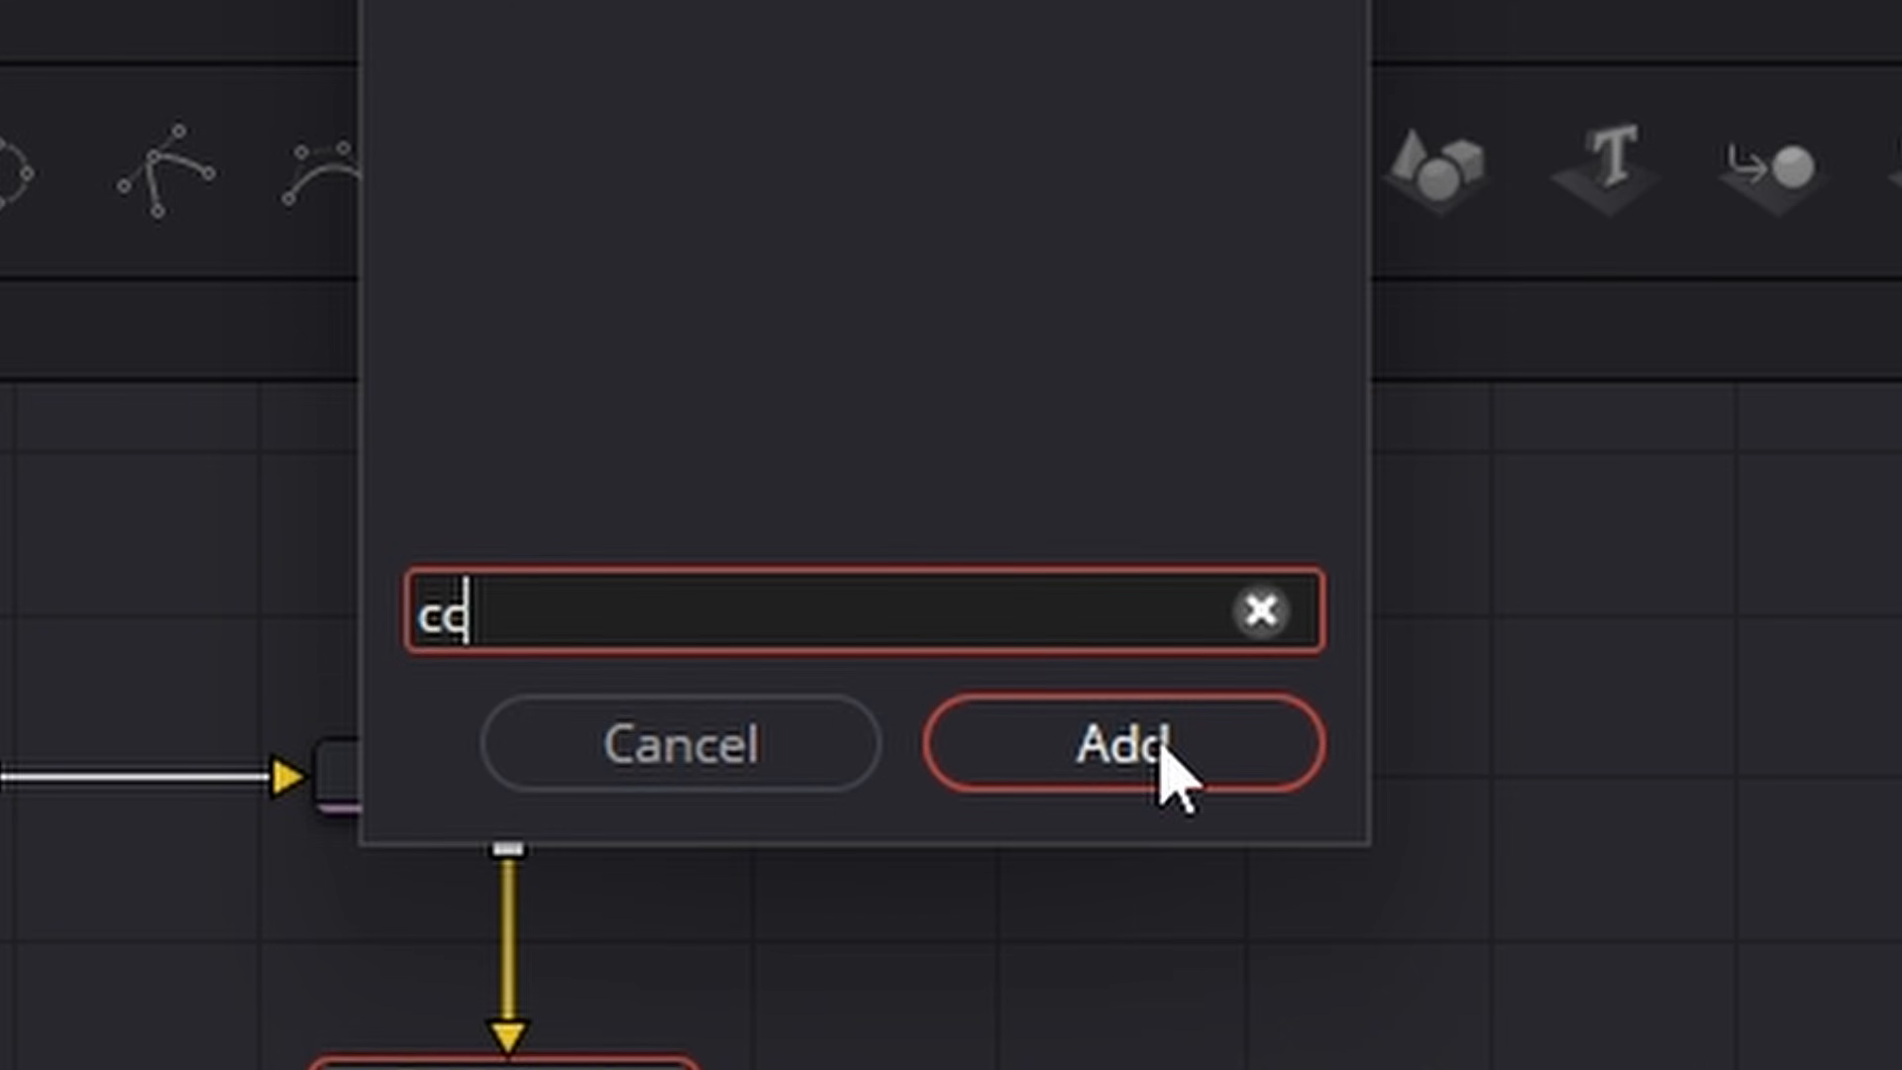
click(1165, 759)
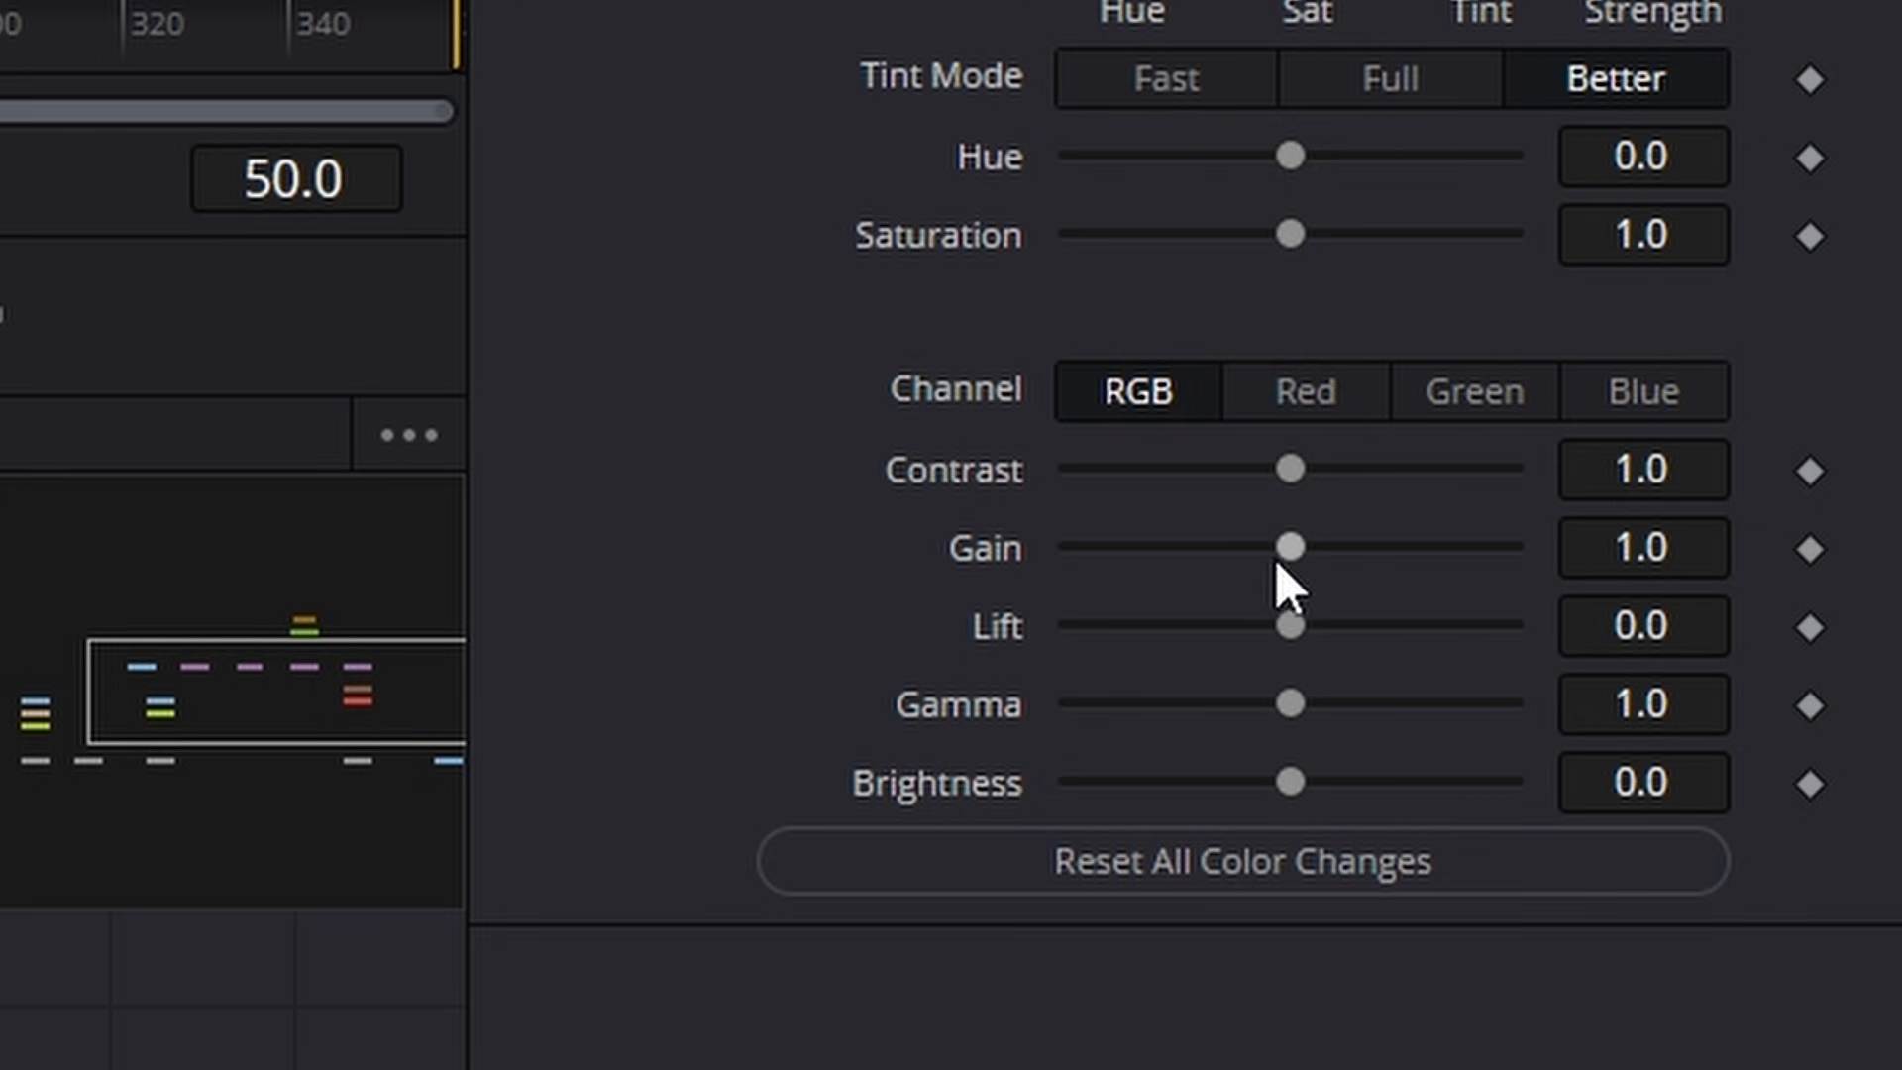
drag(1292, 560, 1253, 560)
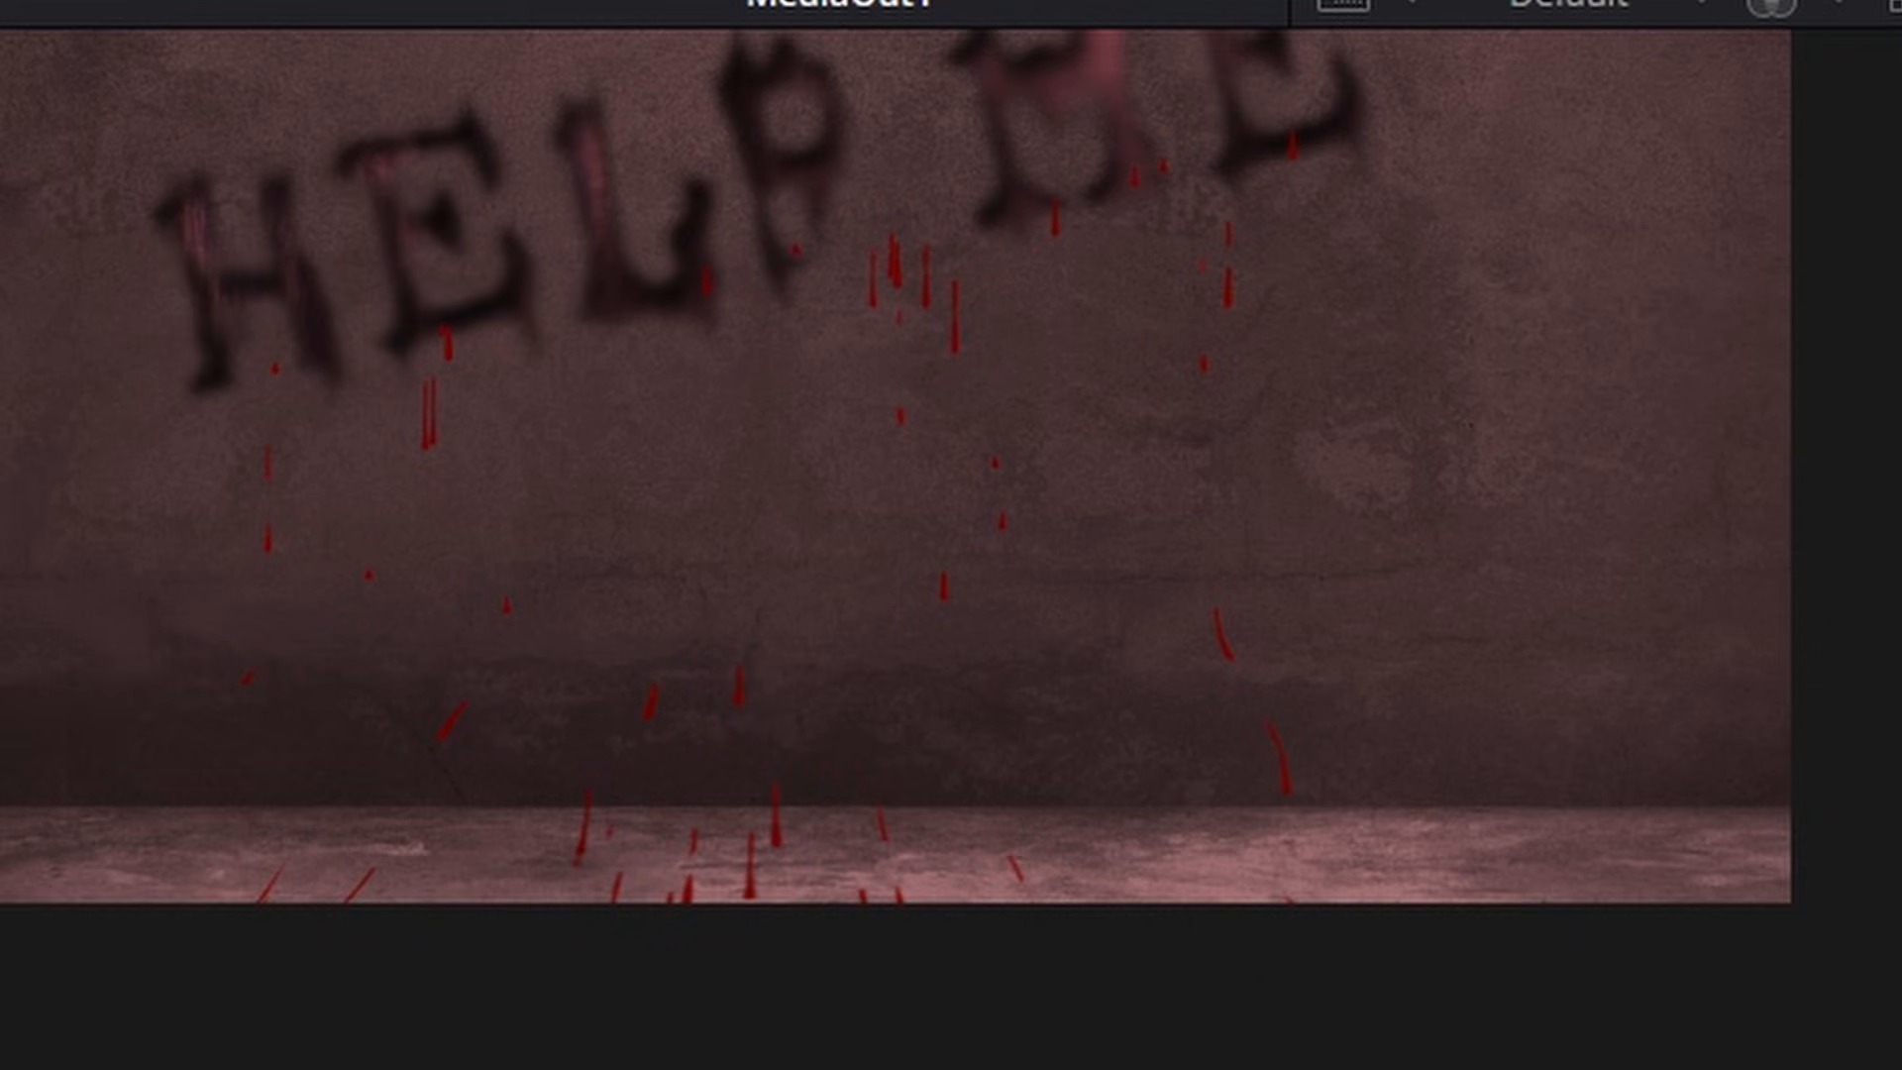
Step: Move MediaOut1 farther away from Merge3 and add the green-screen skeleton clip to the node graph
drag(1833, 620, 1883, 627)
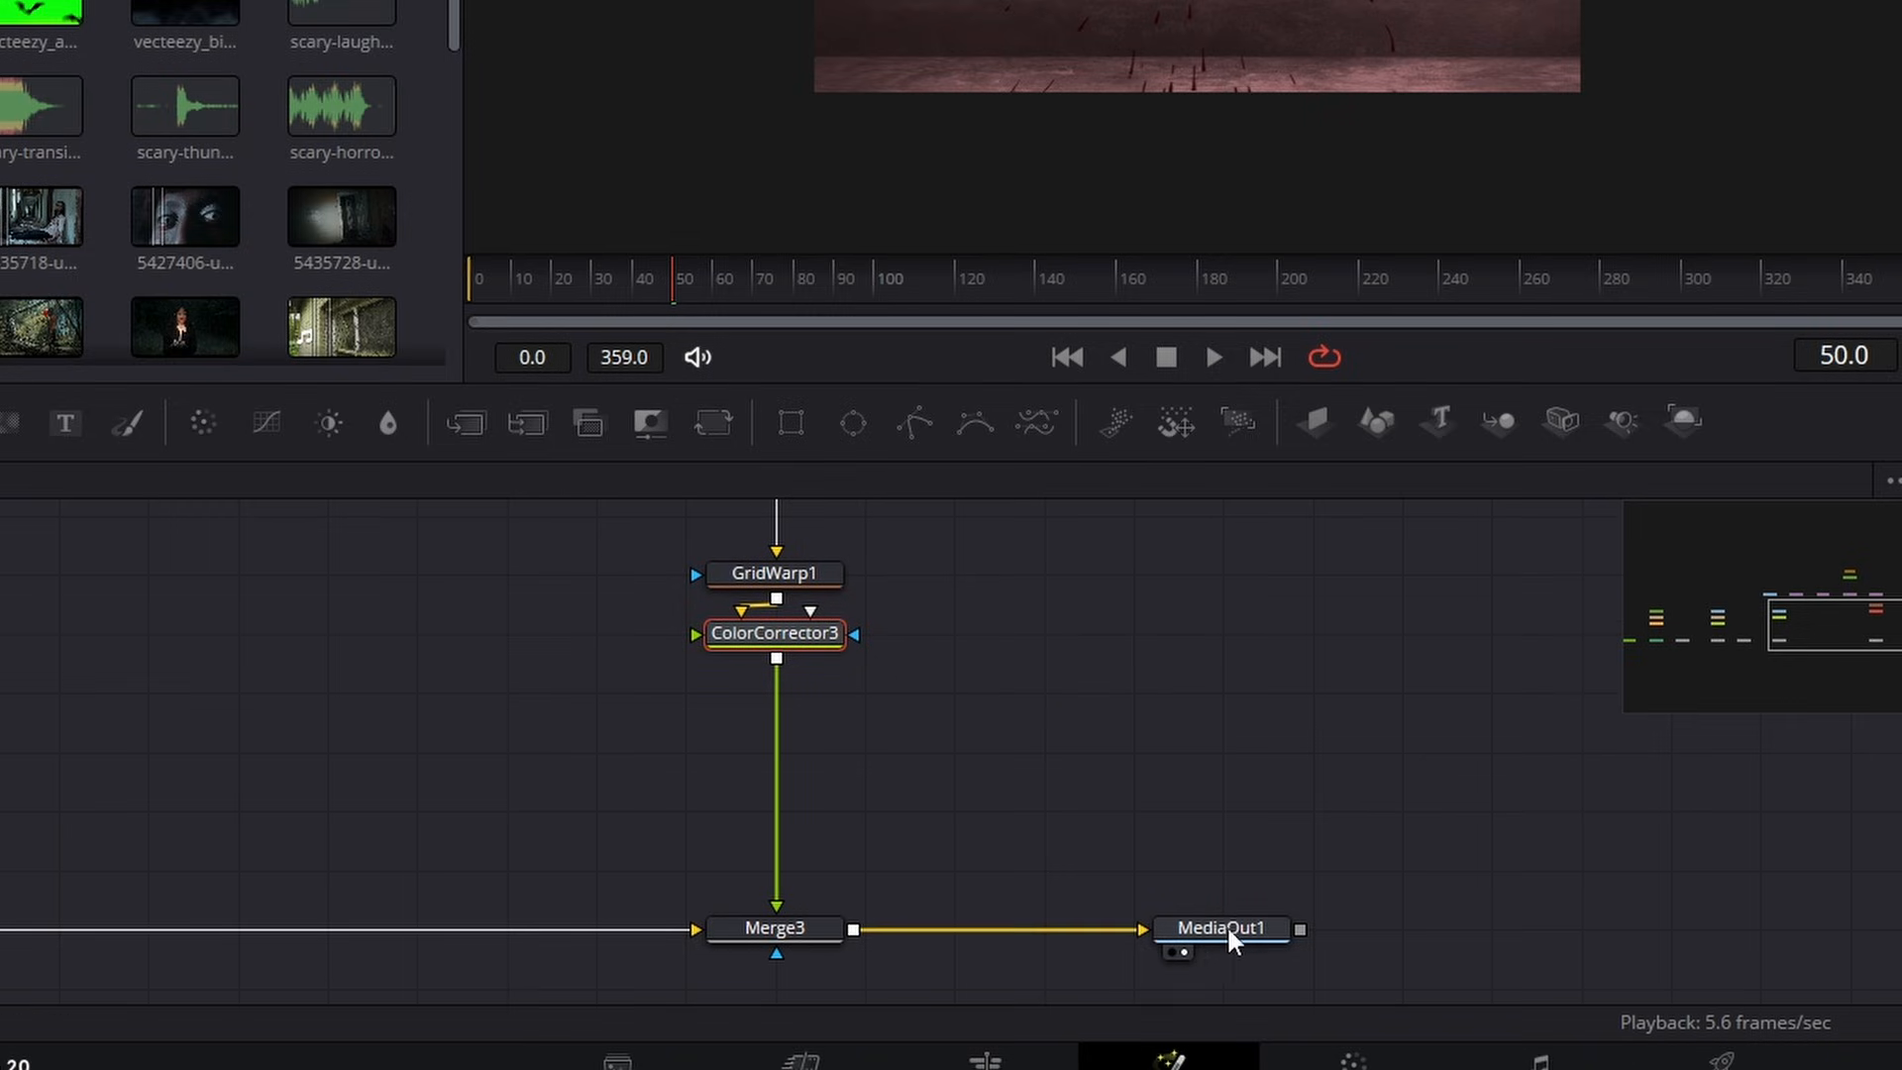
drag(1232, 939, 1613, 948)
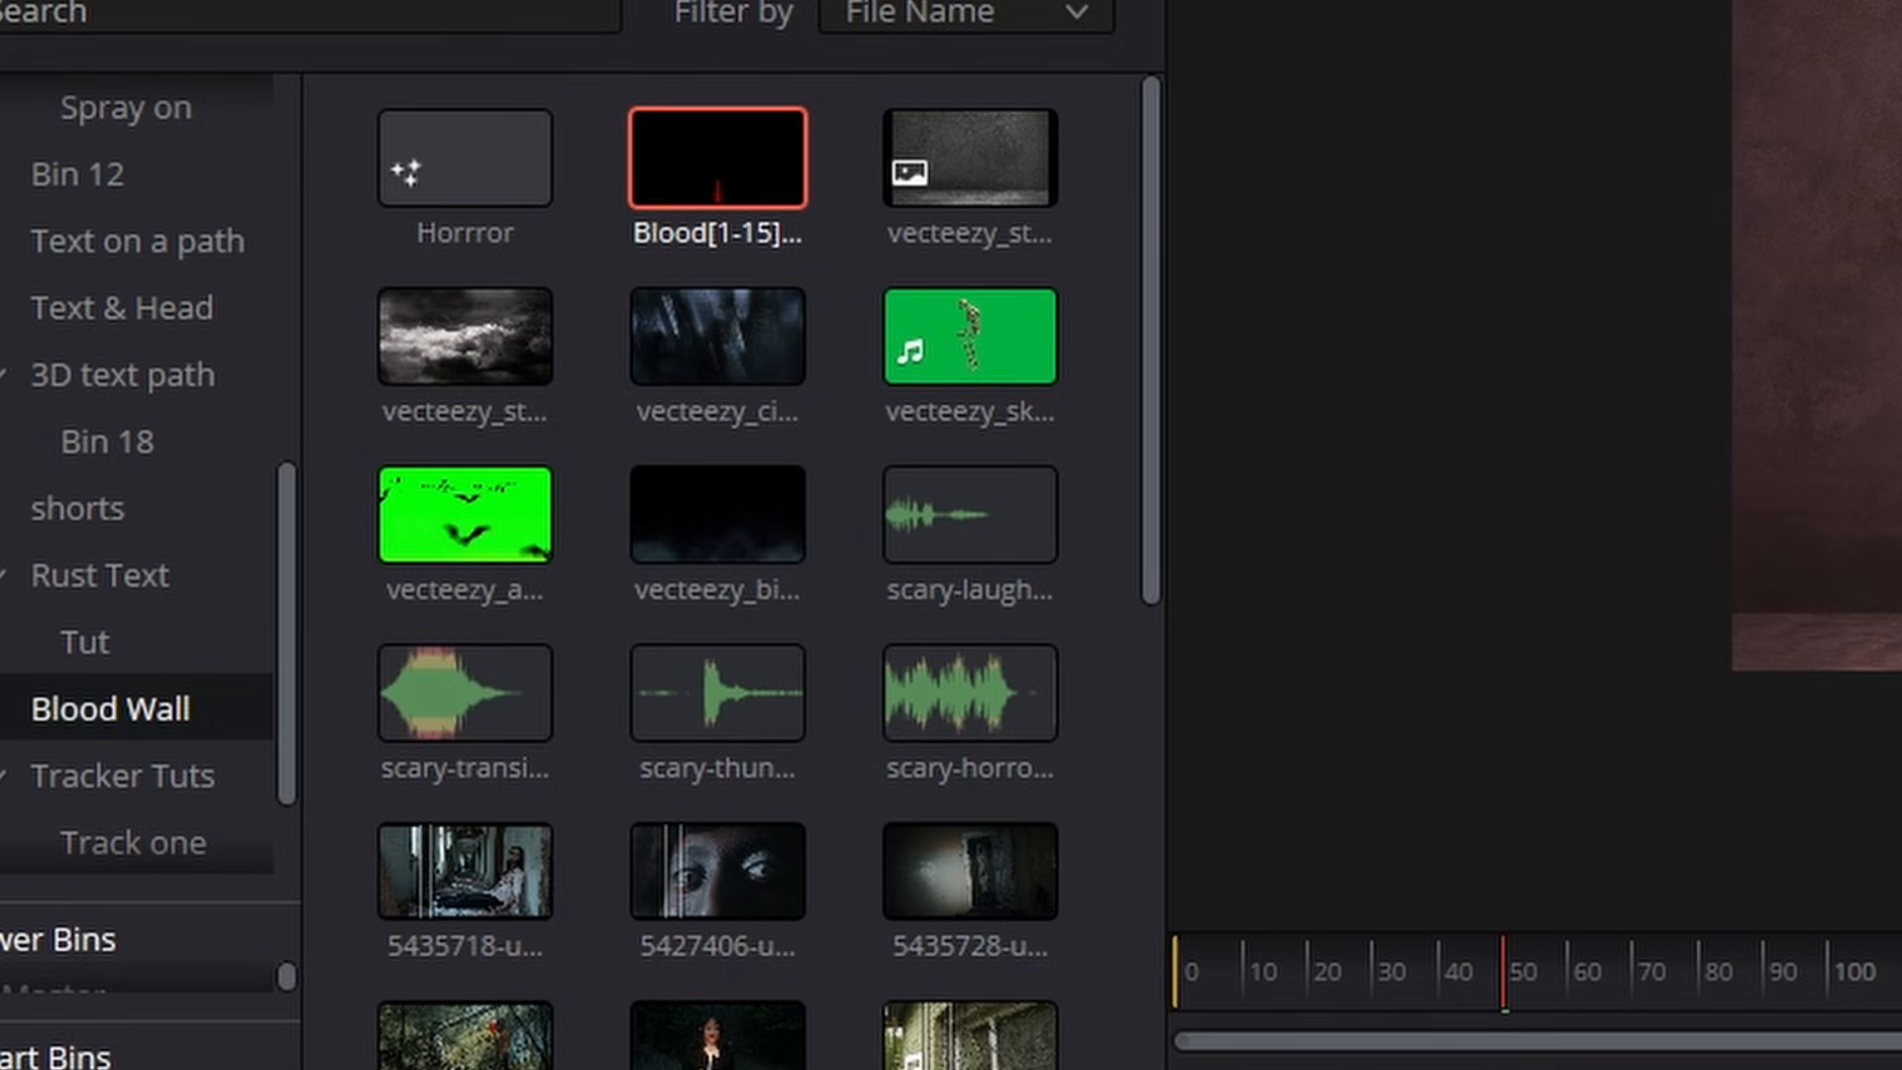
drag(949, 321, 1000, 481)
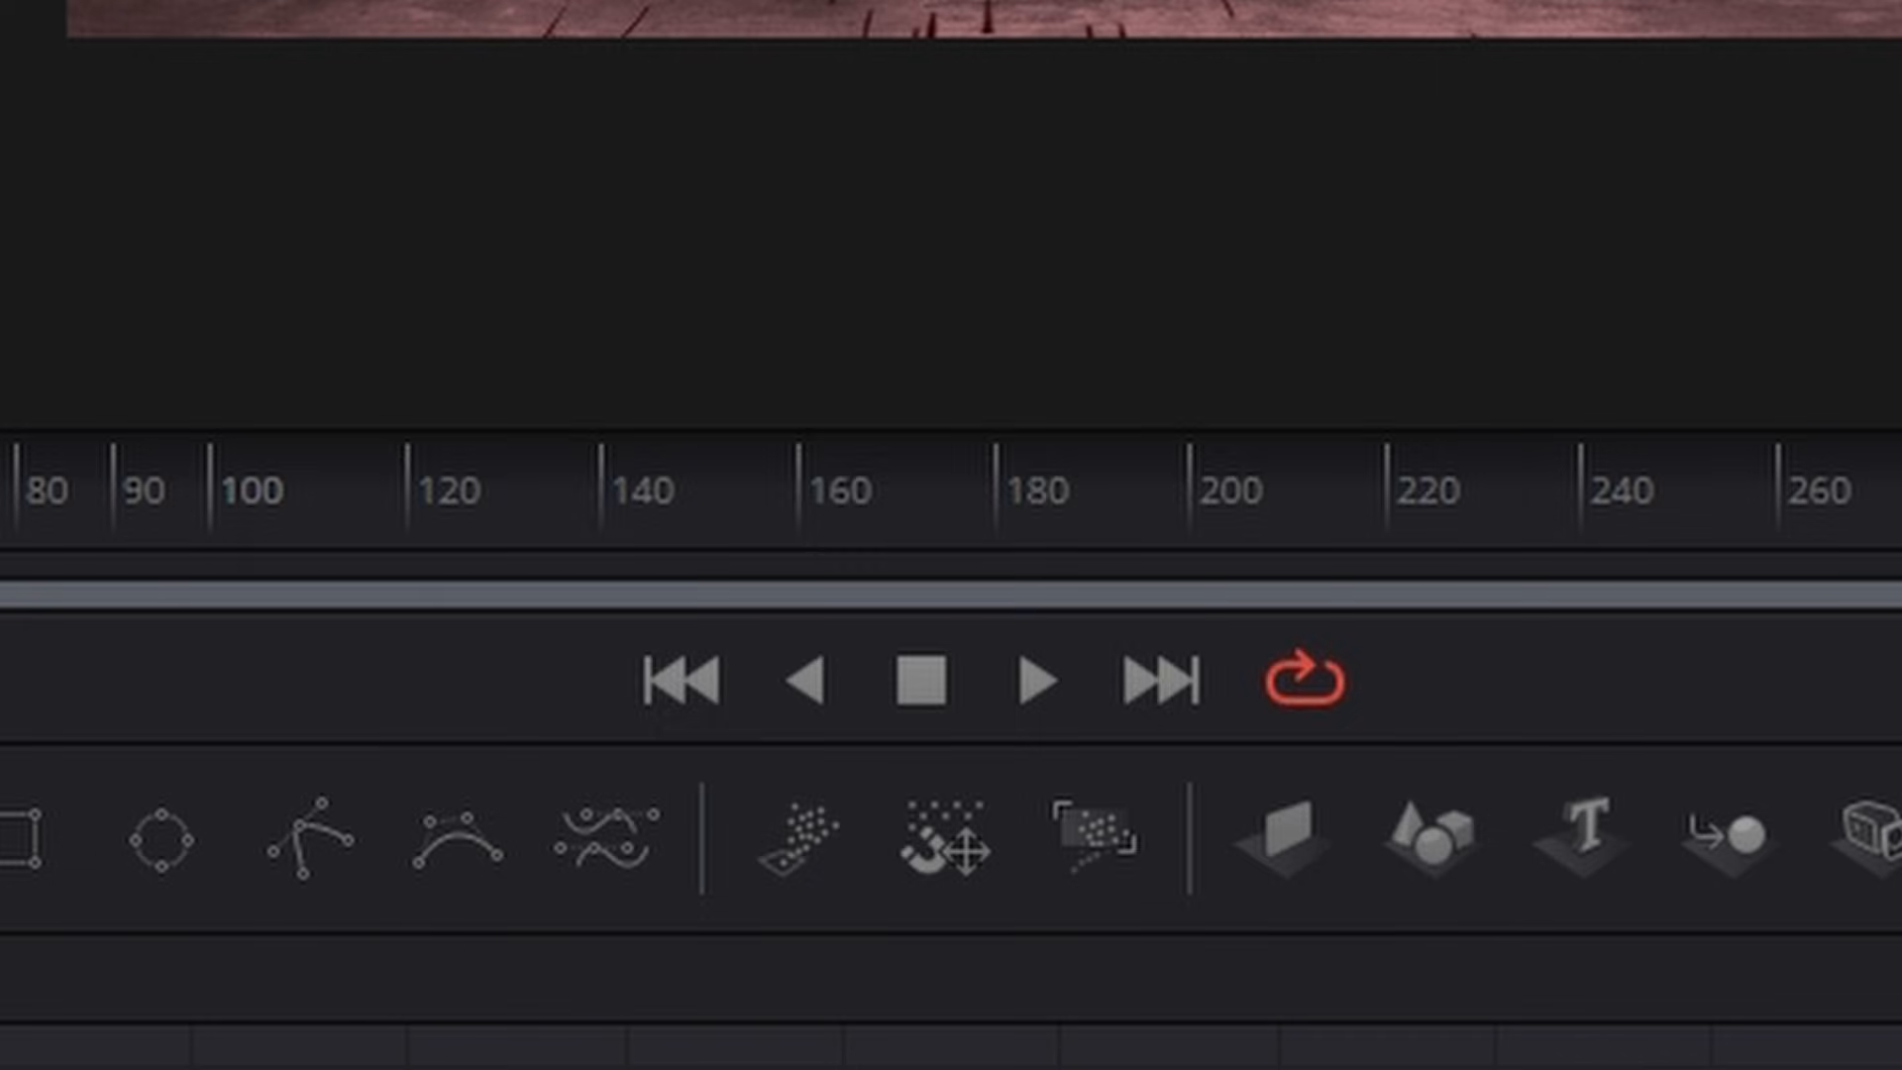
Step: Rename the new skeleton clip node as Skelenton
key(F2)
text(S)
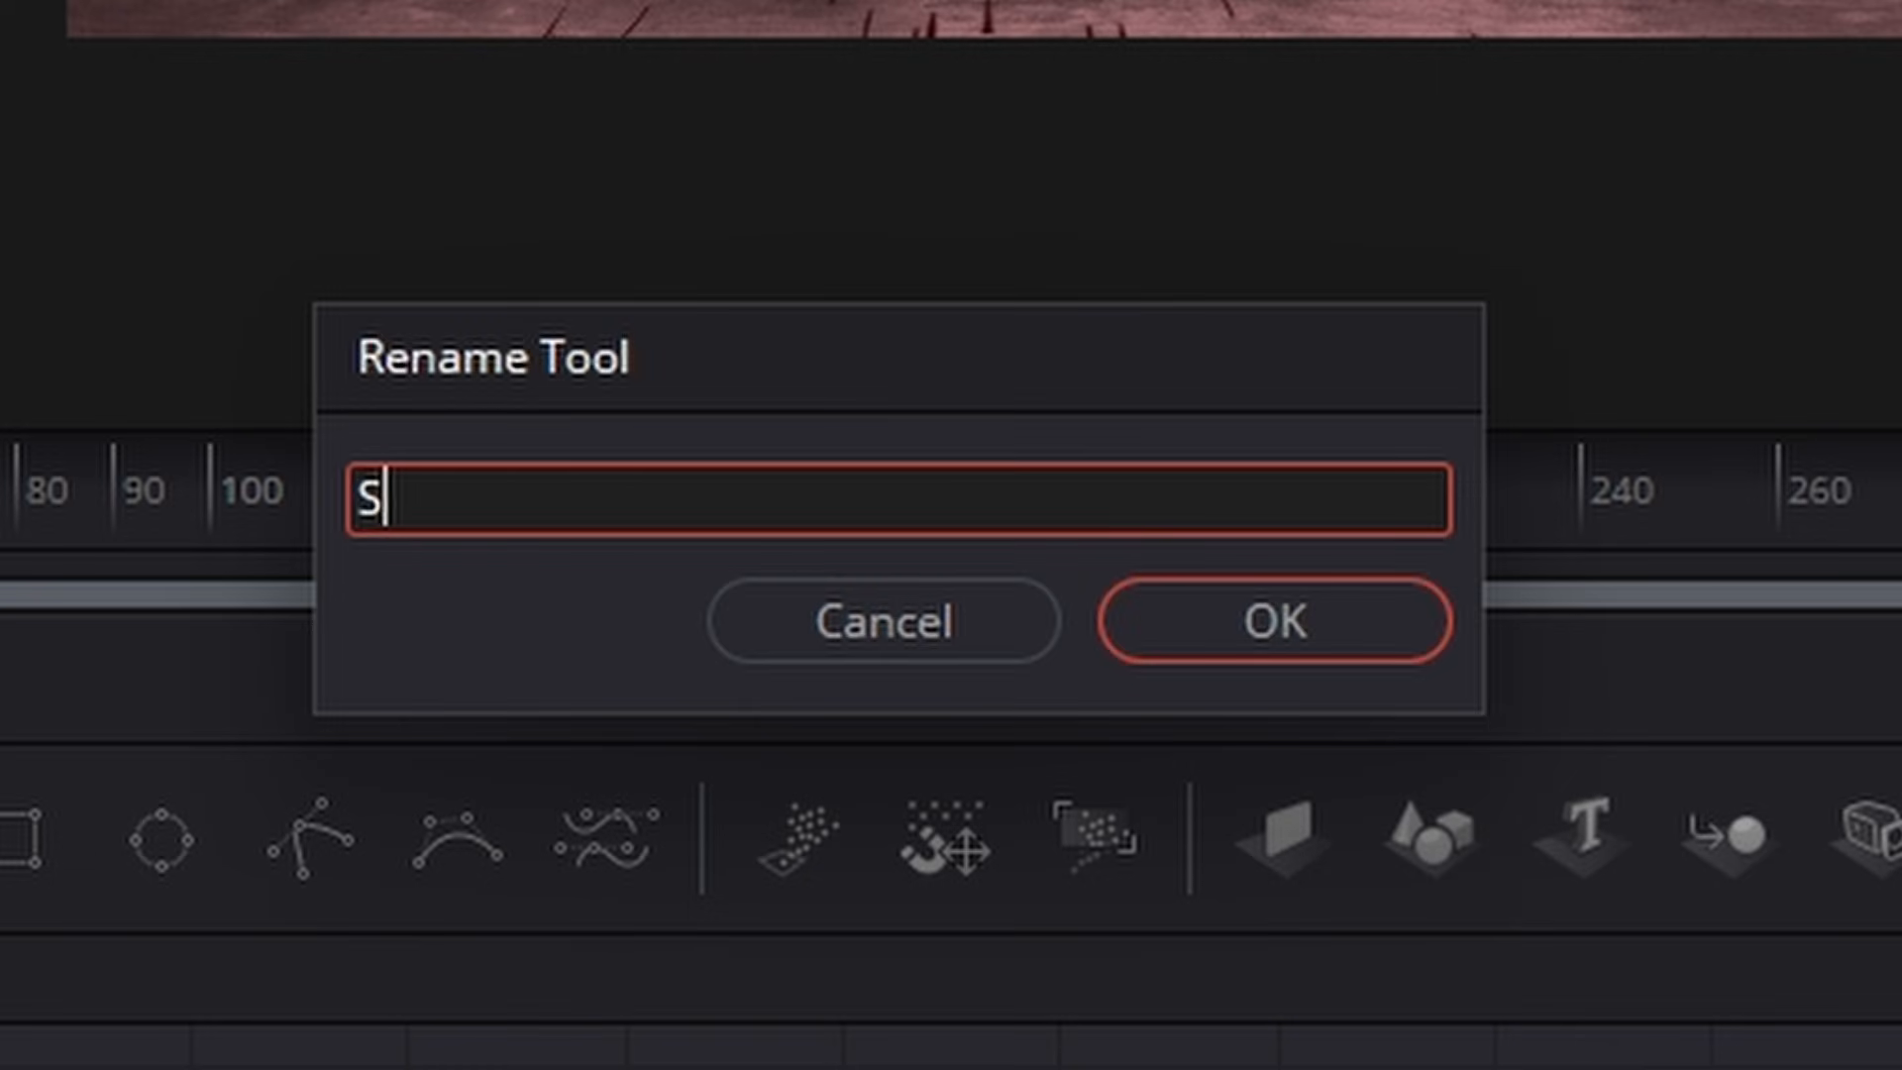
text(kelenton)
key(Return)
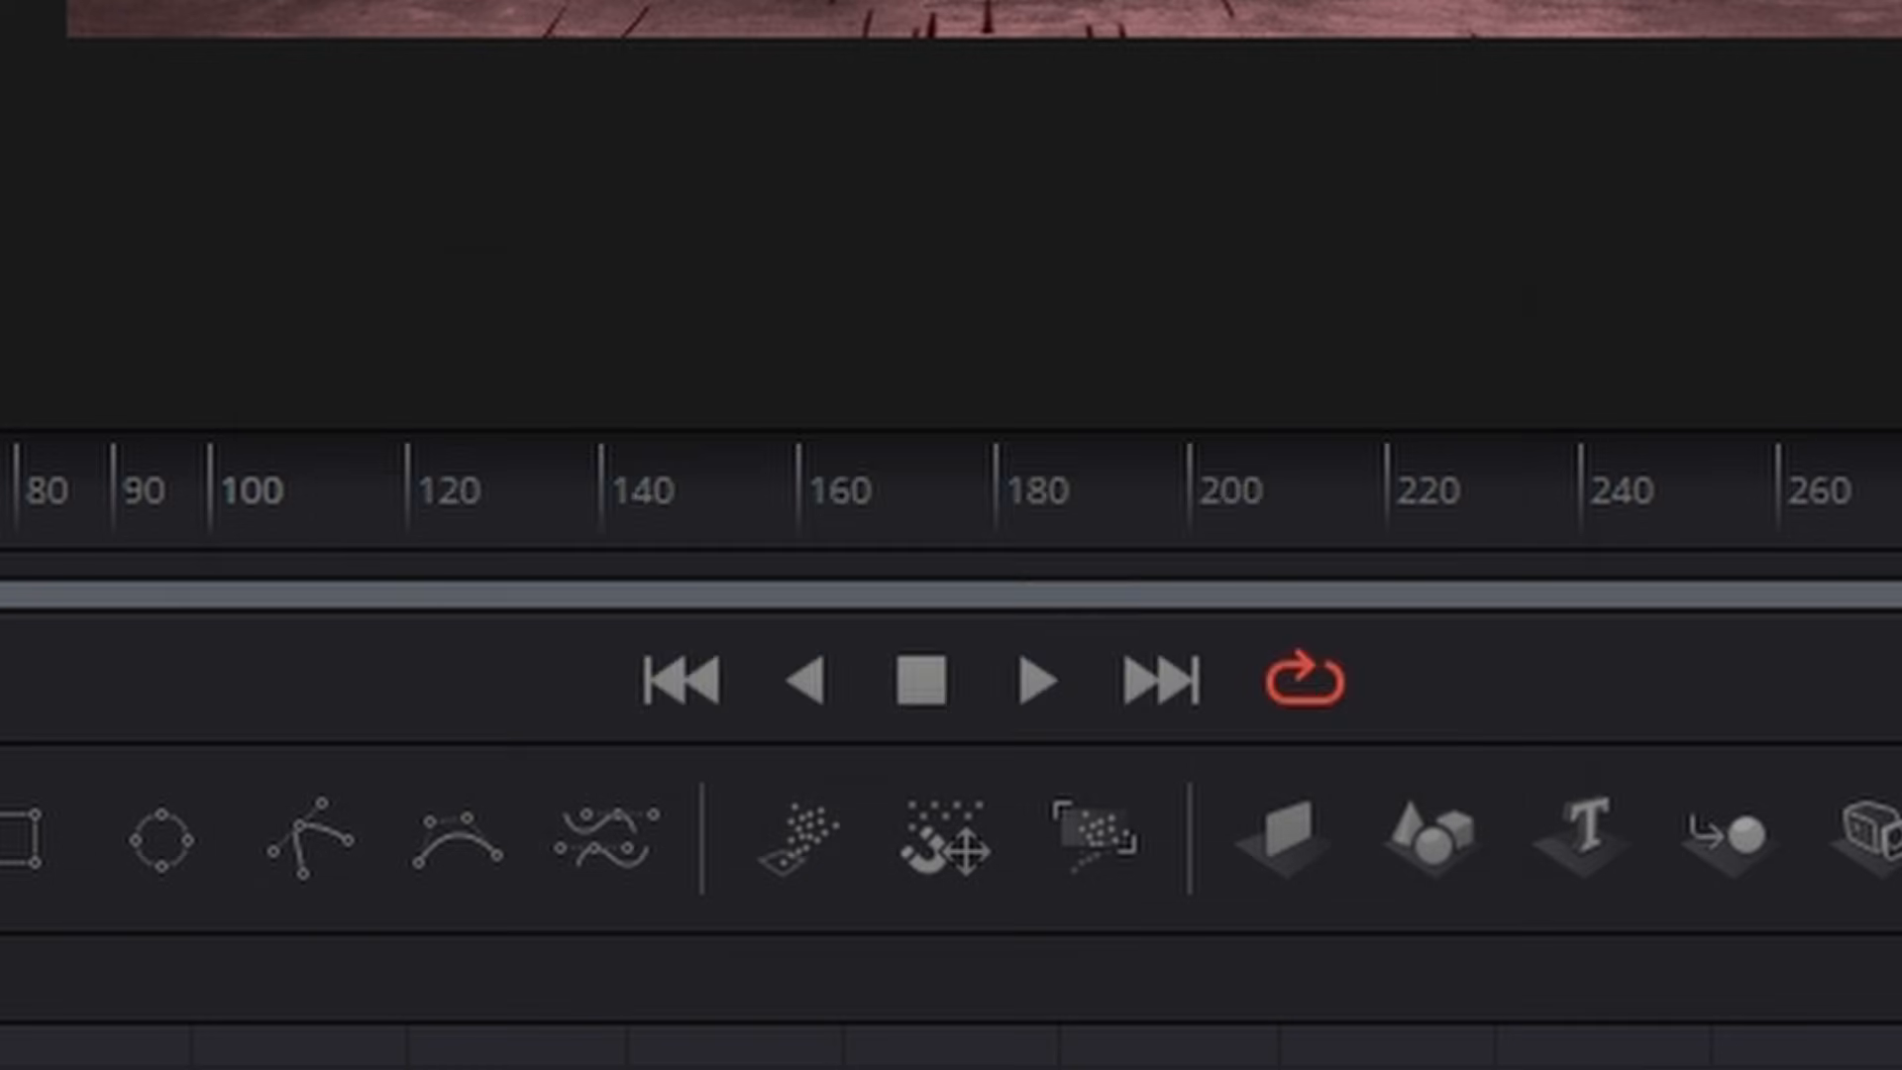
Step: Place the Skelenton node above the main node line and merge its output over Merge3's result
drag(1381, 353, 1301, 147)
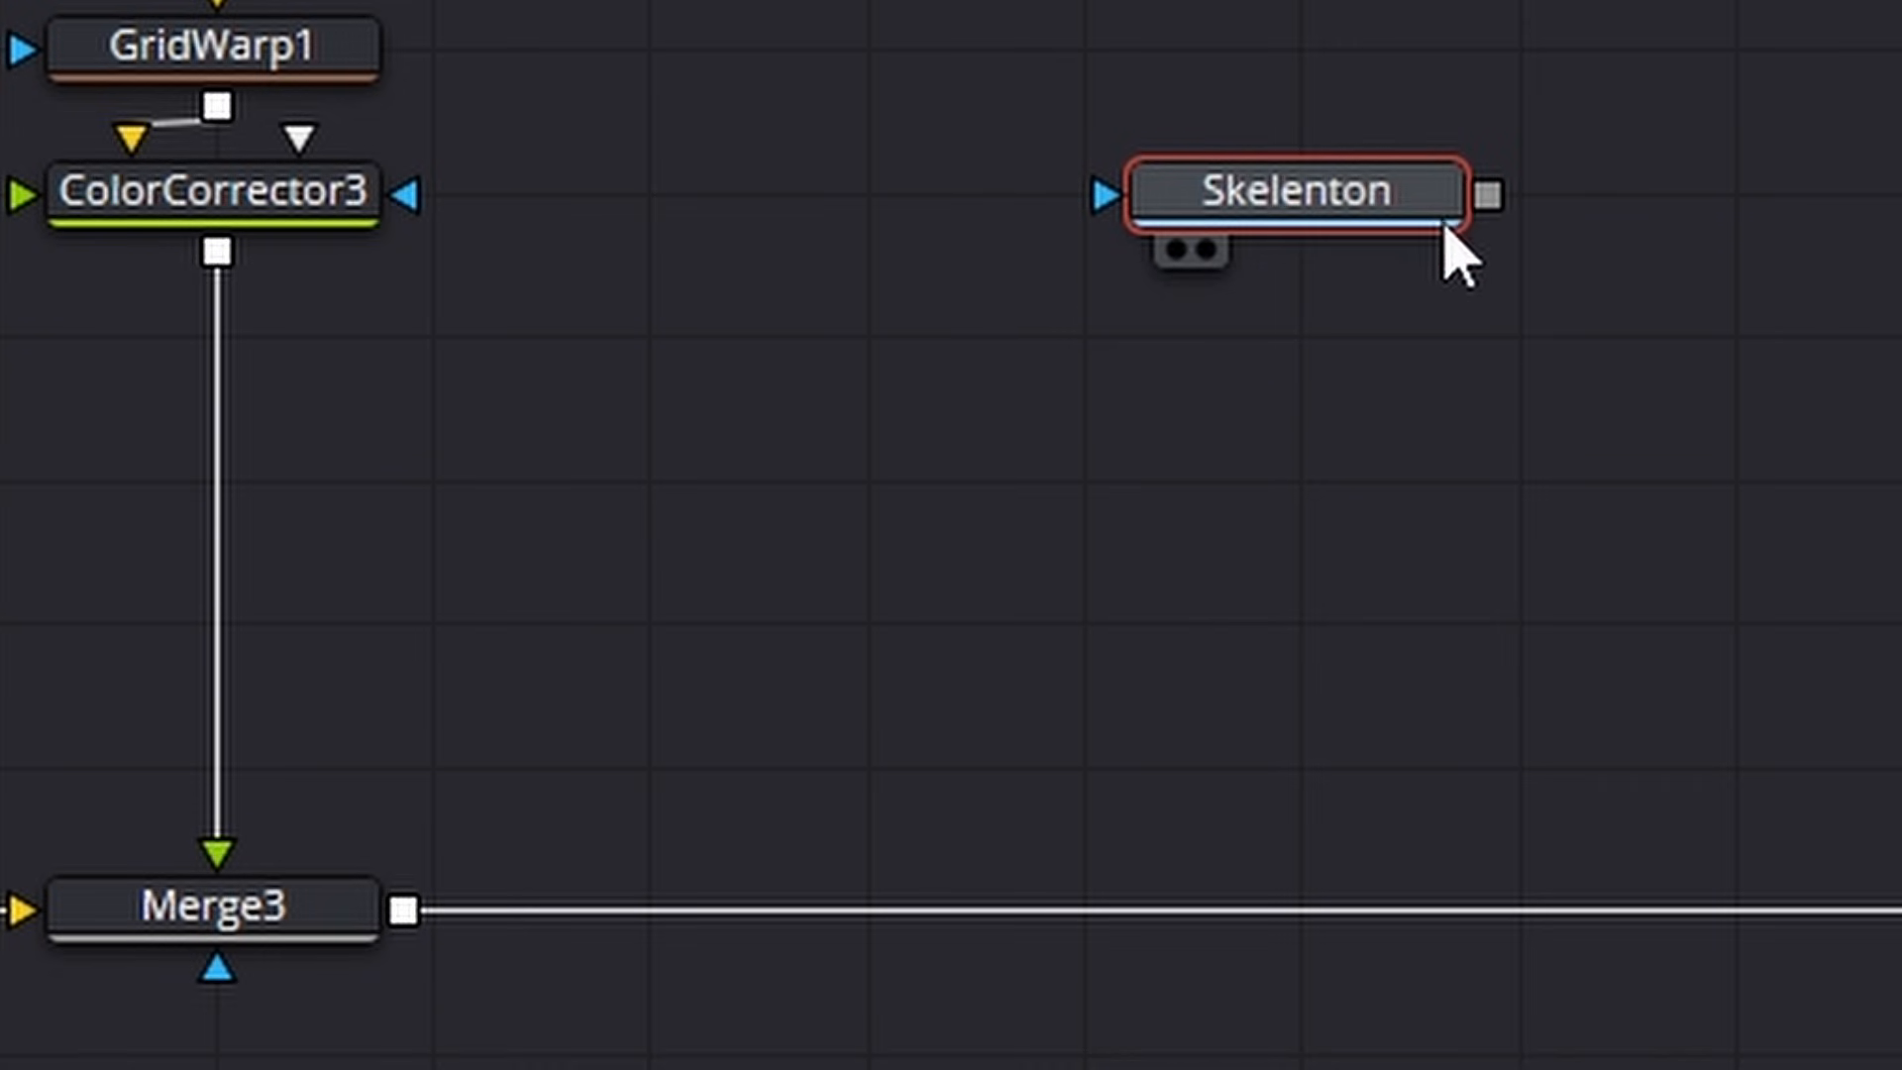
drag(1487, 196, 401, 917)
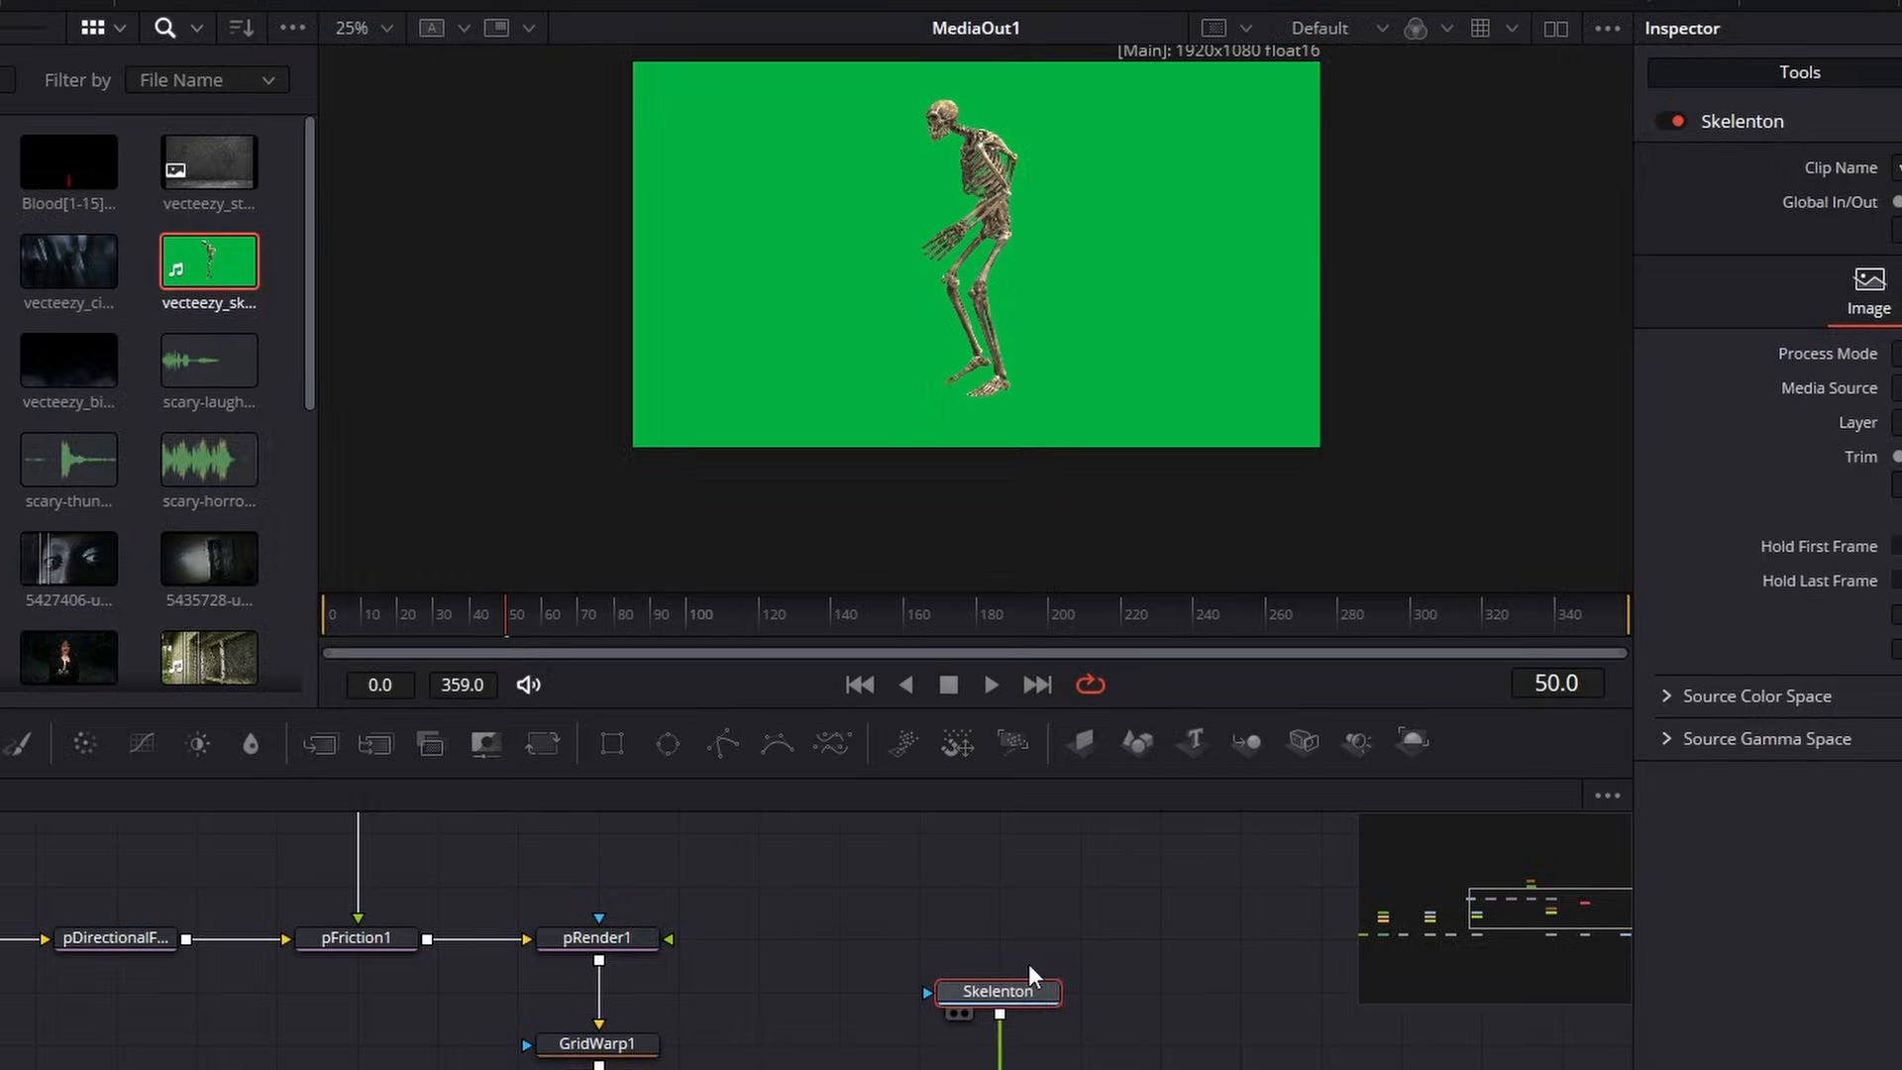
drag(1029, 965, 1027, 943)
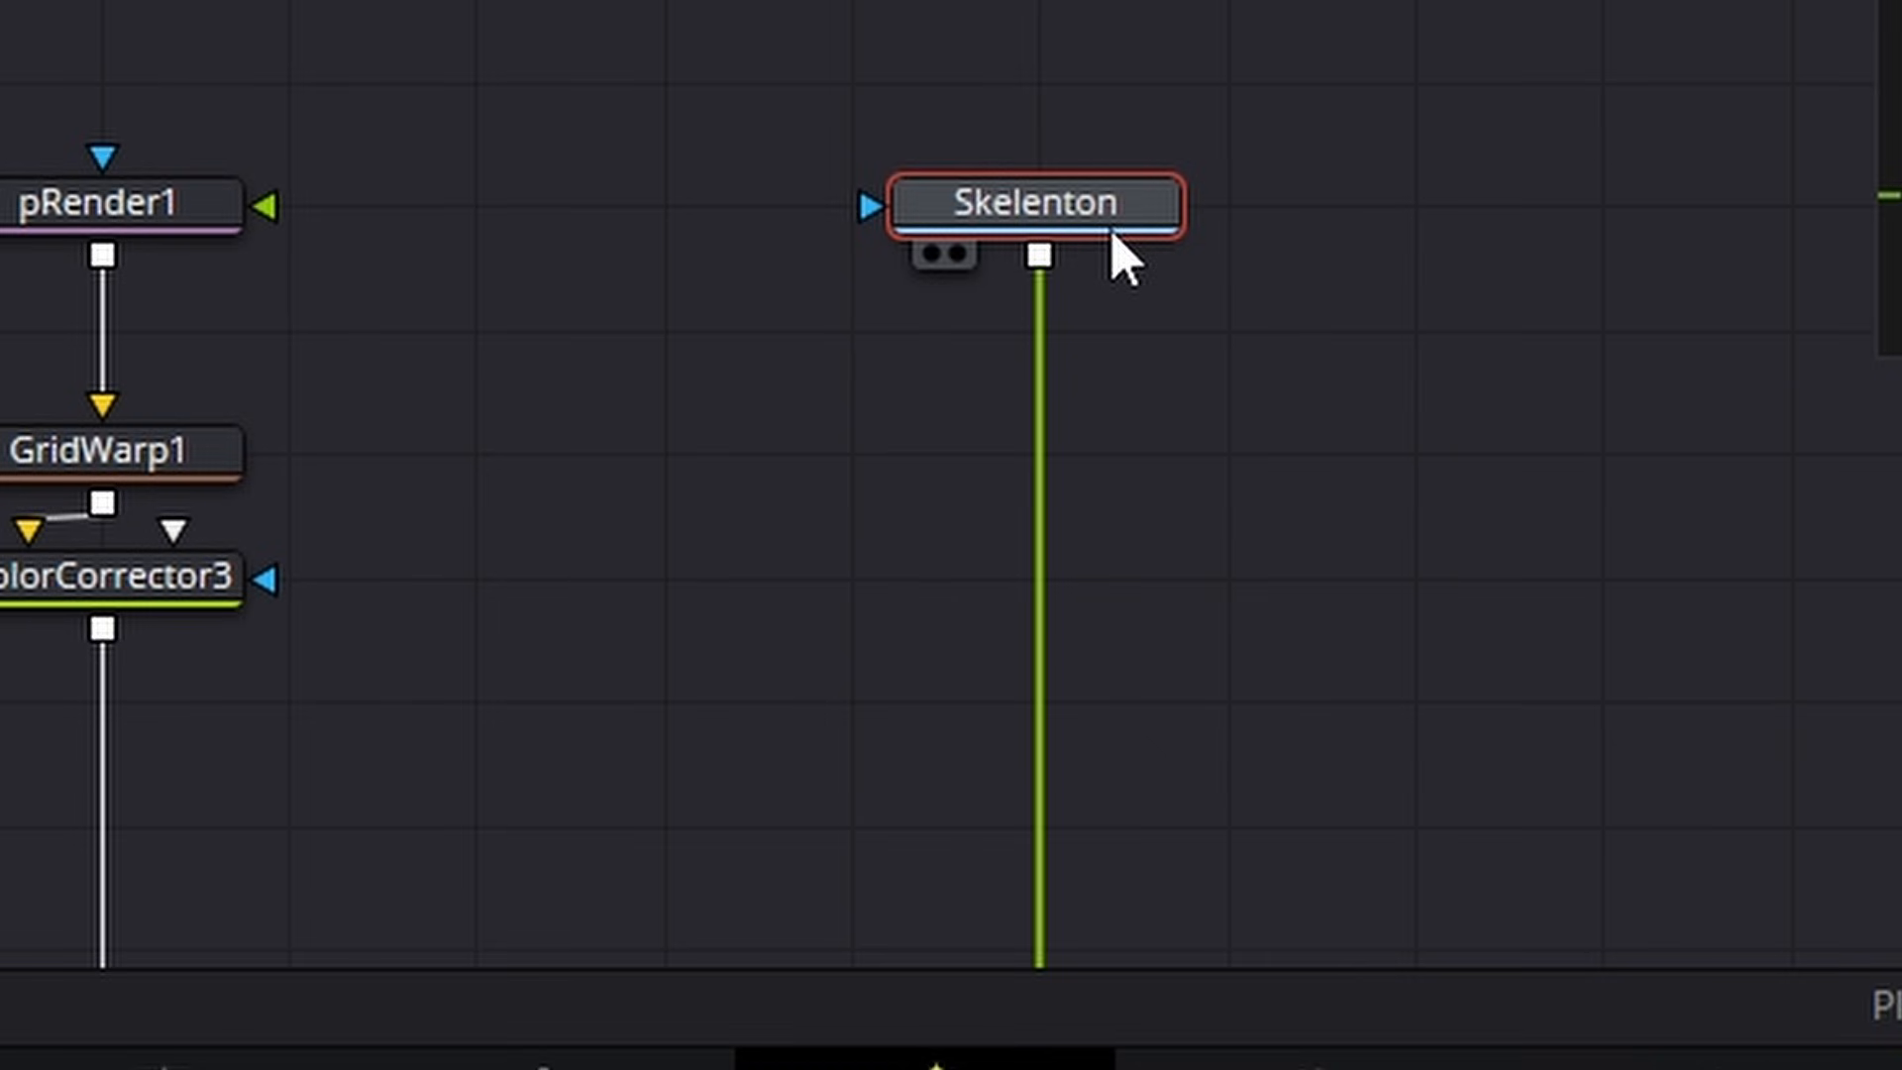
Step: Add a Delta Keyer after Skelenton and sample the clip's green backdrop as its Background Color
key(shift+space)
key(BackSpace)
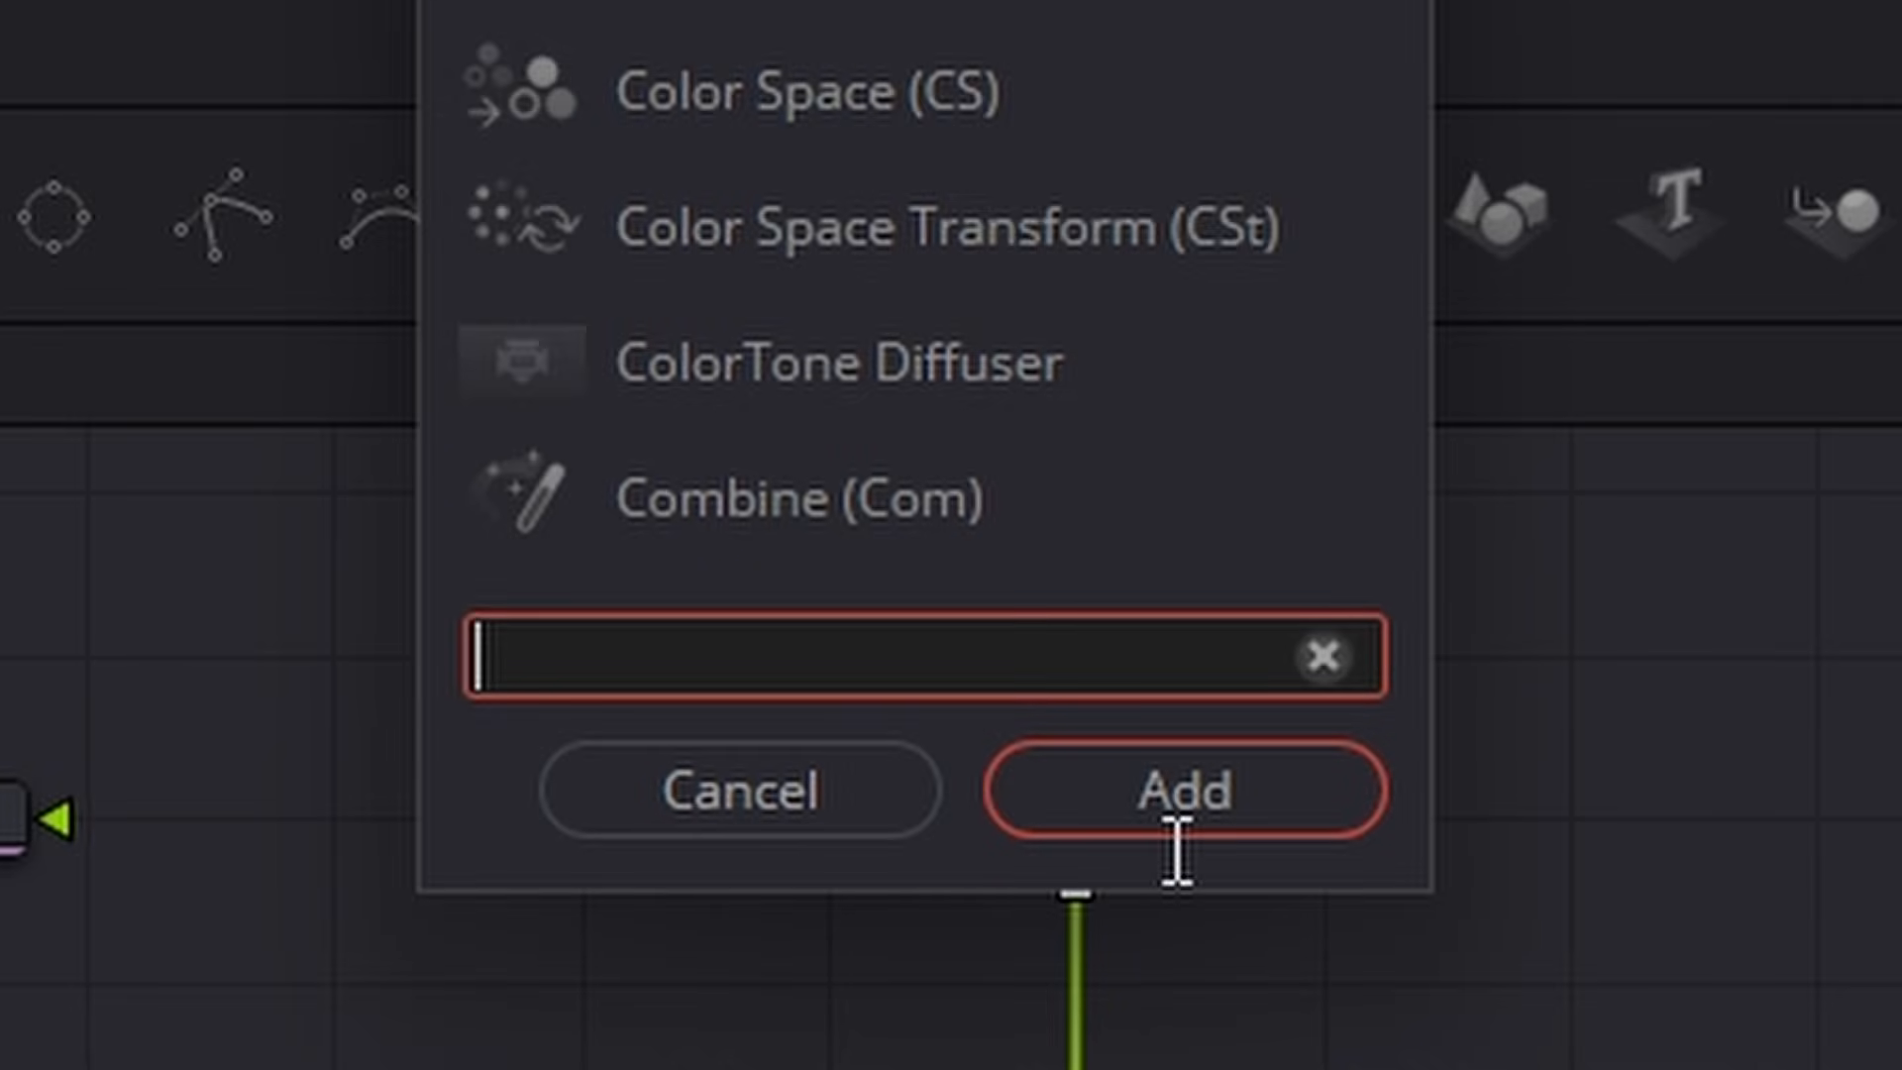
text(del)
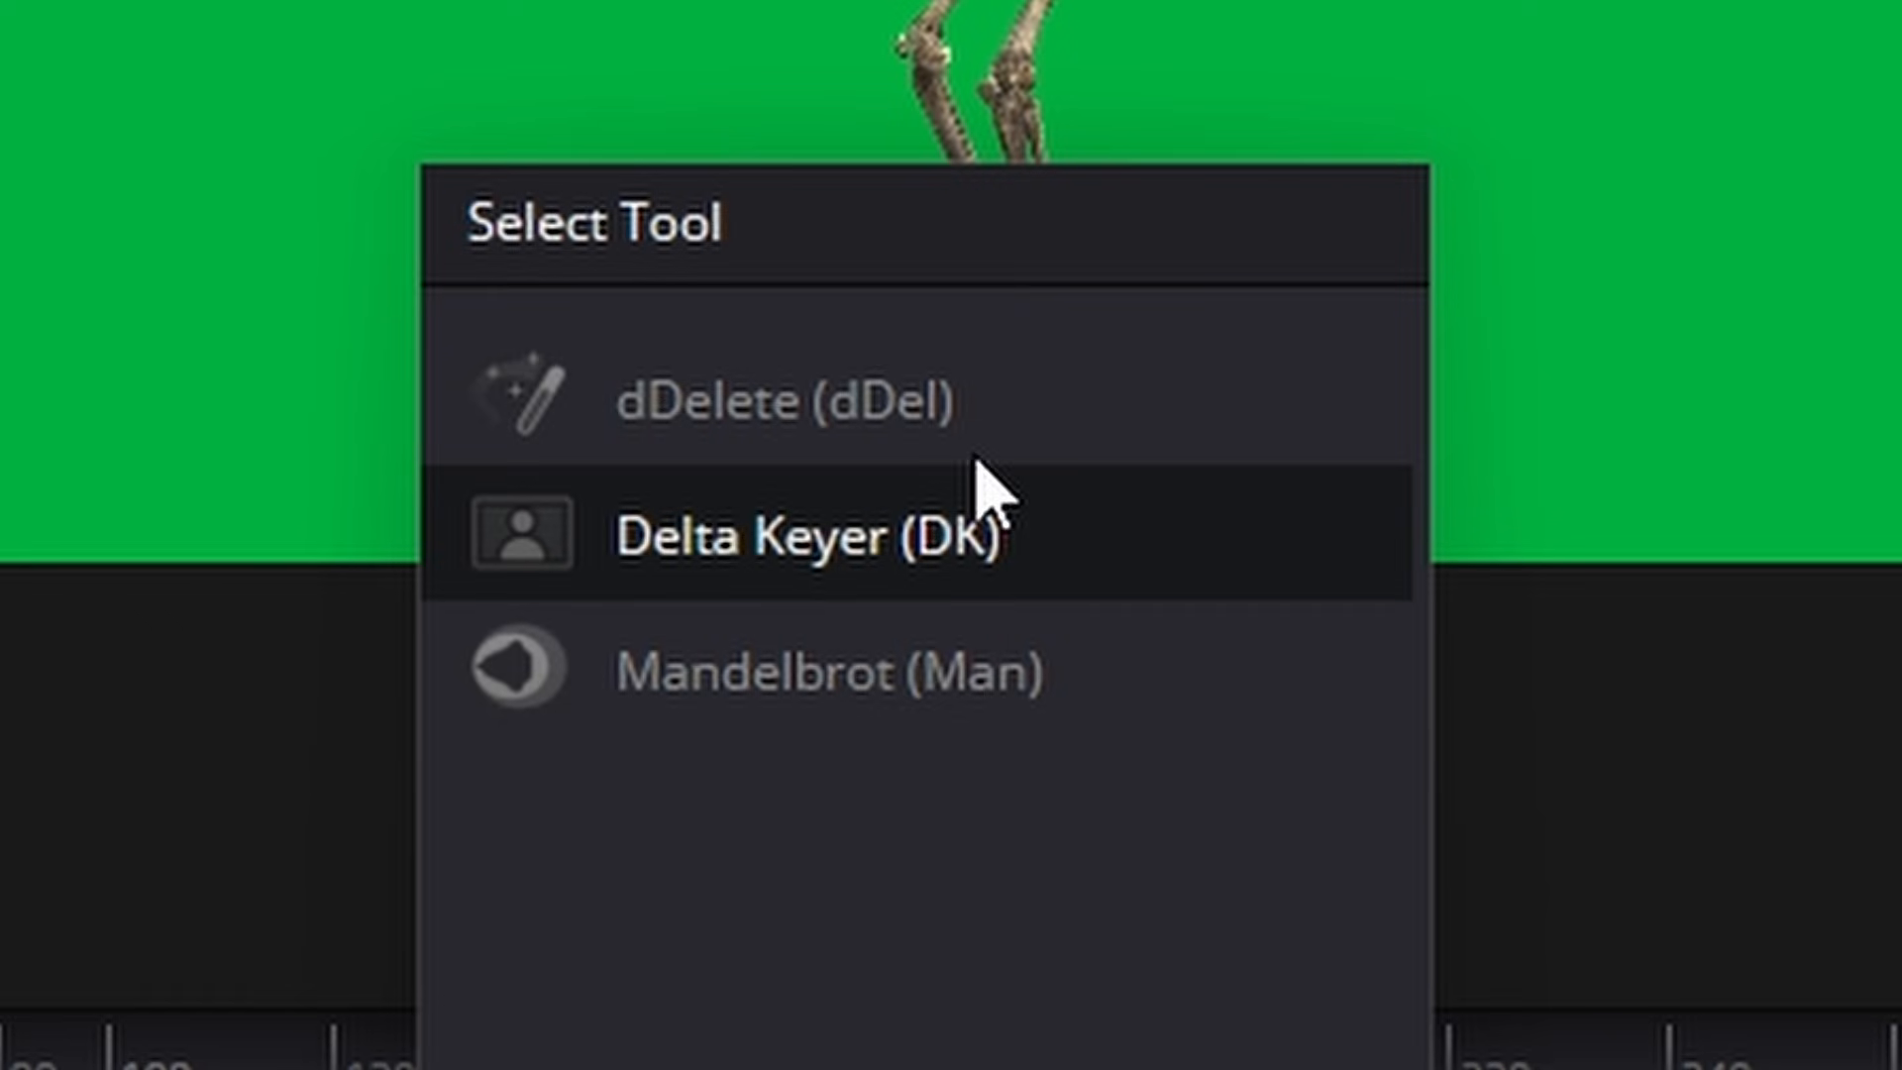
key(Return)
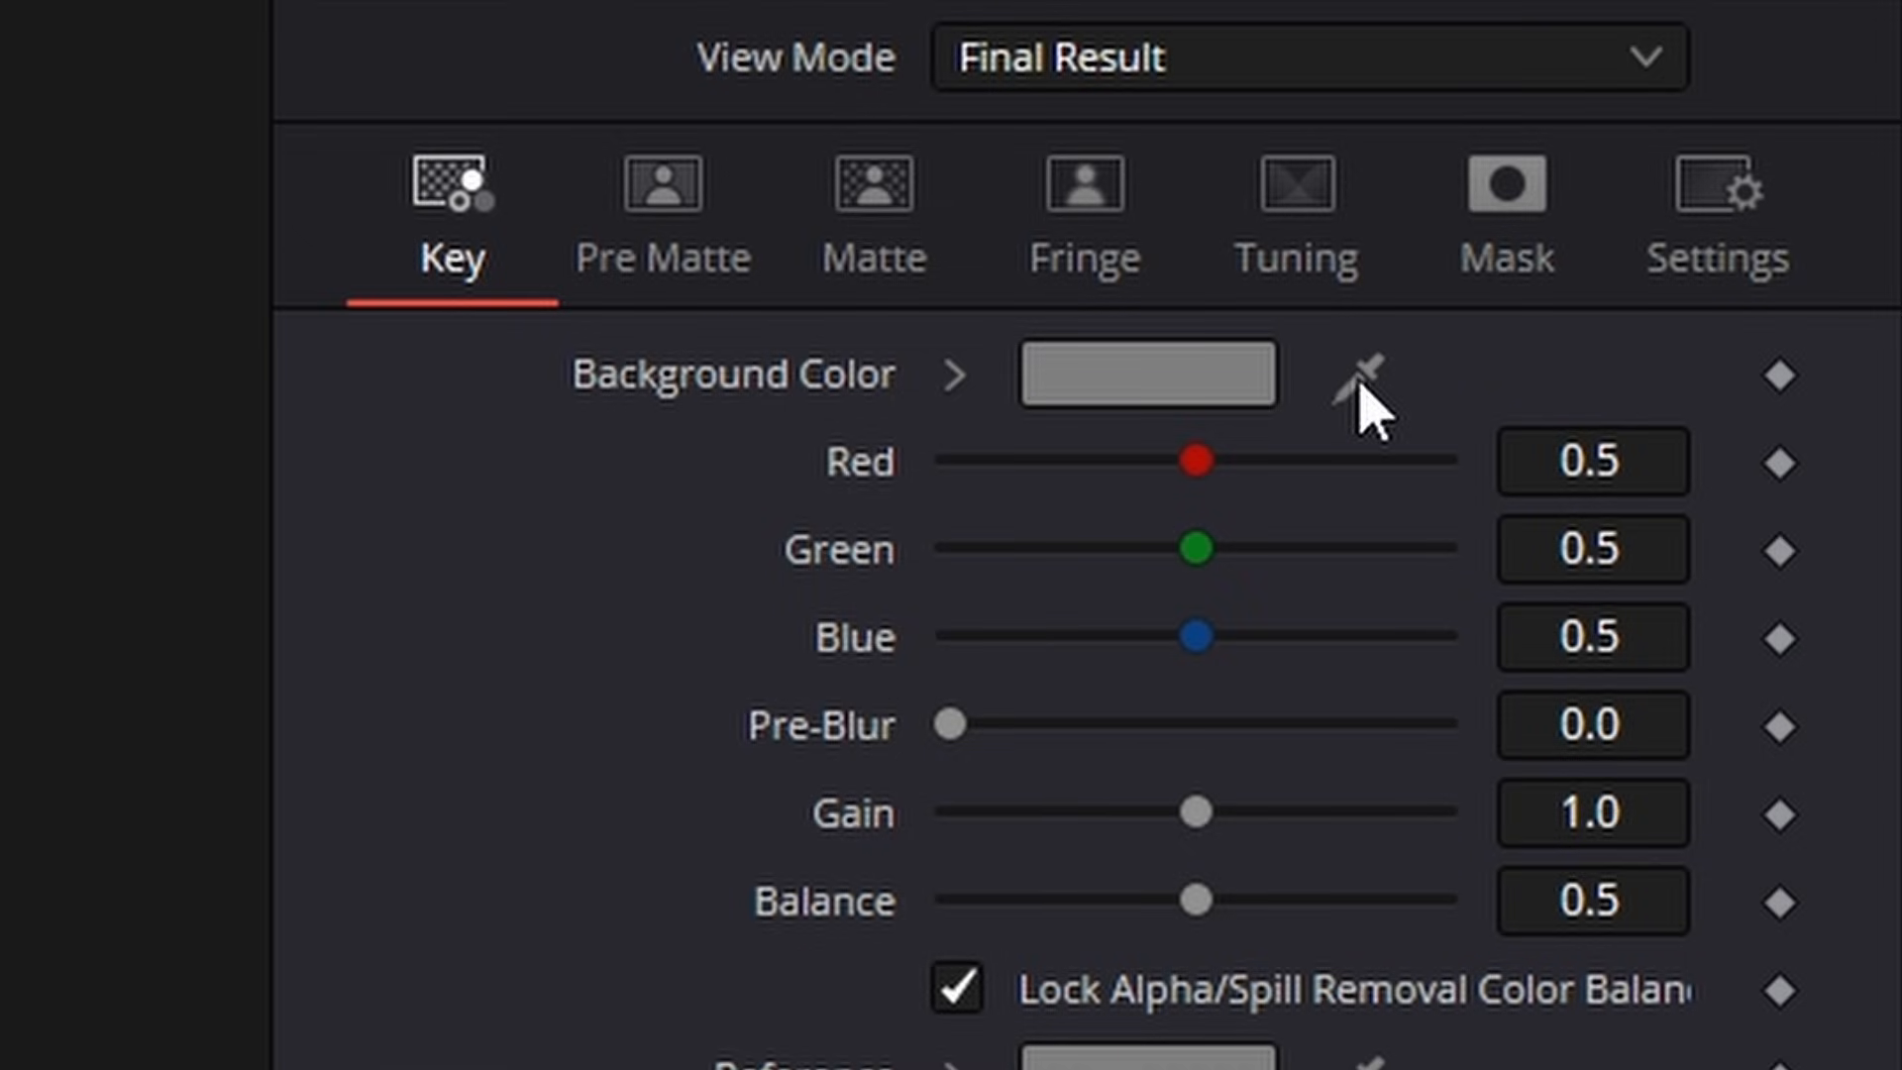
drag(1360, 387, 1690, 879)
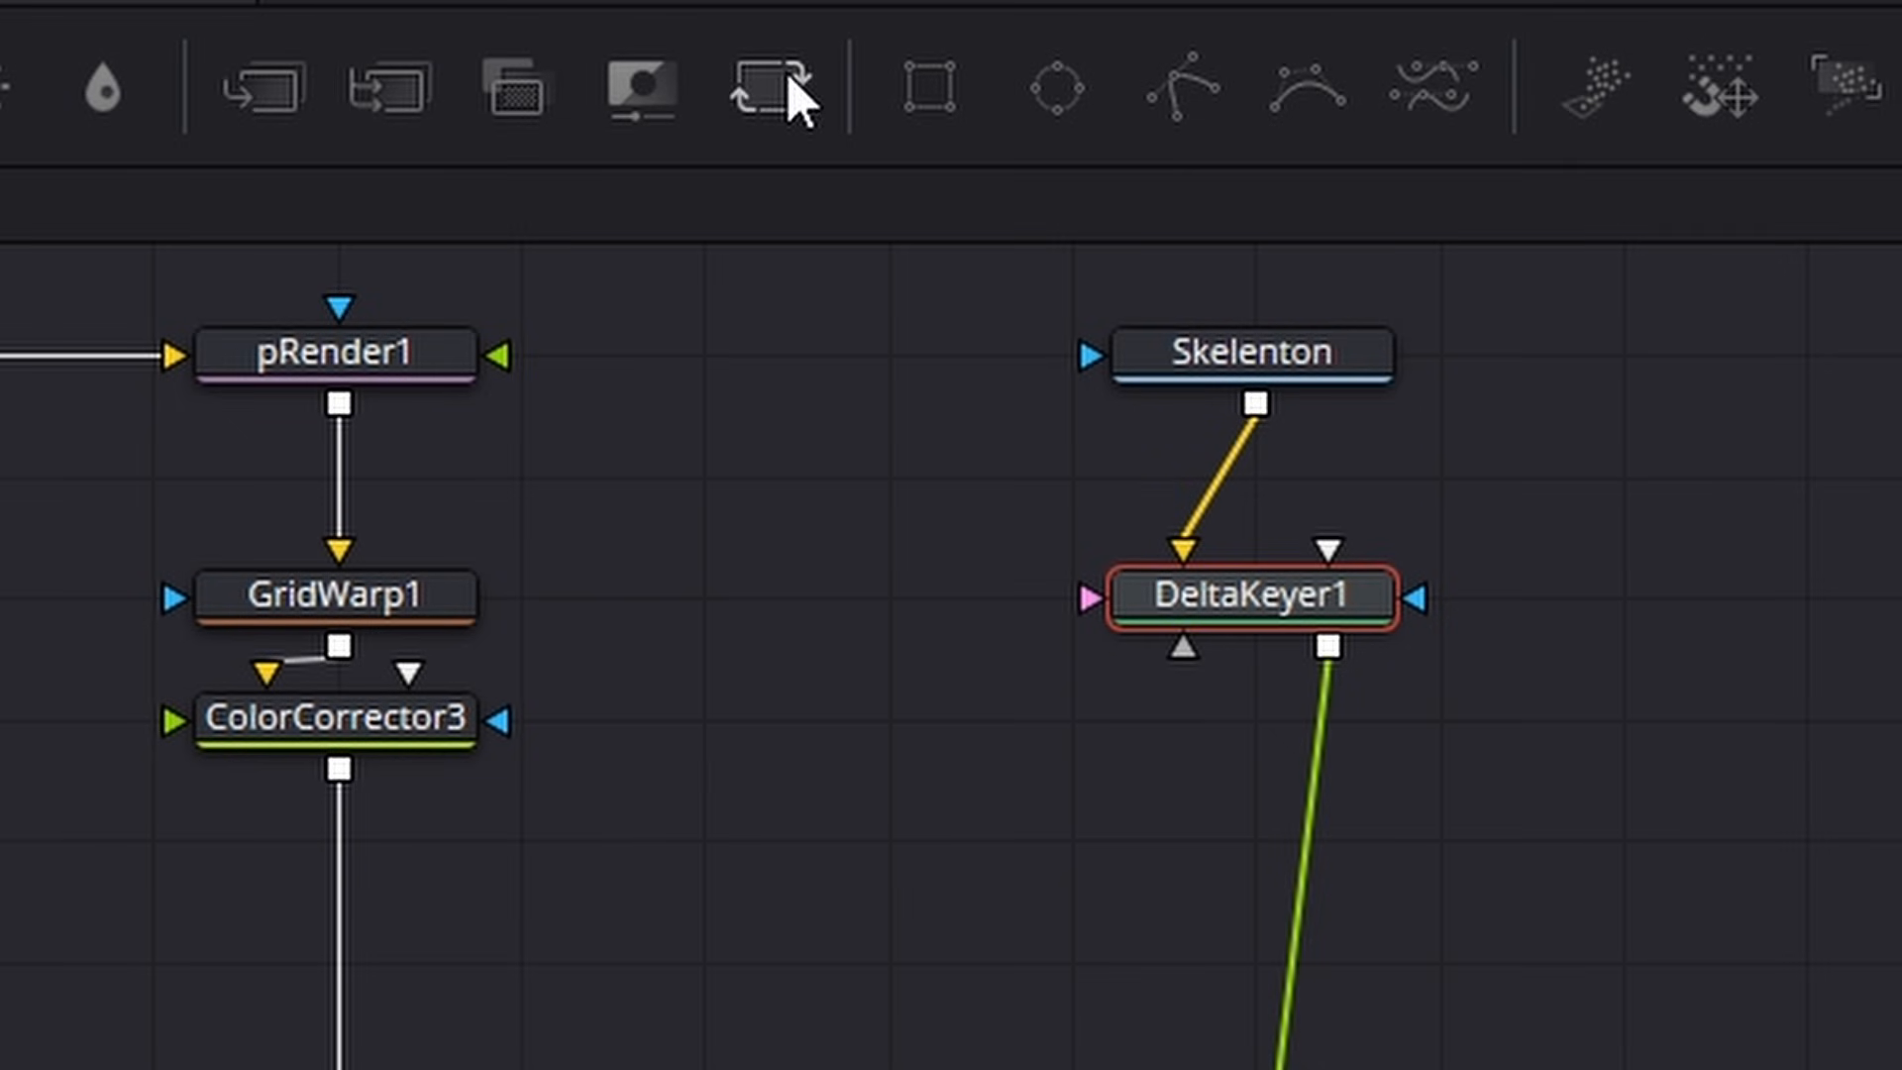
Step: Add a Transform after DeltaKeyer1 with Center Y 0.378, and keyframe Center at X 1.21 on frame 30
click(790, 84)
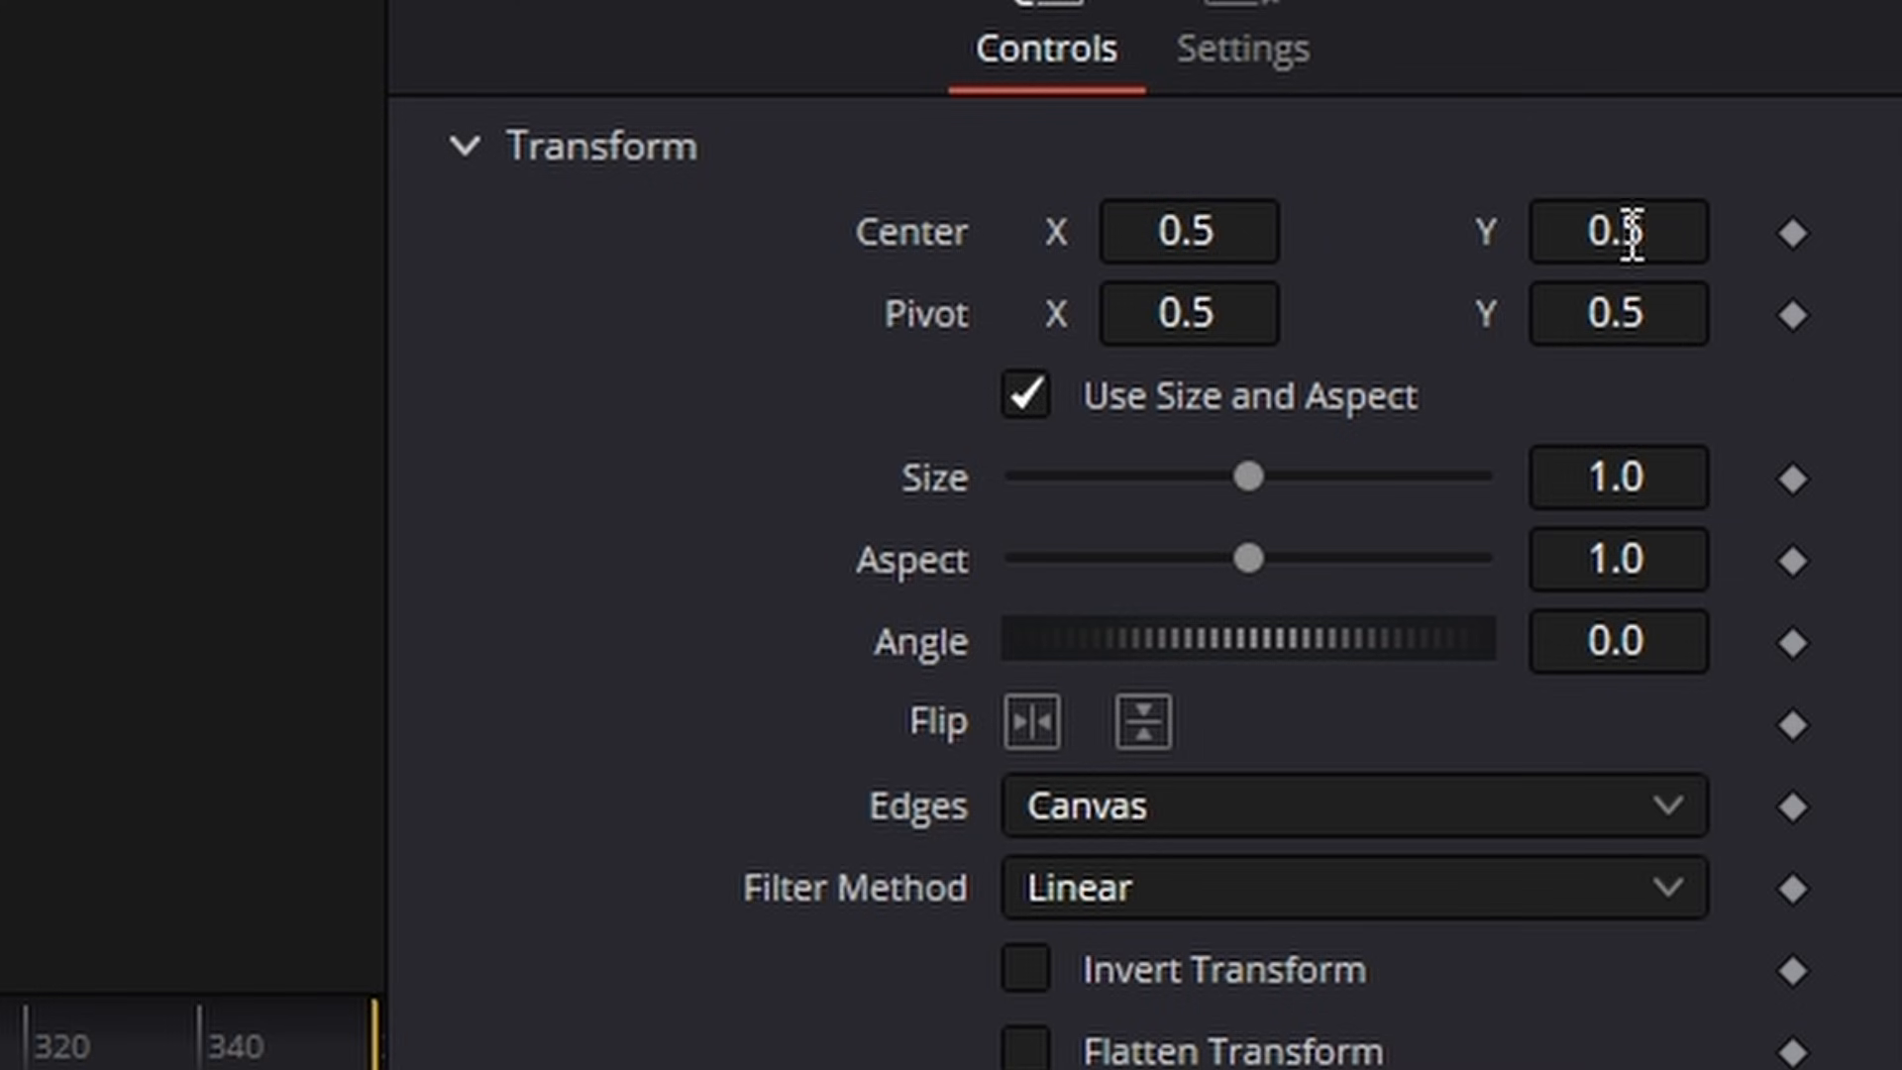
drag(1632, 234, 1585, 233)
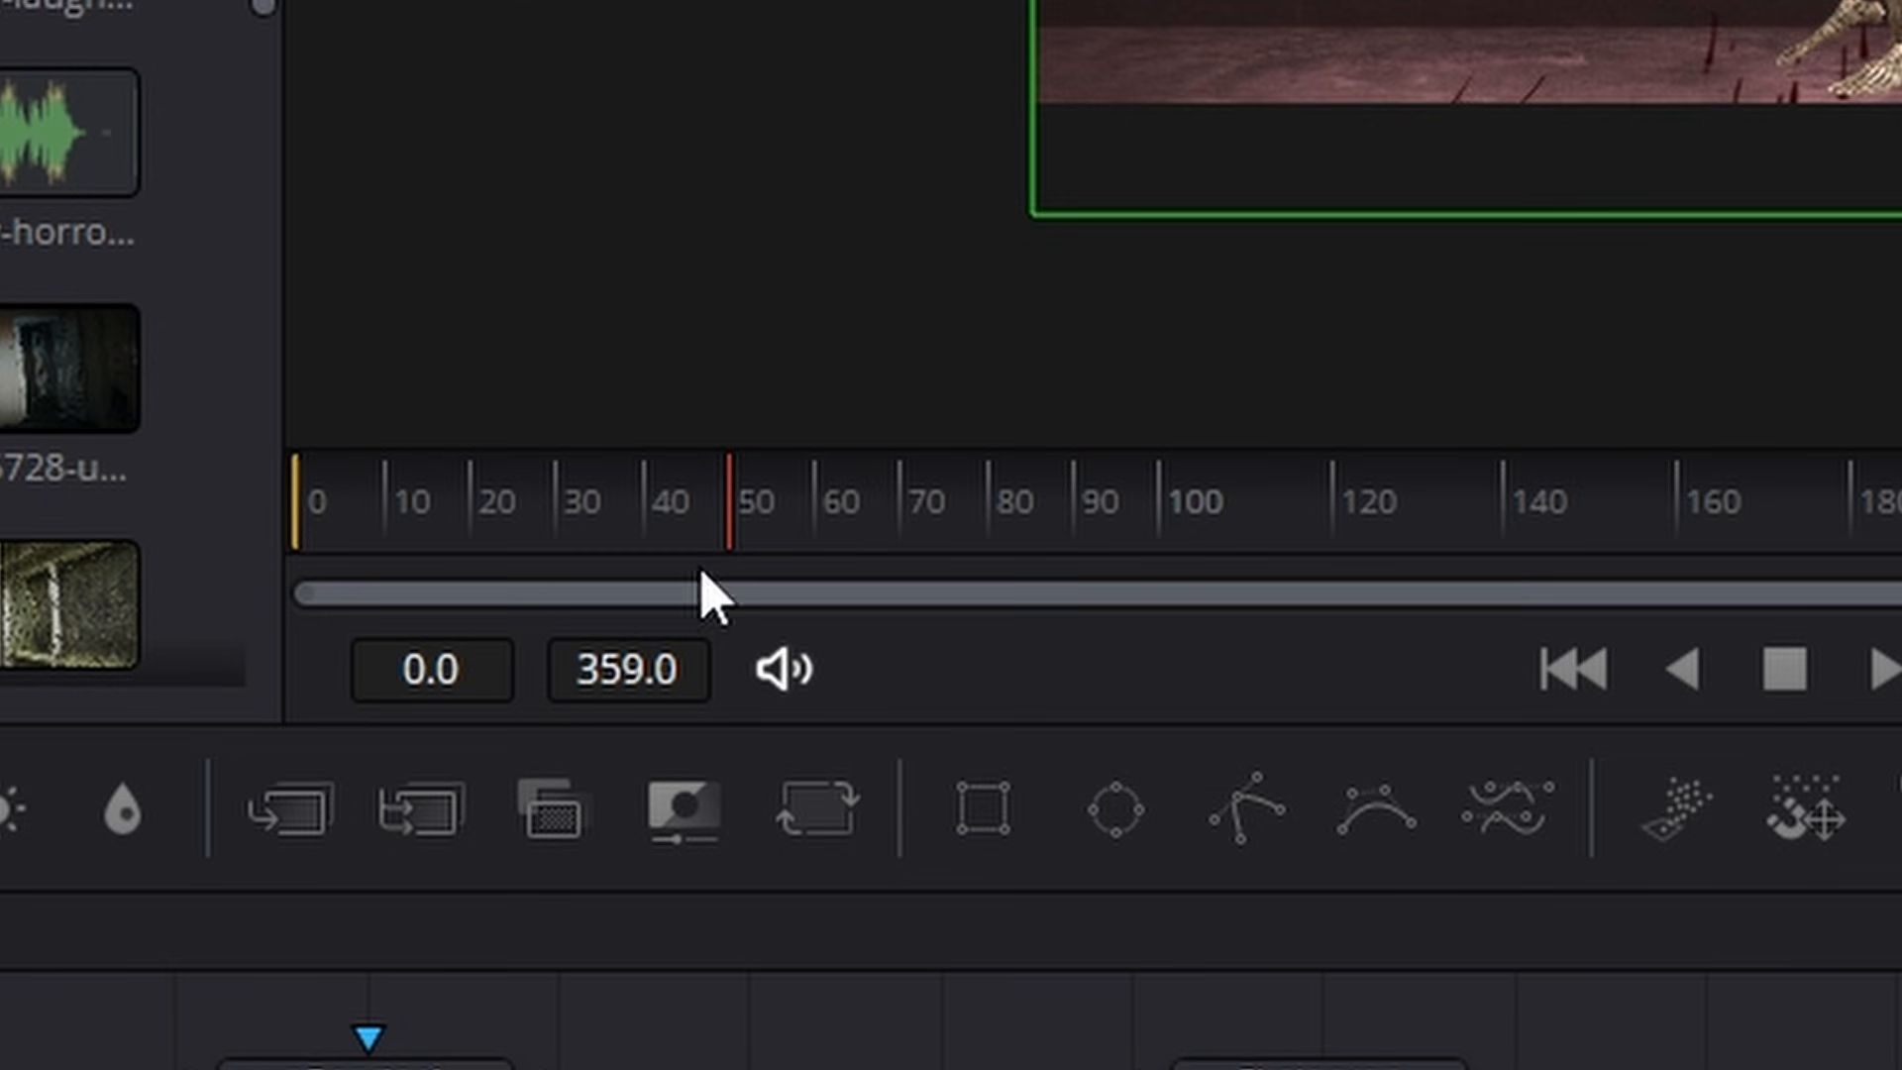
drag(710, 584, 551, 565)
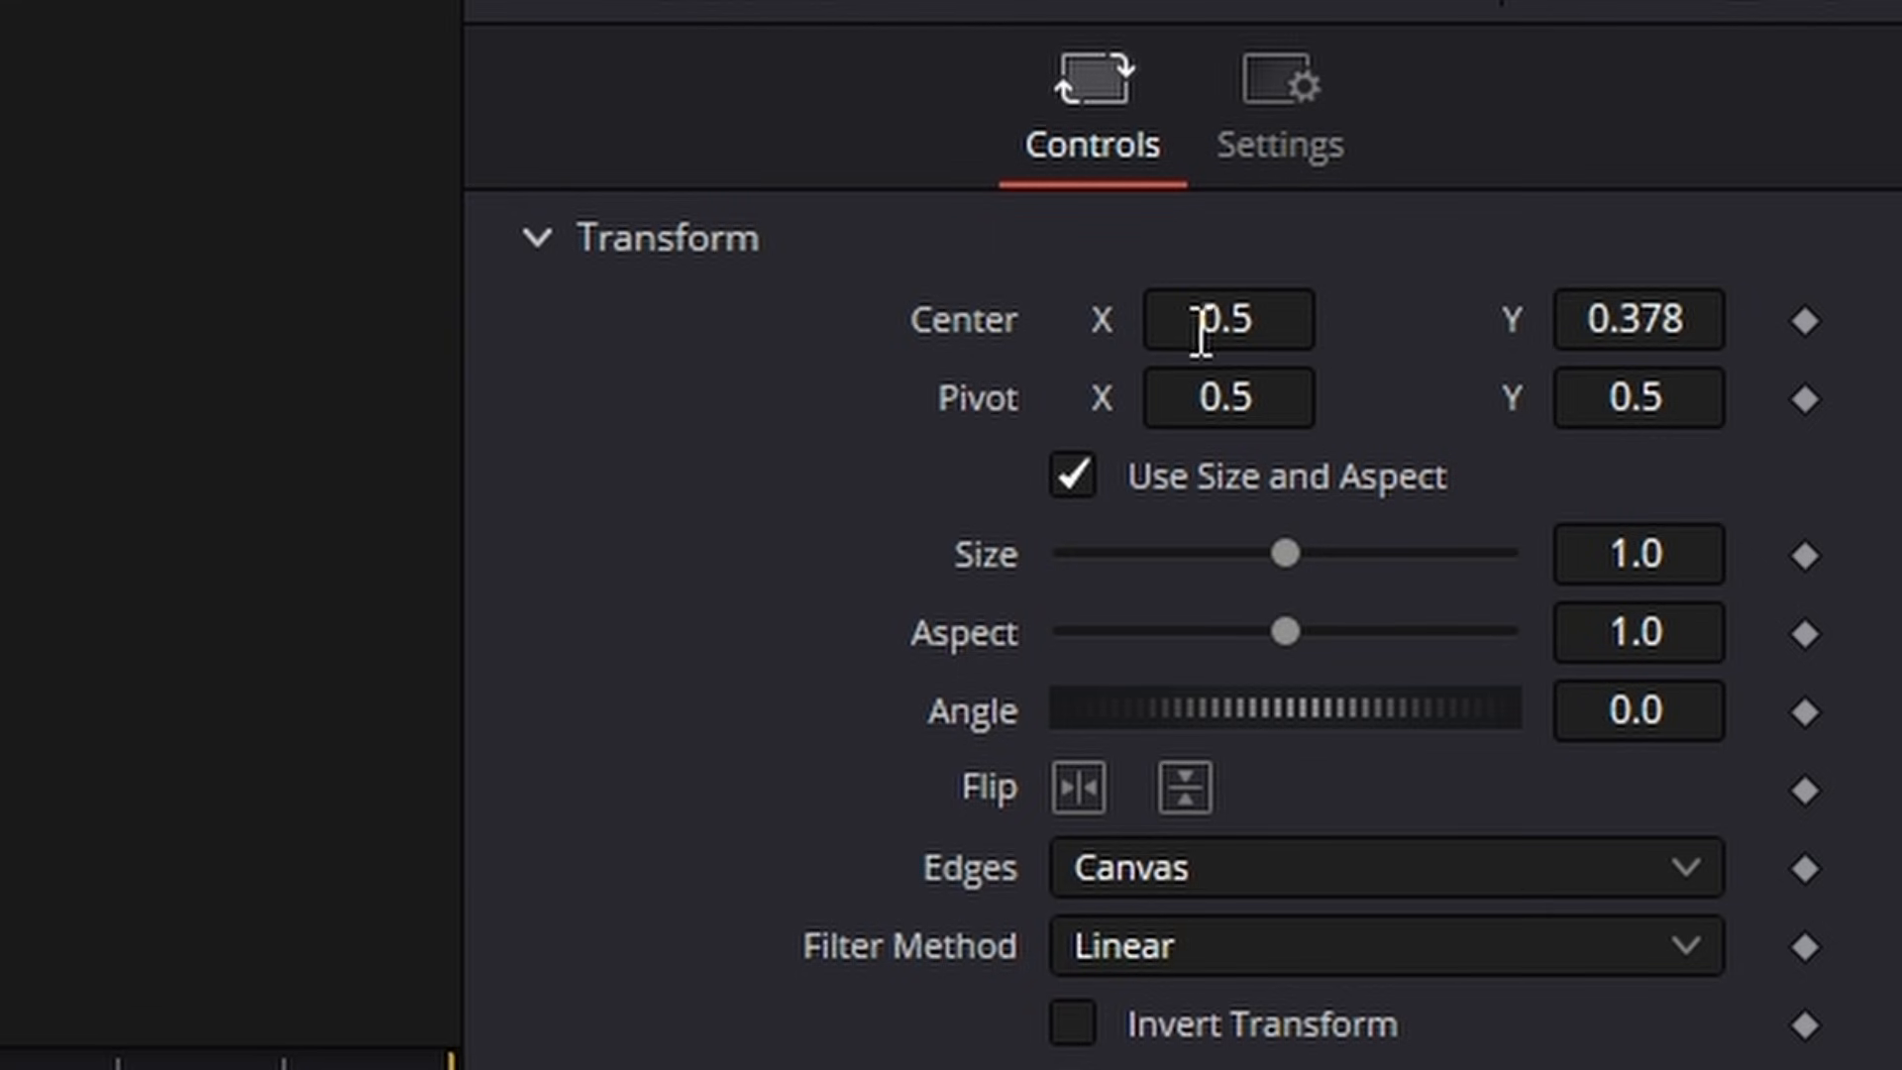
drag(1200, 331, 1437, 332)
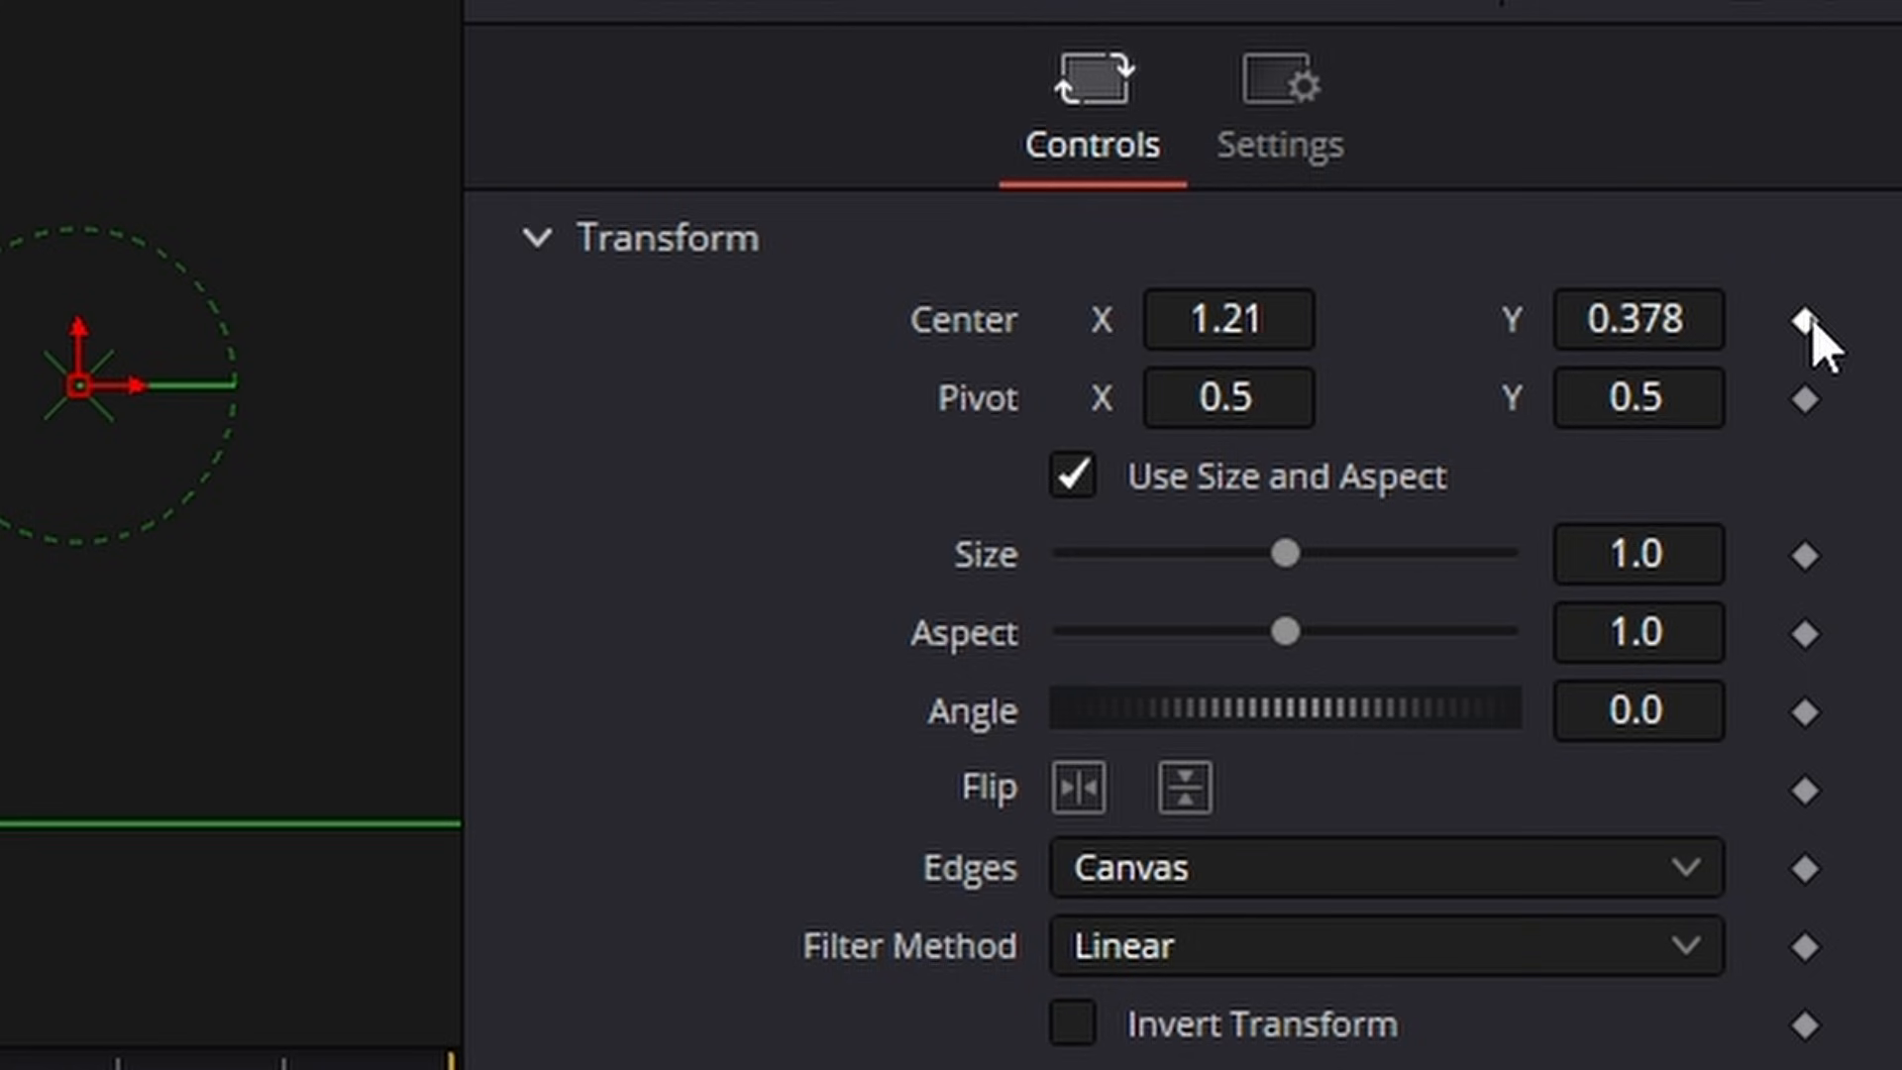
click(1807, 320)
Step: Around frame 120, lower Transform3's Center X until the skeleton leaves the opposite side of the frame, and play back the walk
drag(583, 509, 1317, 502)
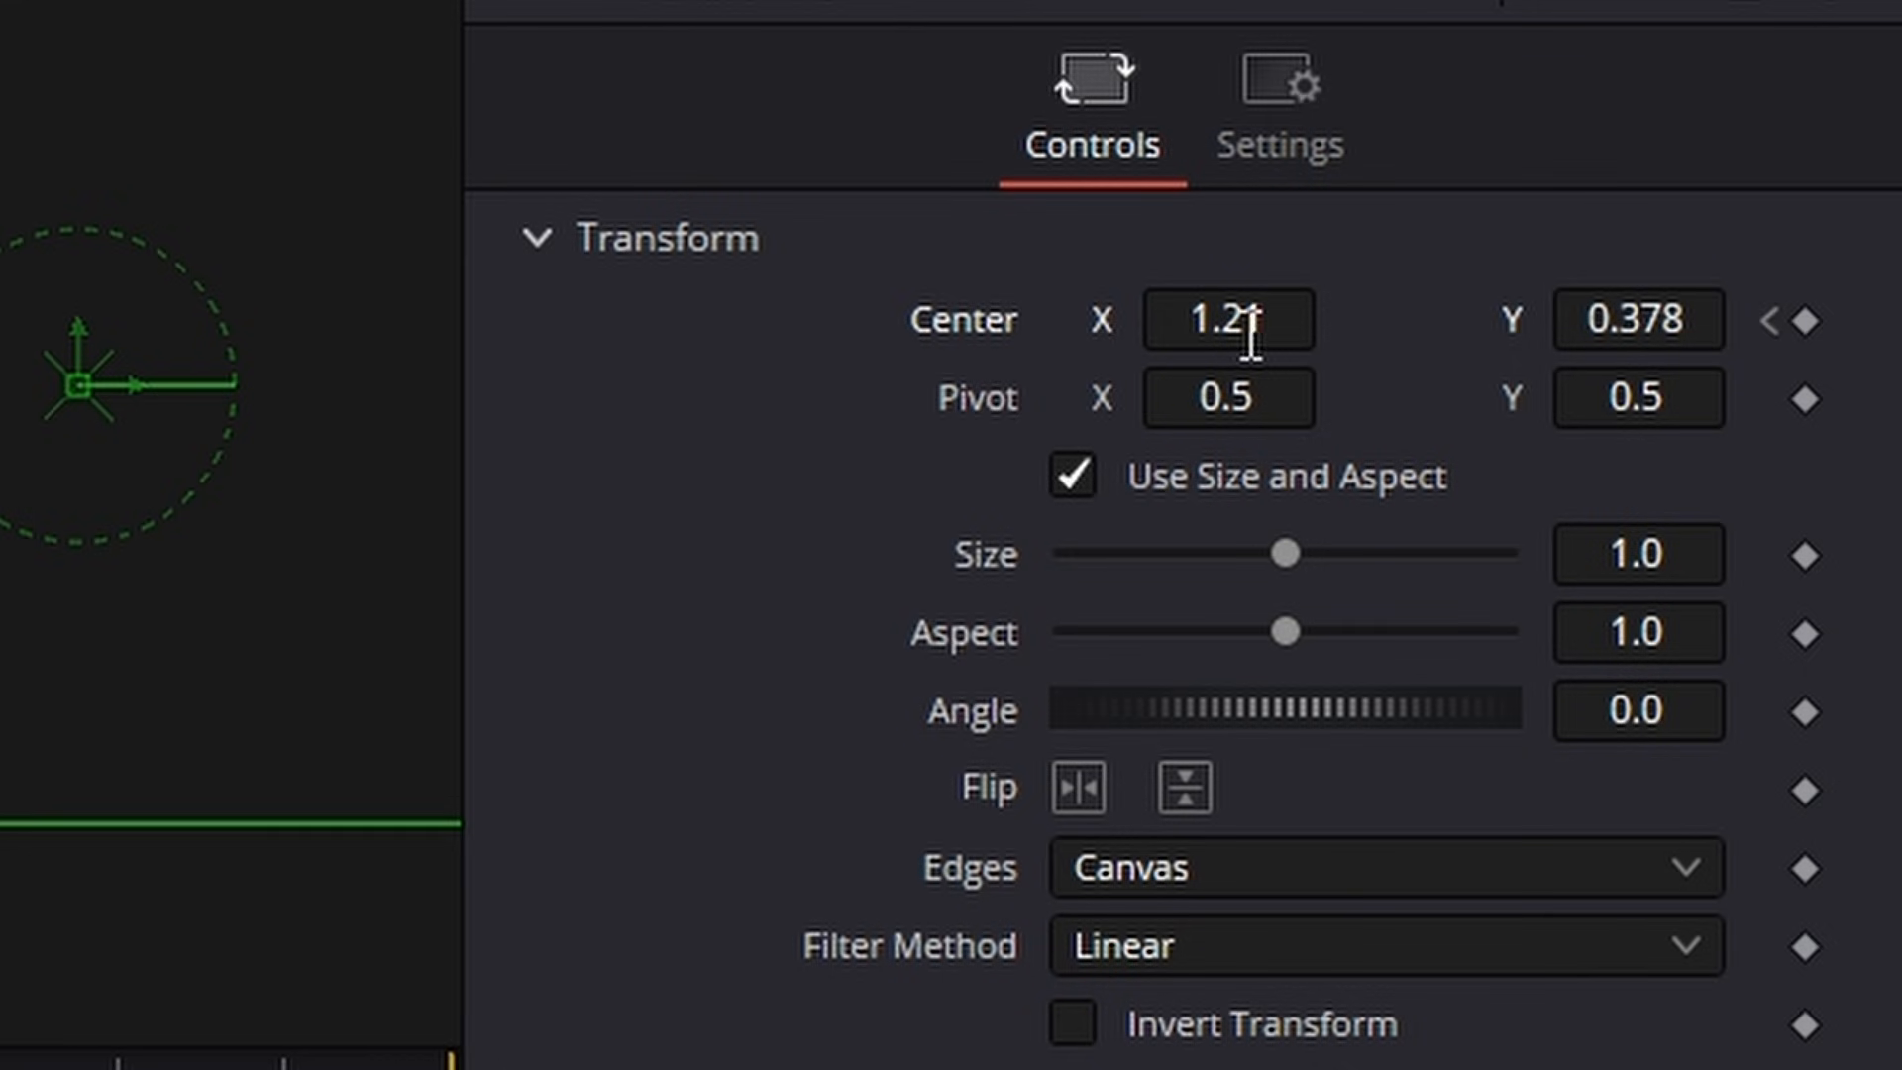
drag(1252, 334, 1129, 333)
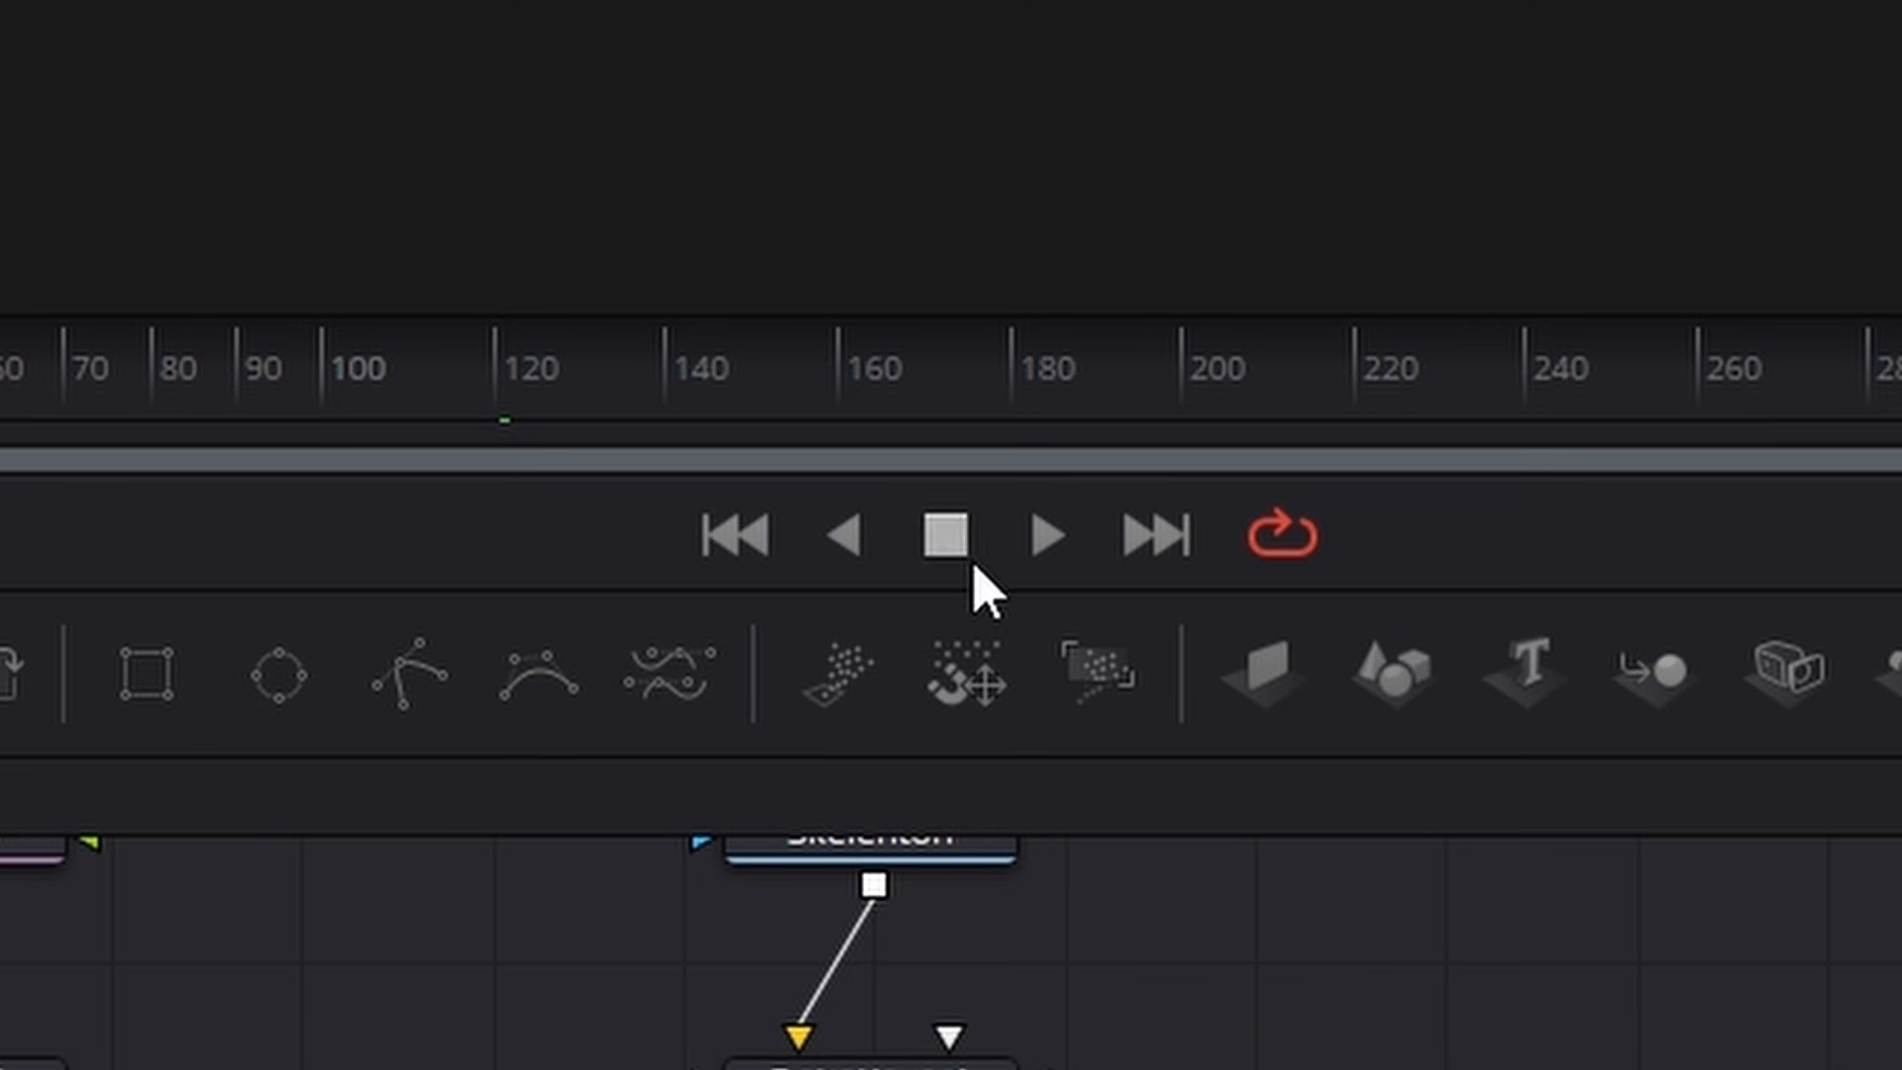
click(1046, 538)
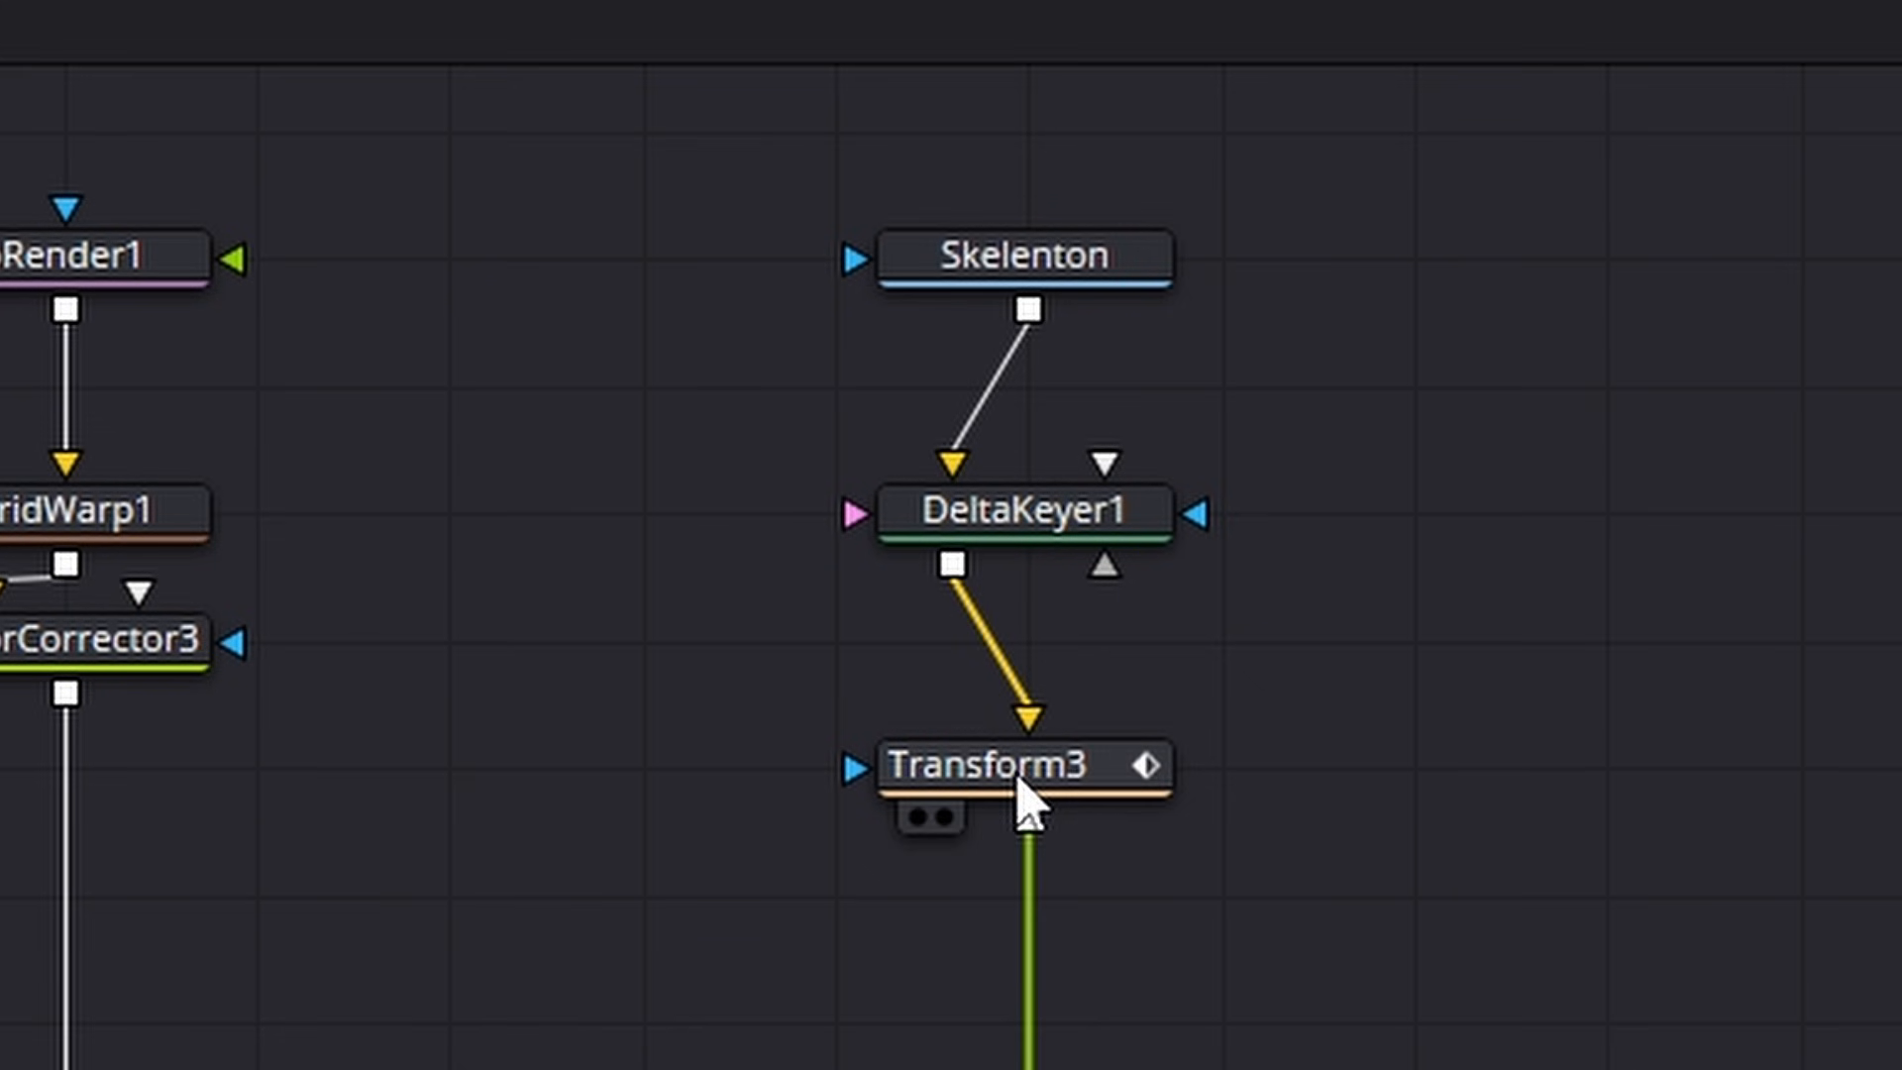
Step: Slow the skeleton's walk by moving Transform3's last Center keyframe to about frame 225, playing back between adjustments
click(1025, 799)
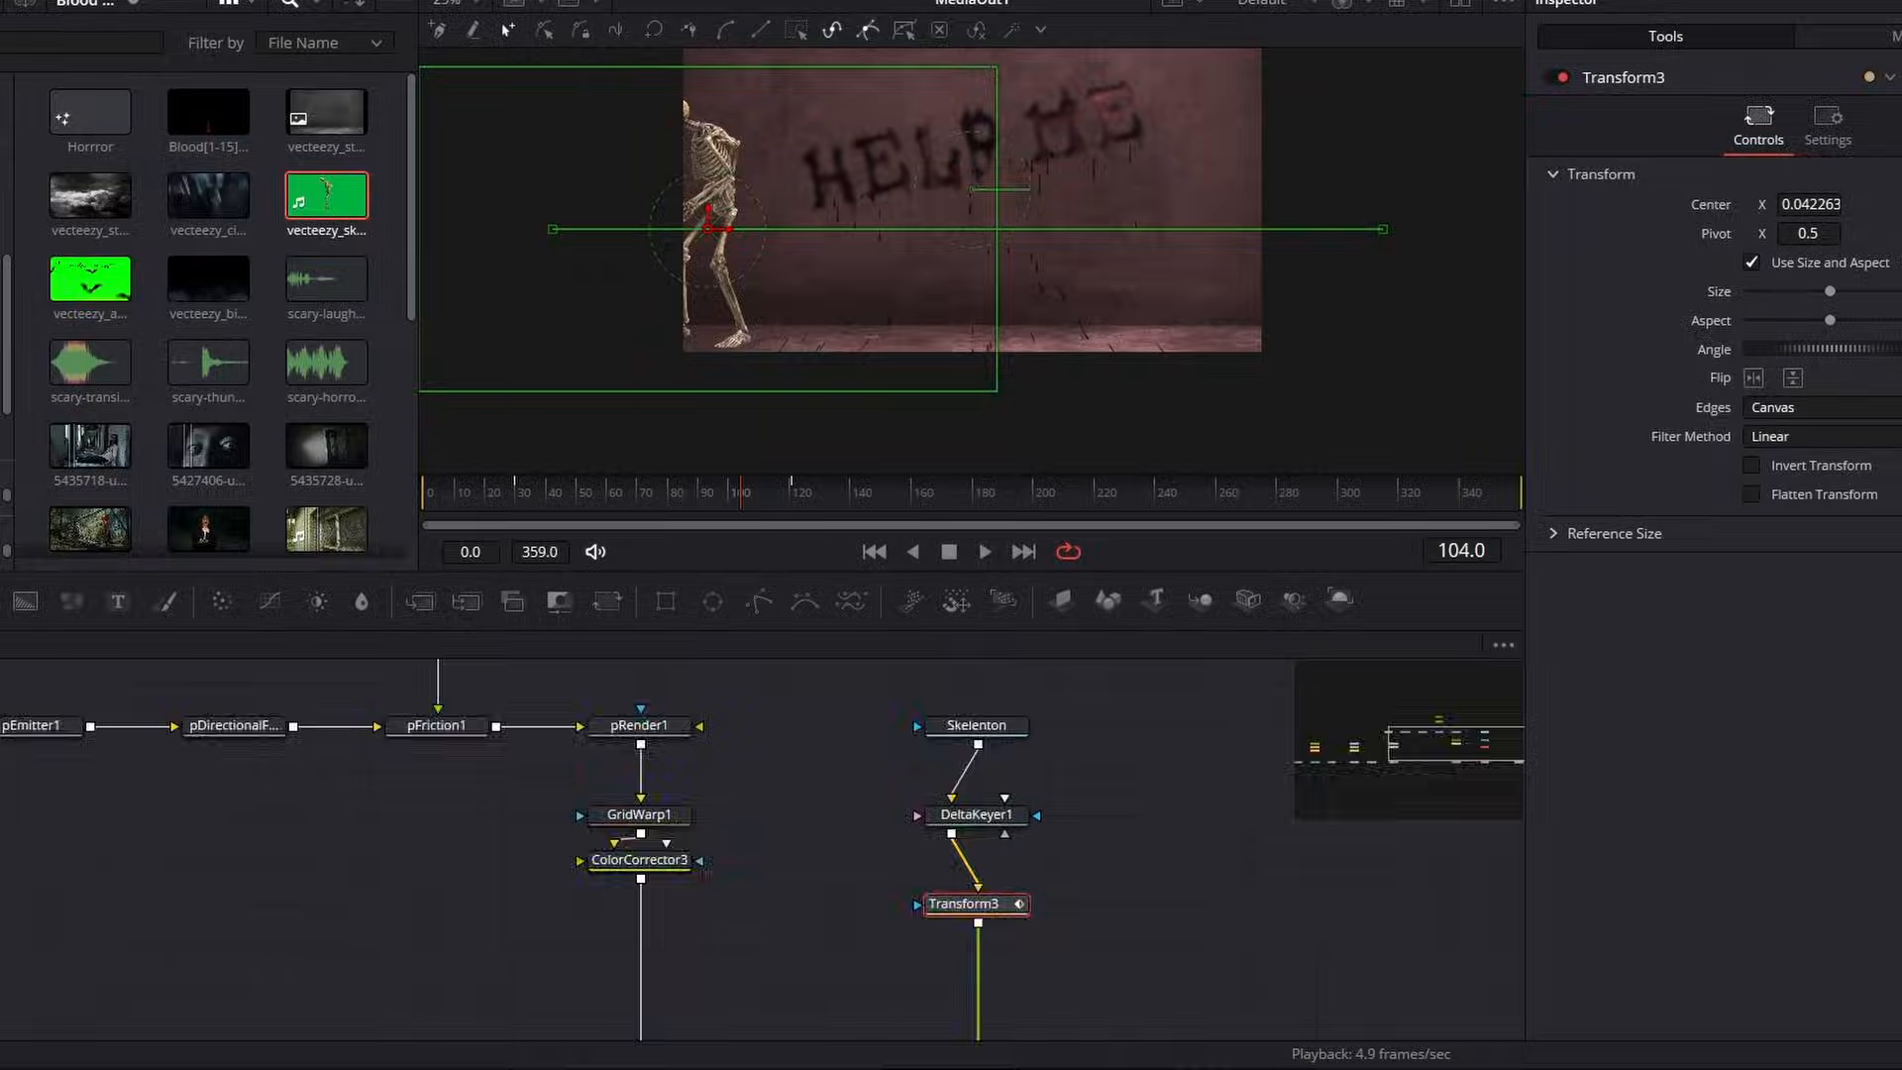
click(1147, 159)
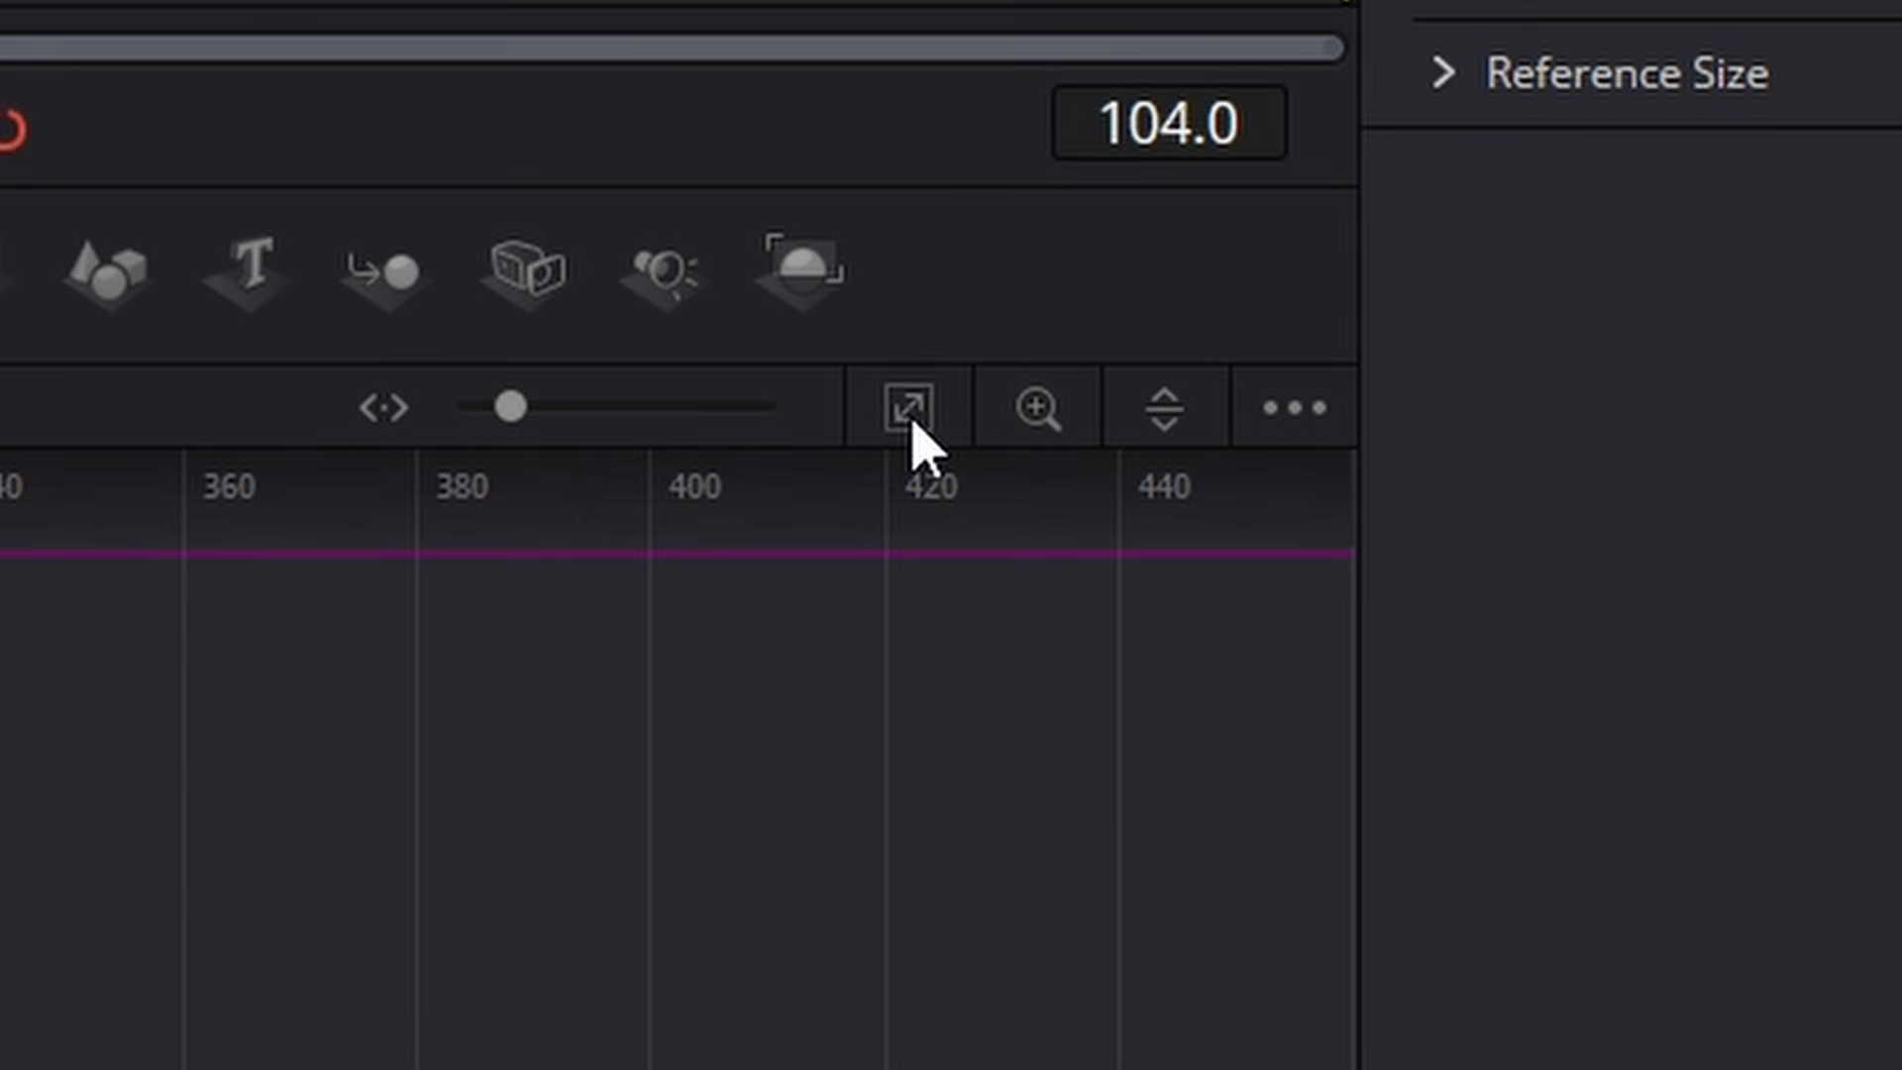
click(912, 422)
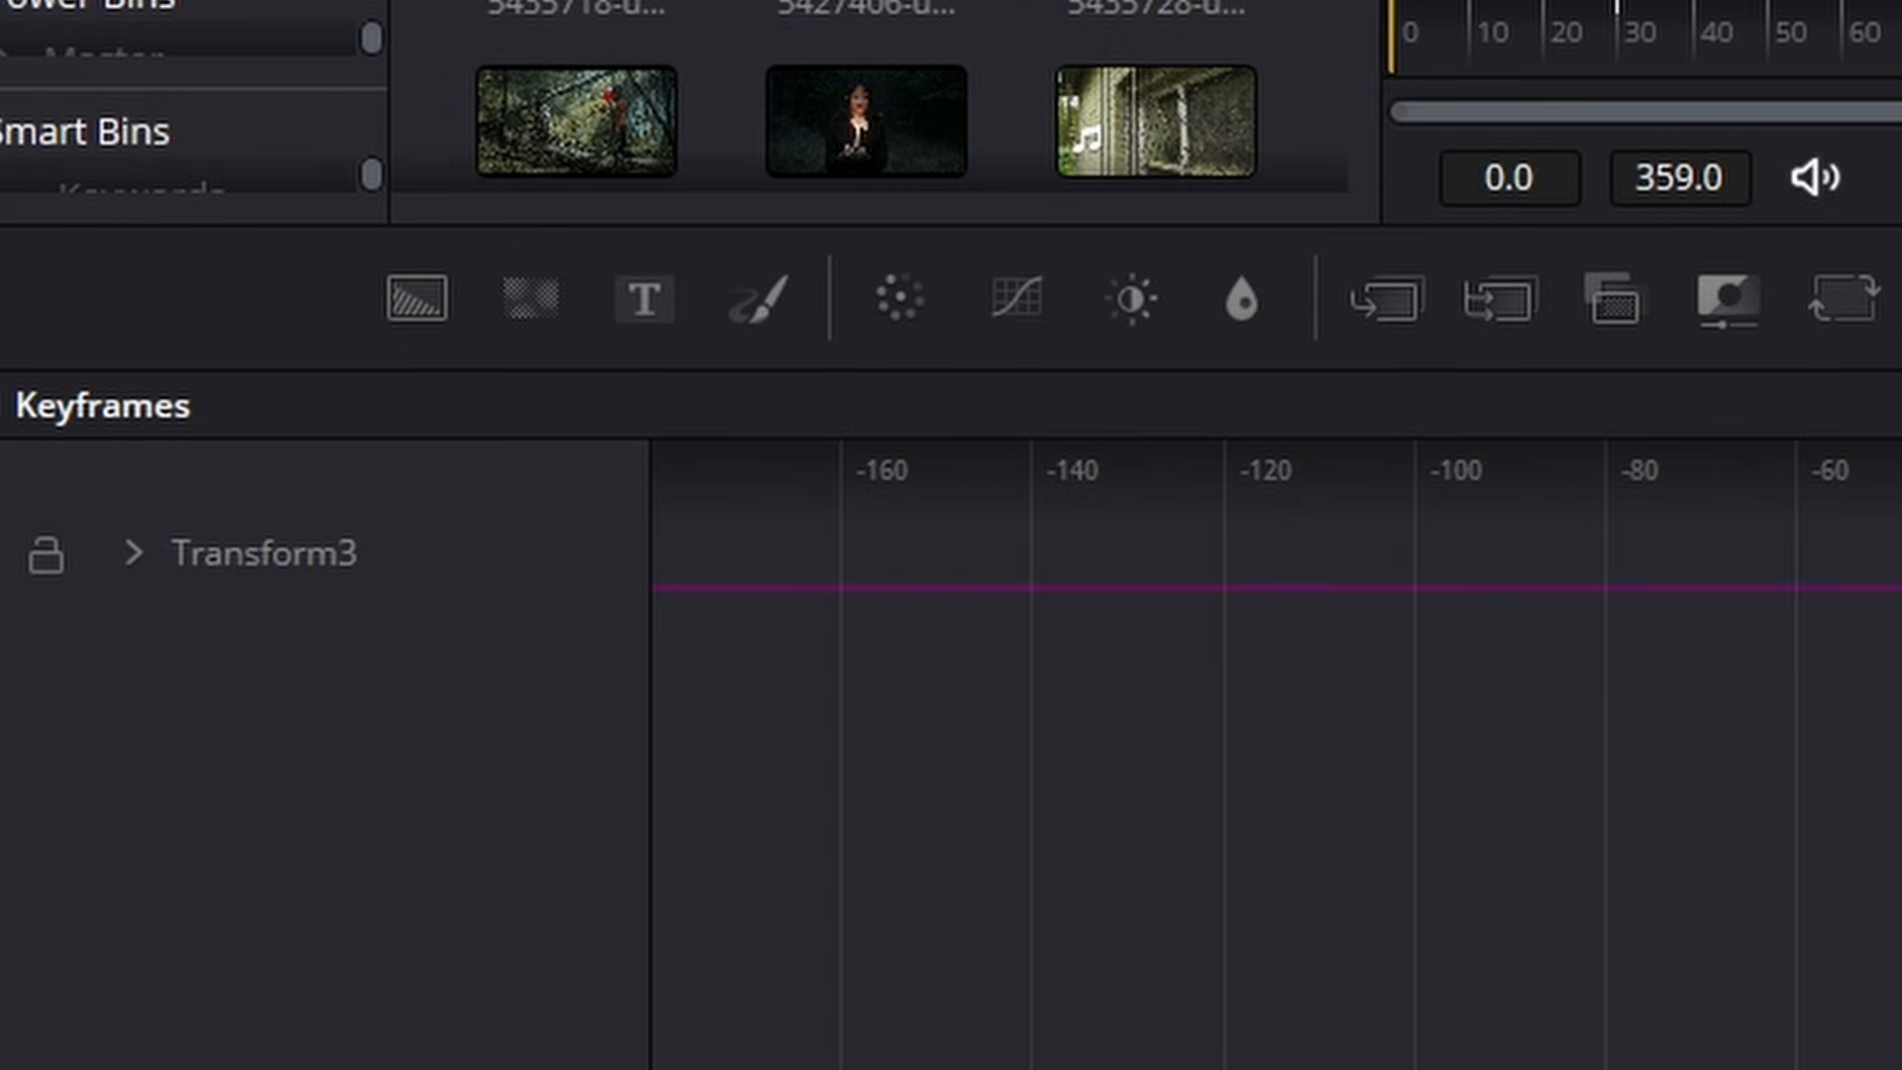
click(133, 553)
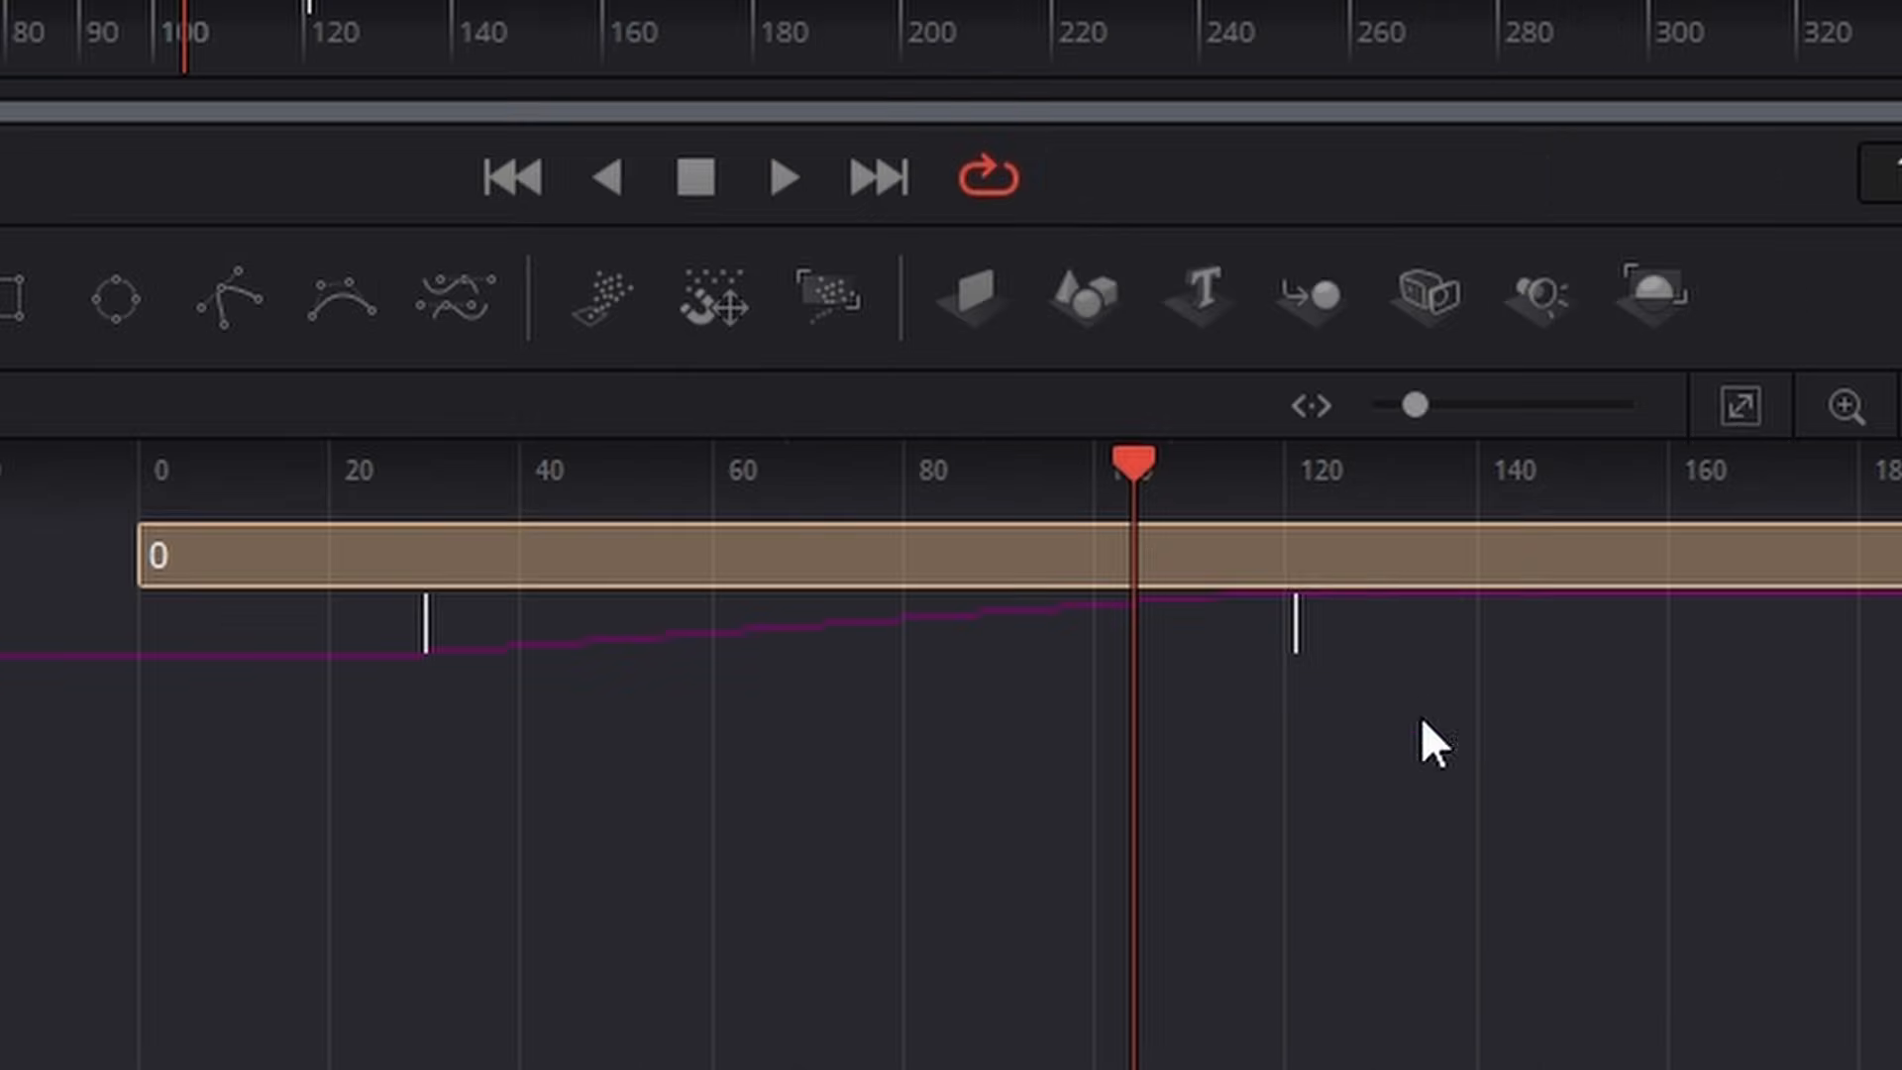
drag(1420, 715, 1185, 599)
drag(1516, 840, 842, 840)
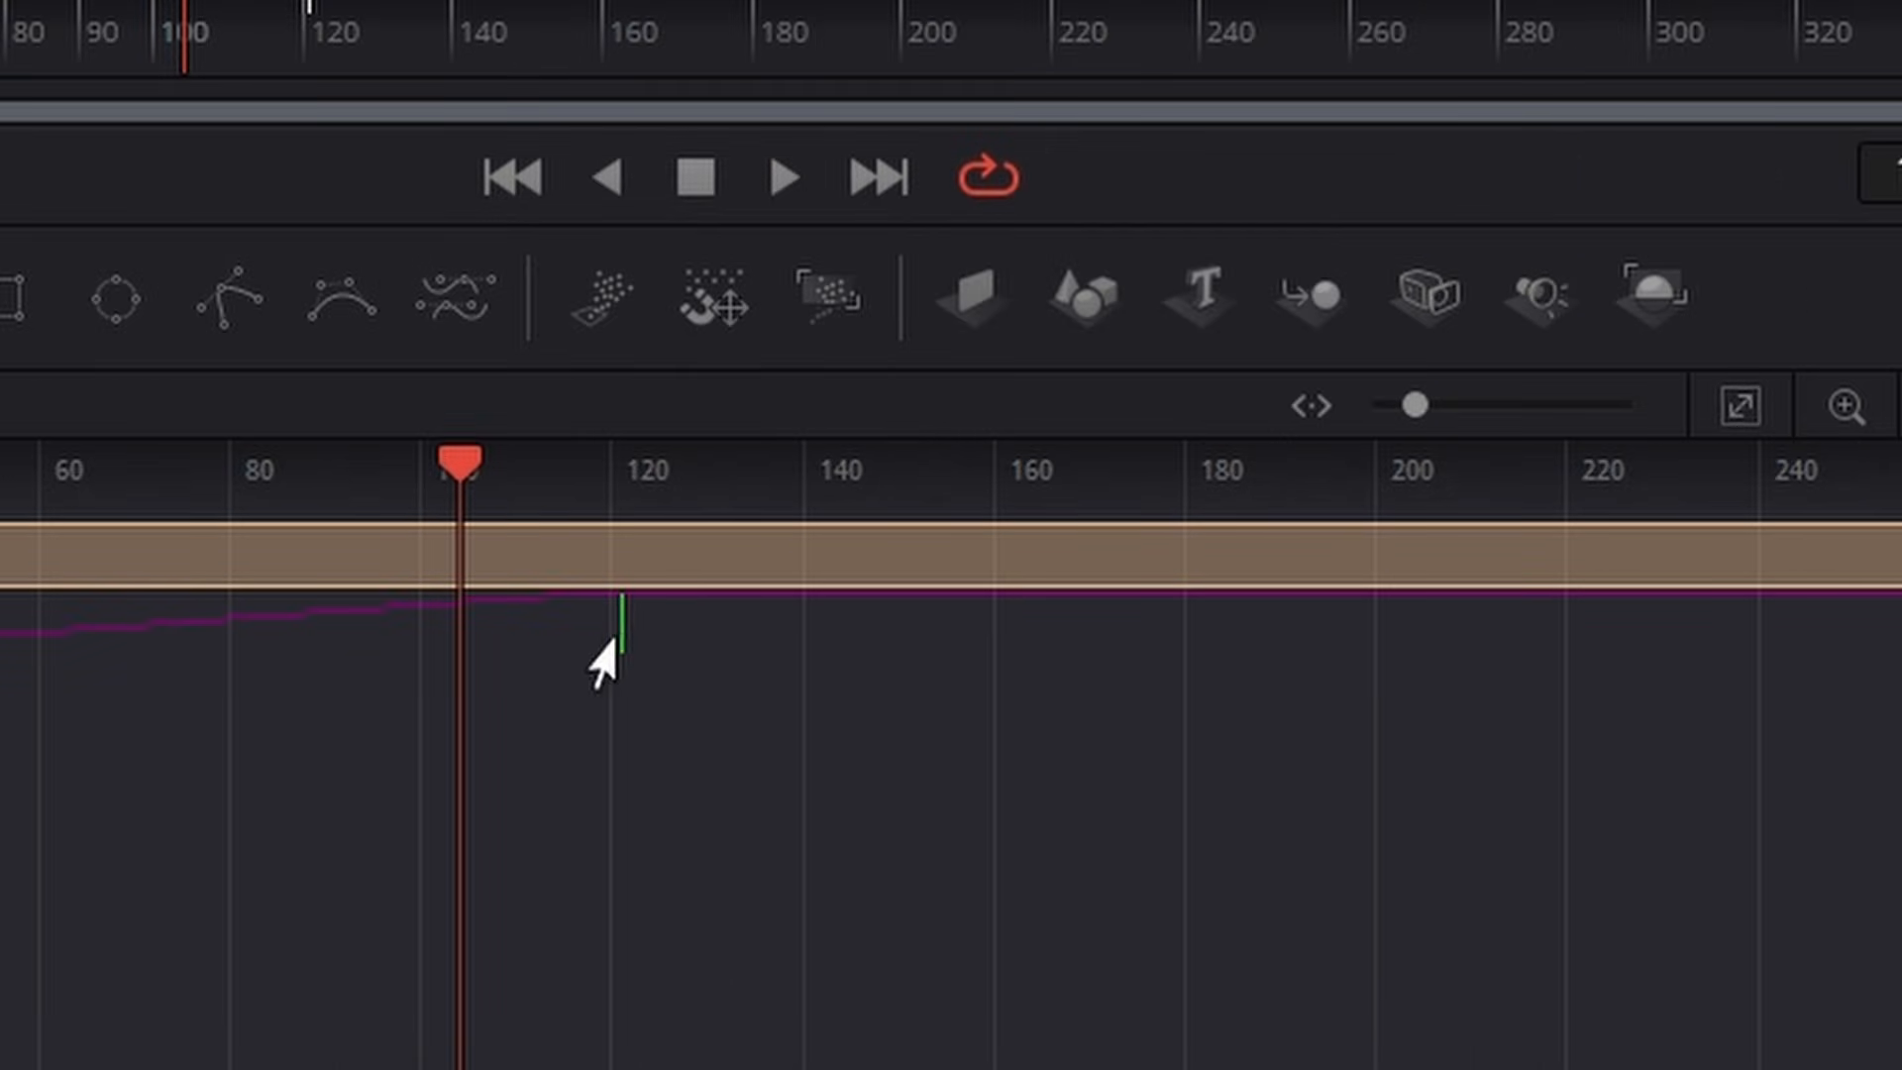
drag(776, 650, 1387, 662)
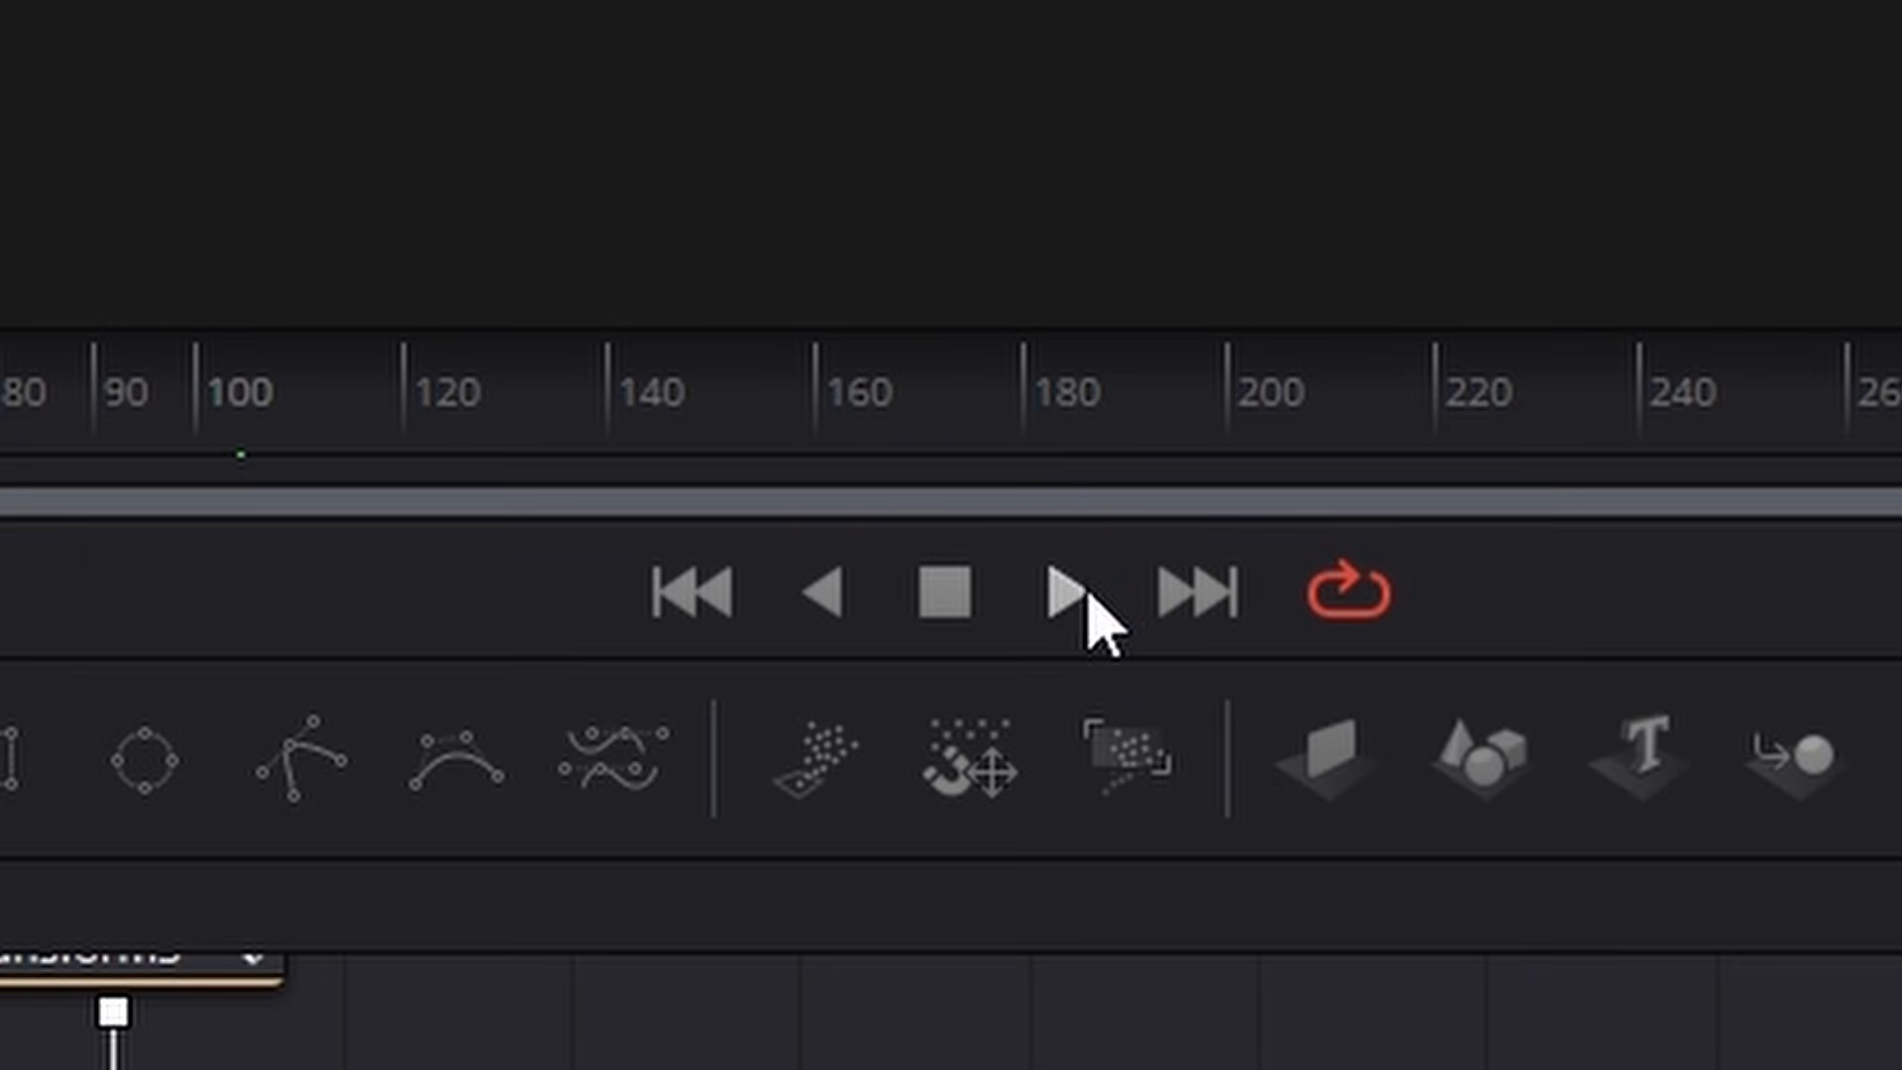
click(793, 179)
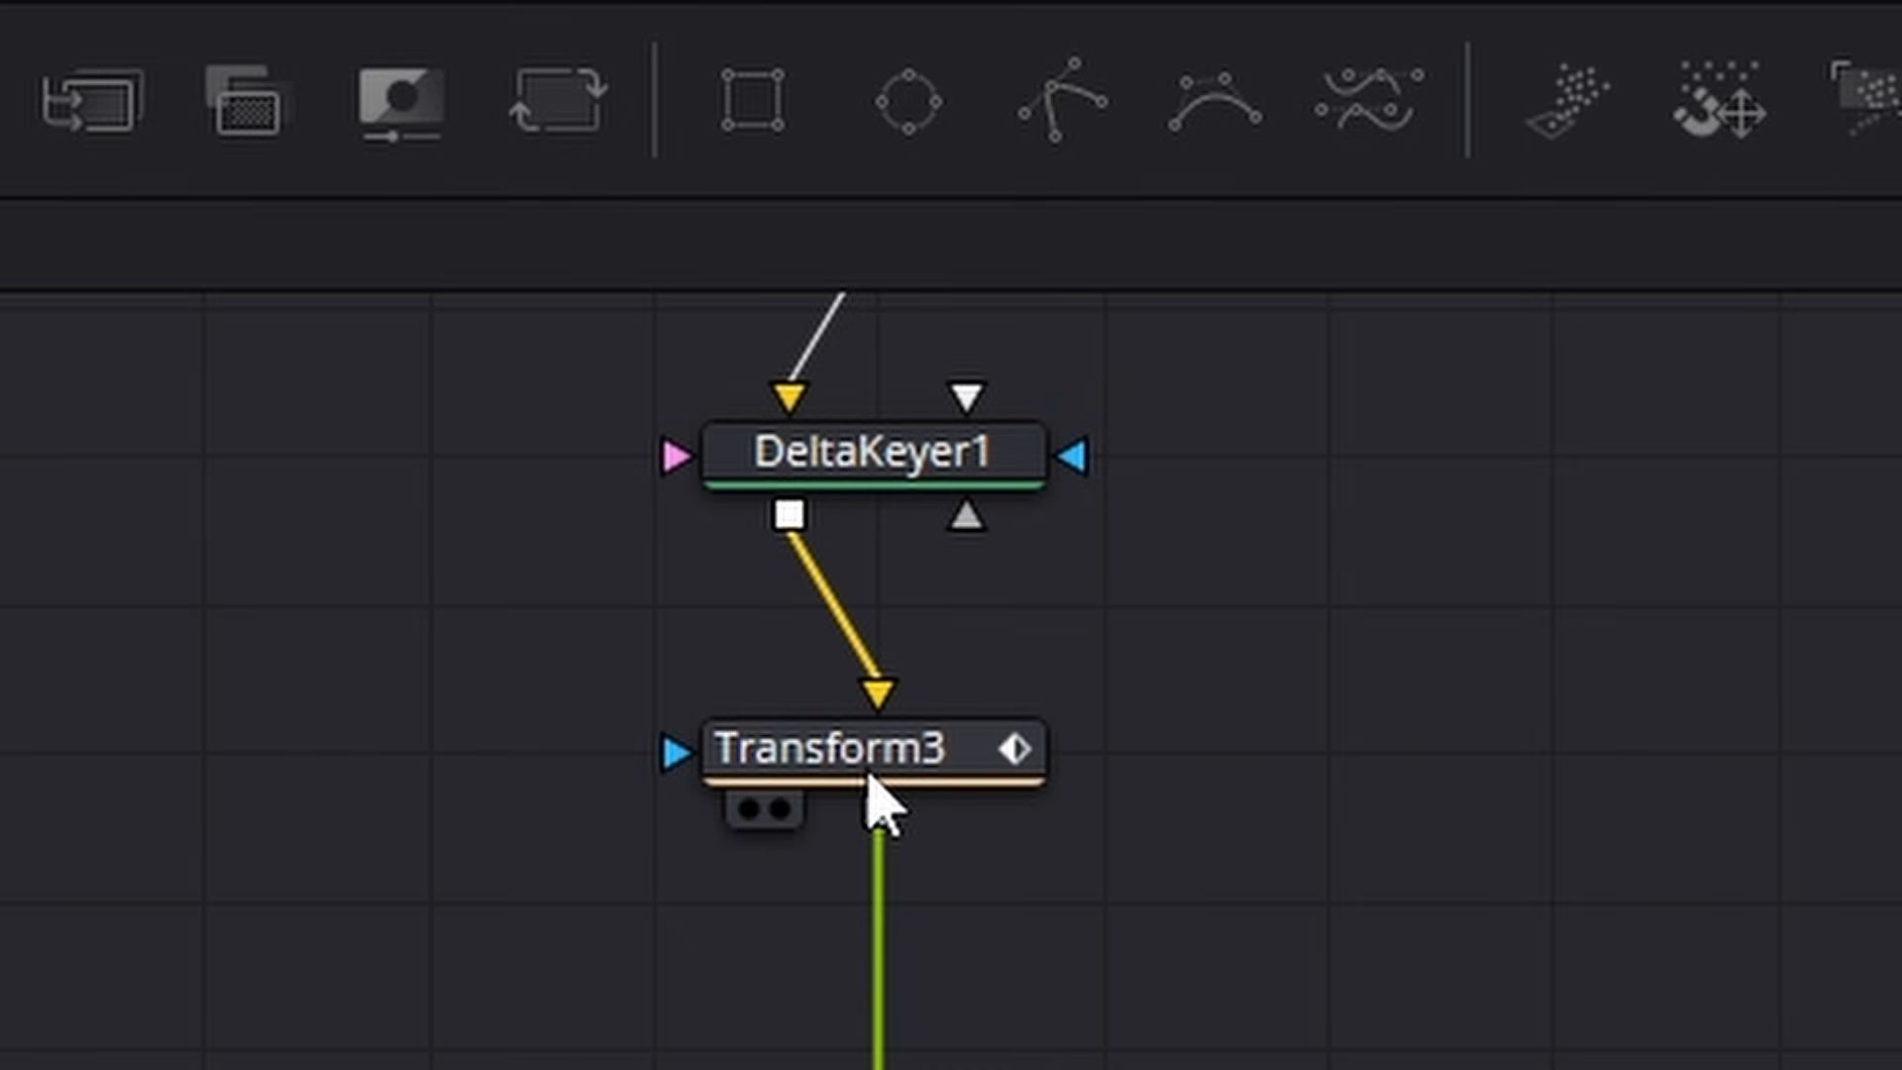
click(870, 777)
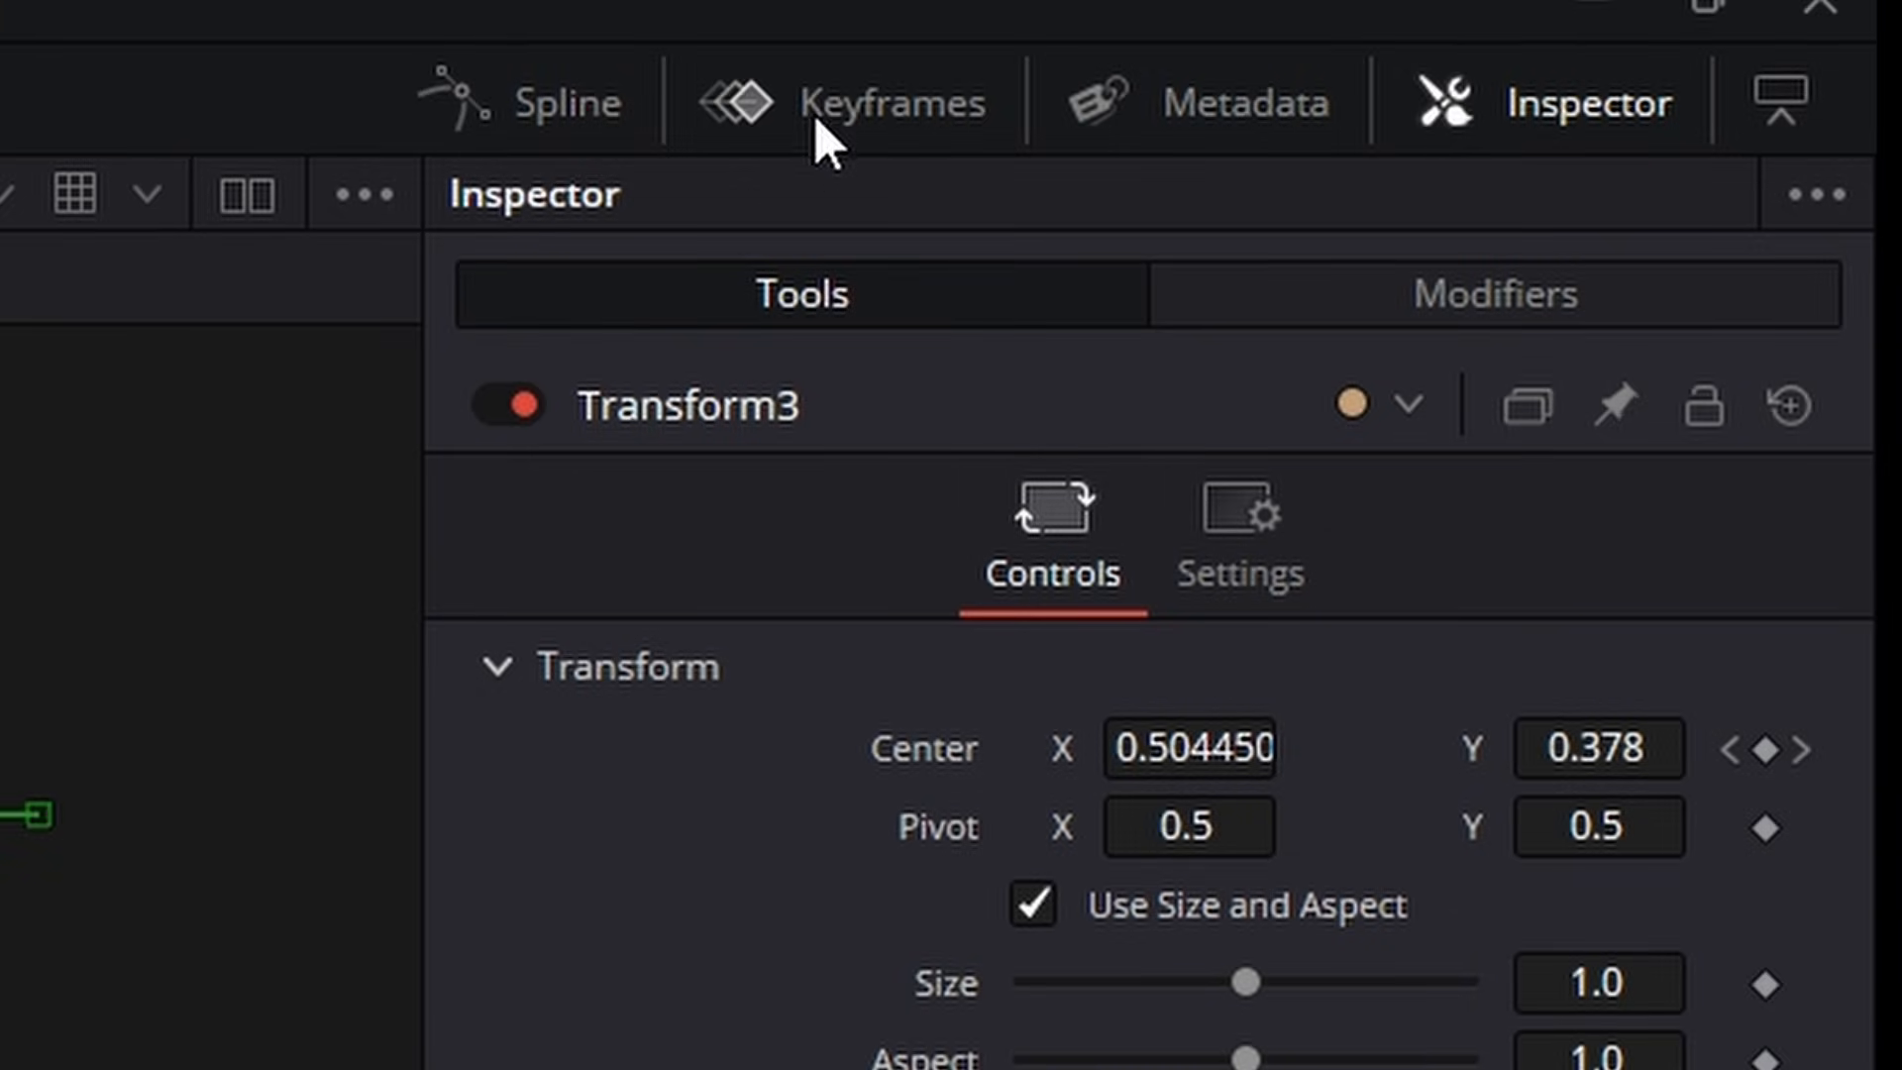
drag(1177, 624, 788, 507)
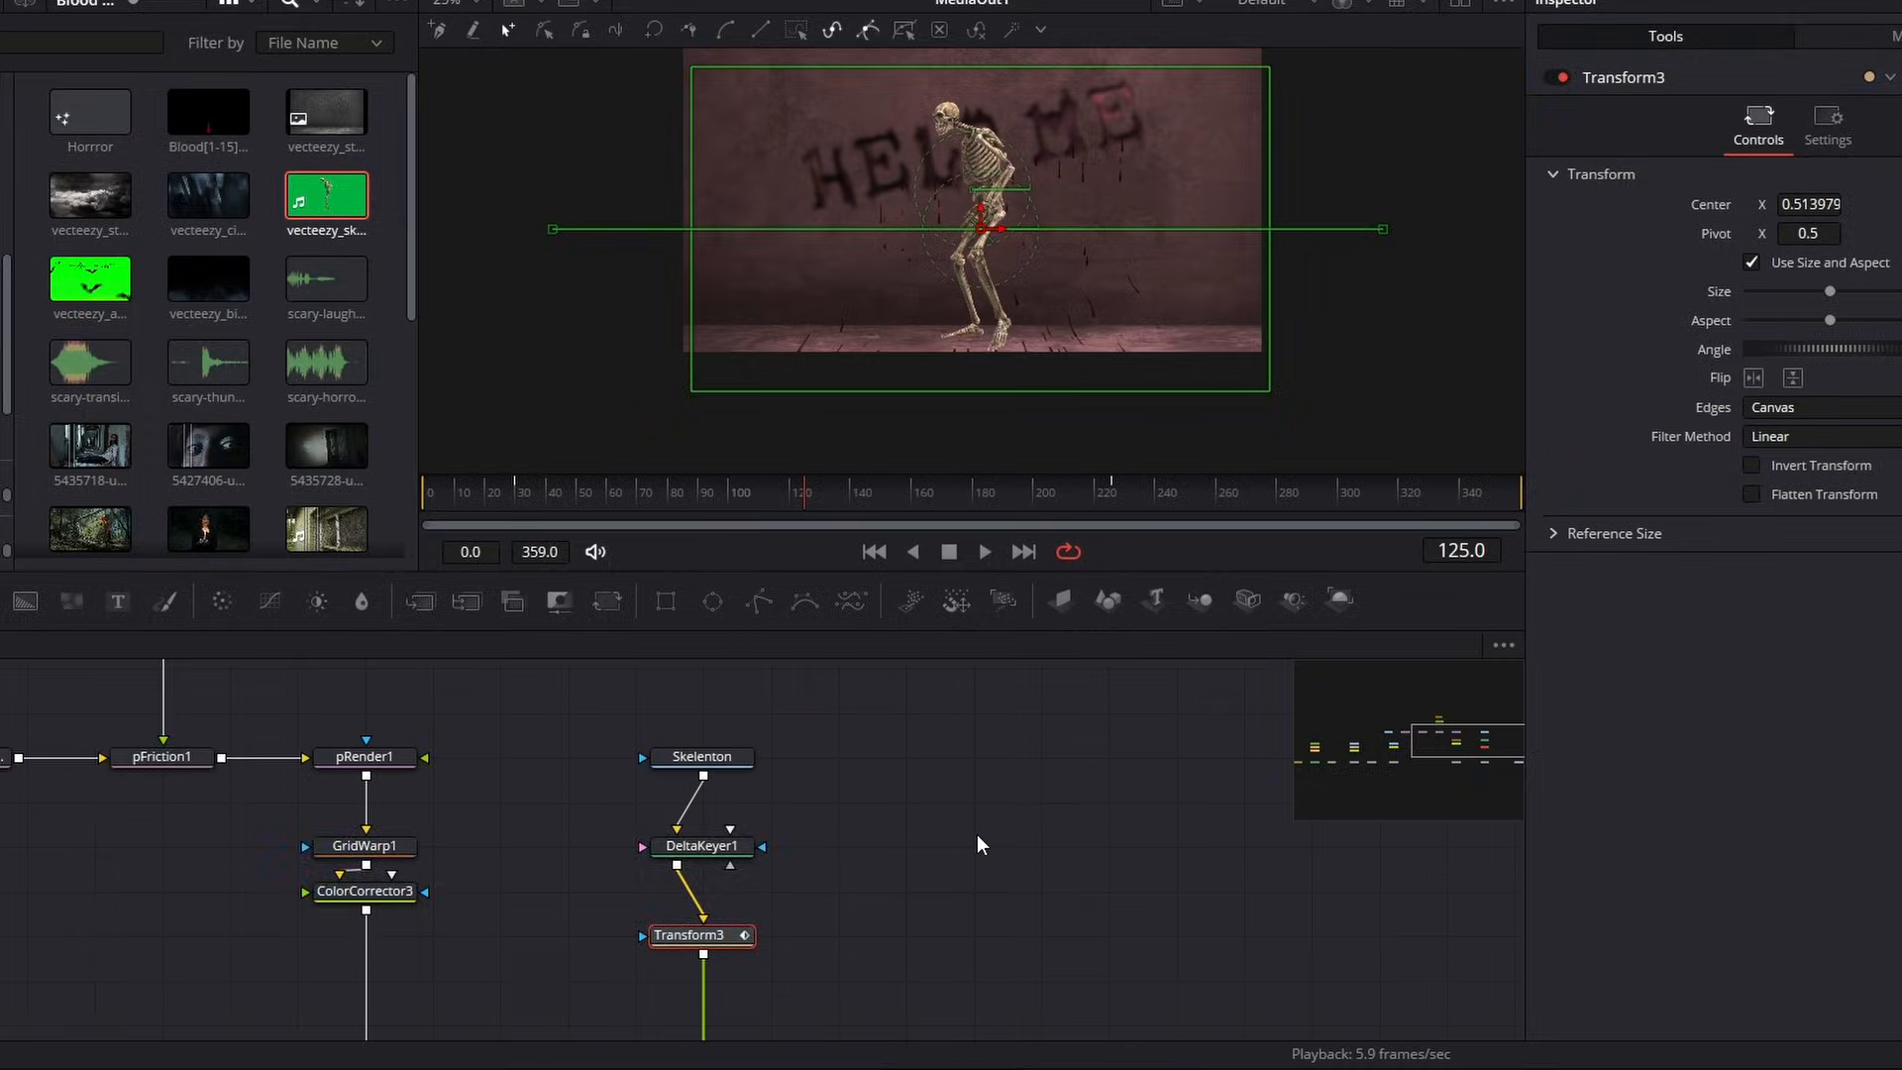
Step: Move the Skelenton, DeltaKeyer1 and Transform3 nodes up together to make room beneath Transform3
scroll(976, 834, up, 3)
drag(602, 672, 828, 979)
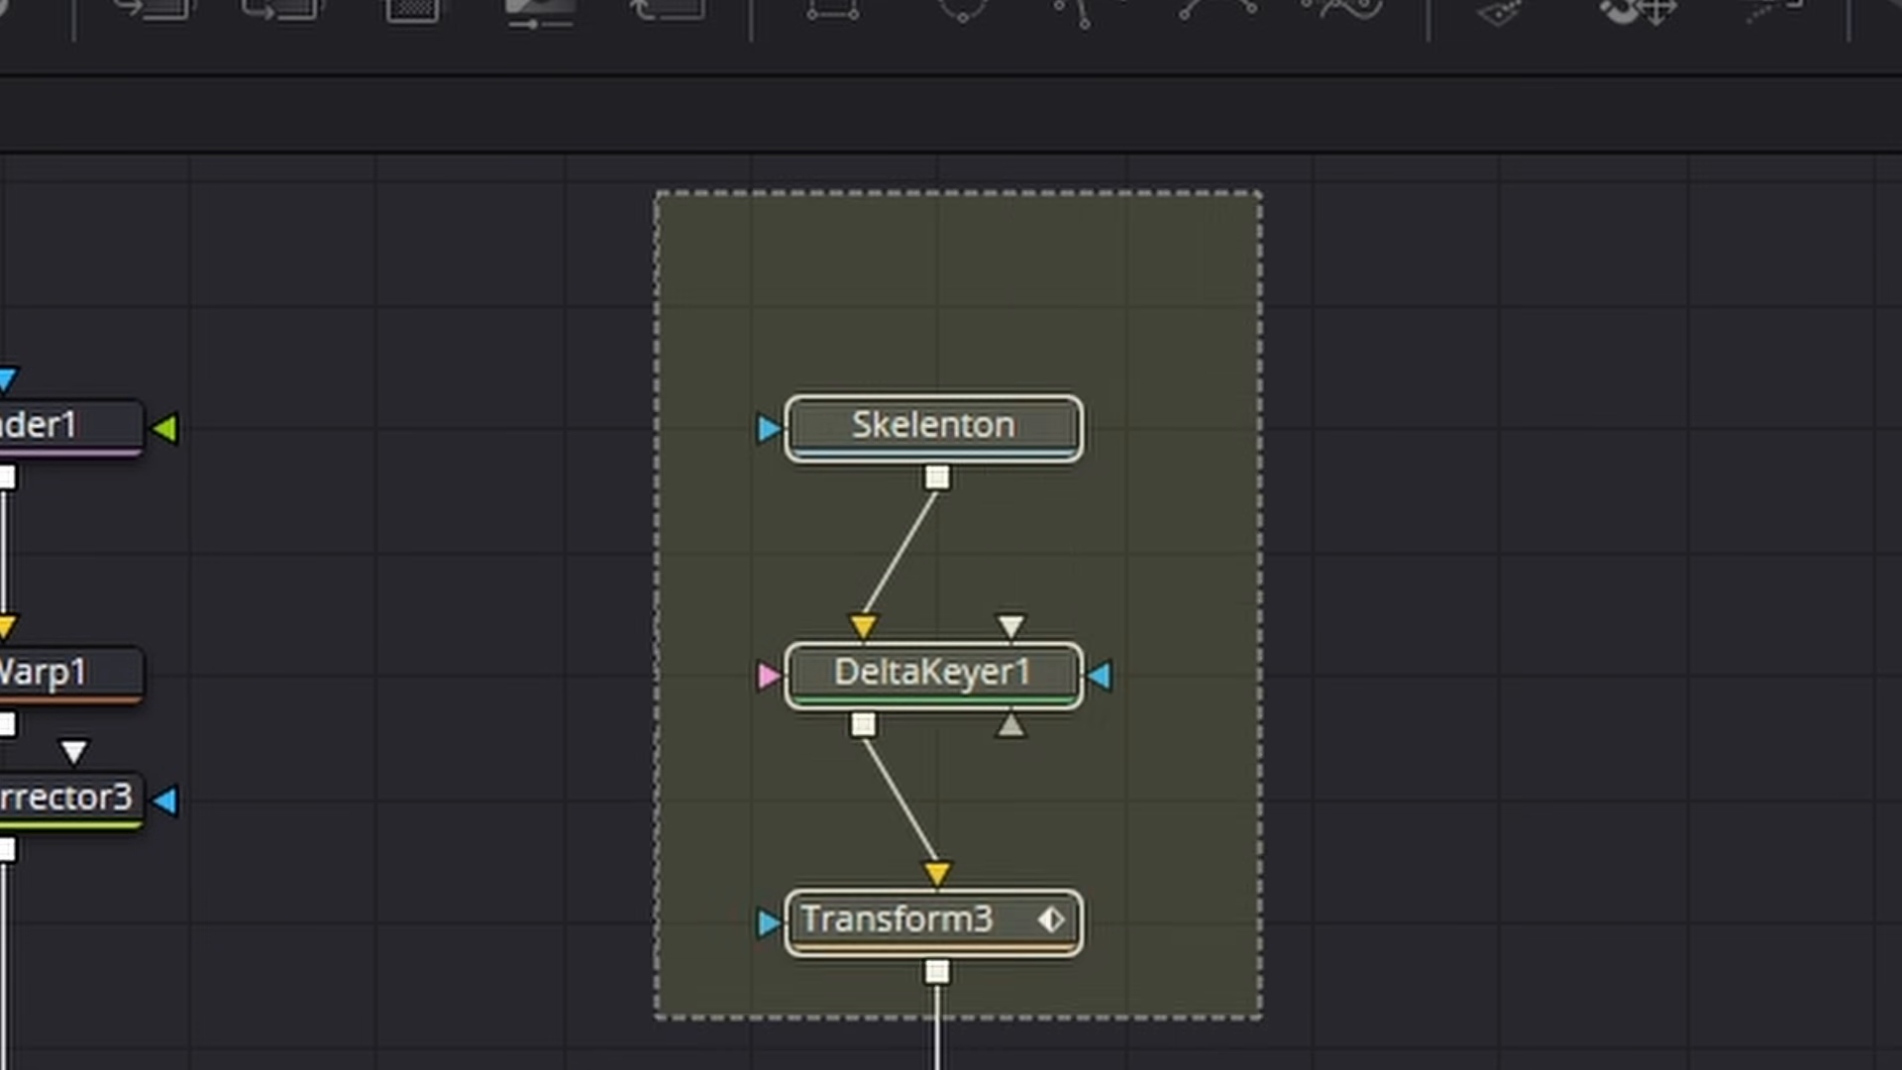
drag(1045, 951, 1045, 703)
click(1244, 858)
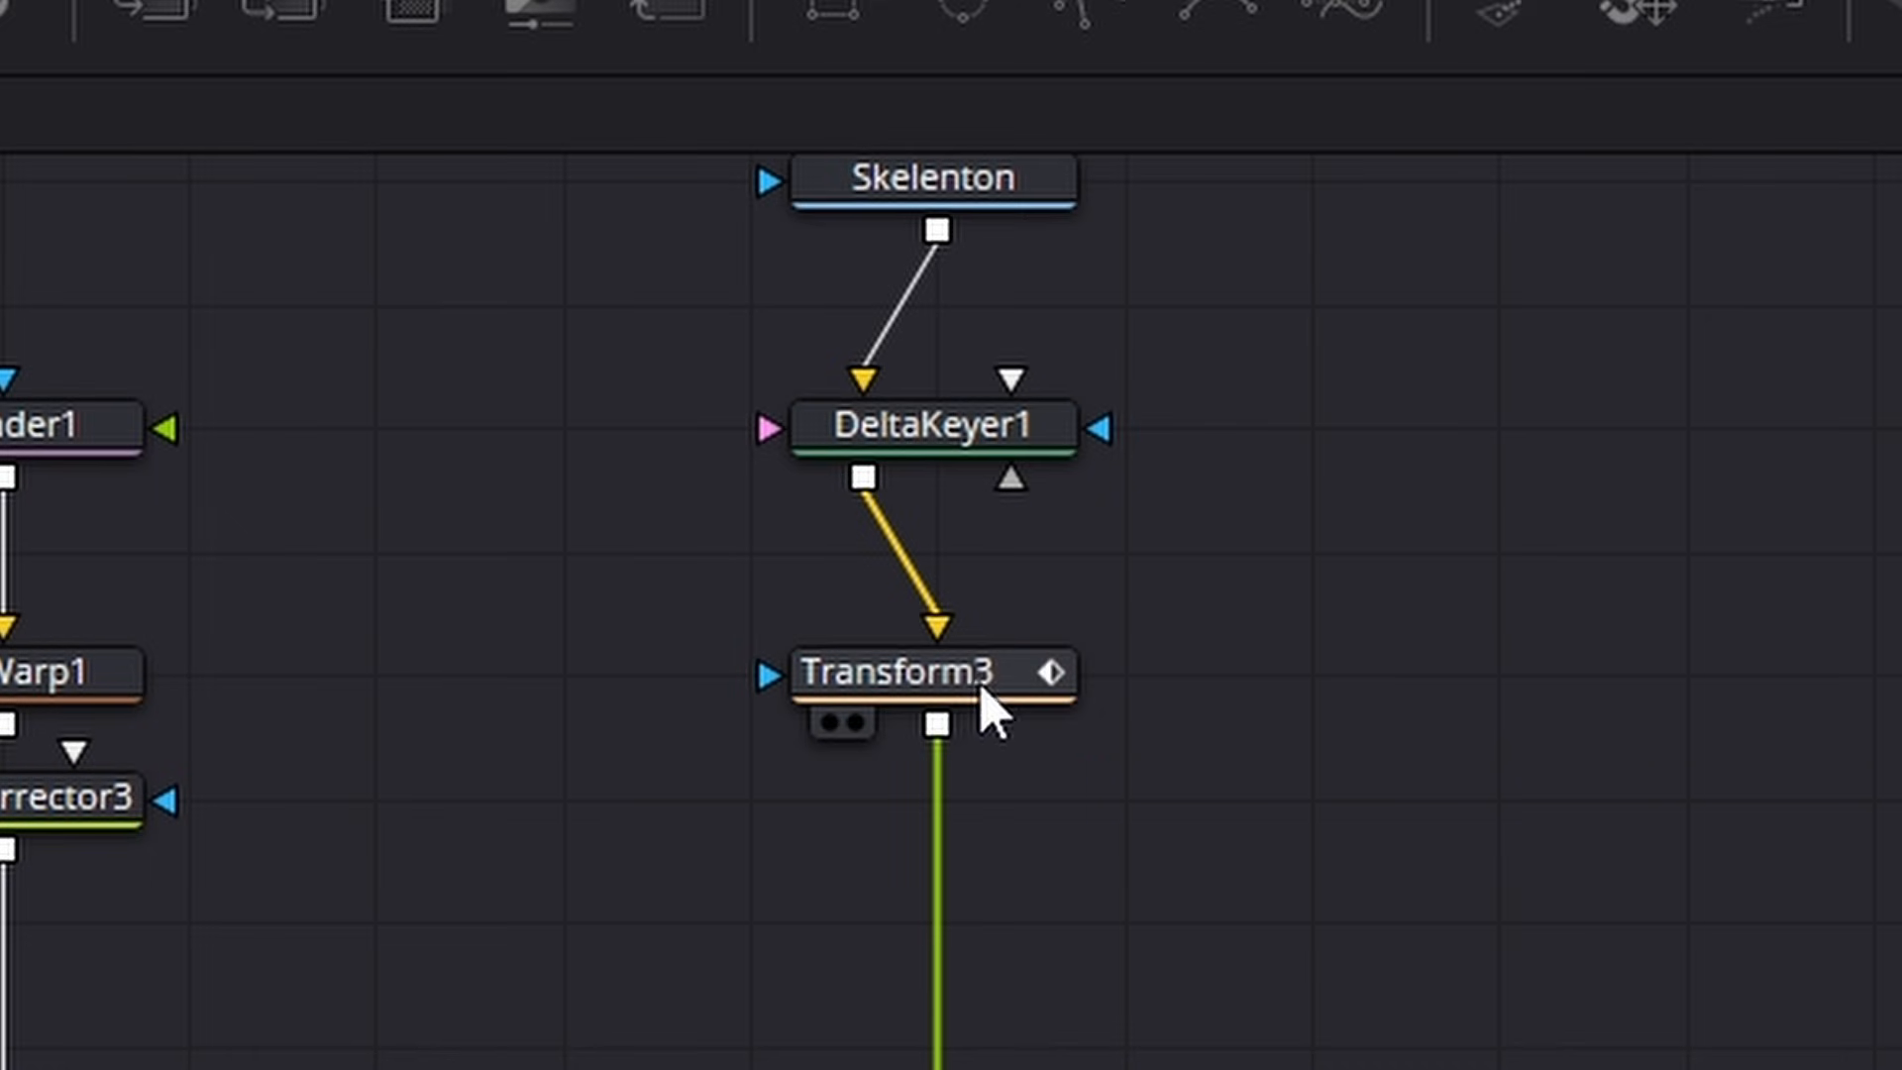
Step: Add a Color Corrector after Transform3 with Gain 0.61 and a tint toward red at about 0.38 strength
click(983, 693)
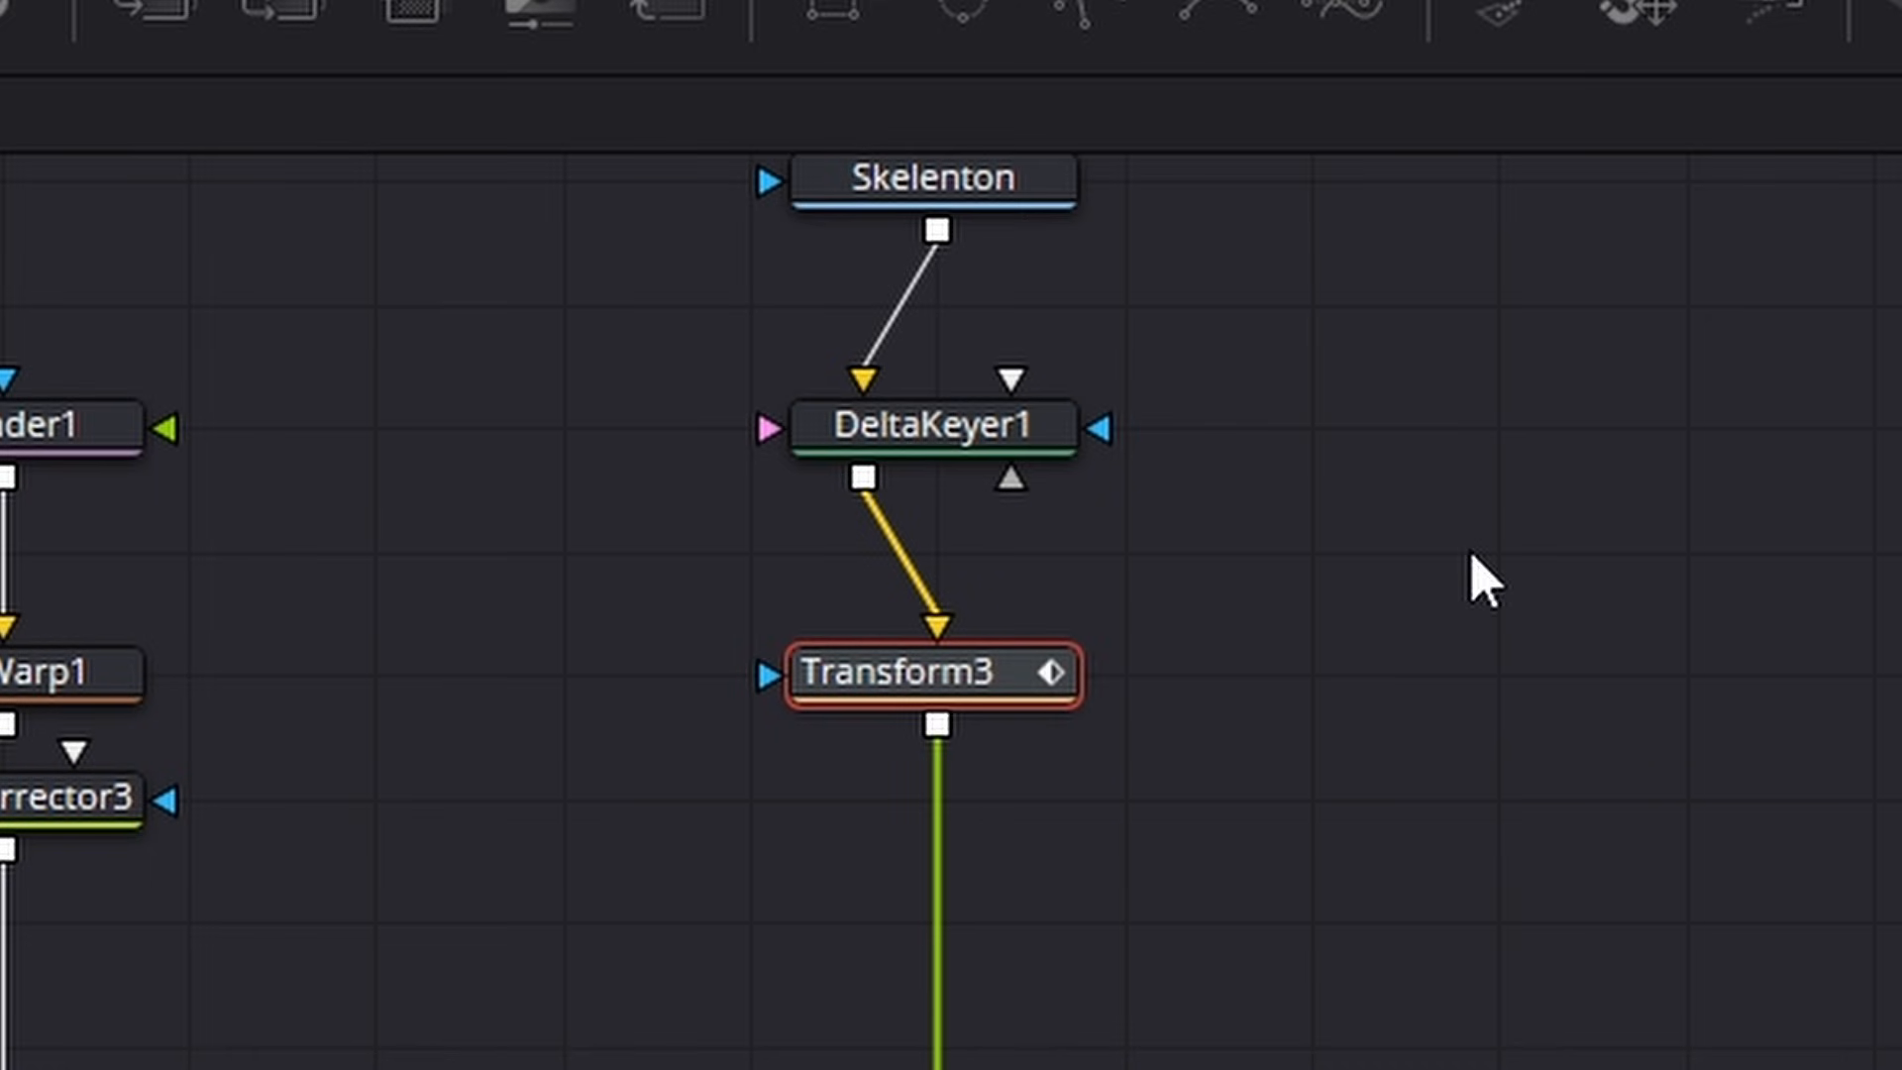
key(shift+space)
key(BackSpace)
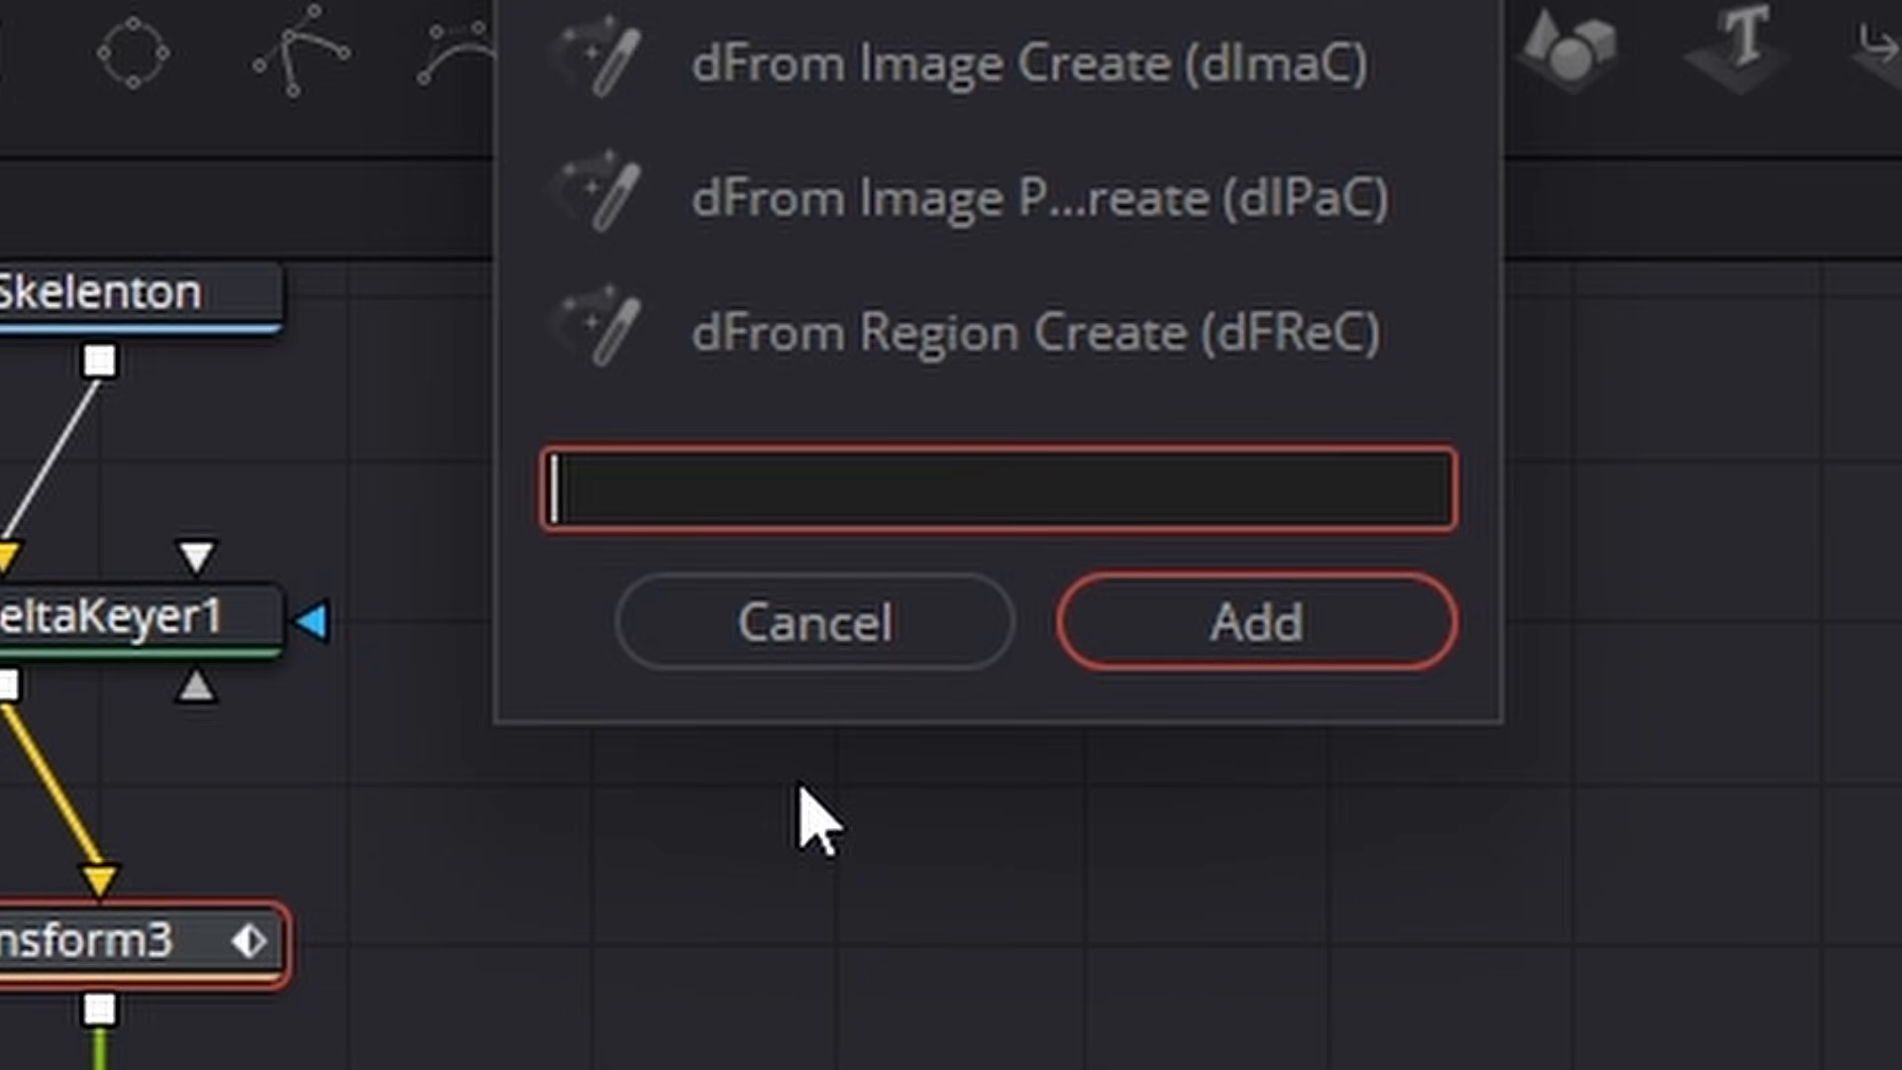
text(cc)
key(Return)
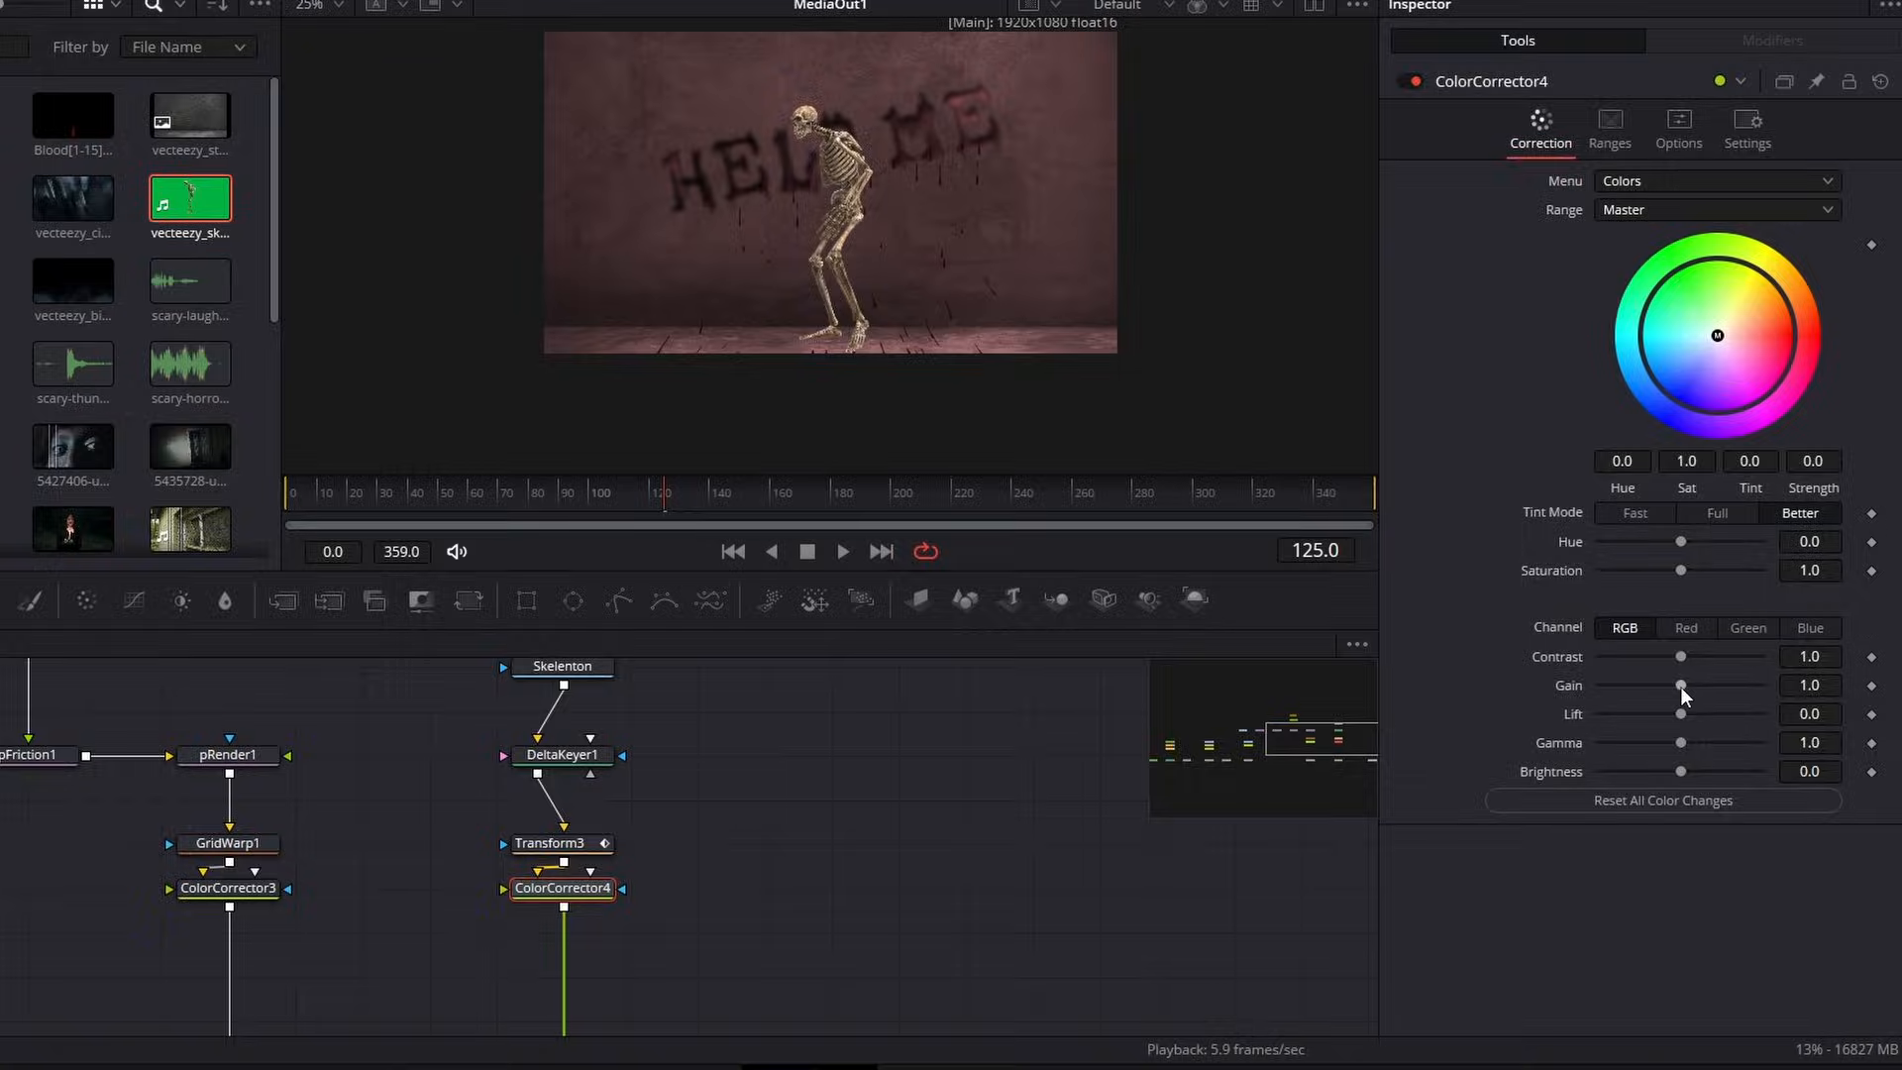
drag(1681, 686, 1642, 694)
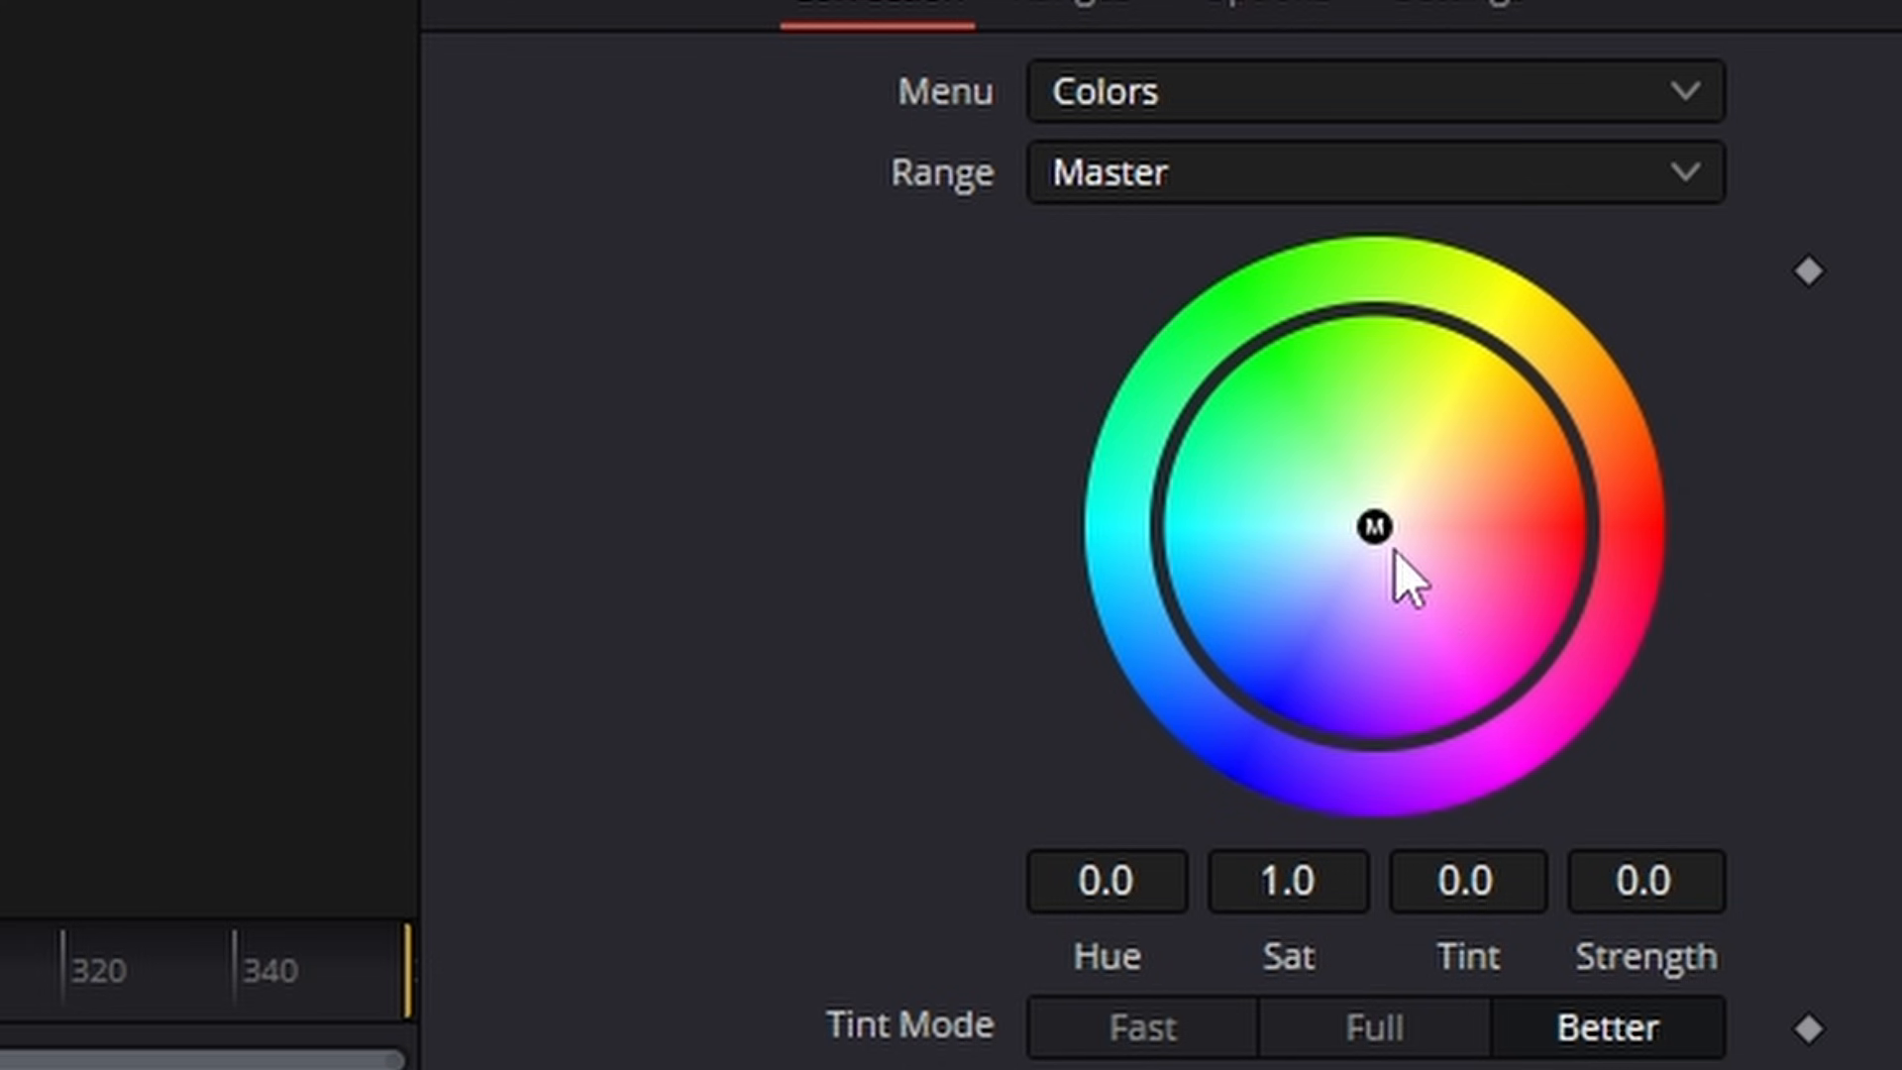
drag(1382, 530, 1512, 544)
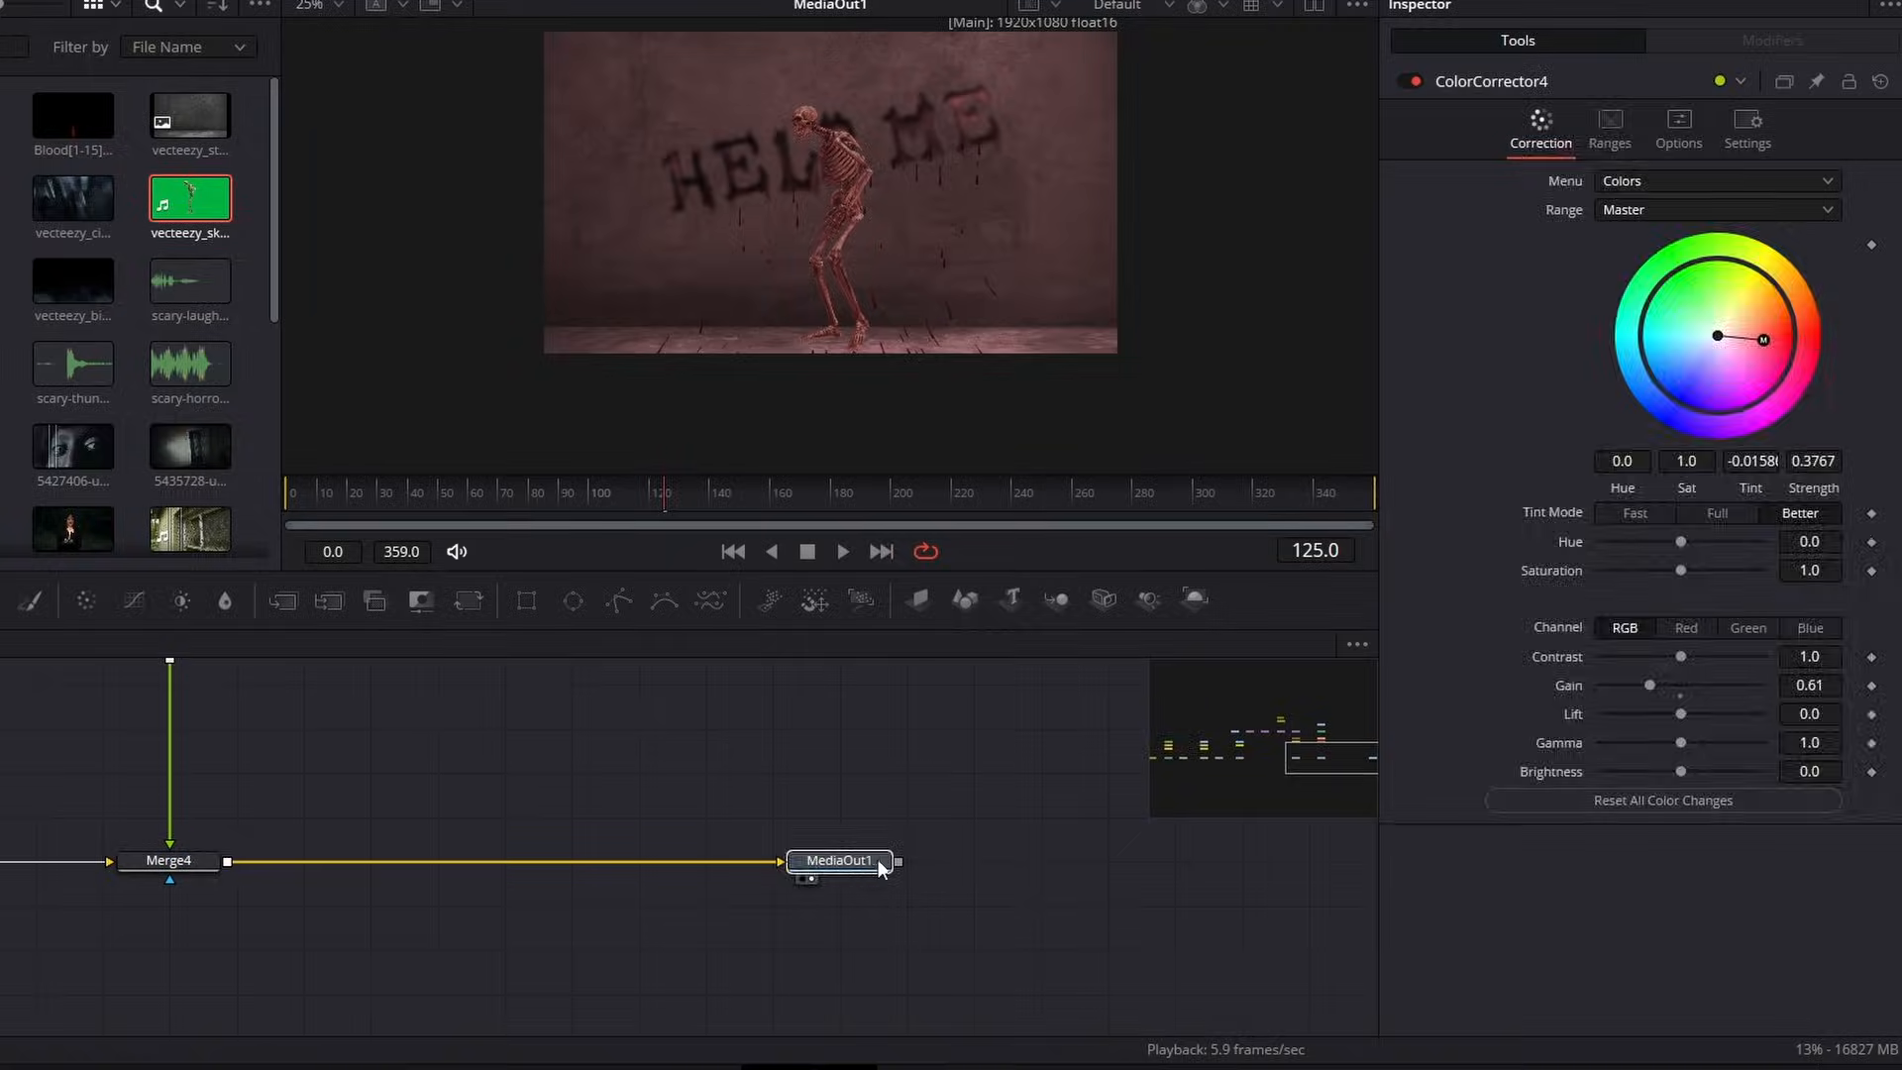
Step: Move MediaOut1 further along the flow, add the green-screen bats clip from the media pool, and rename its node Bats
drag(881, 866, 942, 866)
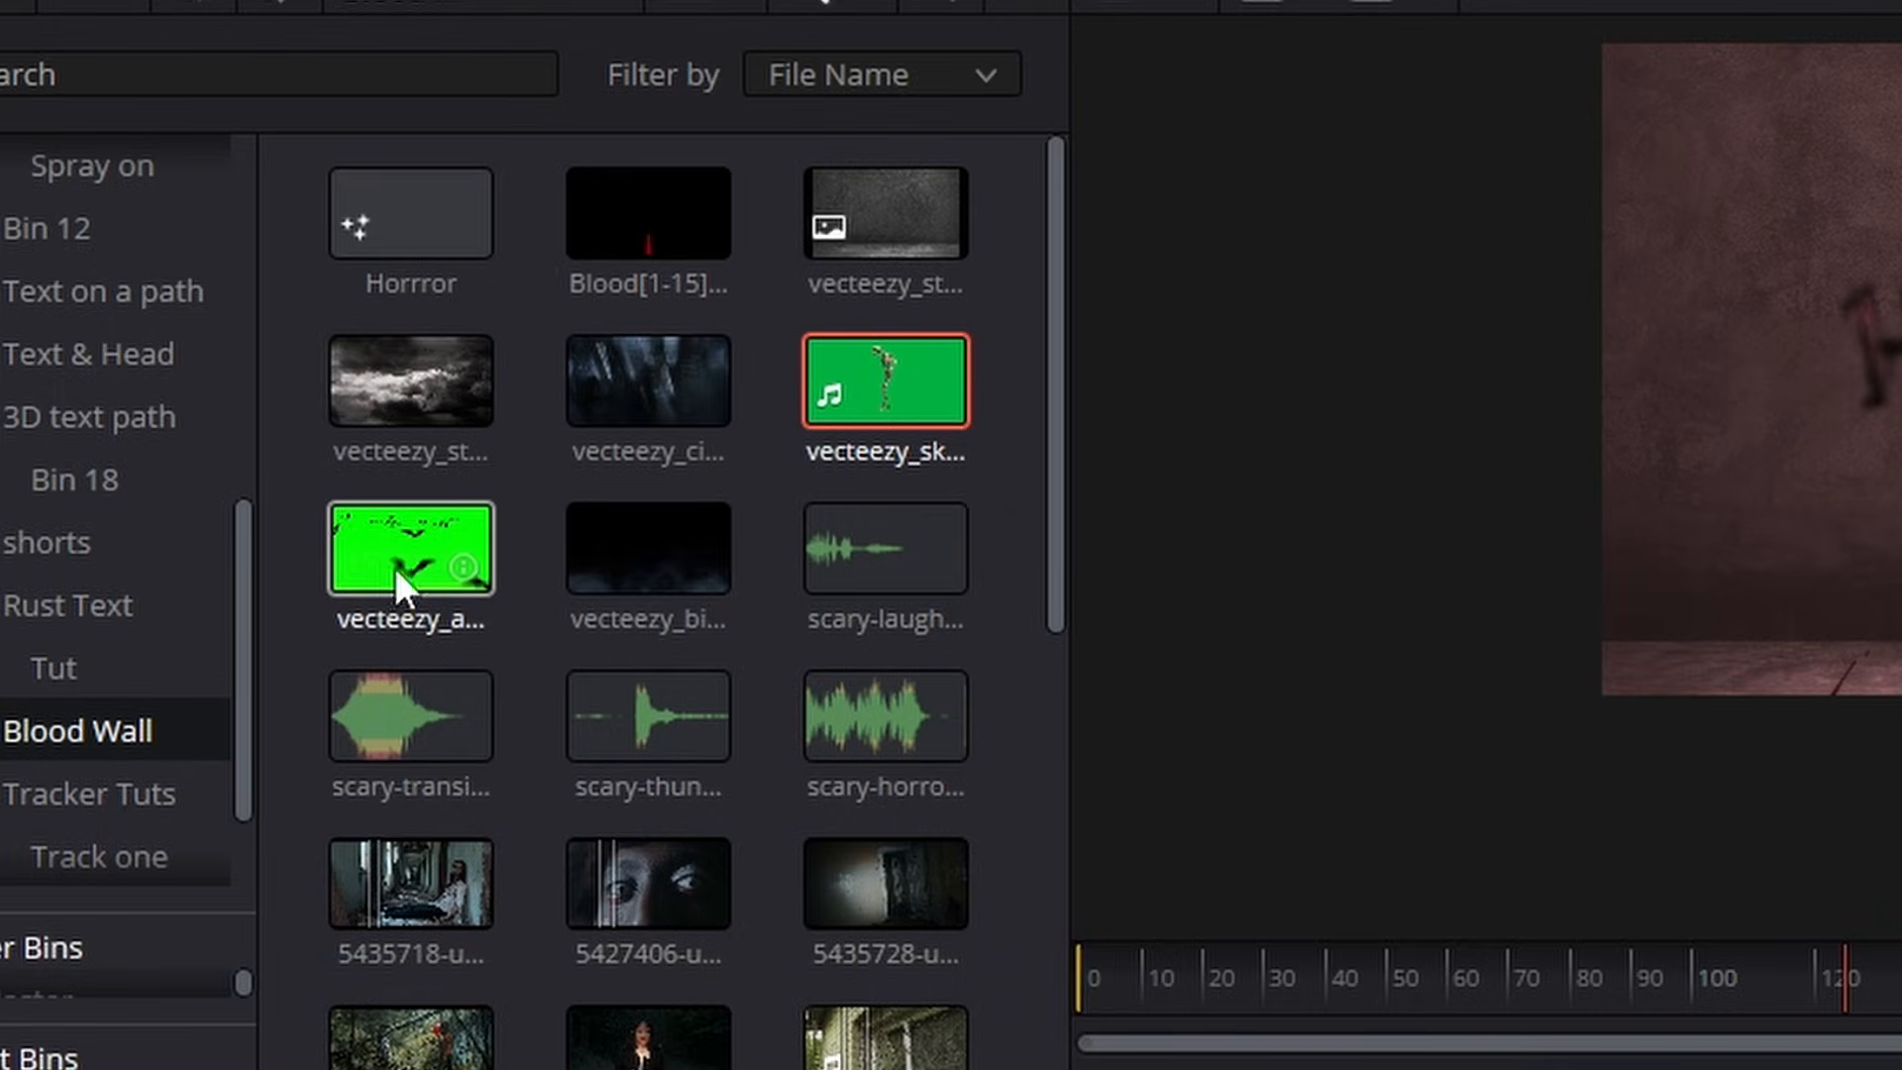
drag(391, 571, 566, 735)
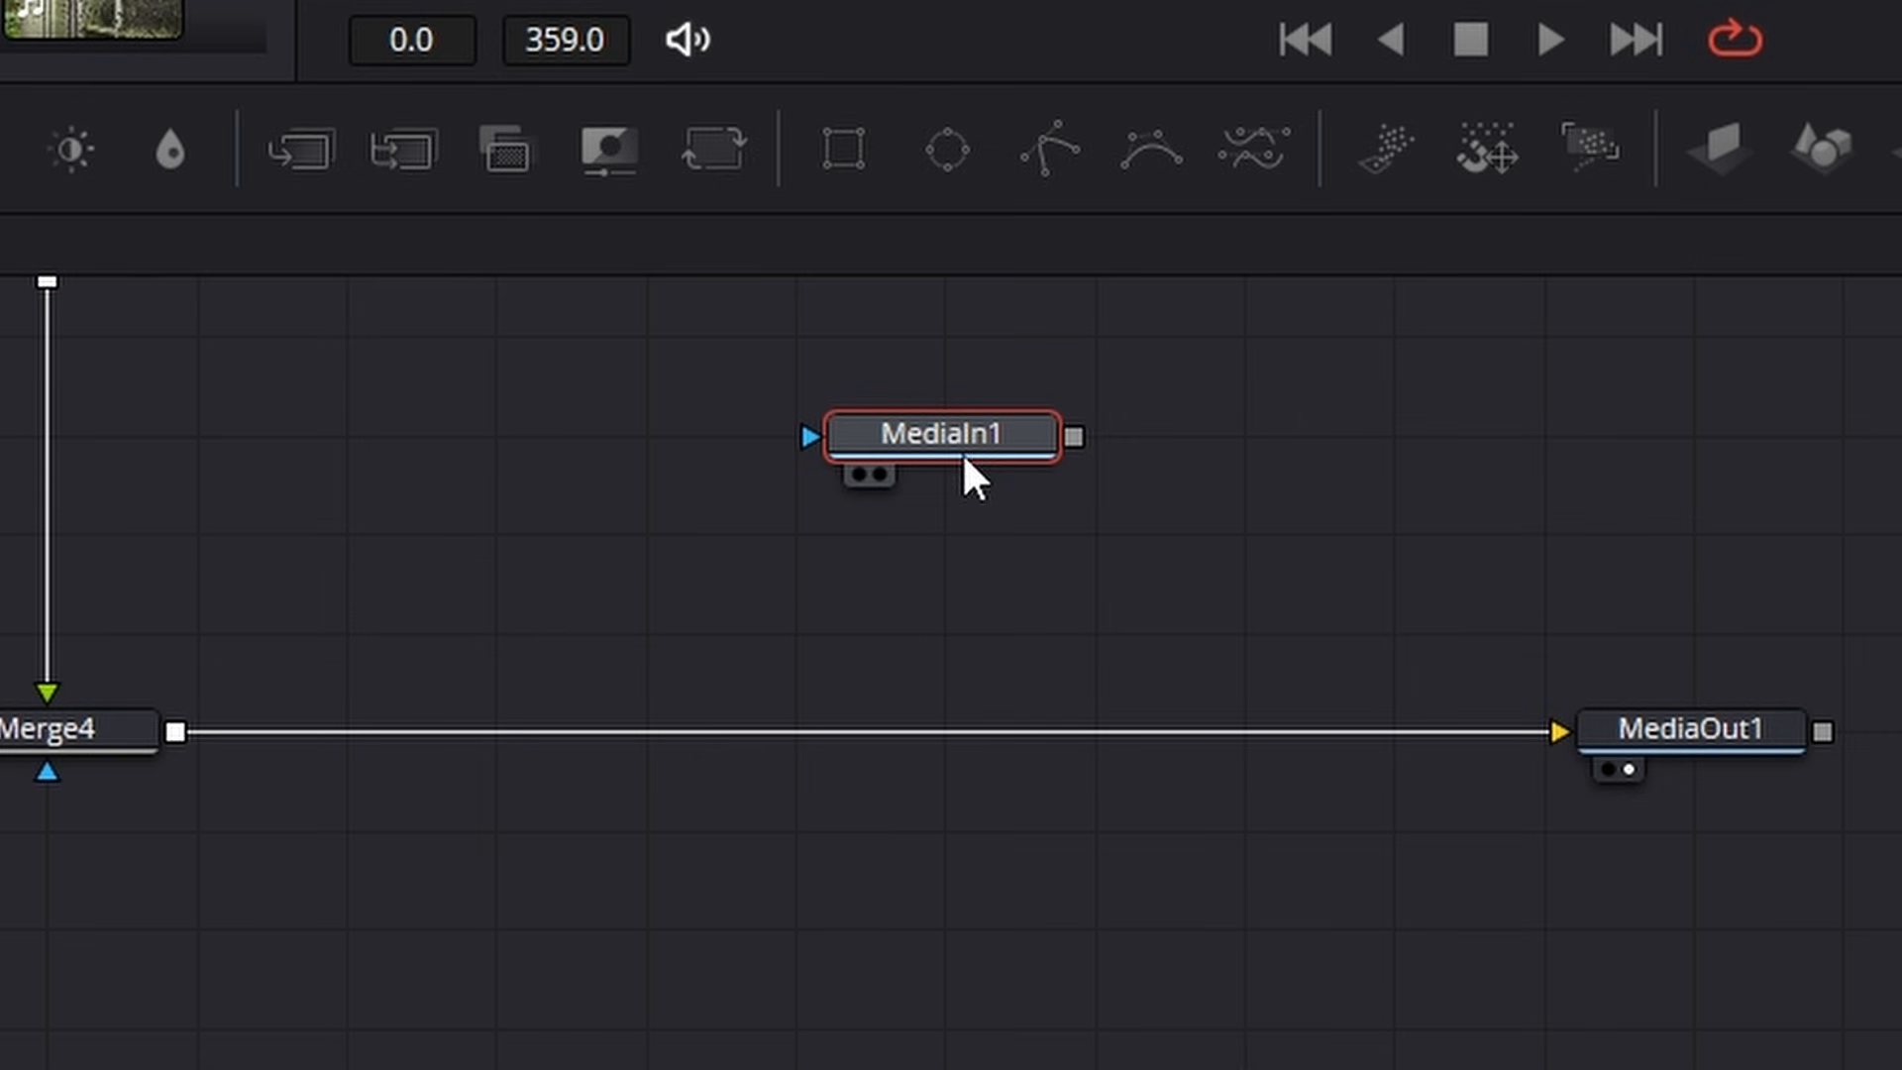
key(F2)
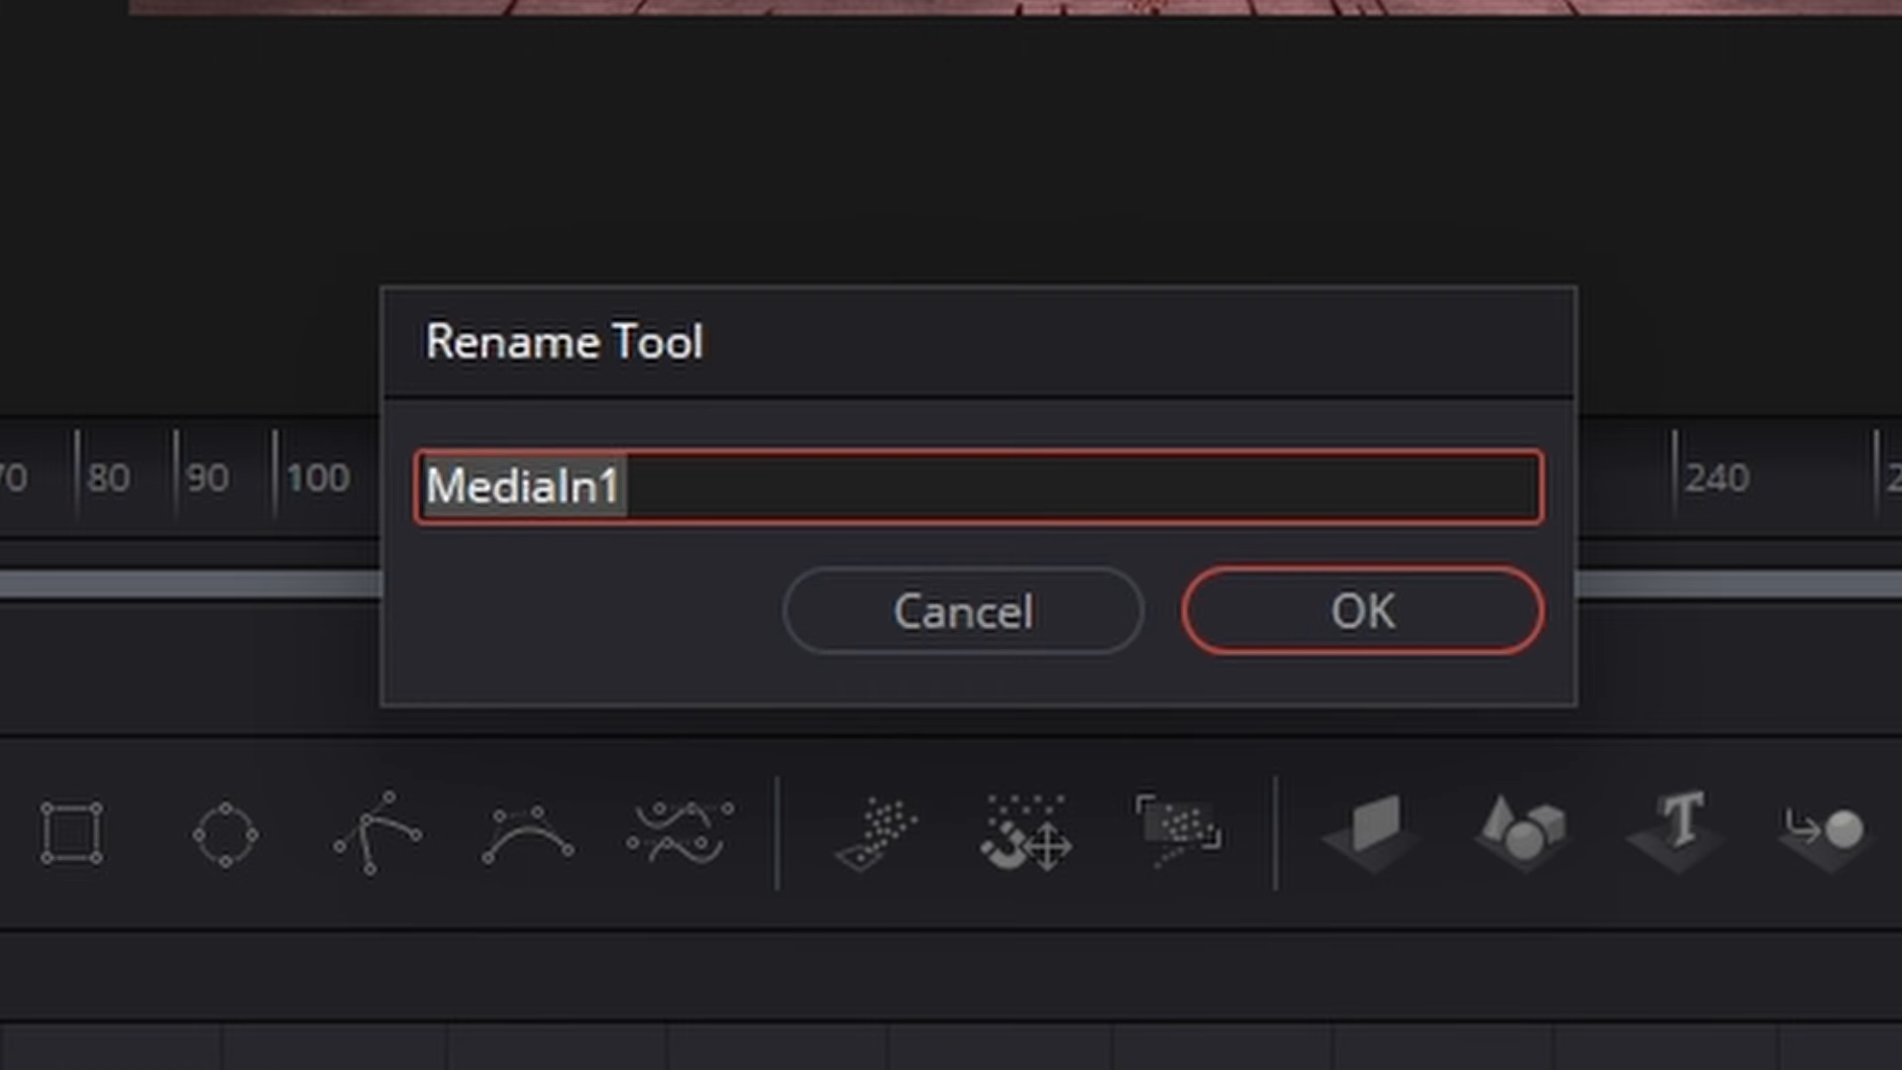
text(Ba)
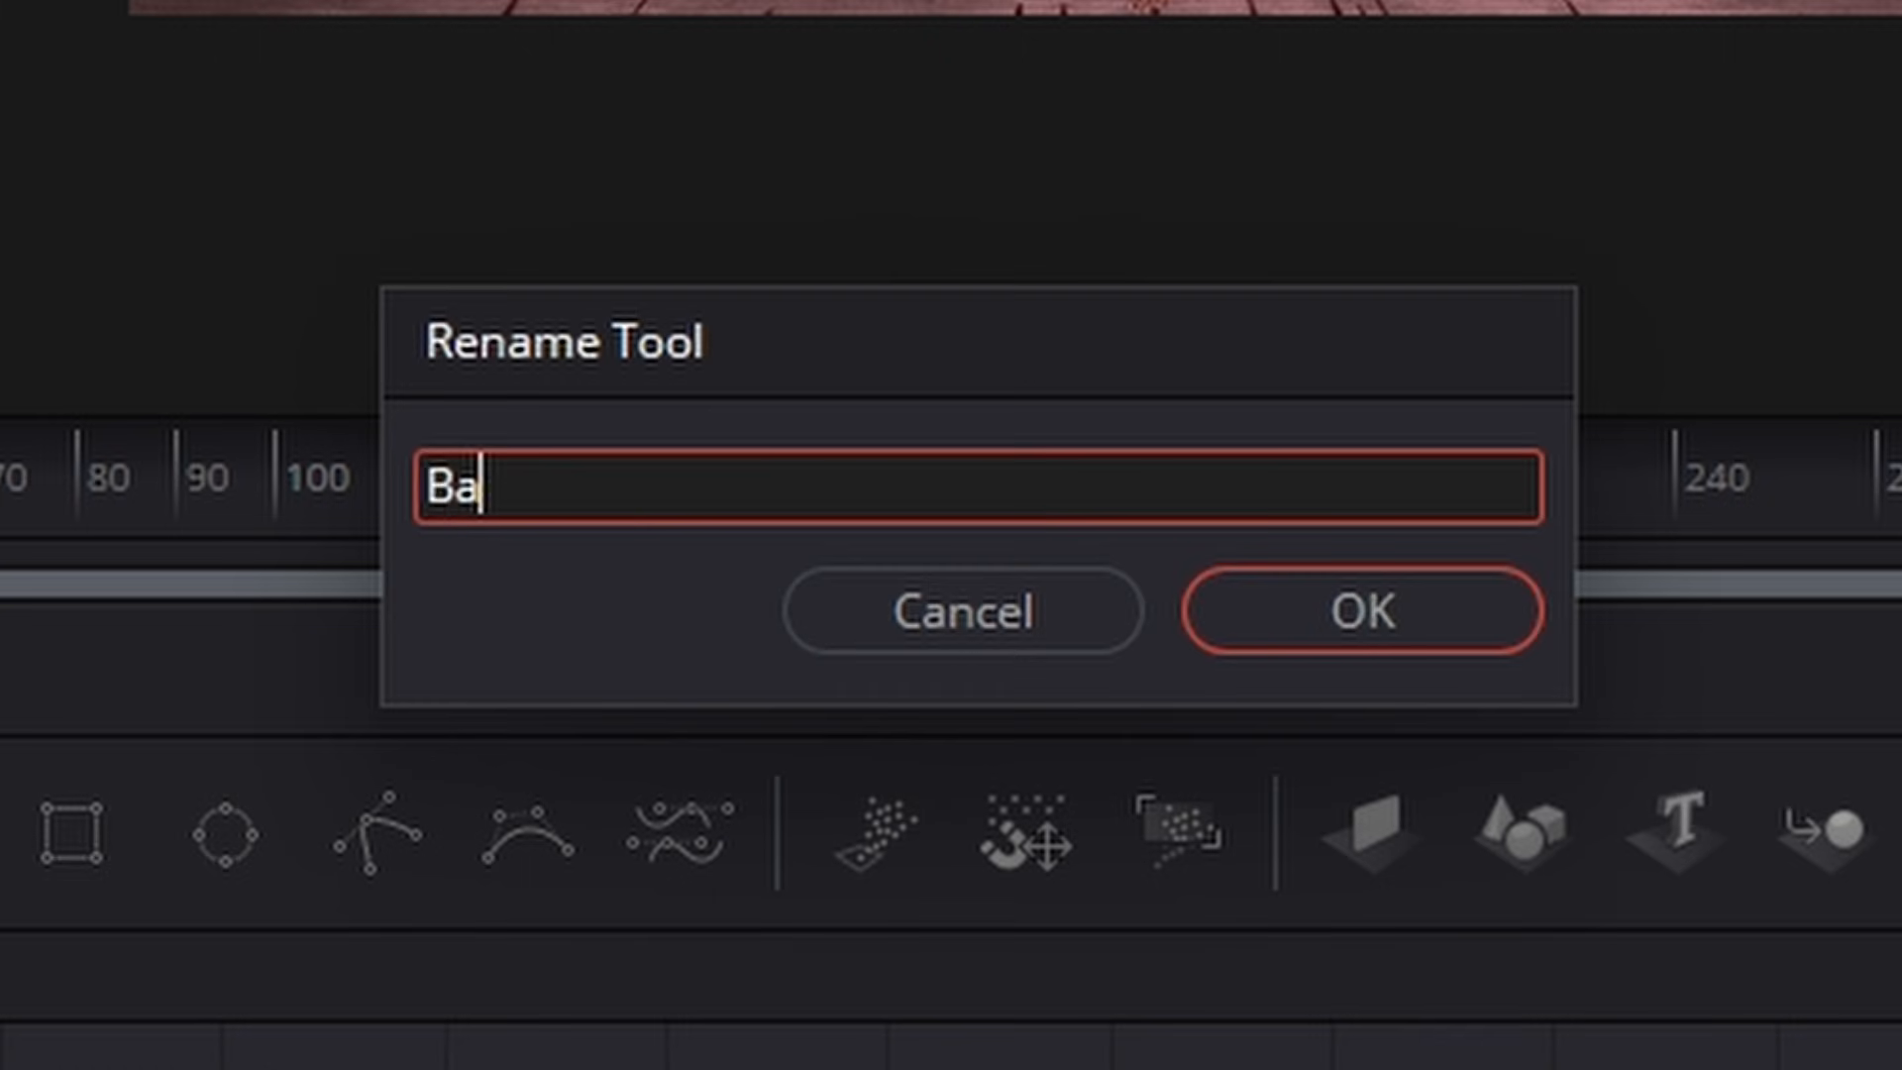
key(Return)
Step: Merge Bats over Merge4's output and move the Bats node up to make room beneath it
drag(1073, 433, 177, 732)
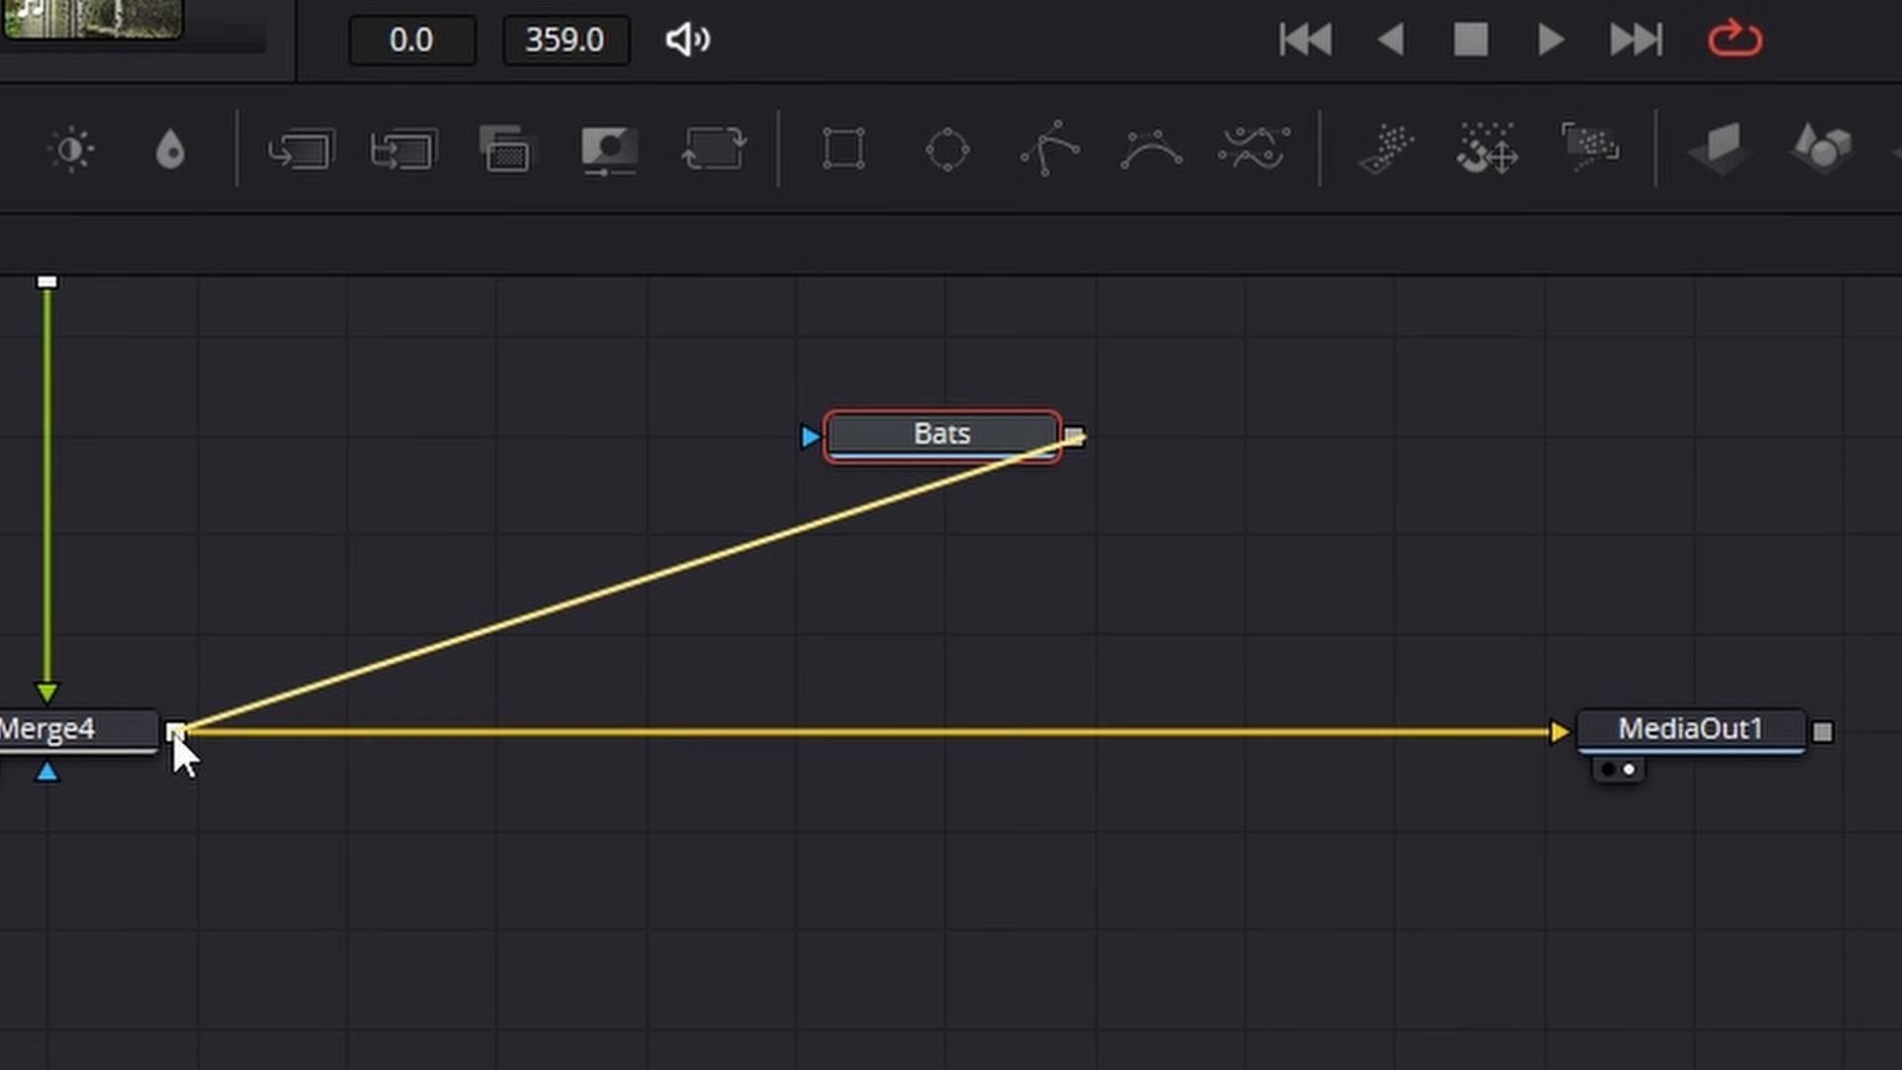
click(1684, 741)
scroll(818, 800, up, 3)
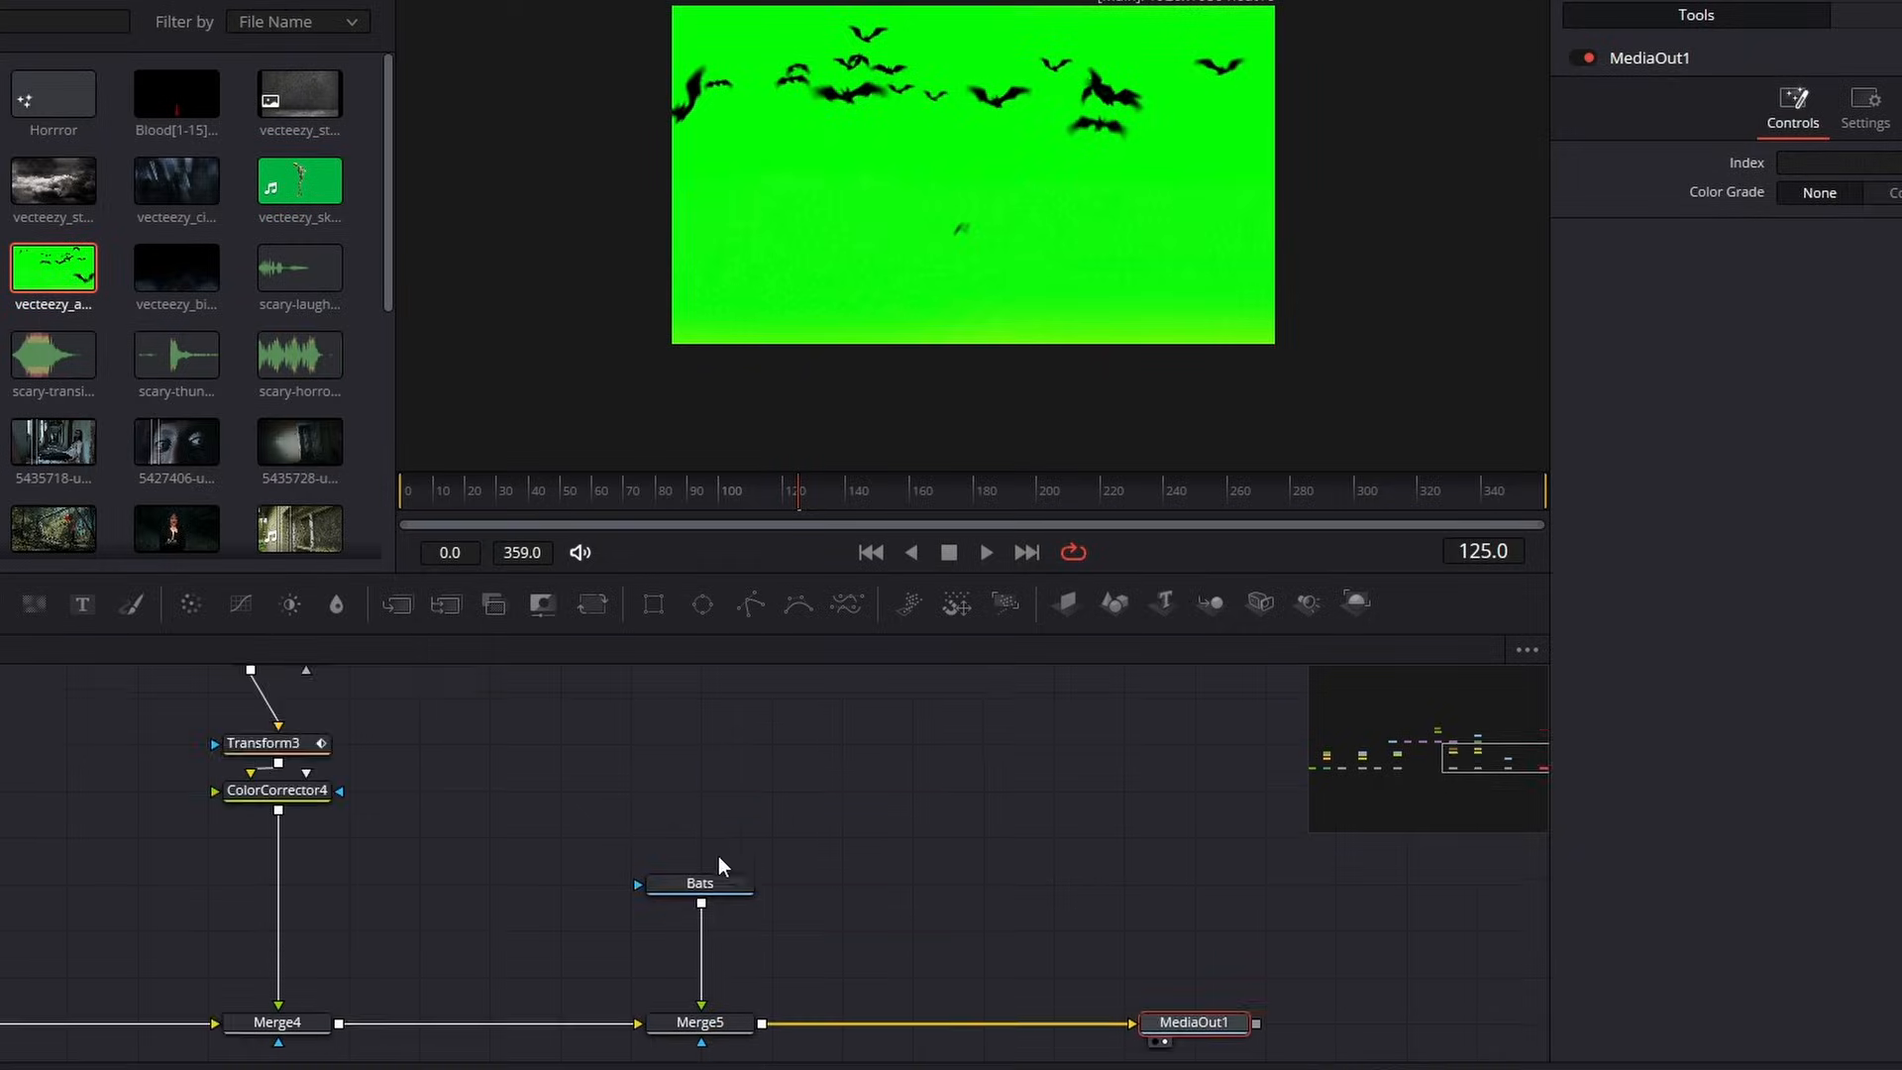
drag(745, 892, 745, 707)
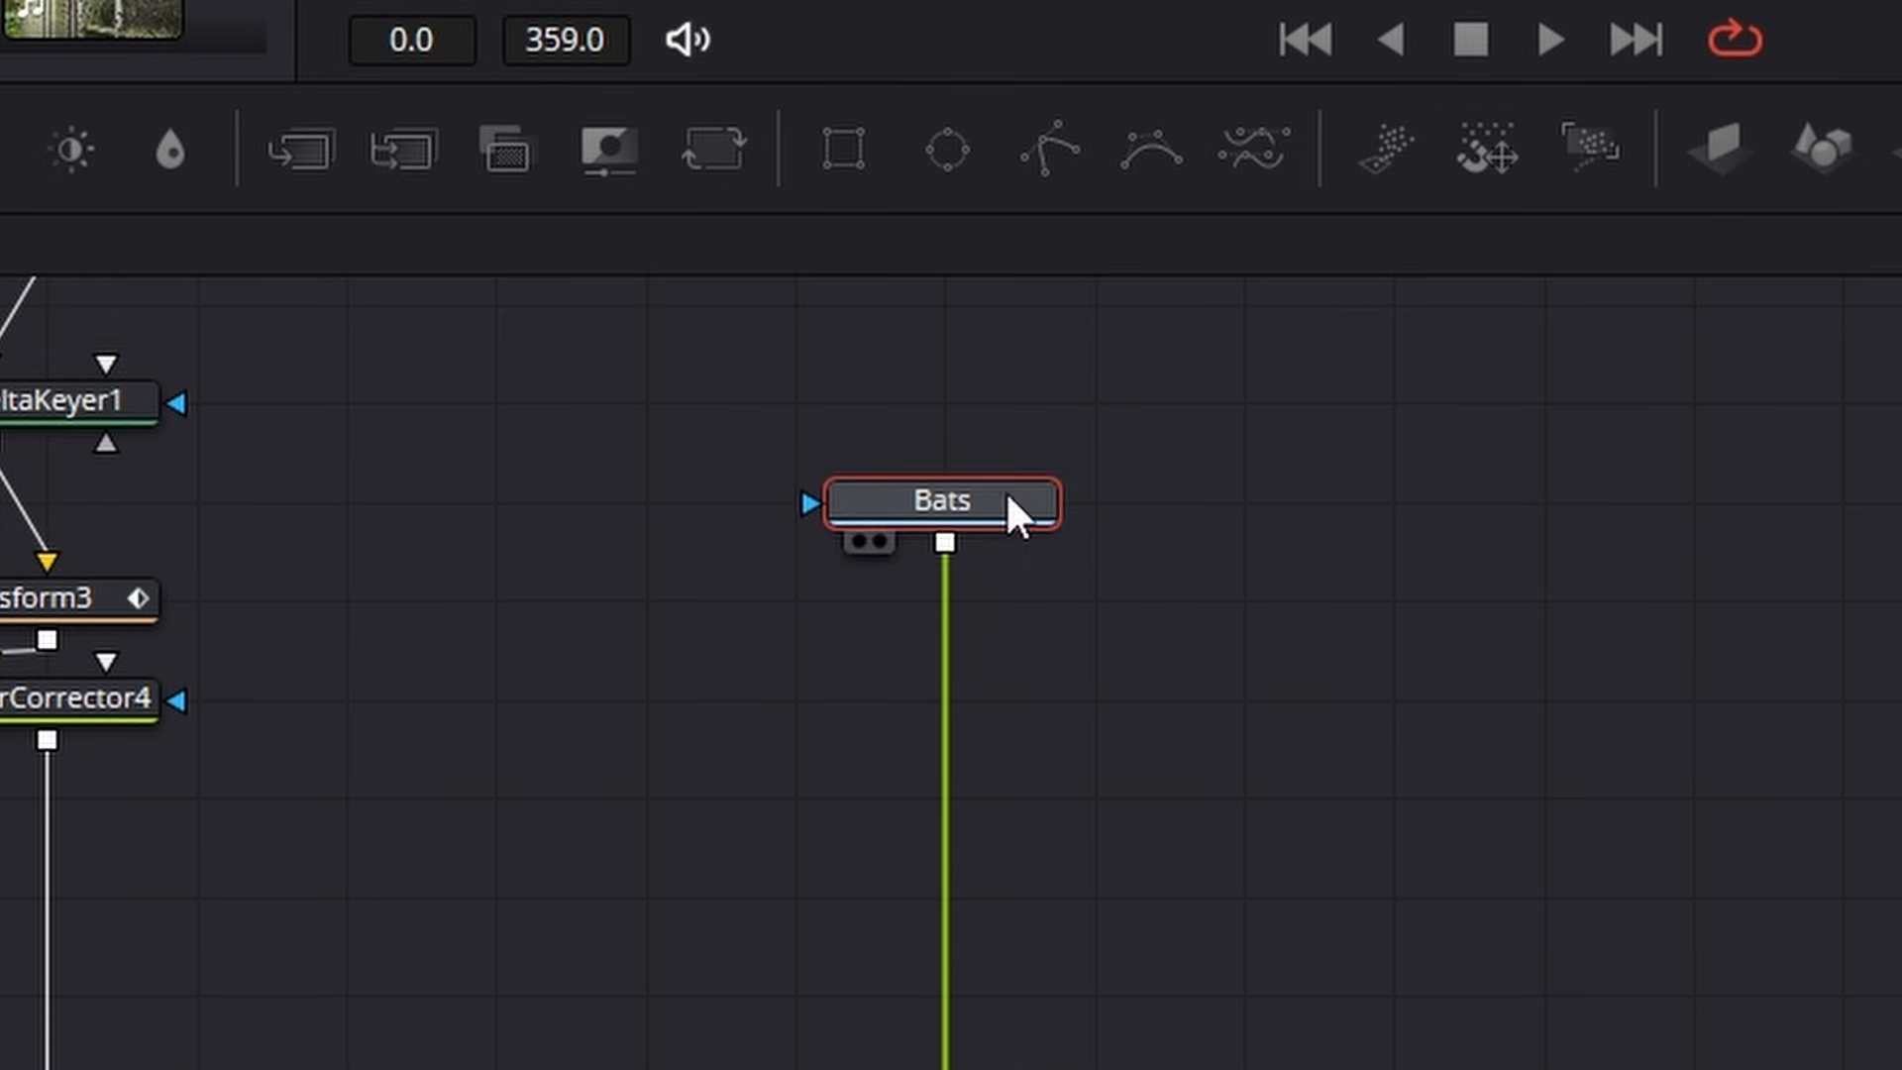
drag(1006, 490, 1010, 438)
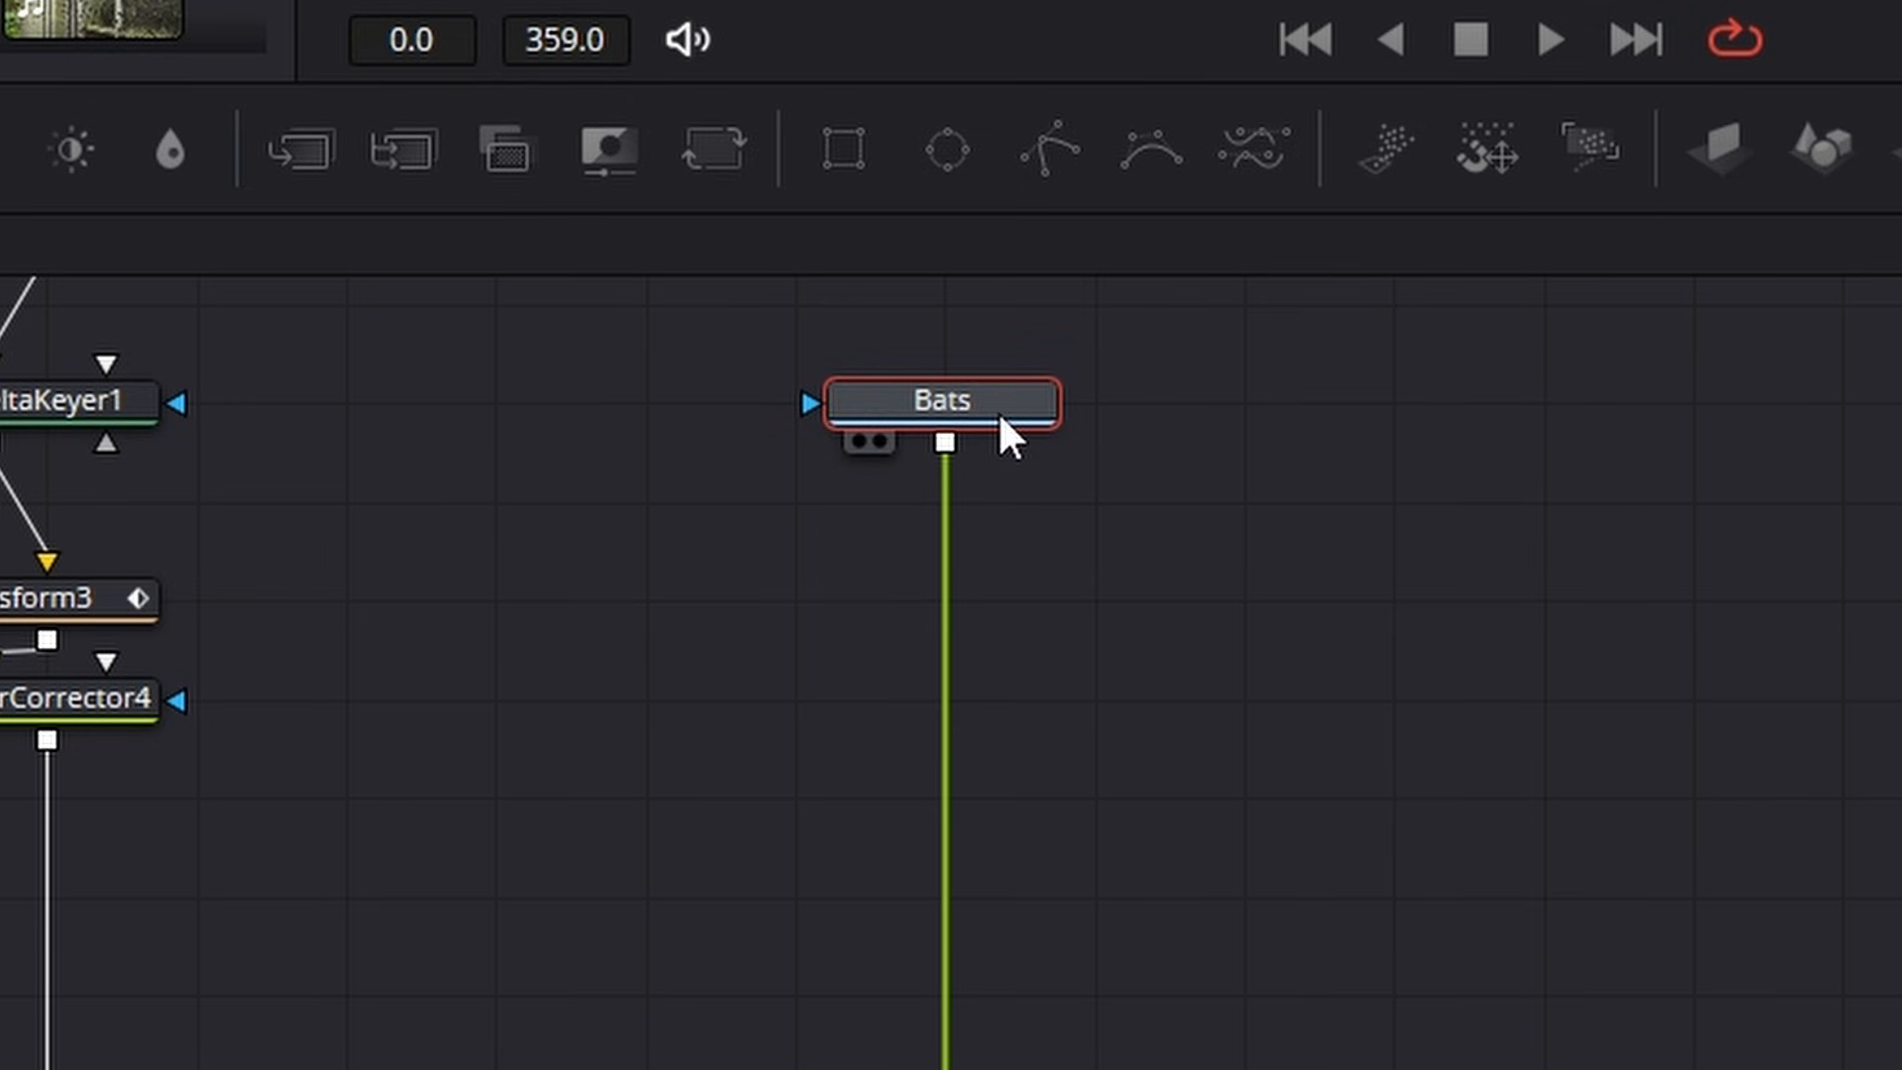
Step: Add a Delta Keyer after Bats and sample the clip's green background as the key color
key(shift+space)
text(de)
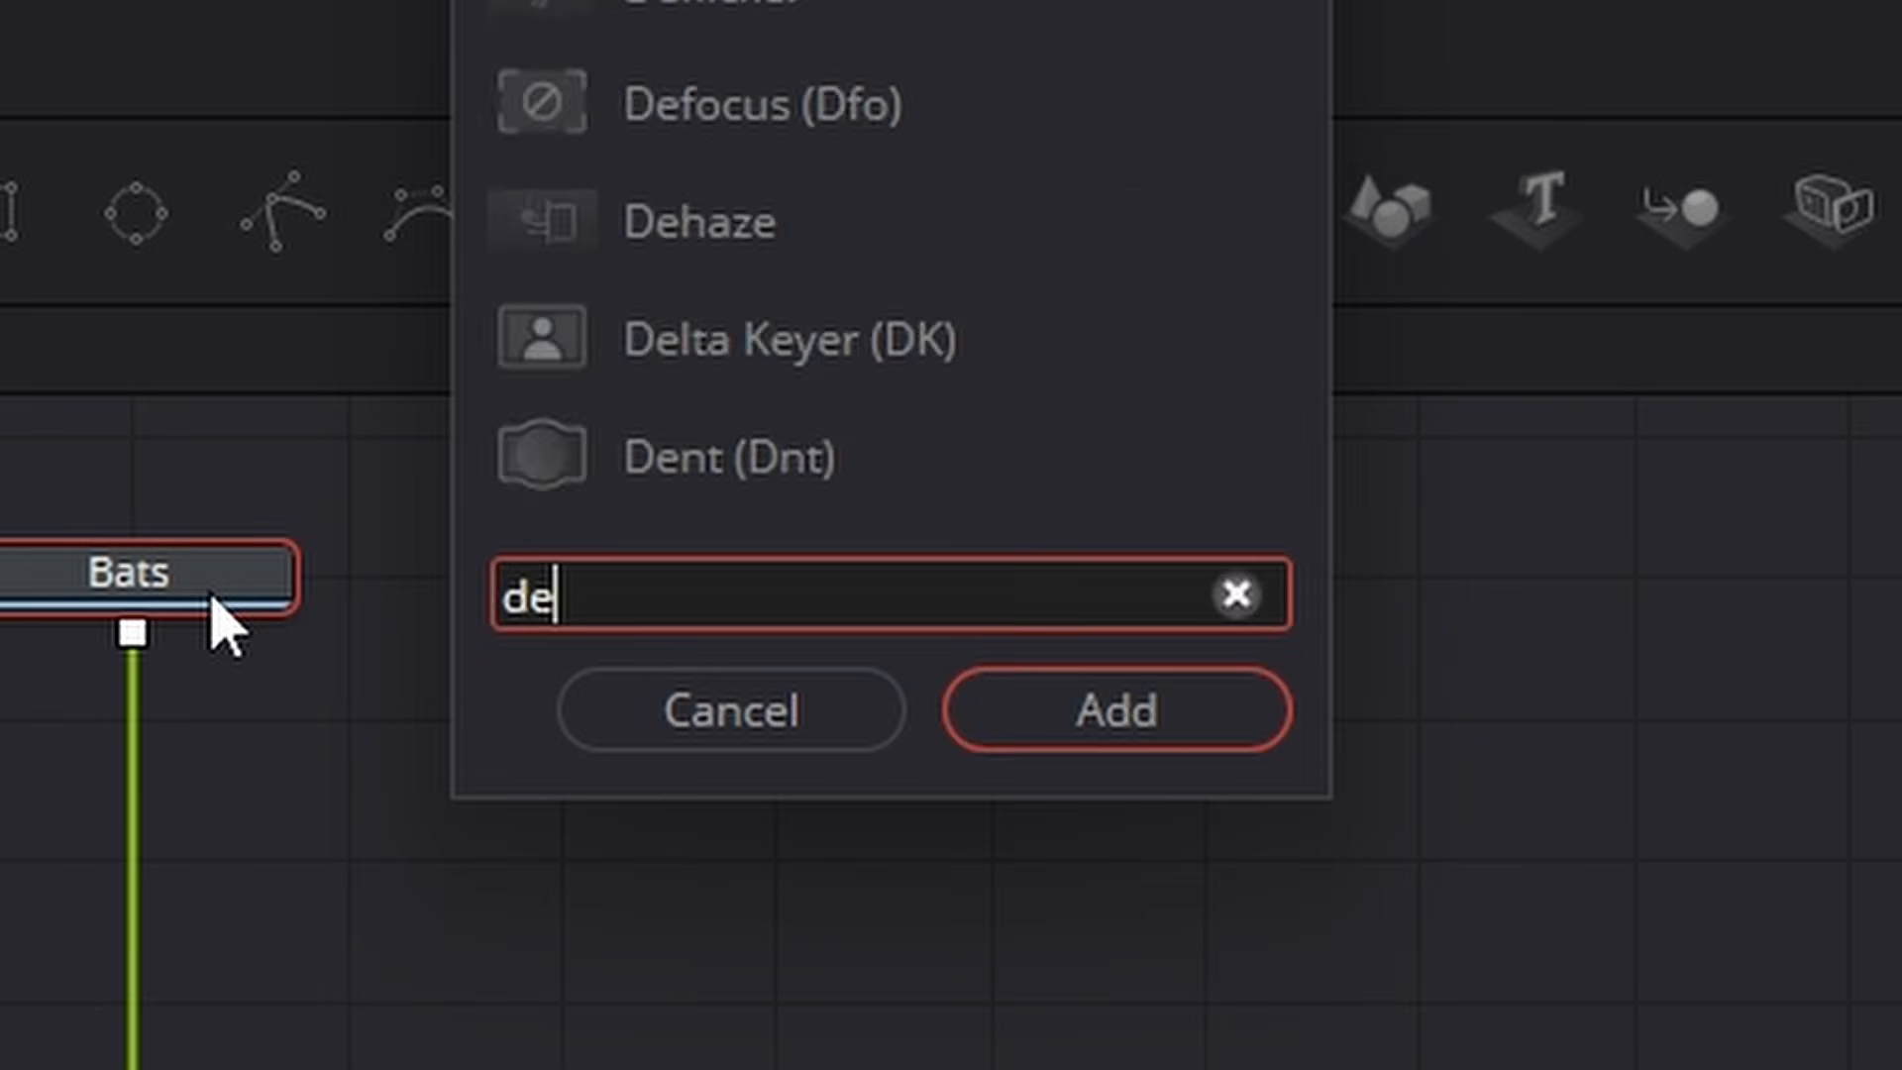
text(l)
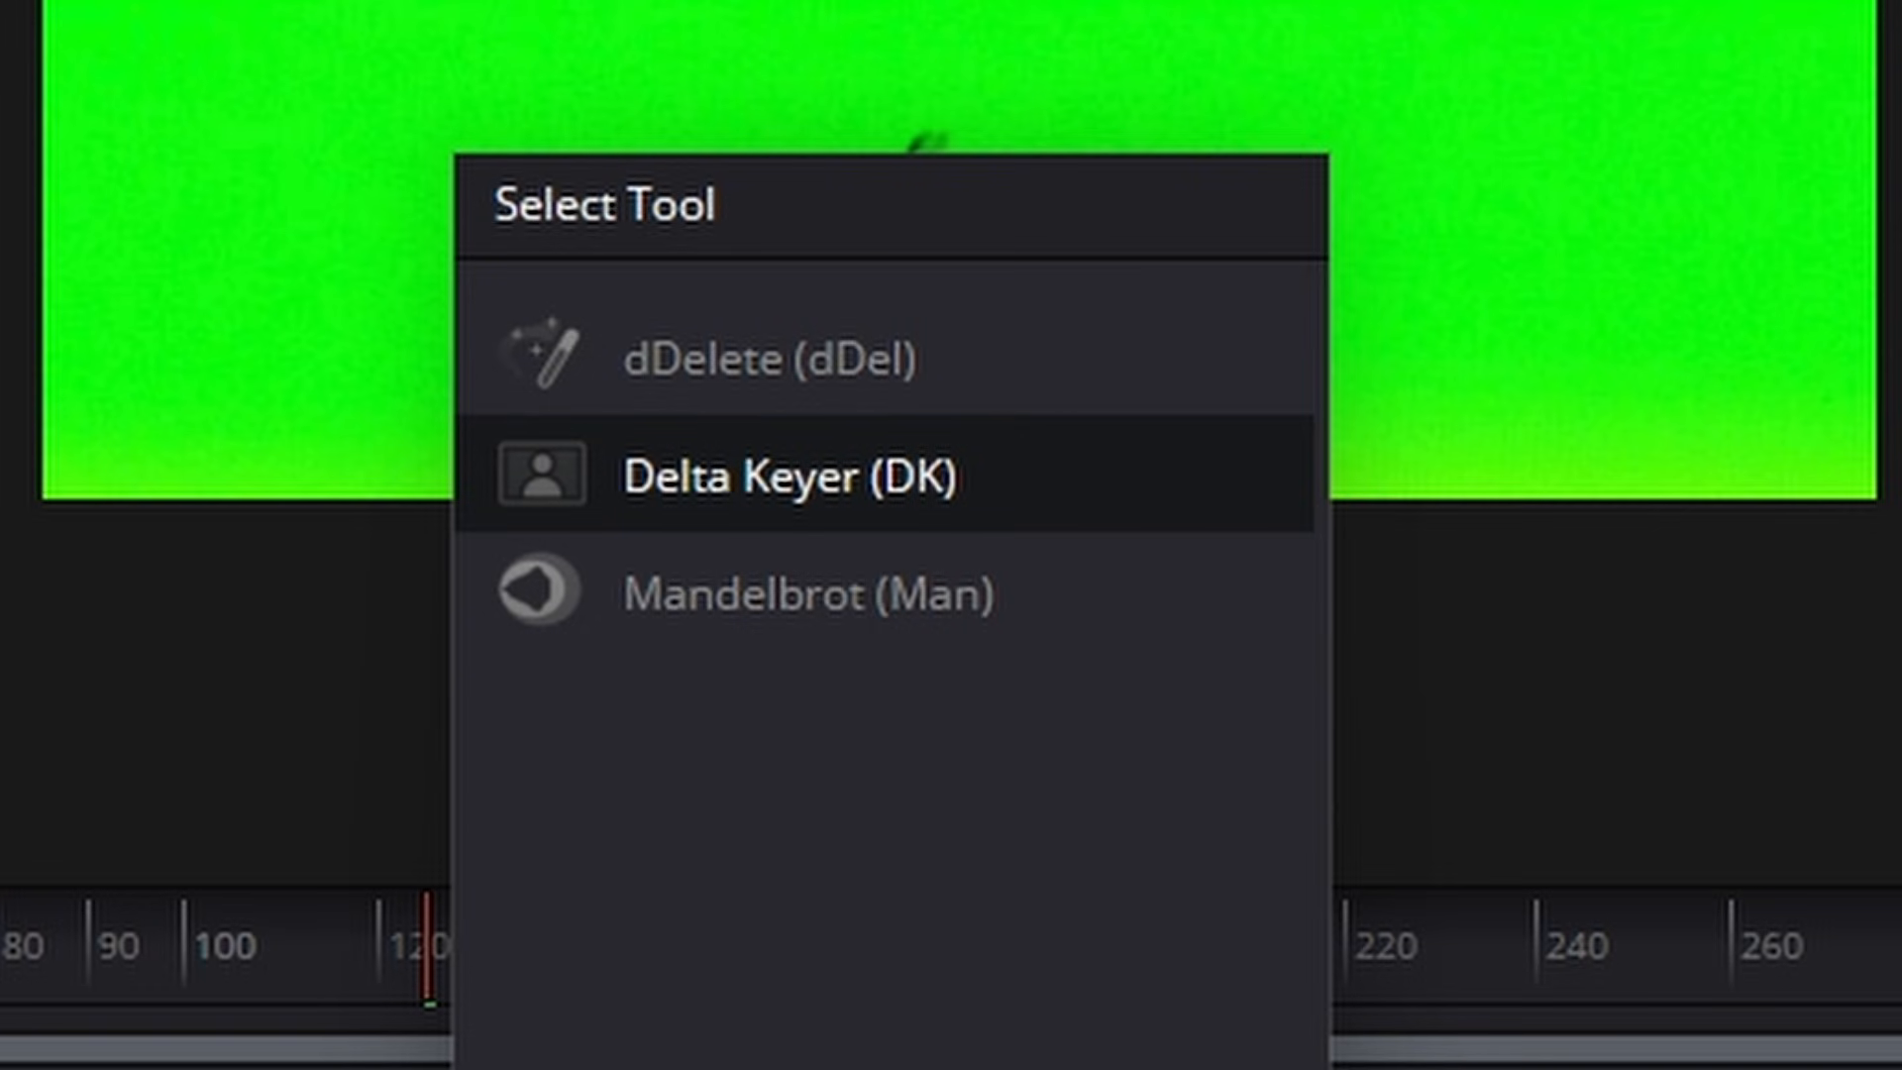
key(Return)
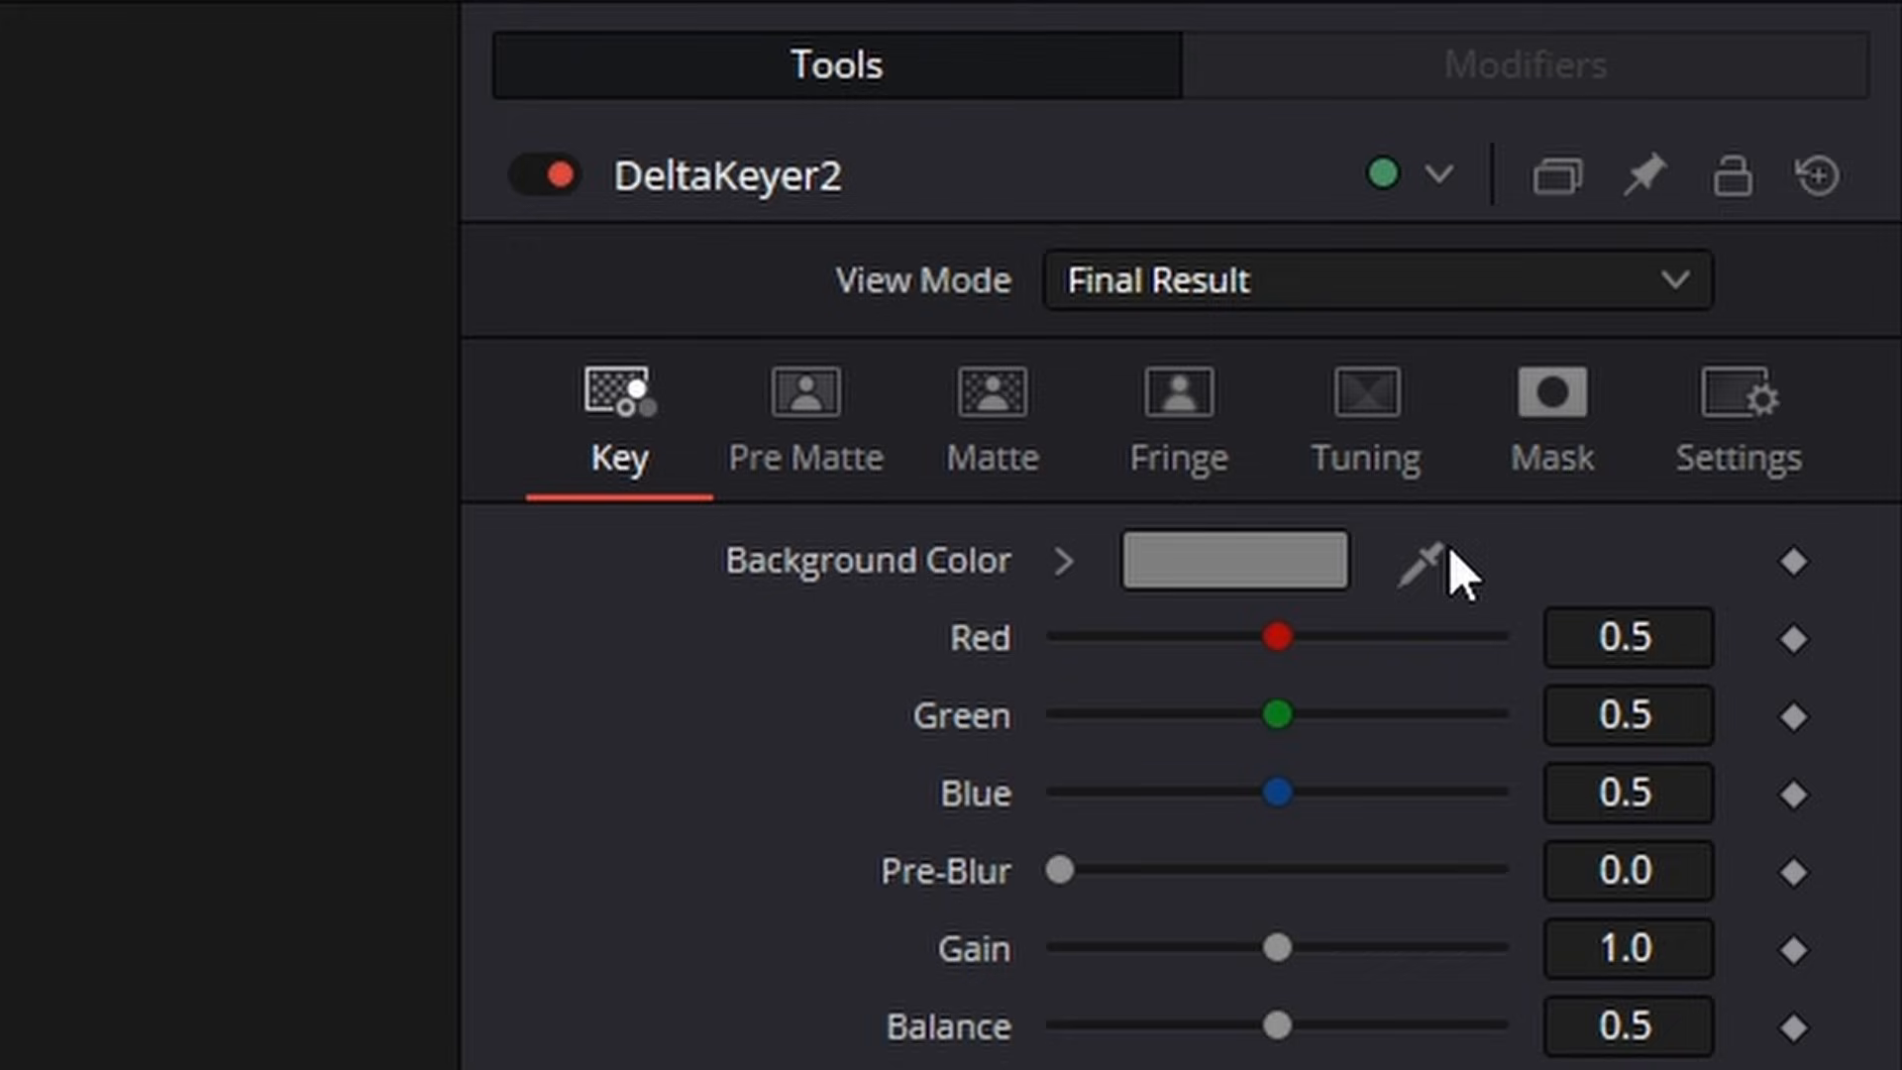
drag(1489, 646, 1279, 706)
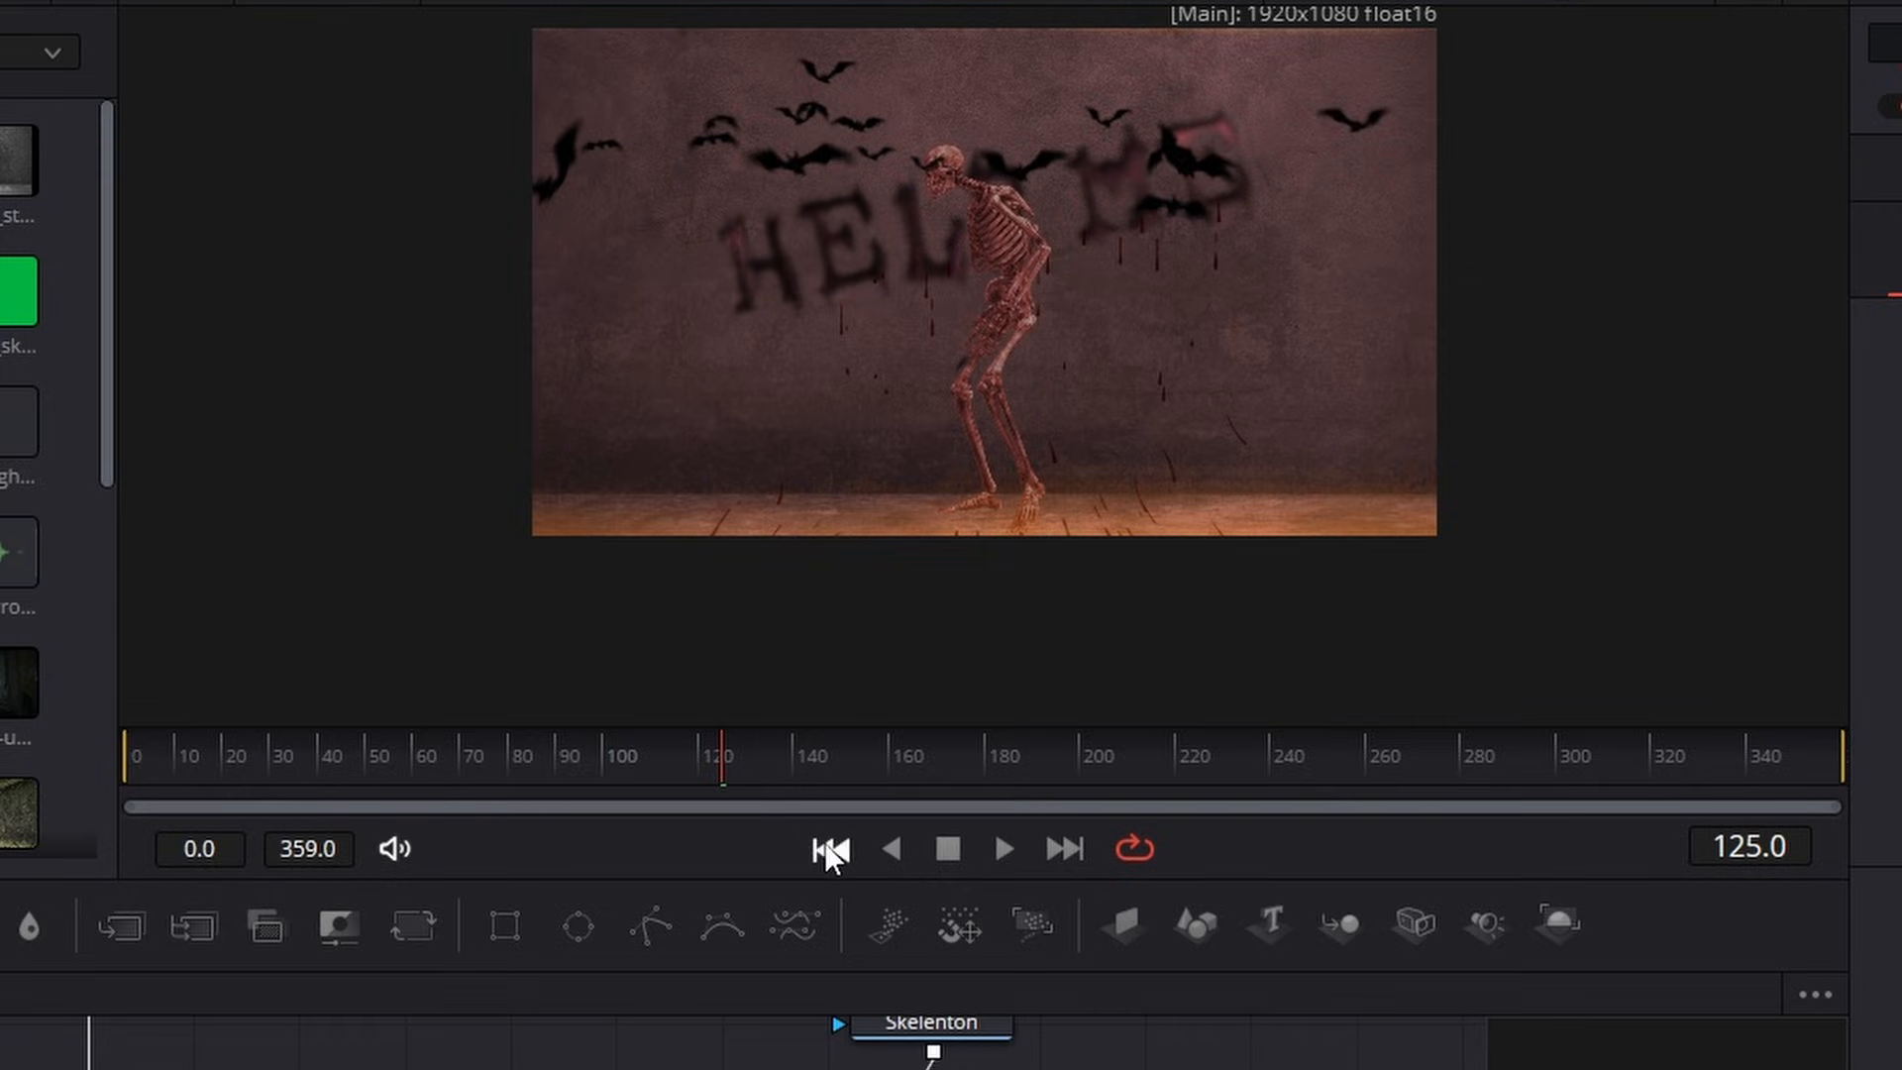
Step: Play back the composition from the first frame to check the keyed bats over the wall
click(826, 845)
click(1003, 846)
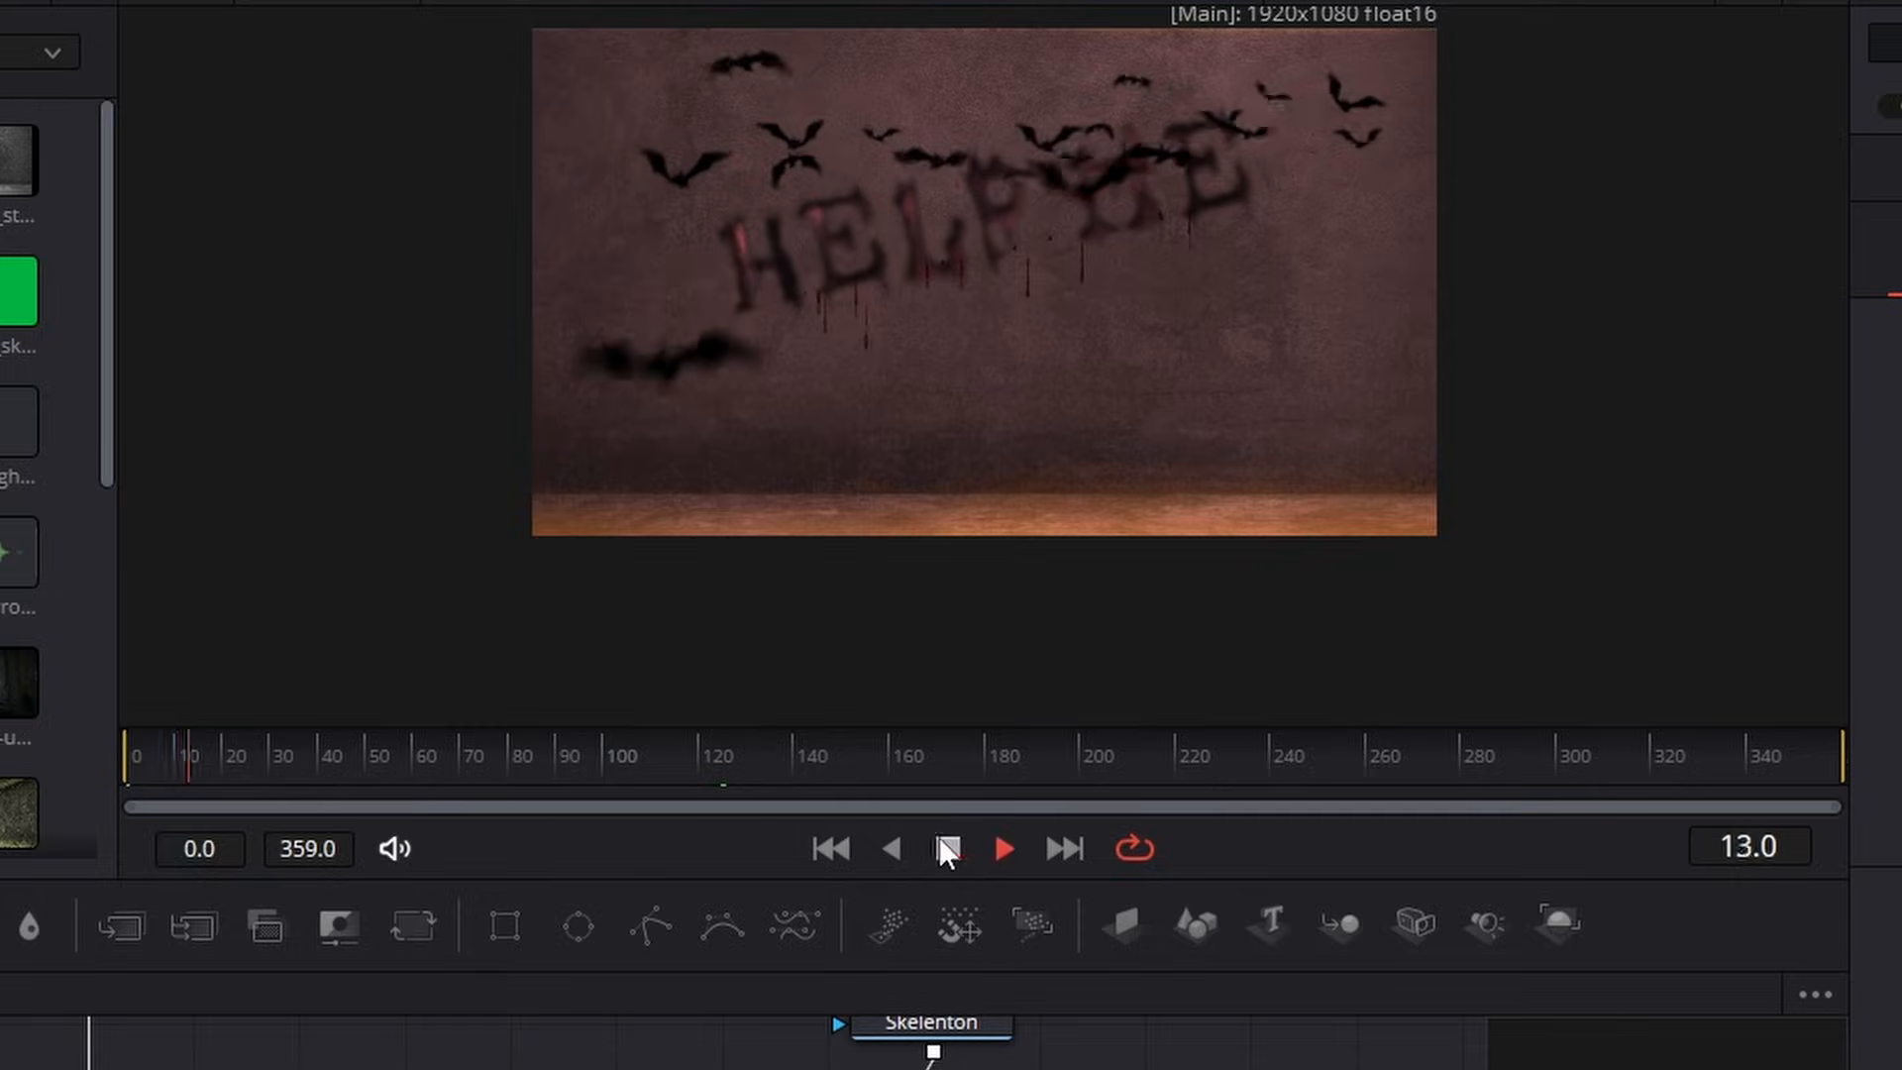
click(943, 844)
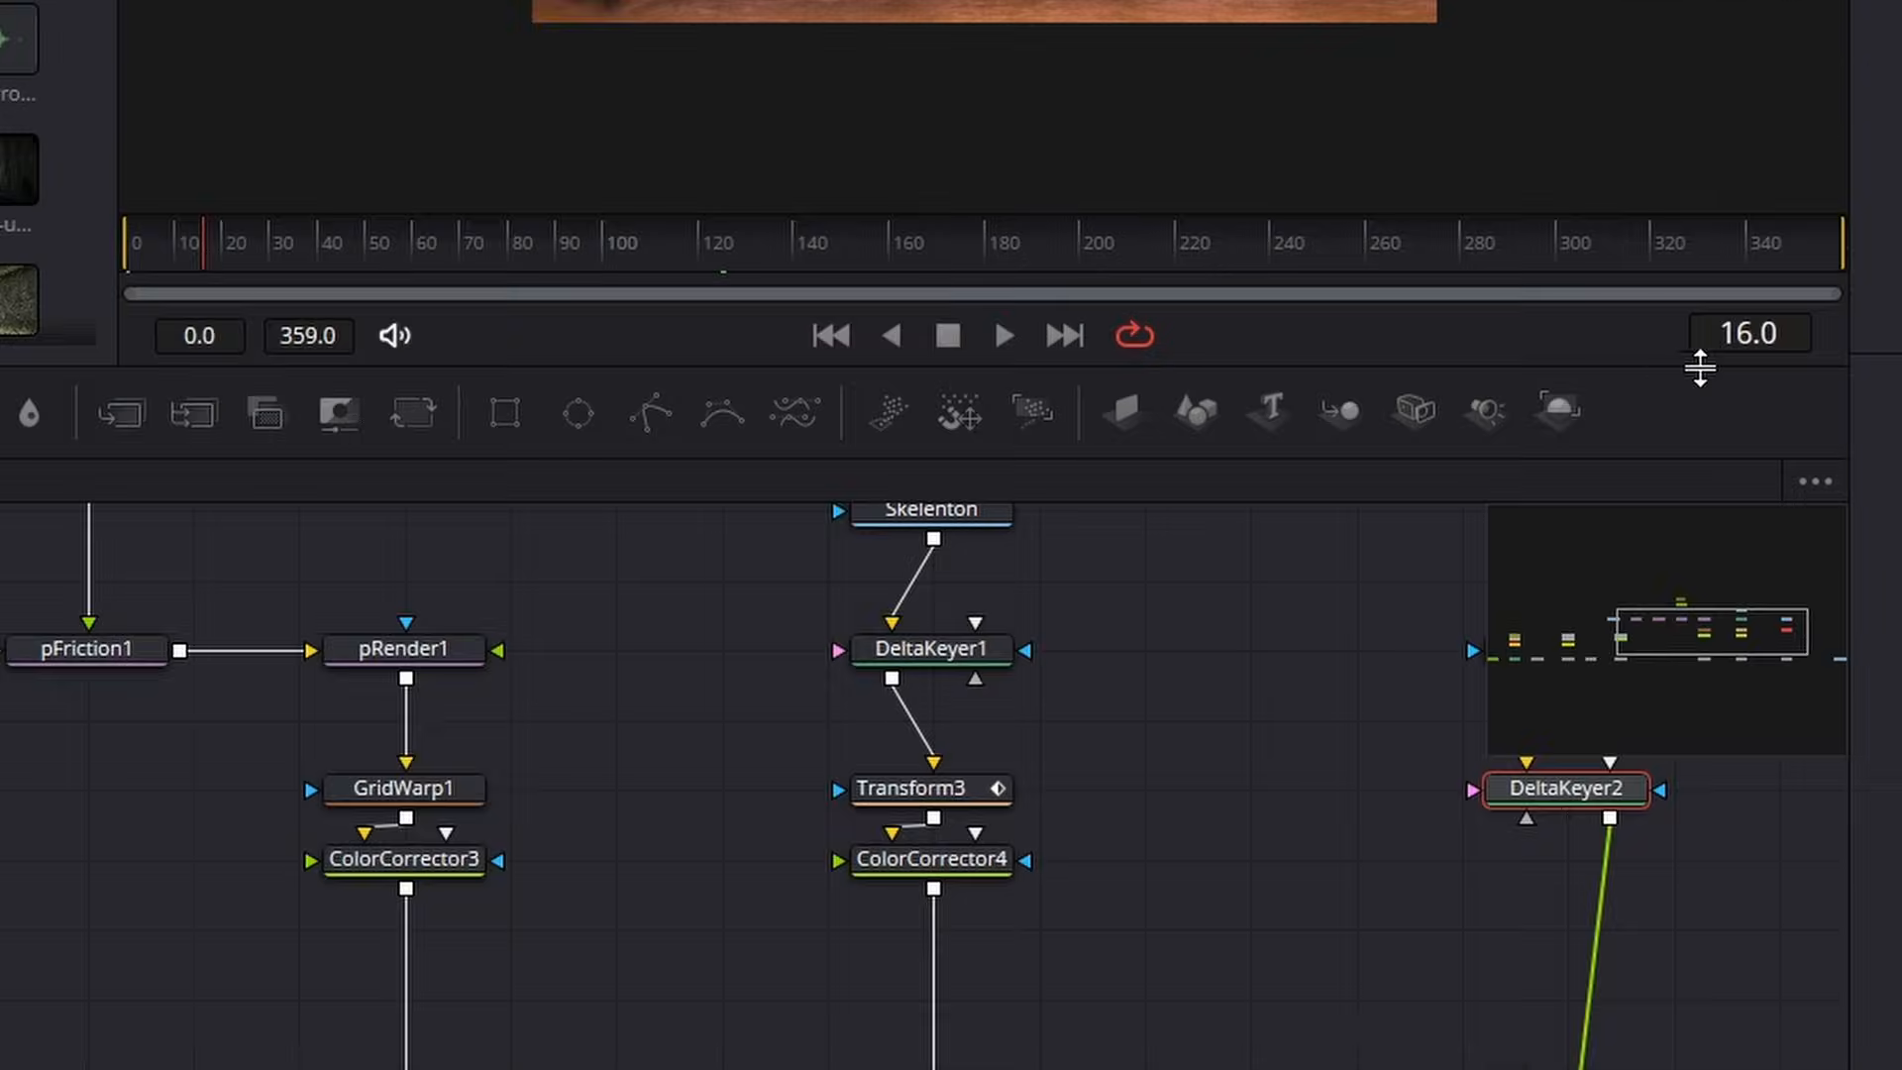
Step: Shift the Bats clip's Global In/Out range to start about halfway through the timeline, and play back the bats' entrance
scroll(1273, 711, up, 3)
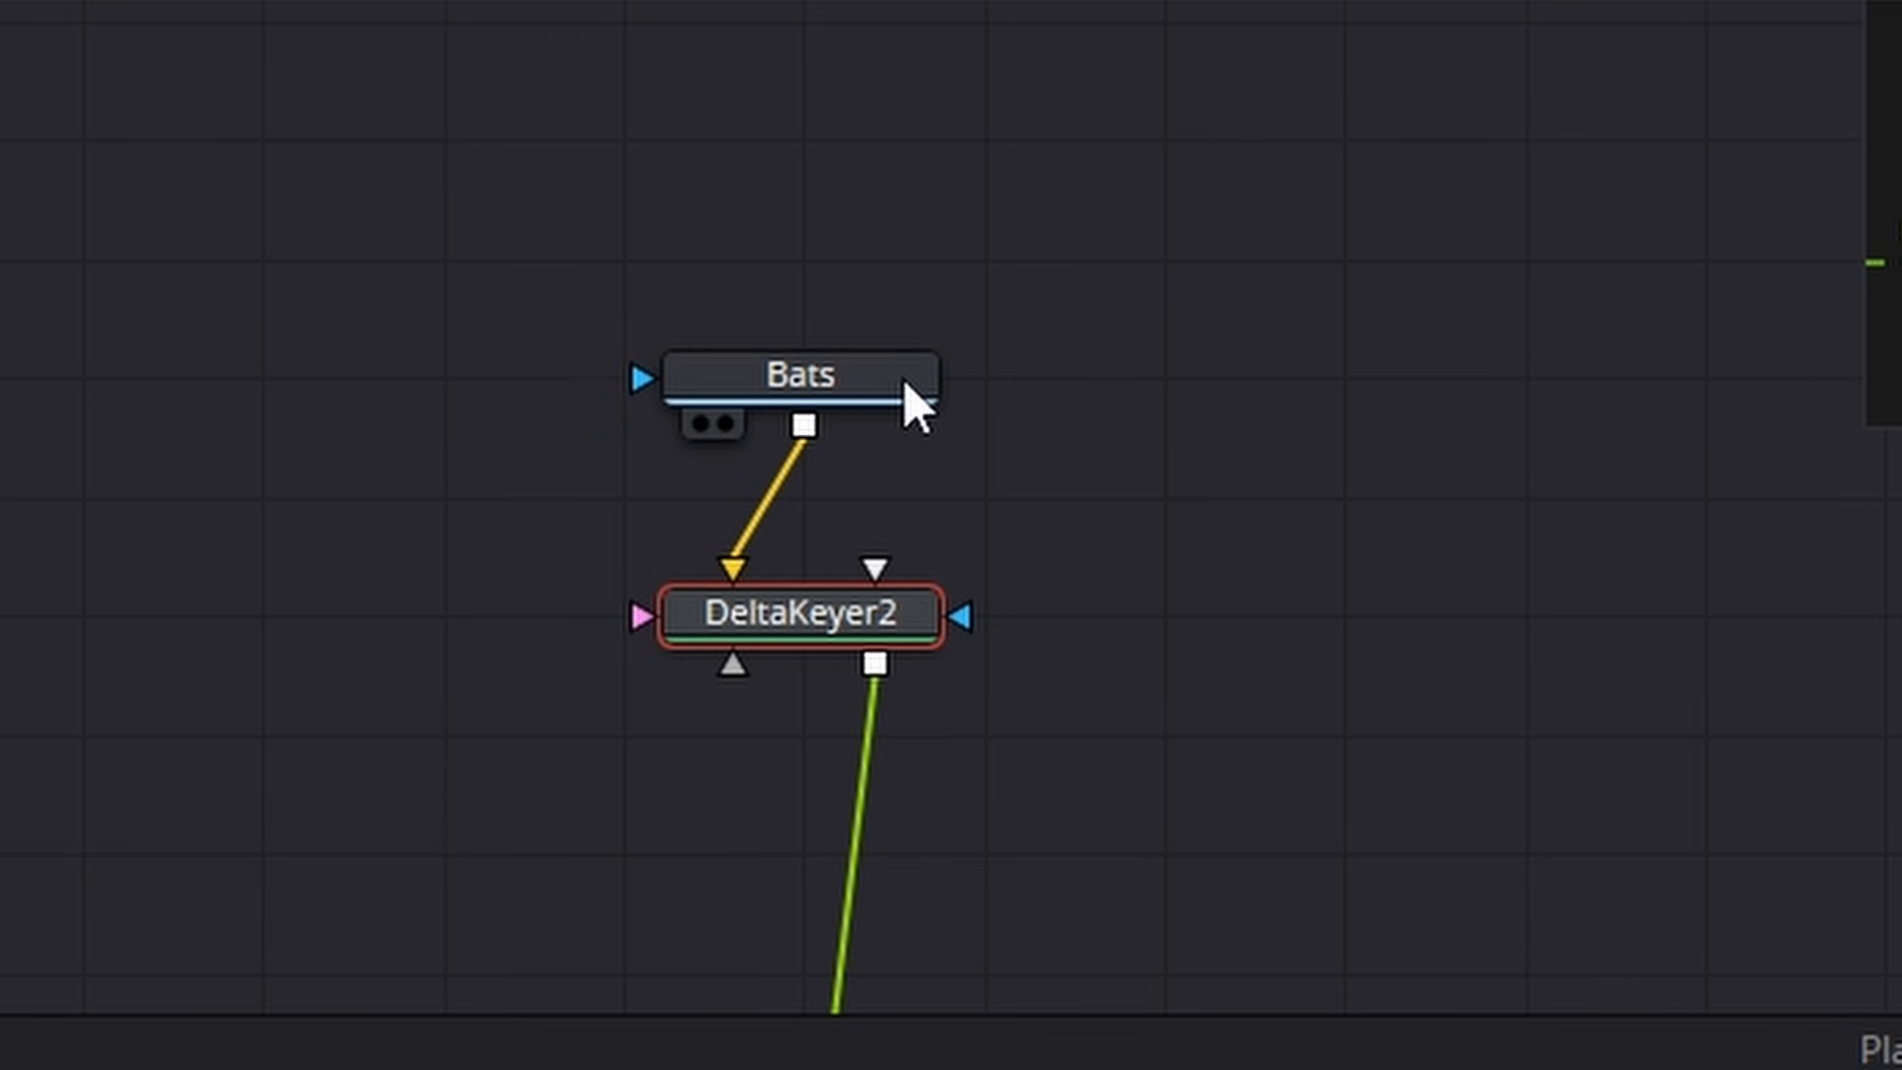
click(896, 408)
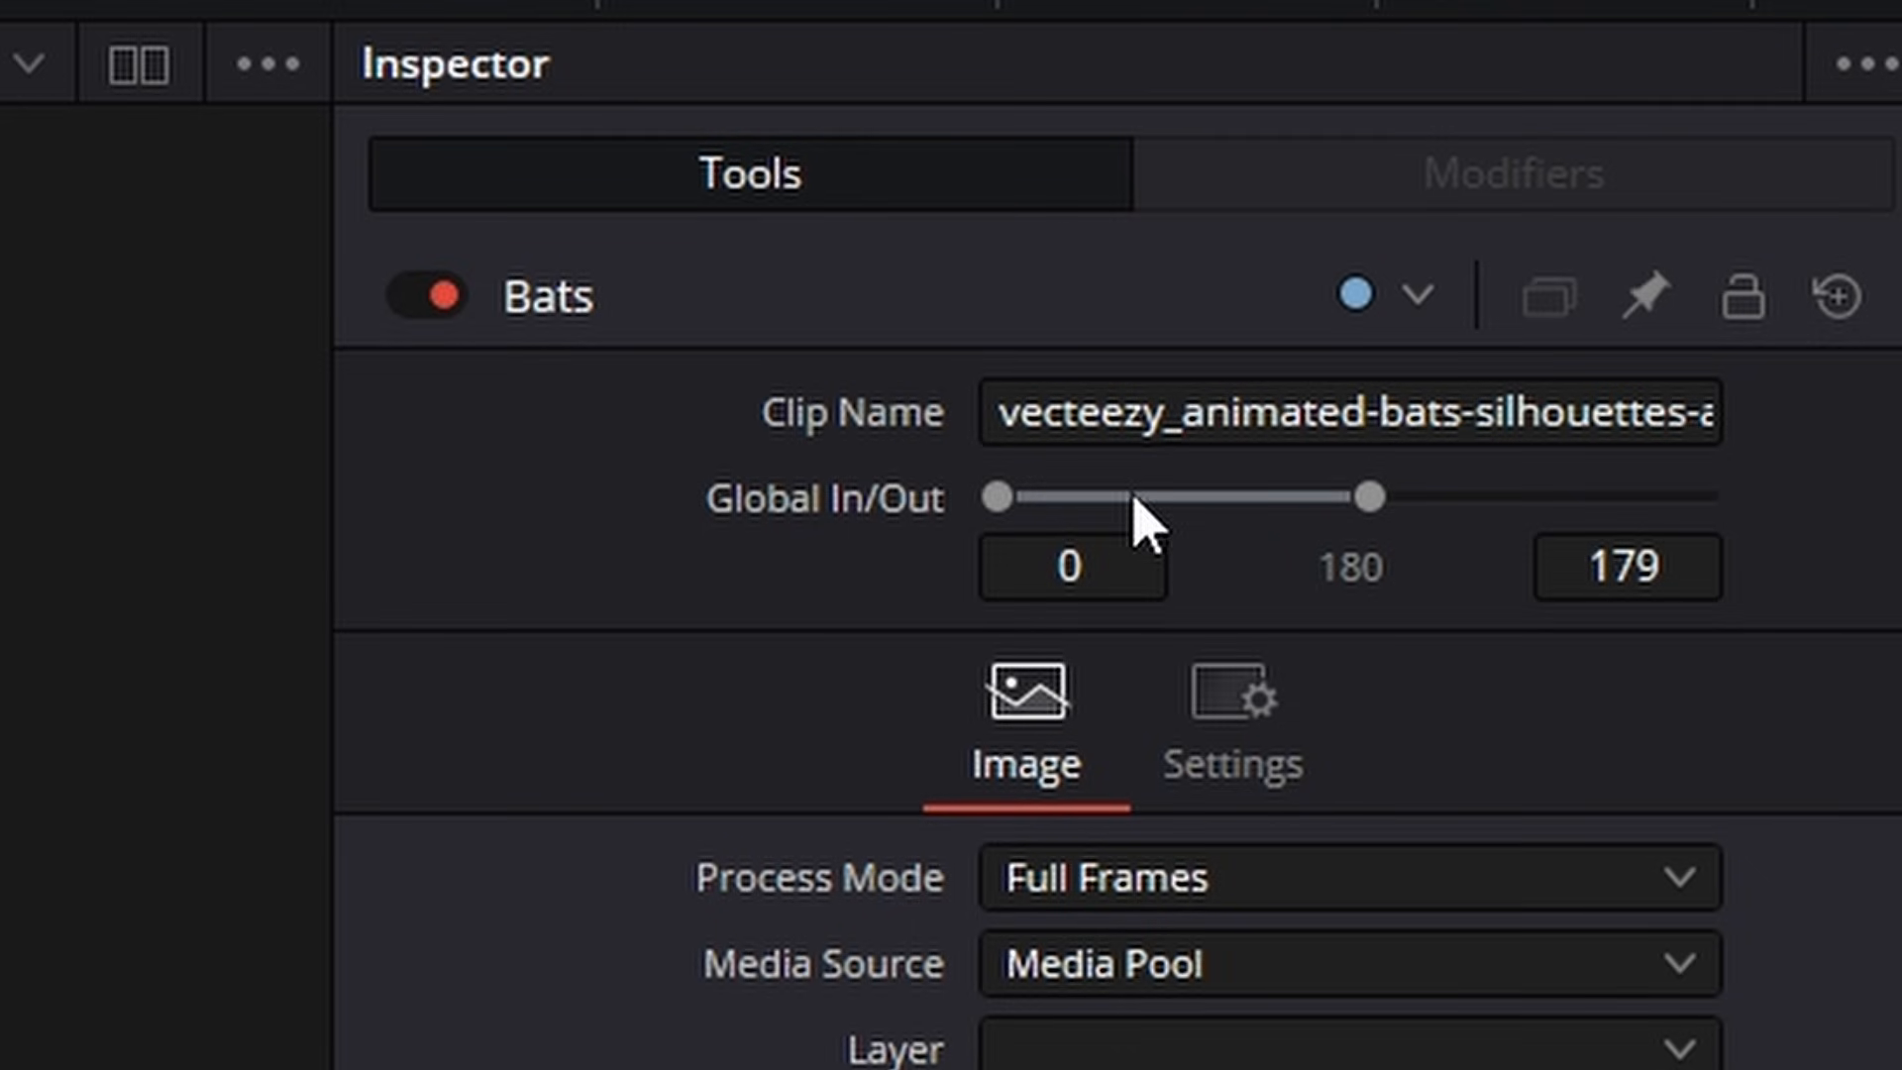
drag(1134, 498, 1451, 498)
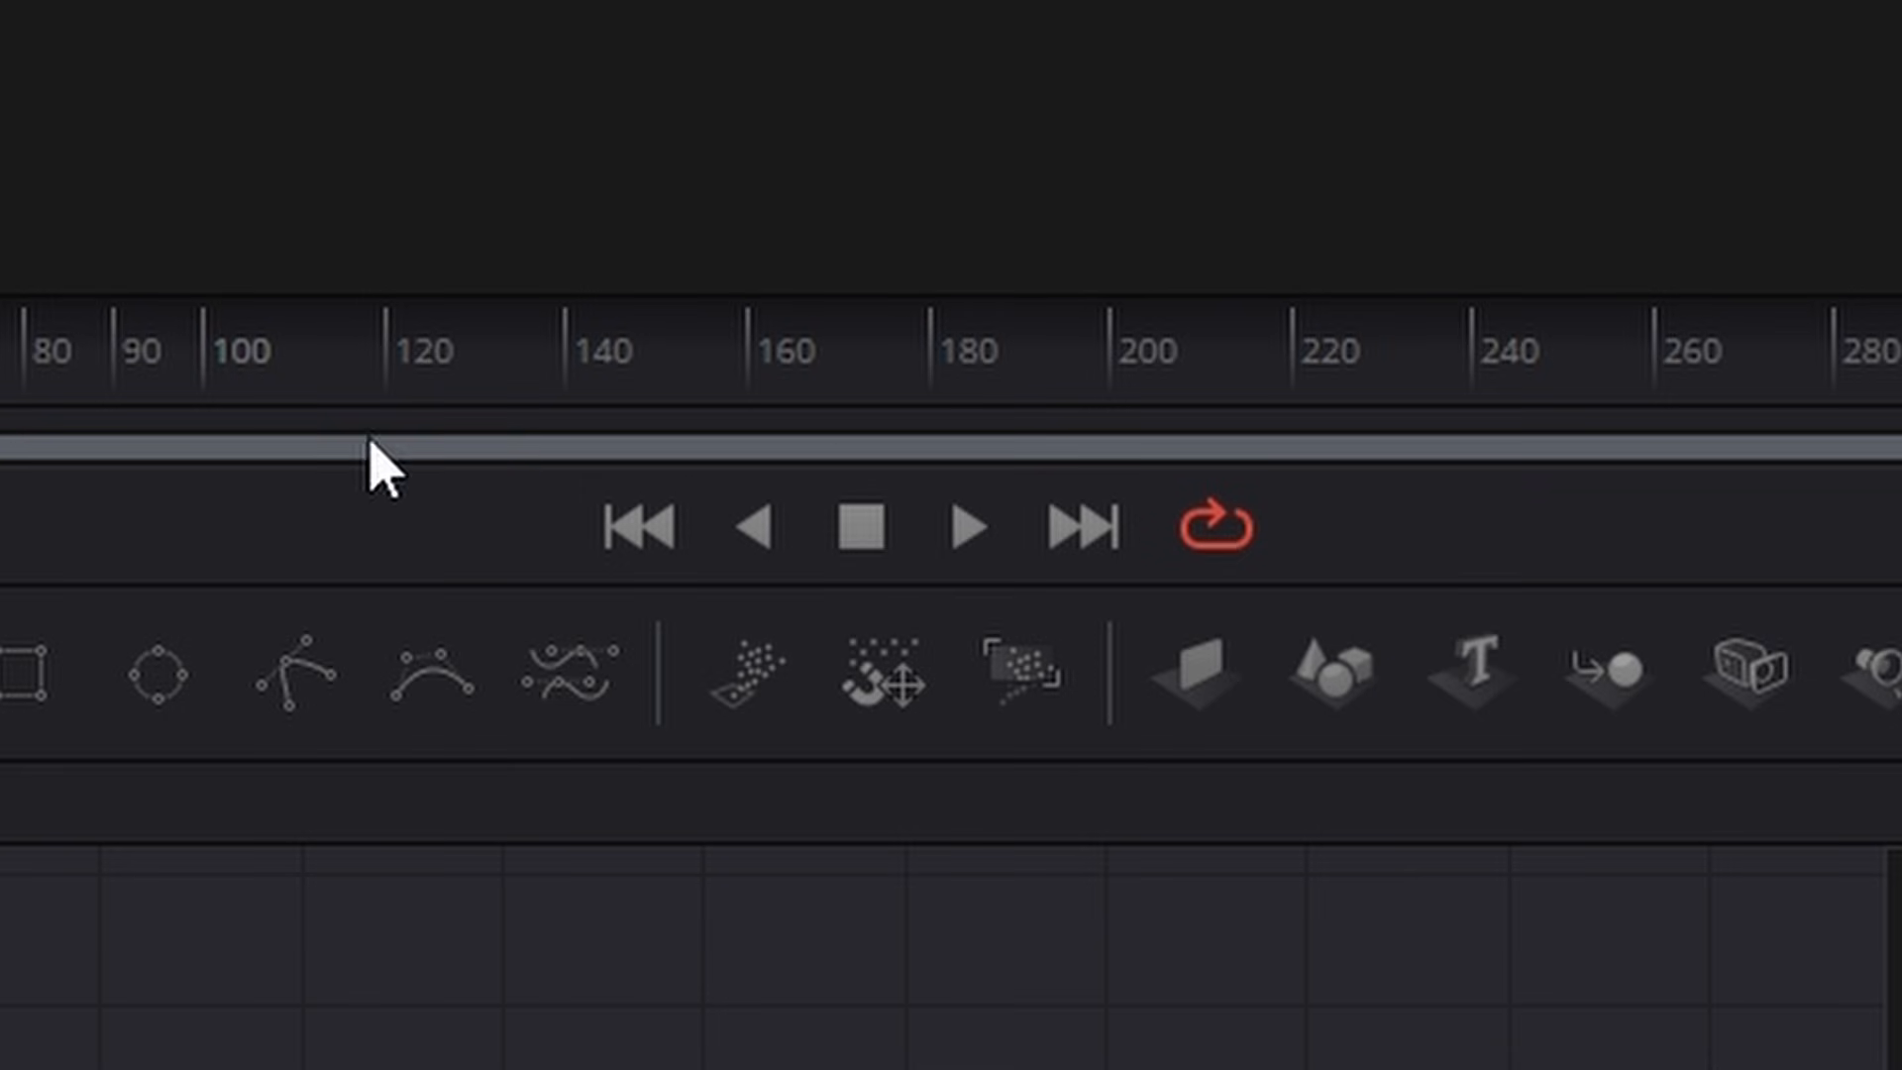
click(393, 394)
click(968, 527)
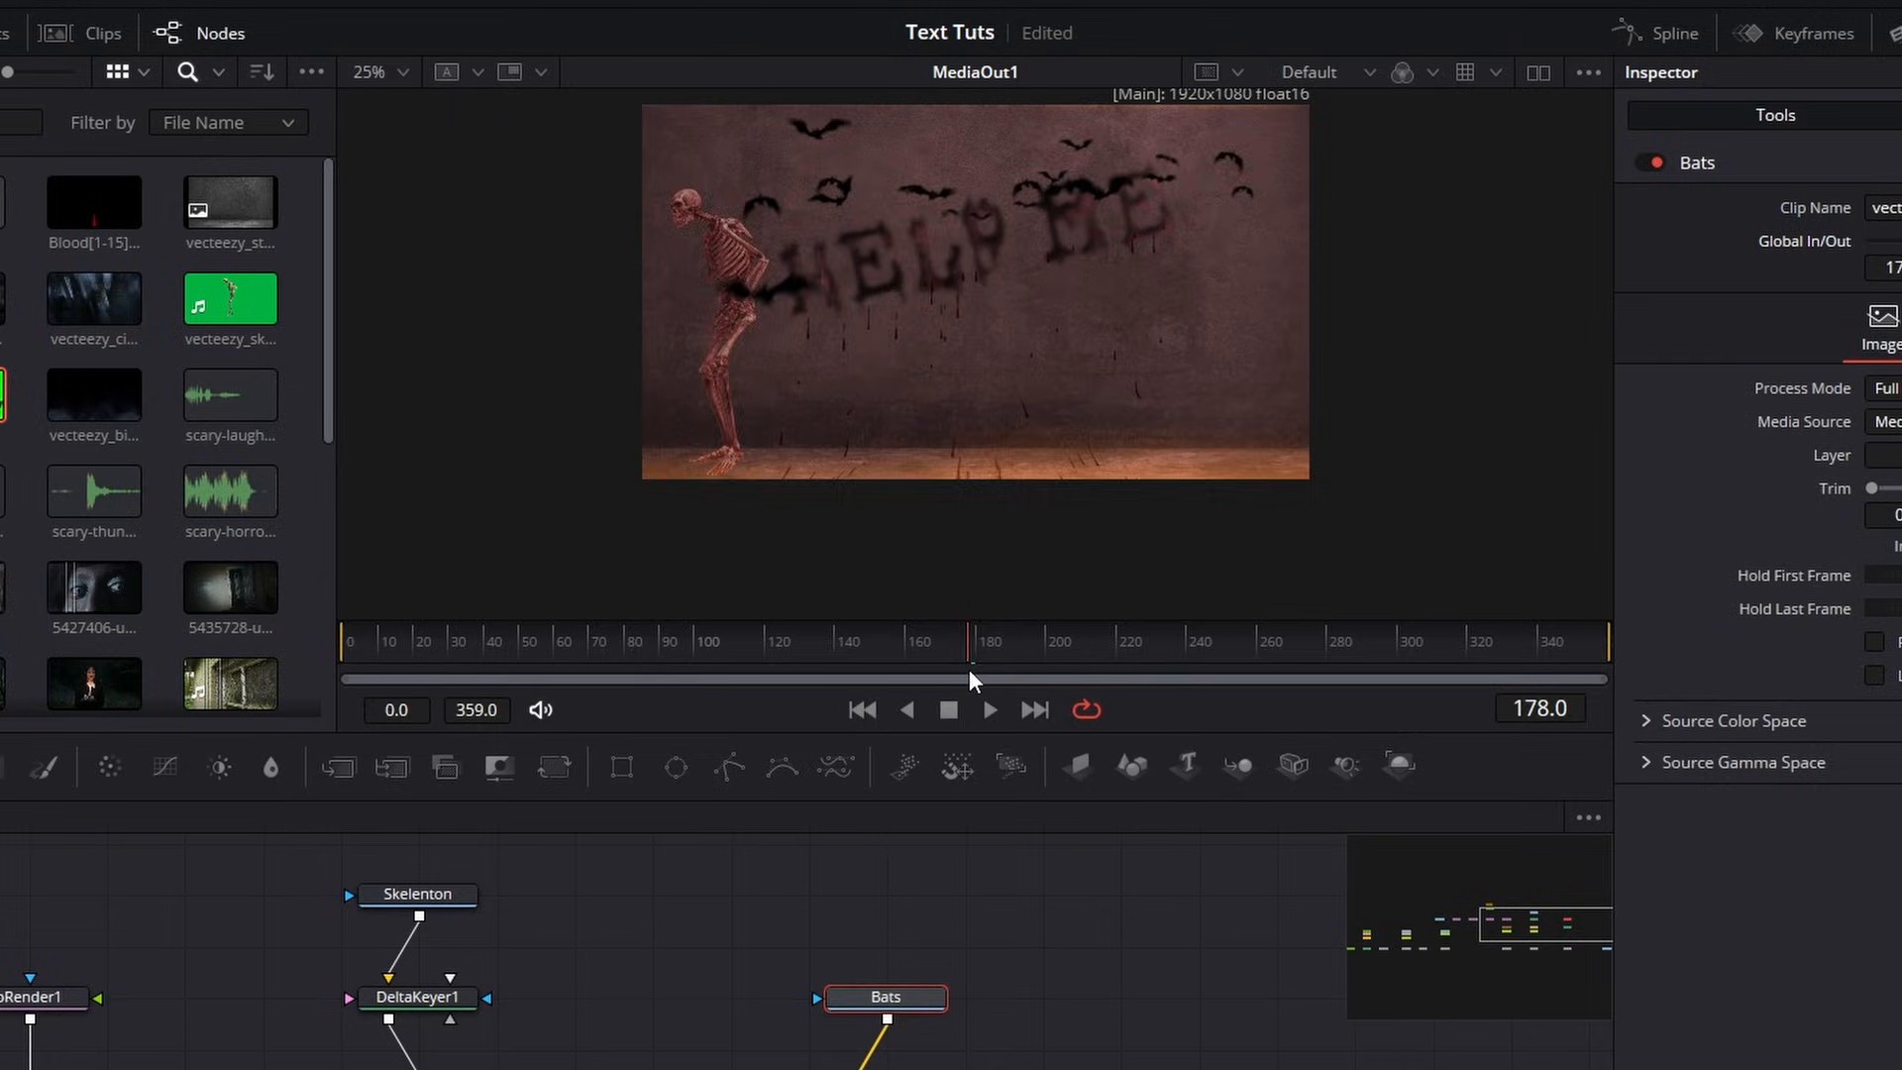
mouse_move(969, 670)
mouse_down()
mouse_move(929, 671)
mouse_move(947, 668)
mouse_up()
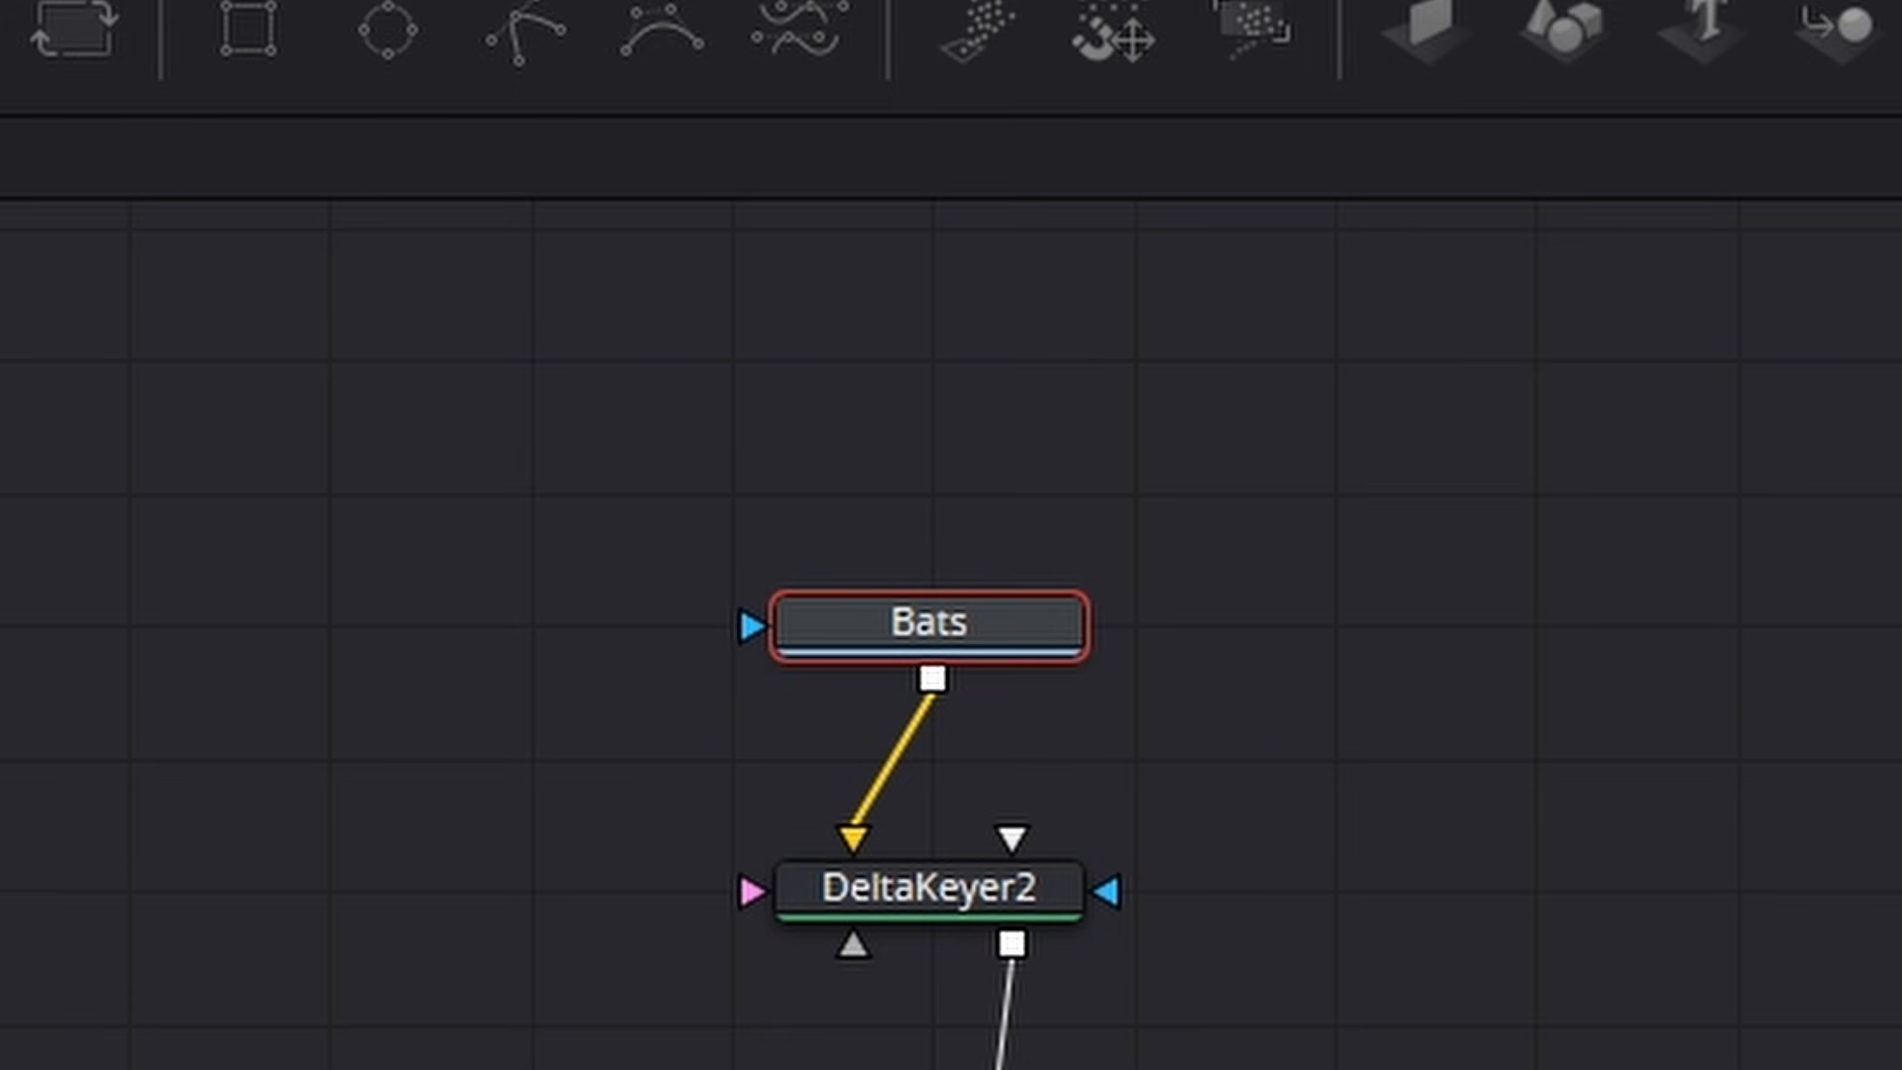
Step: Fade in the bats on Merge5 by keyframing Blend at 1.0 on frame 193 and lowering it fully at frame 169
drag(1218, 1069, 1018, 624)
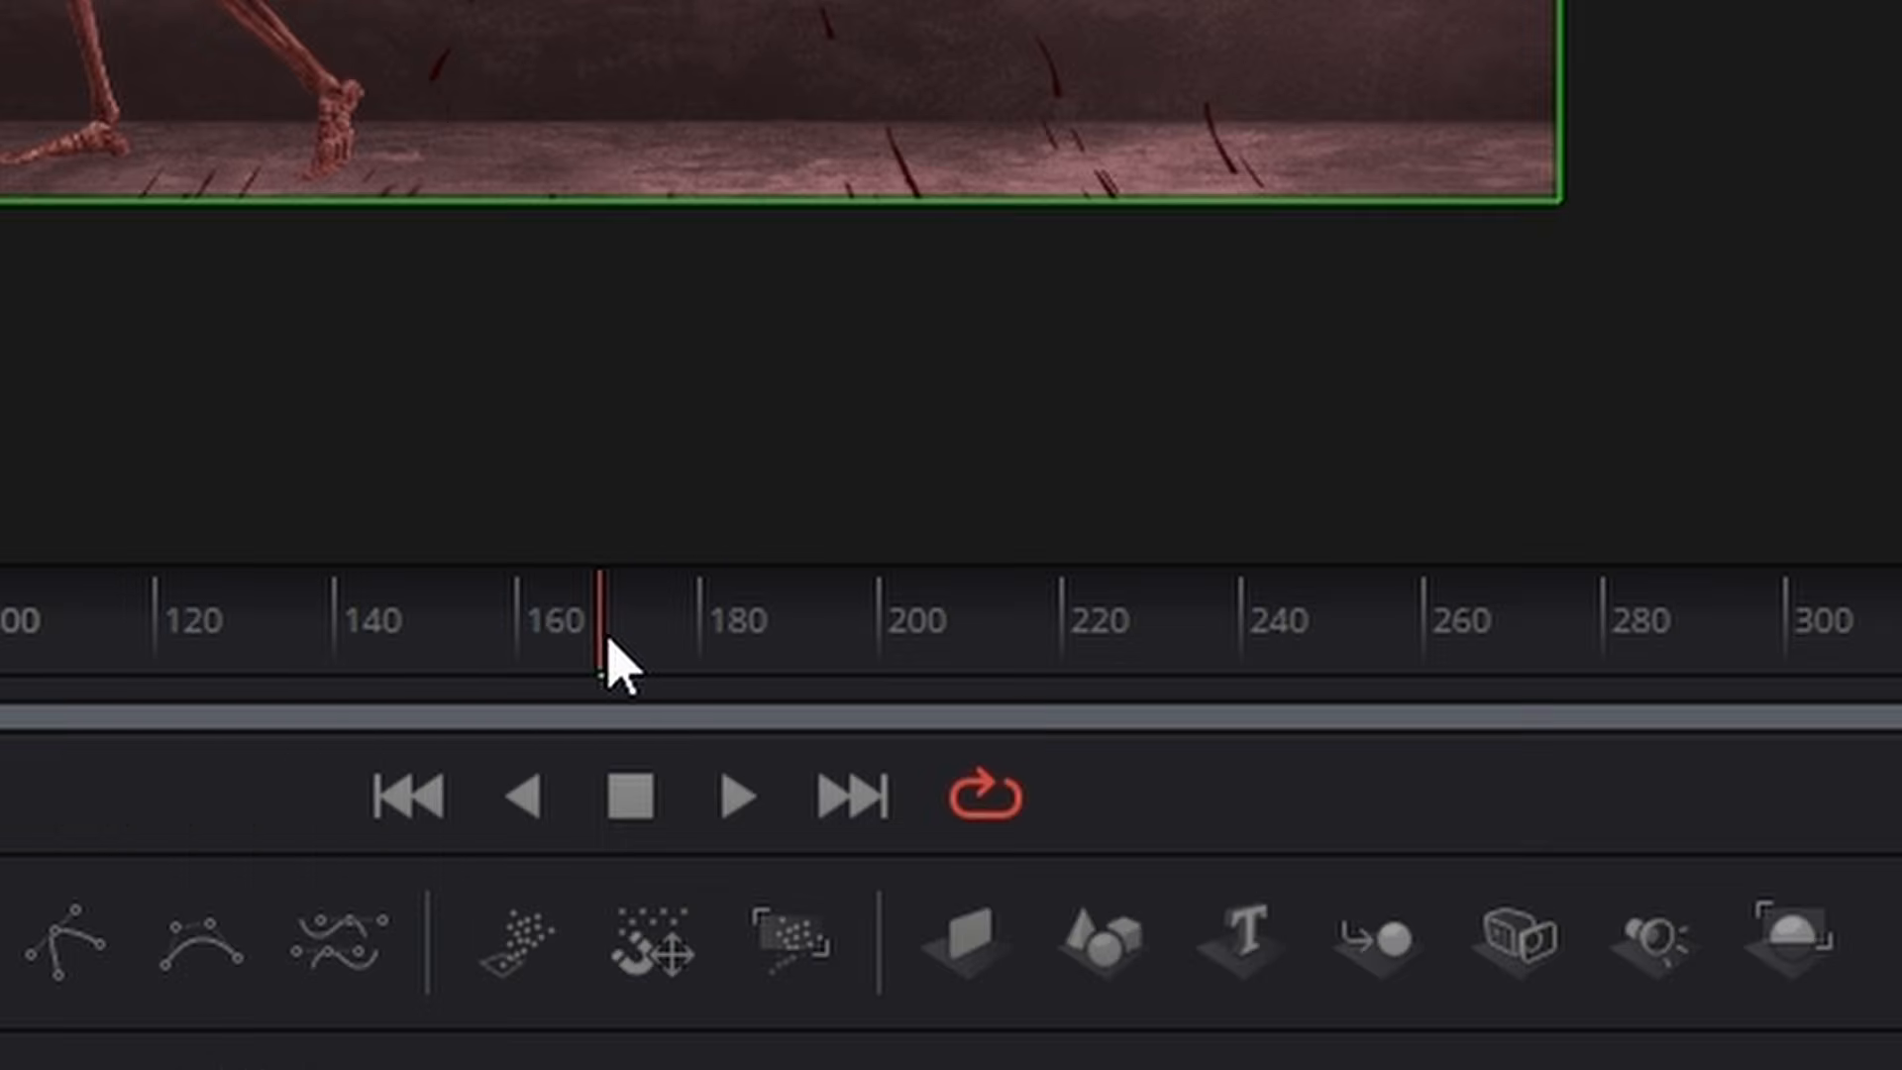
drag(608, 634, 823, 637)
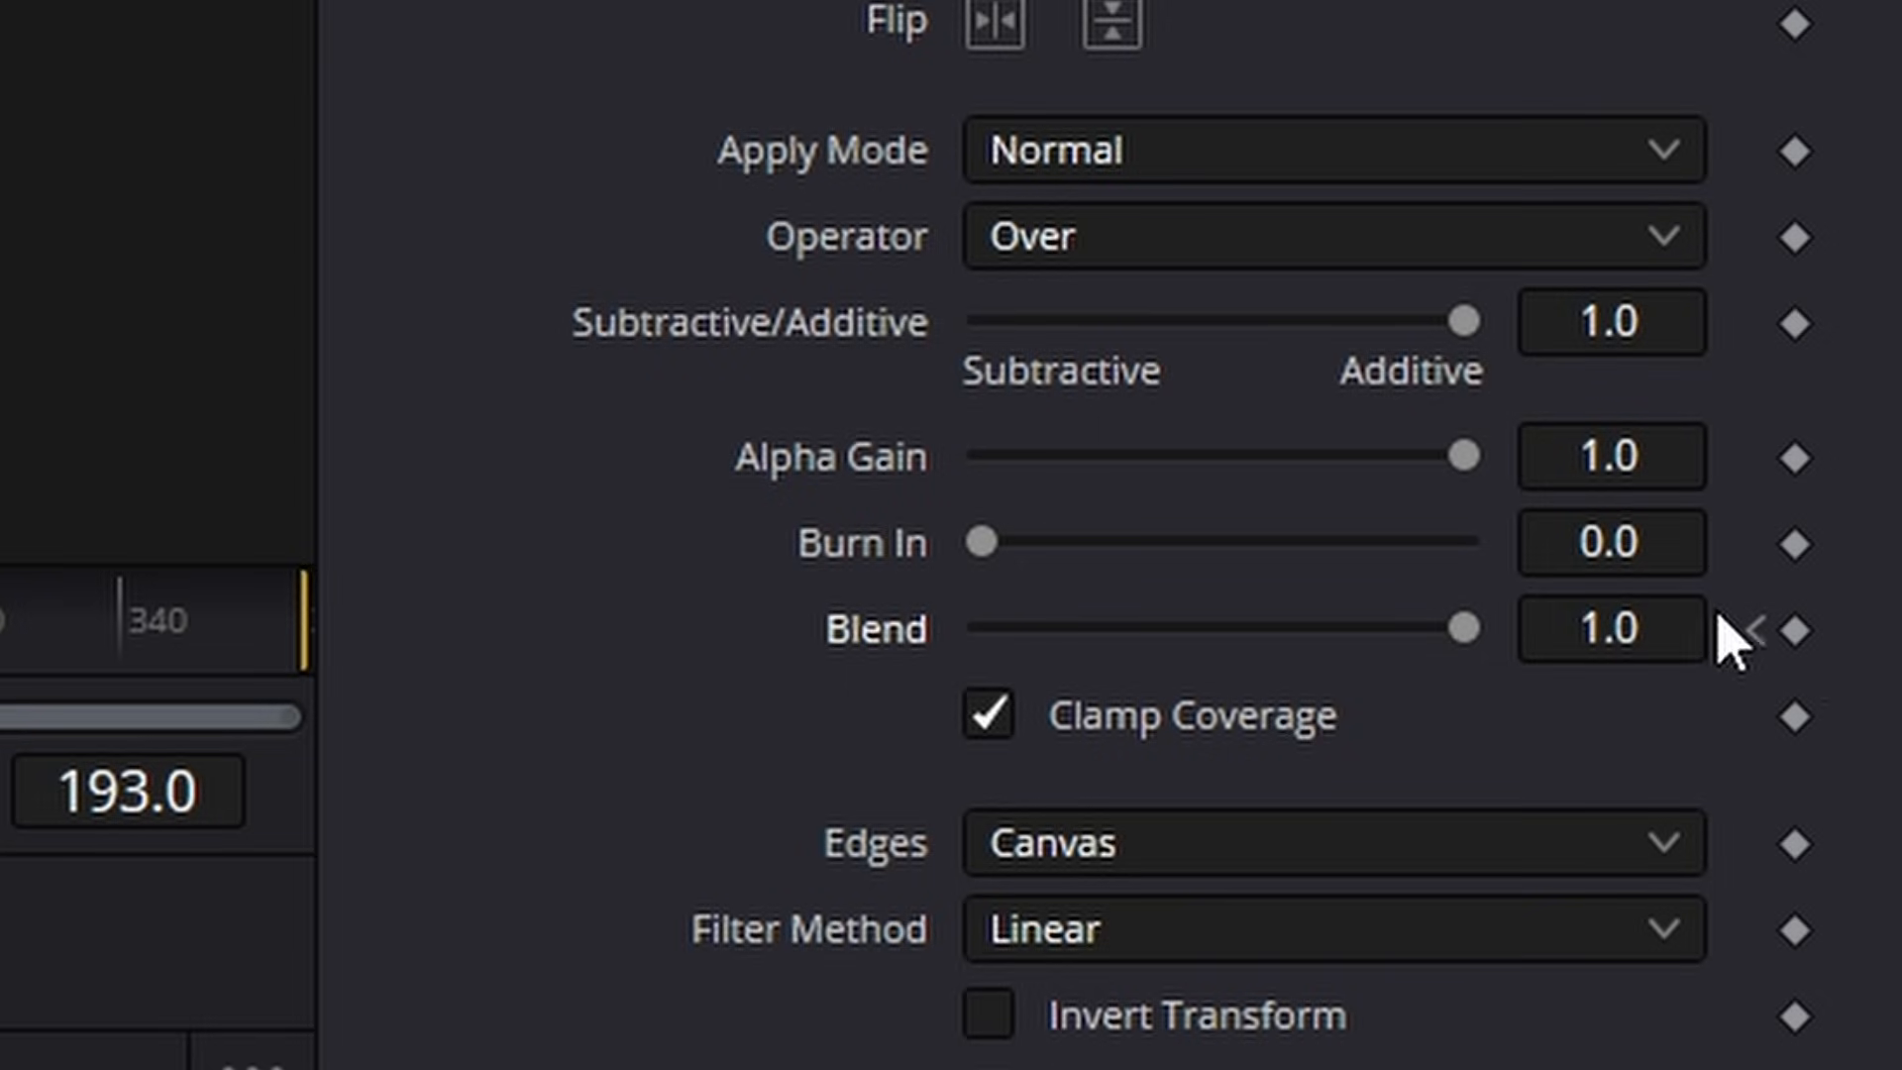
click(1795, 630)
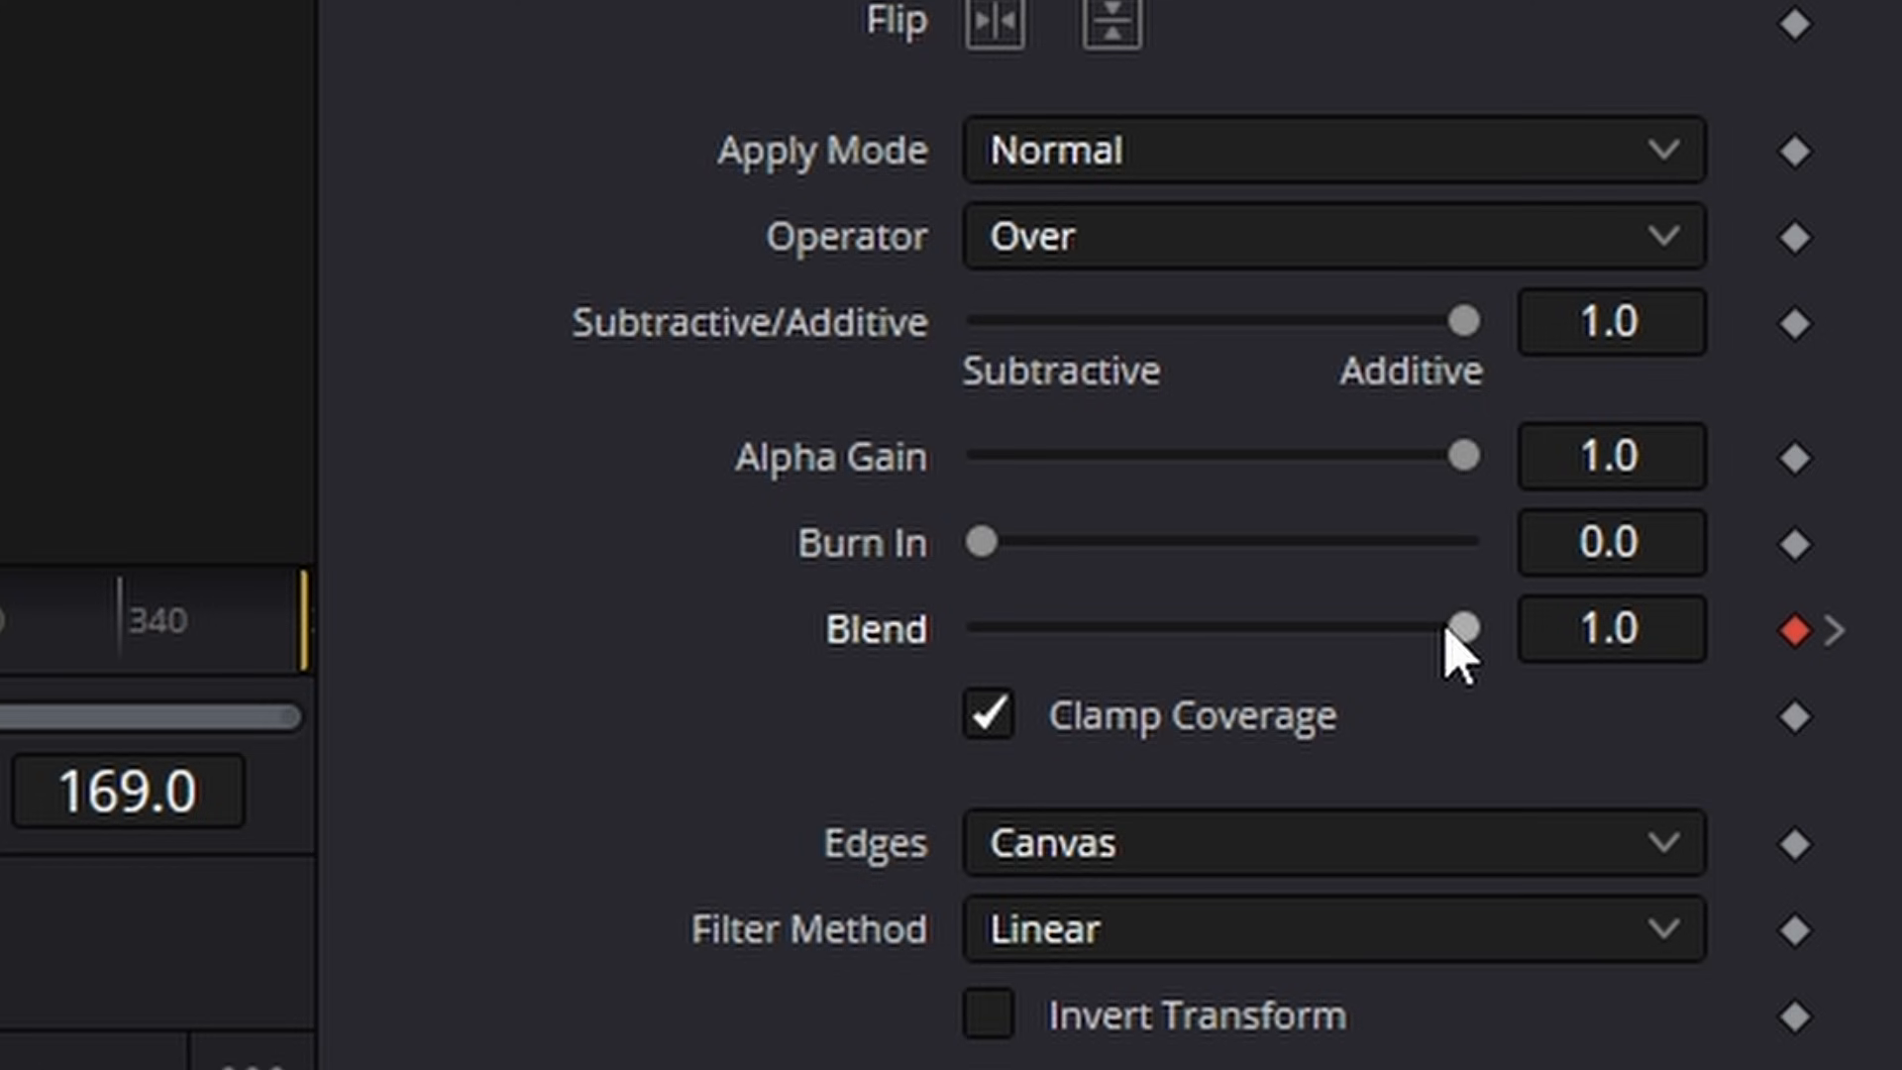
drag(1447, 631, 841, 657)
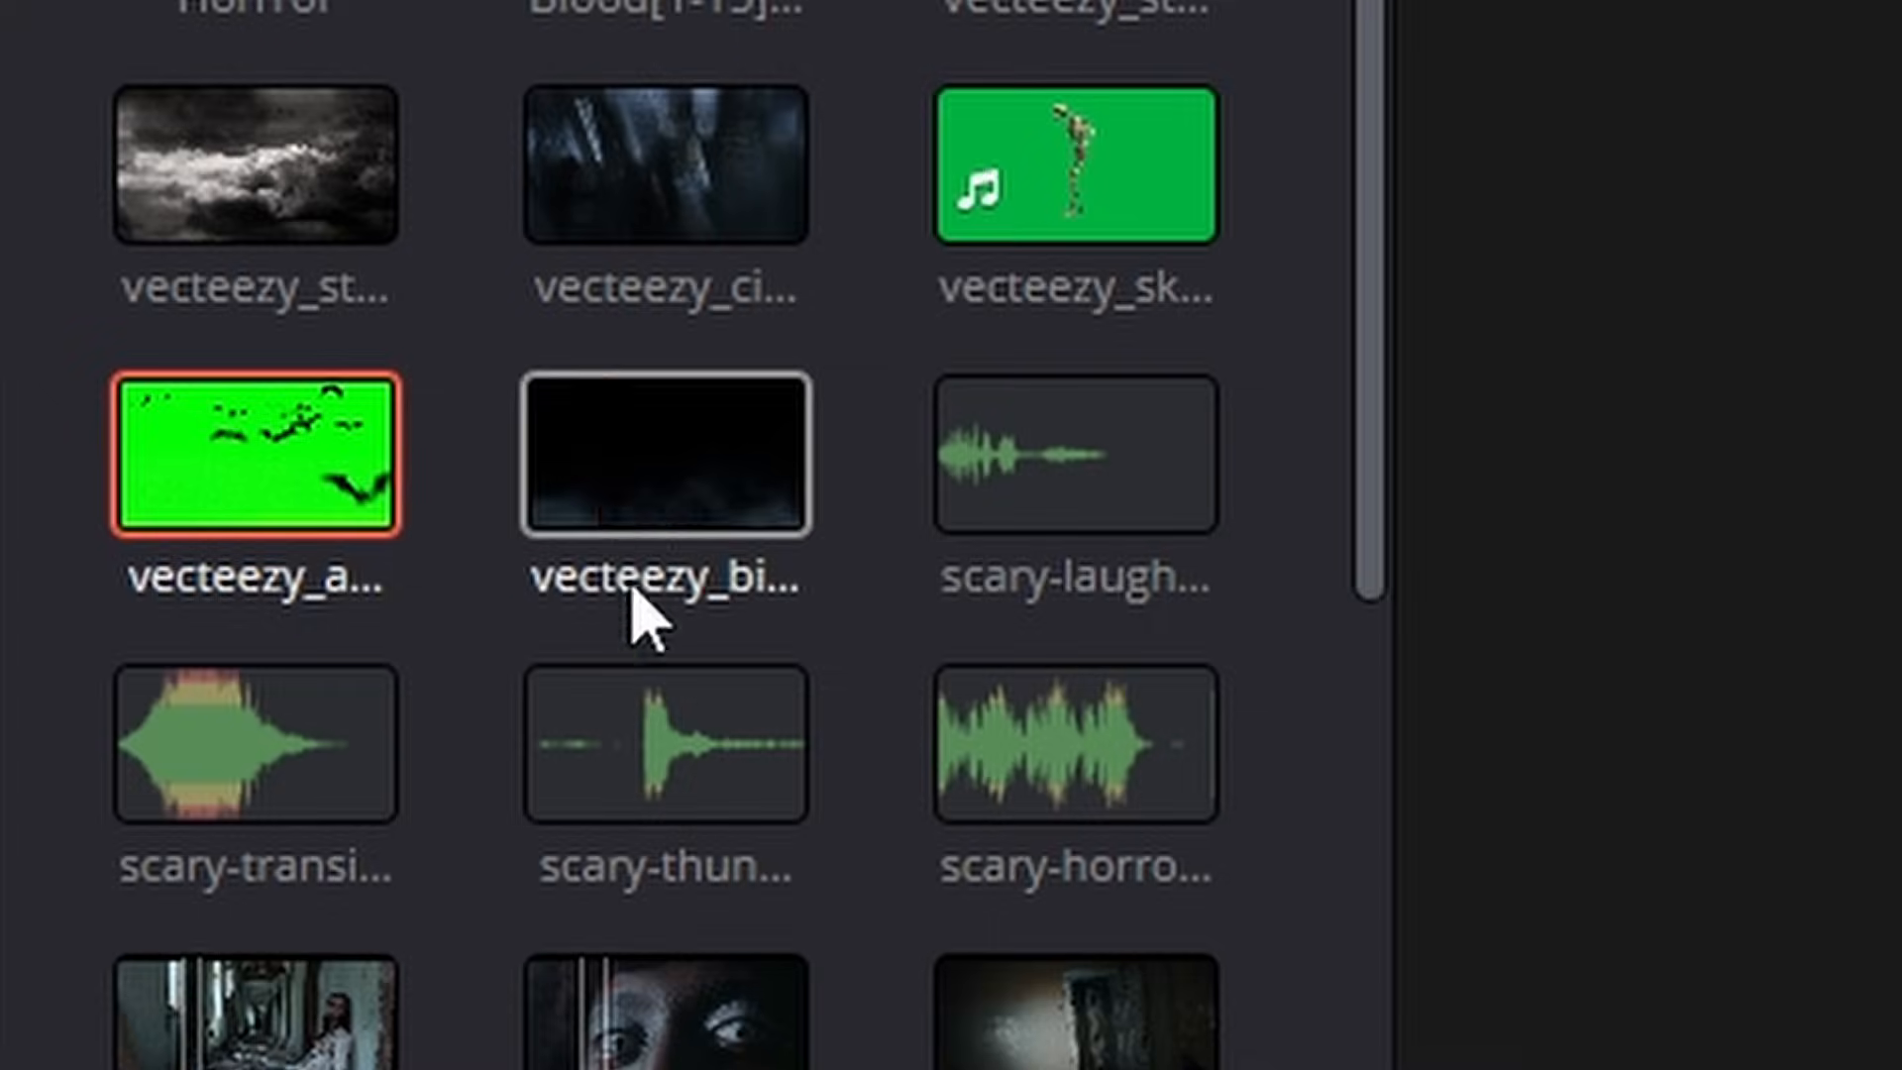
Step: Add the dark fog clip from the media pool, rename its node Fog, and merge it over Merge5's output
drag(720, 739, 939, 442)
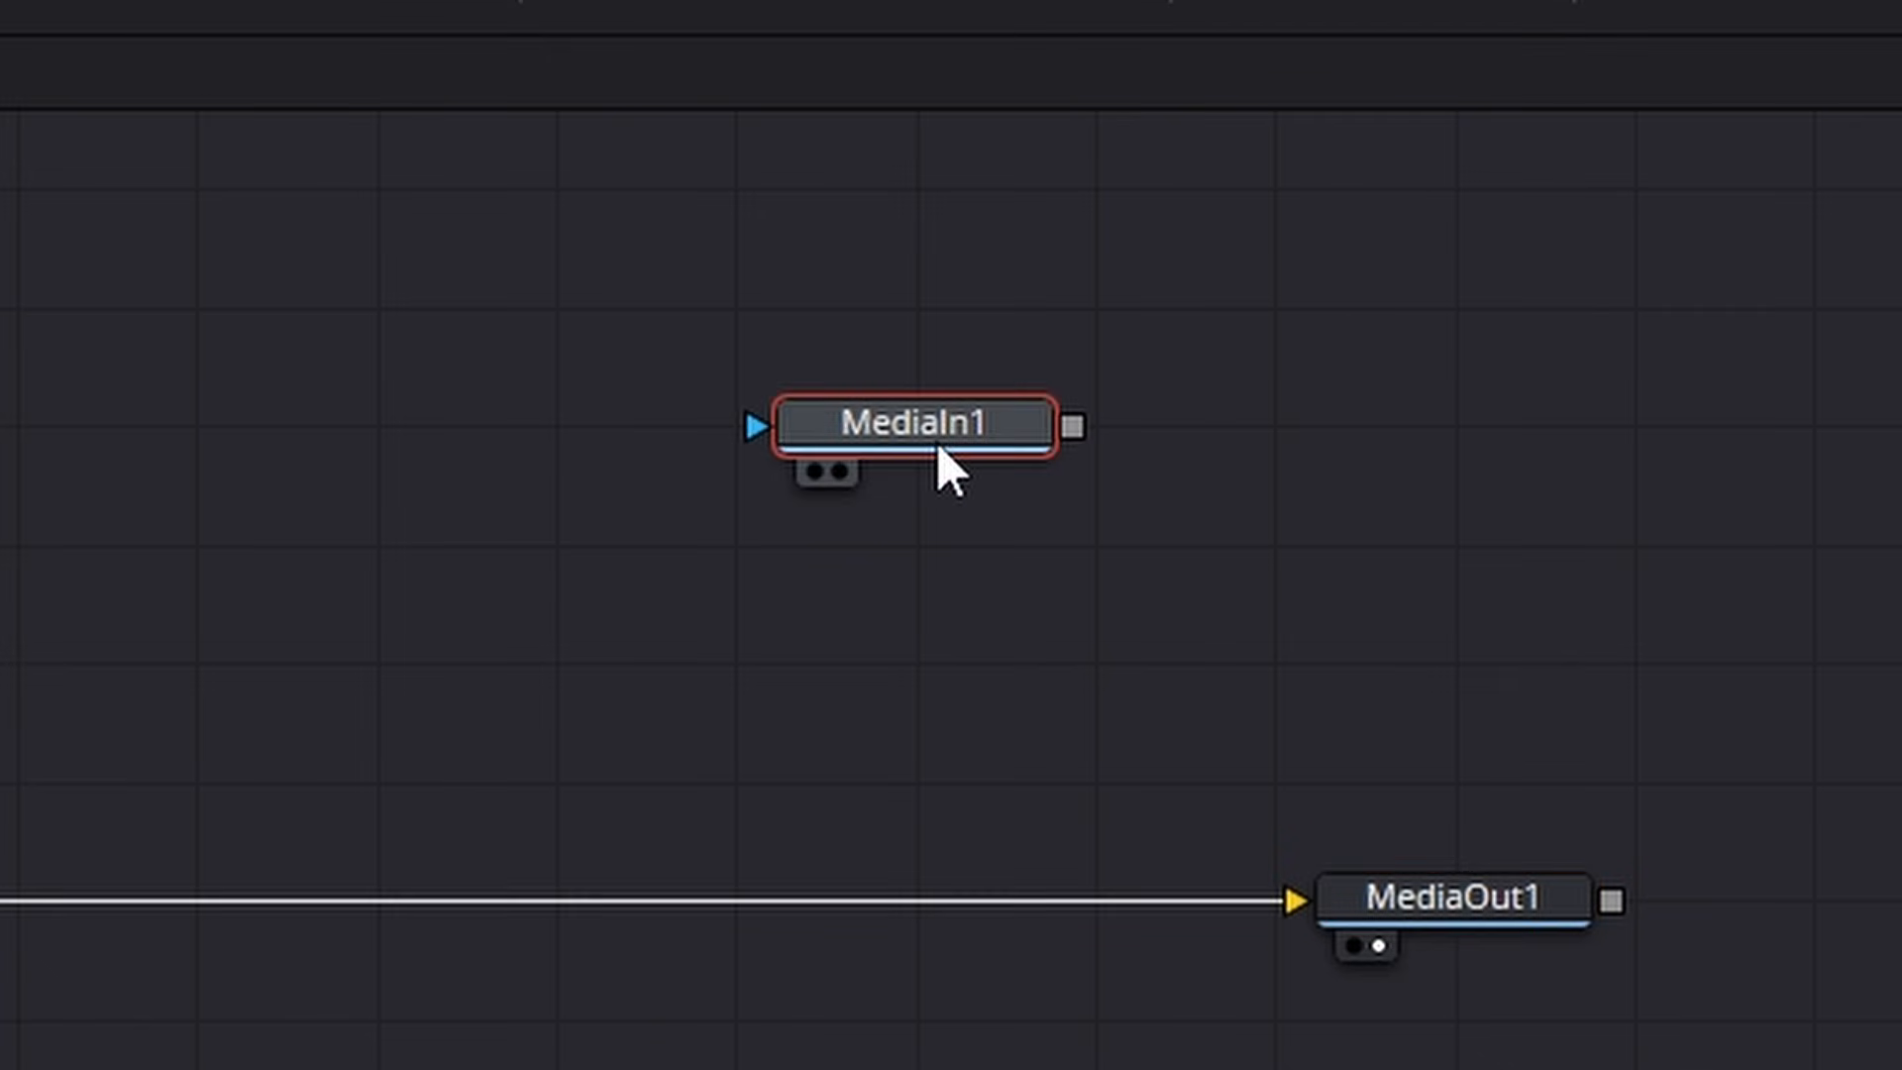
key(F2)
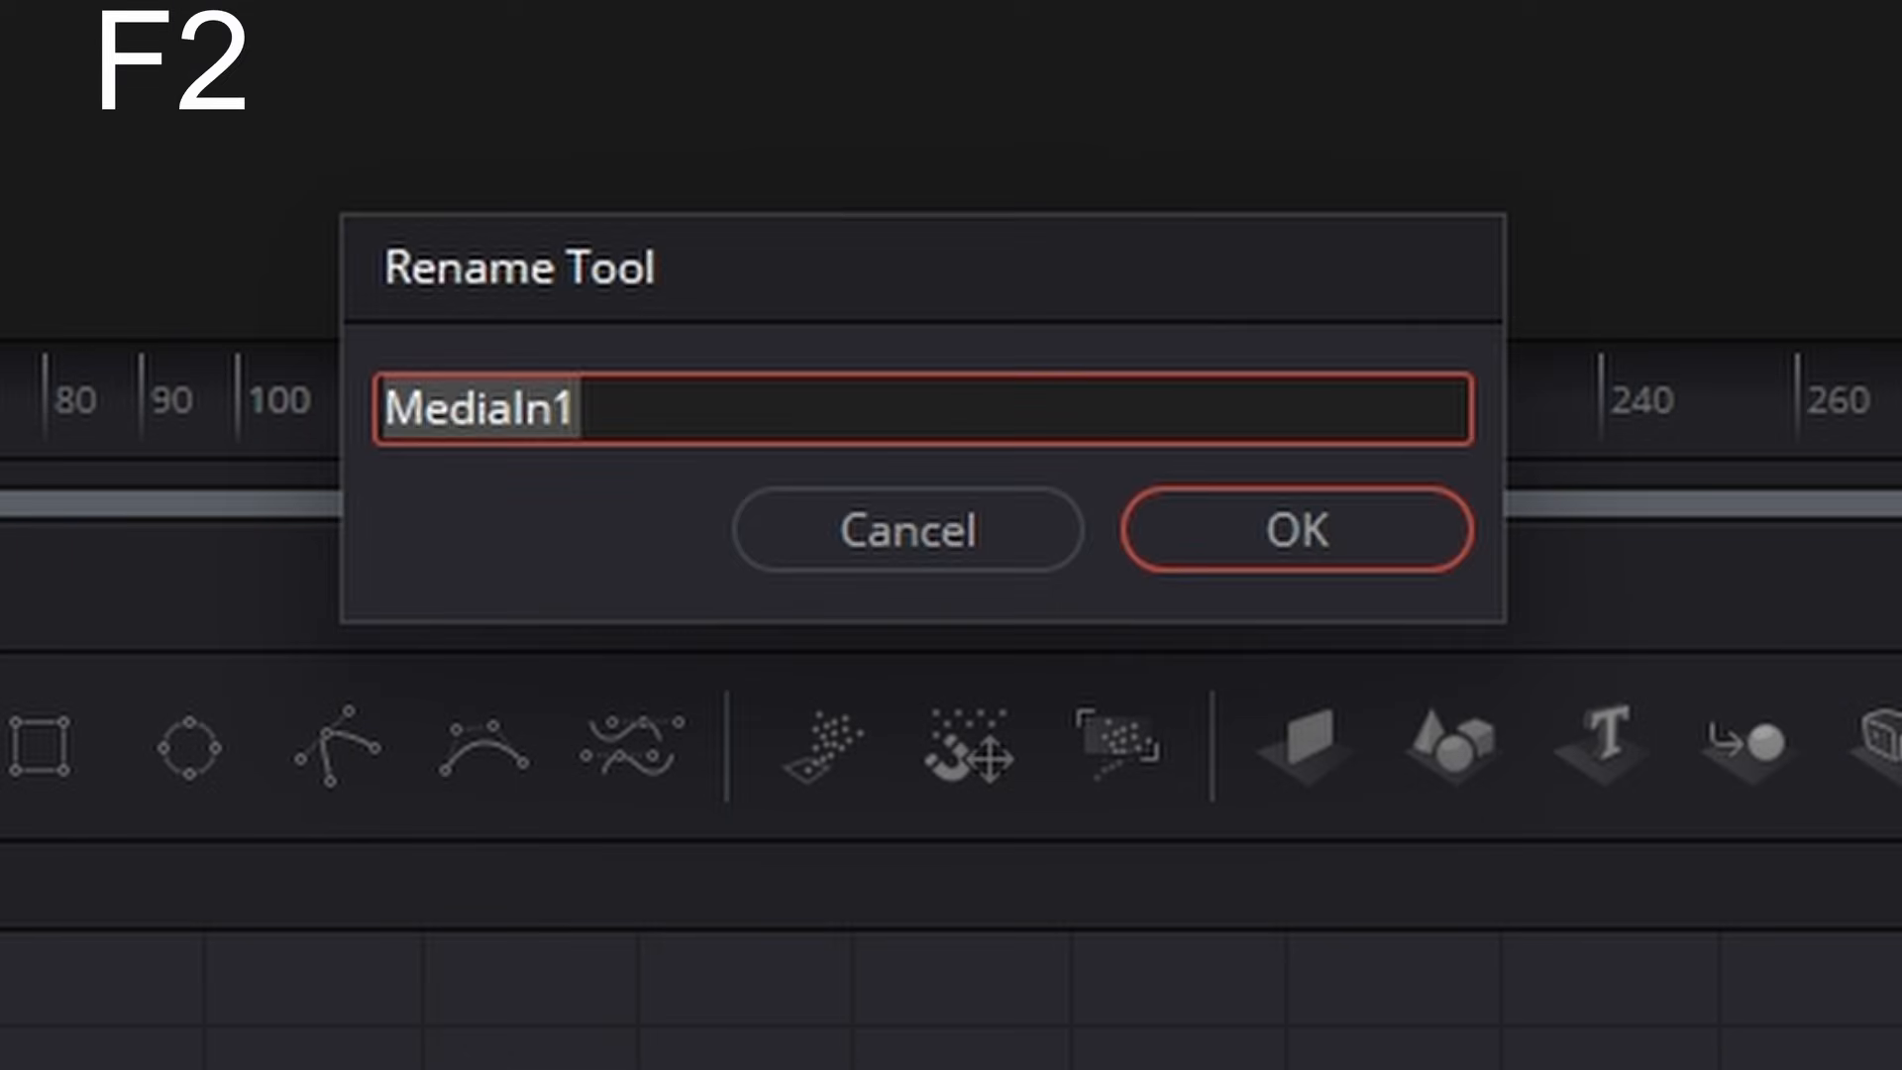
text(Fog)
key(Return)
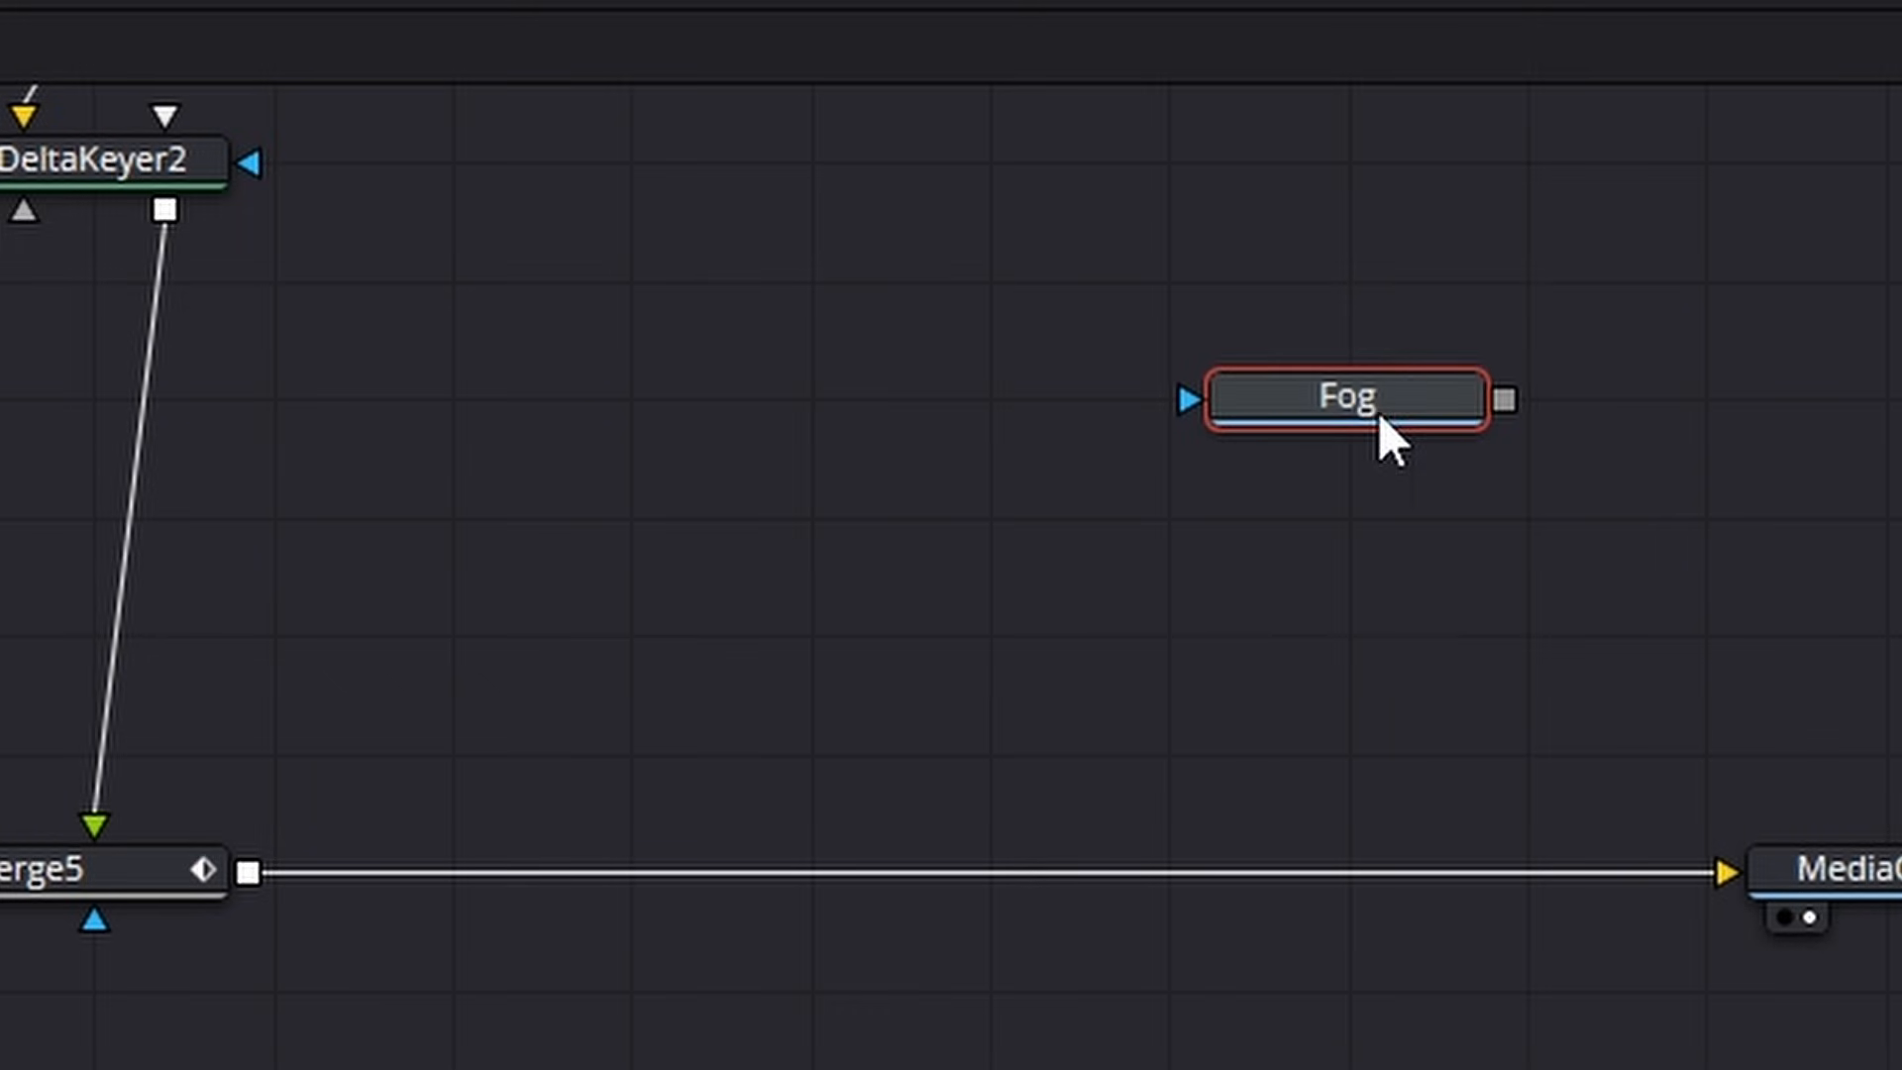
drag(1503, 399, 252, 876)
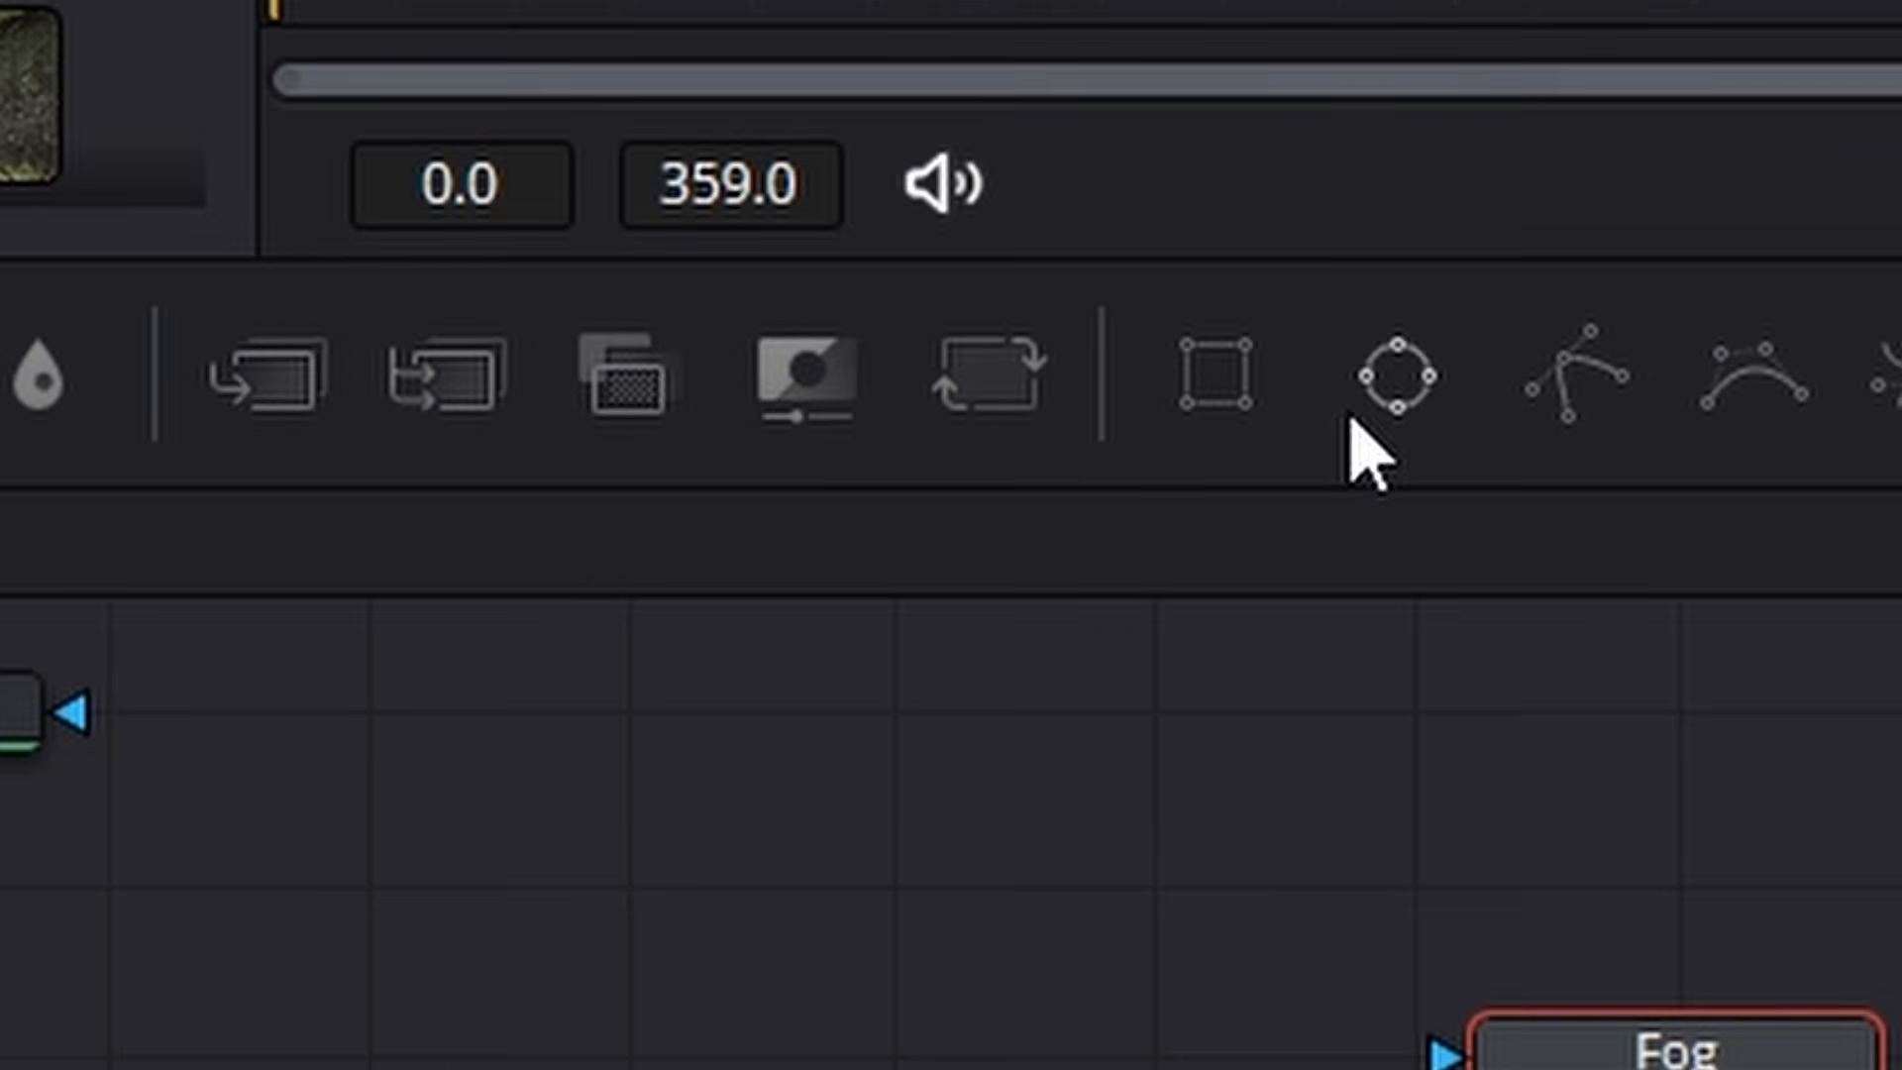
Step: Insert a Transform after Fog and reduce its Size to scale down the fog footage
click(1035, 389)
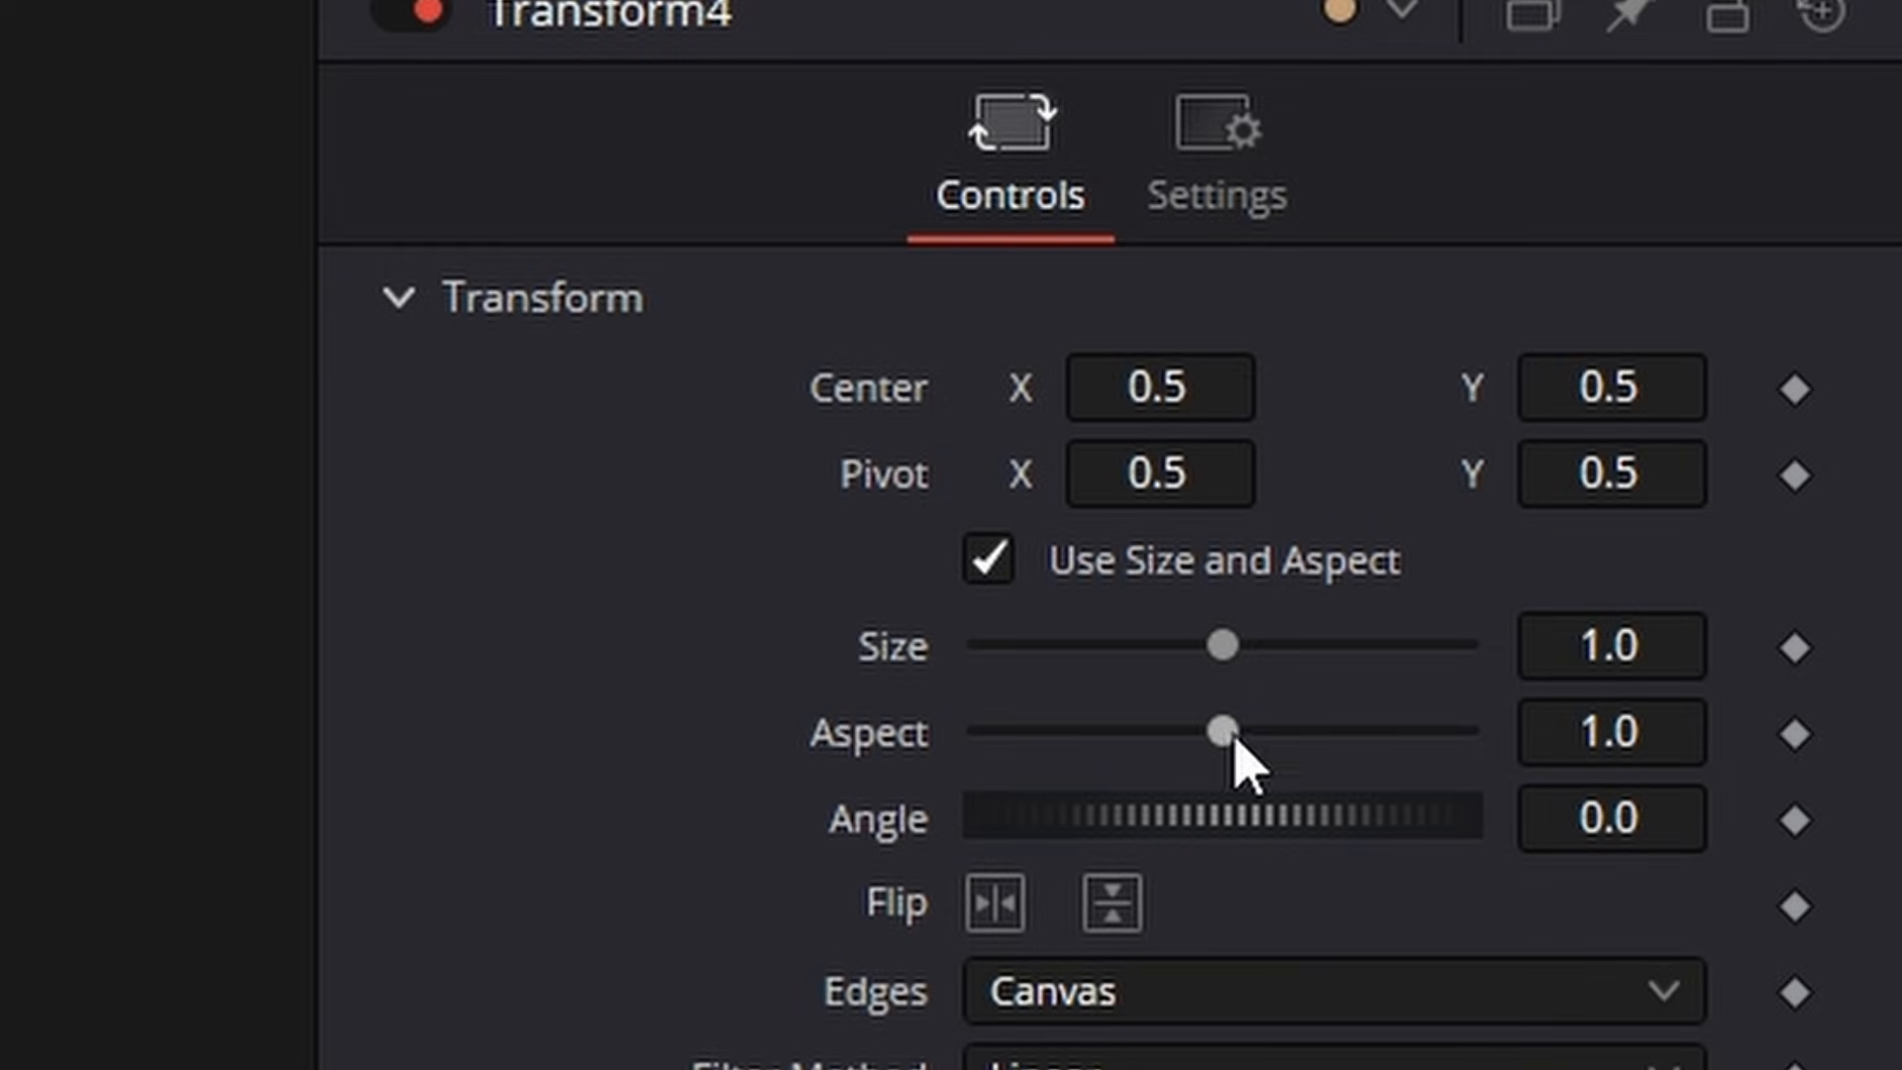
drag(1223, 645, 1157, 646)
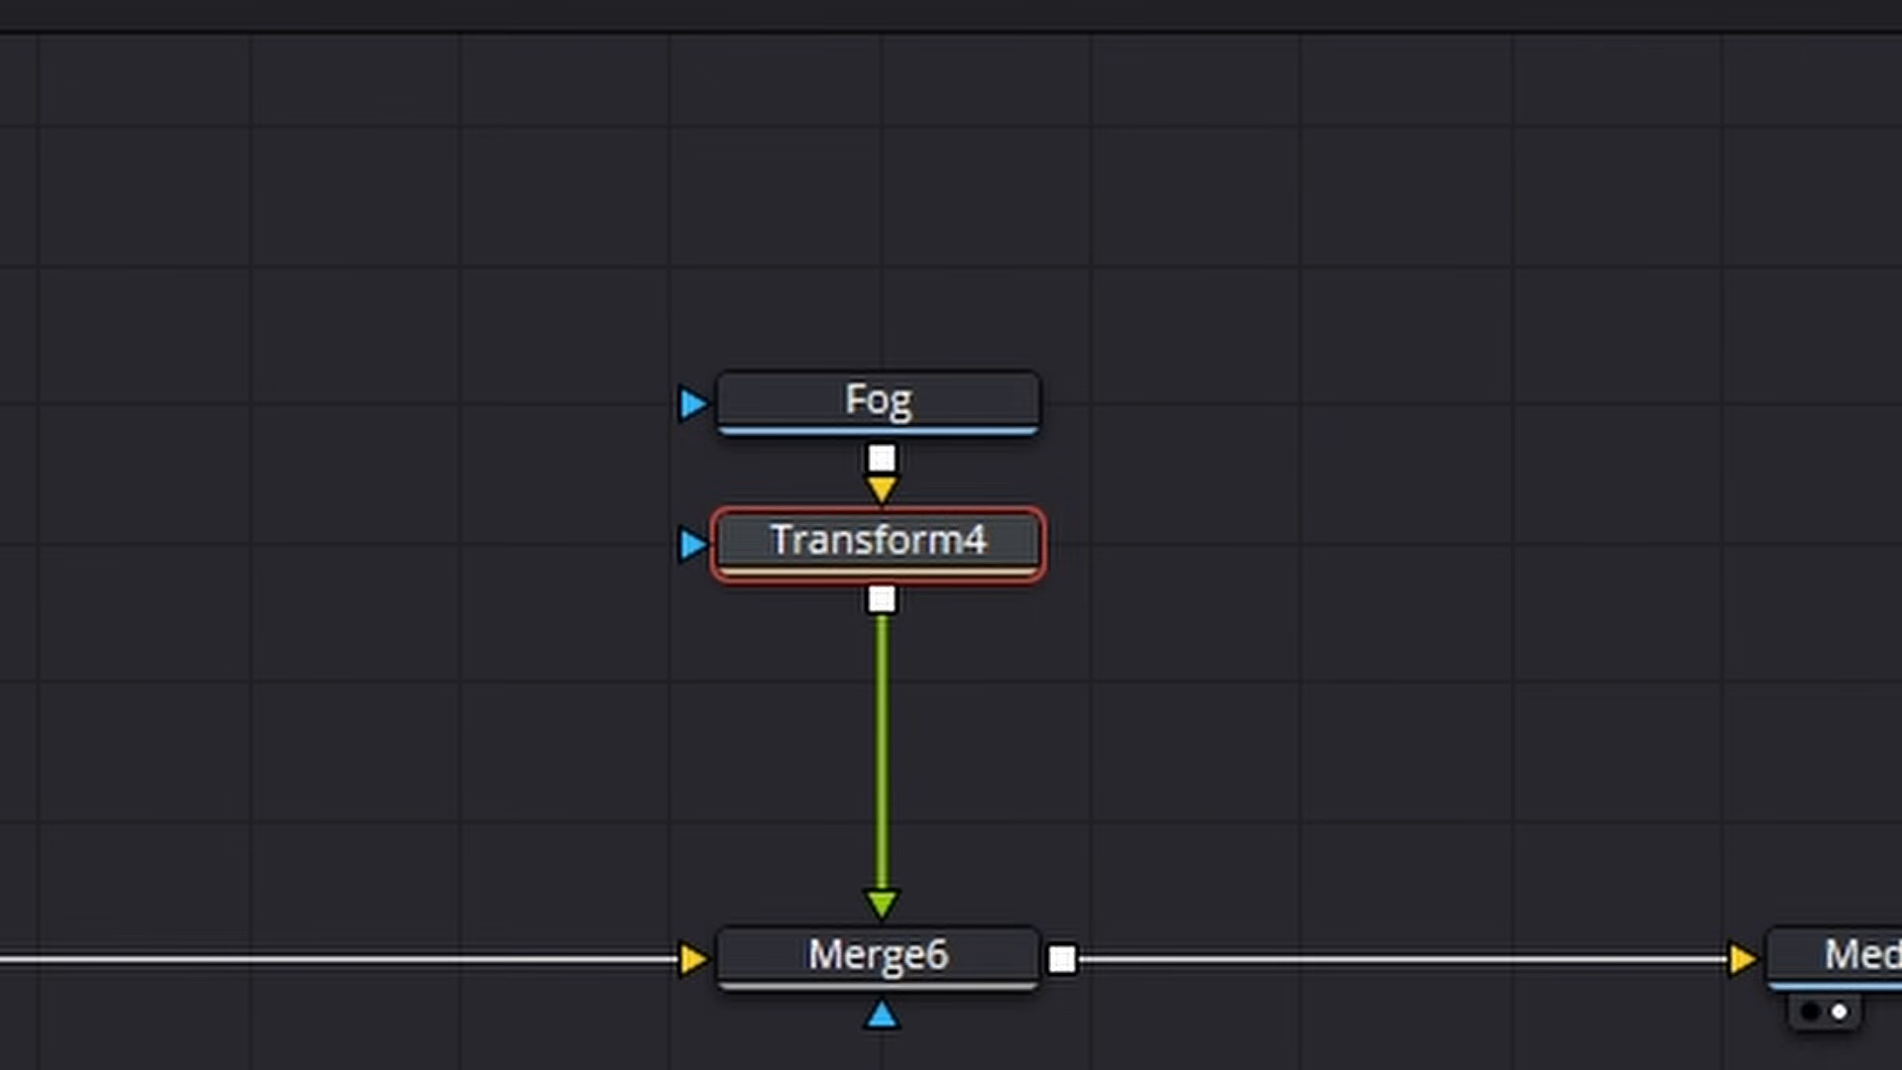
drag(1518, 753, 1483, 730)
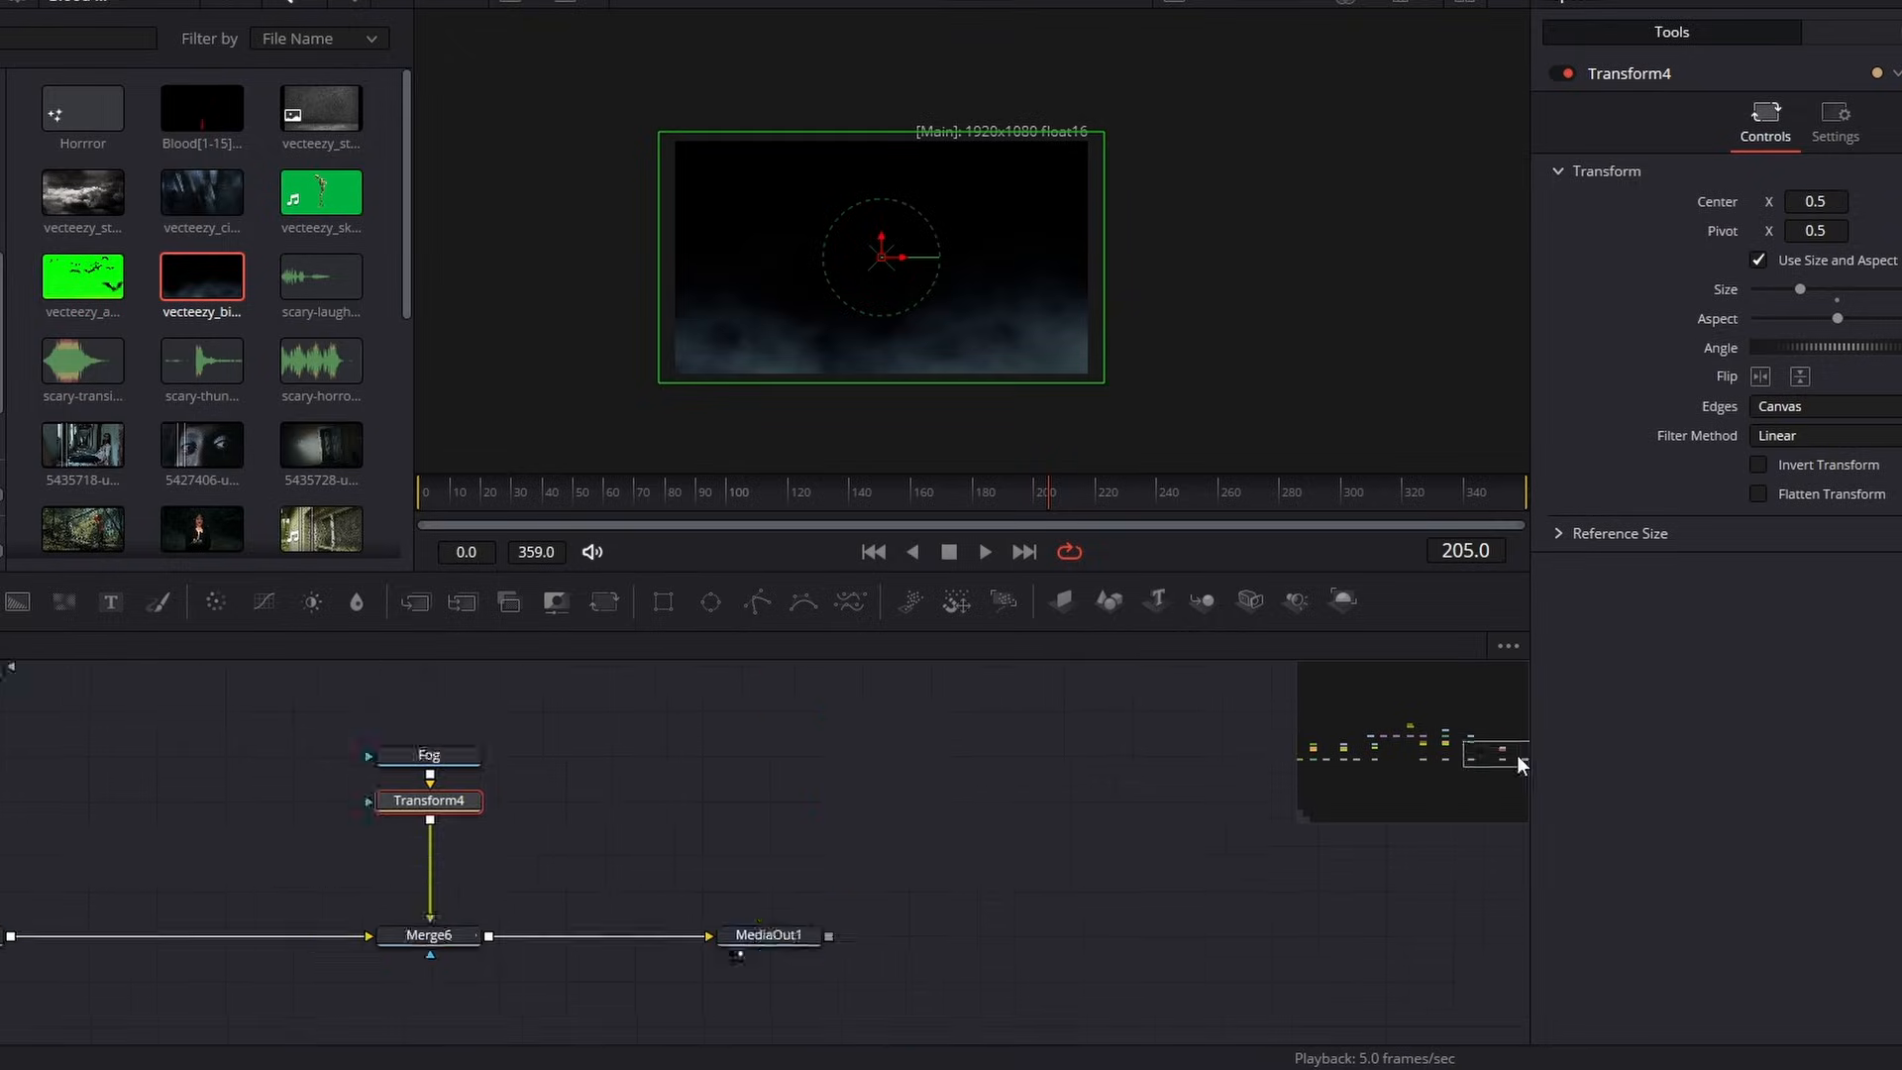
drag(1517, 754, 1501, 753)
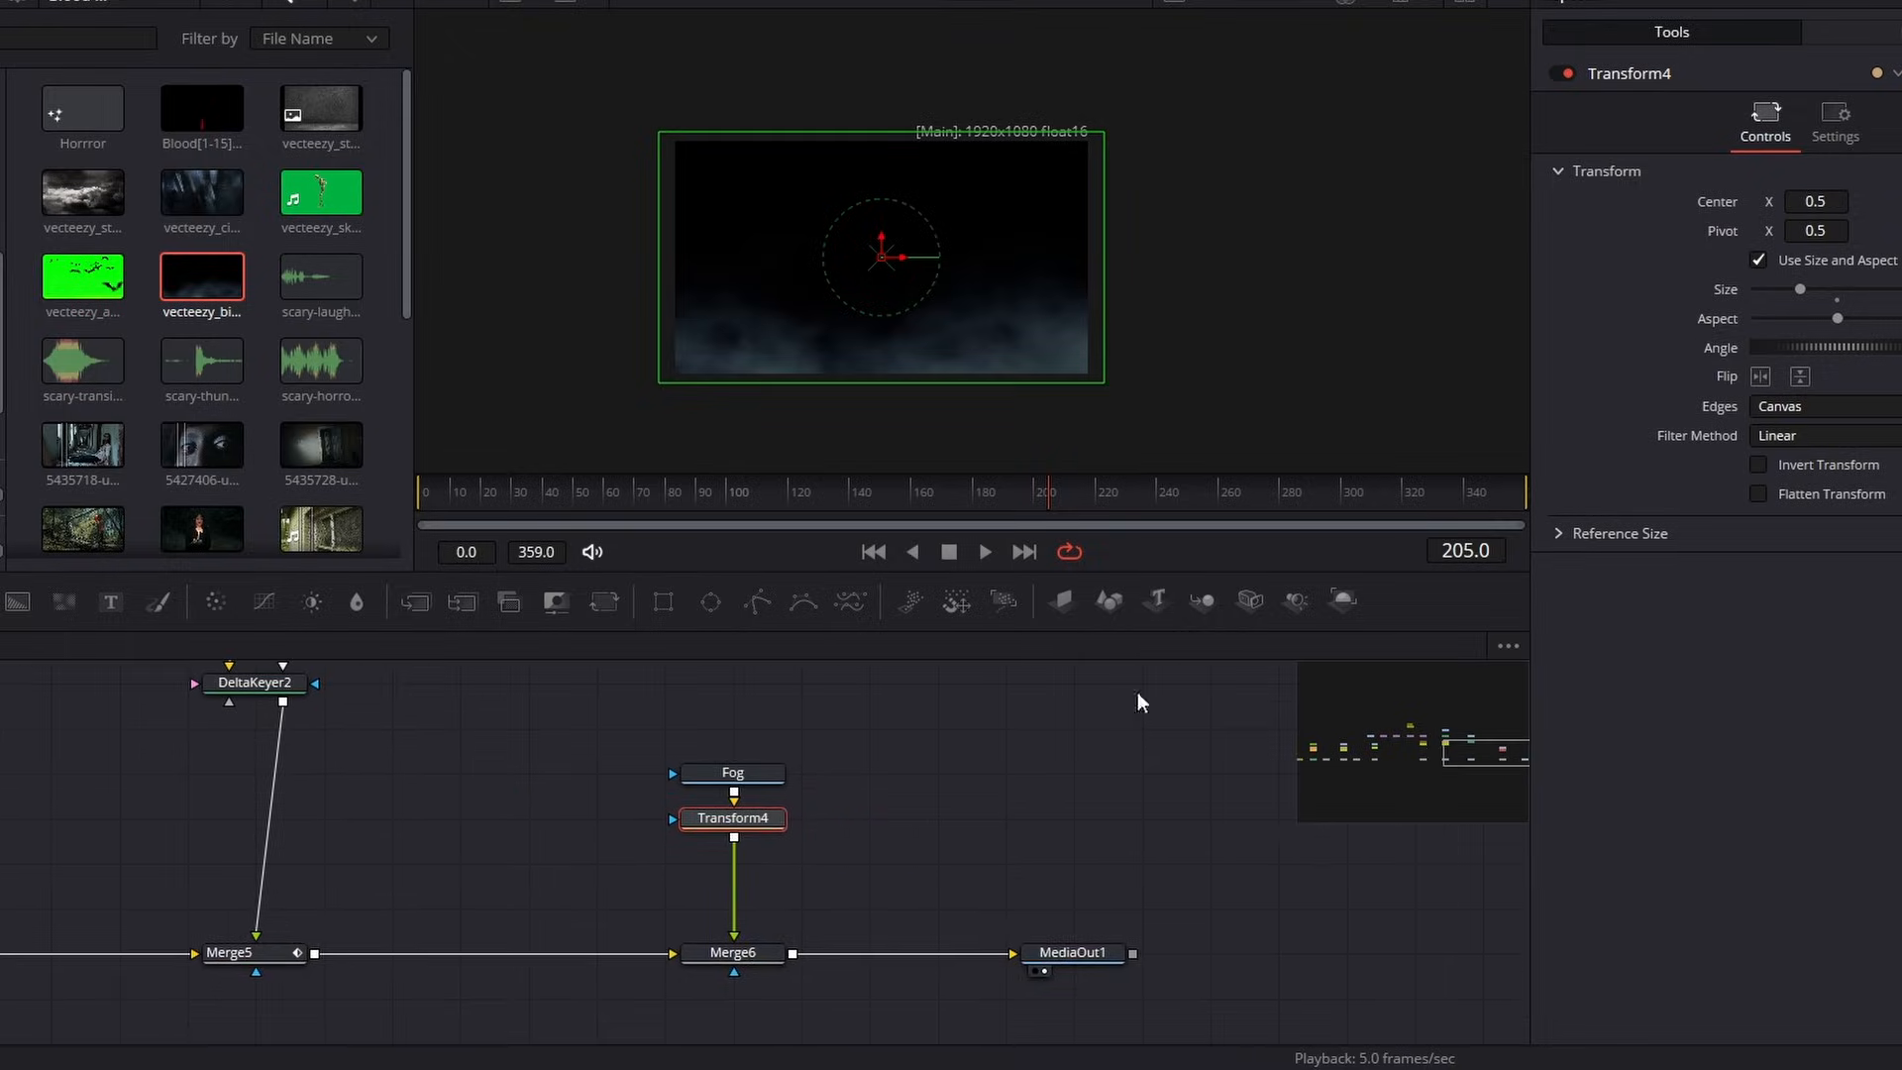
Step: Move Fog and Transform4 up above Merge6, leaving a gap between the two nodes, and select Fog
drag(637, 730, 847, 901)
drag(783, 826, 791, 734)
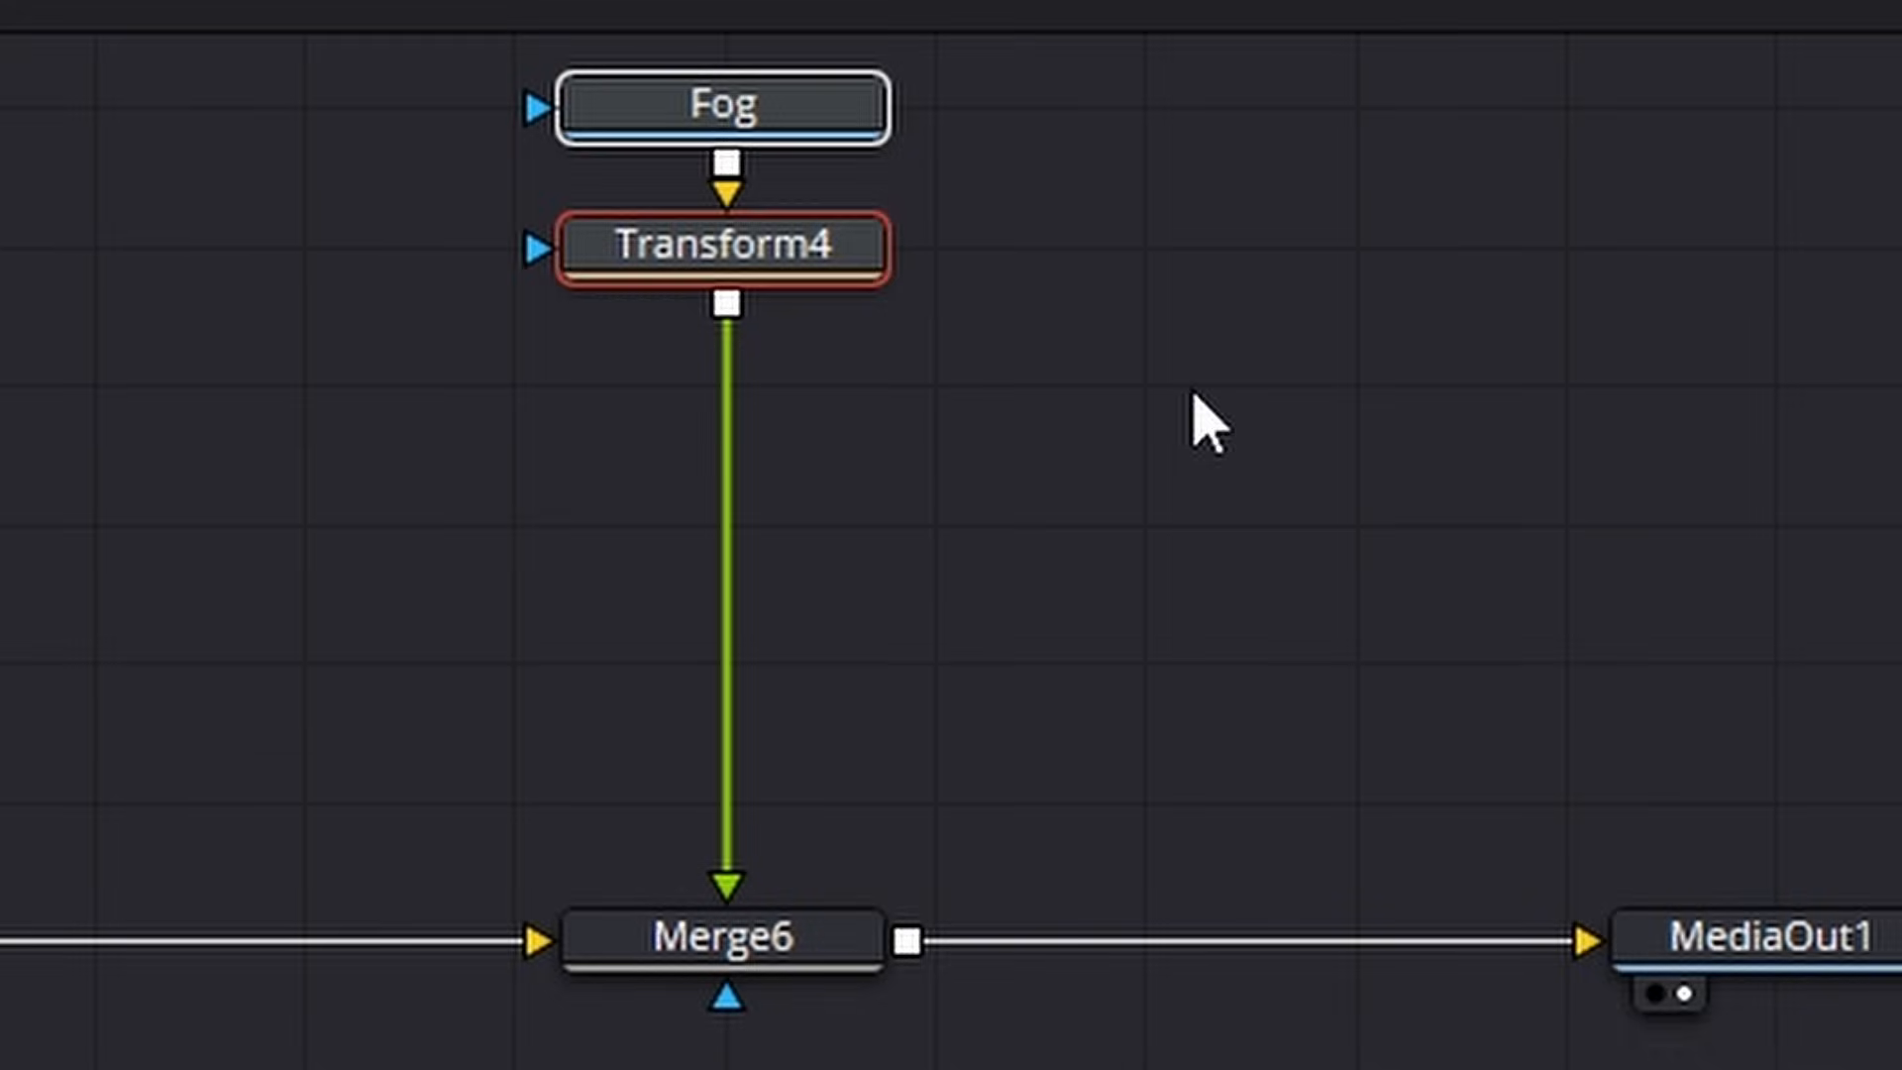
scroll(1194, 391, up, 3)
drag(471, 343, 1003, 883)
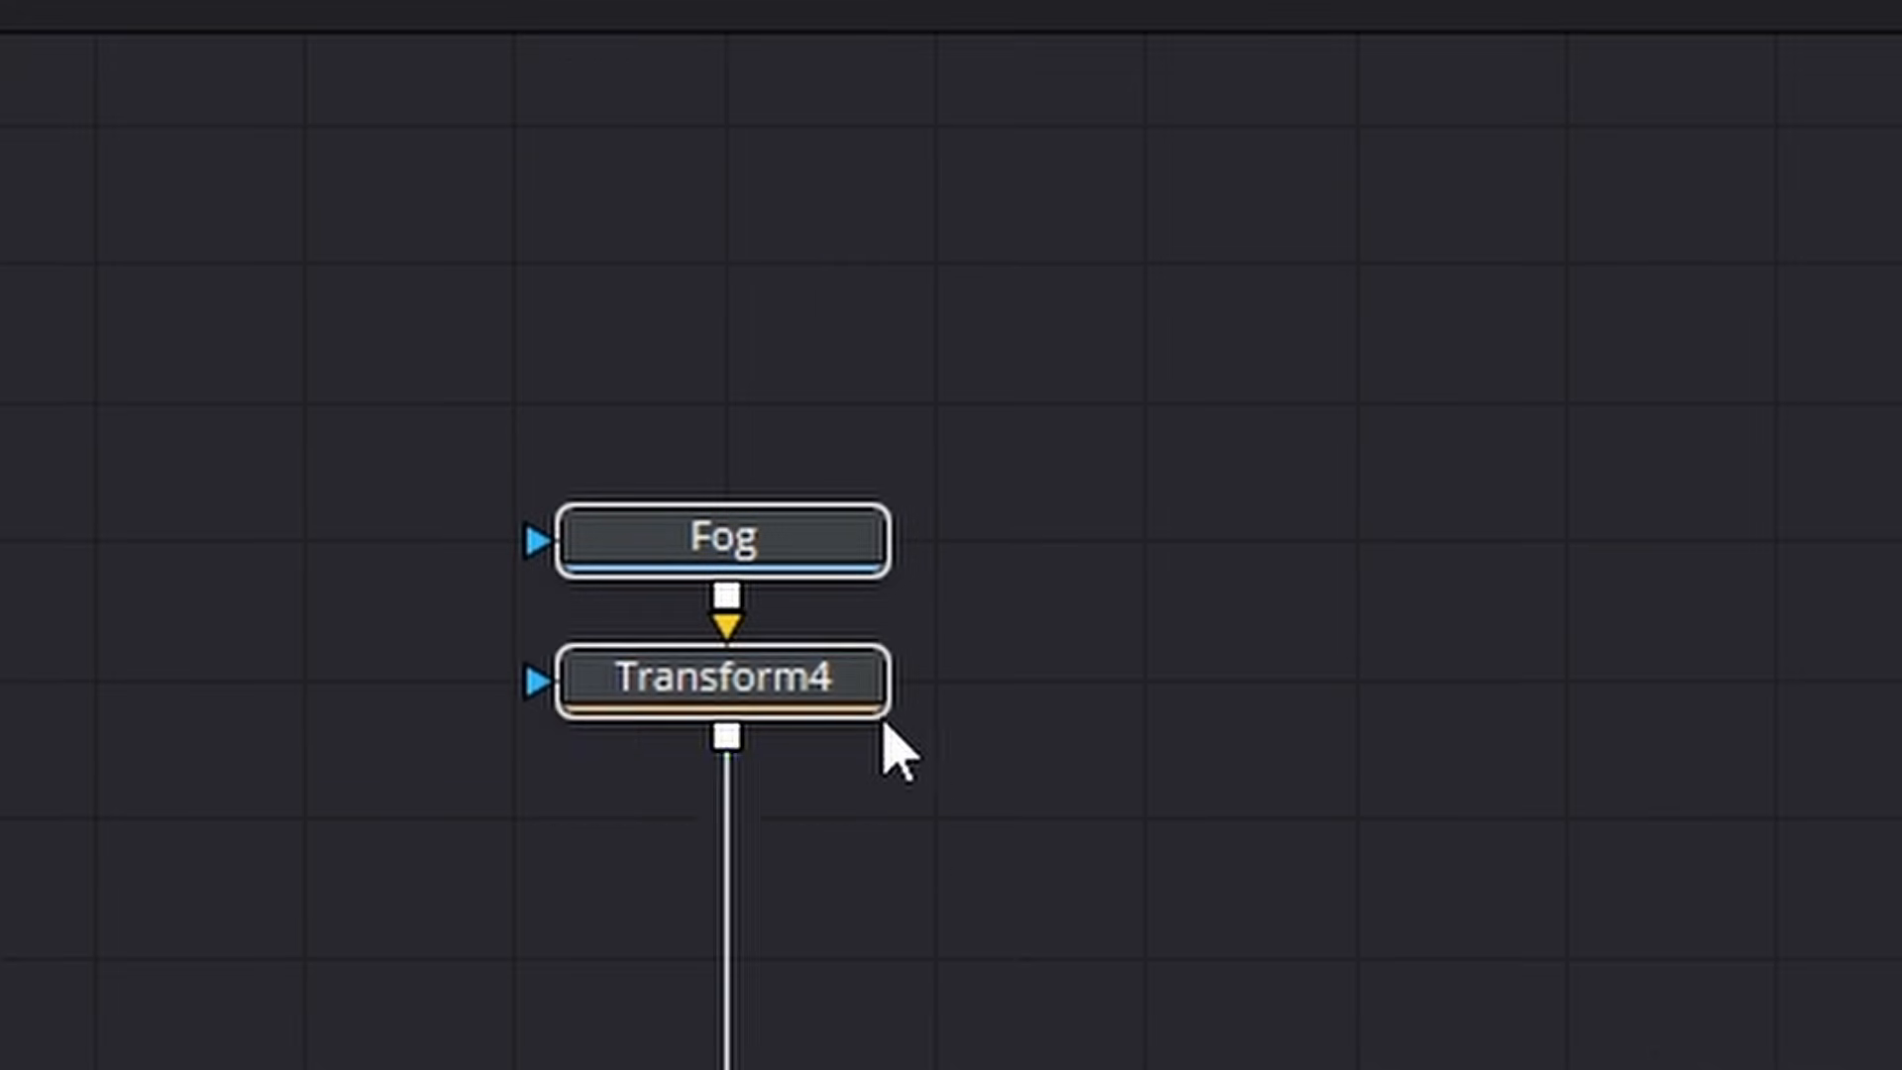
drag(858, 645, 829, 565)
drag(832, 399, 832, 257)
click(1056, 645)
drag(850, 421, 848, 628)
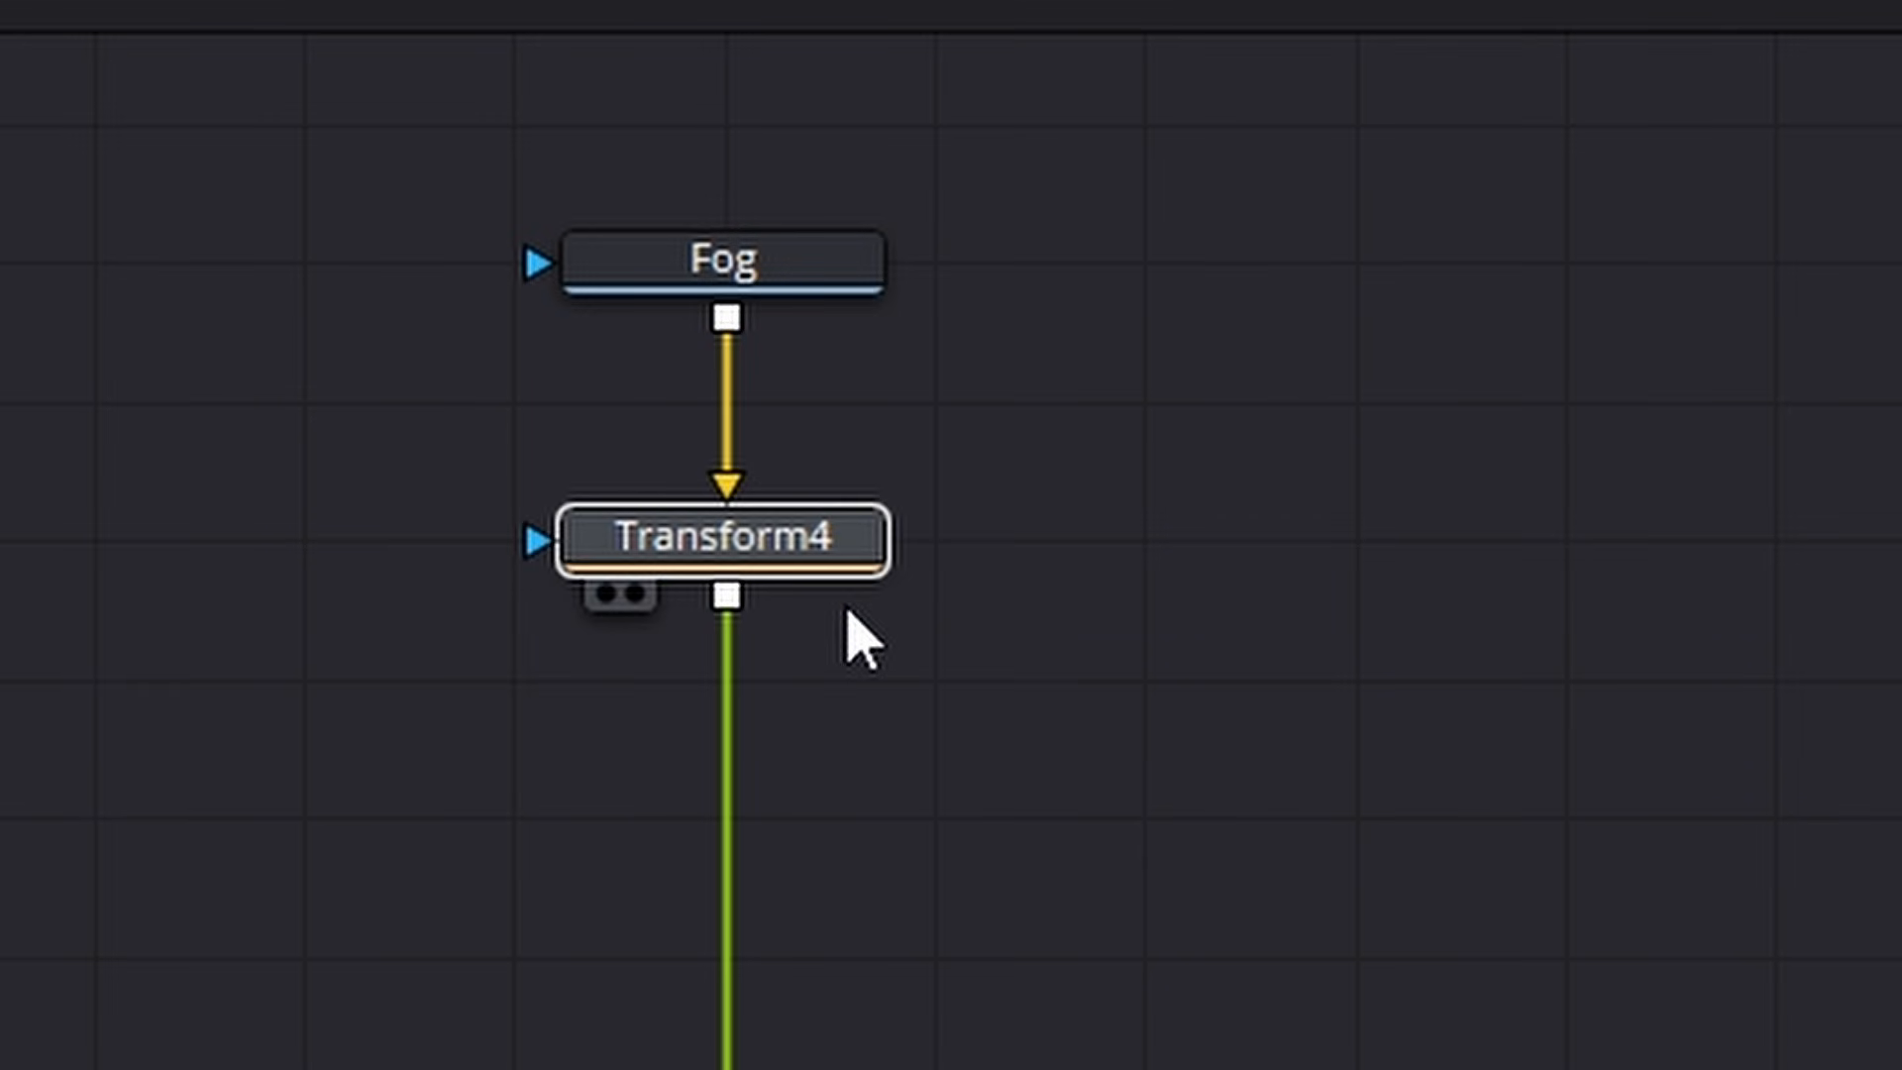
click(820, 289)
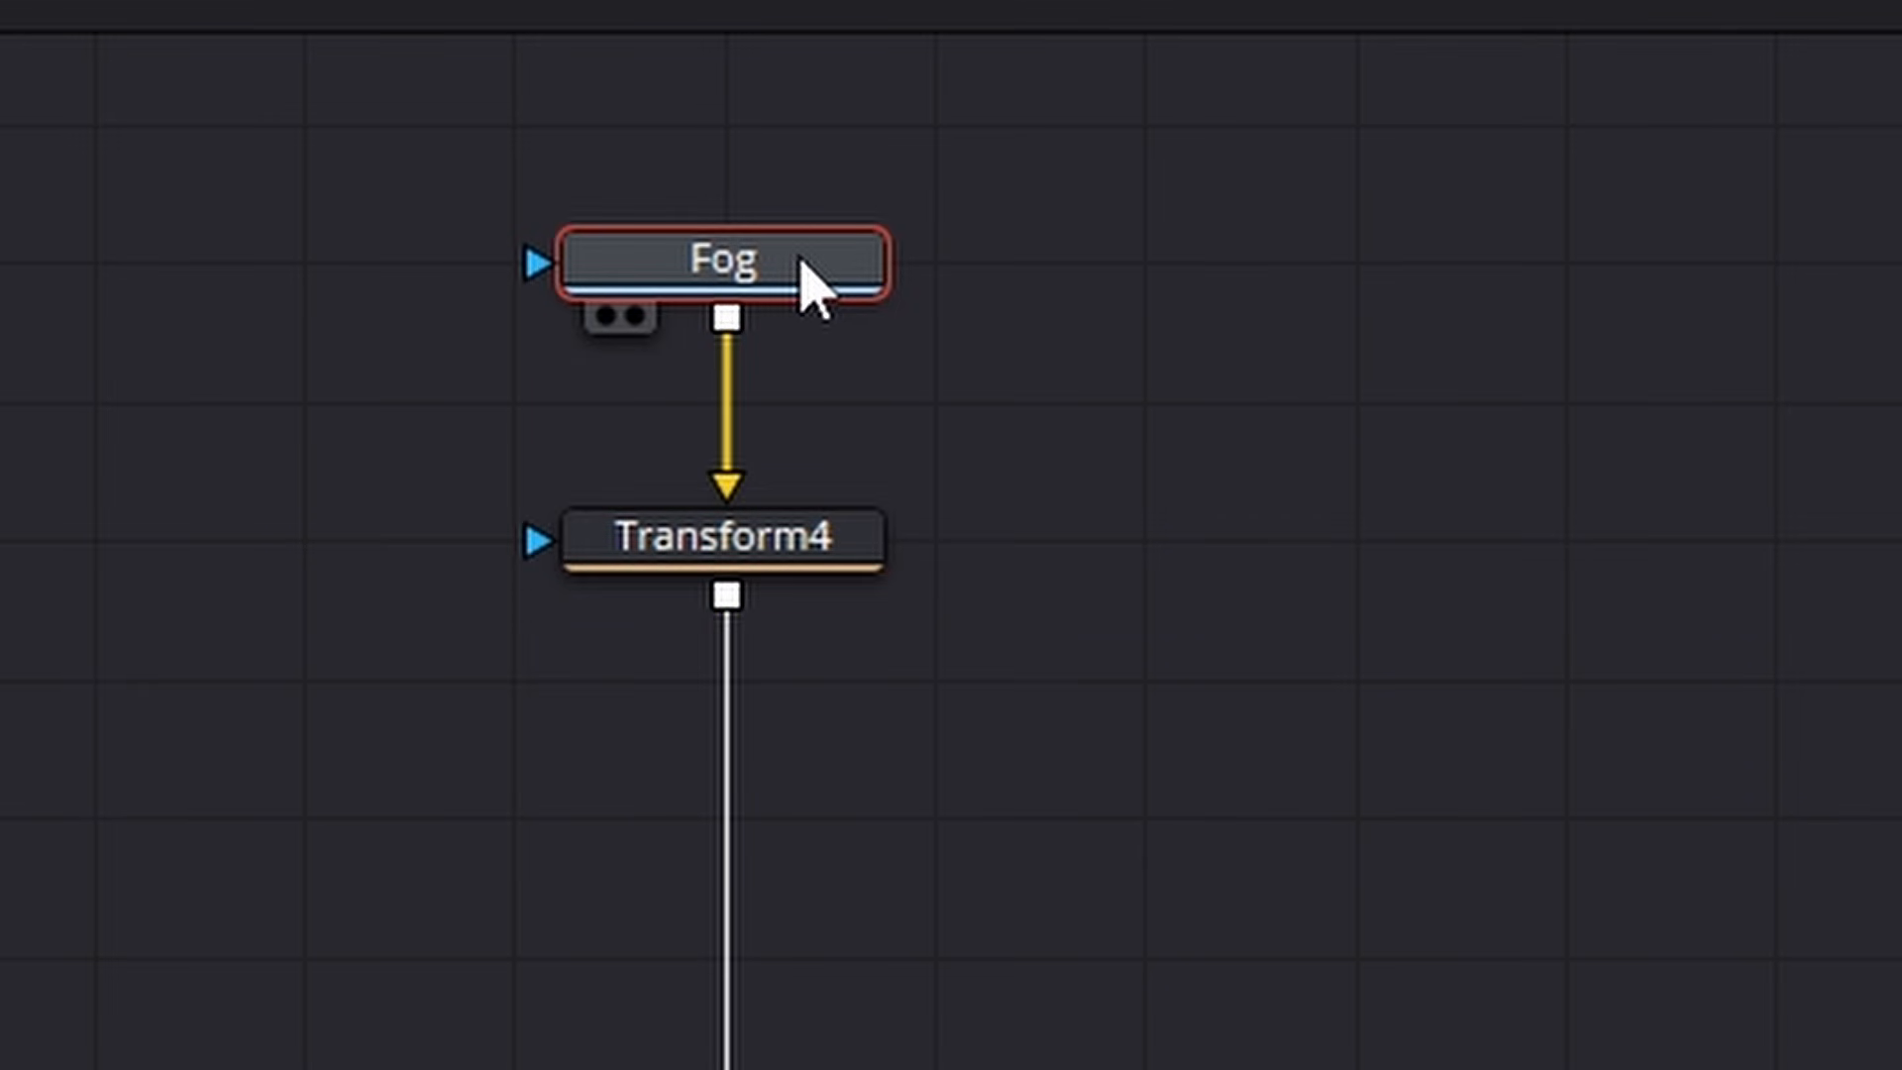
Step: Insert a Luma Keyer between Fog and Transform4 and raise its Contract / Expand value
key(shift+space)
text(del)
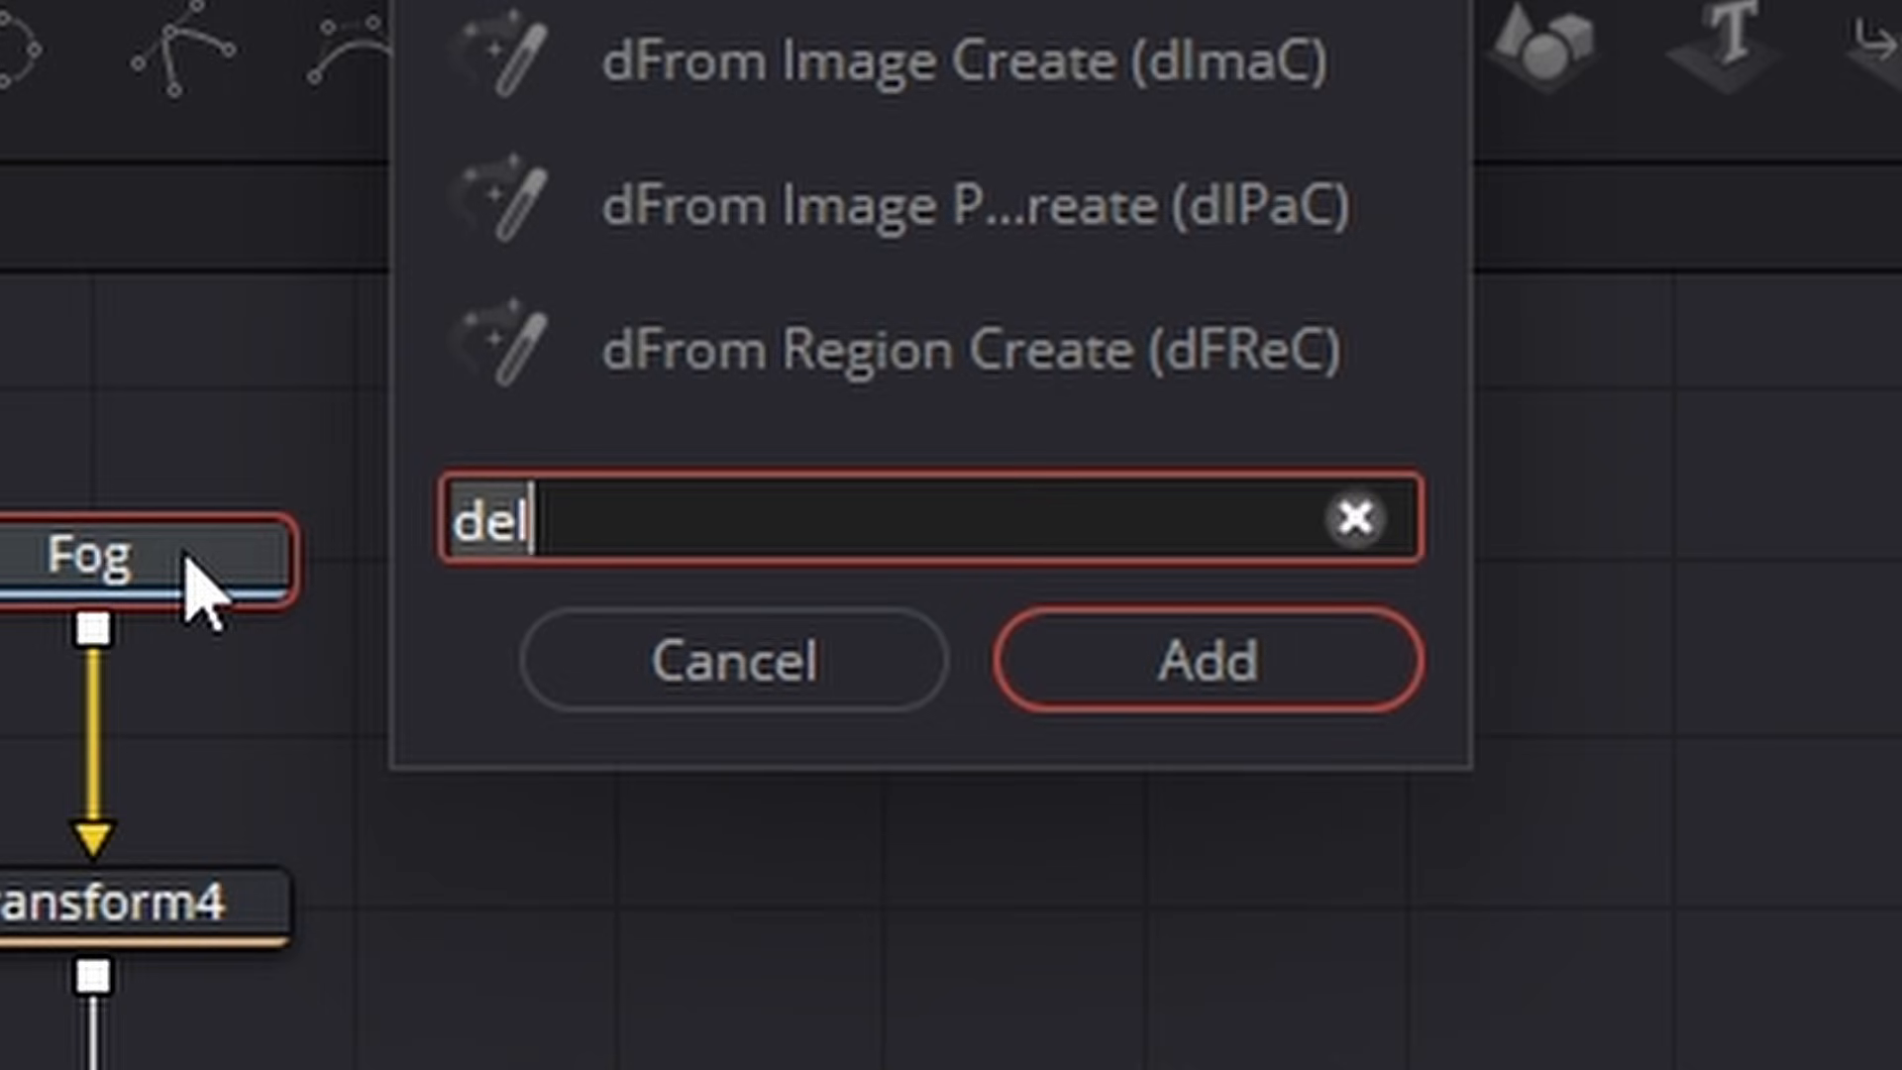
key(BackSpace)
key(BackSpace)
key(BackSpace)
text(luma)
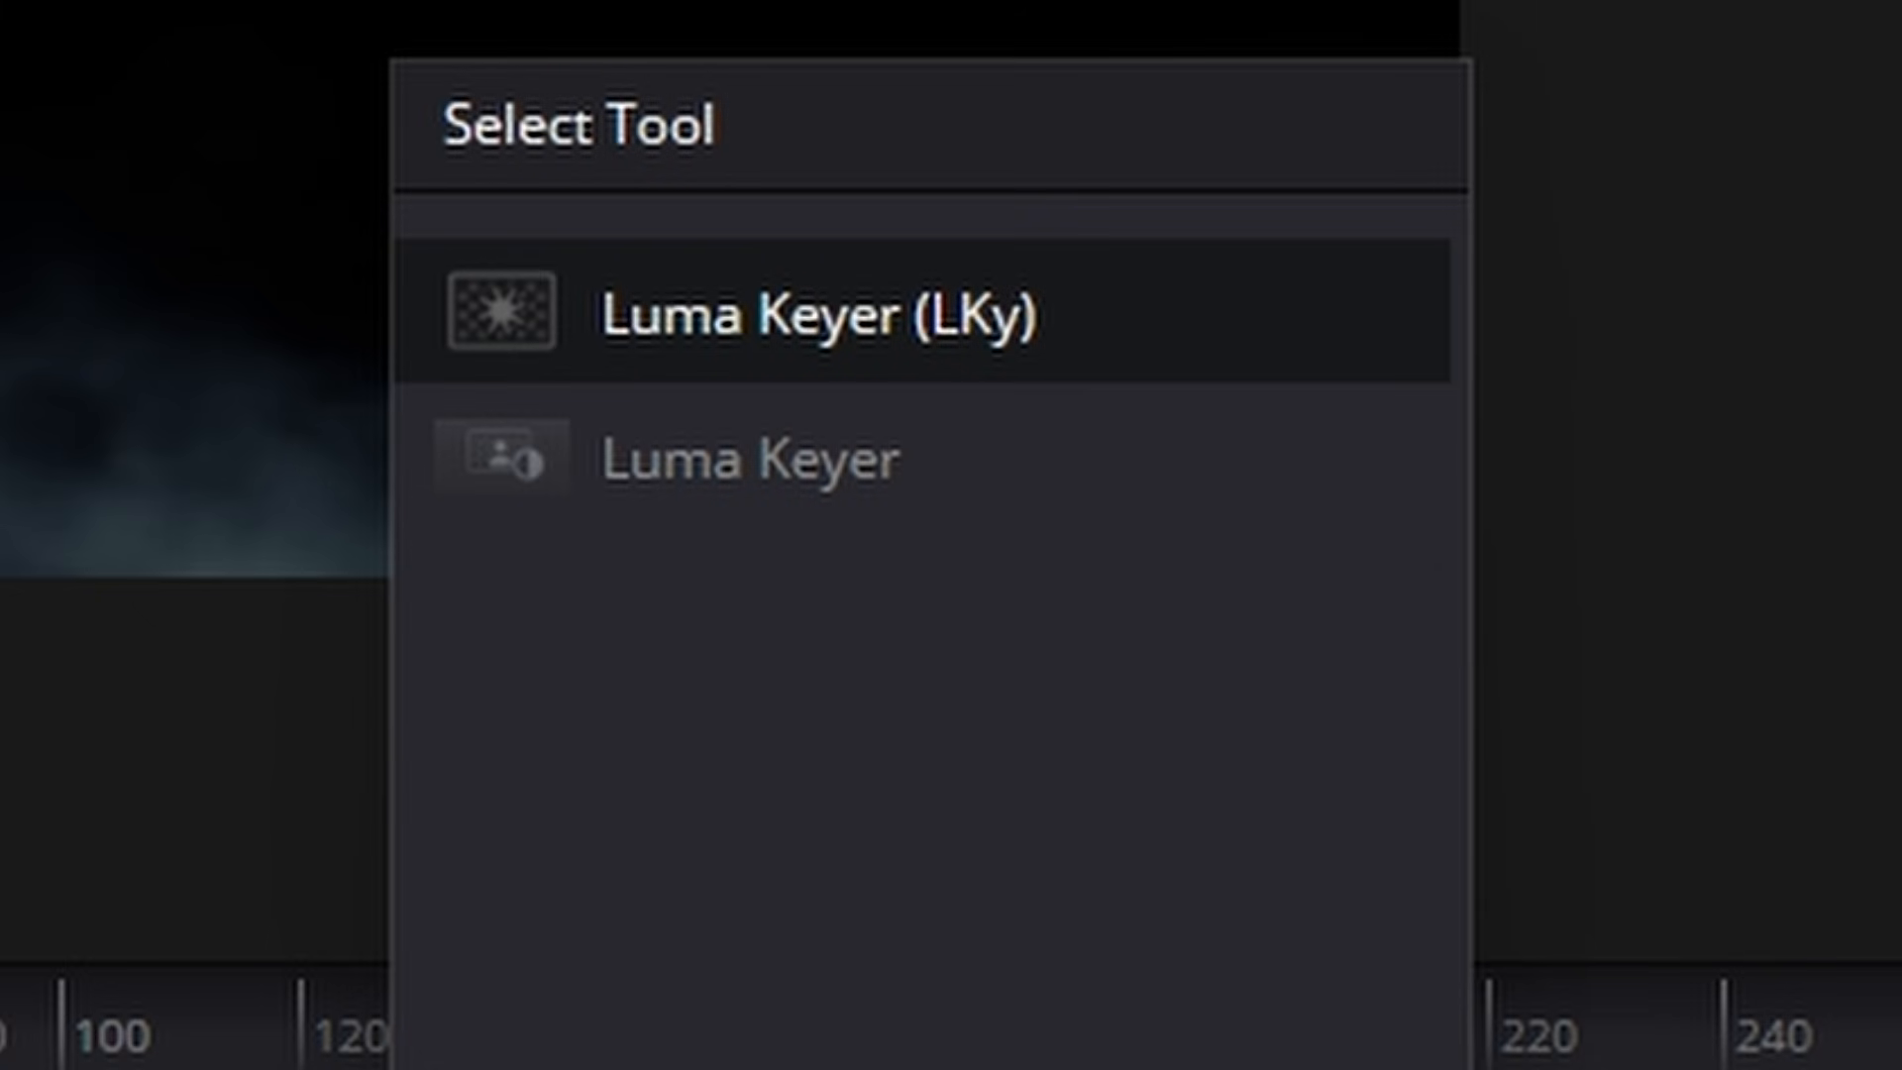
click(1205, 520)
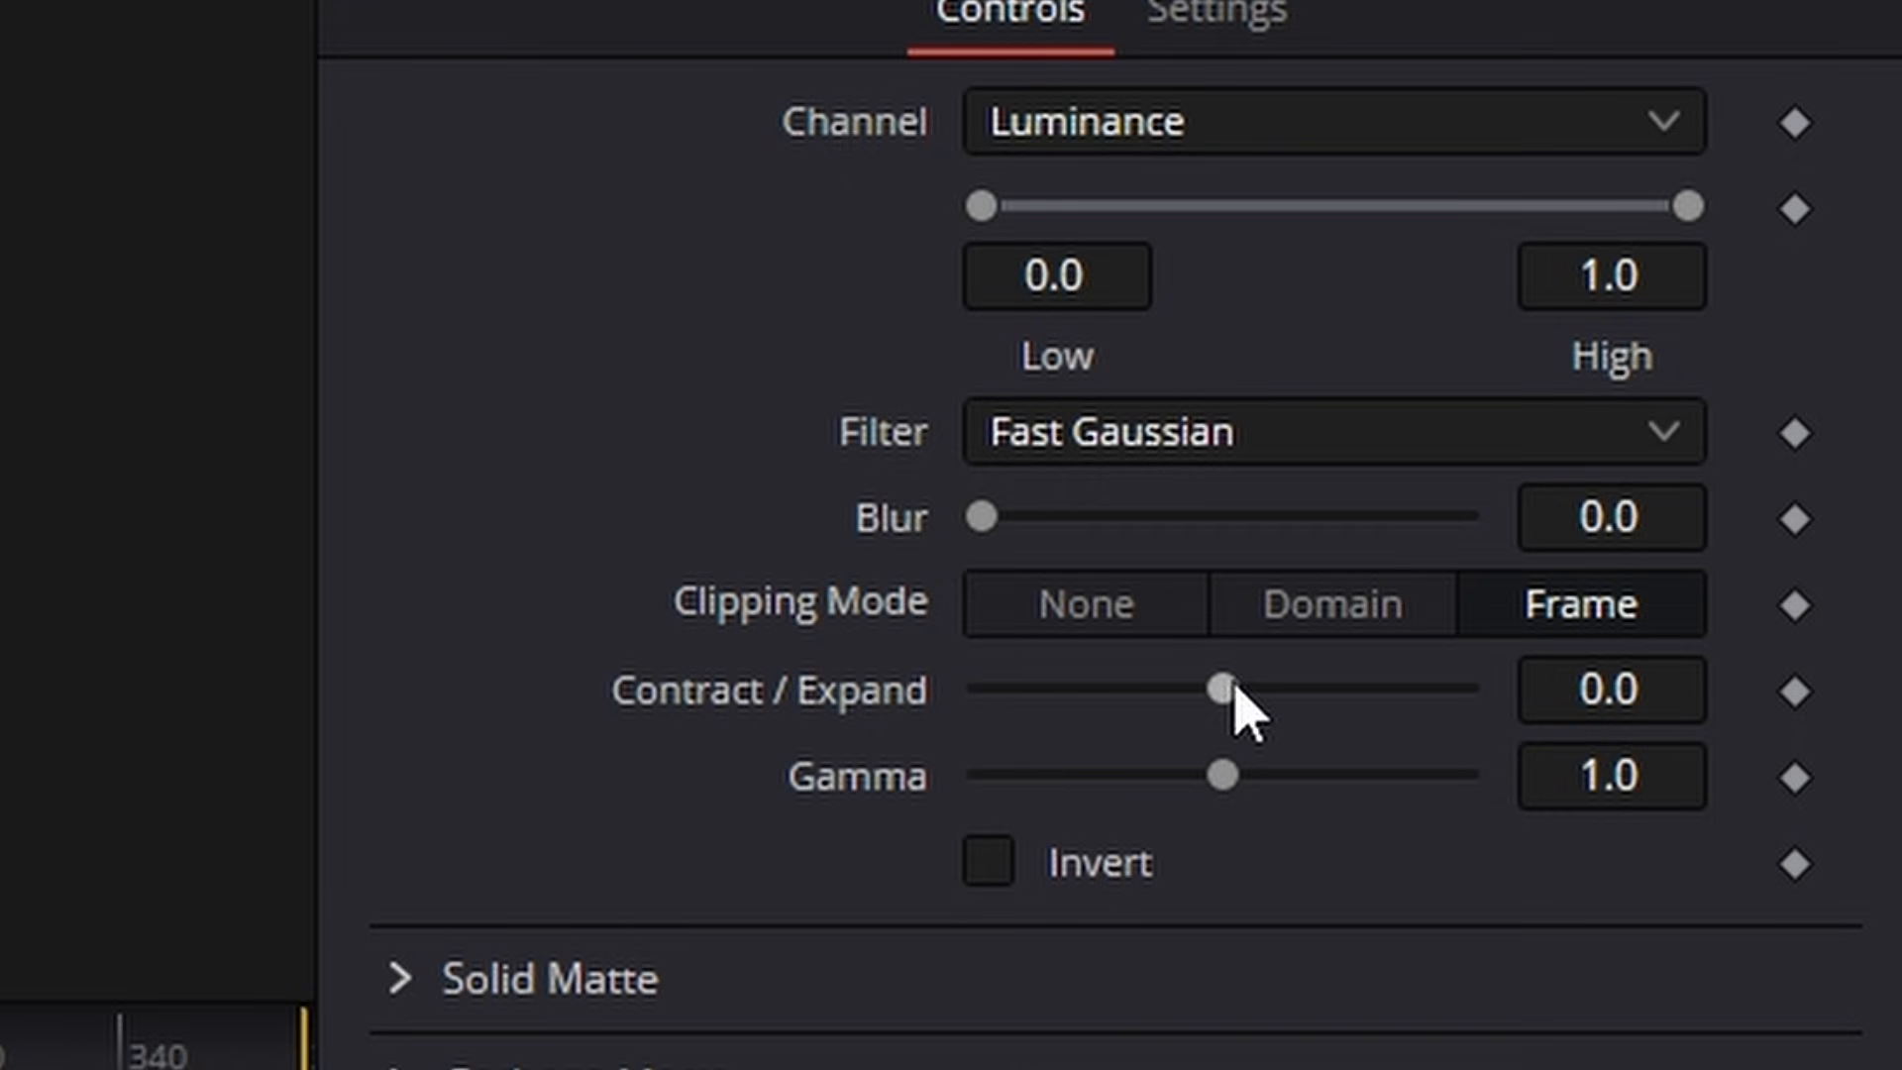
drag(1235, 683, 1297, 682)
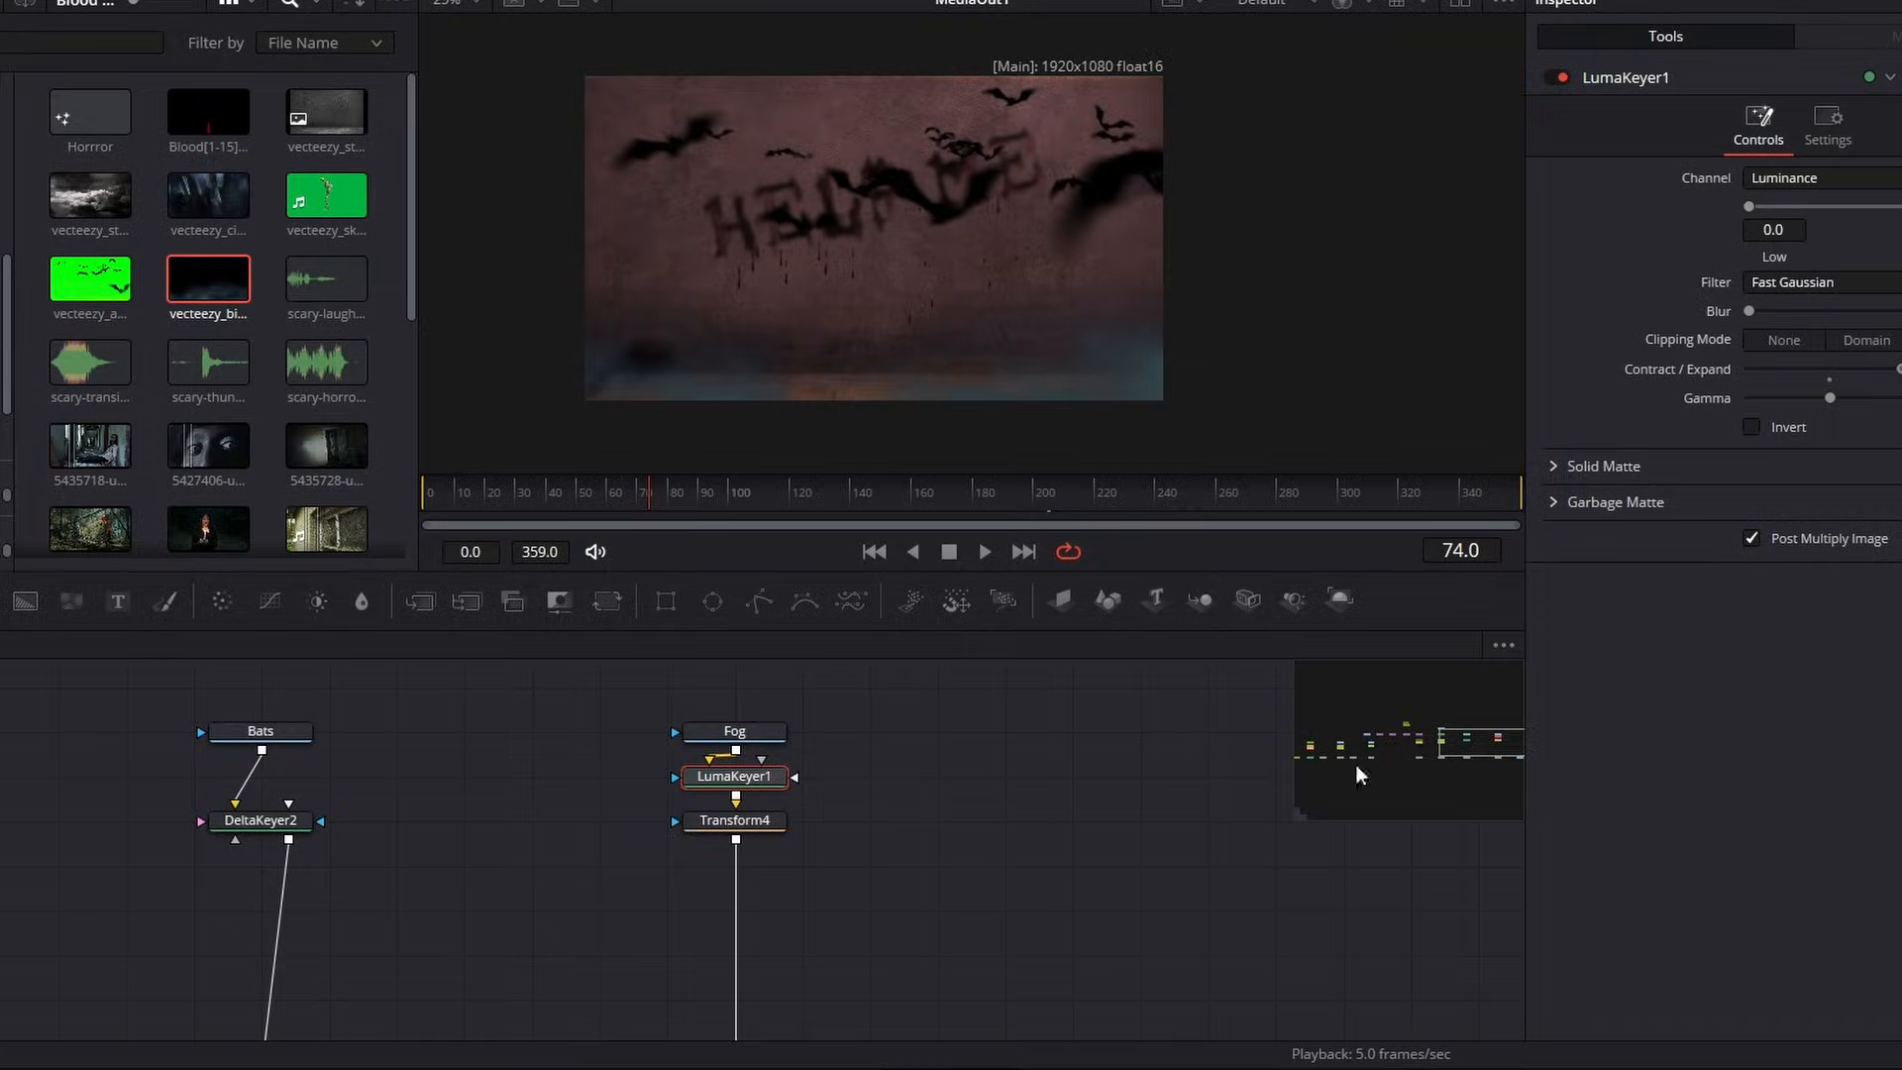
Step: Add a Color Corrector after Transform4, tint the fog red, and play the scene back from the start
drag(1497, 741, 1501, 761)
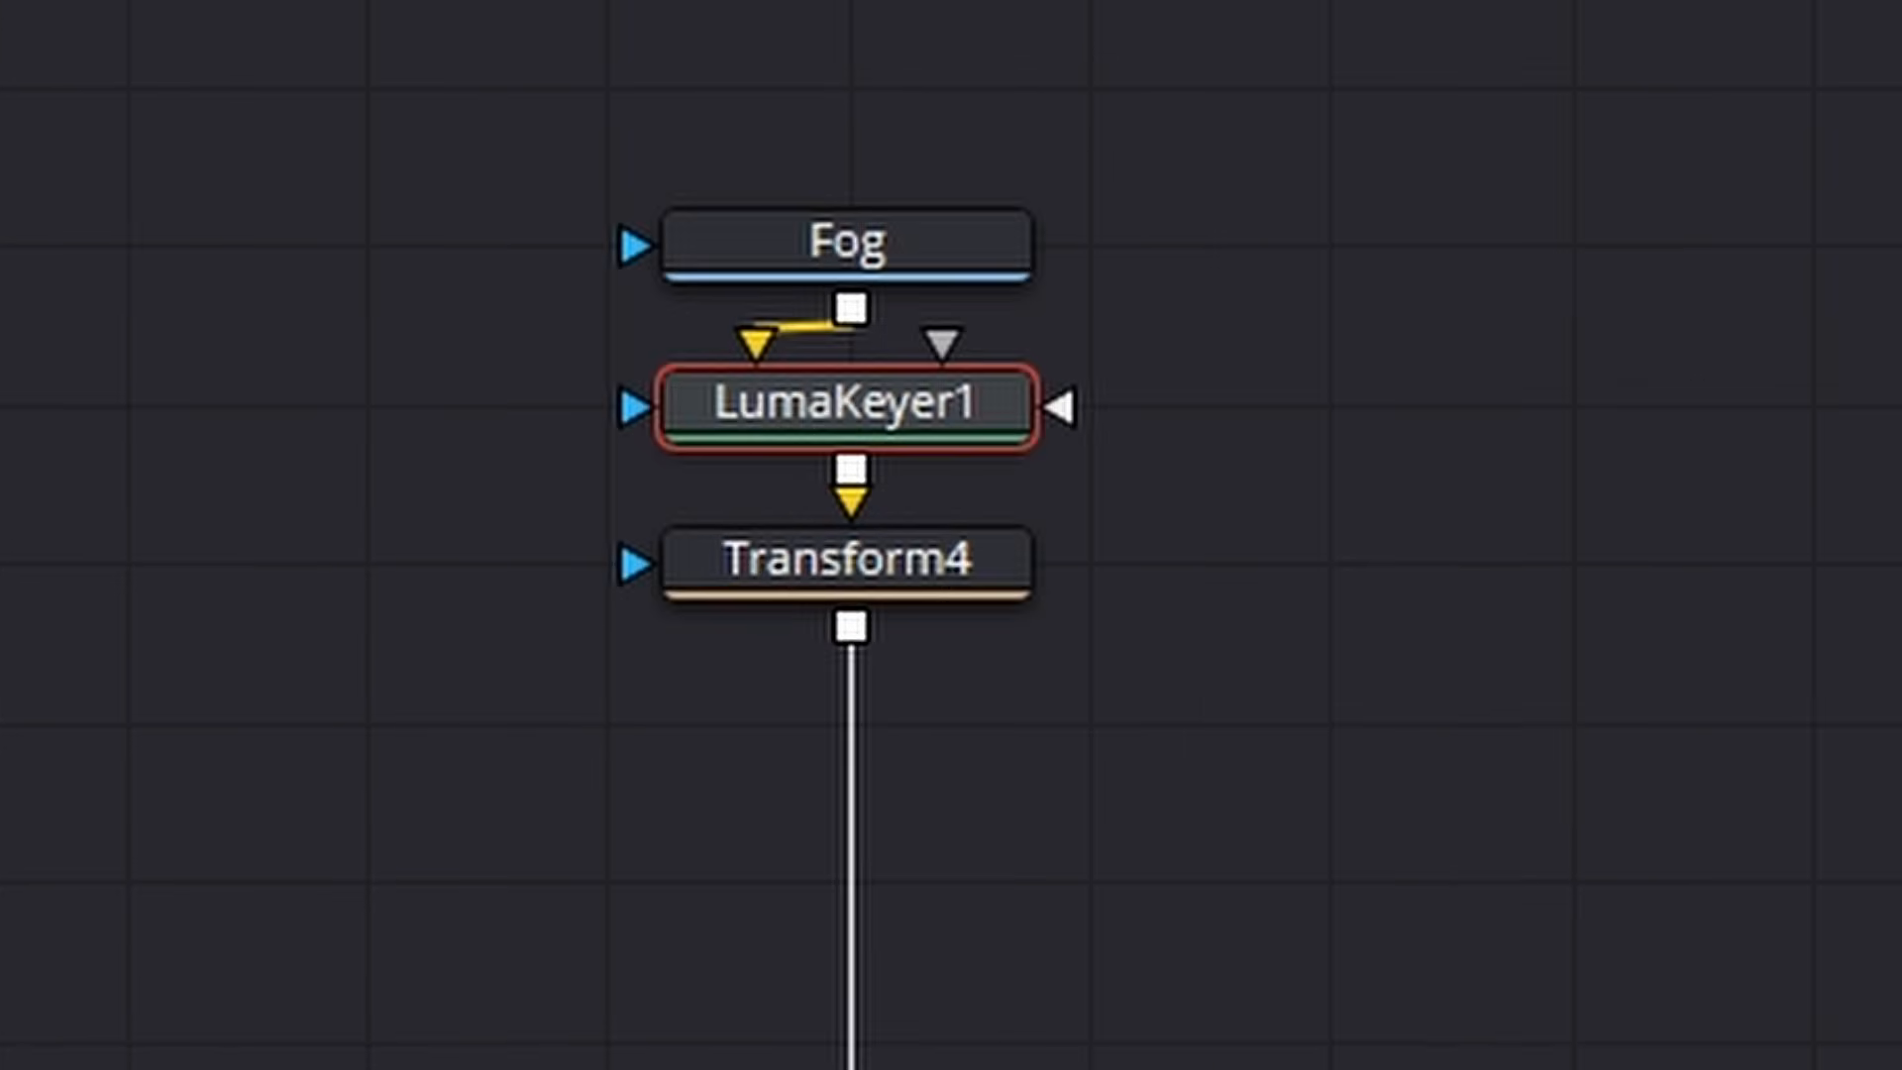
click(923, 575)
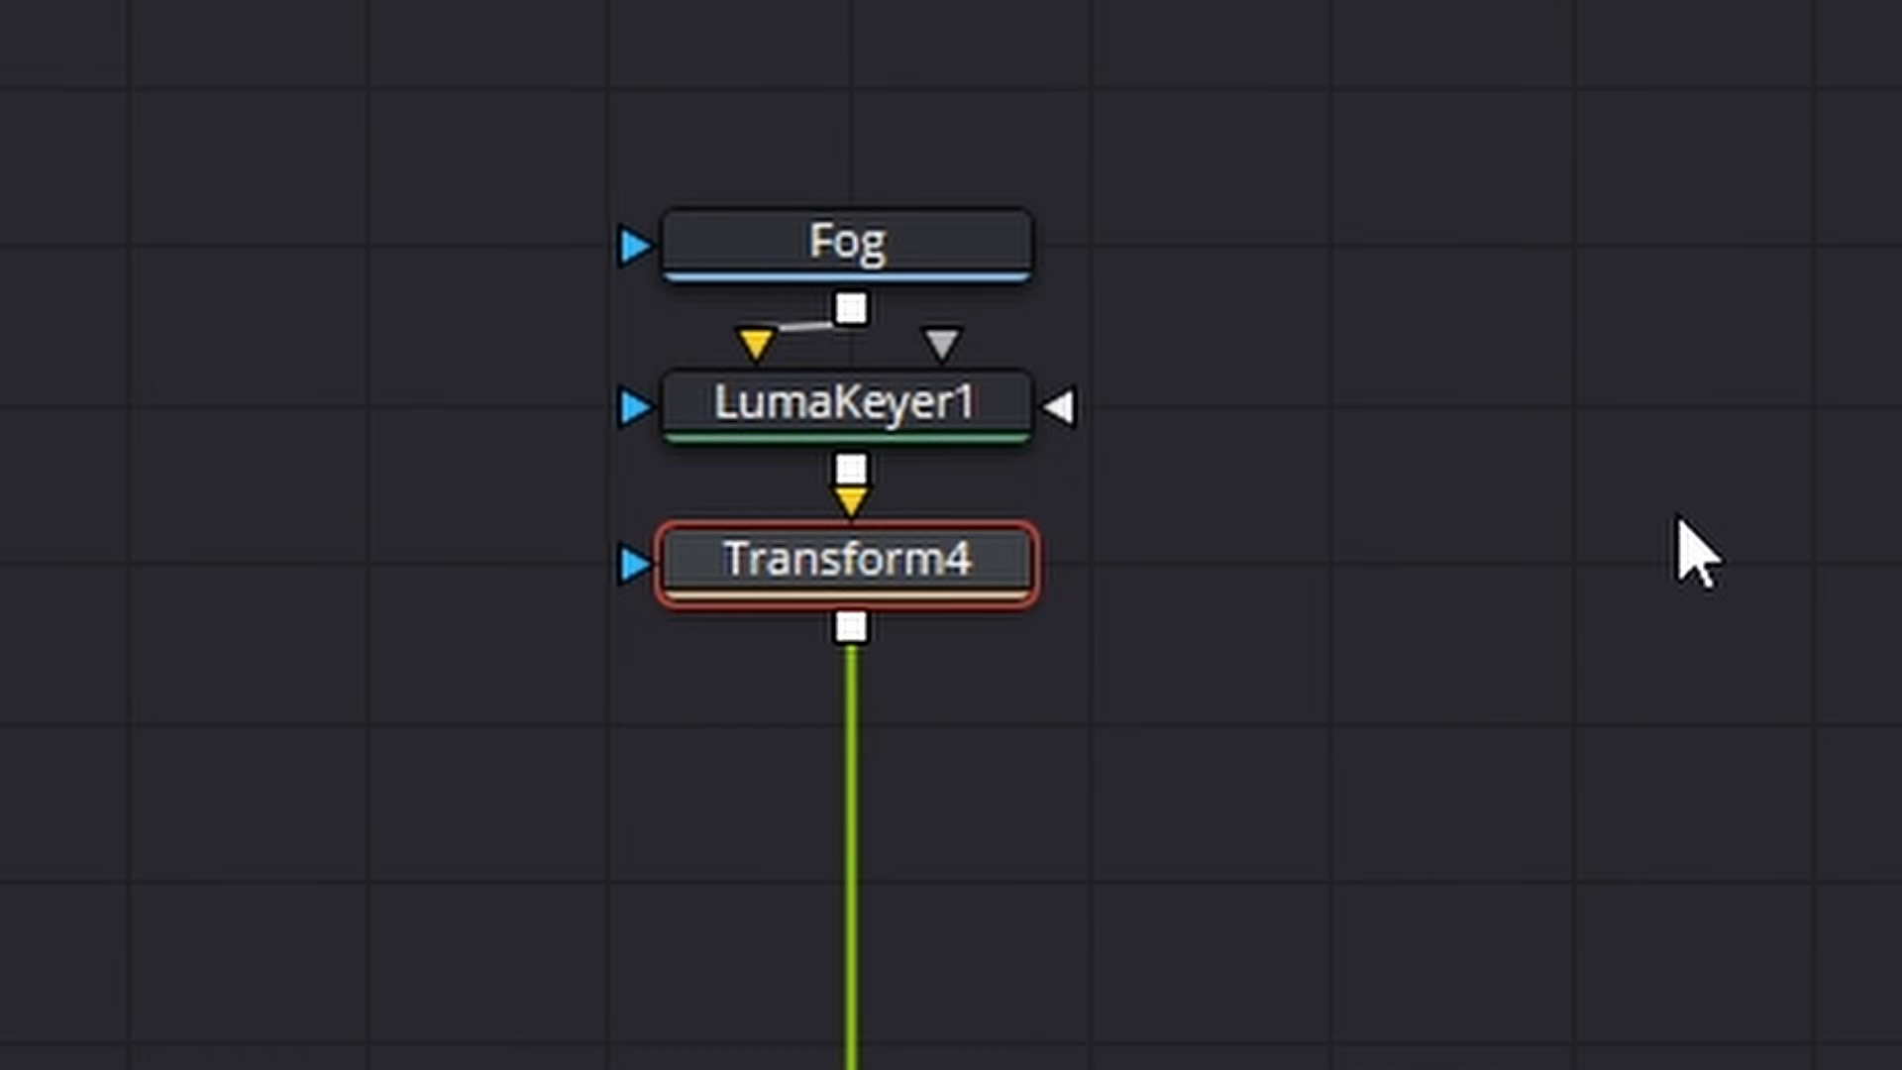
key(shift+space)
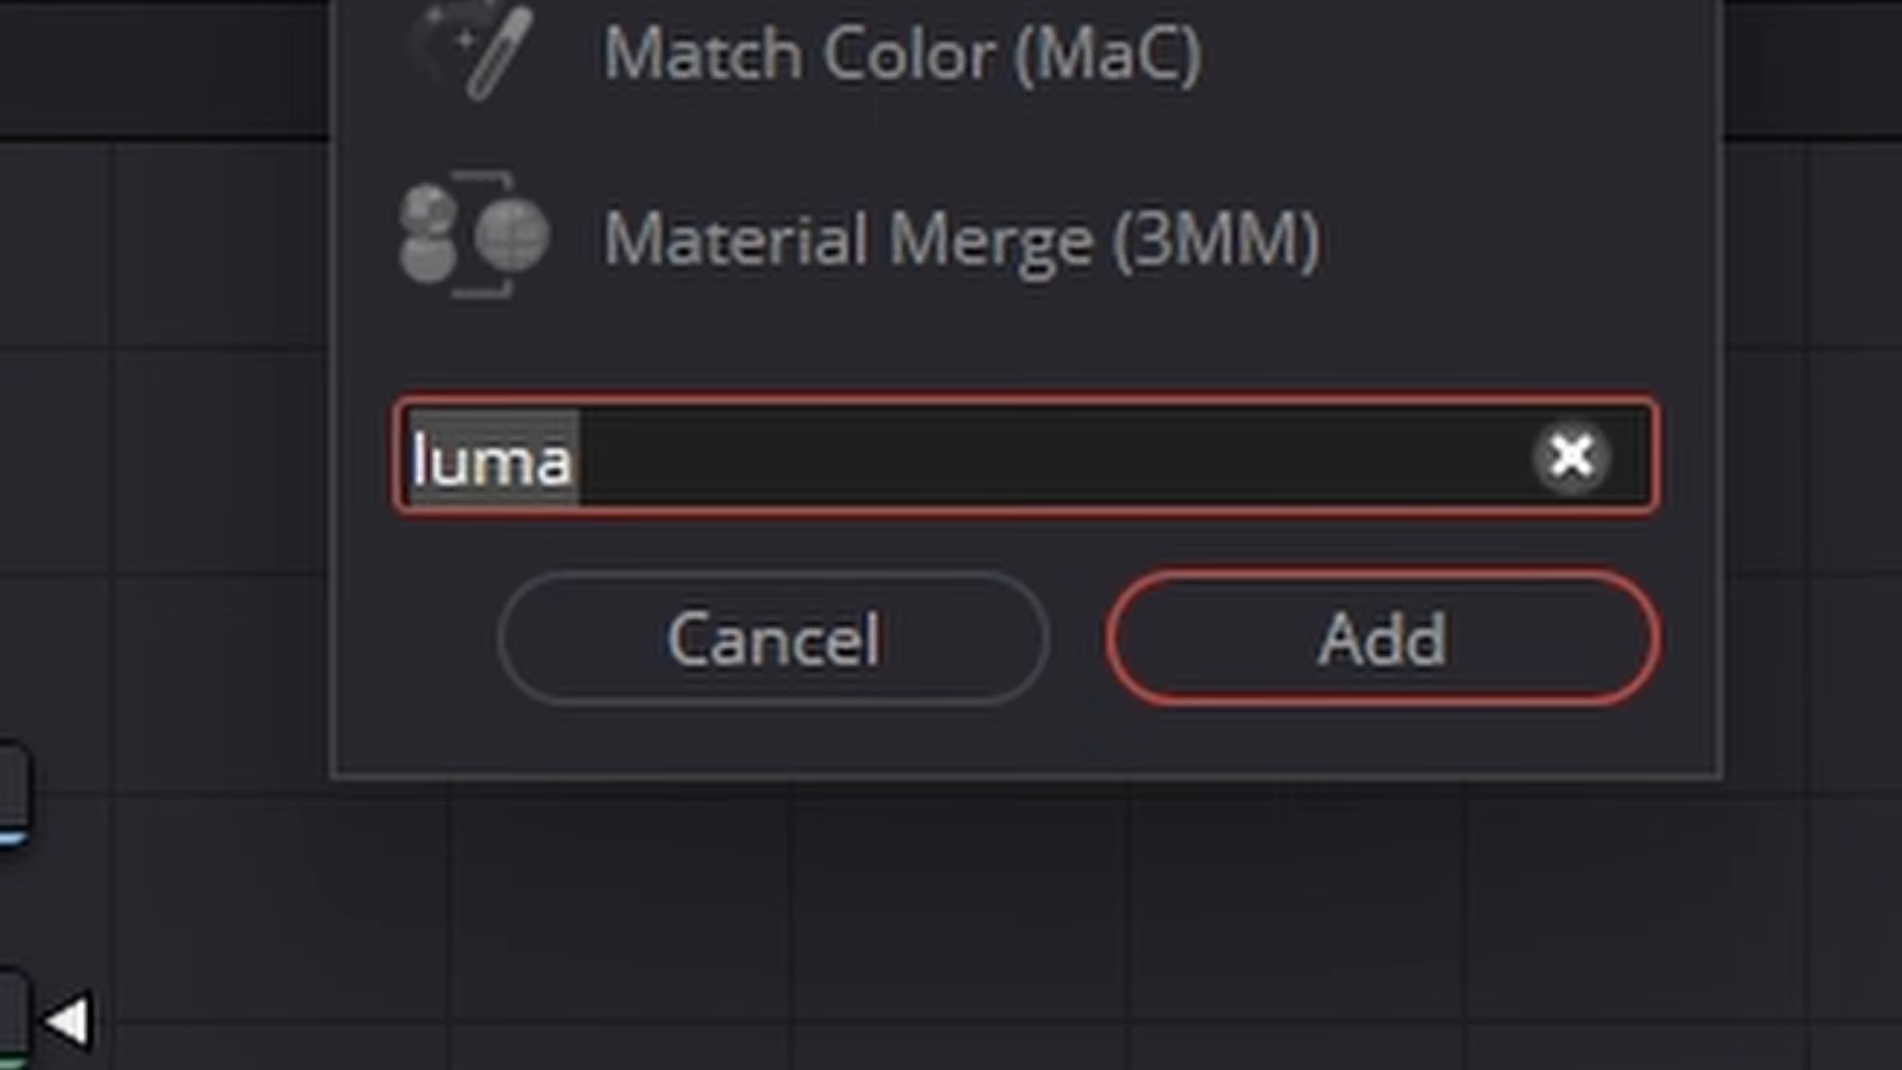
text(cc)
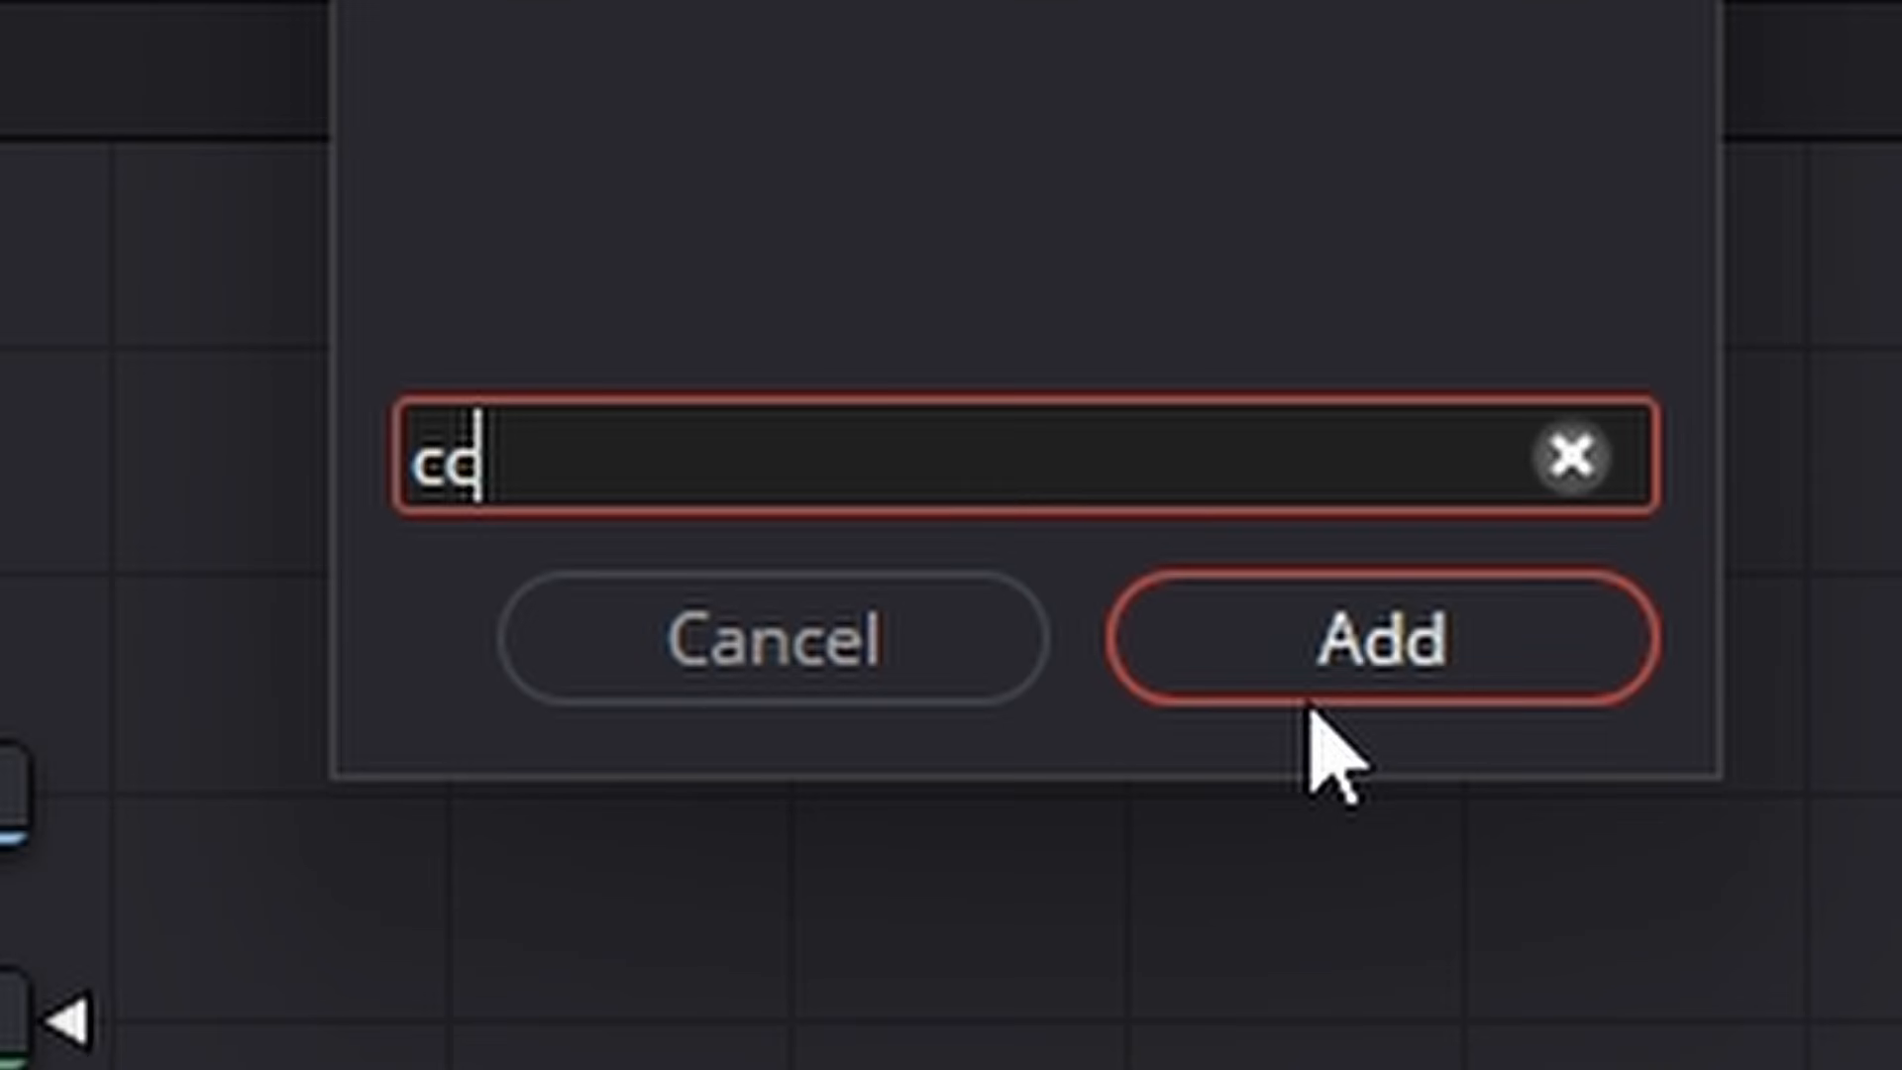
click(1365, 677)
drag(1720, 342, 1763, 342)
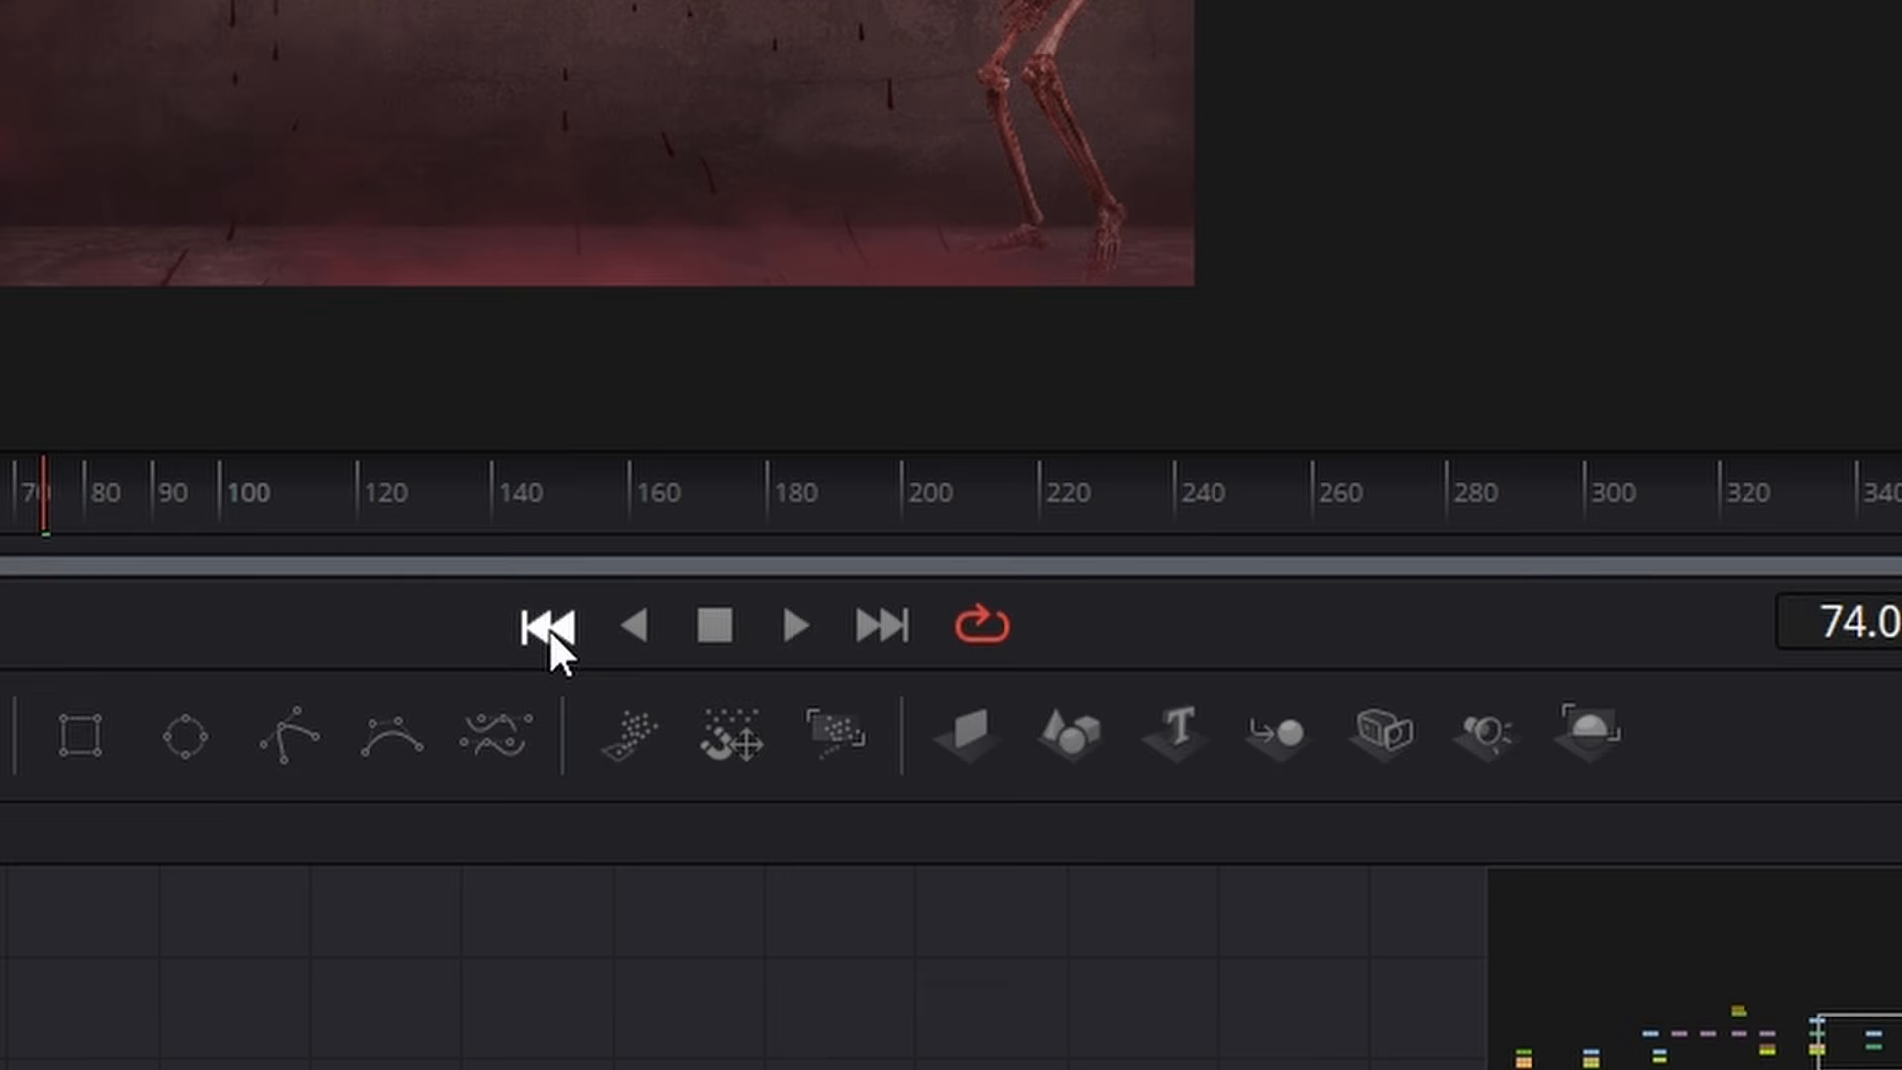
click(549, 628)
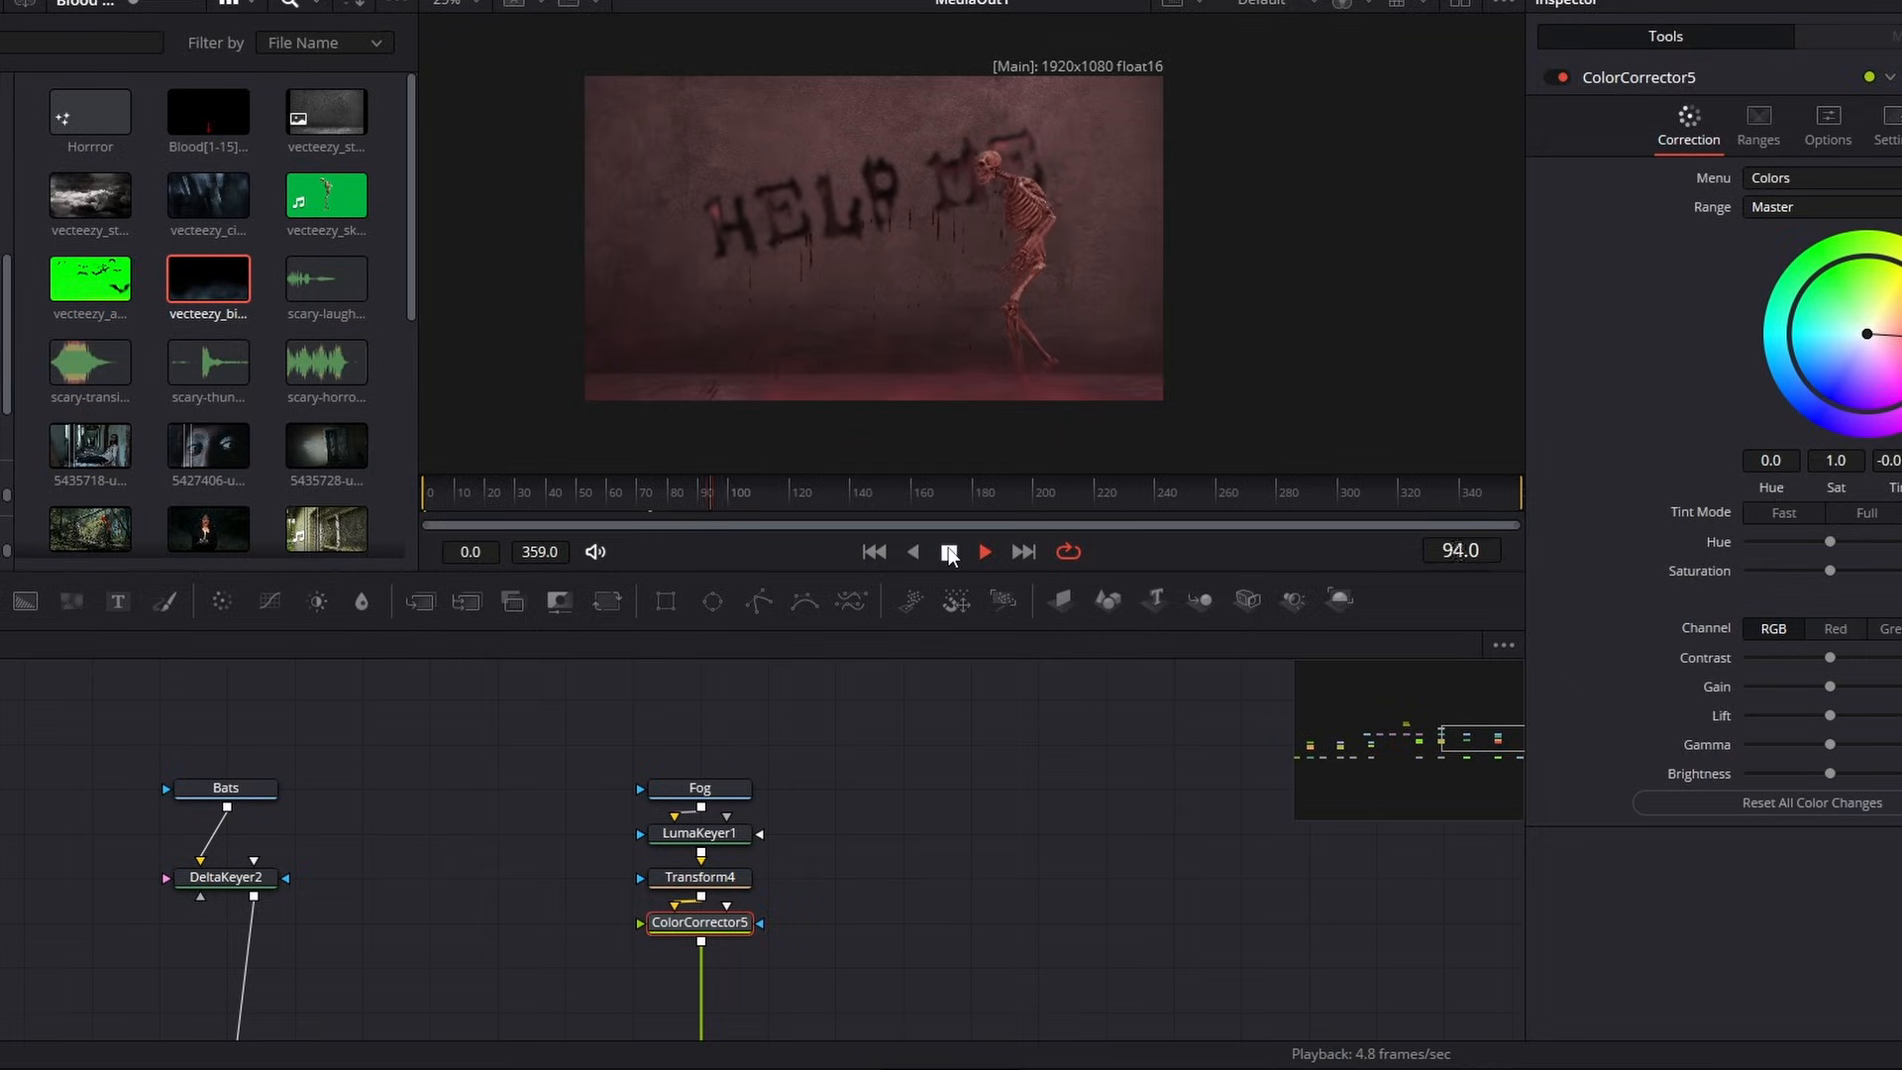
click(949, 552)
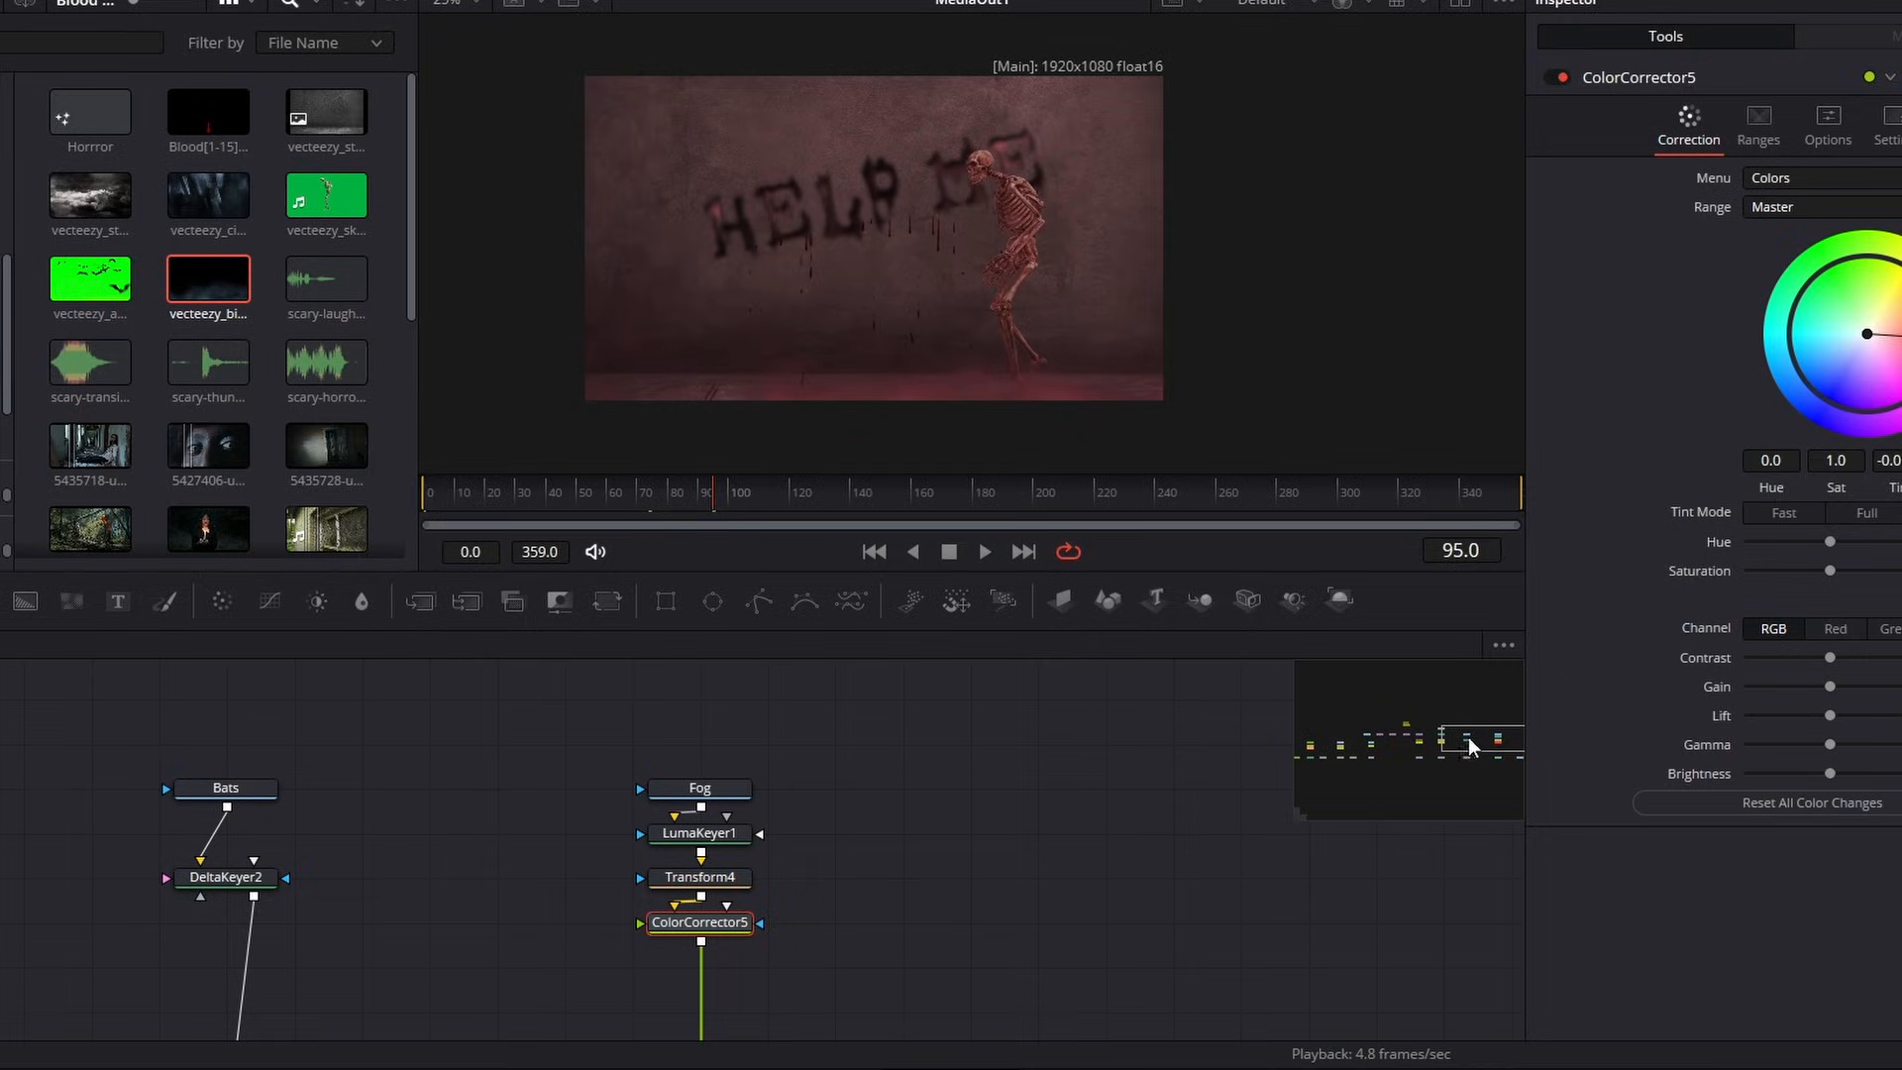
Step: Move MediaOut1 farther from Merge6 and add a Background node above the connection between them
mouse_move(1470, 746)
mouse_down()
mouse_move(1500, 766)
mouse_move(1495, 746)
mouse_up()
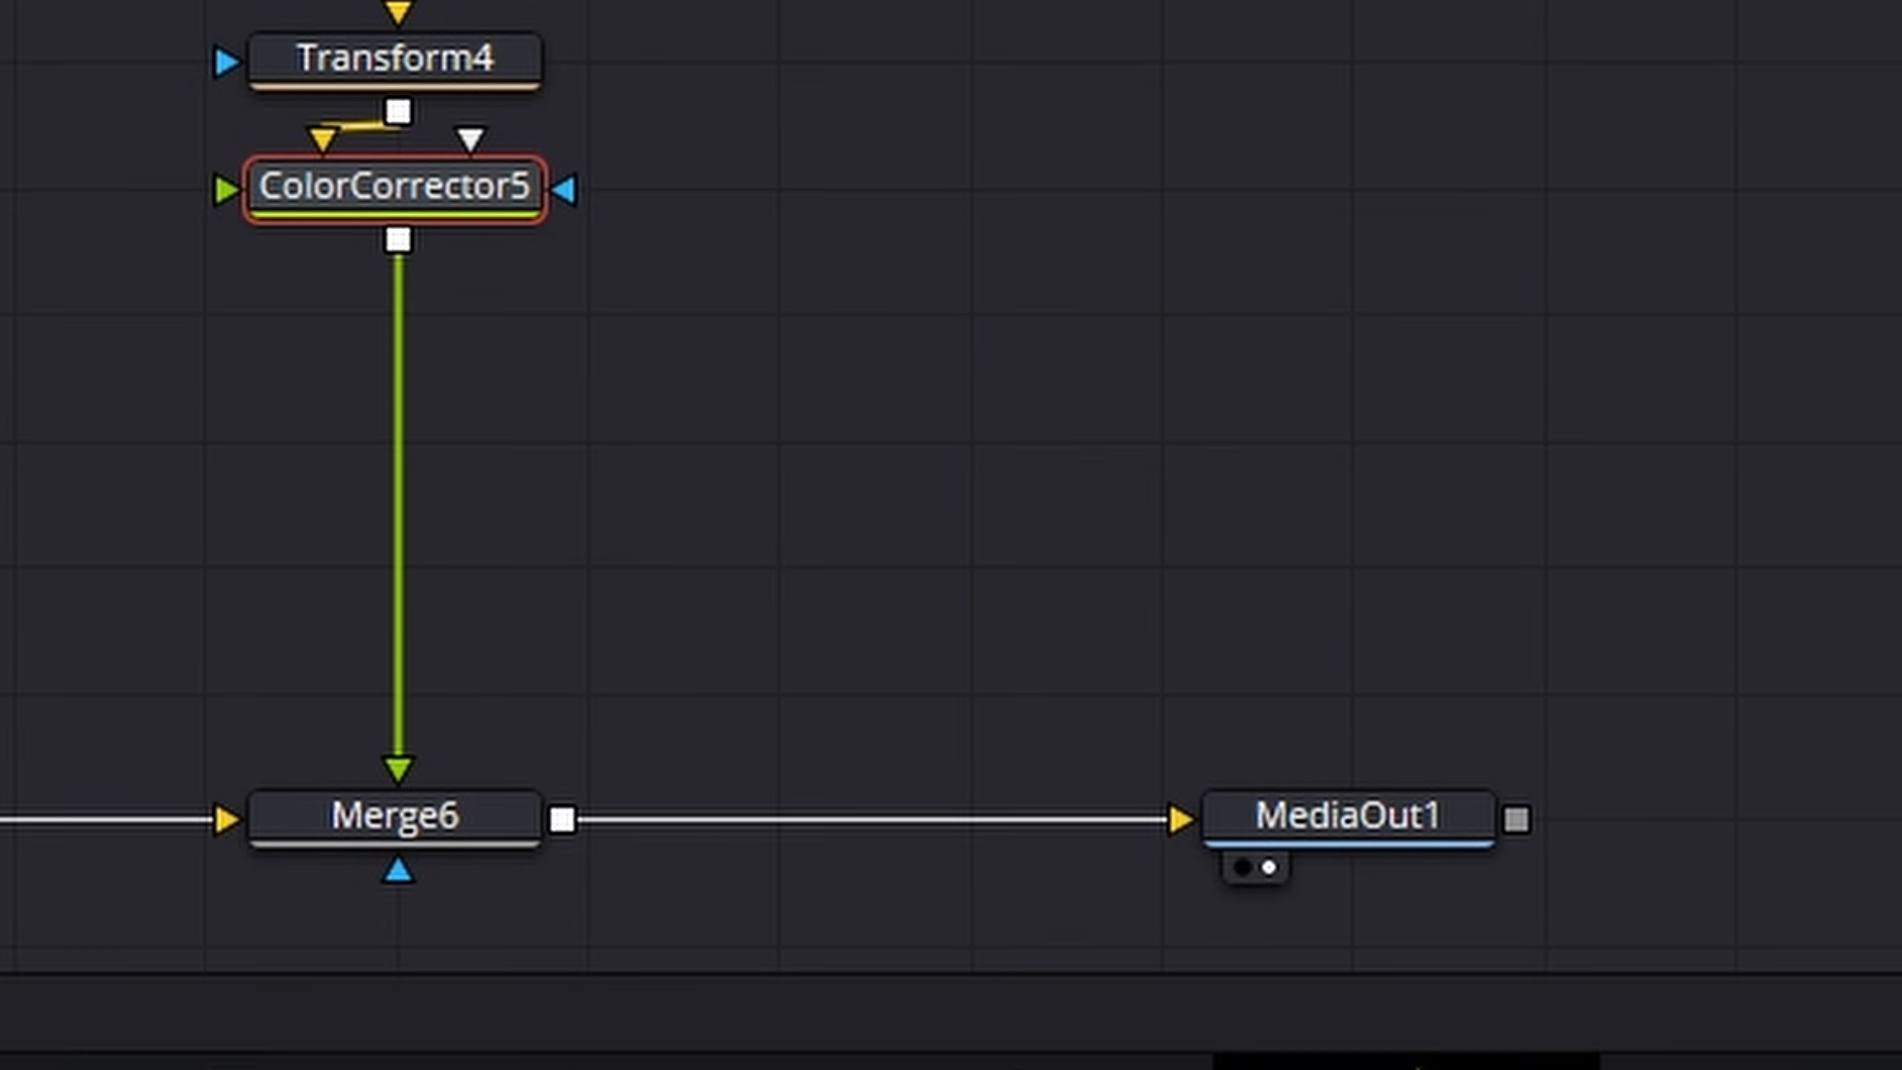
drag(1382, 832, 1901, 853)
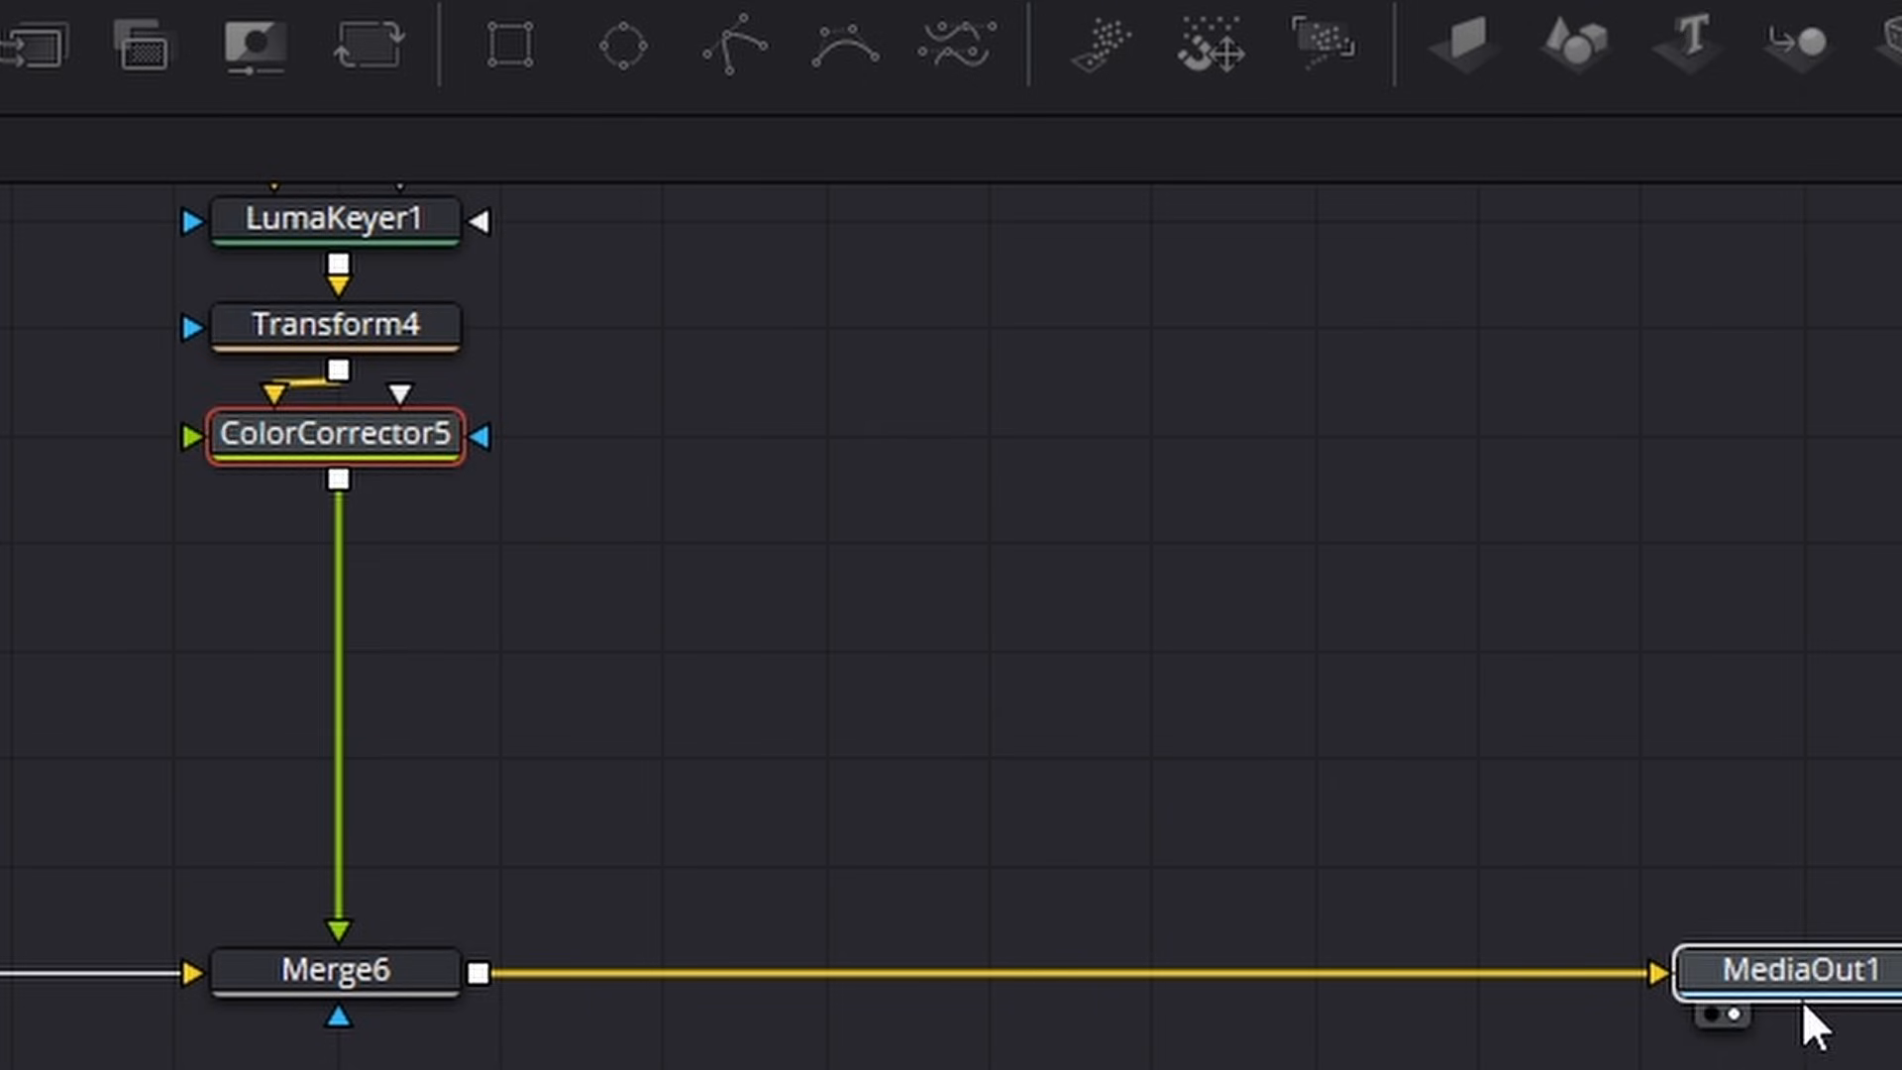
click(1411, 656)
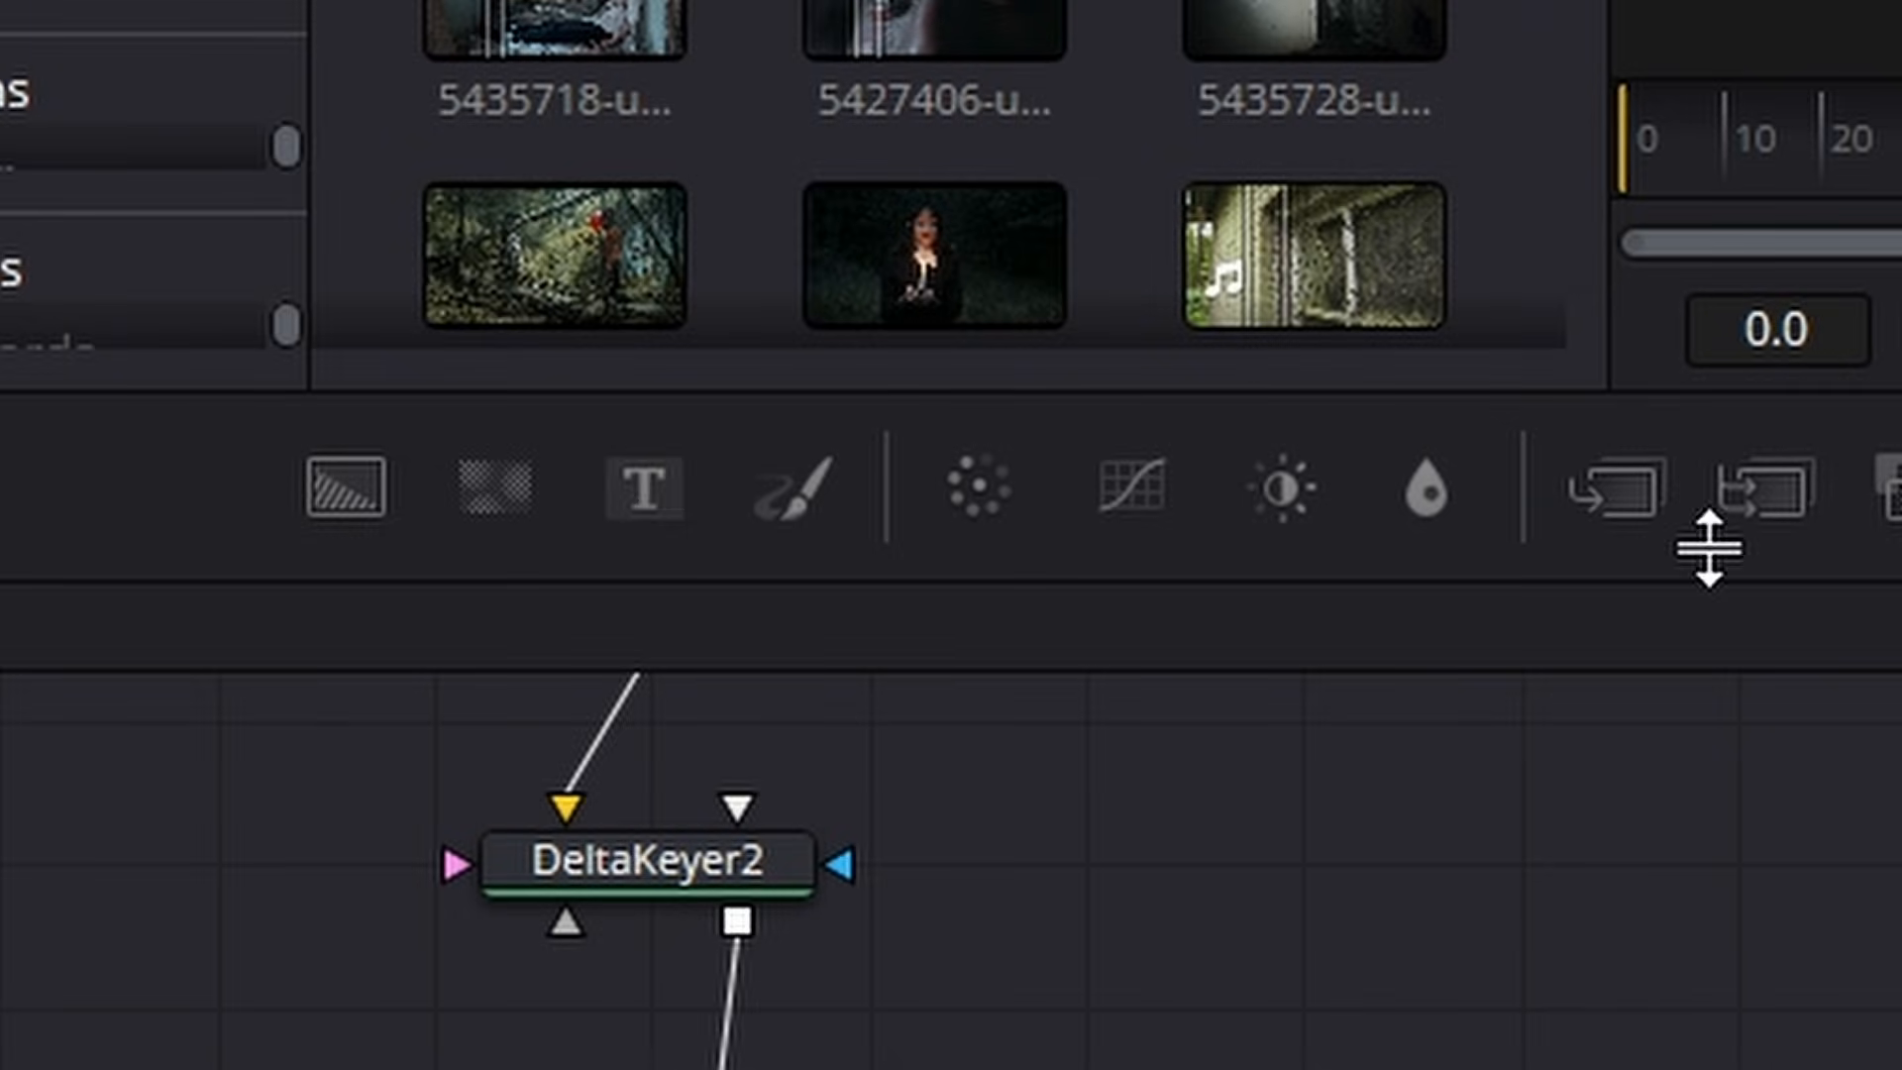
drag(351, 484, 788, 510)
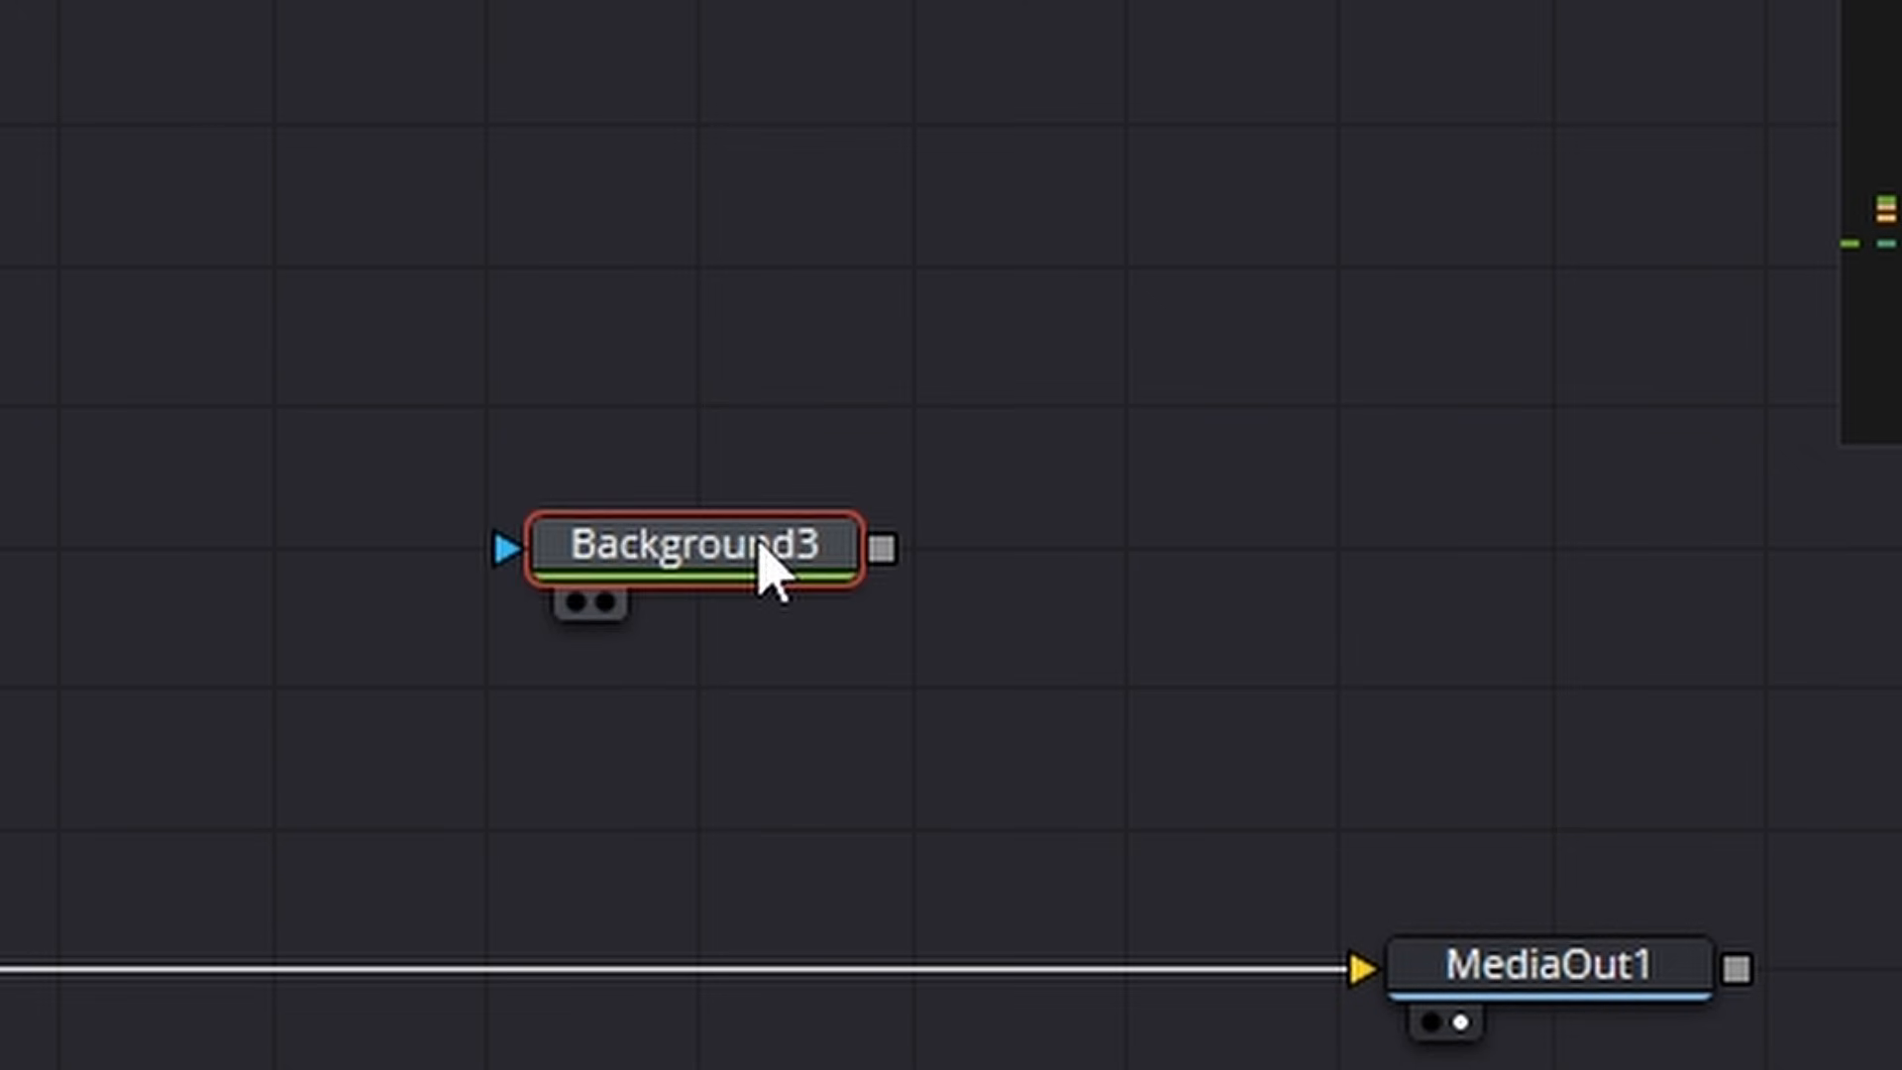
Step: Rename the new Background node Vin and merge it over Merge6's output
key(F2)
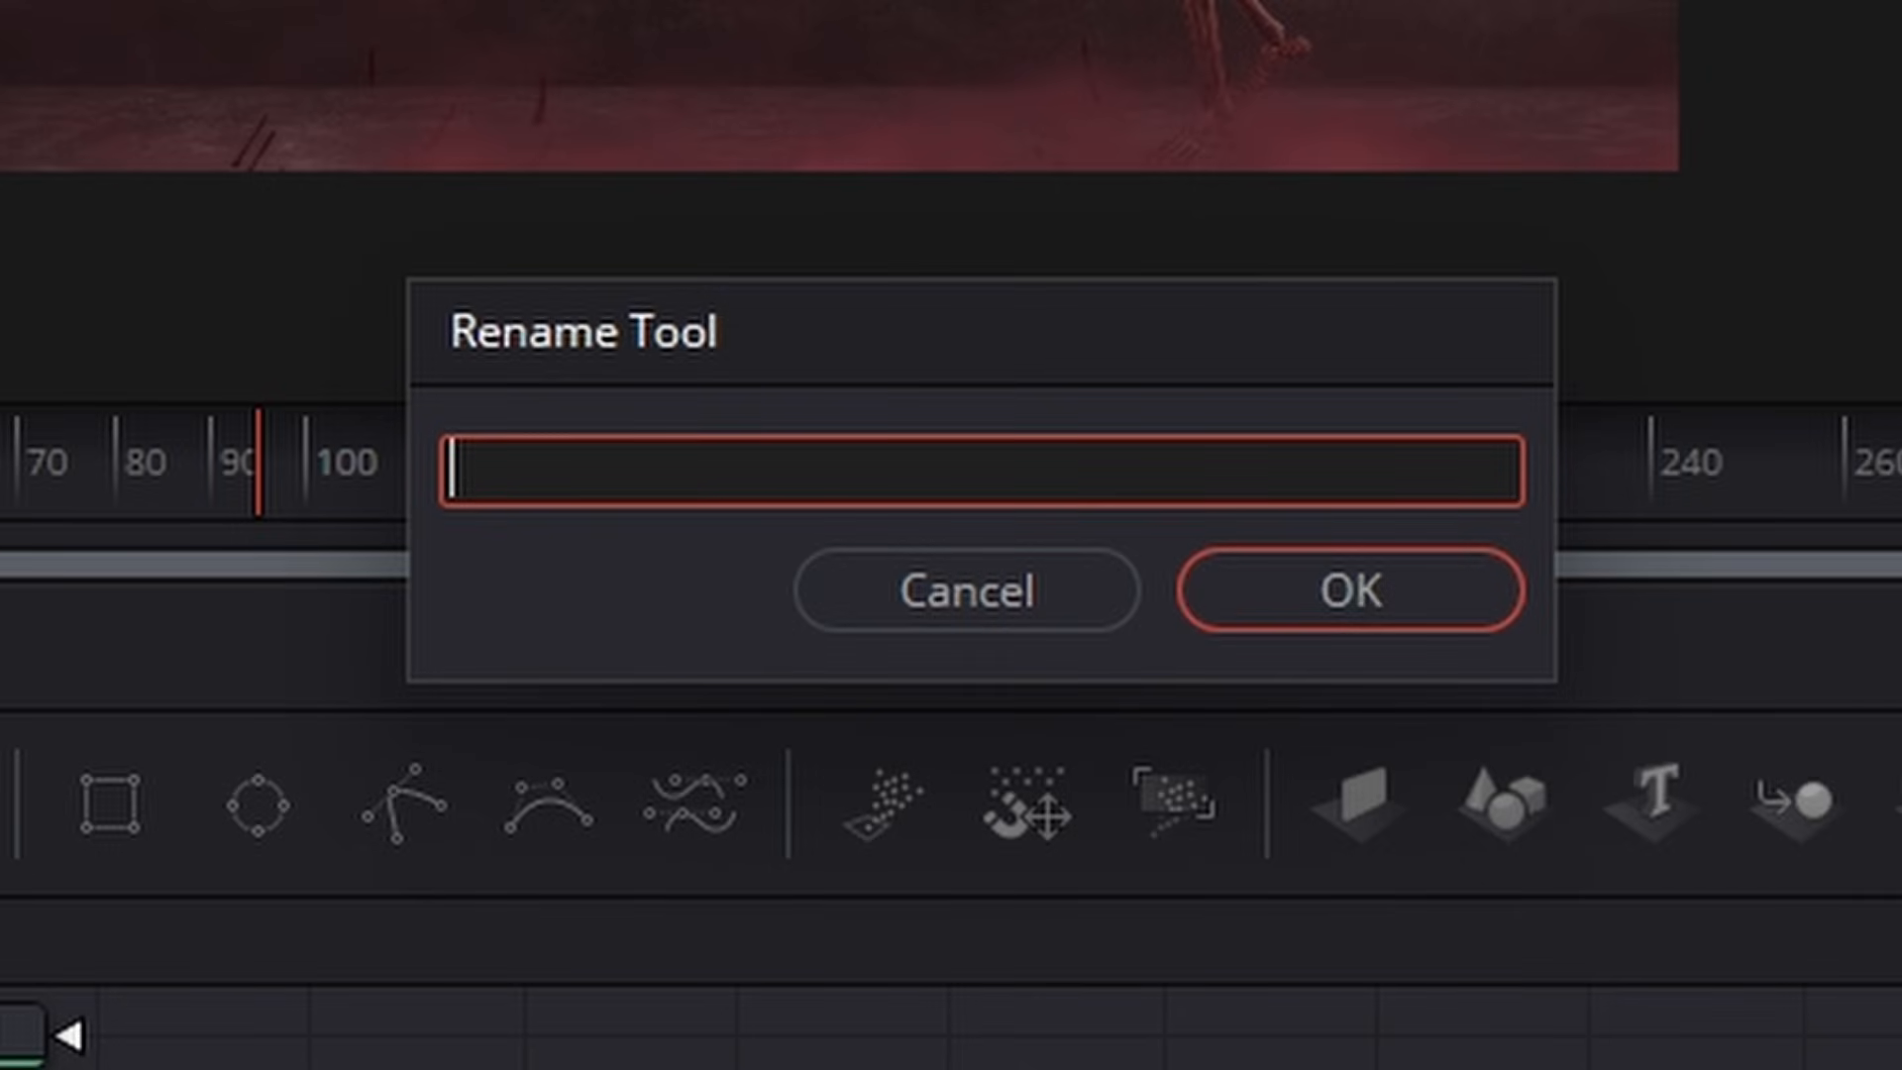
text(Vi)
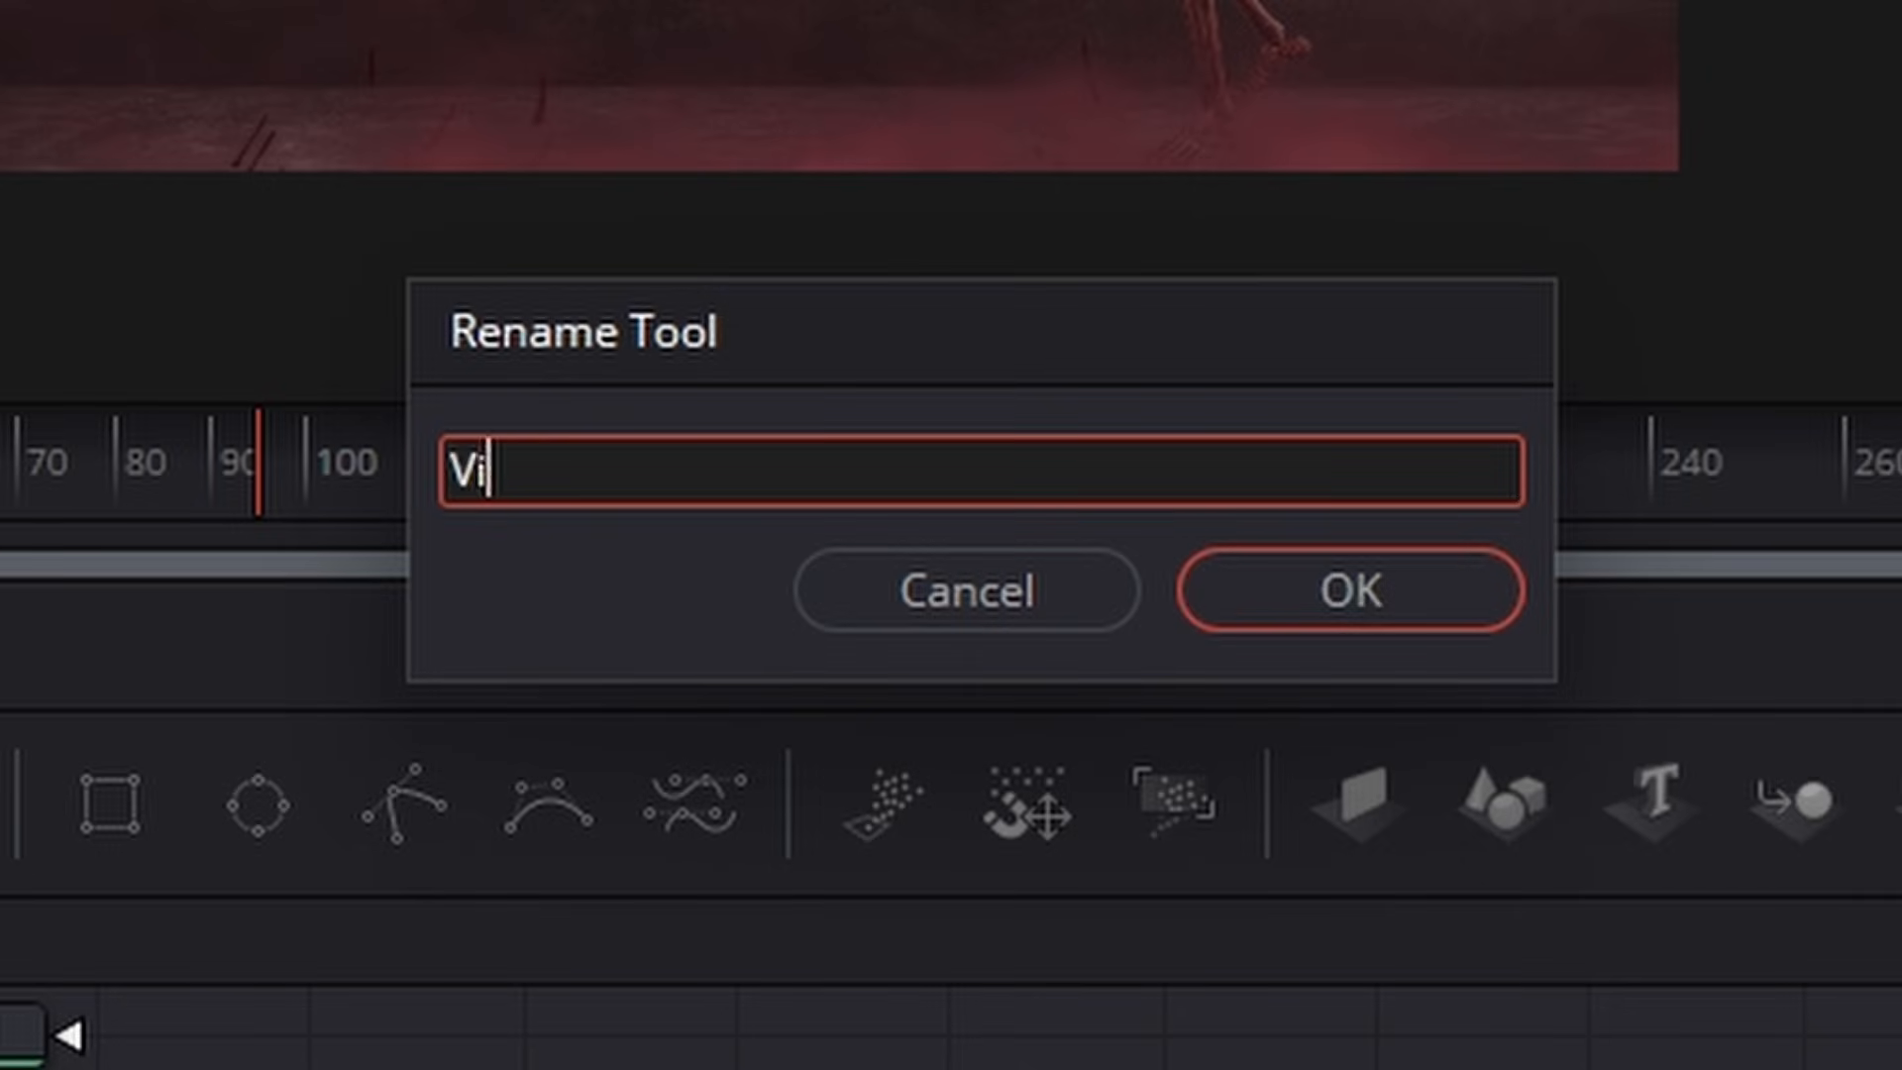
text(n)
key(Return)
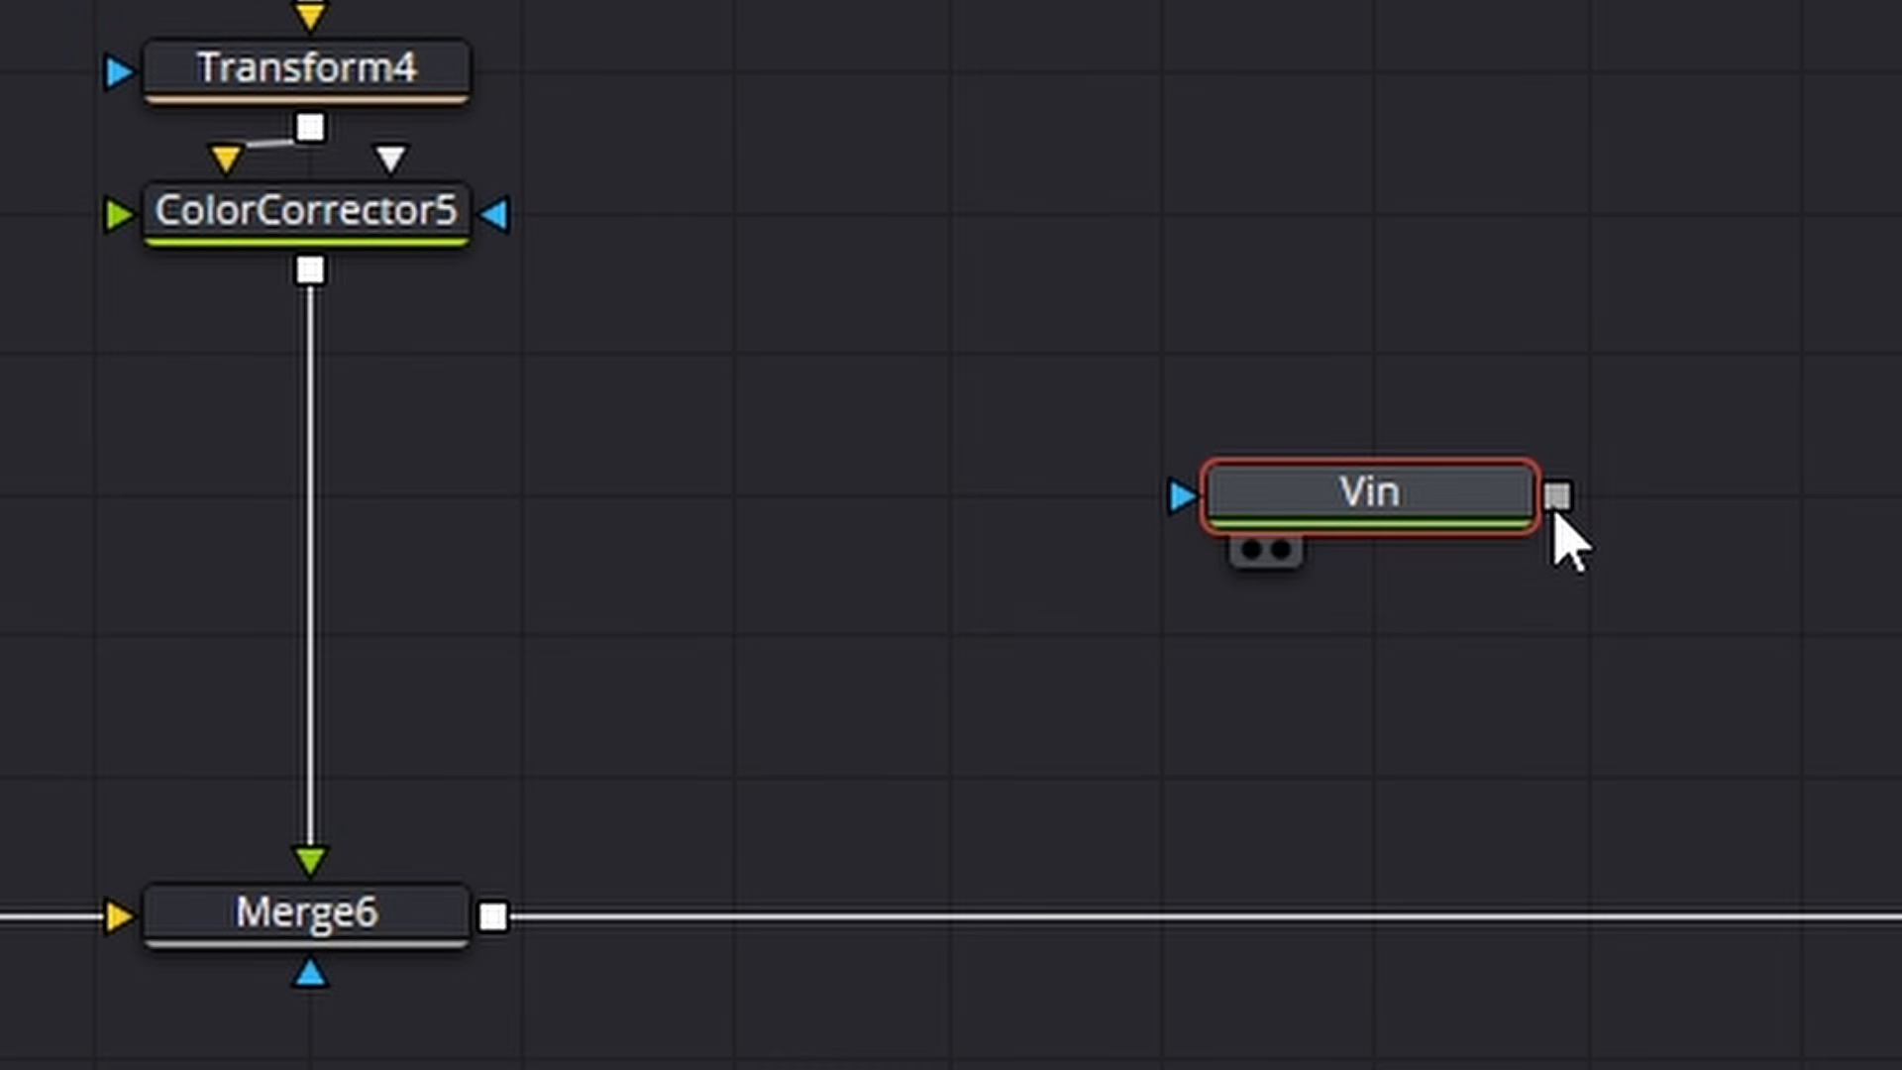
drag(1553, 513, 502, 942)
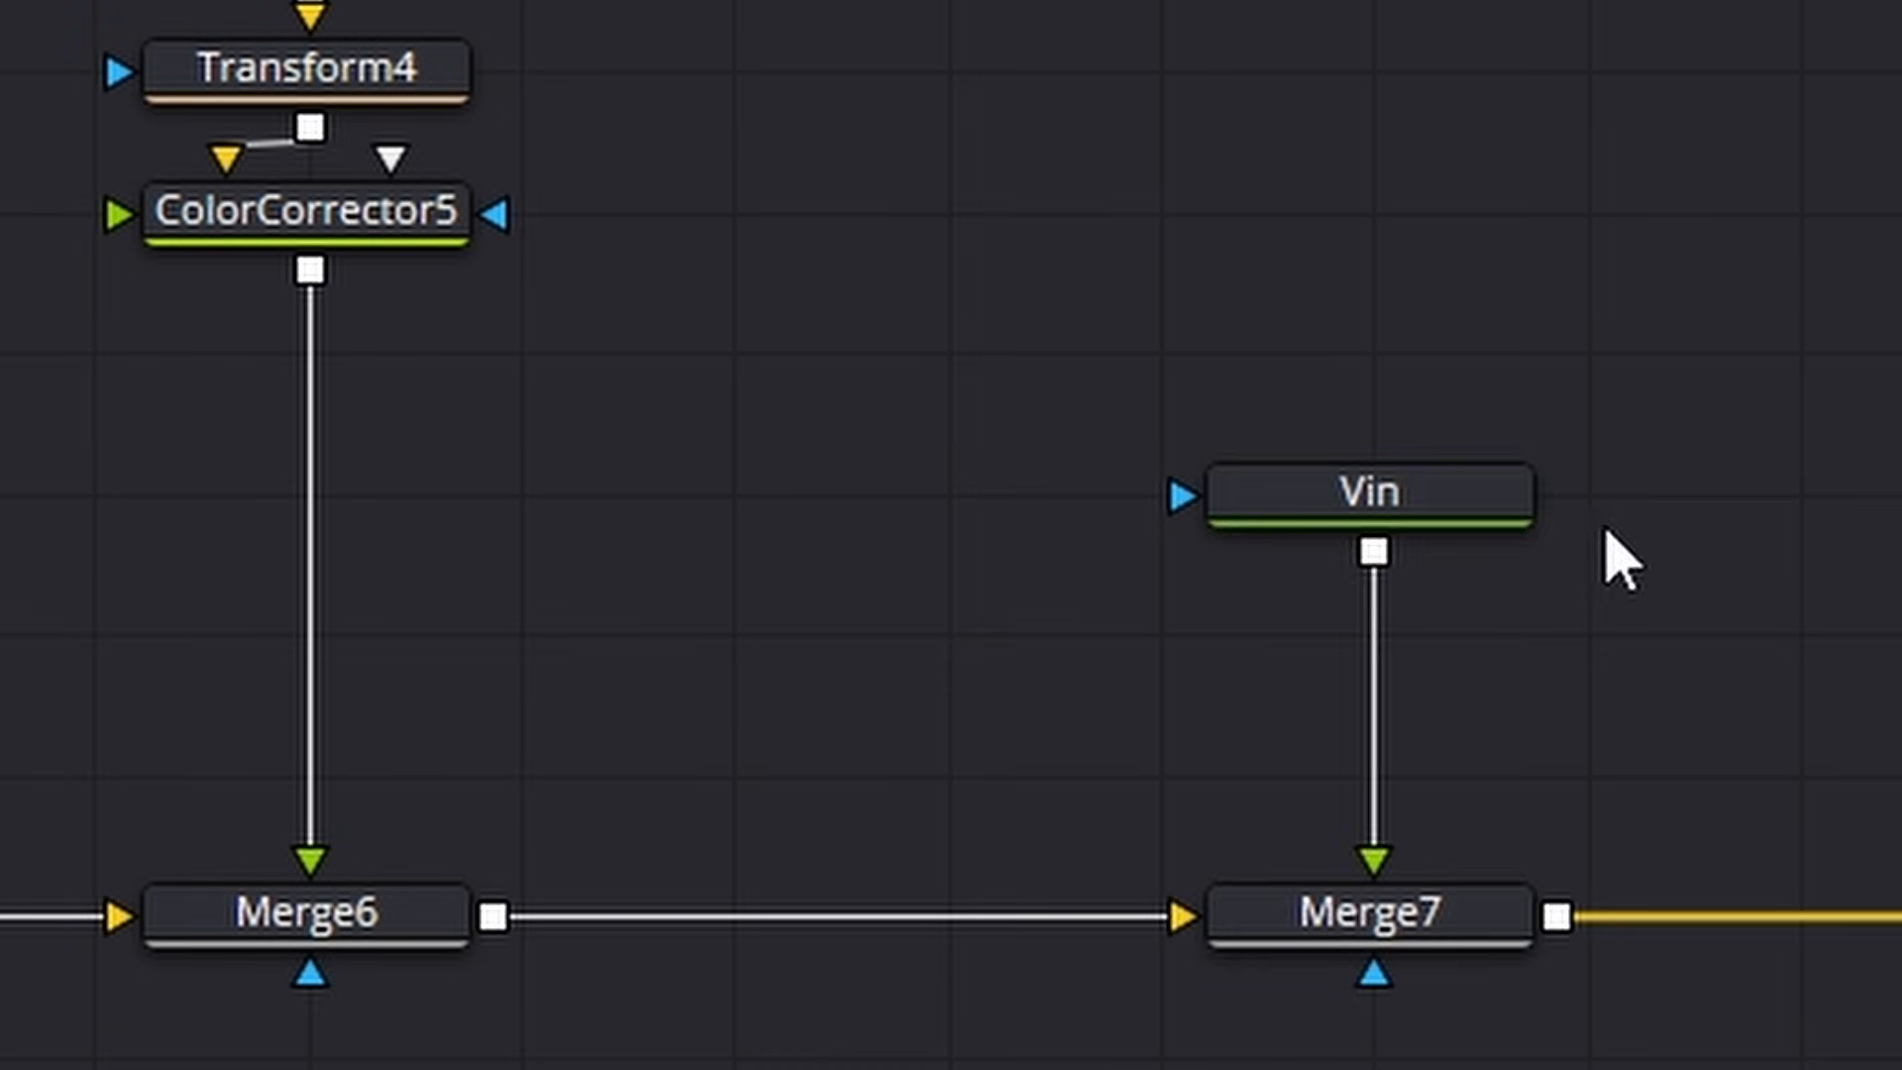
Step: Mask Vin with an inverted Ellipse stretched to about 0.96 wide and 0.55 high
click(1447, 507)
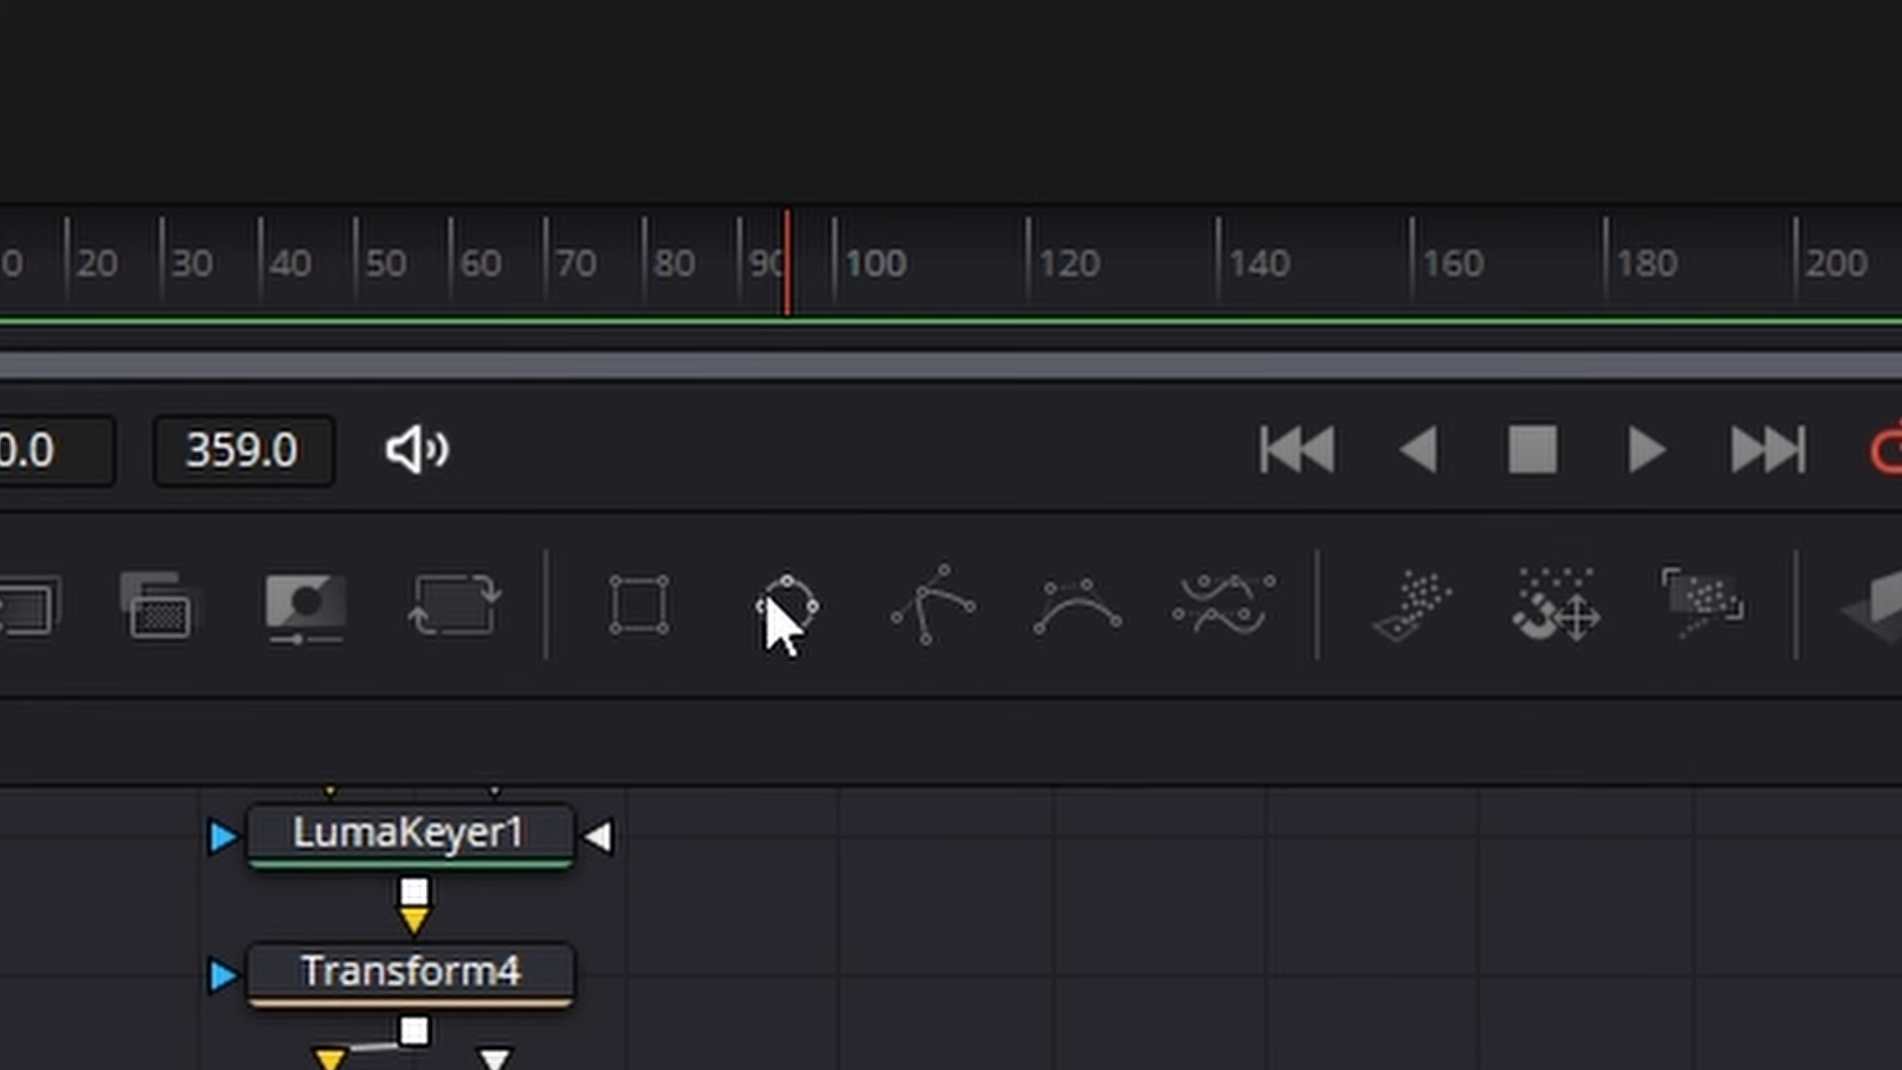
click(768, 601)
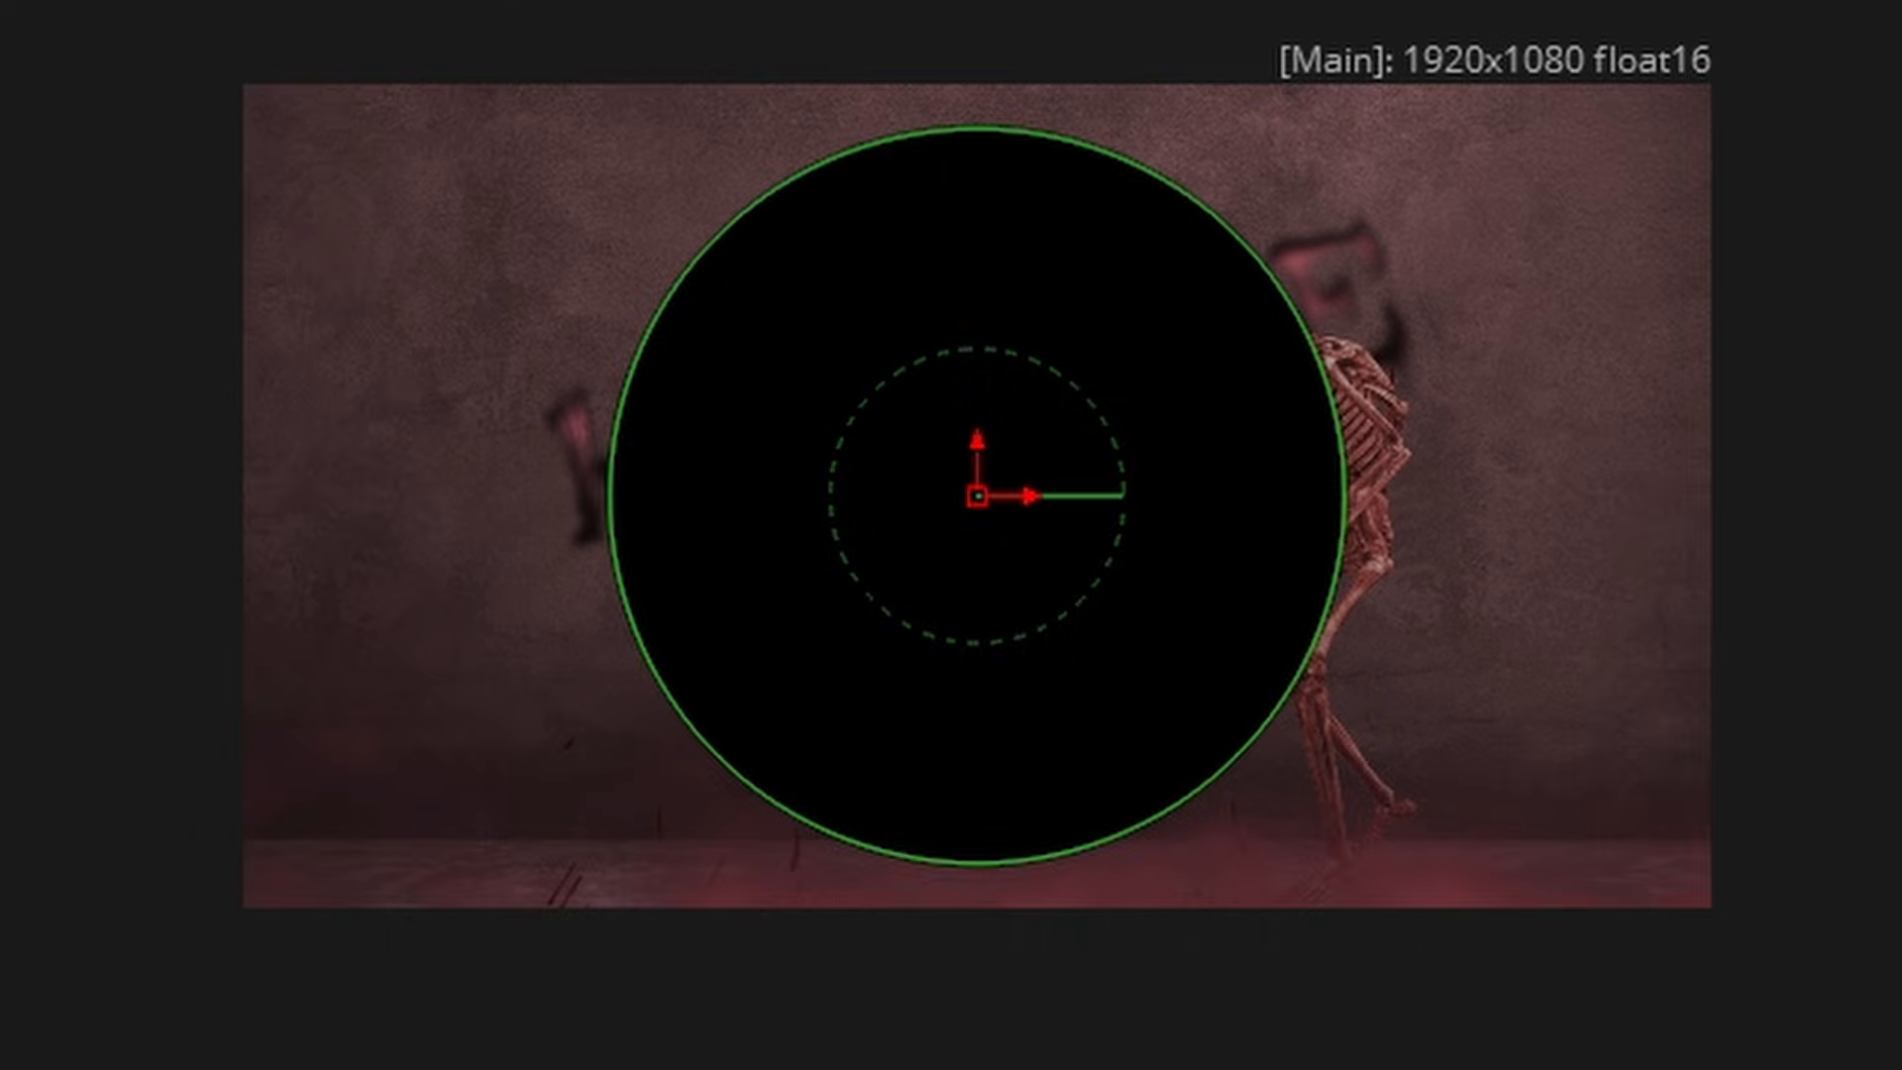
click(982, 711)
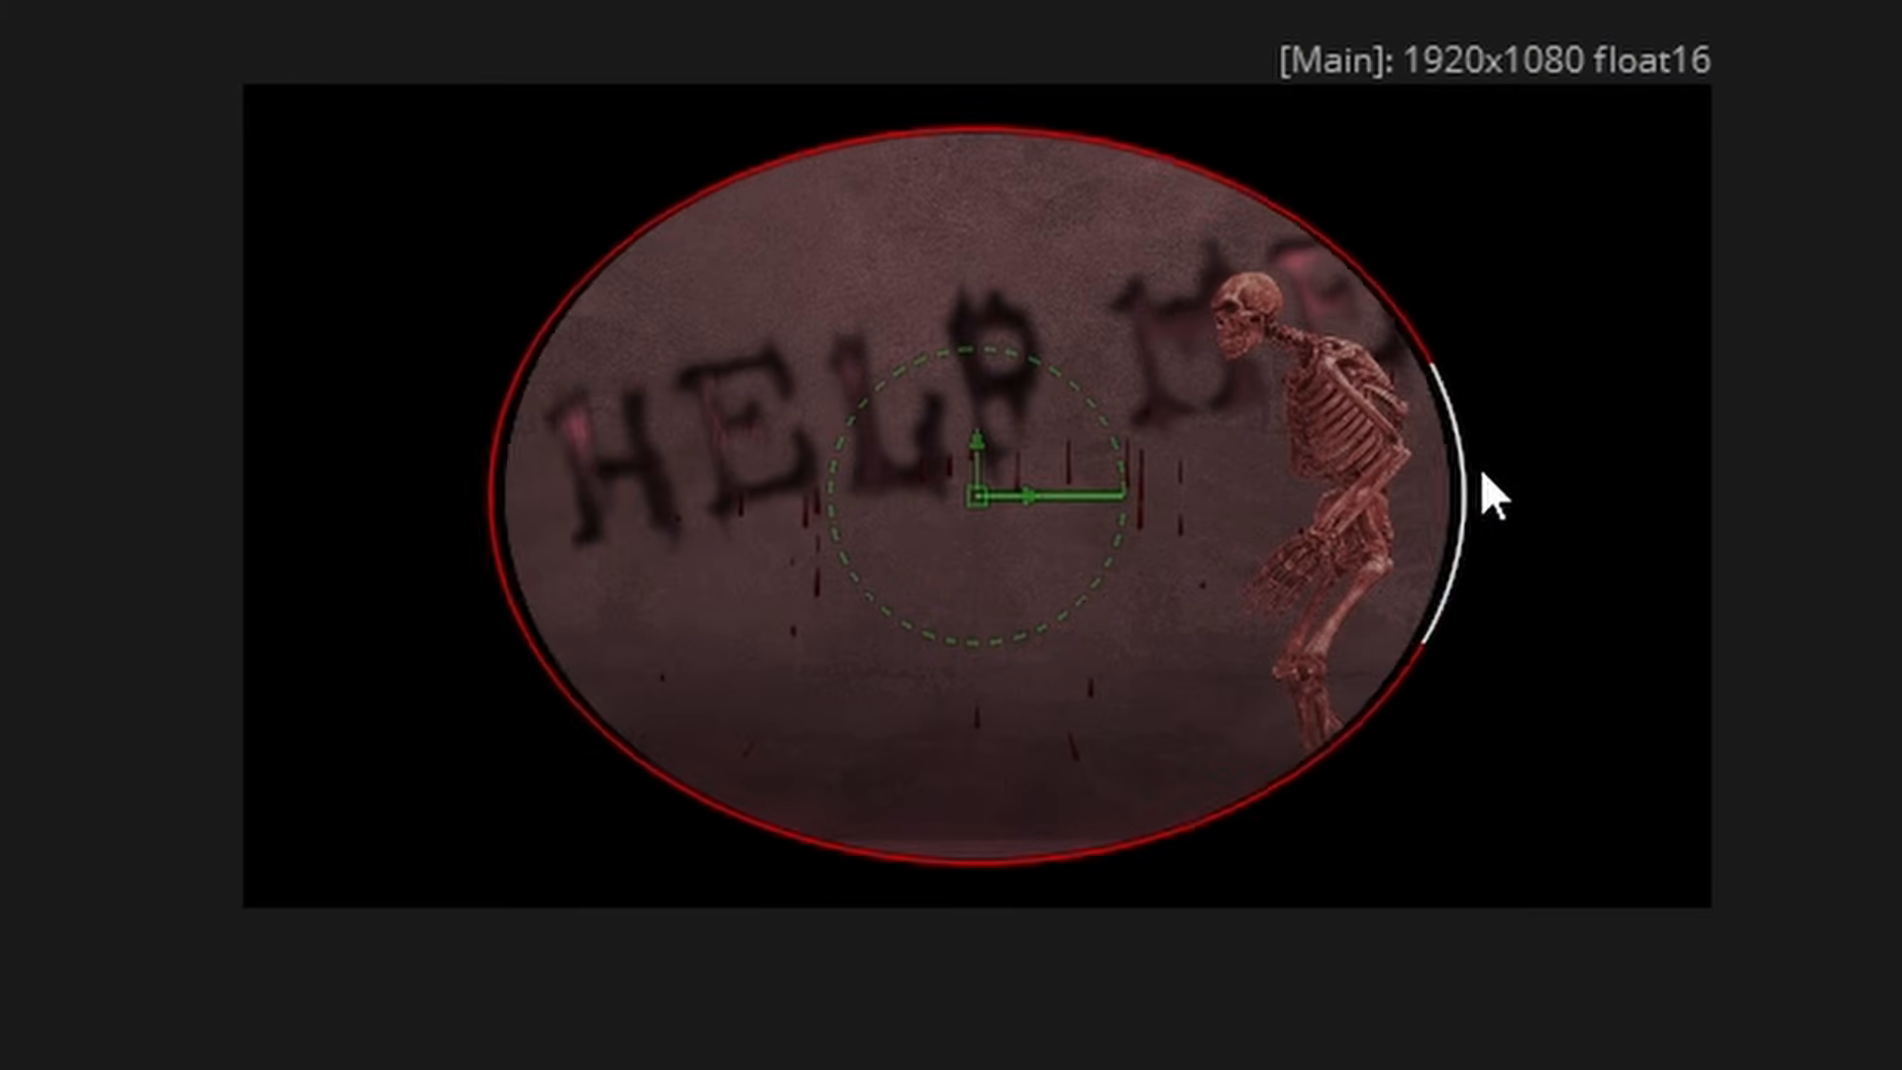
drag(1480, 467, 1680, 466)
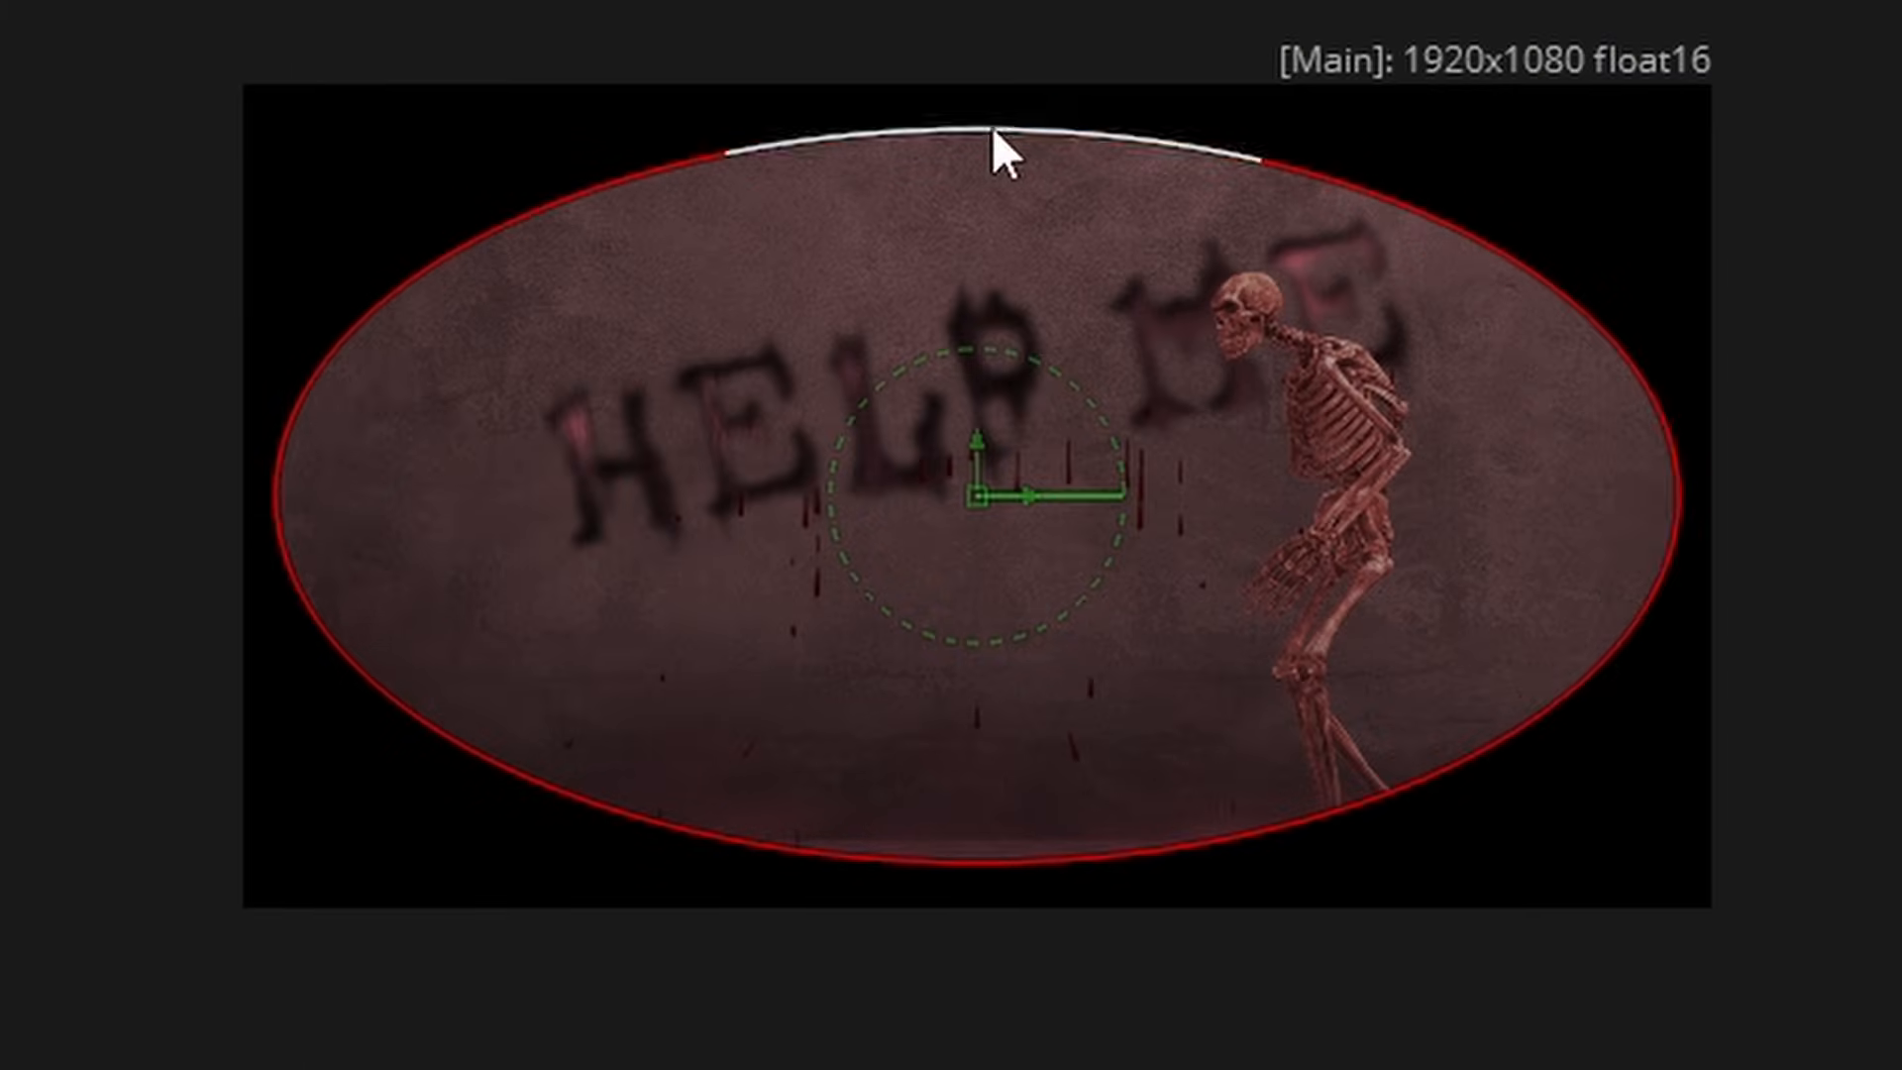
drag(971, 122, 970, 93)
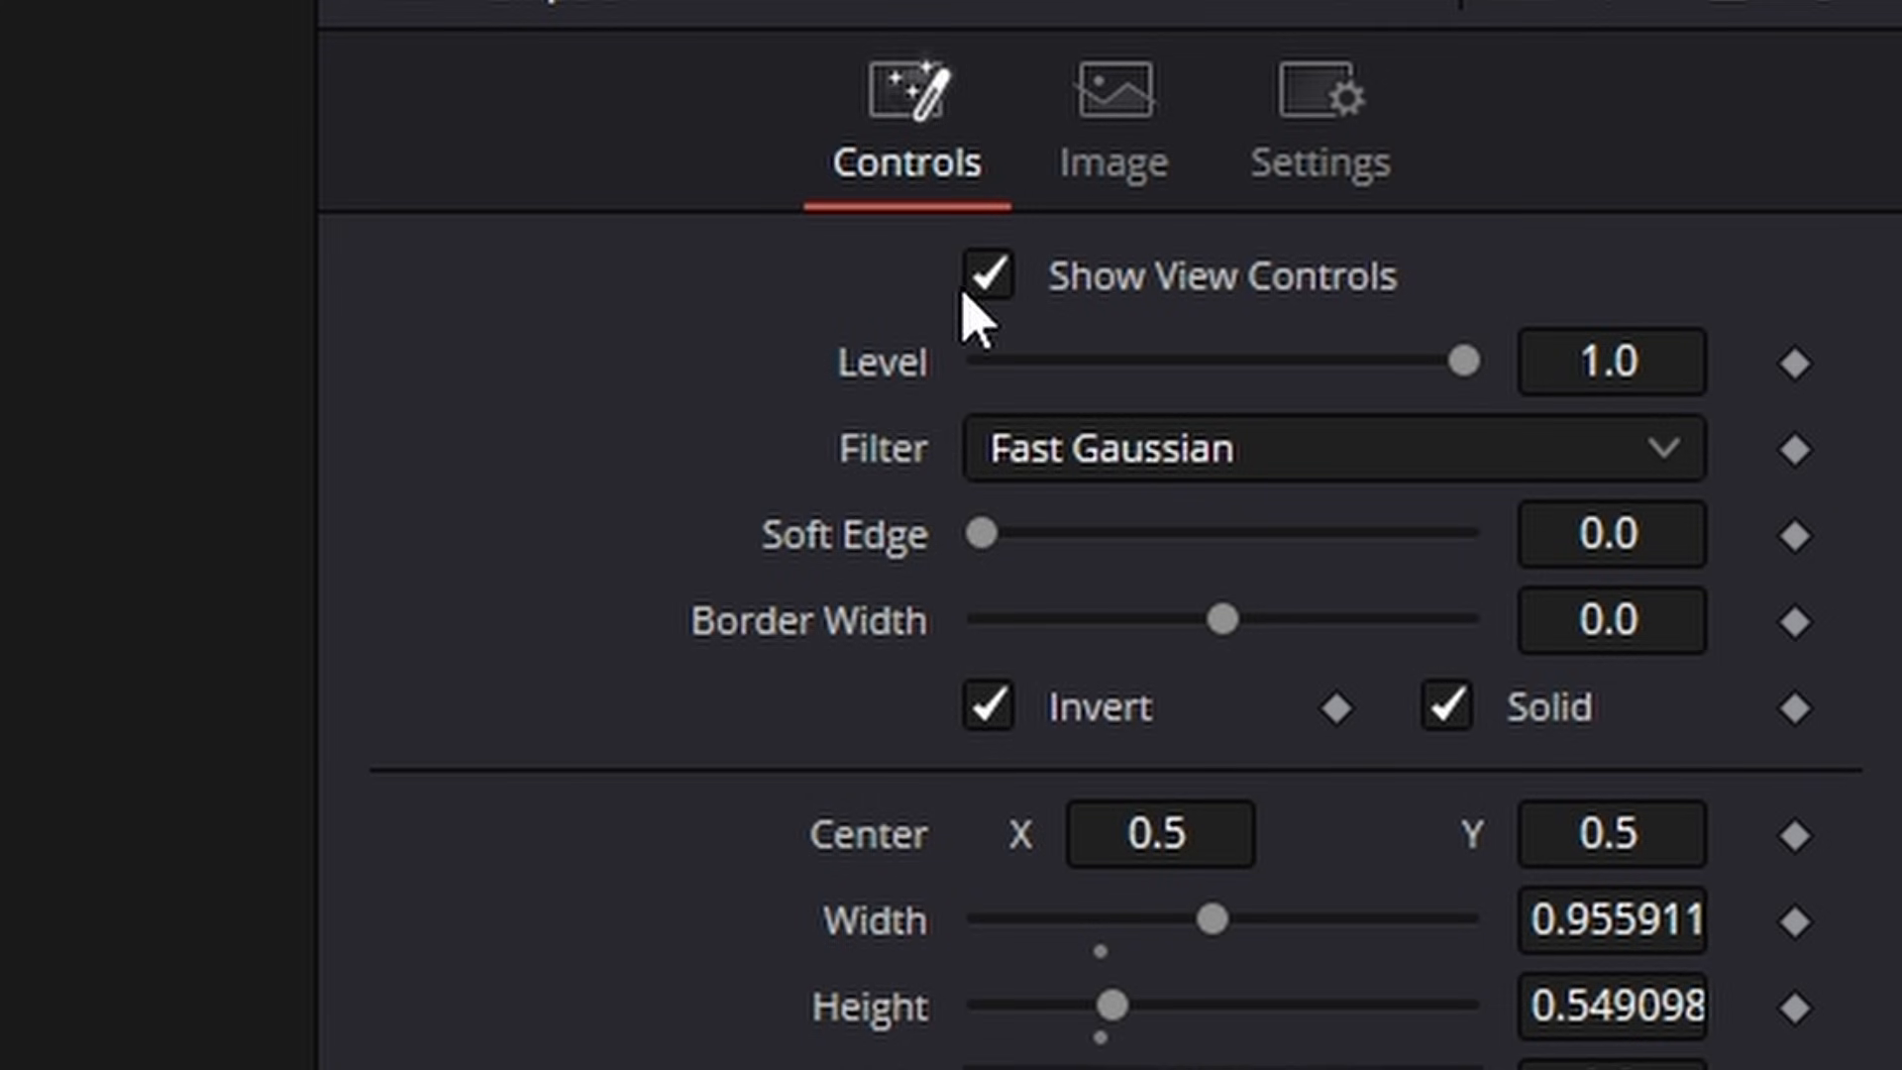
Step: Feather the vignette by raising the ellipse's Soft Edge with its view controls hidden, and select Merge7
click(998, 285)
drag(991, 550, 1131, 543)
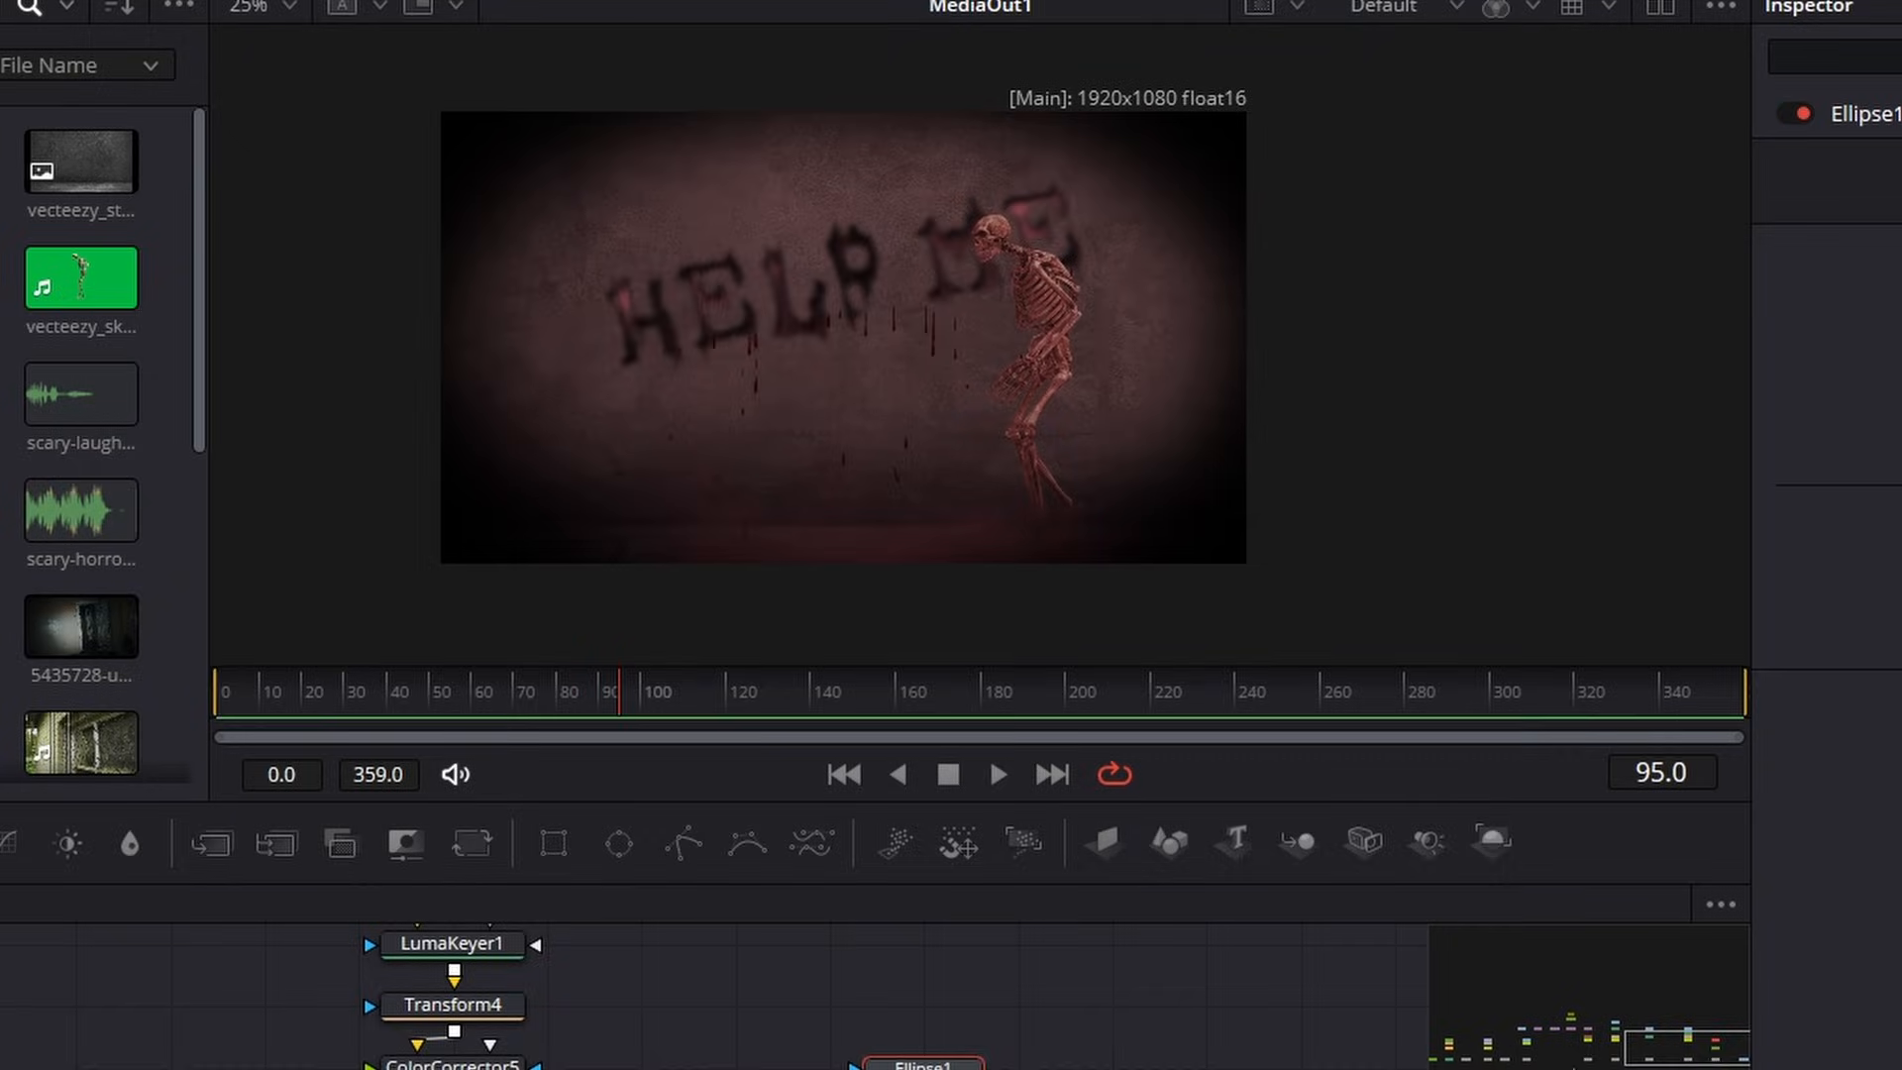
drag(1698, 1051, 1701, 1058)
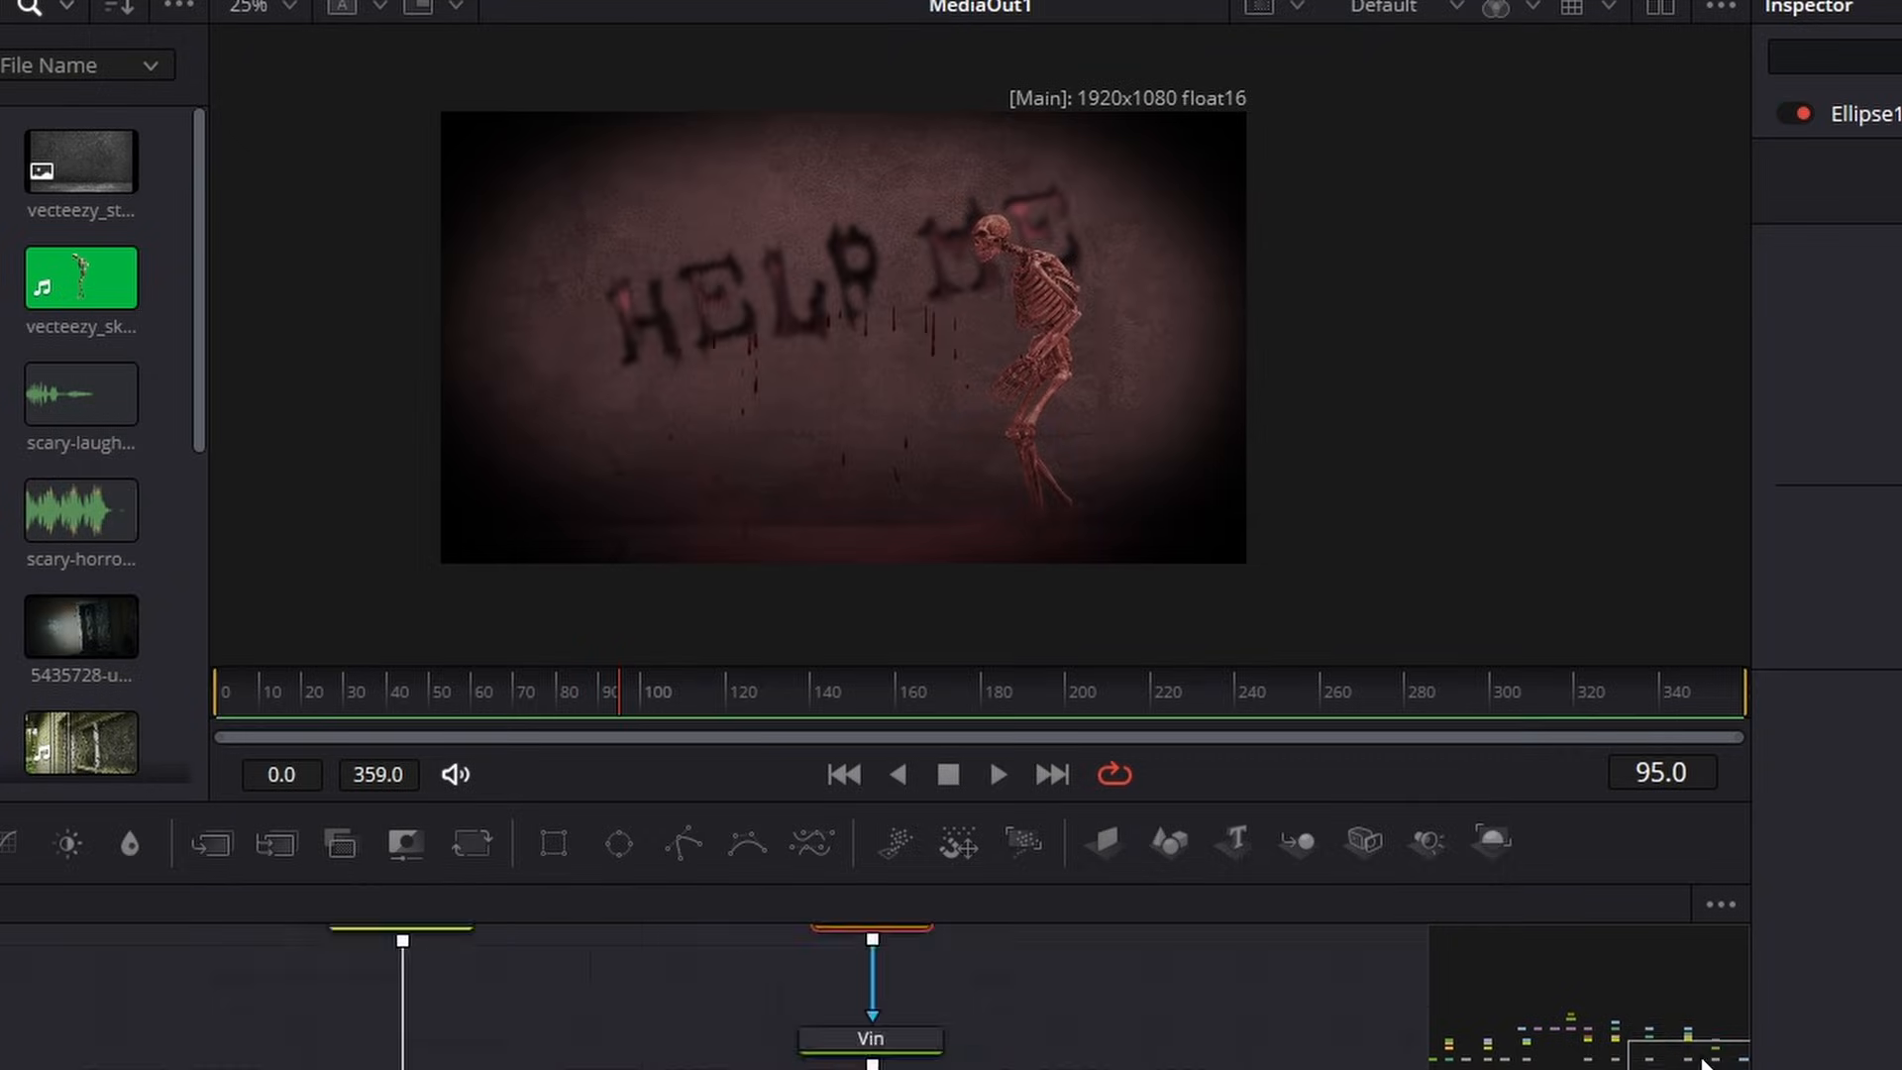
click(896, 761)
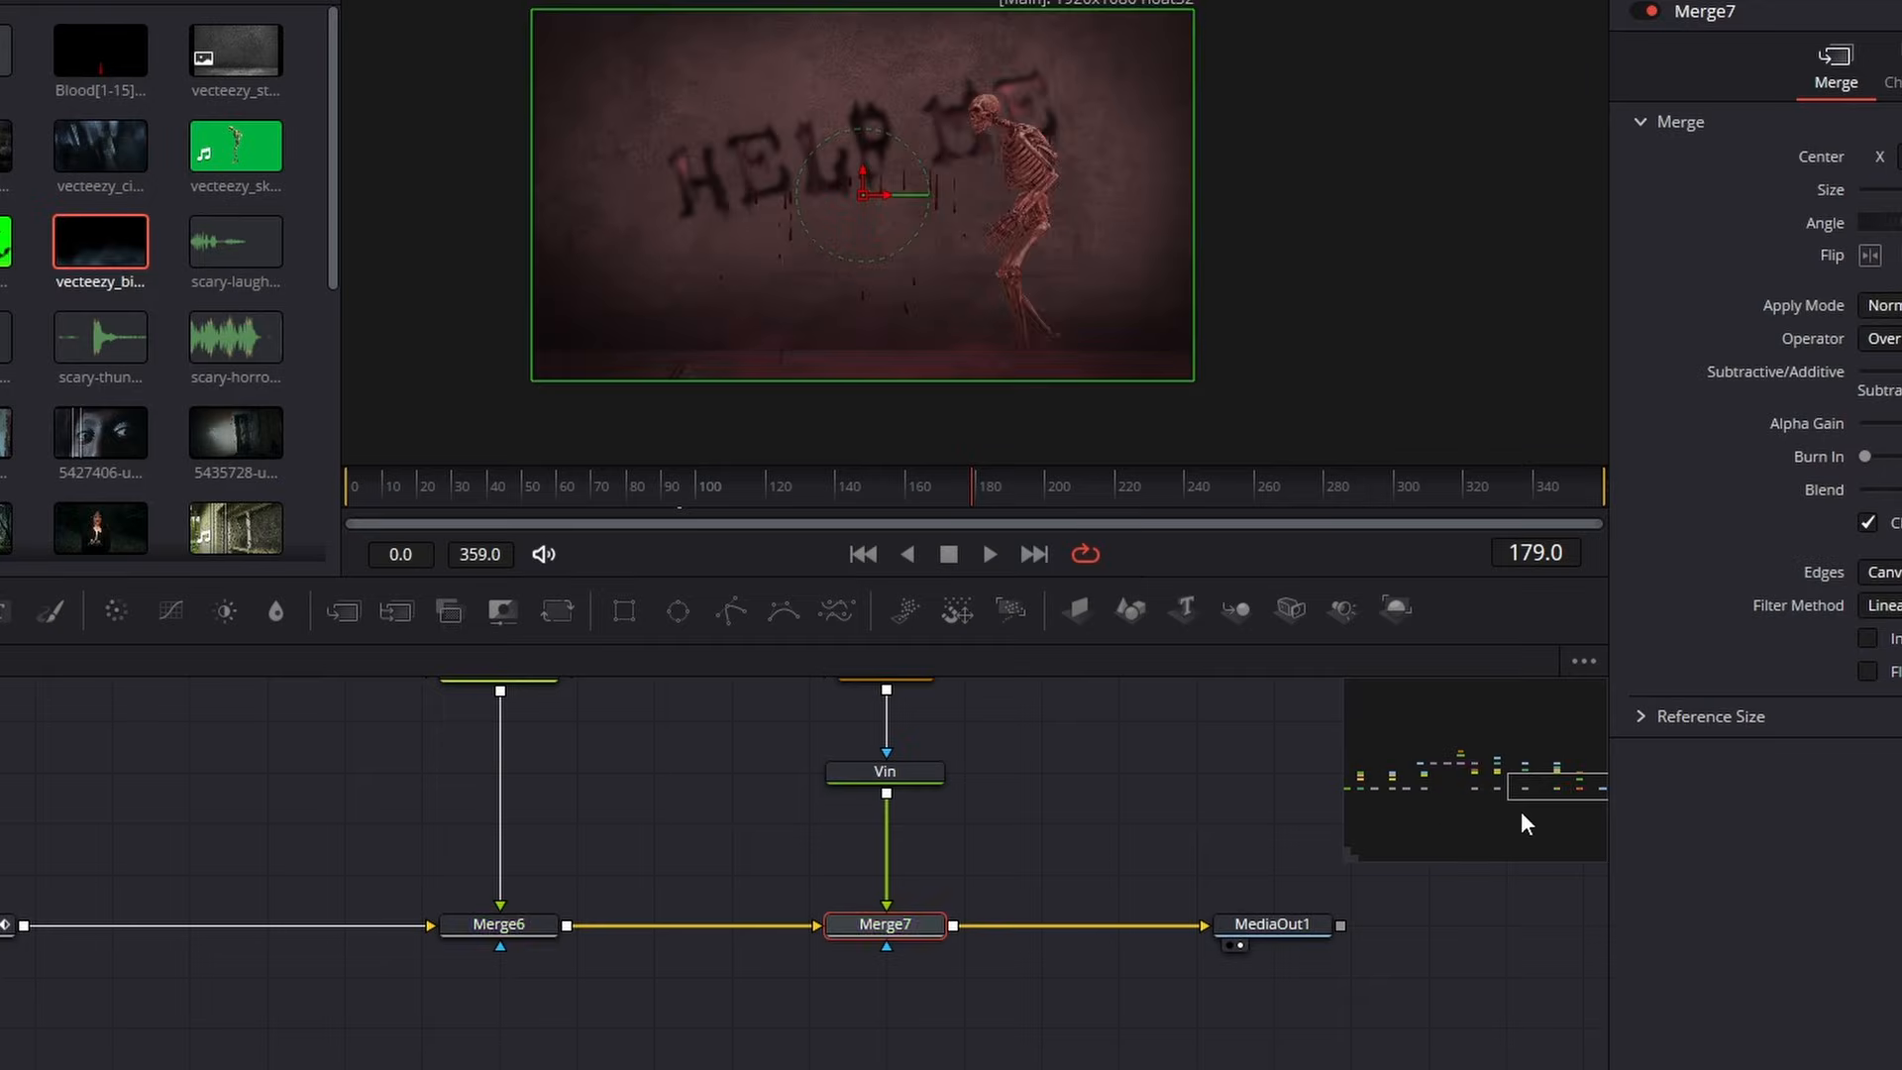
Step: Replace the wording in the Text1 node with "horror"
drag(1519, 810, 1494, 747)
drag(1450, 765, 1318, 785)
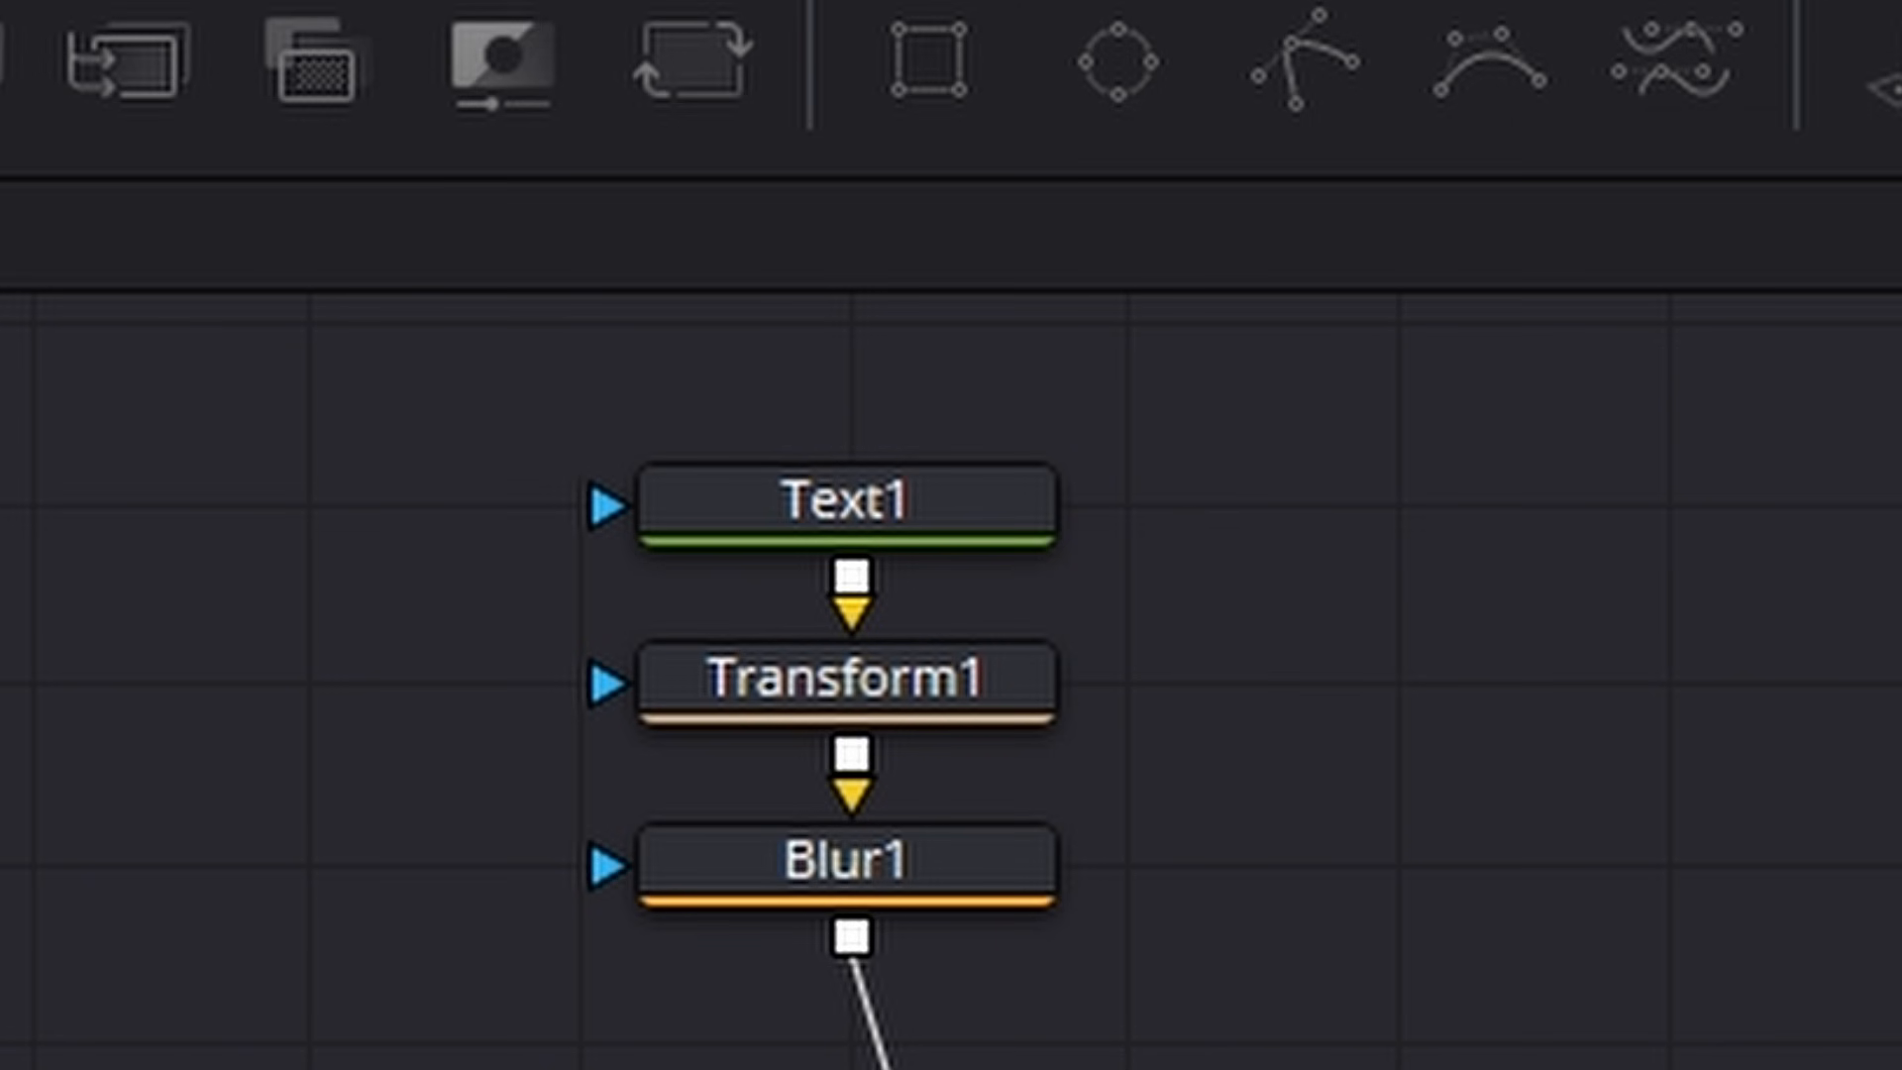
click(831, 535)
click(837, 525)
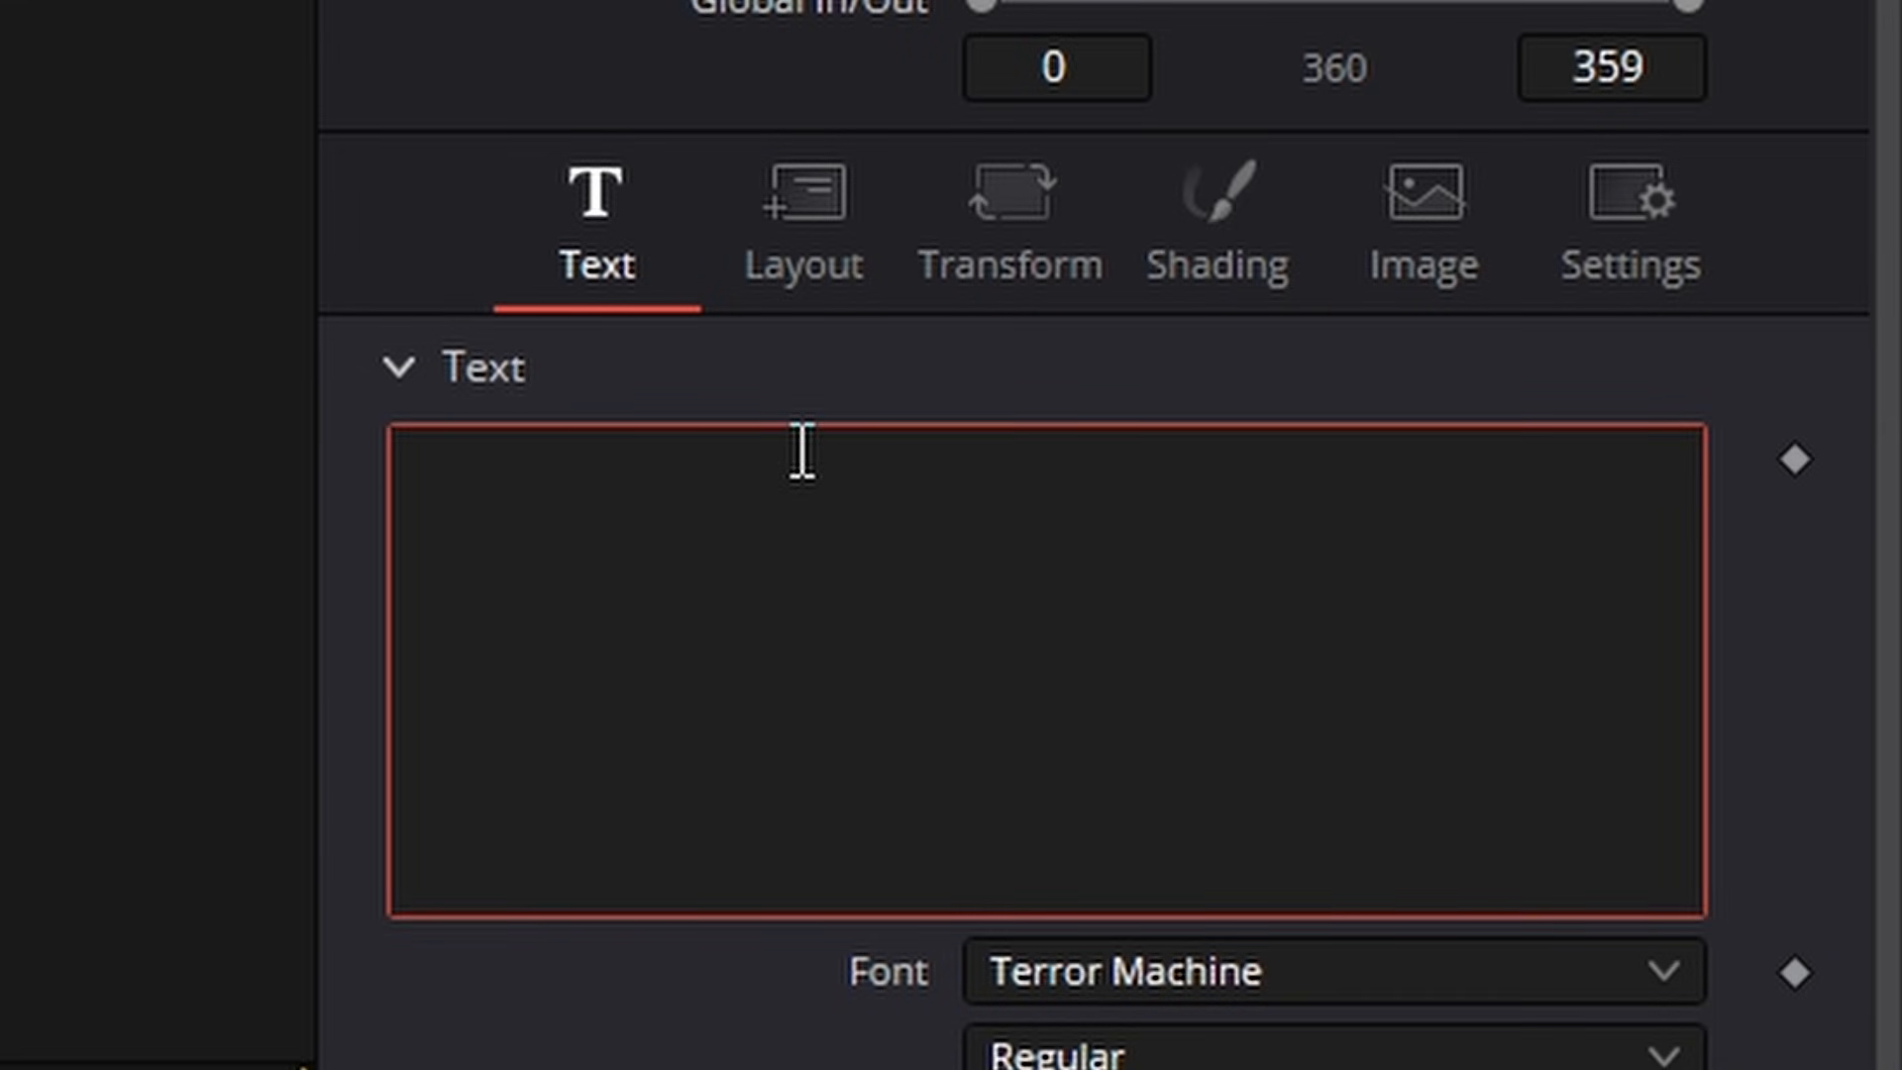
text(horror)
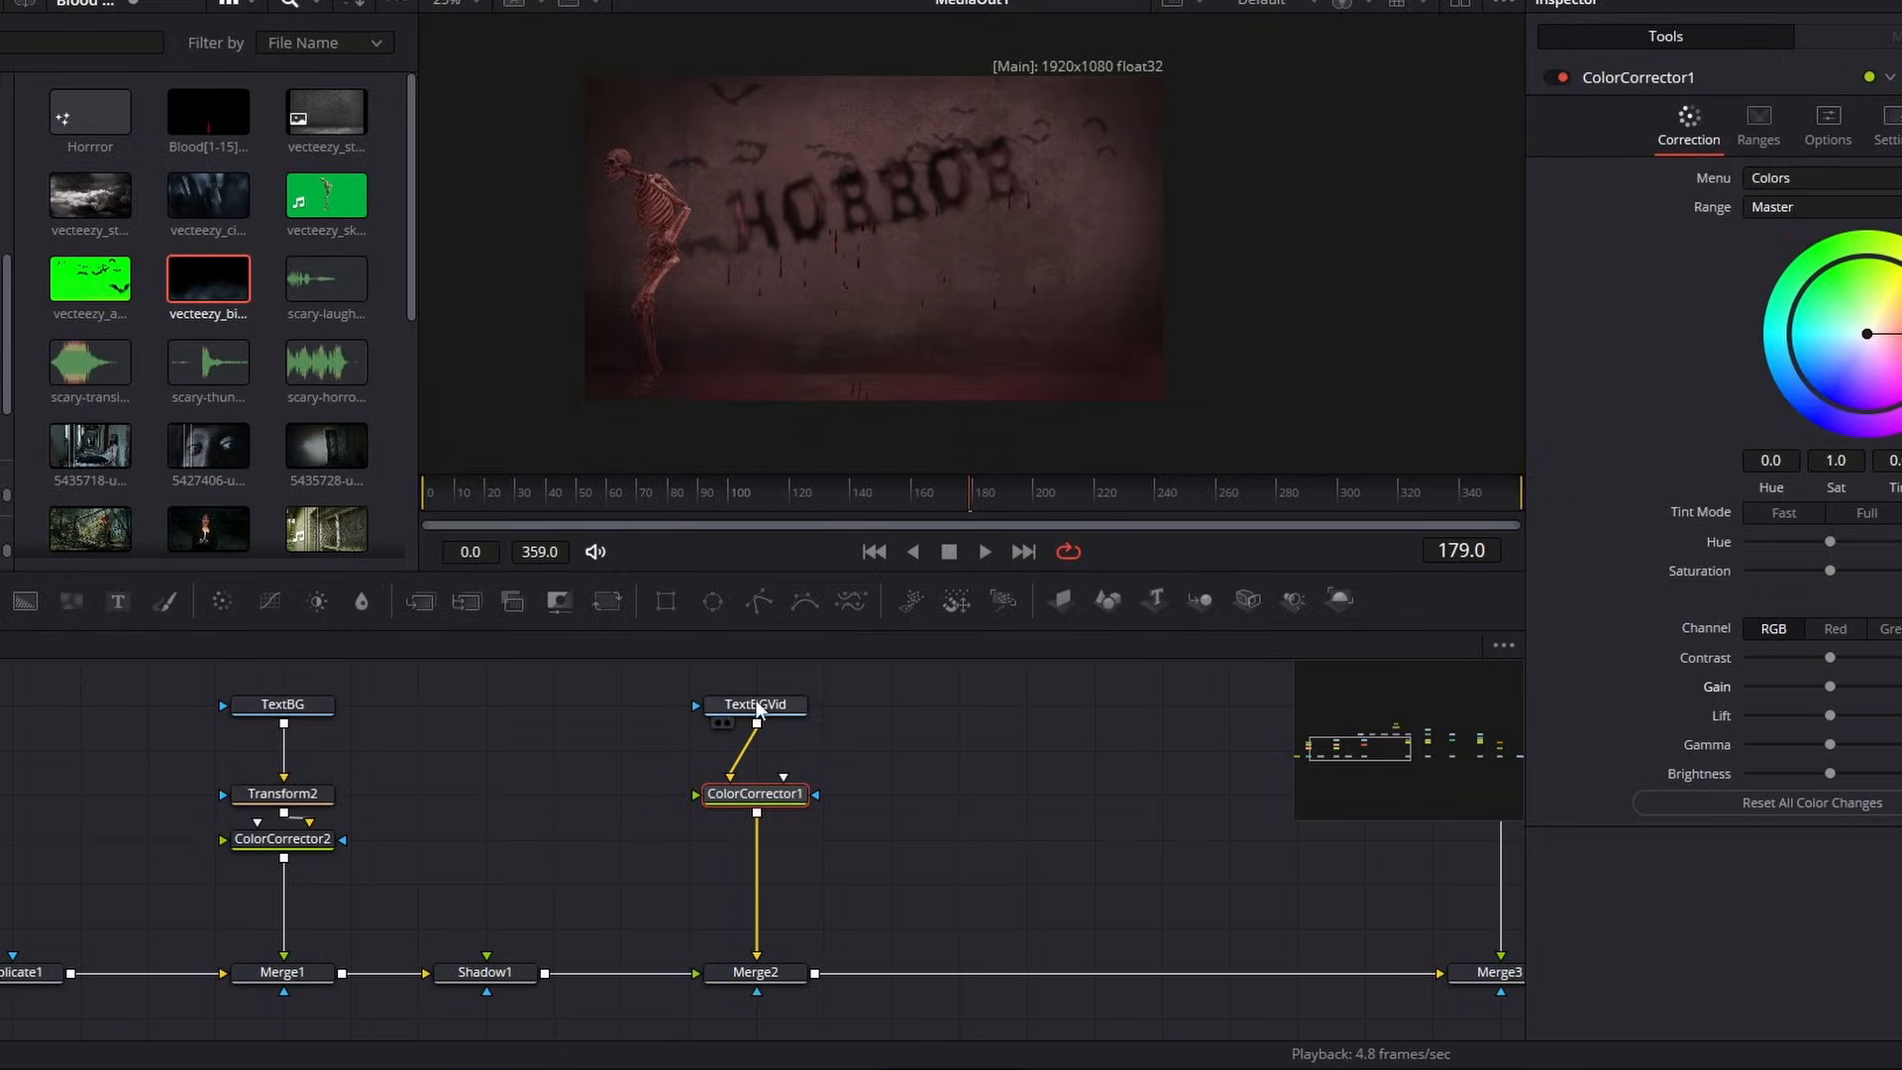
Step: Increase the Gain on ColorCorrector1 below TextBGVid to brighten the video inside the letters
click(757, 706)
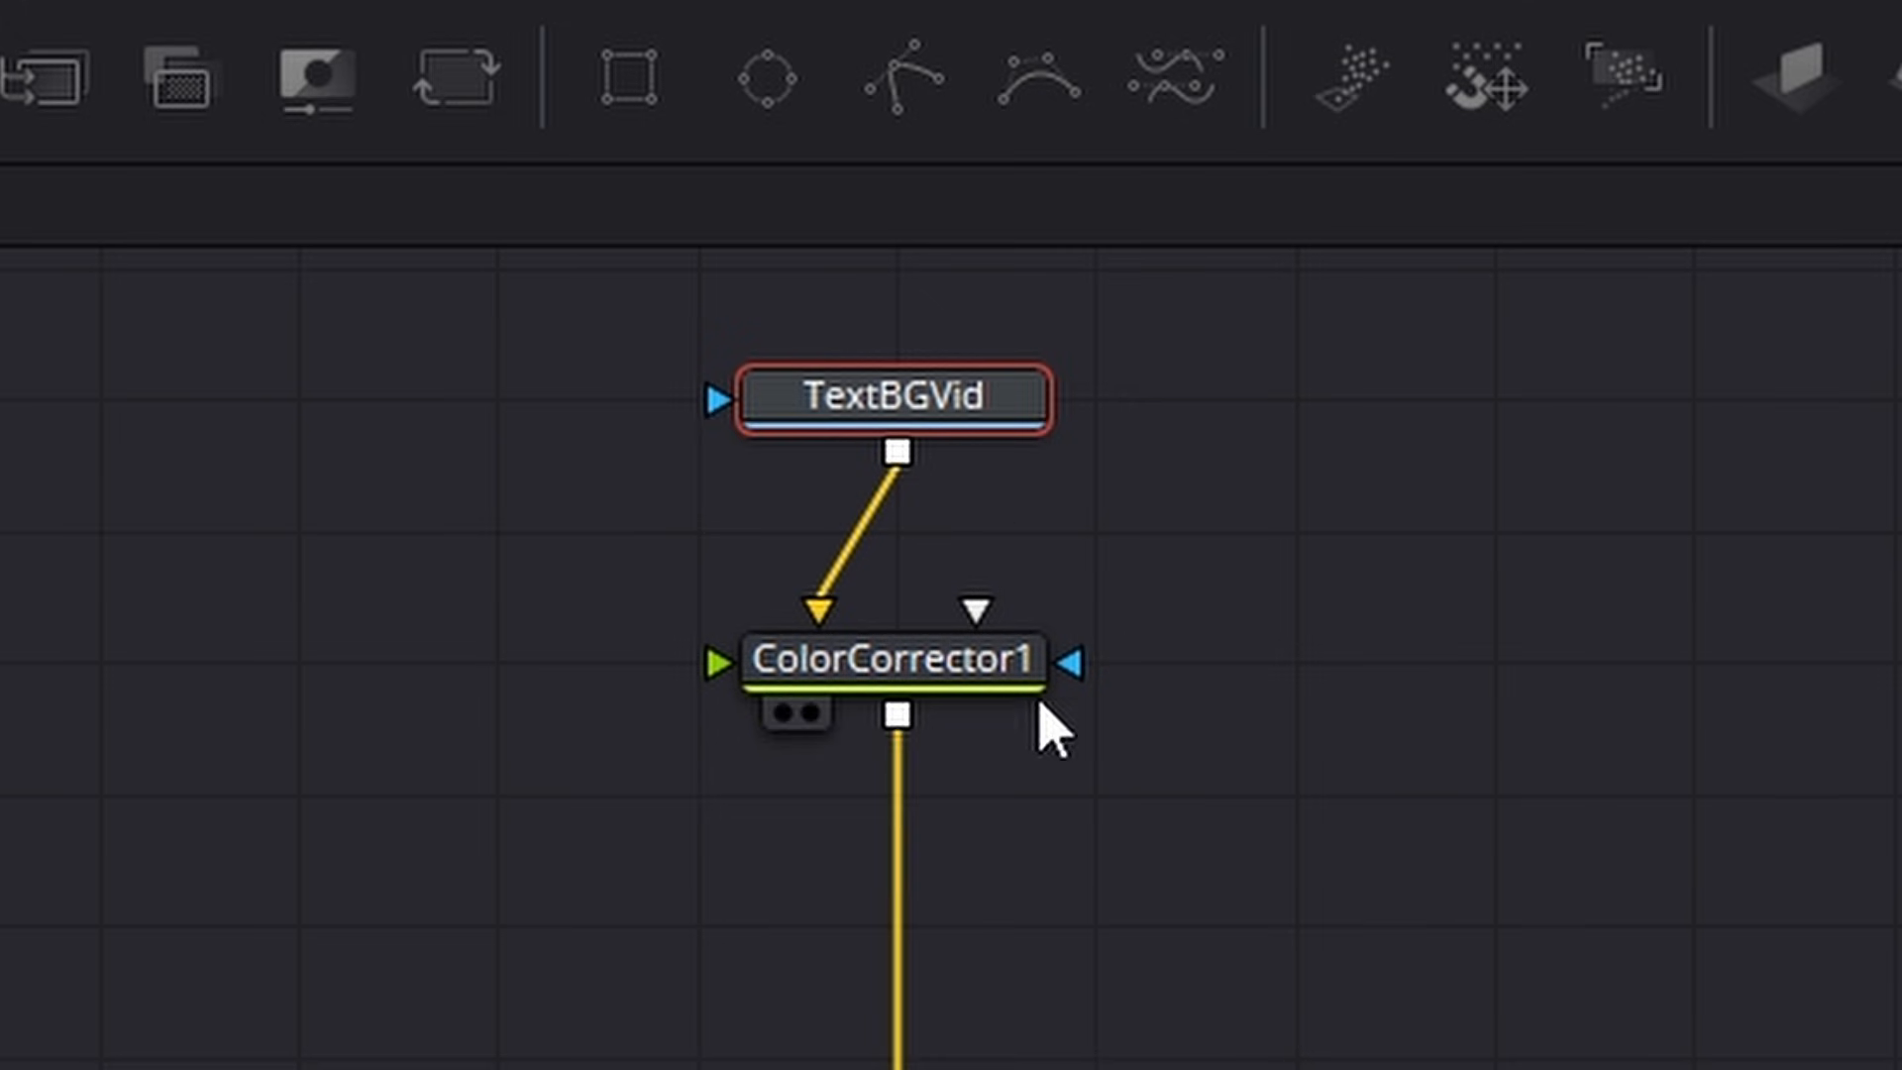
click(975, 693)
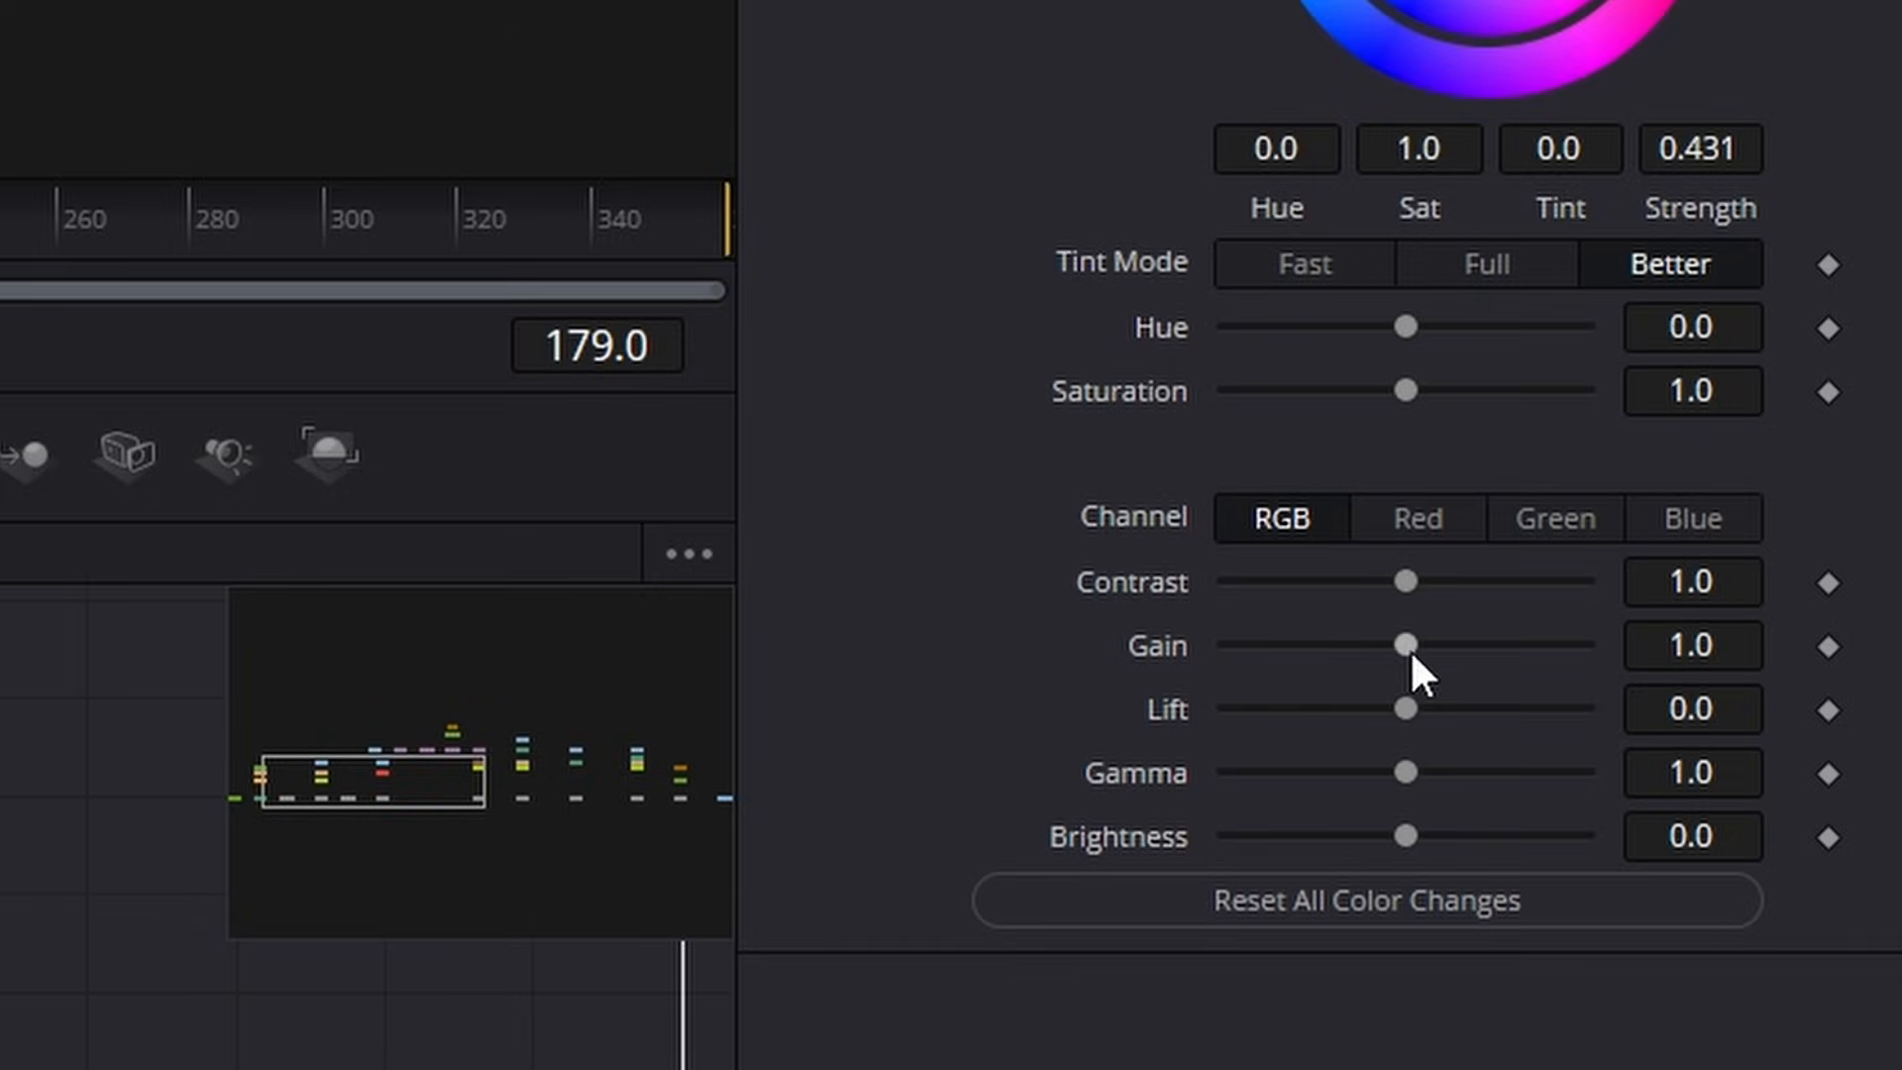
drag(1410, 650, 1435, 640)
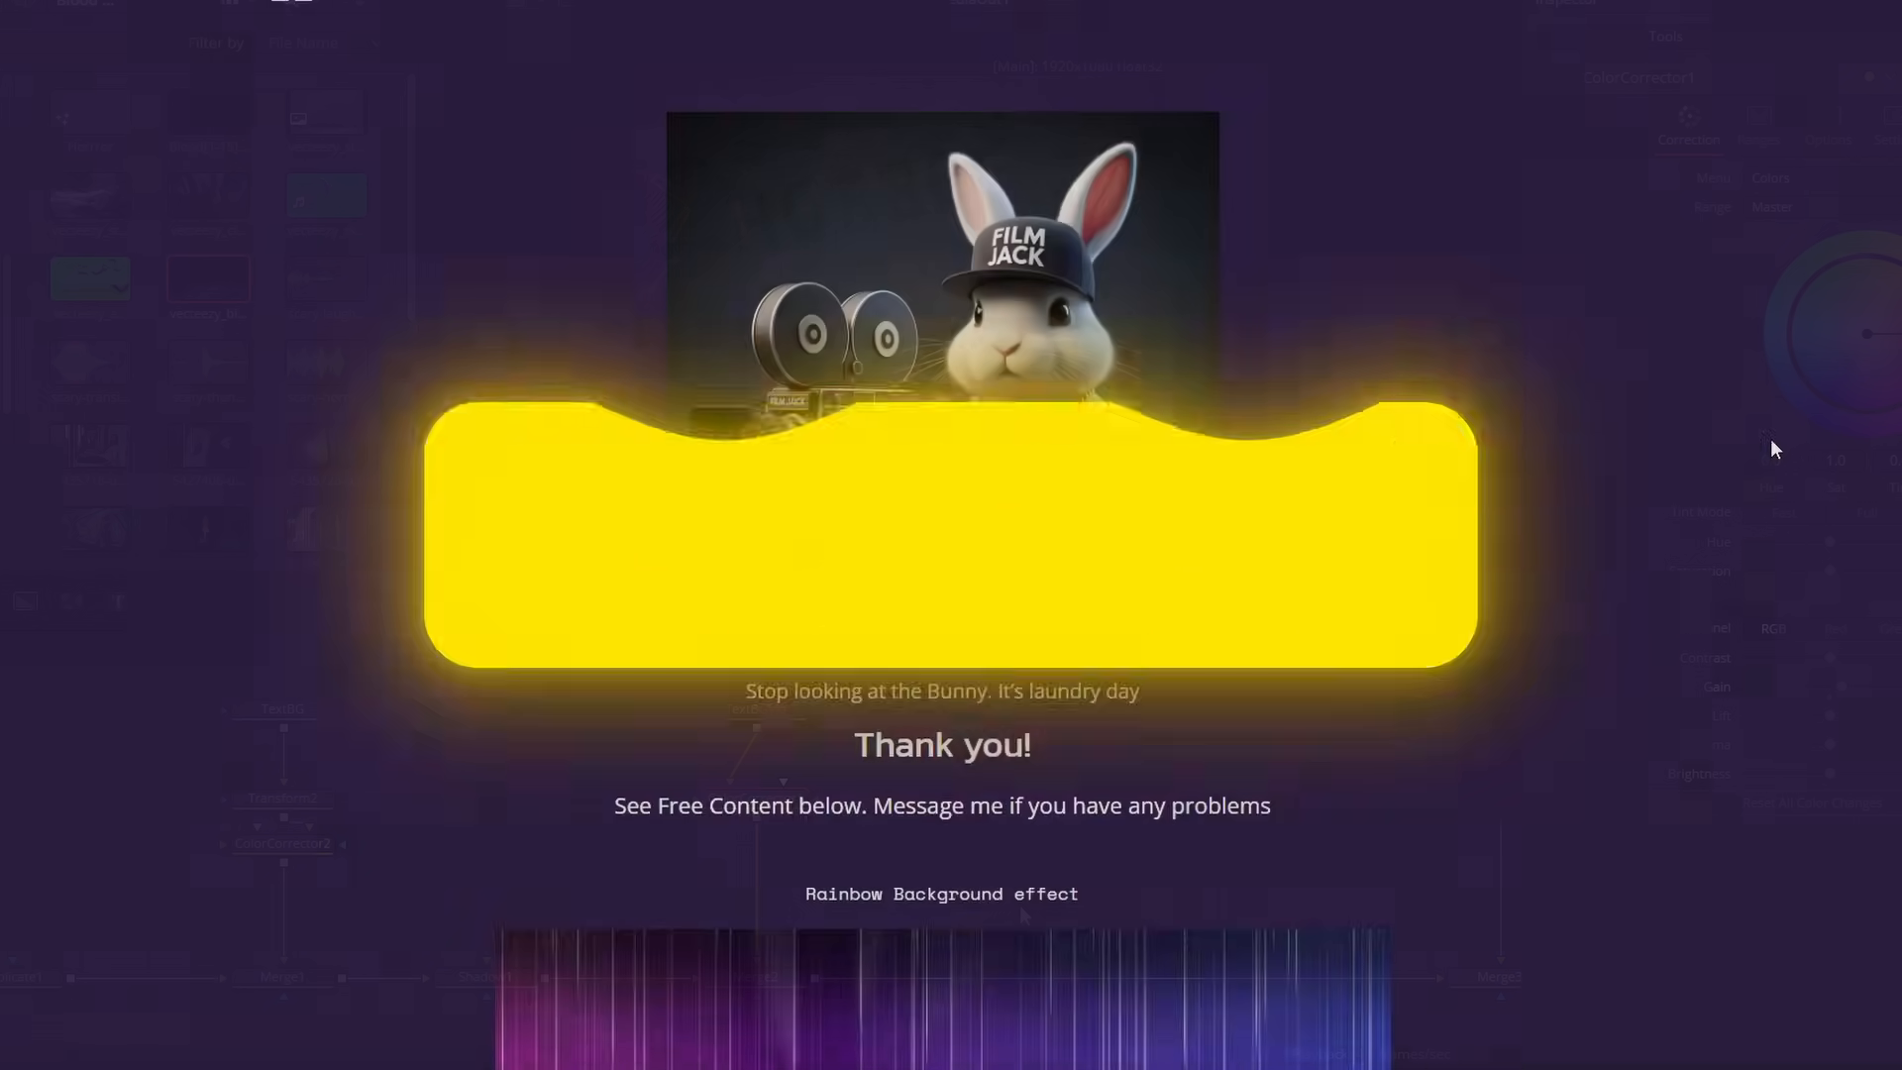
scroll(1769, 438, down, 5)
scroll(1771, 441, down, 10)
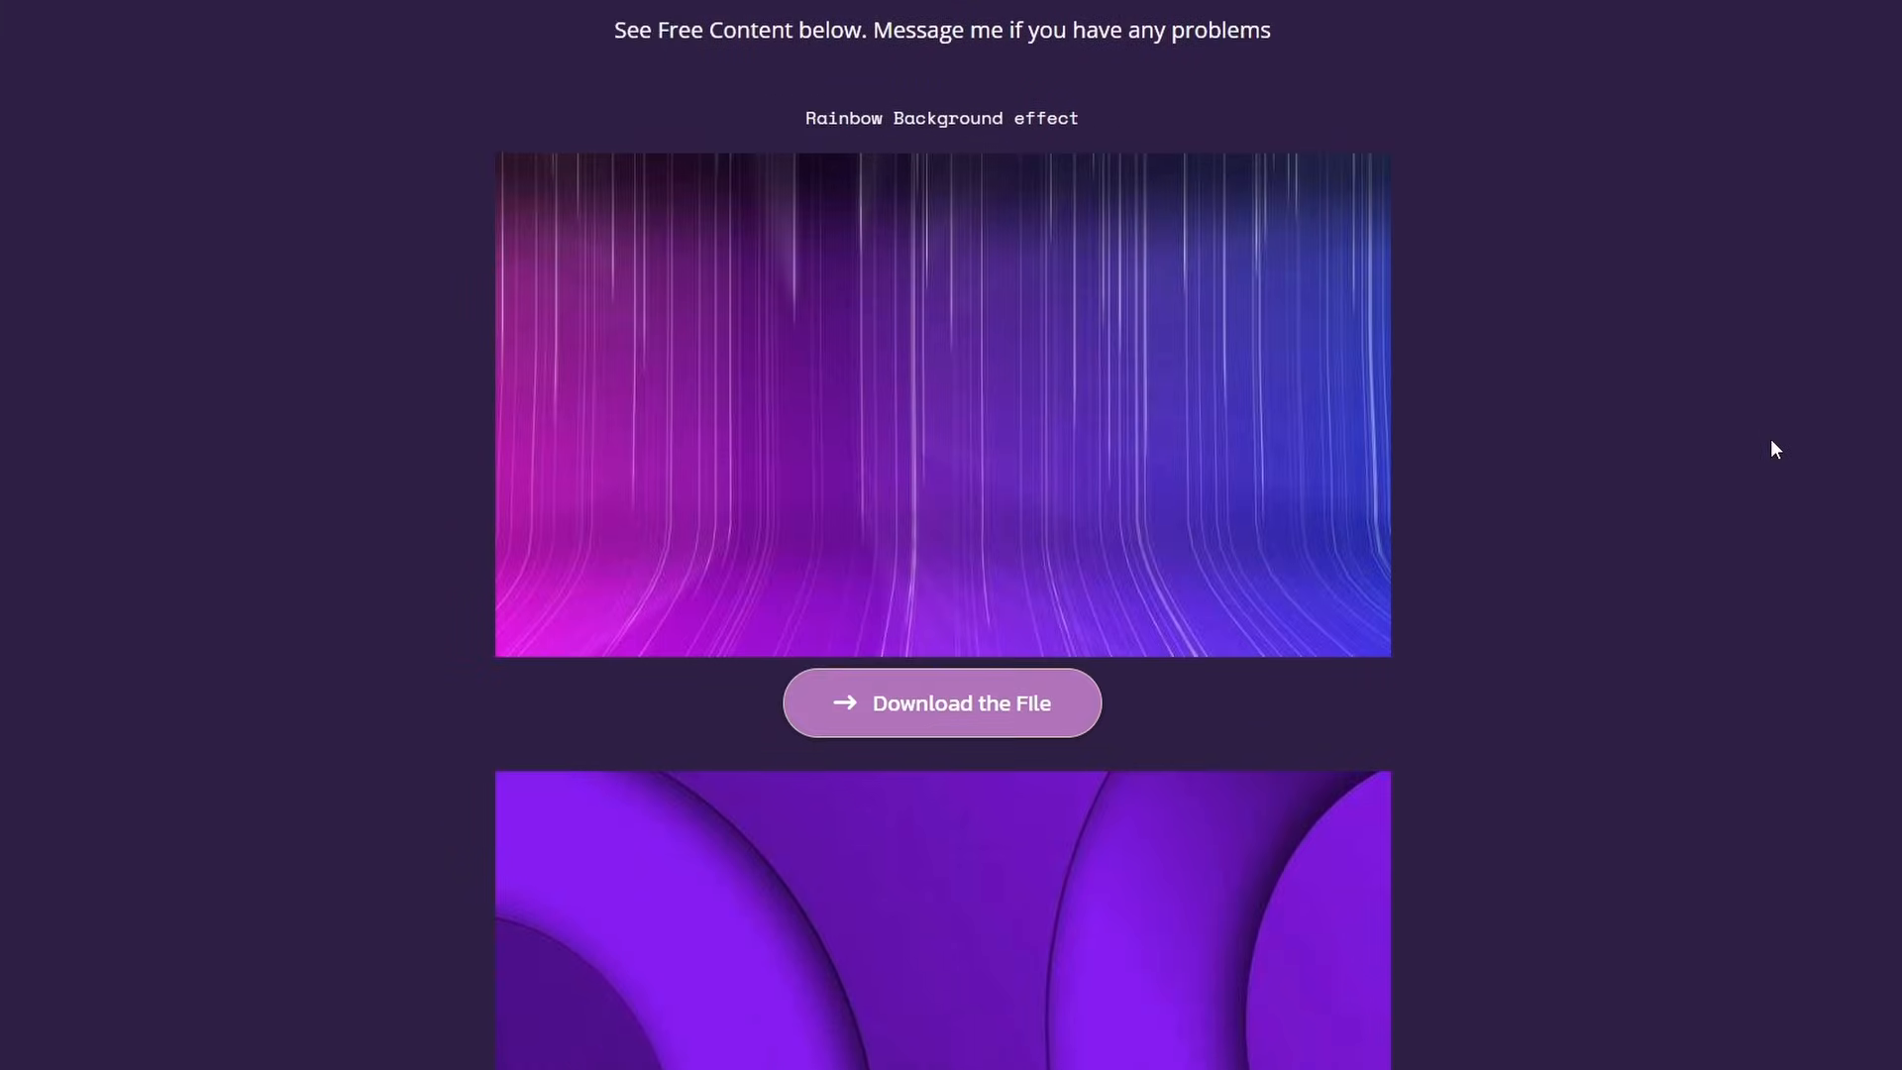
scroll(1771, 442, down, 10)
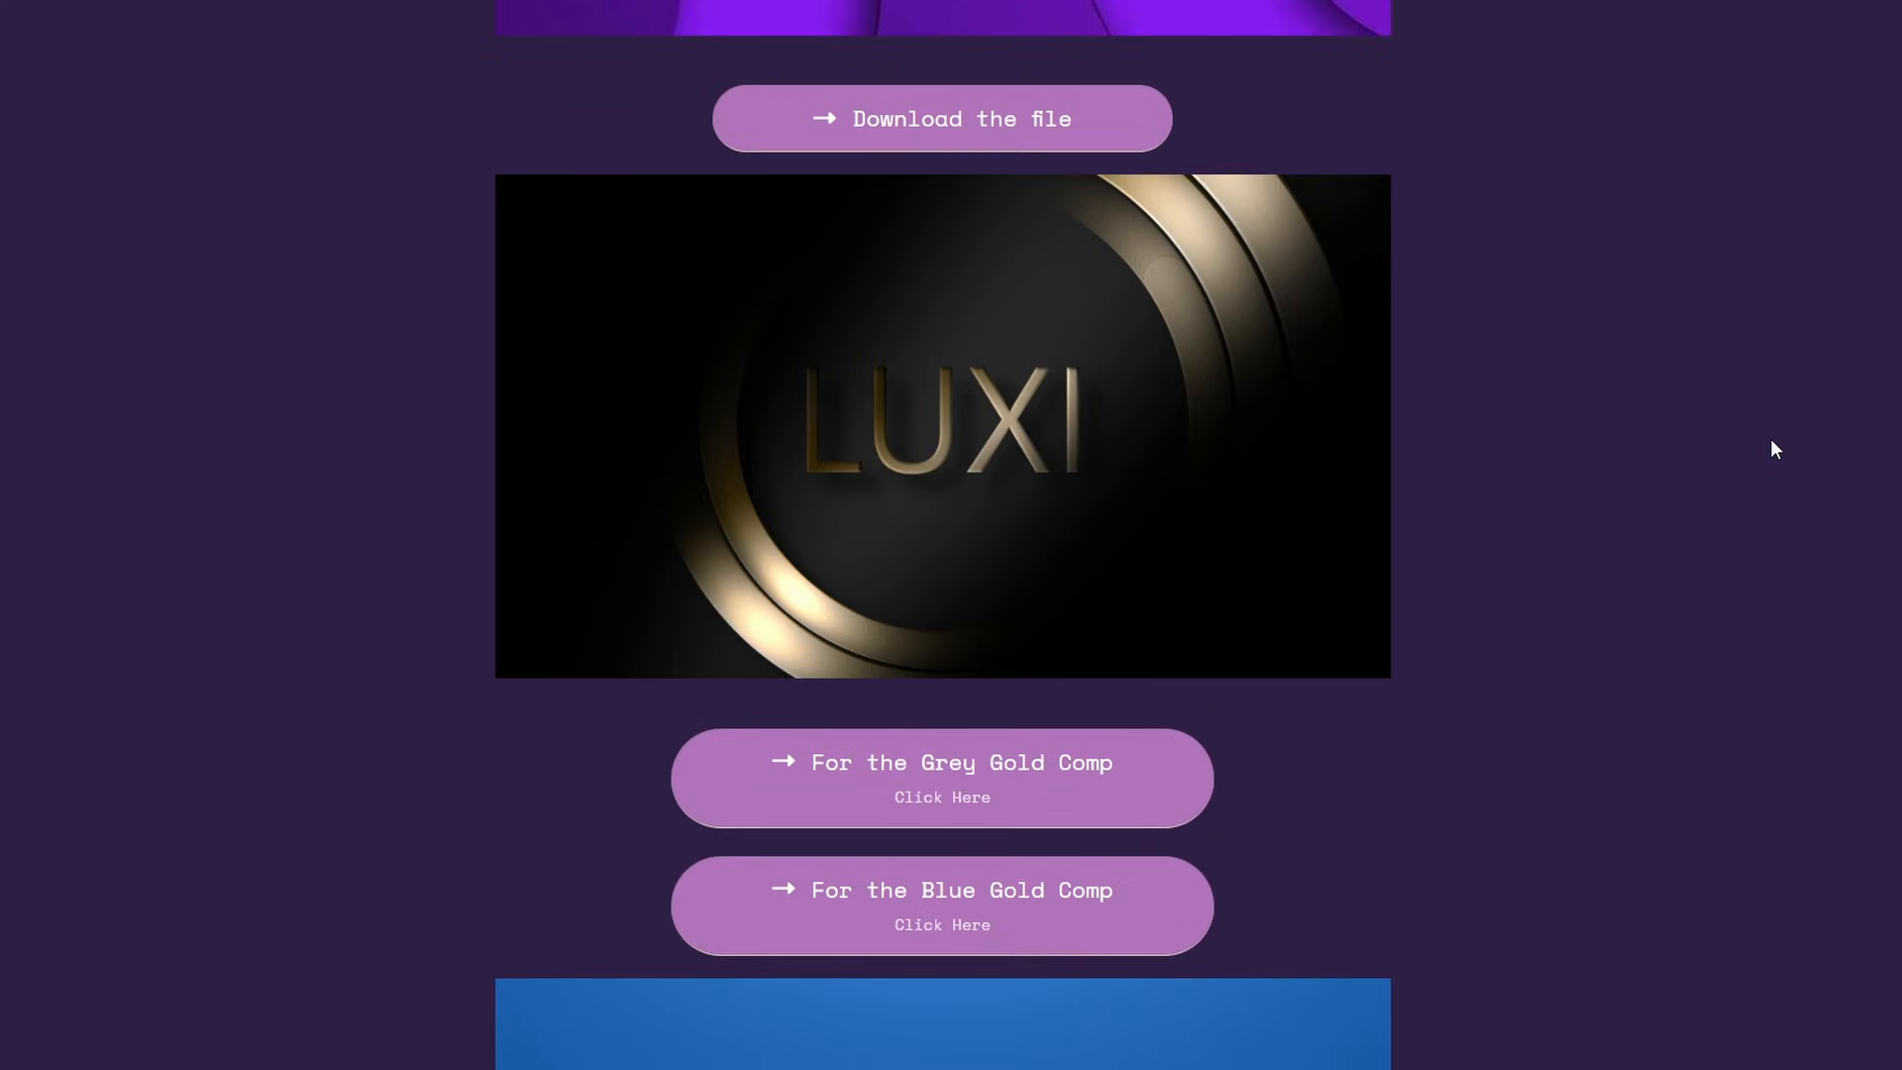